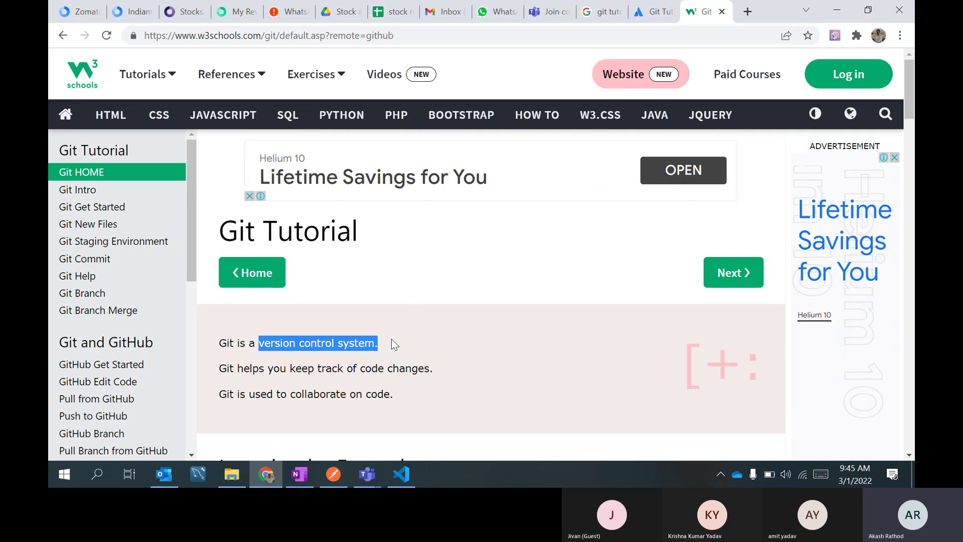
# Highlight 'version' in the Git Tutorial's first sentence, then switch to Visual Studio Code.
pyautogui.click(294, 341)
pyautogui.moveTo(257, 342); pyautogui.dragTo(300, 343)
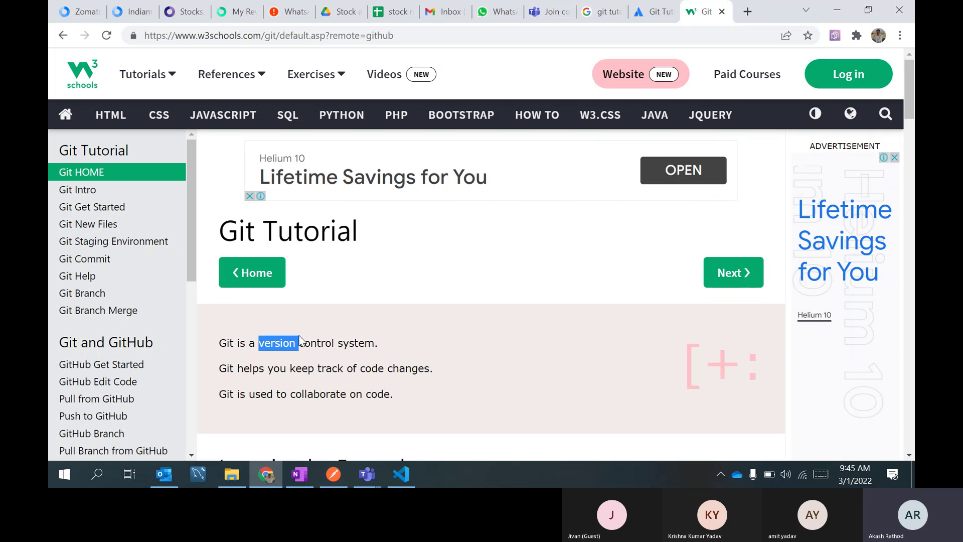
pyautogui.click(400, 478)
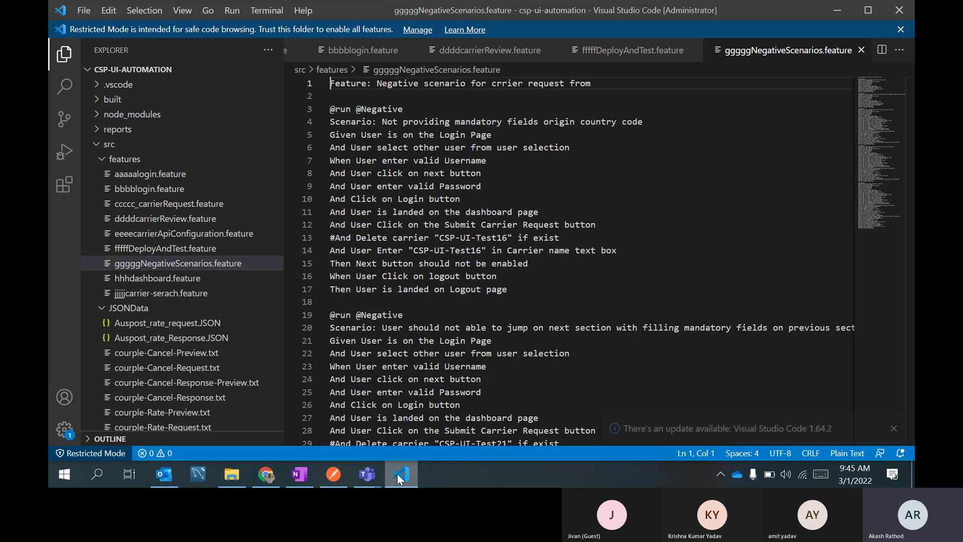
# Launch Eclipse IDE from its desktop shortcut and minimize Visual Studio Code.
pyautogui.click(400, 478)
pyautogui.doubleClick(173, 393)
pyautogui.hotkey('alt', 'Tab')
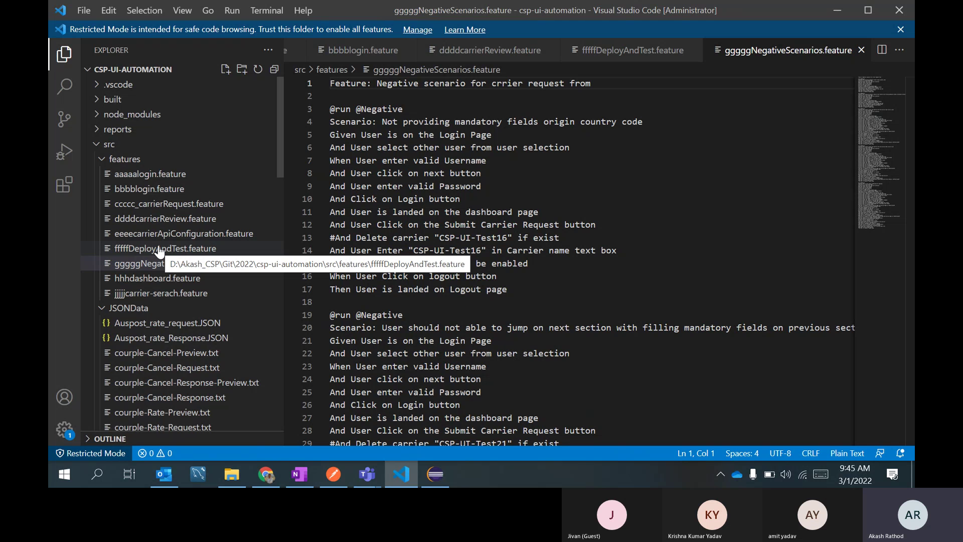
pyautogui.click(837, 11)
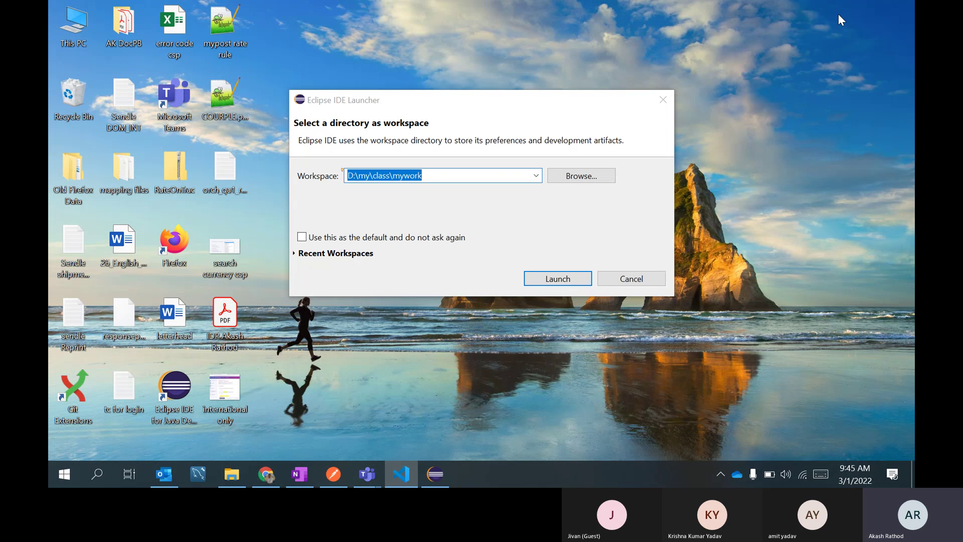
# Launch Eclipse with the D:\my\class\mywork workspace and switch to the OneNote class notebook.
pyautogui.press('Return')
pyautogui.moveTo(406, 468)
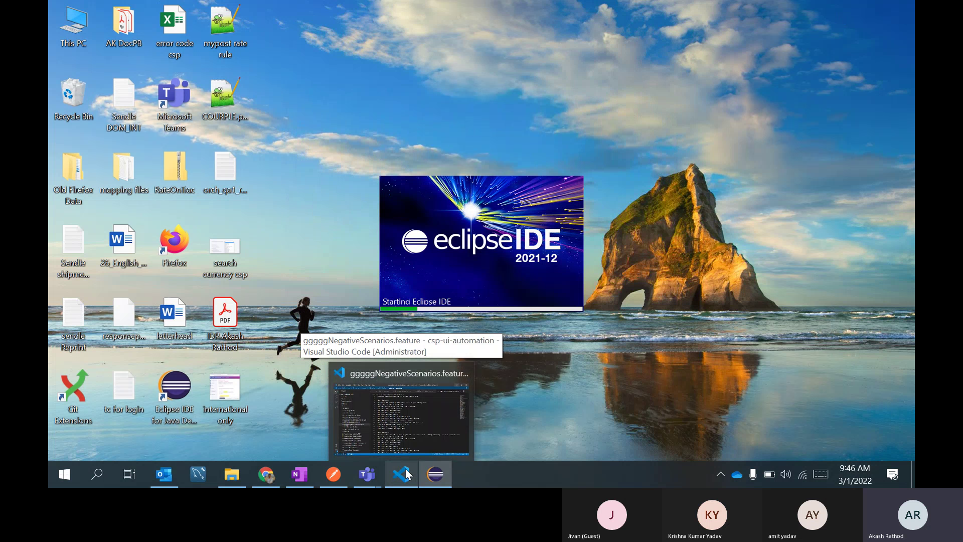
pyautogui.click(299, 475)
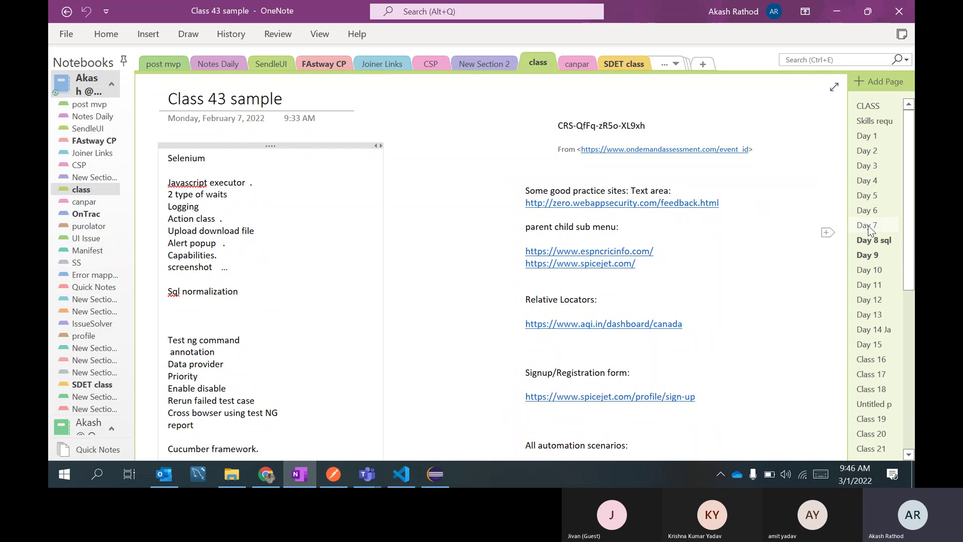
# Look through the Day 7, Day 5, Day 4 and Day 3 class notes pages.
pyautogui.click(868, 226)
pyautogui.click(870, 196)
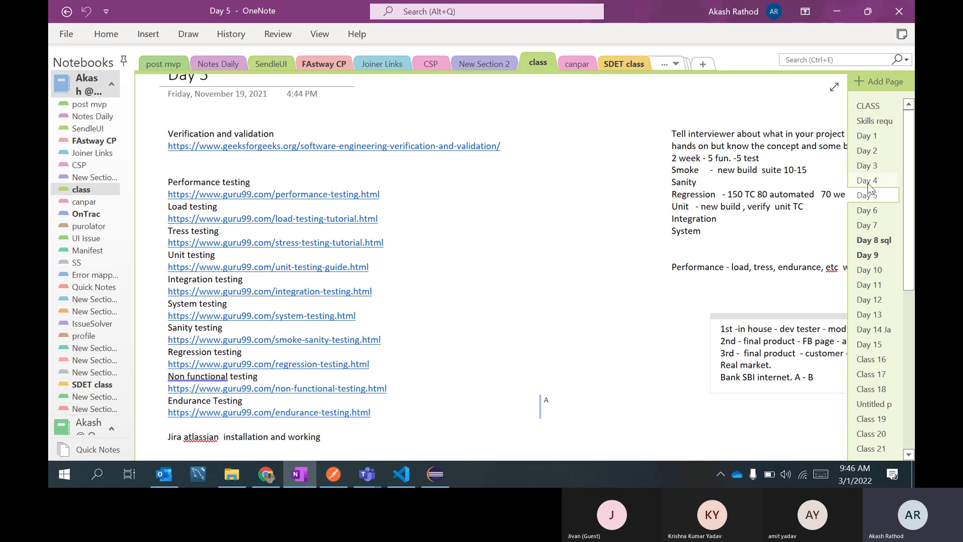
pyautogui.click(868, 182)
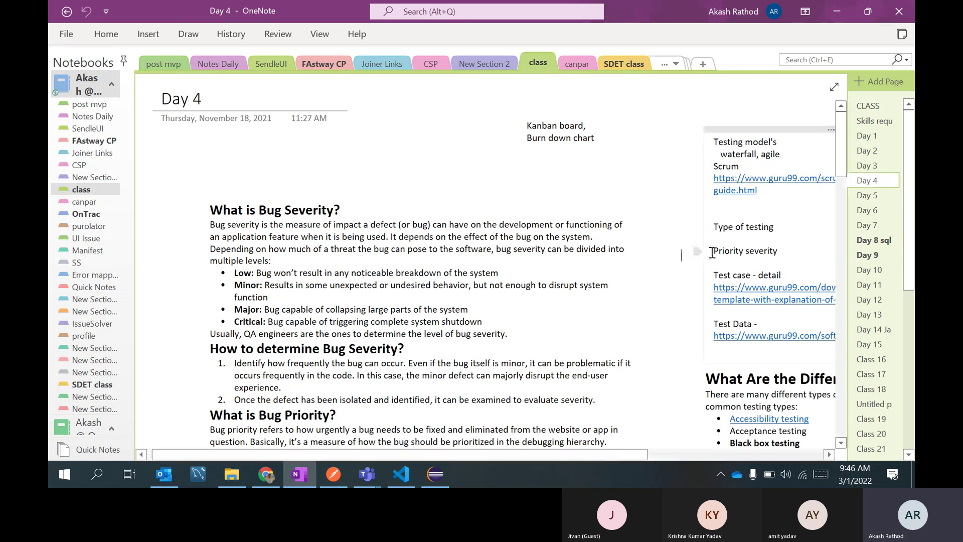
pyautogui.scroll(-8, 713, 252)
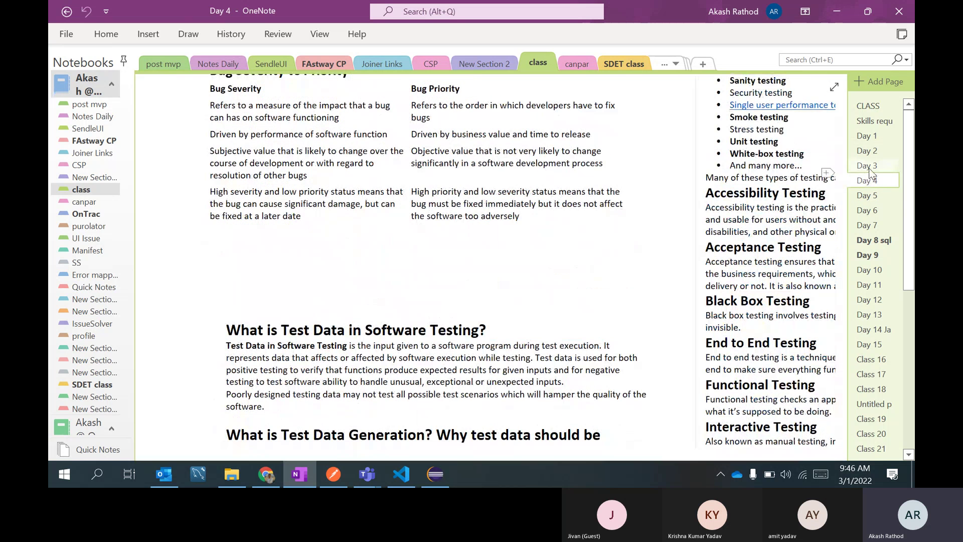
pyautogui.click(868, 167)
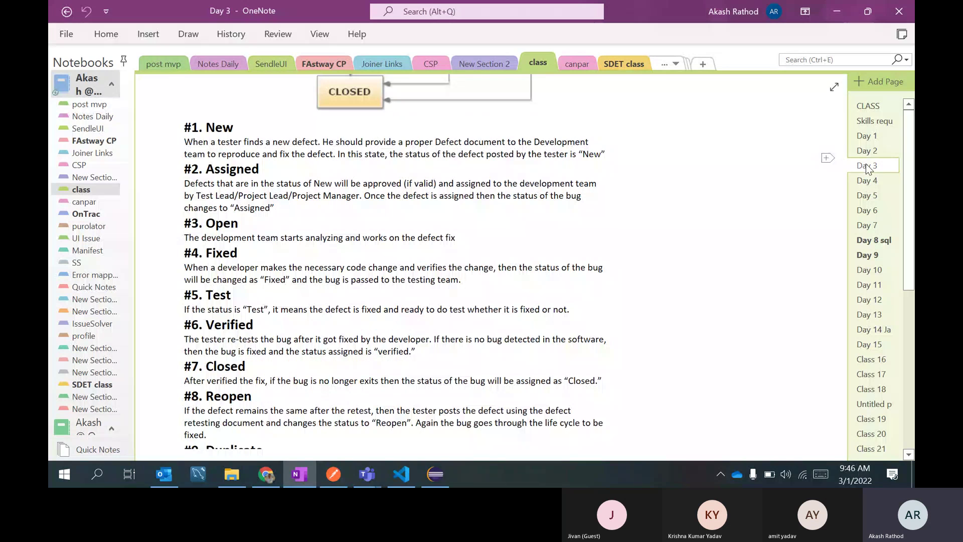
pyautogui.scroll(-4, 724, 184)
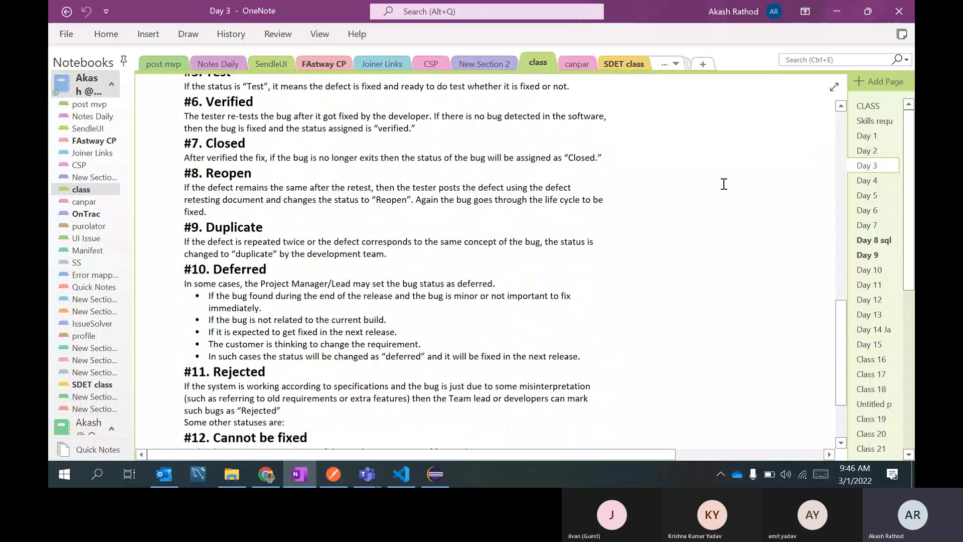
# Return to the Day 7 notes, read down the page, and minimize OneNote.
pyautogui.click(866, 225)
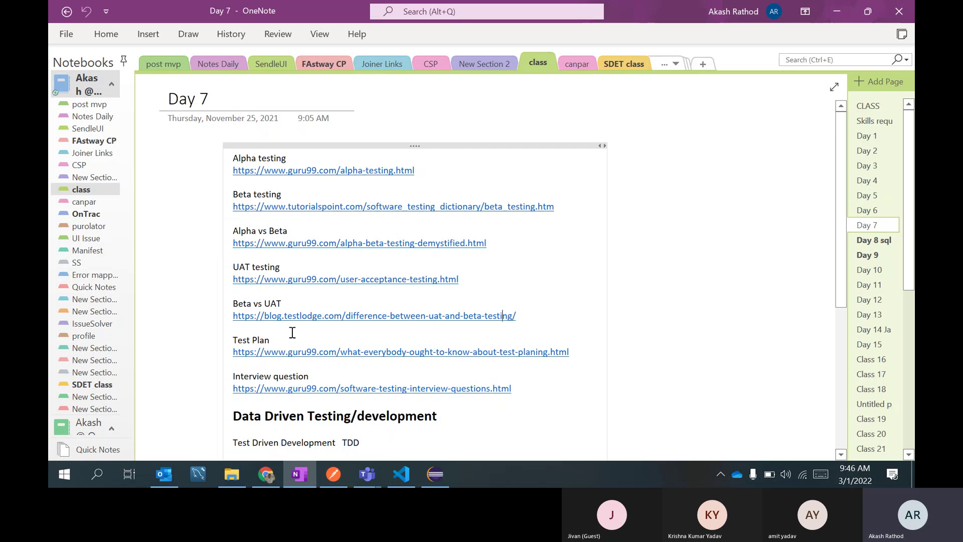
pyautogui.scroll(-5, 390, 345)
pyautogui.scroll(-1, 391, 345)
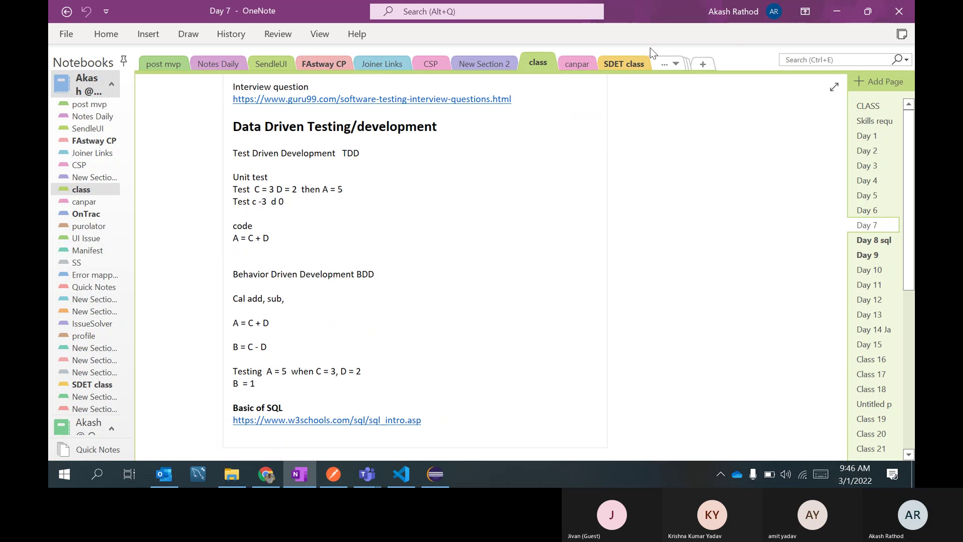
pyautogui.click(838, 13)
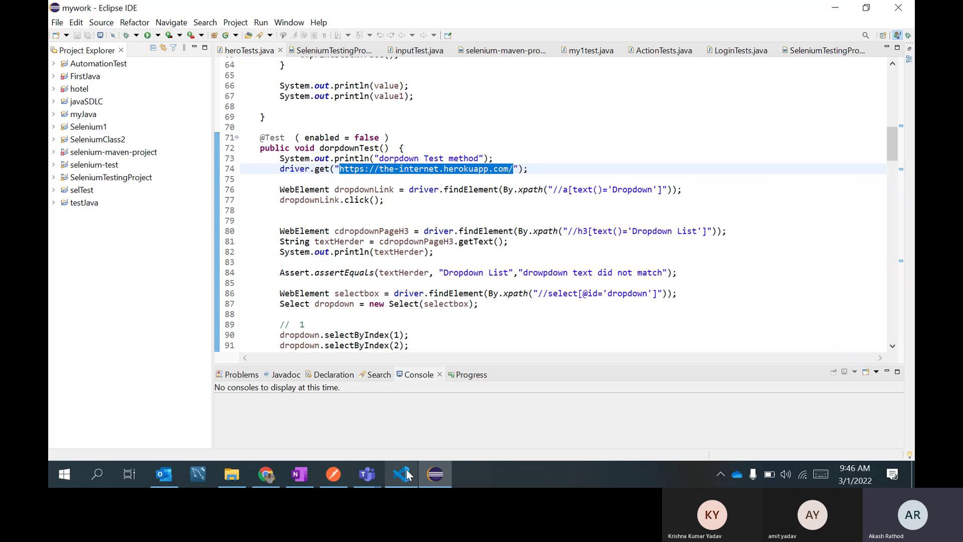
# Switch to Chrome's W3Schools Git Tutorial page and clear the 'version' highlight.
pyautogui.click(278, 471)
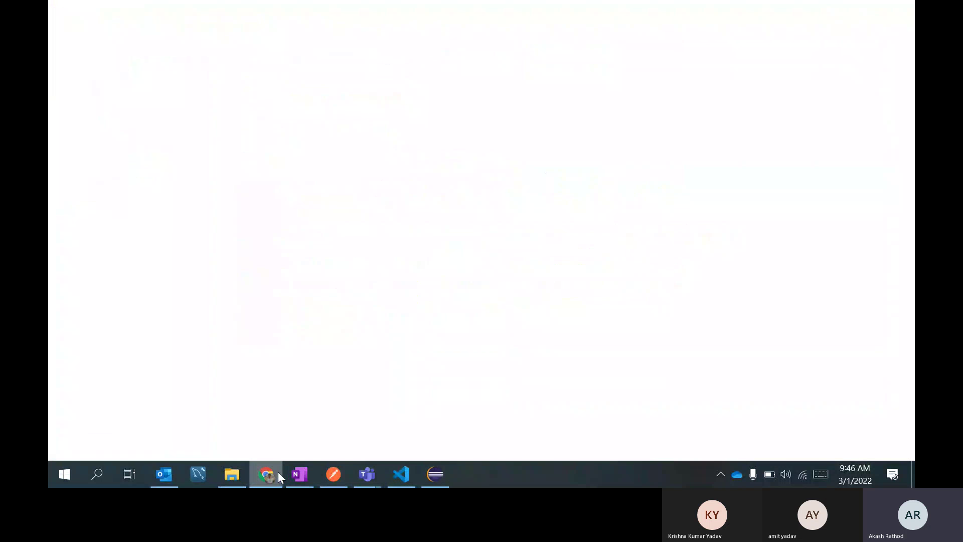
pyautogui.click(401, 348)
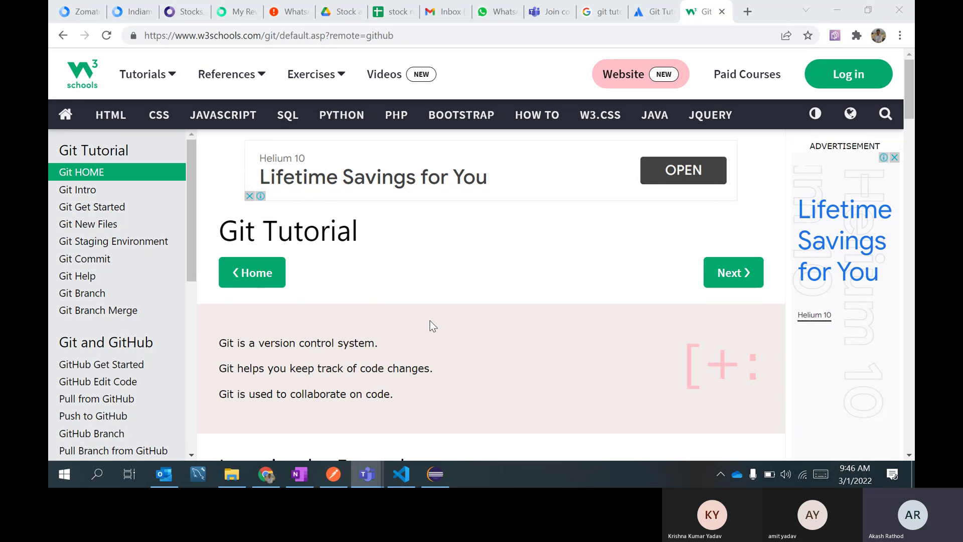
# Scroll the Git Tutorial page, highlighting 'Git' and the 'track of code changes' sentence.
pyautogui.scroll(-1, 429, 323)
pyautogui.scroll(-2, 429, 320)
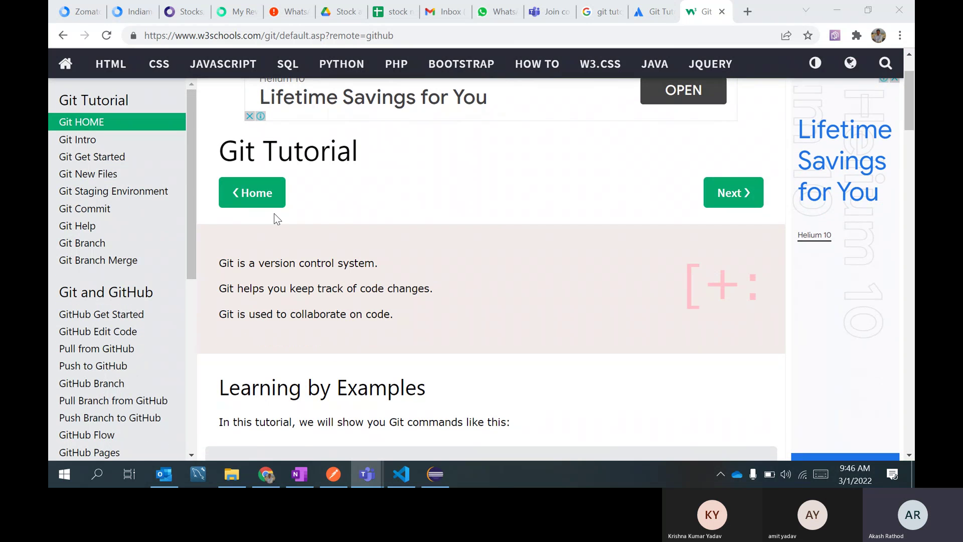
pyautogui.doubleClick(227, 263)
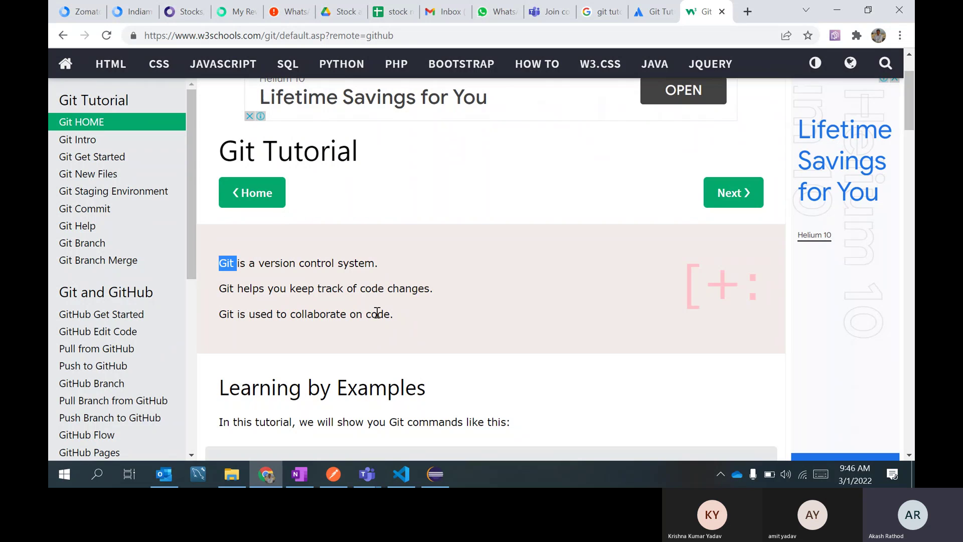
pyautogui.scroll(-2, 378, 311)
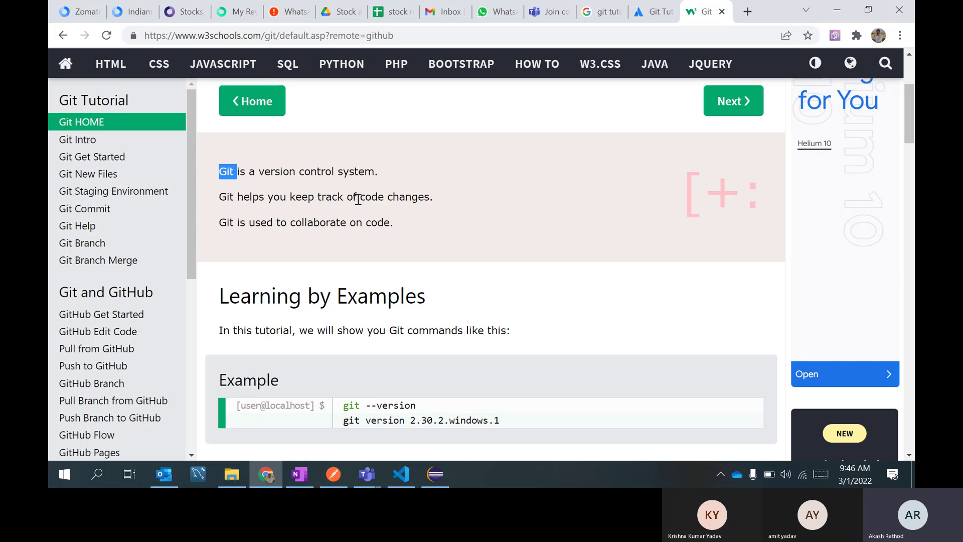
pyautogui.moveTo(453, 195); pyautogui.dragTo(316, 193)
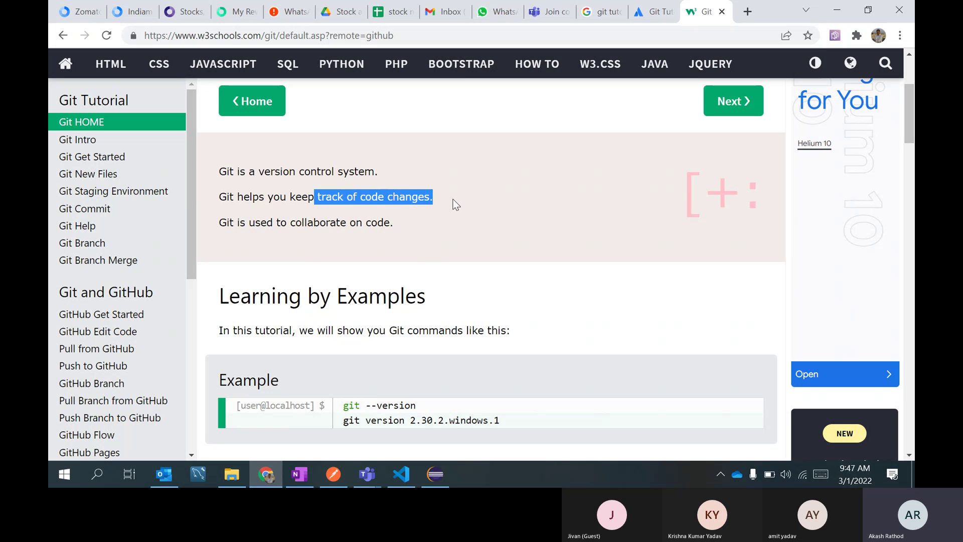
pyautogui.click(432, 197)
pyautogui.moveTo(433, 196); pyautogui.dragTo(317, 199)
pyautogui.click(479, 201)
# Highlight the collaborate sentence, the word 'collaborate', and 'git' in the version output line.
pyautogui.scroll(-1, 477, 200)
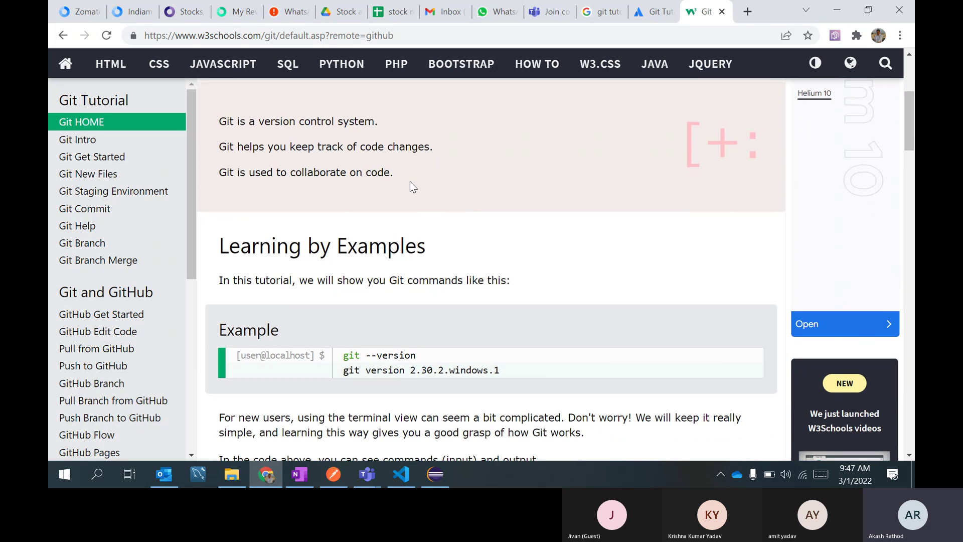
pyautogui.moveTo(410, 182); pyautogui.dragTo(296, 161)
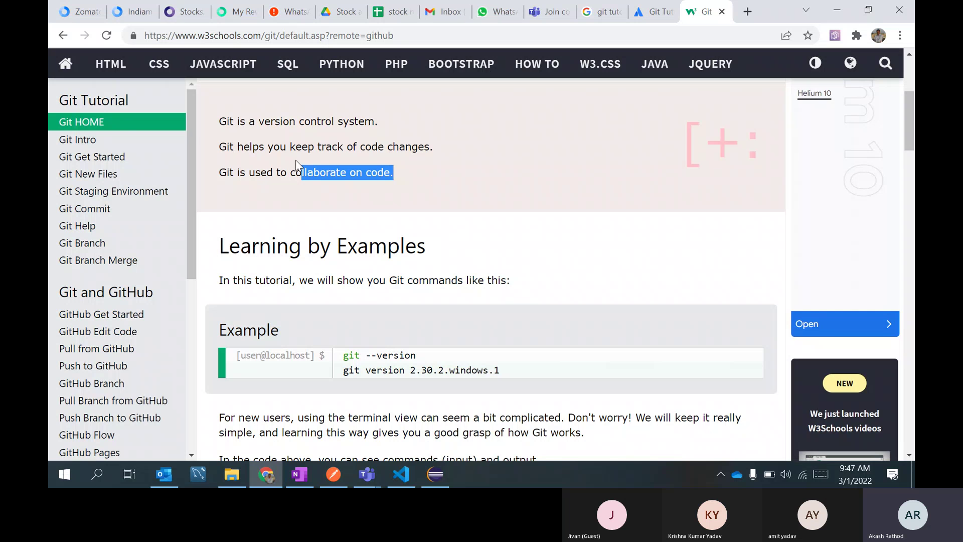
pyautogui.scroll(-1, 296, 166)
pyautogui.doubleClick(306, 154)
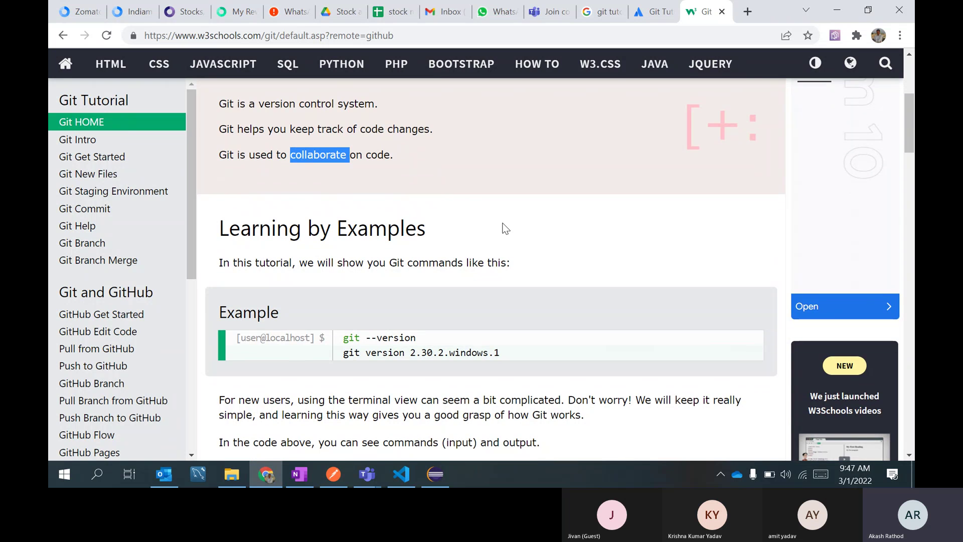
pyautogui.scroll(-1, 504, 229)
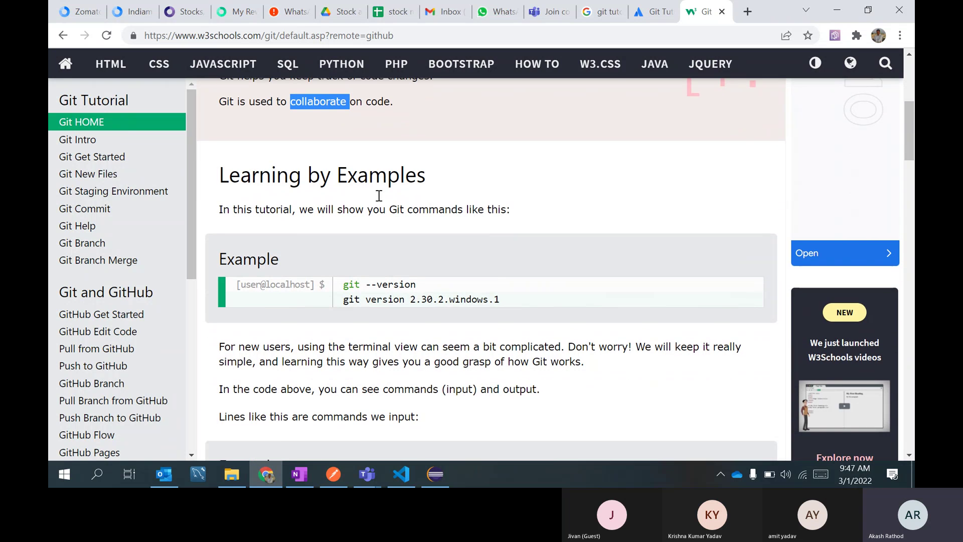
pyautogui.scroll(-1, 375, 279)
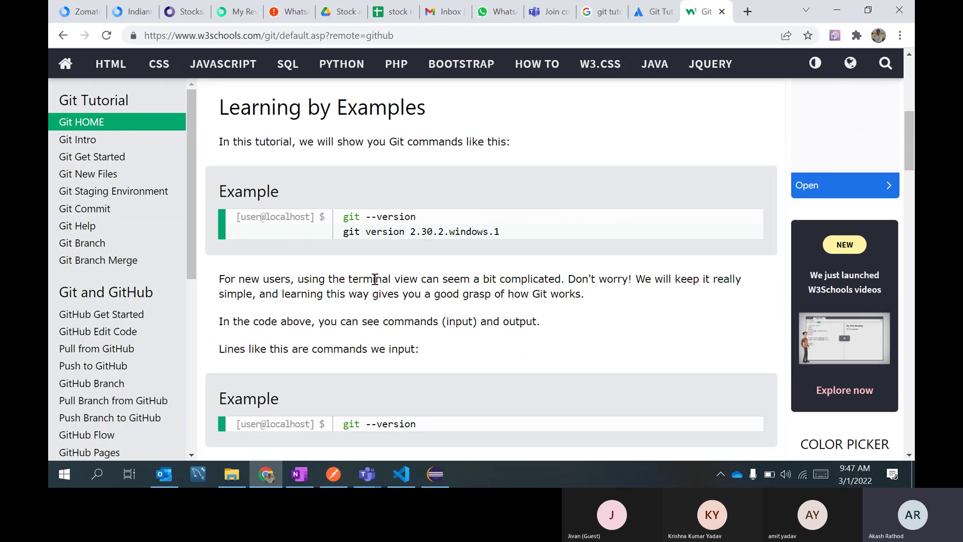
pyautogui.doubleClick(350, 228)
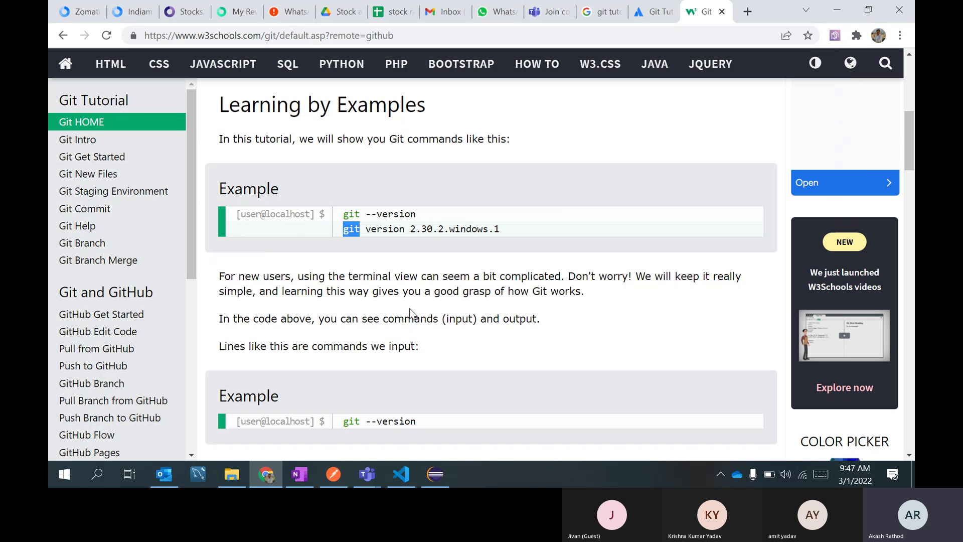
# Scroll further through the tutorial page and open the Git Intro lesson.
pyautogui.scroll(-3, 410, 311)
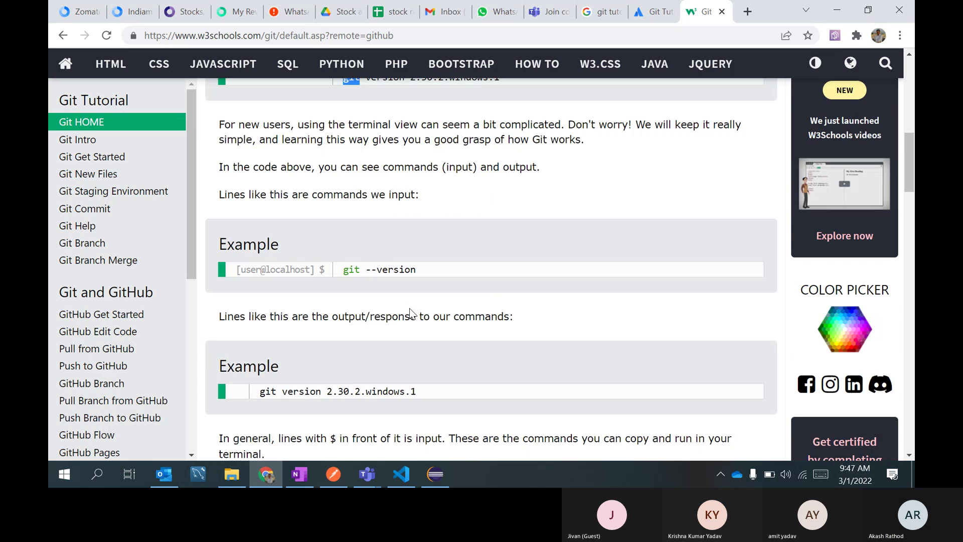
pyautogui.scroll(-2, 411, 312)
pyautogui.scroll(-3, 409, 308)
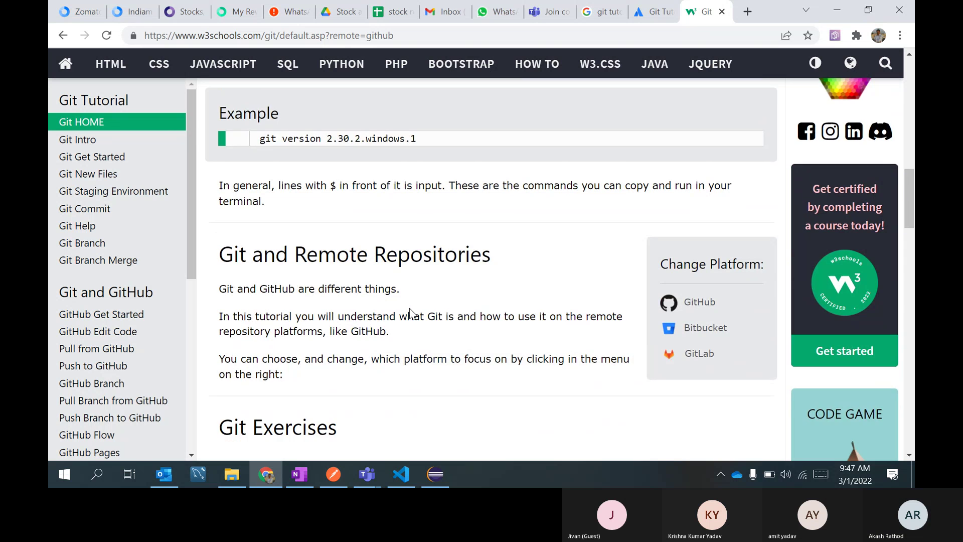
pyautogui.scroll(-10, 409, 308)
pyautogui.scroll(4, 409, 308)
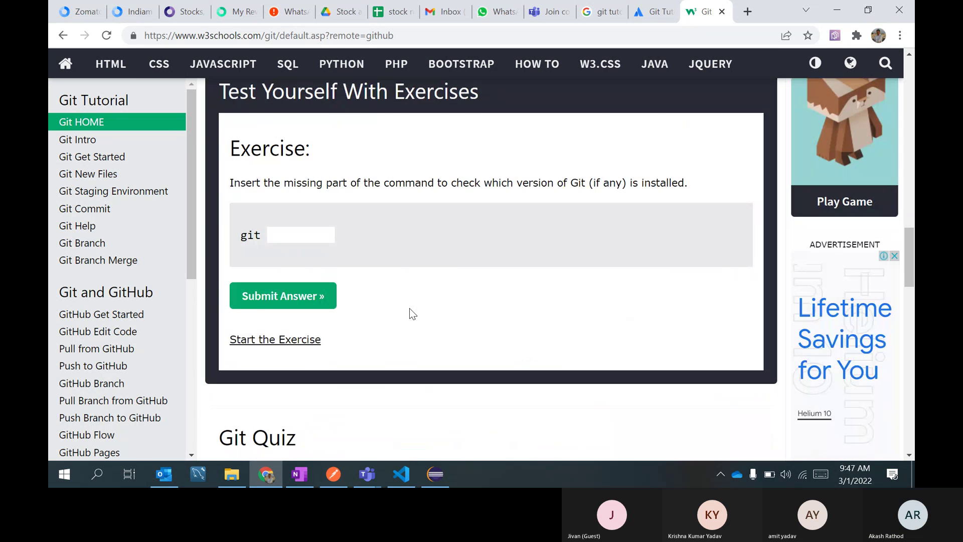
pyautogui.scroll(20, 409, 308)
pyautogui.click(72, 191)
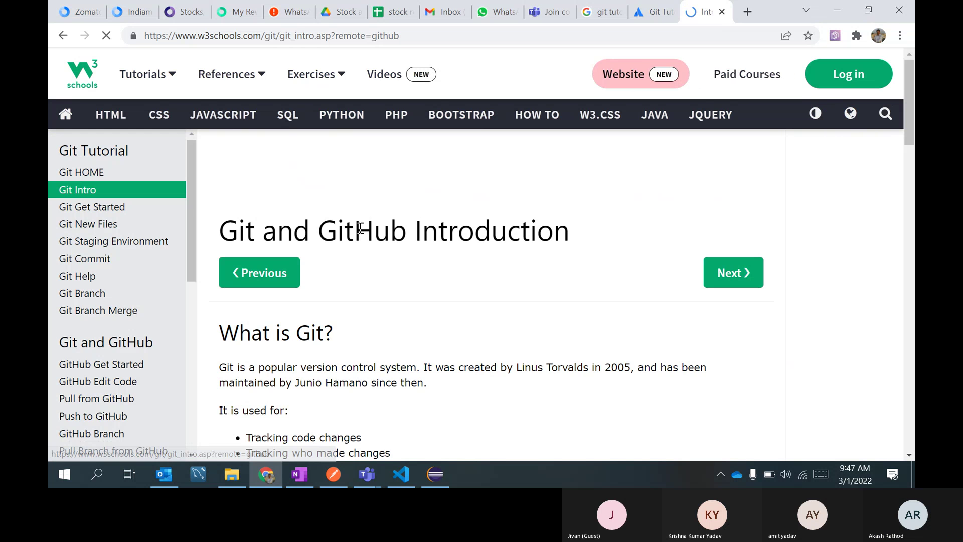
# Scroll down to the 'What does Git do?' heading and highlight it.
pyautogui.scroll(-1, 381, 317)
pyautogui.scroll(-4, 381, 317)
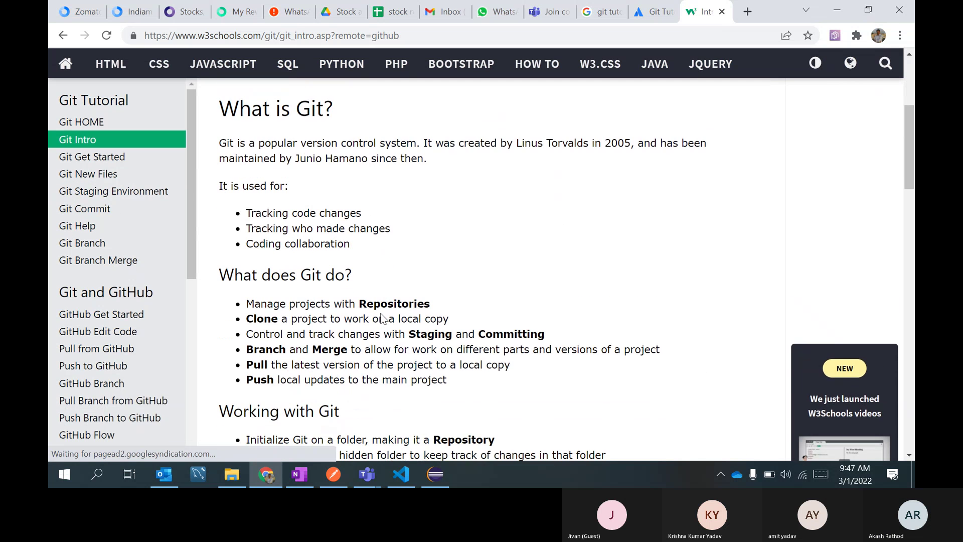
pyautogui.scroll(-1, 224, 228)
pyautogui.moveTo(225, 228); pyautogui.dragTo(355, 232)
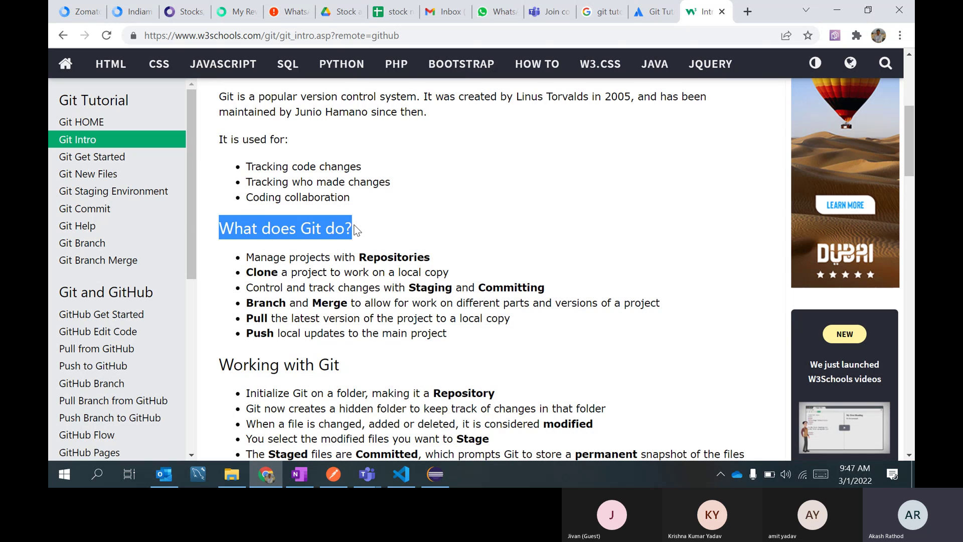
pyautogui.click(390, 236)
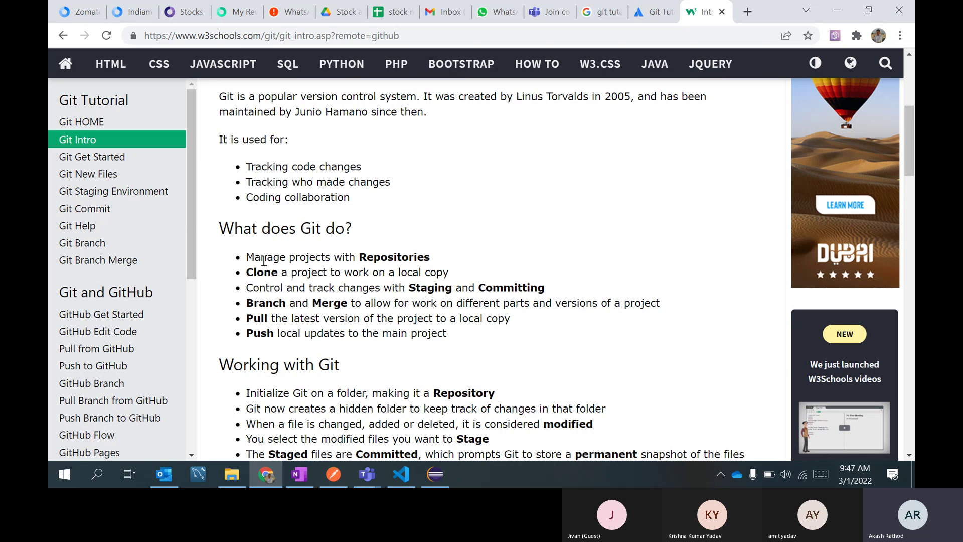
# Highlight the 'Manage projects with Repositories' bullet, then just the word Repositories.
pyautogui.moveTo(246, 258); pyautogui.dragTo(330, 252)
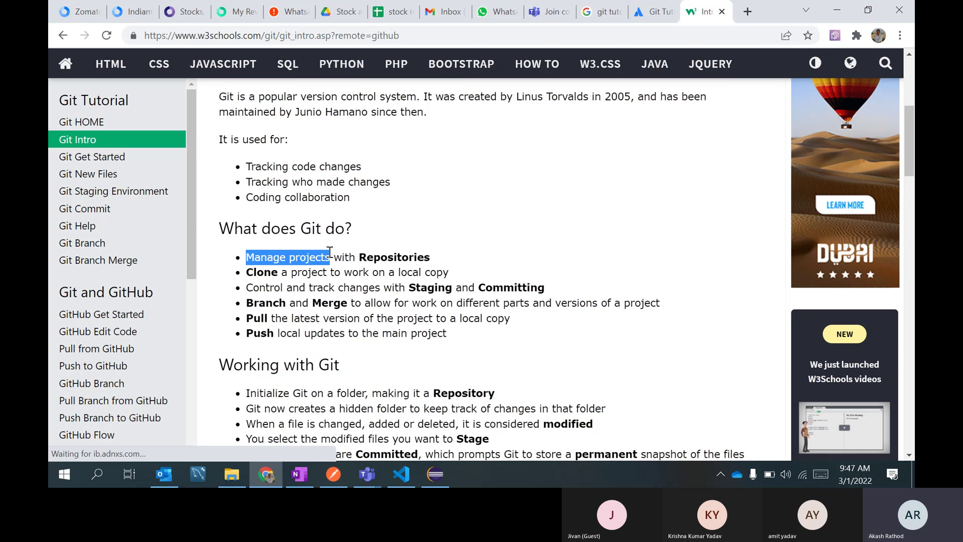
pyautogui.click(440, 258)
pyautogui.moveTo(440, 258); pyautogui.dragTo(241, 266)
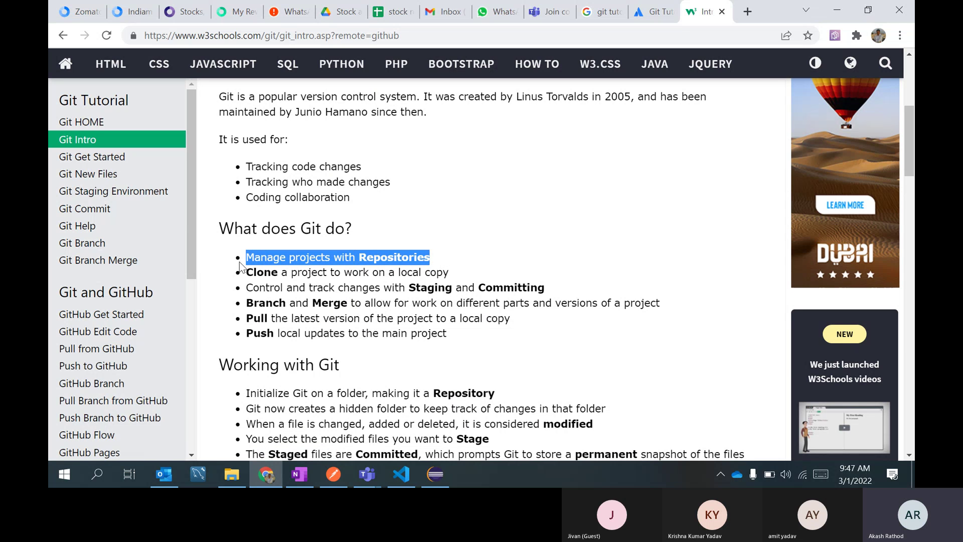
pyautogui.doubleClick(383, 257)
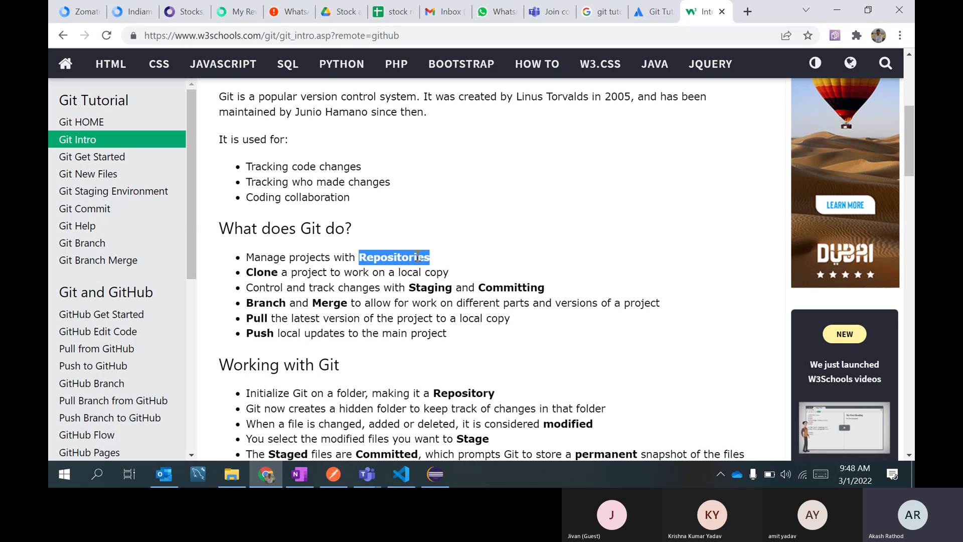
pyautogui.click(405, 258)
pyautogui.doubleClick(404, 259)
# In a new tab, search Google for 'git code for selenium webdriver'.
pyautogui.click(747, 11)
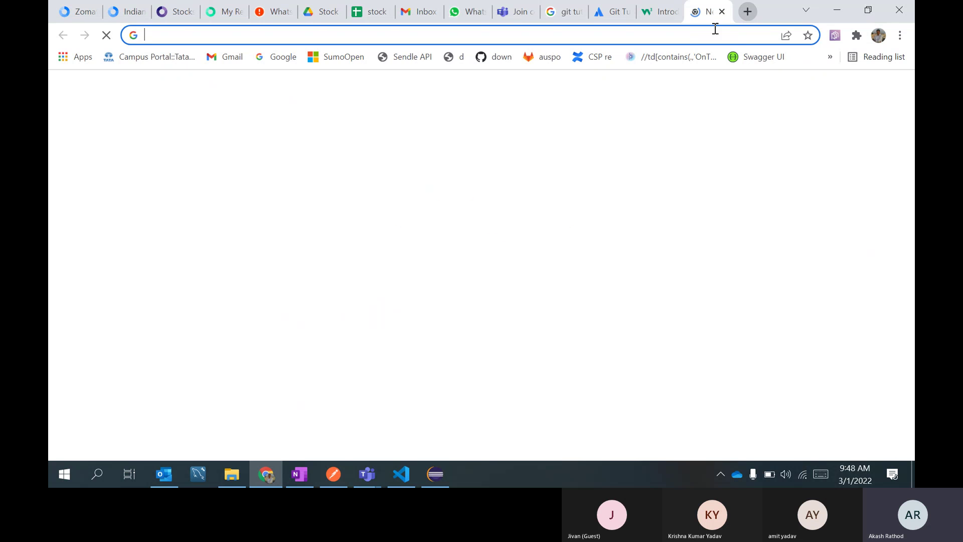
pyautogui.write('git')
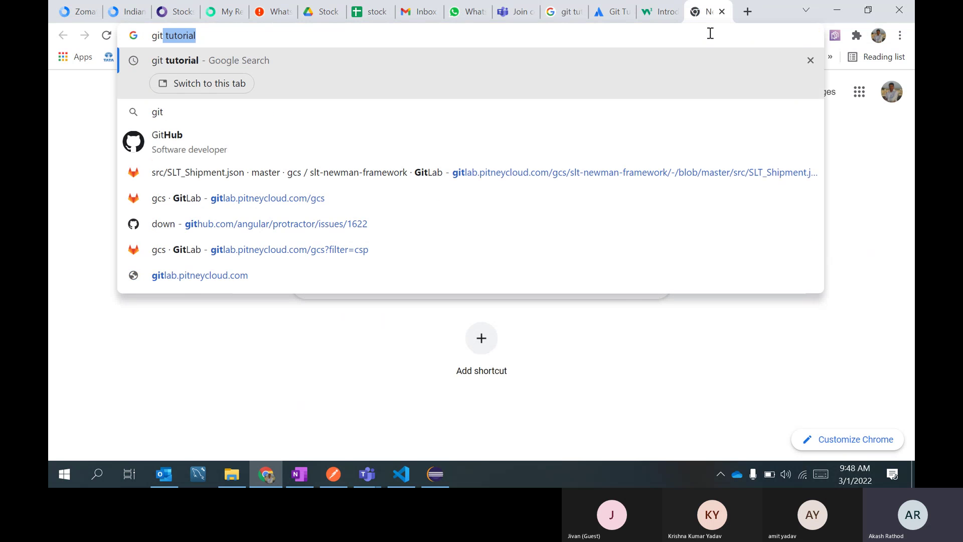
pyautogui.write(' code ')
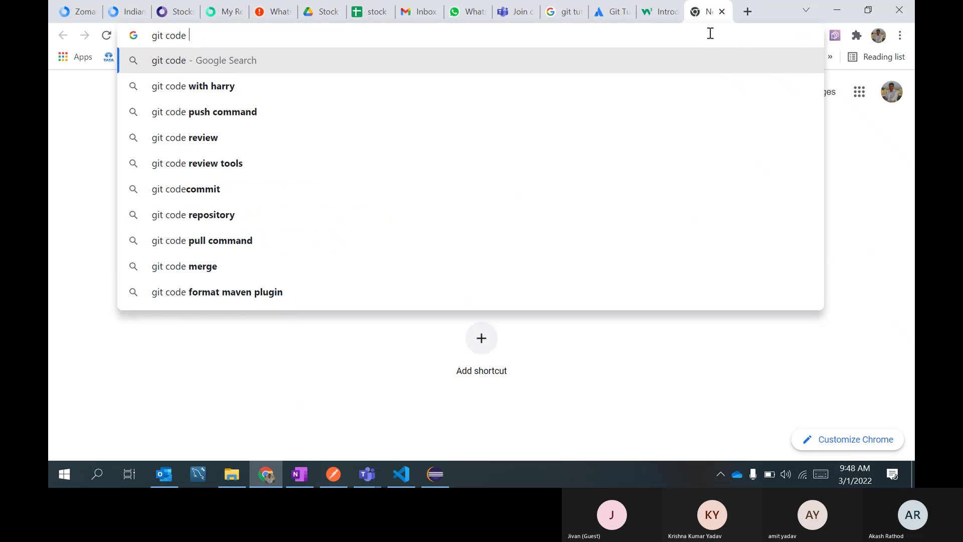
pyautogui.write('for selenium')
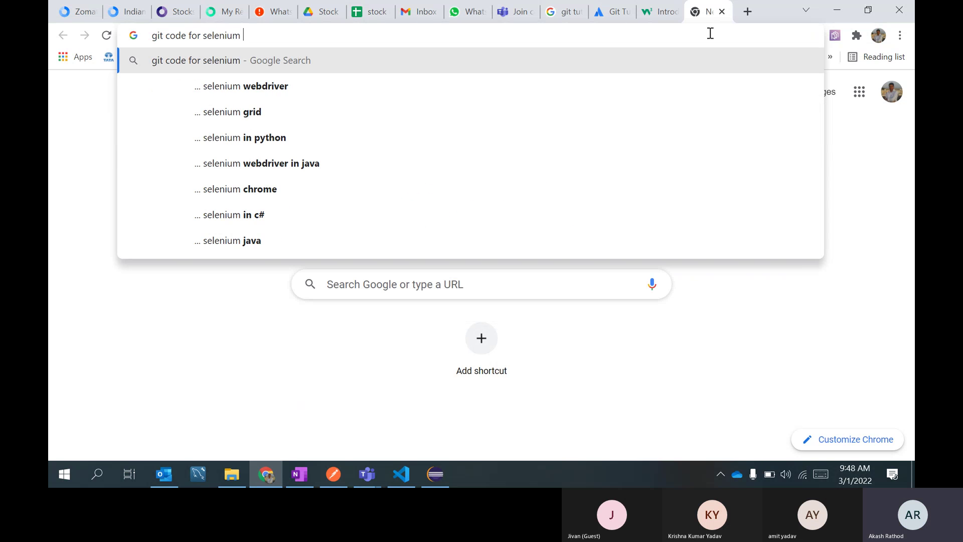
pyautogui.press('Down')
pyautogui.press('Return')
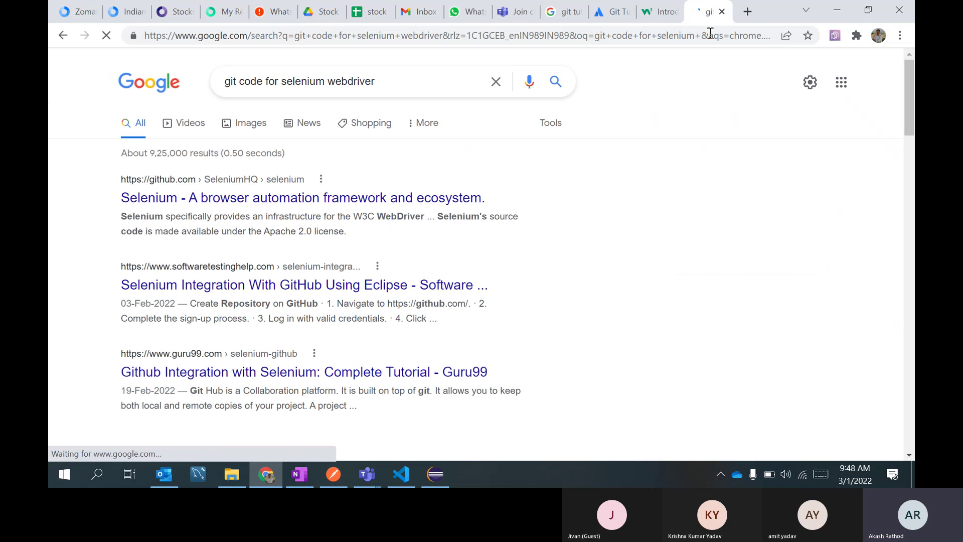
# Open the SeleniumHQ selenium GitHub repository and highlight its latest commit's author and message.
pyautogui.click(361, 202)
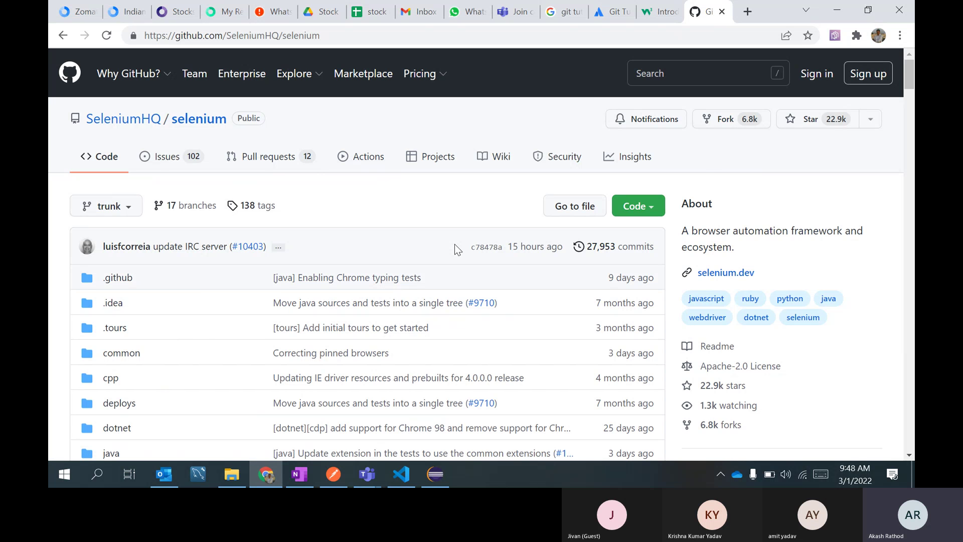
pyautogui.scroll(-12, 454, 244)
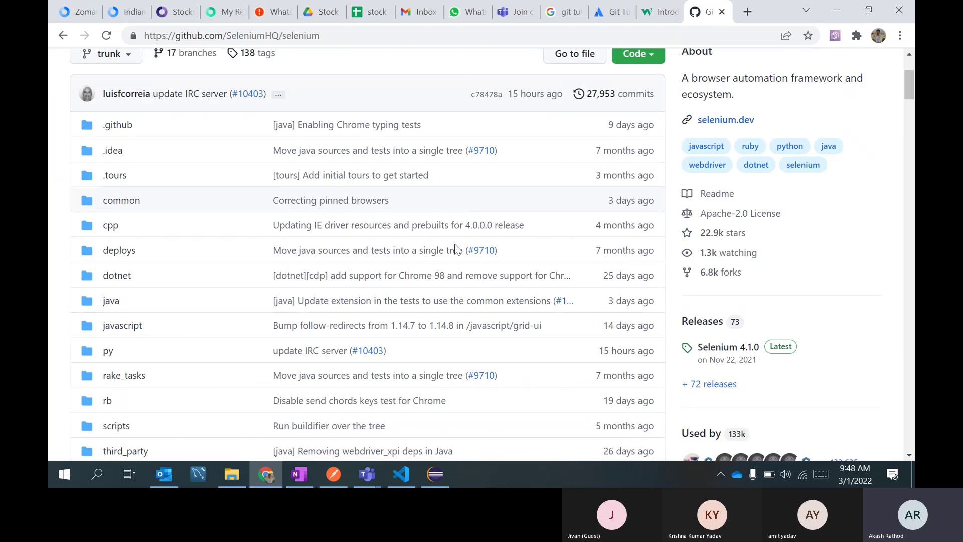
pyautogui.scroll(12, 454, 243)
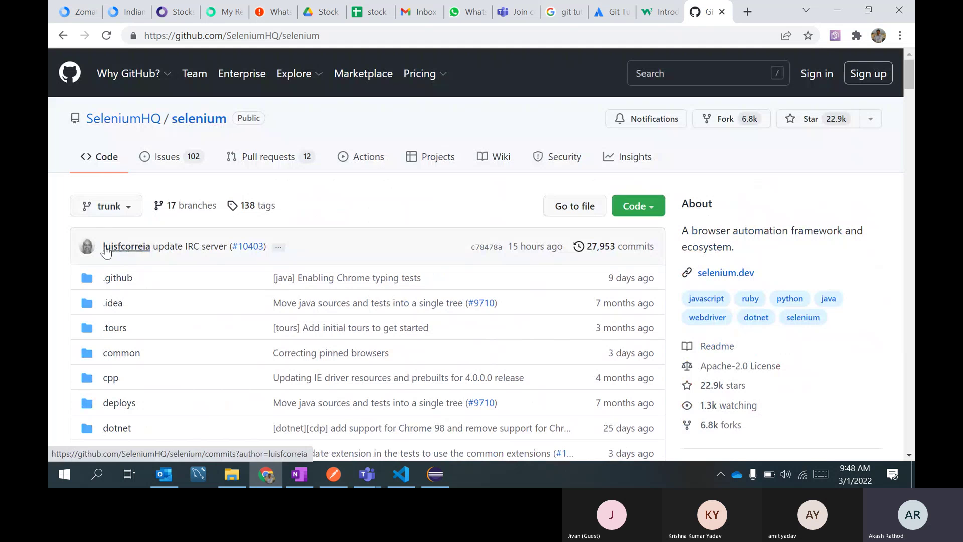
pyautogui.moveTo(158, 257); pyautogui.dragTo(50, 273)
pyautogui.click(50, 273)
pyautogui.scroll(-1, 50, 273)
pyautogui.scroll(-20, 50, 274)
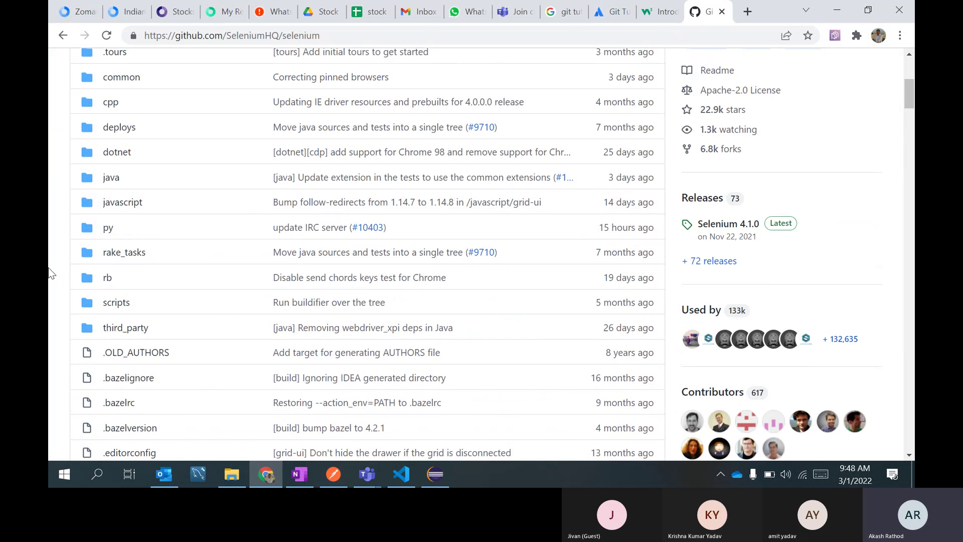
pyautogui.scroll(15, 50, 274)
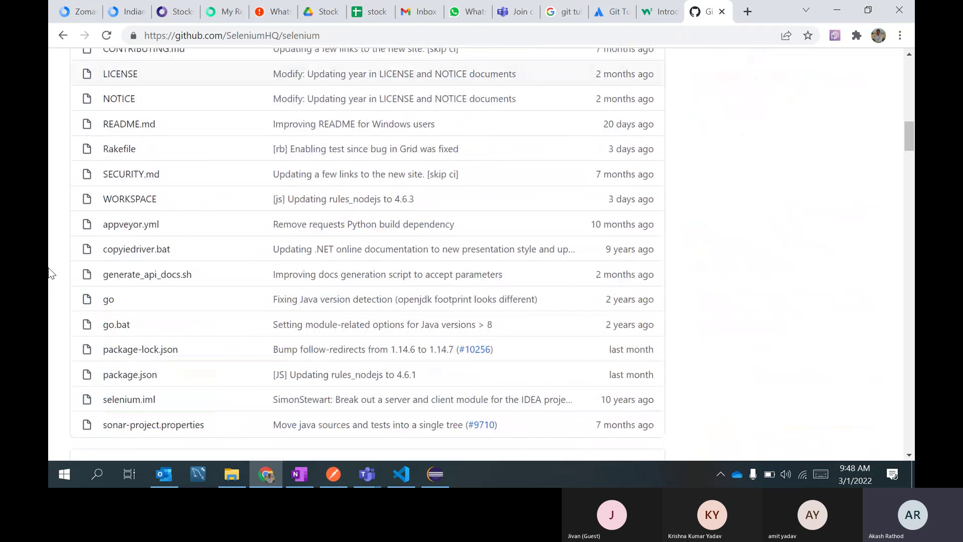
# Highlight github, SeleniumHQ and selenium in the repository's web address, then scroll the file list.
pyautogui.click(188, 37)
pyautogui.doubleClick(188, 37)
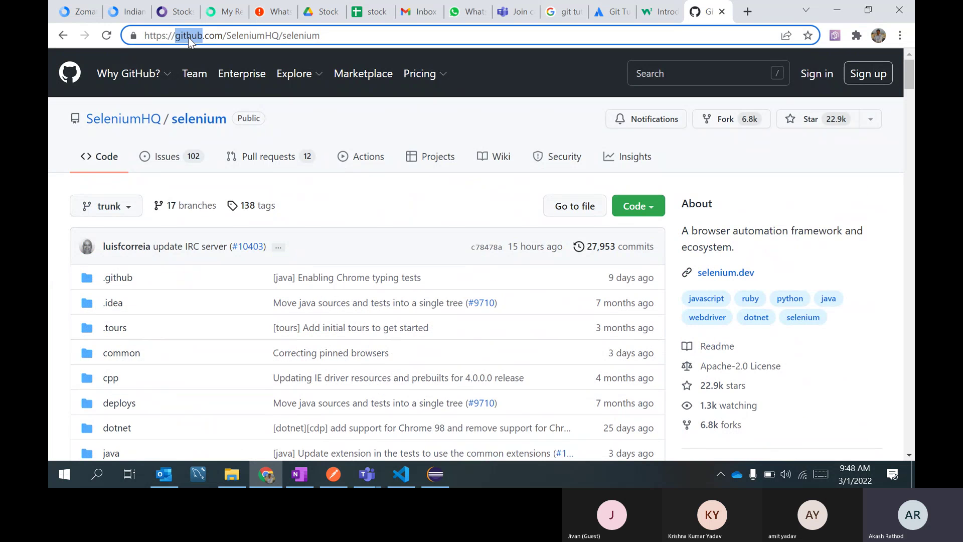
pyautogui.doubleClick(252, 35)
pyautogui.doubleClick(301, 35)
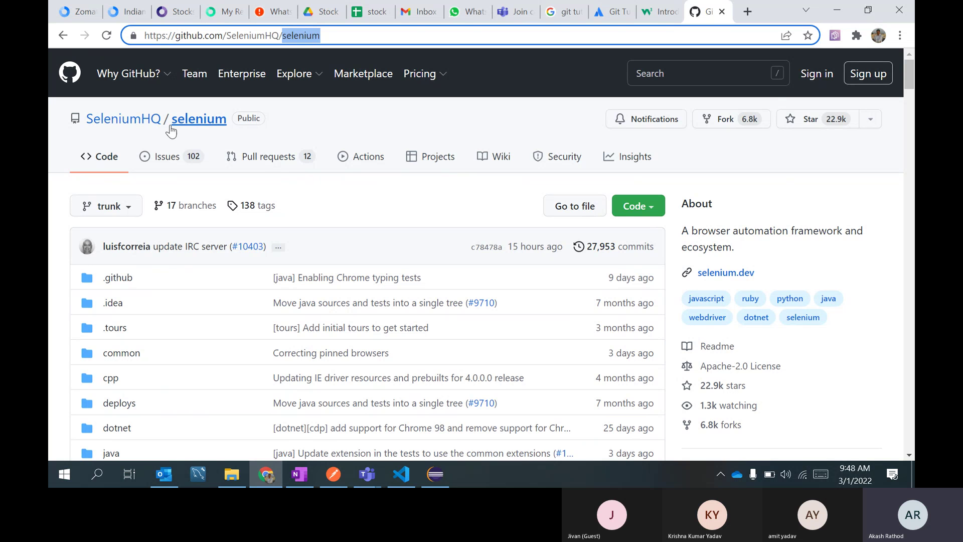
pyautogui.click(371, 203)
pyautogui.scroll(-1, 371, 202)
pyautogui.scroll(-12, 369, 197)
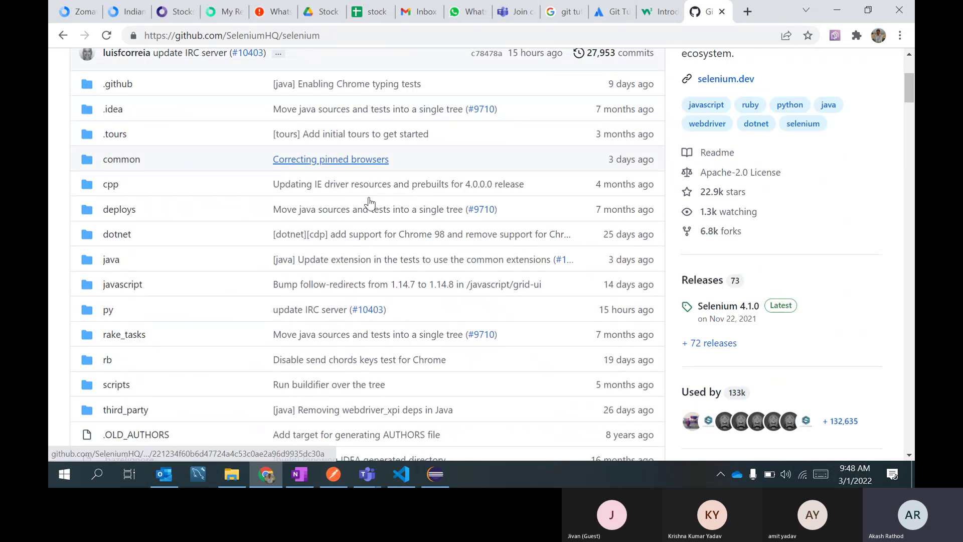
pyautogui.scroll(-20, 368, 197)
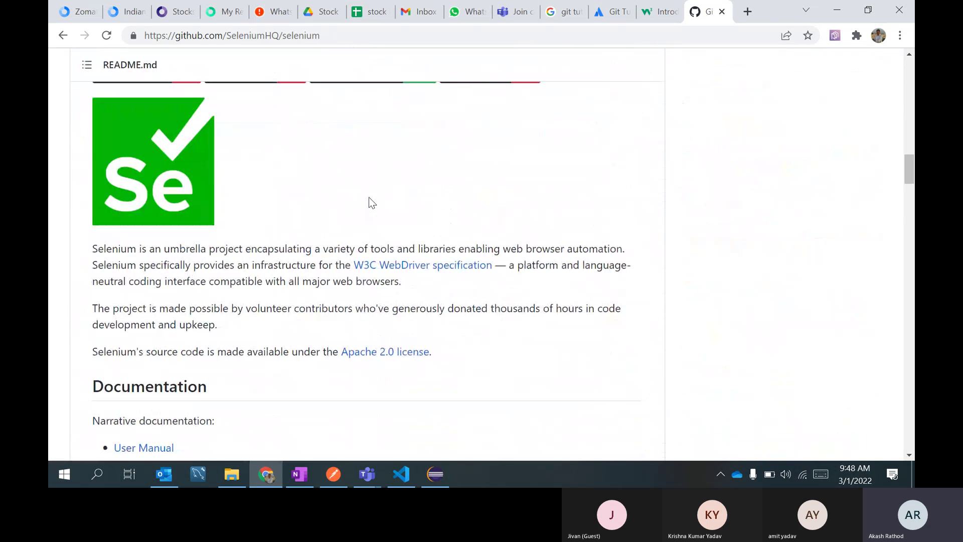
pyautogui.scroll(20, 369, 197)
pyautogui.scroll(-5, 369, 197)
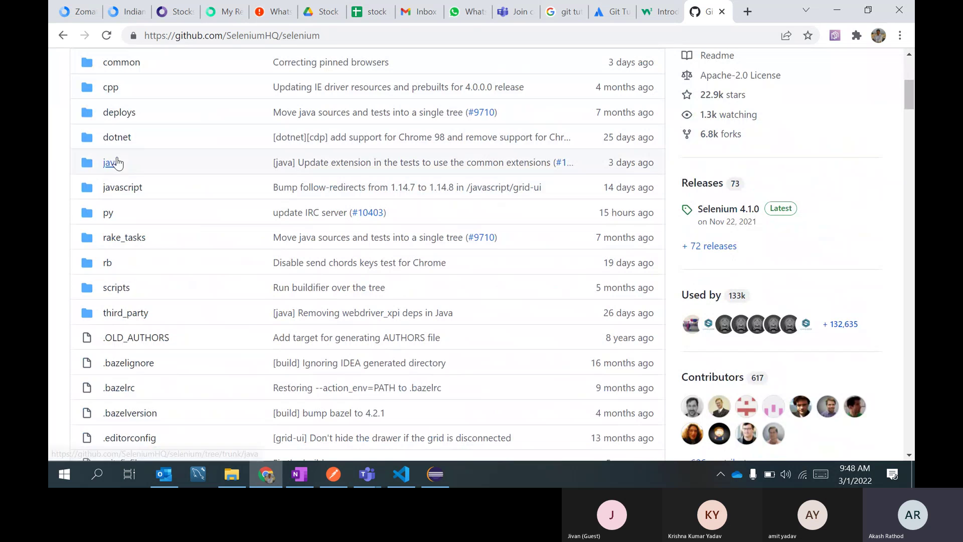
# Browse java > src > com/thoughtworks, peek into webdriven, then open the thoughtworks selenium folder.
pyautogui.click(118, 155)
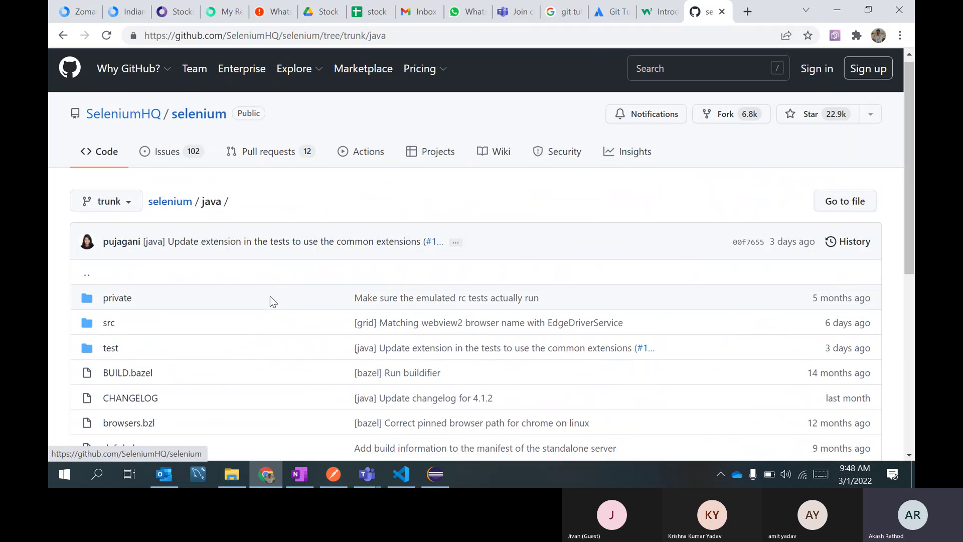
pyautogui.scroll(-2, 270, 299)
pyautogui.click(108, 201)
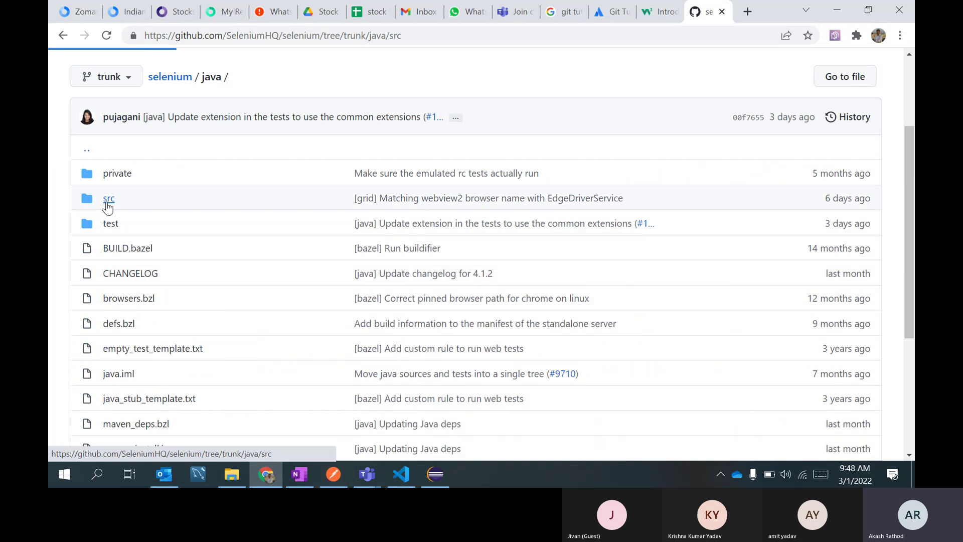
pyautogui.scroll(-1, 220, 314)
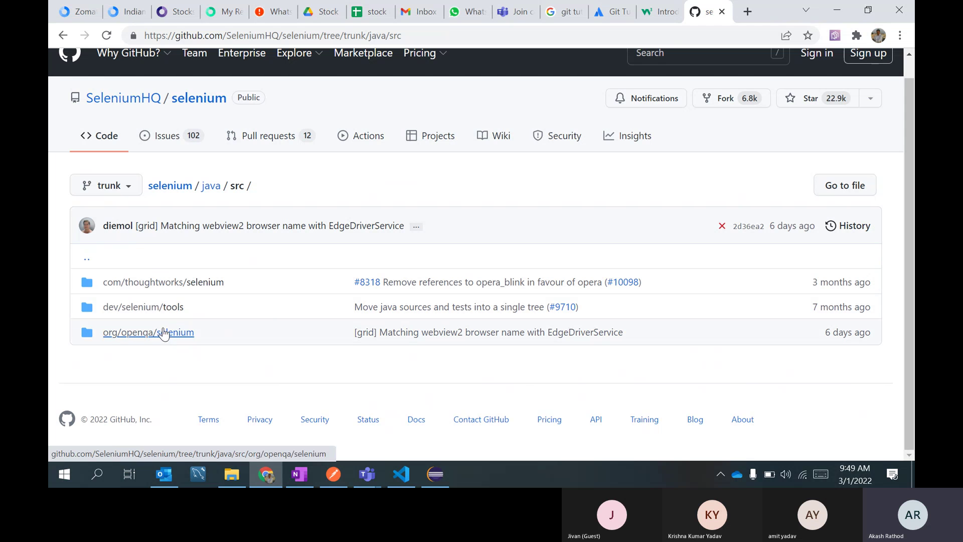
pyautogui.click(165, 288)
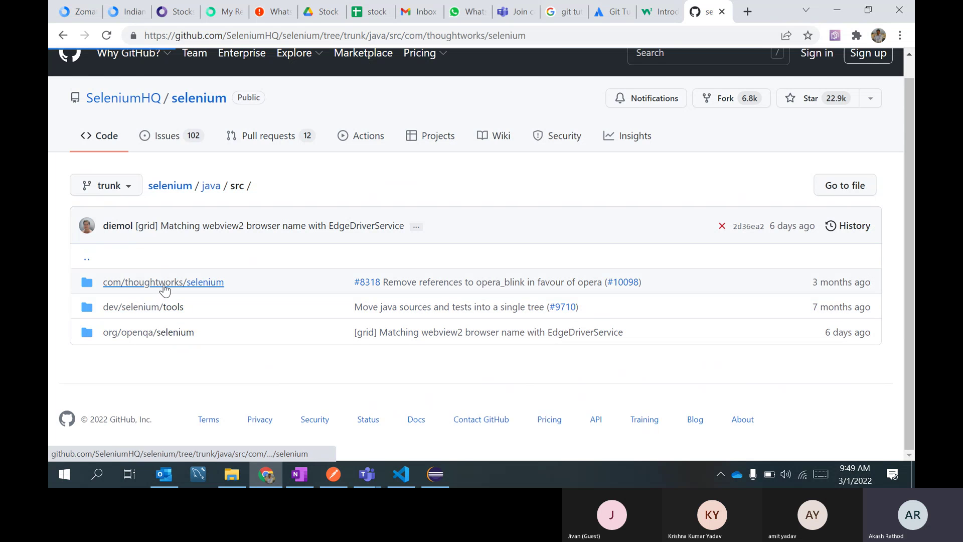
pyautogui.scroll(-2, 302, 336)
pyautogui.click(137, 221)
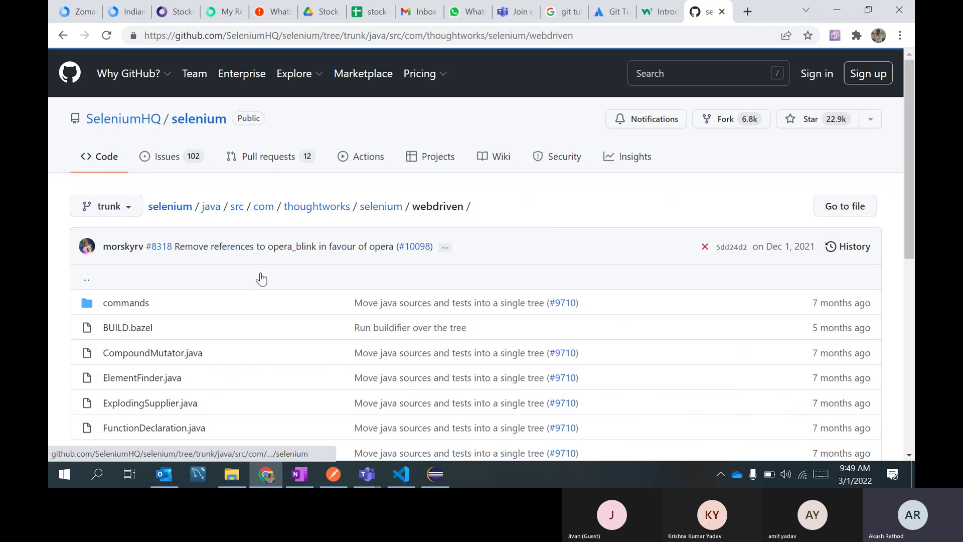
pyautogui.scroll(-2, 262, 279)
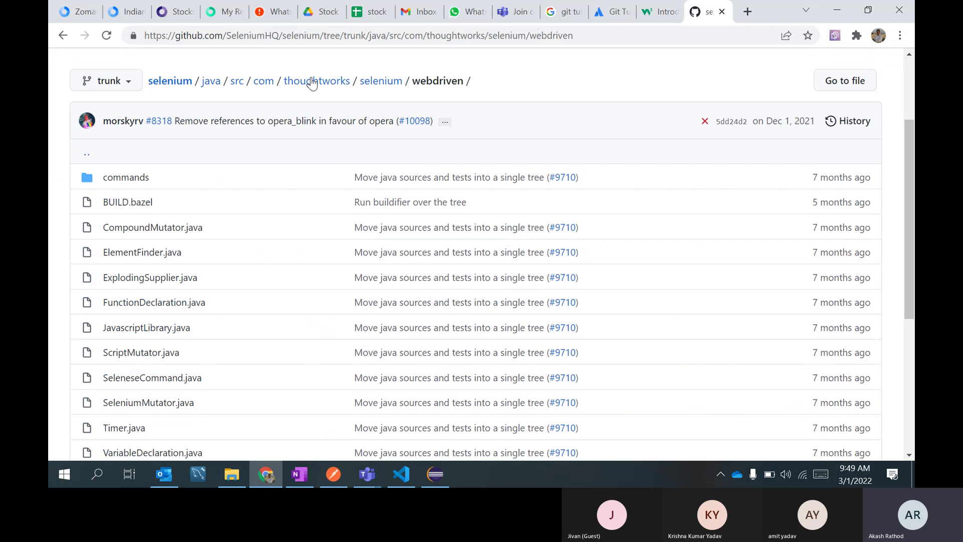
pyautogui.click(326, 86)
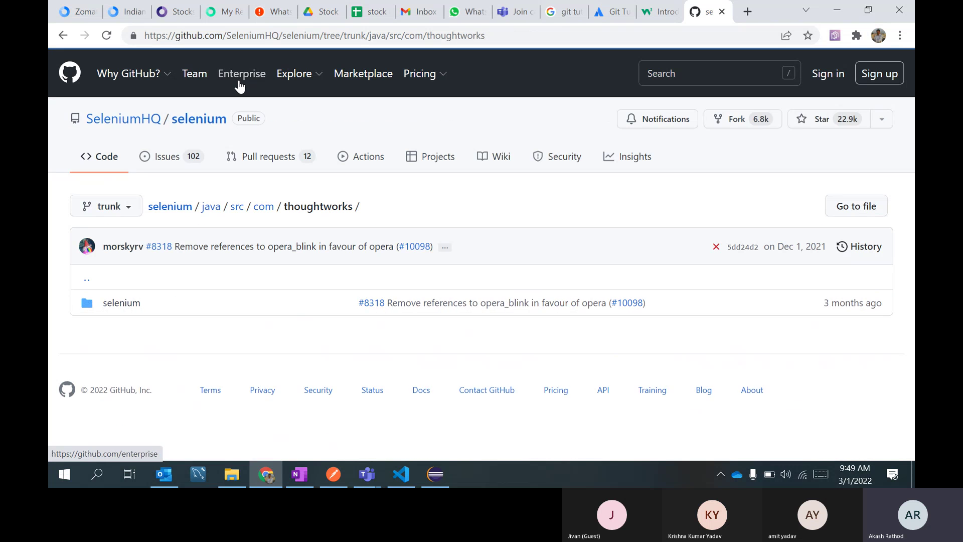
pyautogui.click(115, 303)
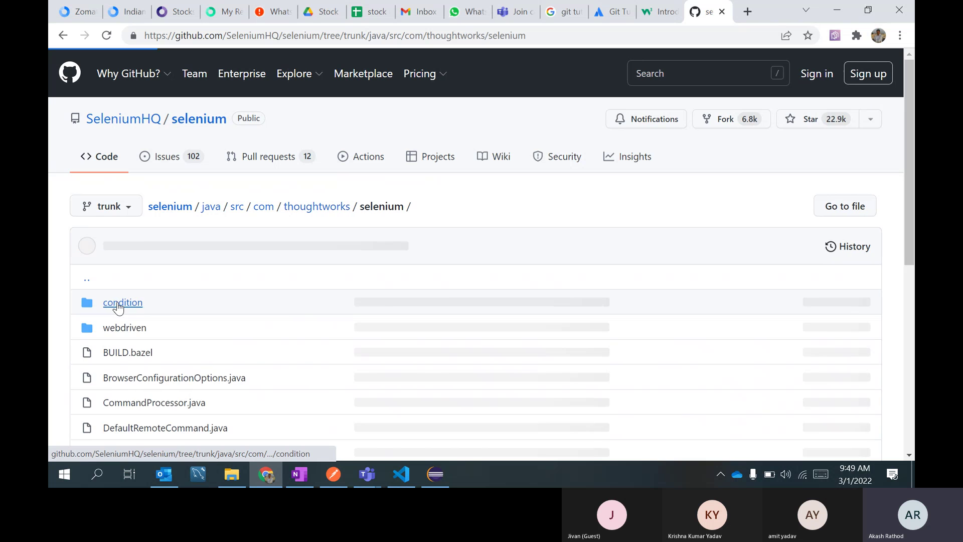
pyautogui.scroll(-3, 201, 351)
# Open DefaultSelenium.java and scroll through its source code.
pyautogui.click(147, 274)
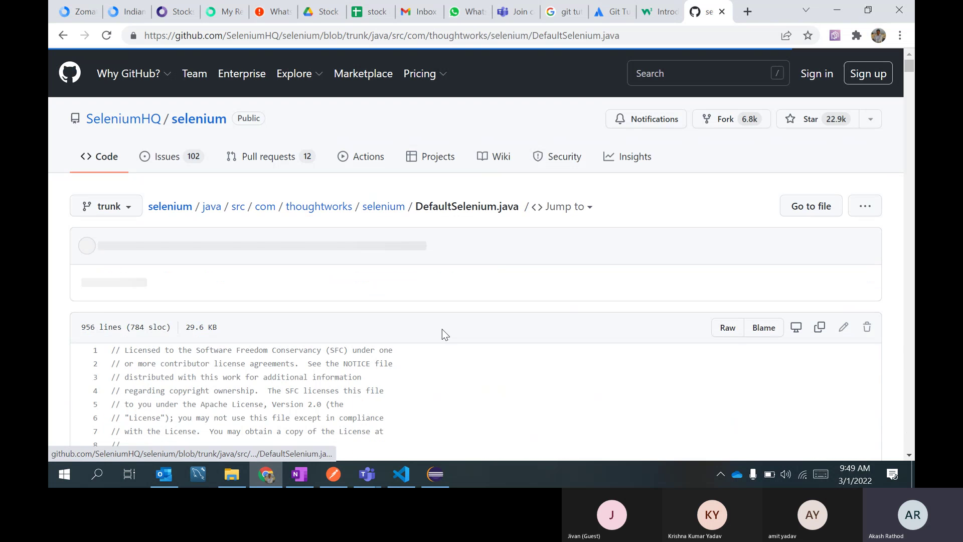
pyautogui.scroll(-15, 442, 329)
pyautogui.scroll(-20, 441, 329)
pyautogui.scroll(20, 450, 287)
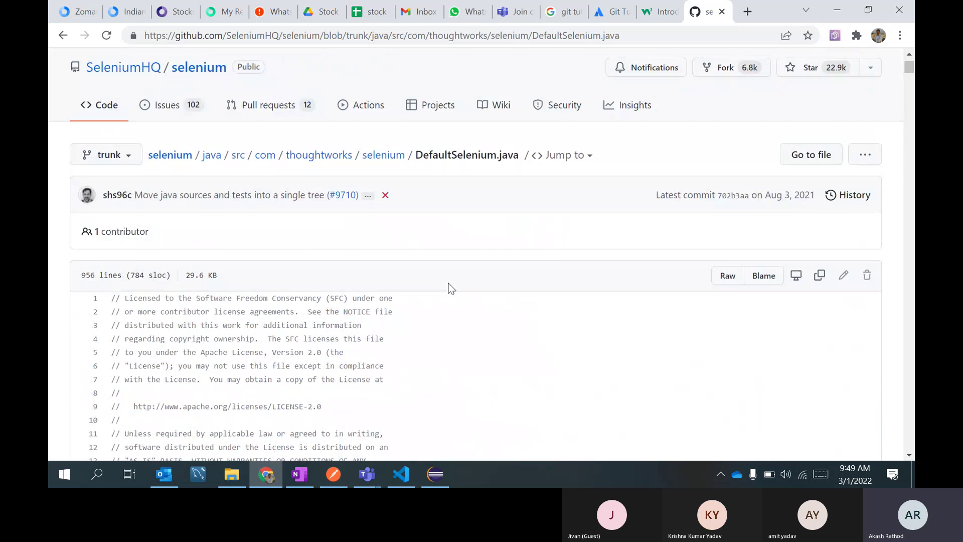
pyautogui.scroll(2, 450, 288)
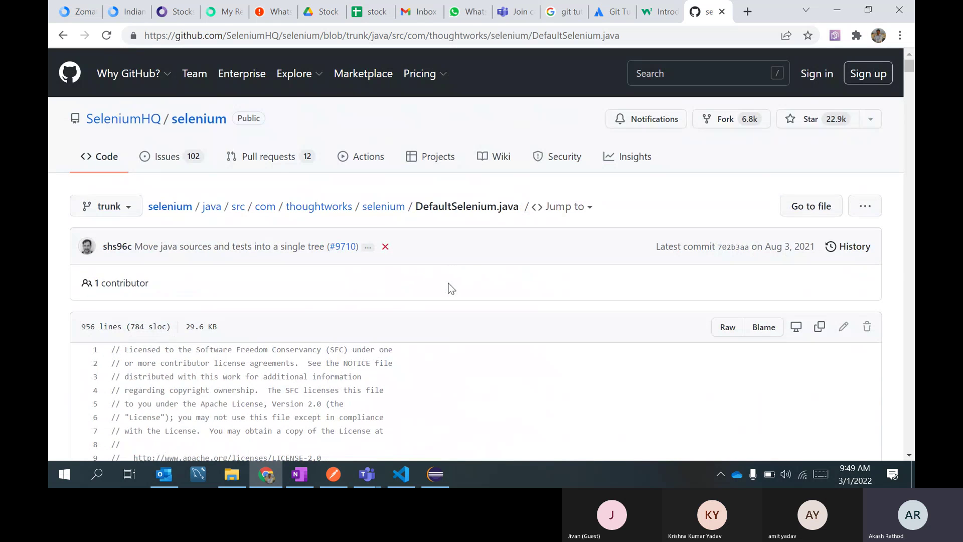
# Select the file's web address, then go to the GitHub home page.
pyautogui.doubleClick(190, 35)
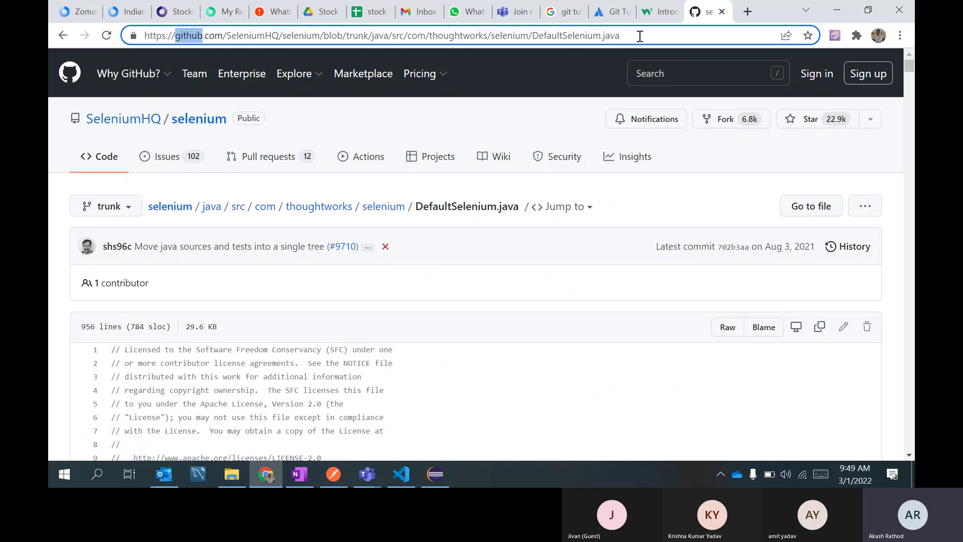
pyautogui.moveTo(636, 36); pyautogui.dragTo(59, 47)
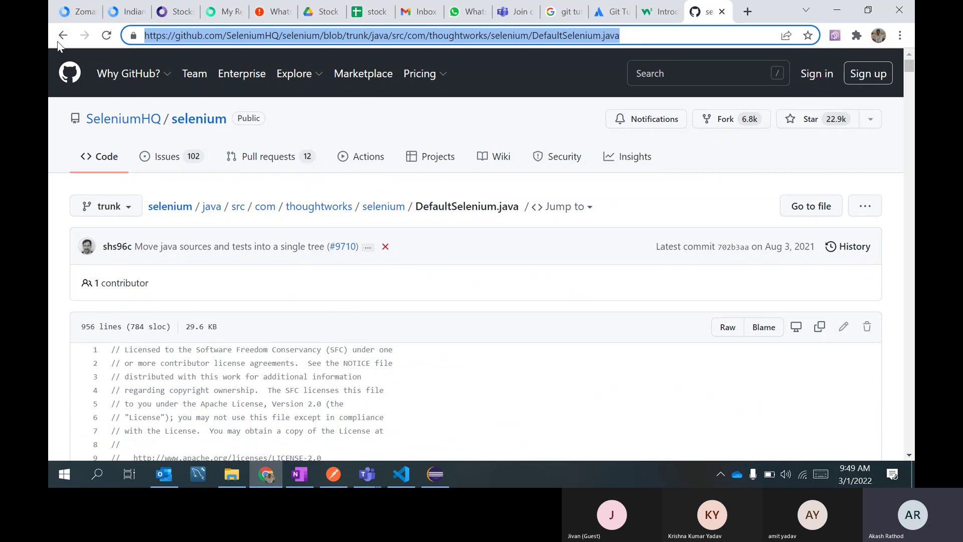
pyautogui.click(265, 280)
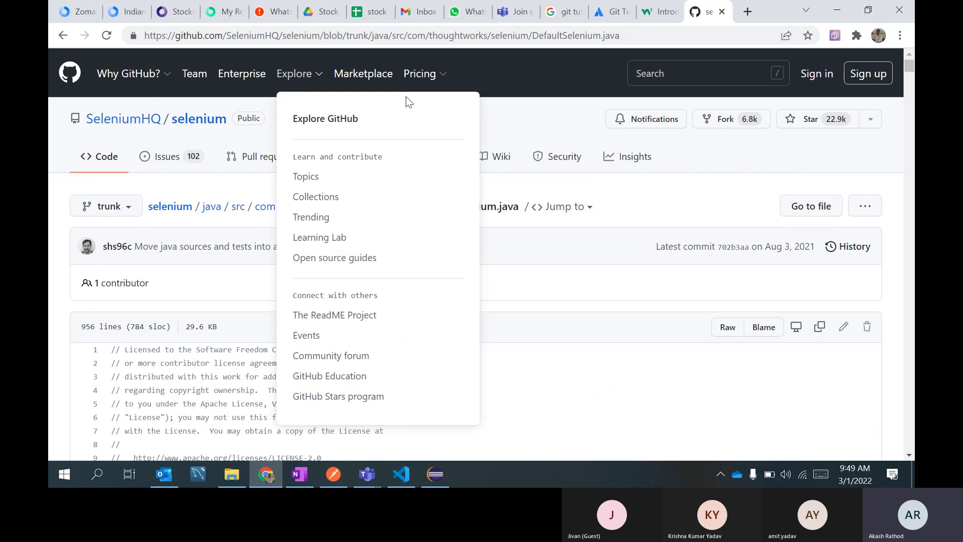
pyautogui.moveTo(115, 121)
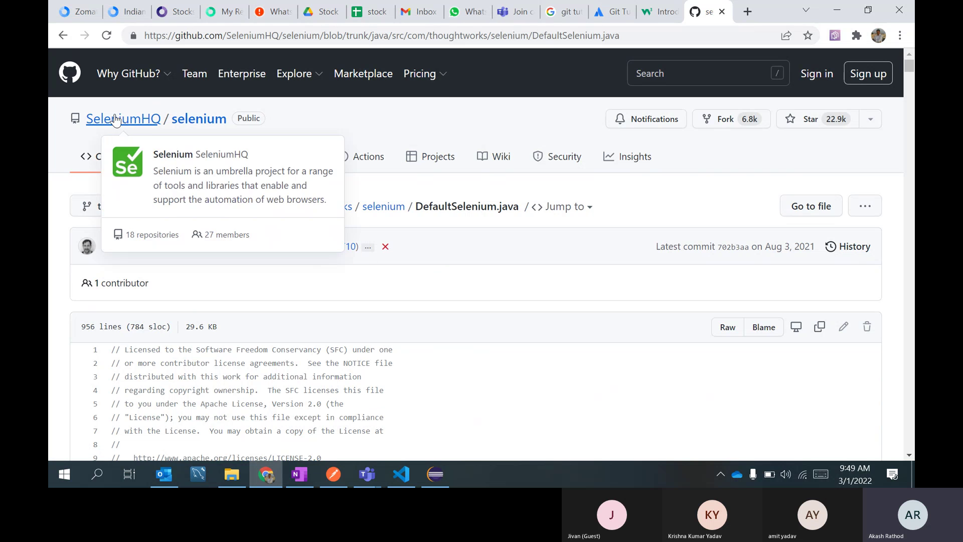
pyautogui.click(78, 75)
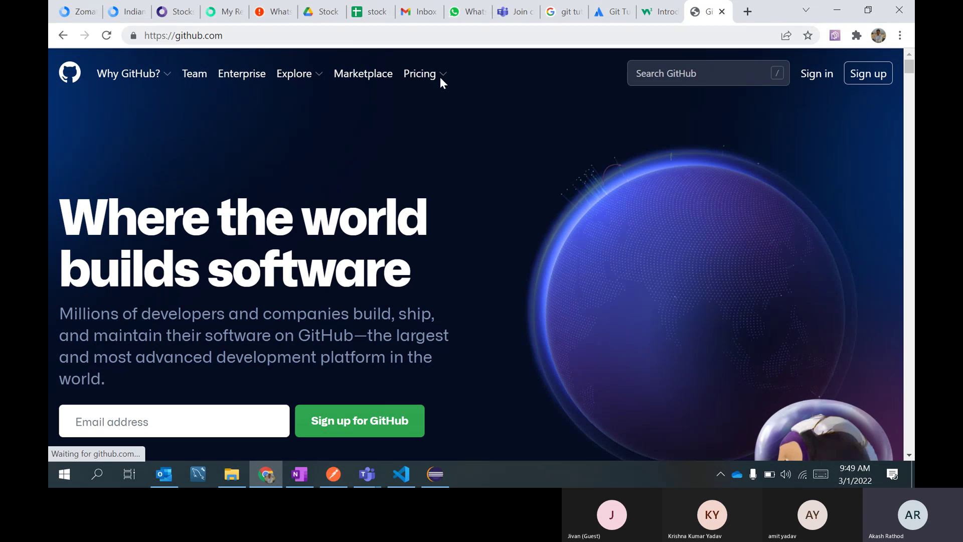
# Restore the Chrome window, glance at the Atlassian and W3Schools Git tabs, then maximize it.
pyautogui.doubleClick(782, 11)
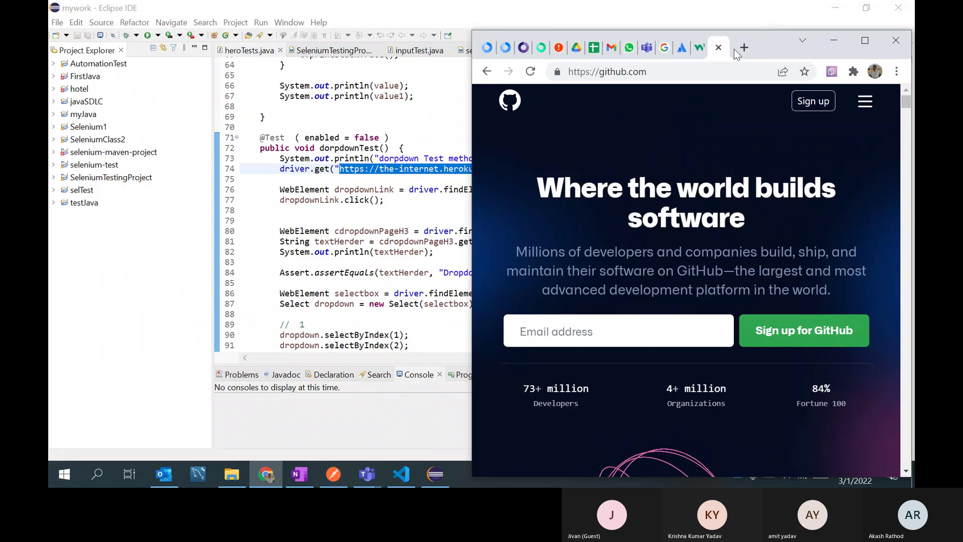
pyautogui.click(683, 49)
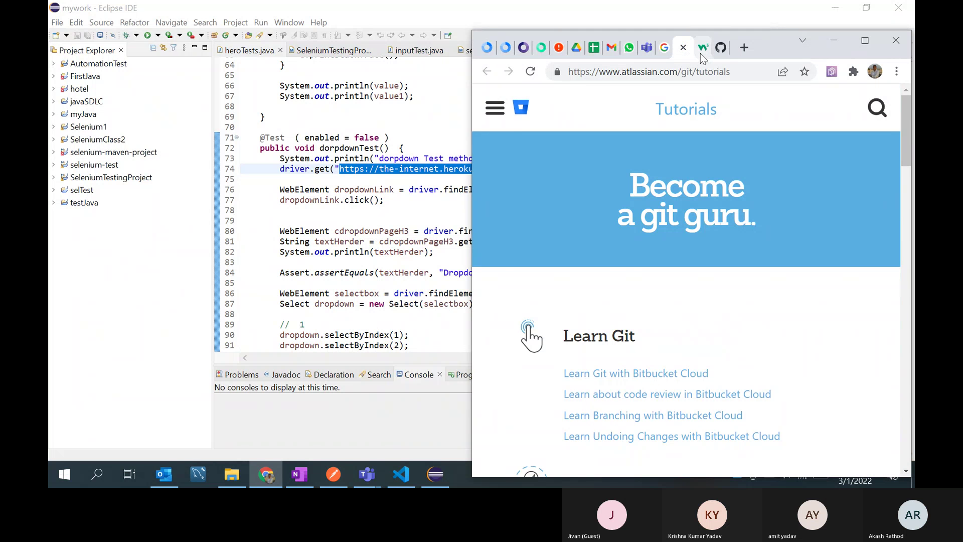
pyautogui.click(700, 50)
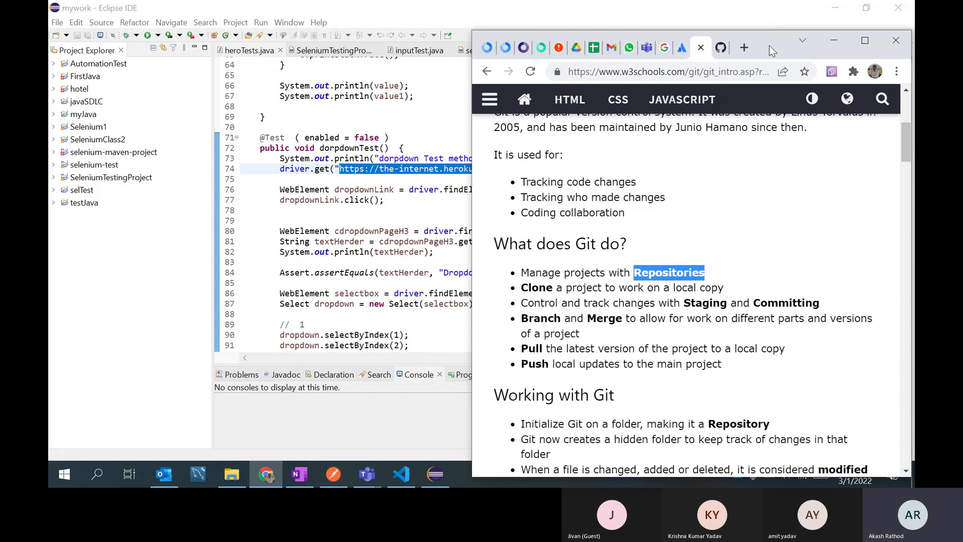
pyautogui.press('super+Left')
pyautogui.press('super+Up')
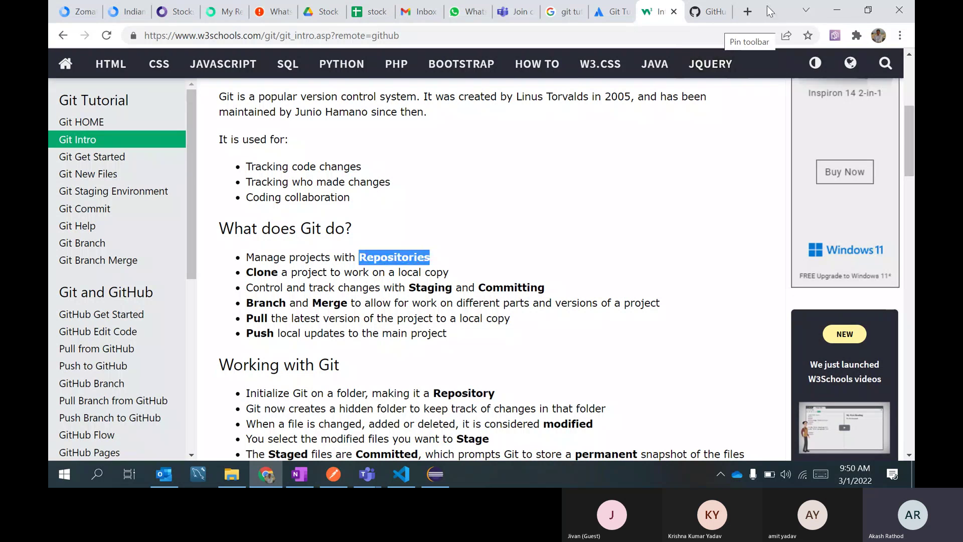
# Restore the window again and go Back from GitHub home to the DefaultSelenium.java page.
pyautogui.moveTo(766, 5); pyautogui.dragTo(759, 65)
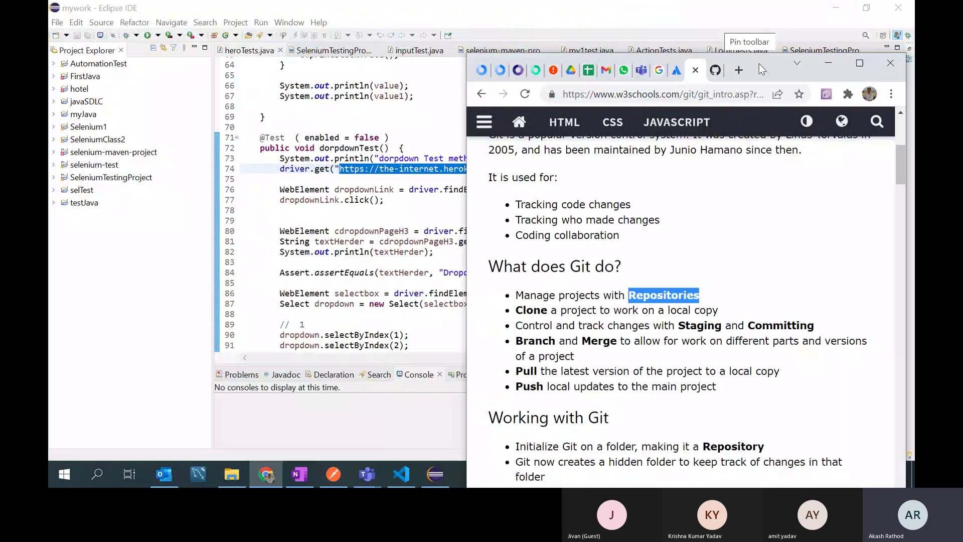
pyautogui.click(715, 70)
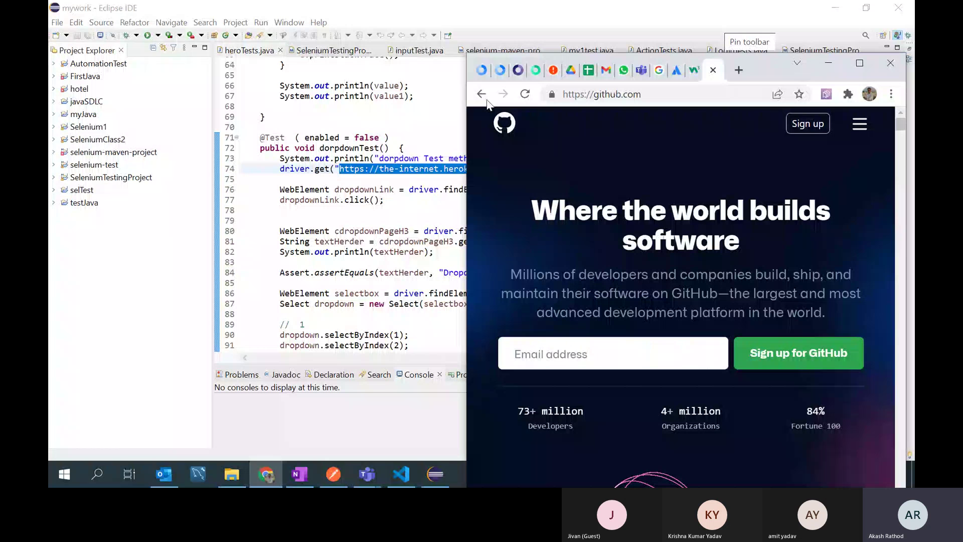
pyautogui.click(483, 96)
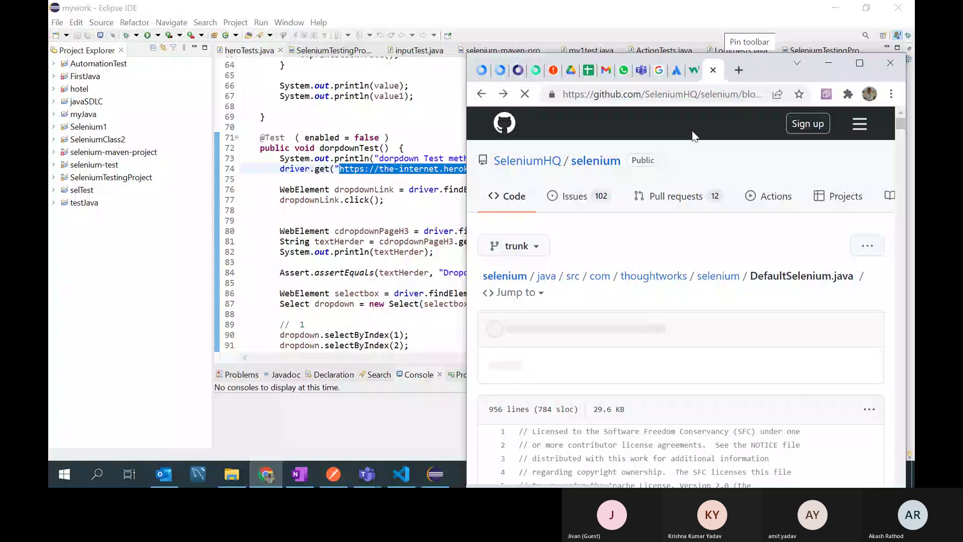
pyautogui.hotkey('ctrl', 'shift', 'Tab')
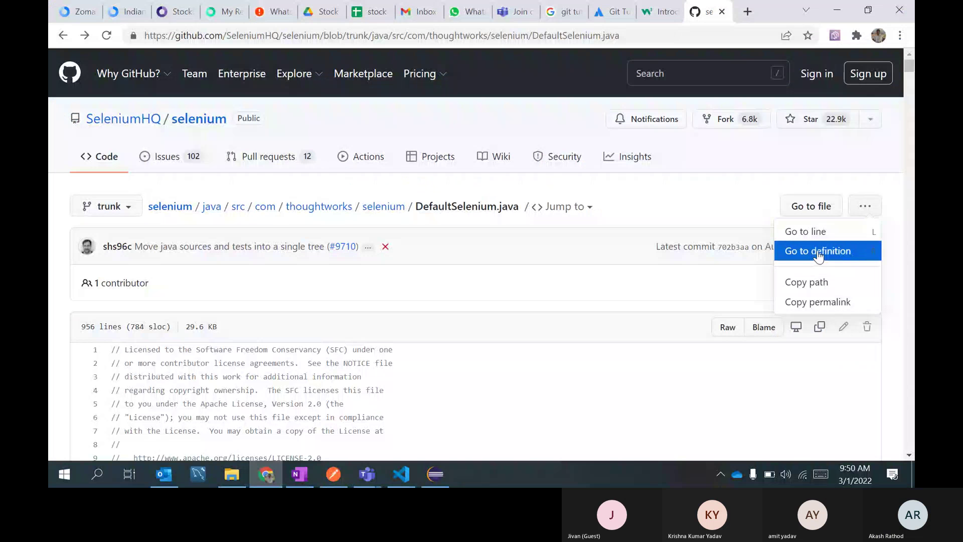
pyautogui.click(818, 250)
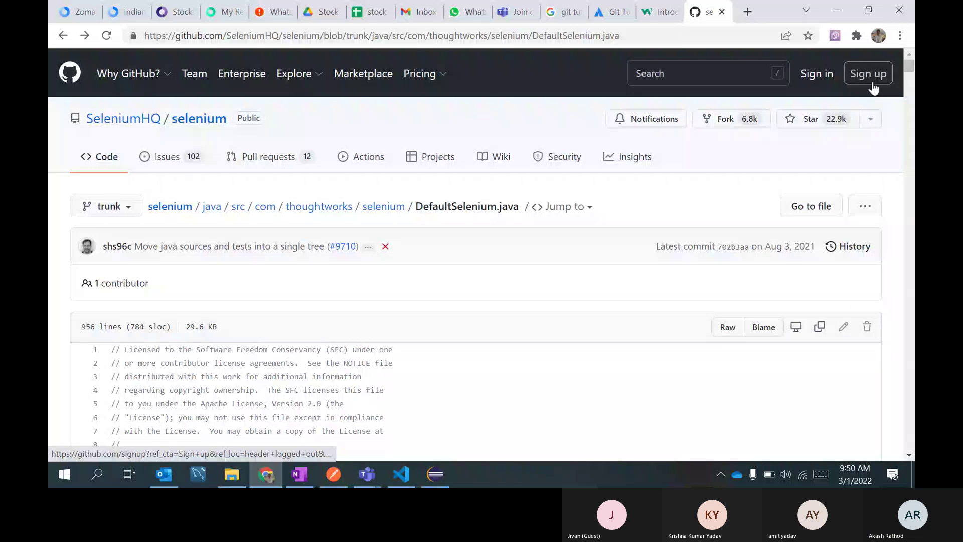
# Enter the account e-mail and password on GitHub's sign-in page and submit them.
pyautogui.click(816, 73)
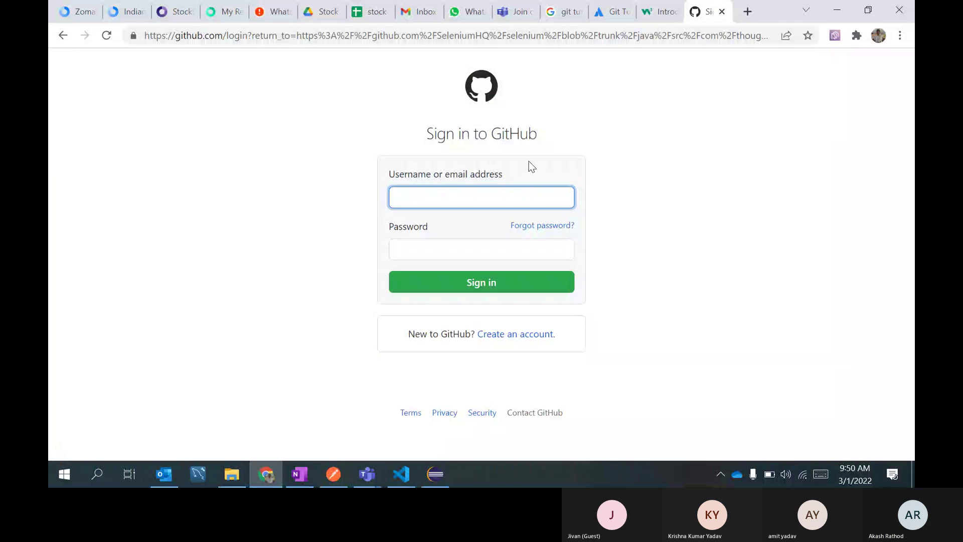
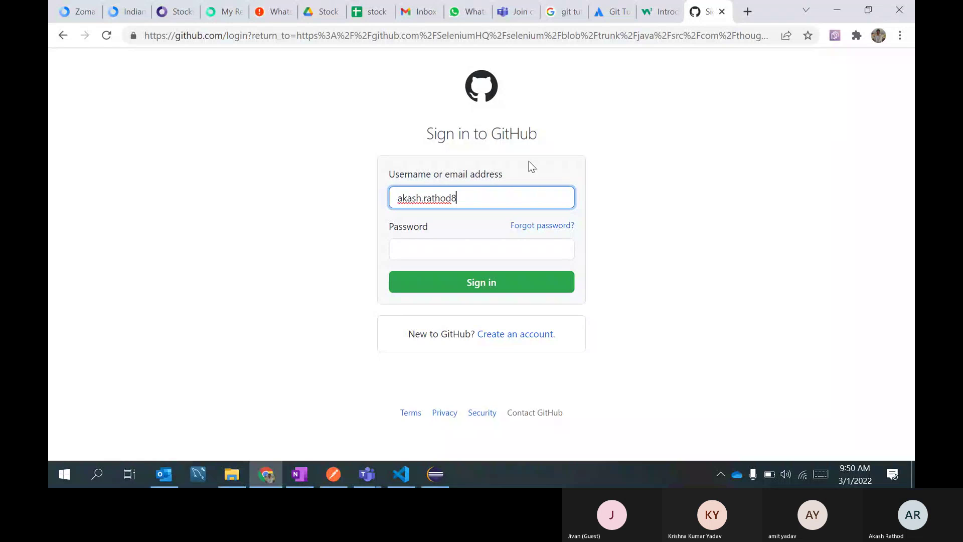
pyautogui.press('Tab')
pyautogui.write('***********')
pyautogui.press('Return')
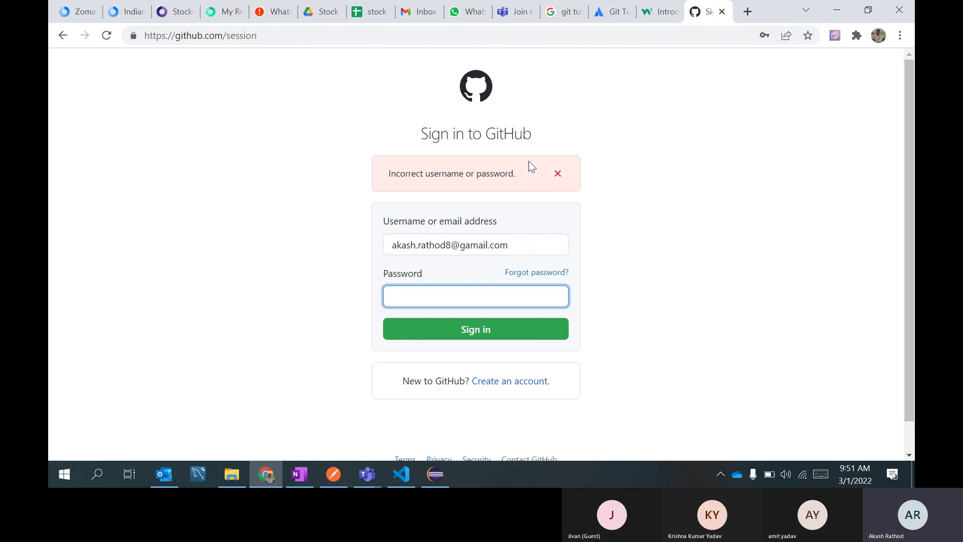
# Fix the mistyped e-mail domain and return to the sign-in page.
pyautogui.click(539, 273)
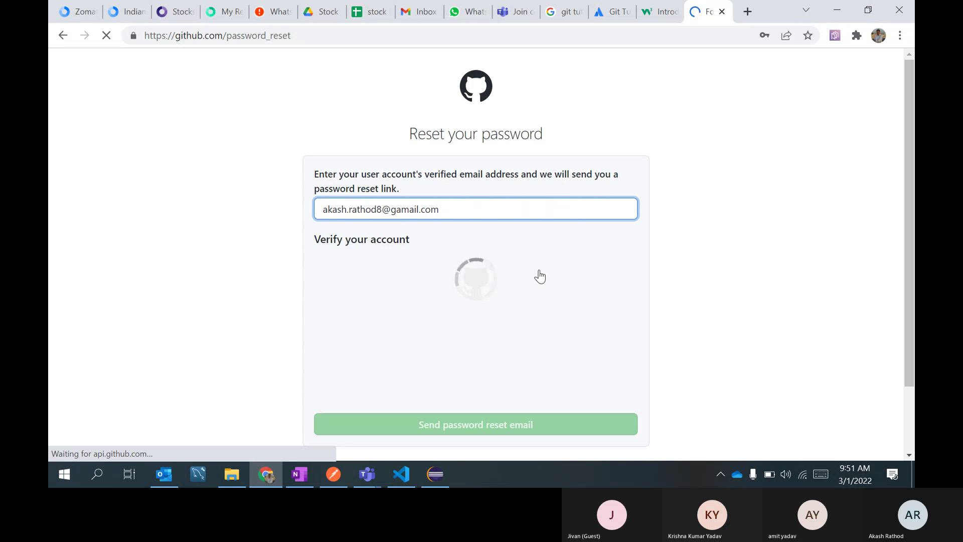
pyautogui.click(404, 210)
pyautogui.press('BackSpace')
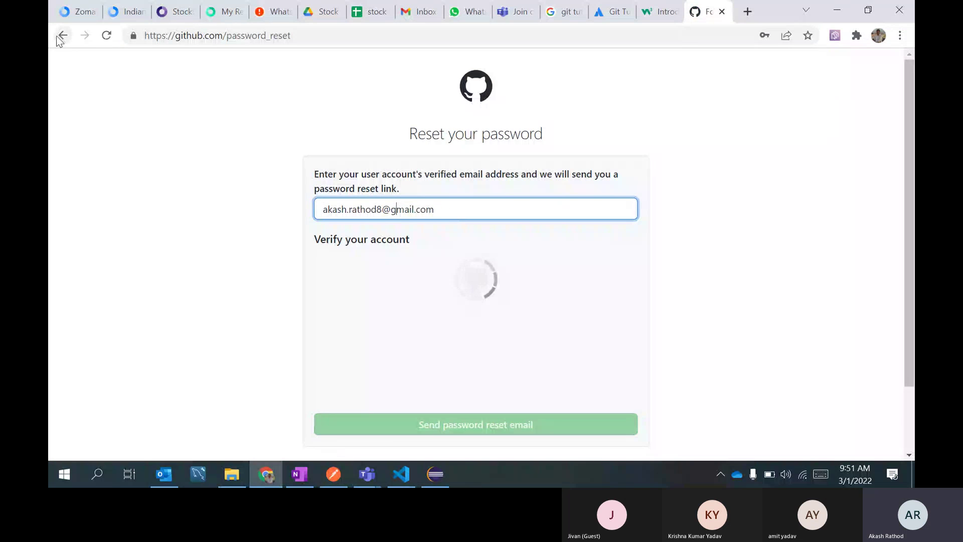
pyautogui.click(61, 36)
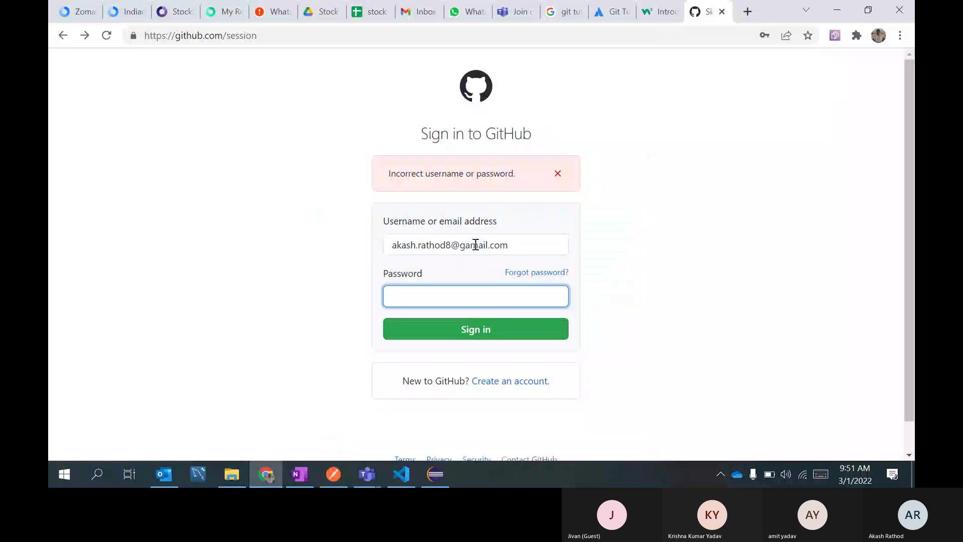
# Re-enter the password, sign in, decline saving it, and enter the emailed verification code.
pyautogui.click(475, 244)
pyautogui.press('Tab')
pyautogui.write('a••••••••••')
pyautogui.press('Return')
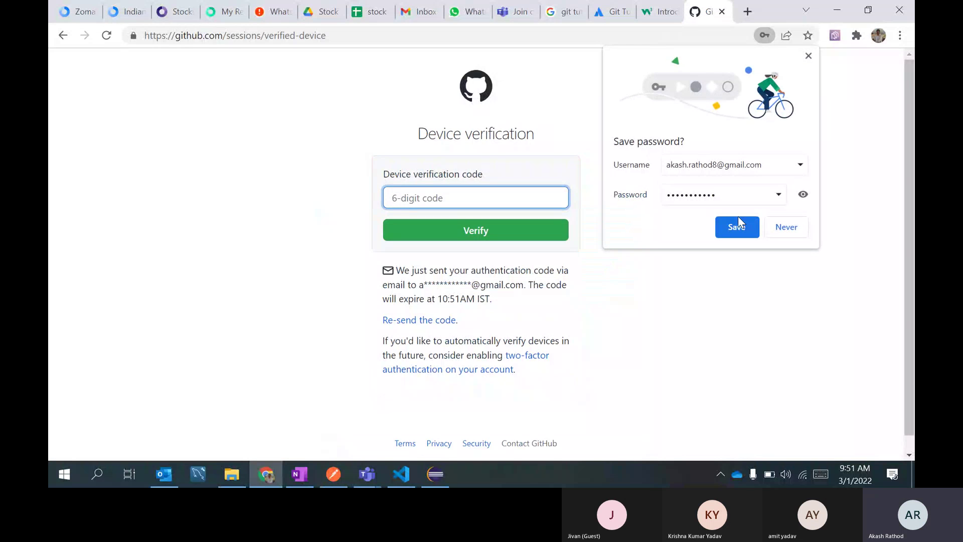
pyautogui.click(780, 231)
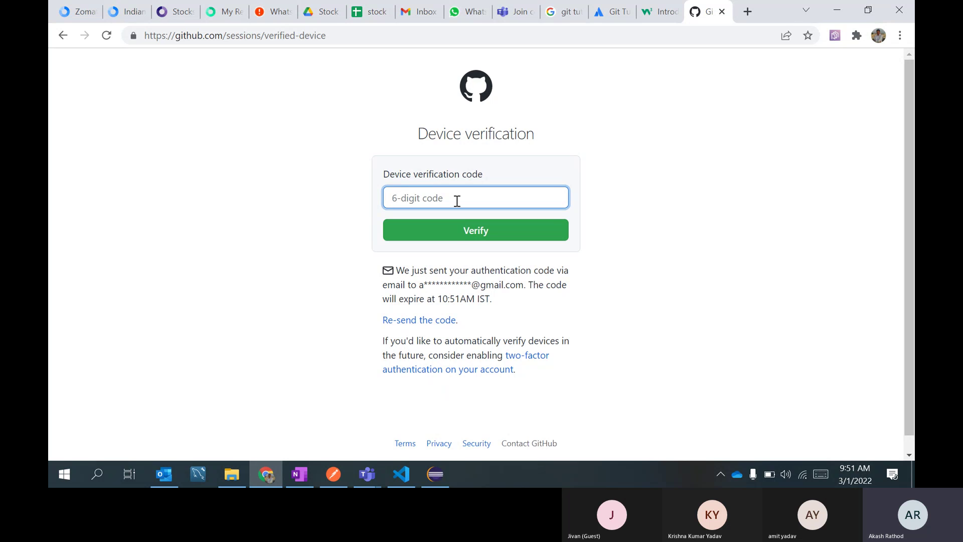
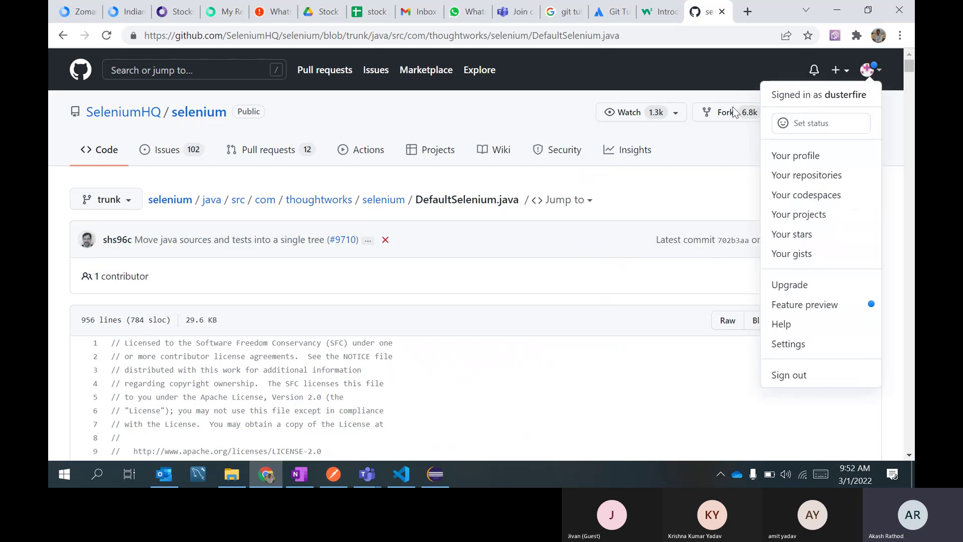
# Dismiss the open menus and return to the selenium repository's main page.
pyautogui.click(687, 202)
pyautogui.click(861, 206)
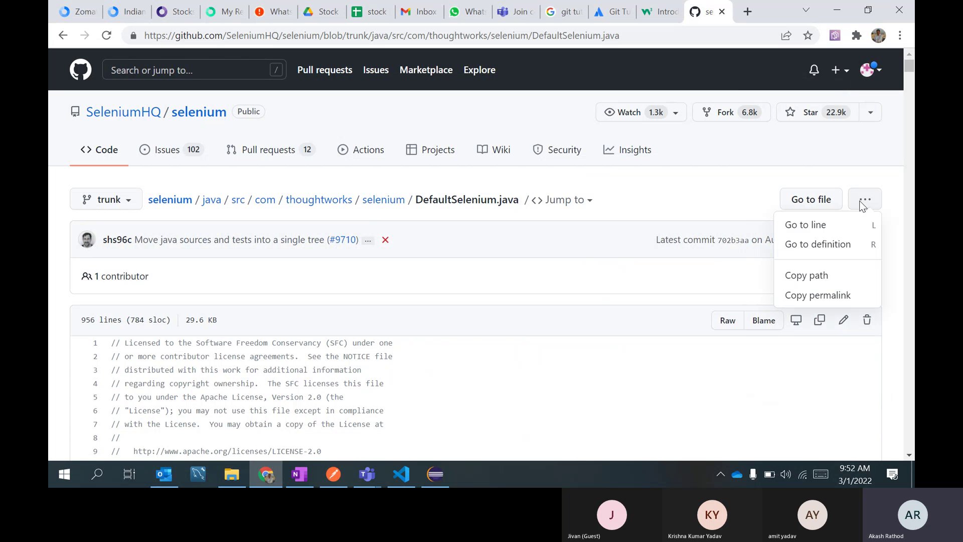
pyautogui.click(688, 255)
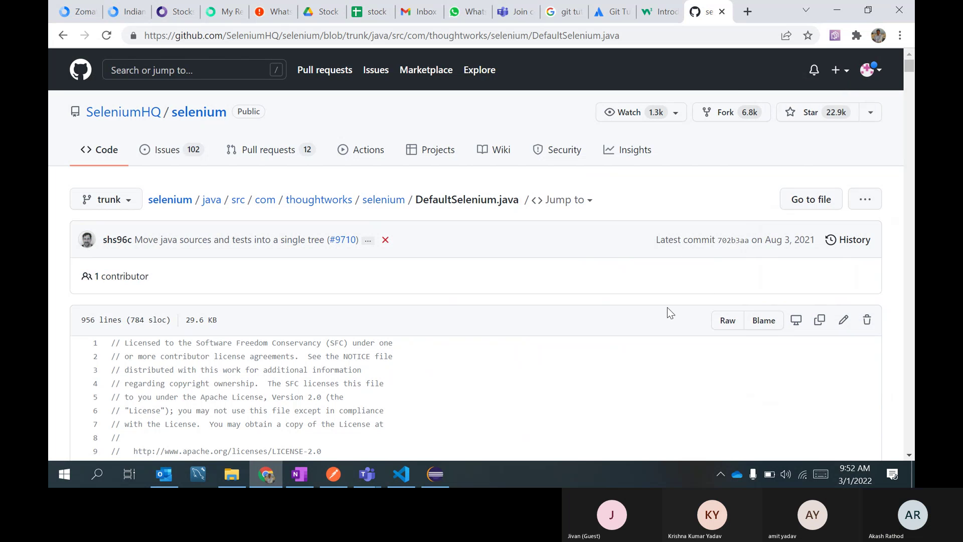
pyautogui.click(160, 202)
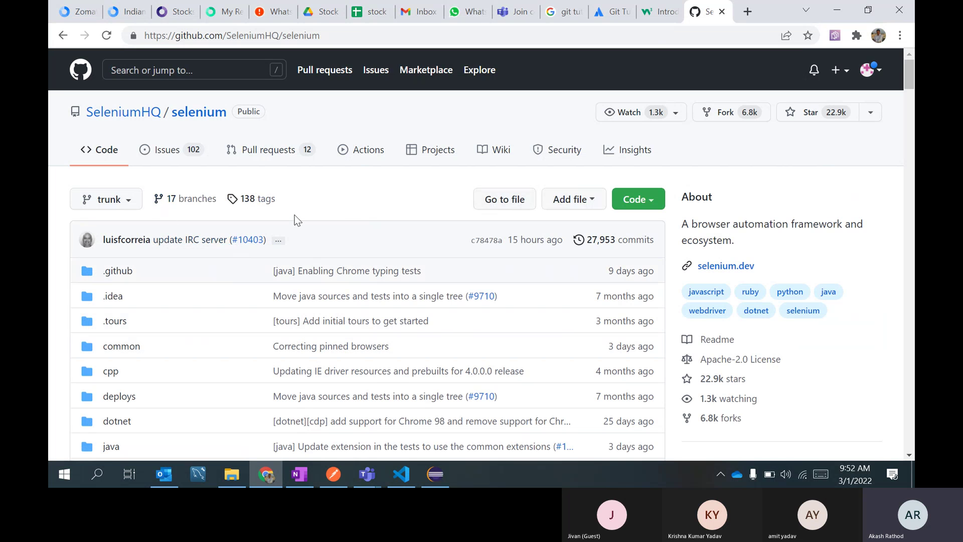
pyautogui.scroll(-2, 345, 206)
pyautogui.scroll(2, 496, 137)
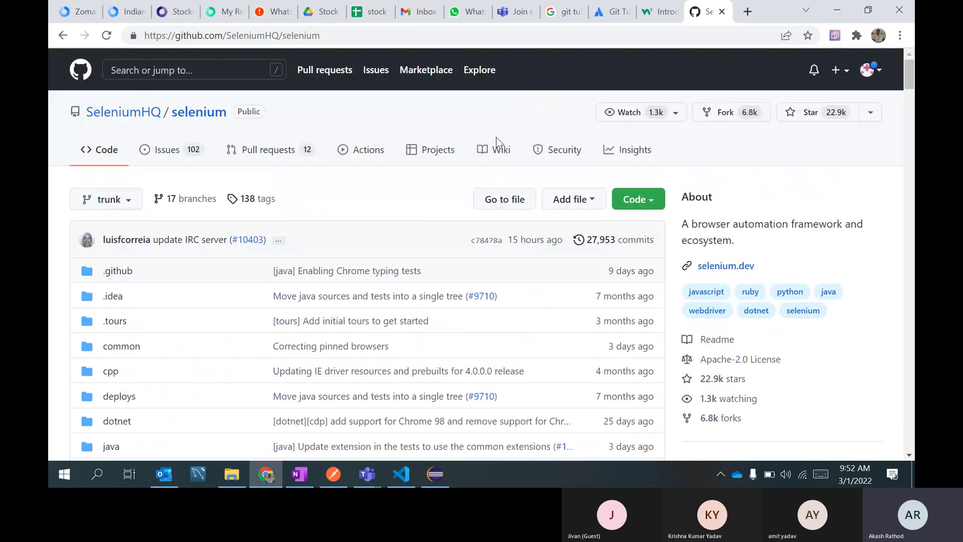
# Compare the HTTPS, SSH and GitHub CLI clone options, then download selenium-trunk.zip.
pyautogui.click(652, 201)
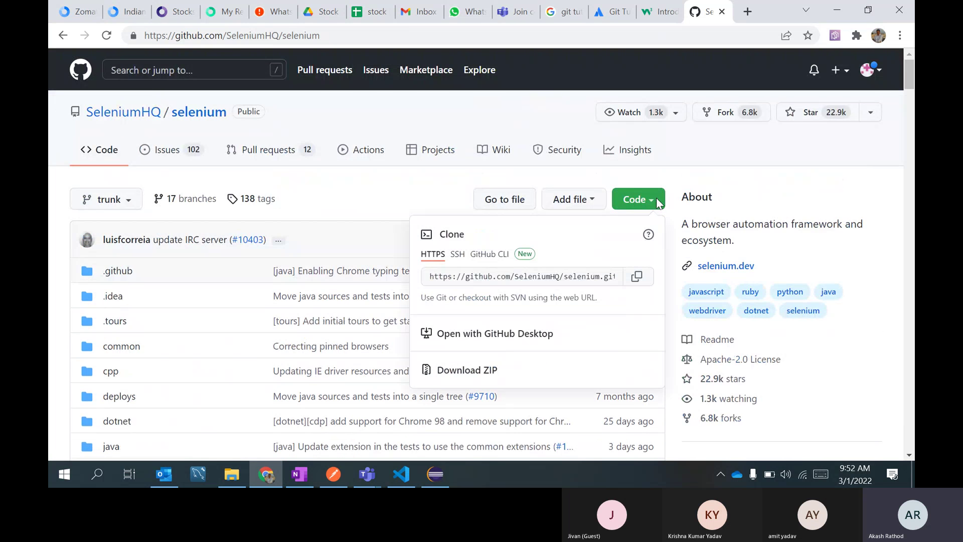
pyautogui.click(563, 278)
pyautogui.click(541, 278)
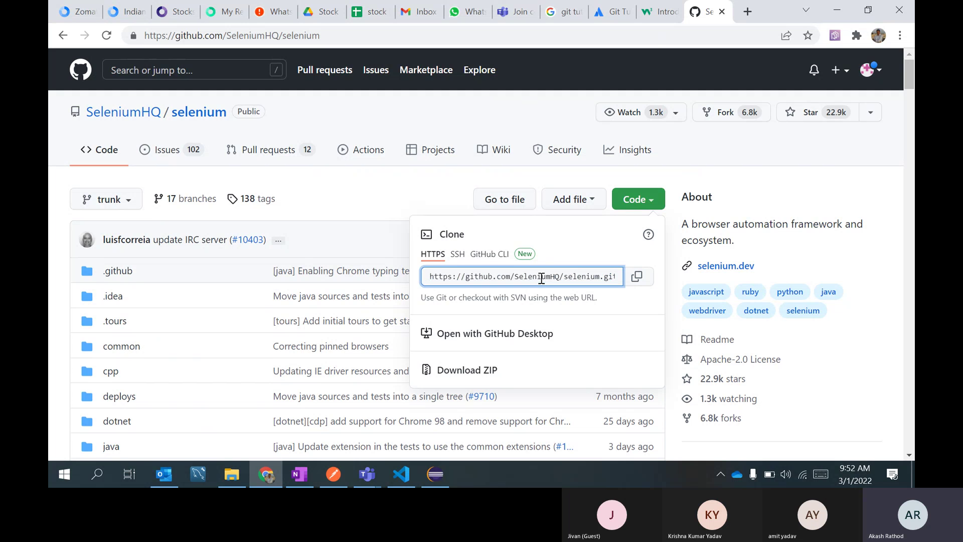
pyautogui.click(457, 254)
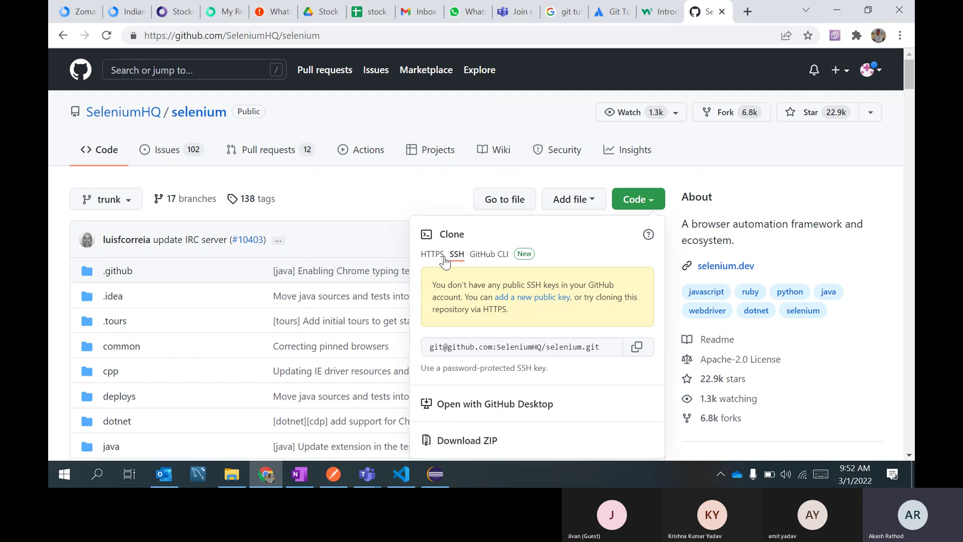
pyautogui.click(489, 255)
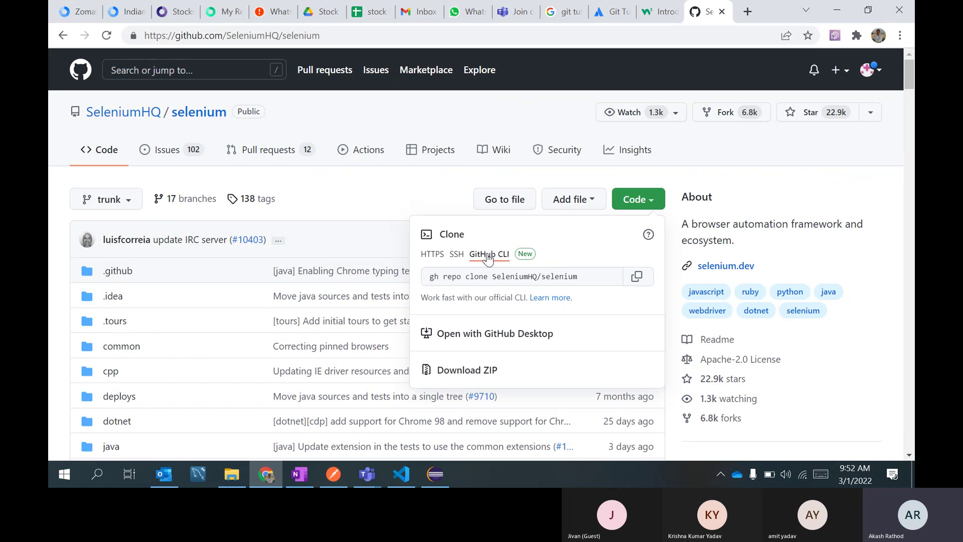
pyautogui.click(433, 255)
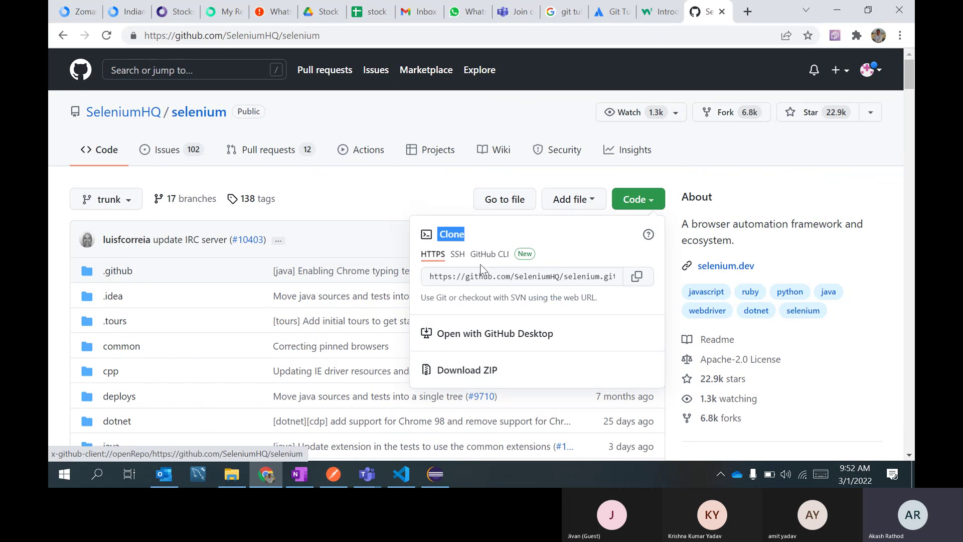
pyautogui.click(488, 373)
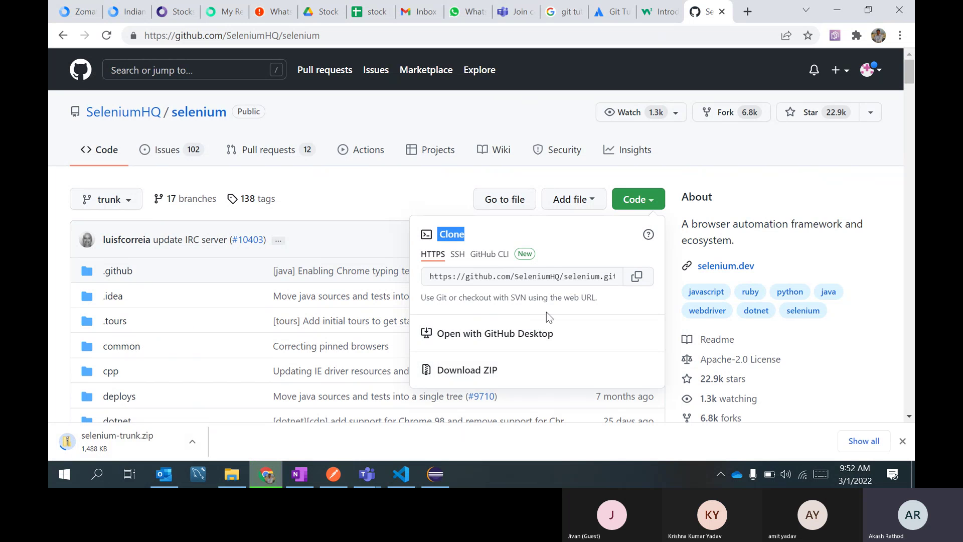
pyautogui.click(415, 191)
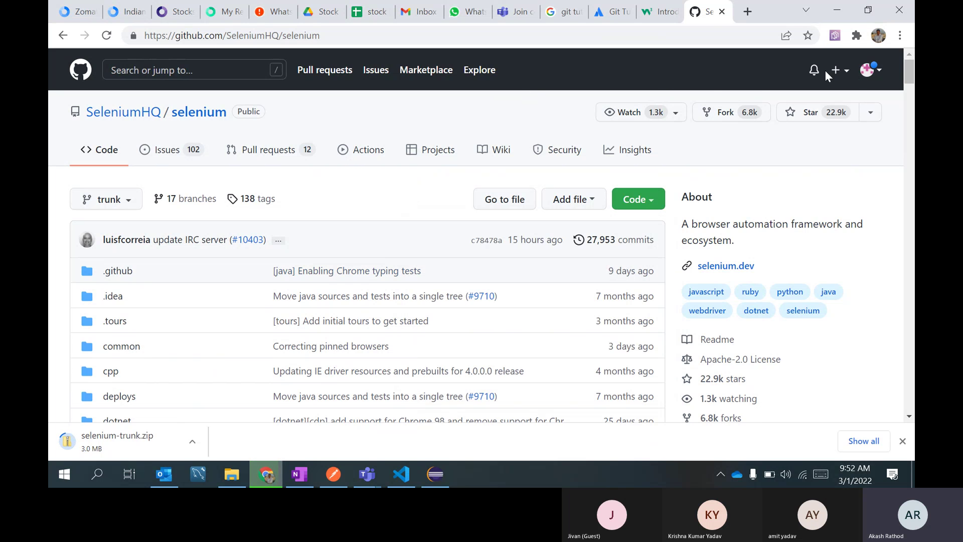
# Open Your profile from the avatar menu and scroll to the contribution graph.
pyautogui.click(875, 72)
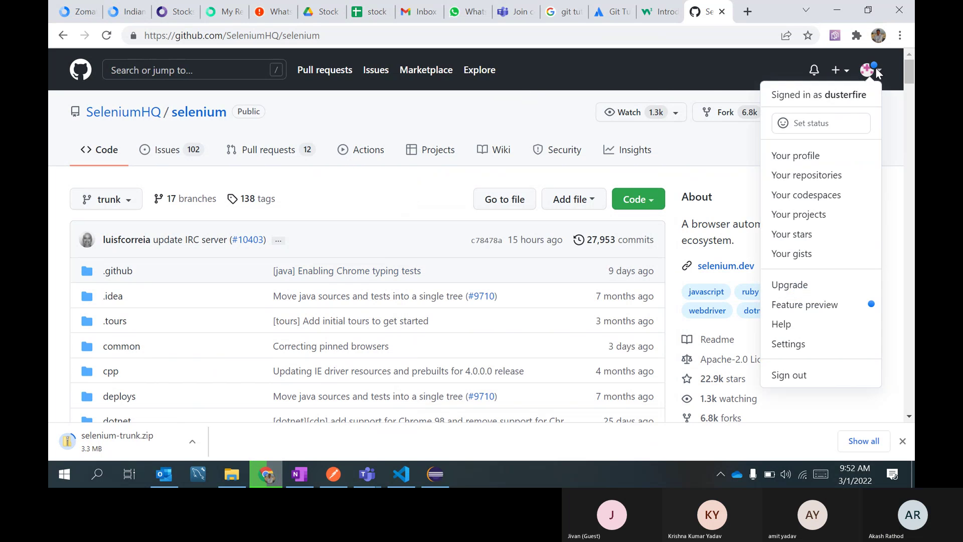
pyautogui.click(830, 159)
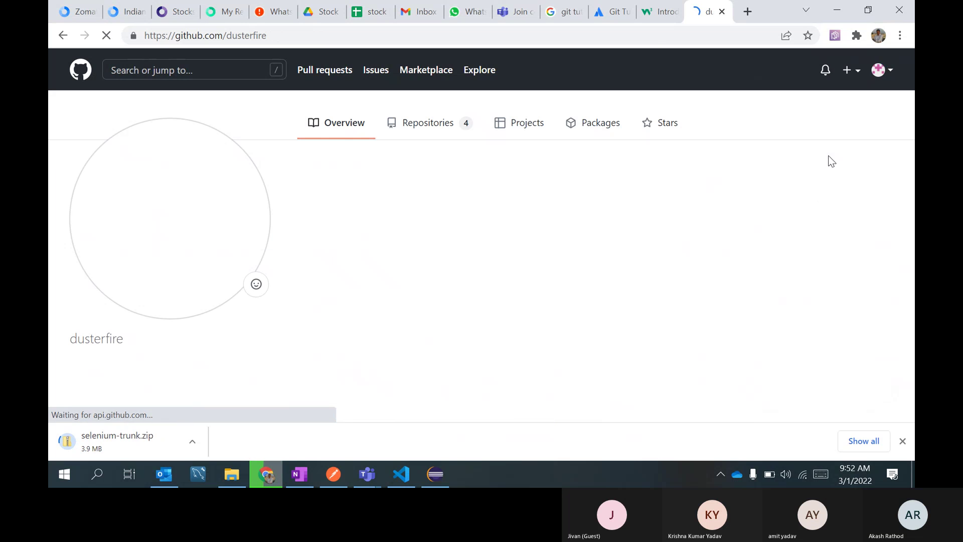
pyautogui.scroll(-2, 491, 263)
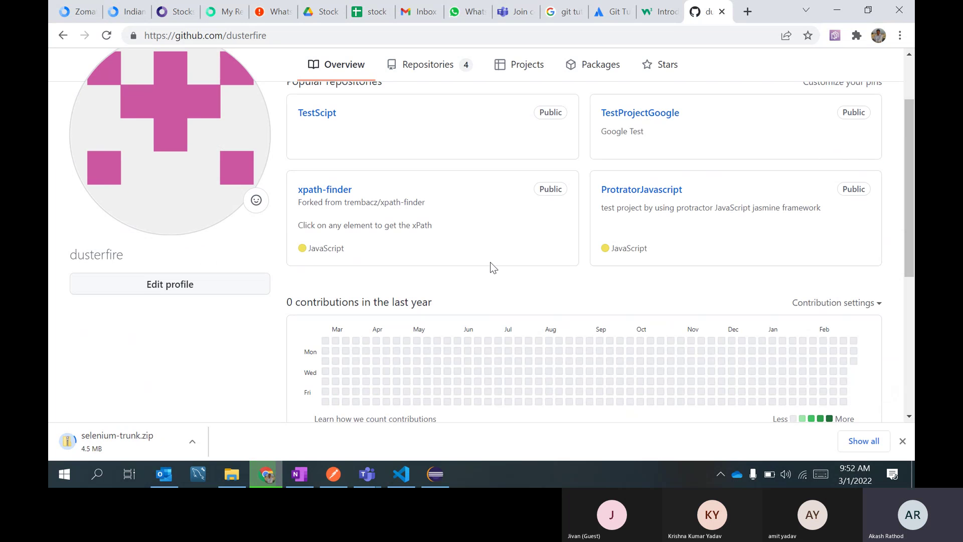
pyautogui.scroll(-1, 490, 262)
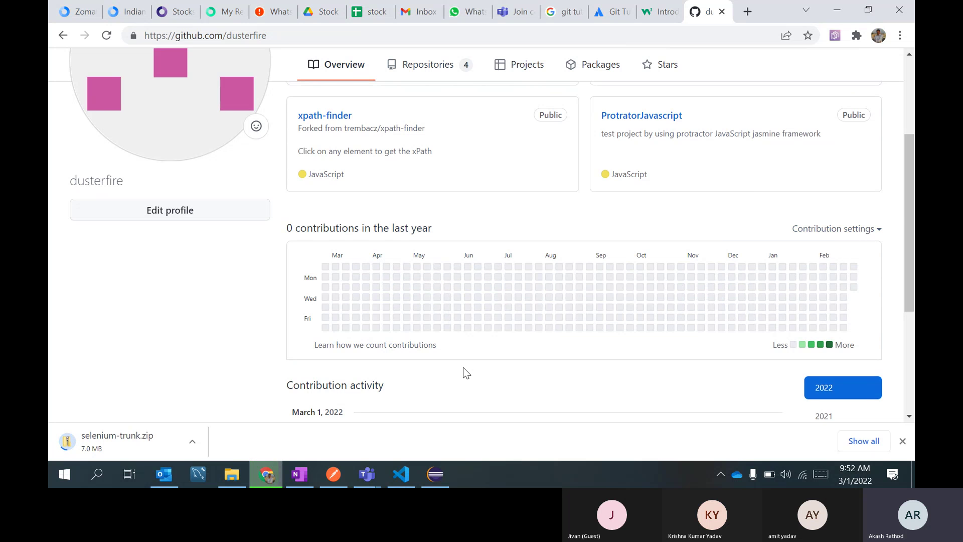
pyautogui.scroll(-3, 462, 369)
pyautogui.scroll(1, 463, 369)
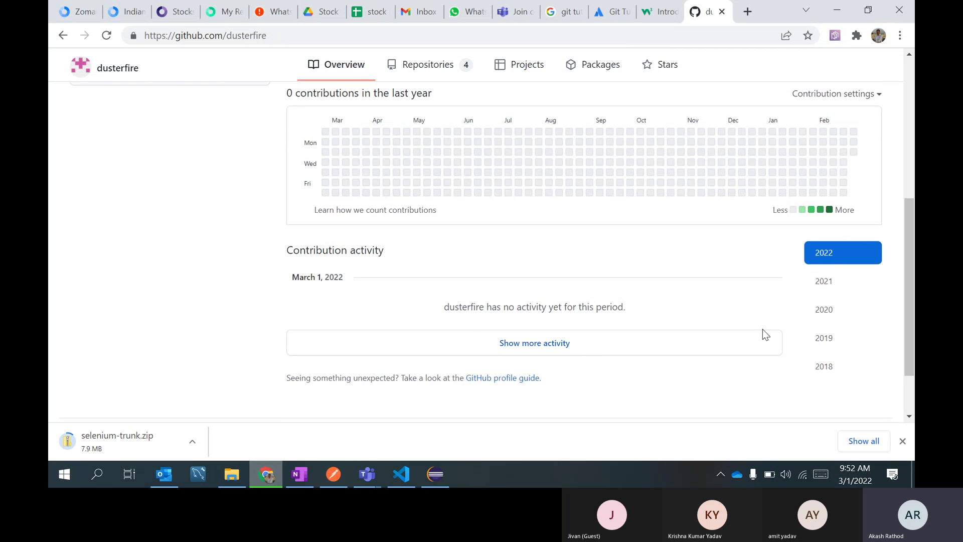
# Step through the contributions for 2021, 2020, 2019 and 2018.
pyautogui.click(820, 292)
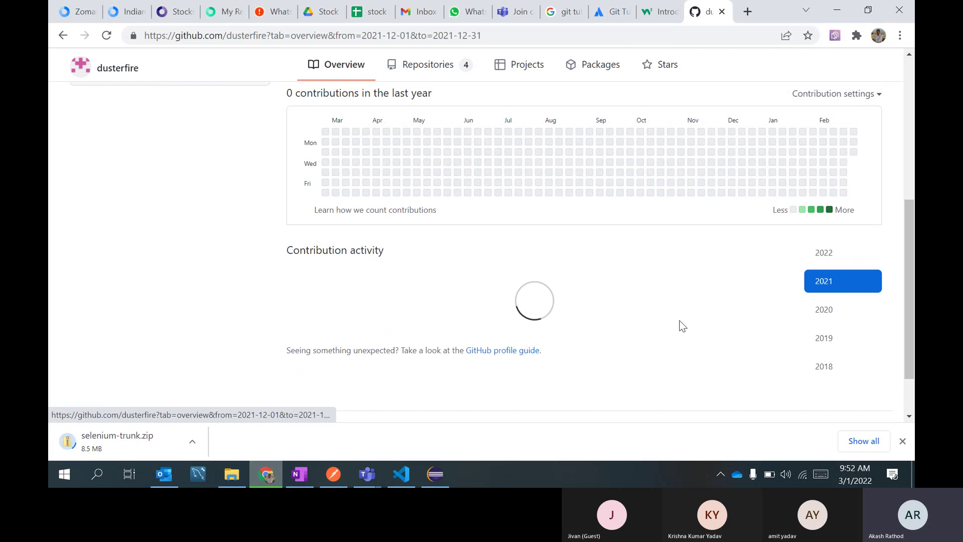
pyautogui.click(824, 317)
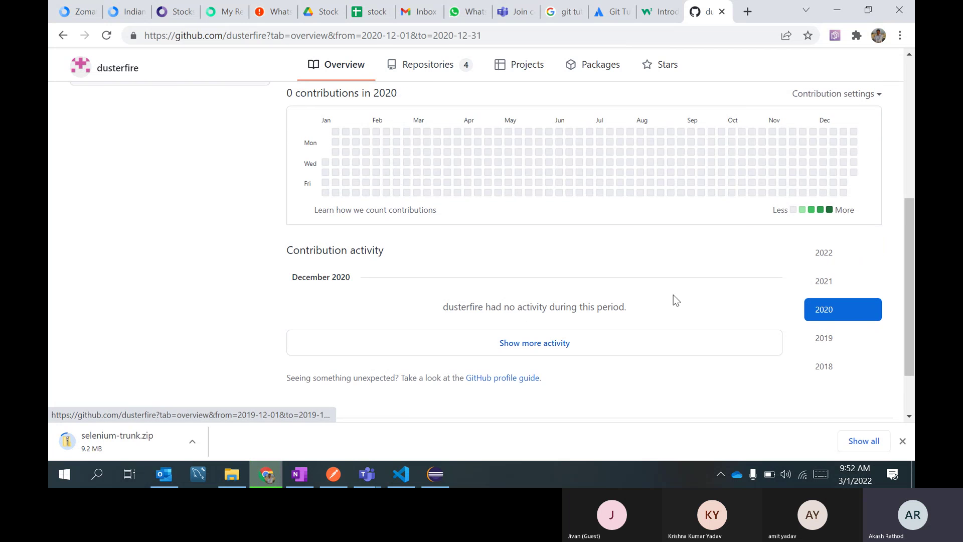
pyautogui.scroll(1, 675, 300)
pyautogui.click(832, 320)
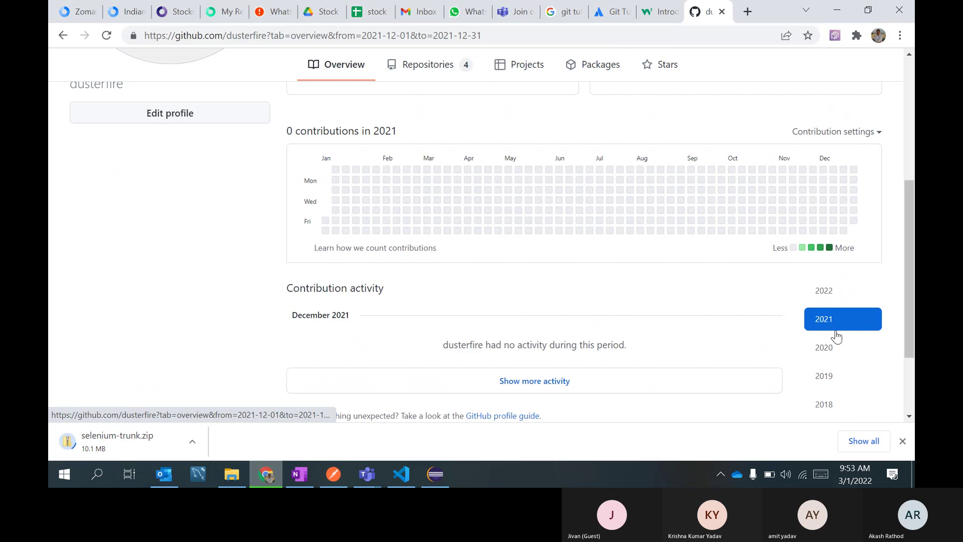
pyautogui.click(832, 390)
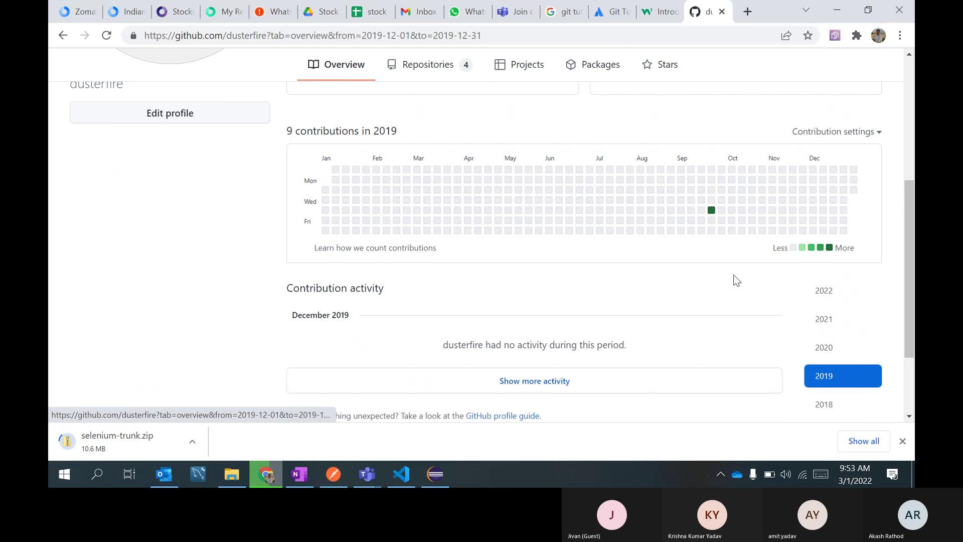
pyautogui.click(822, 406)
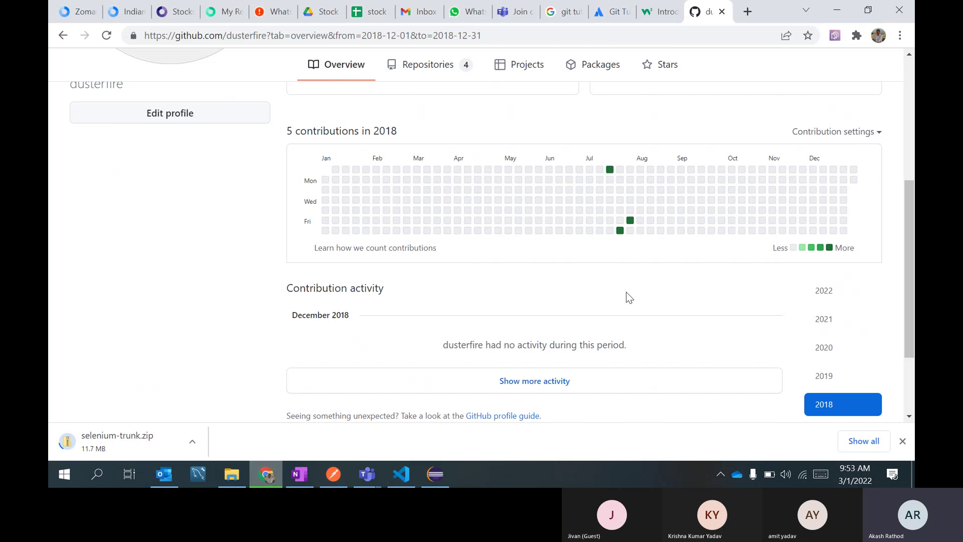
pyautogui.scroll(5, 627, 296)
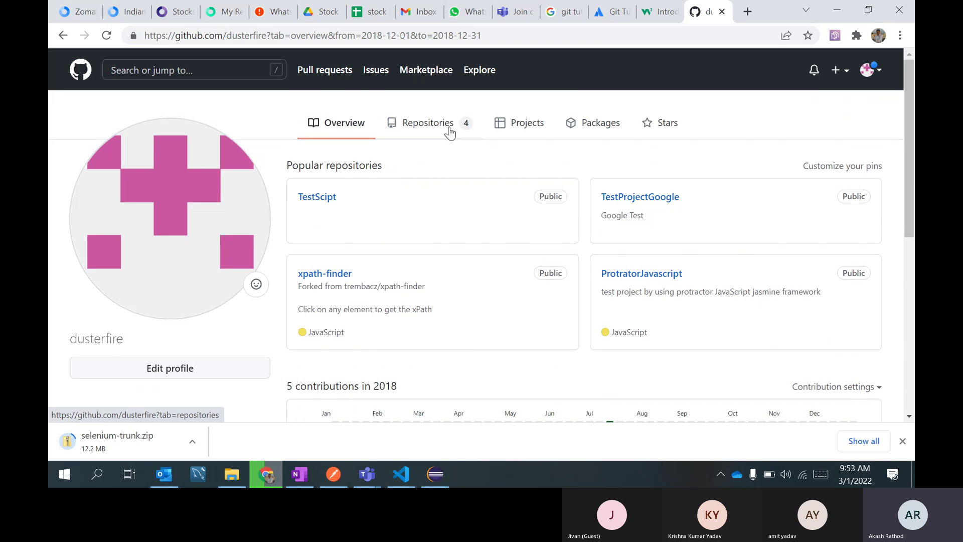
# Open the profile's Repositories tab, listing its 4 repositories.
pyautogui.click(449, 131)
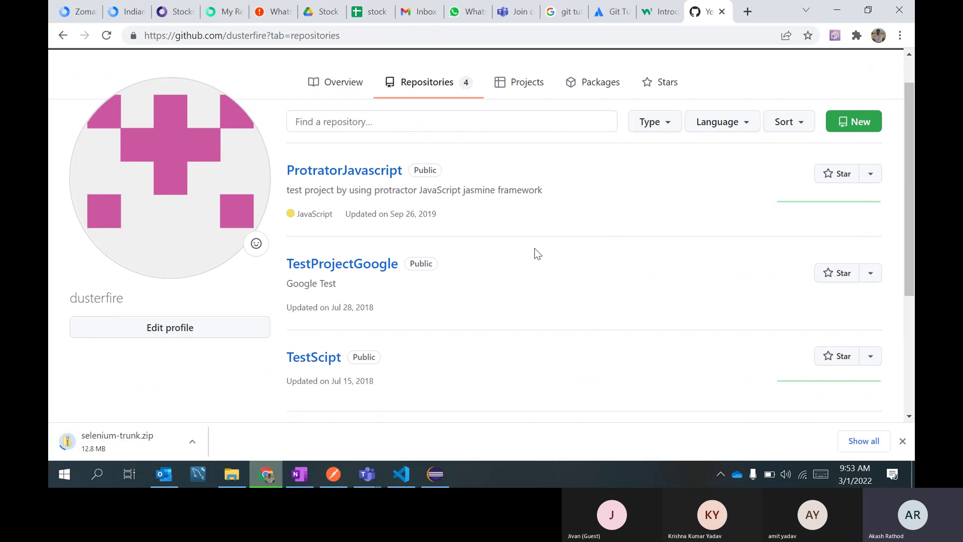
pyautogui.scroll(-4, 391, 357)
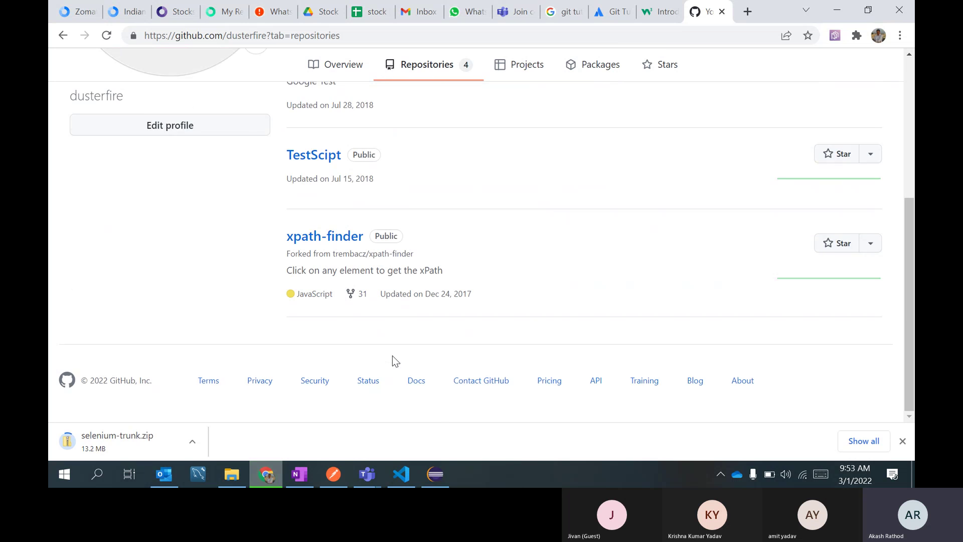
pyautogui.scroll(5, 510, 330)
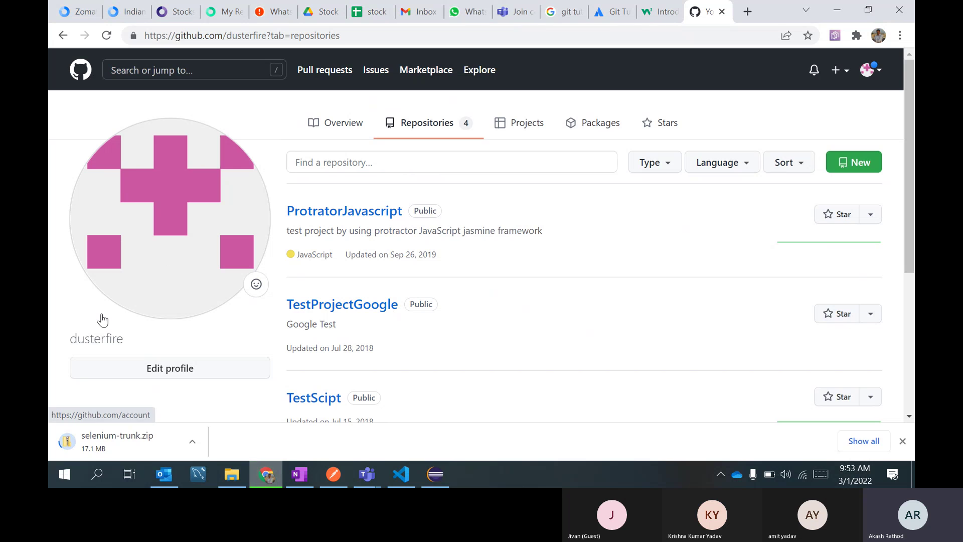
# Pause and then resume the selenium-trunk.zip download.
pyautogui.click(194, 439)
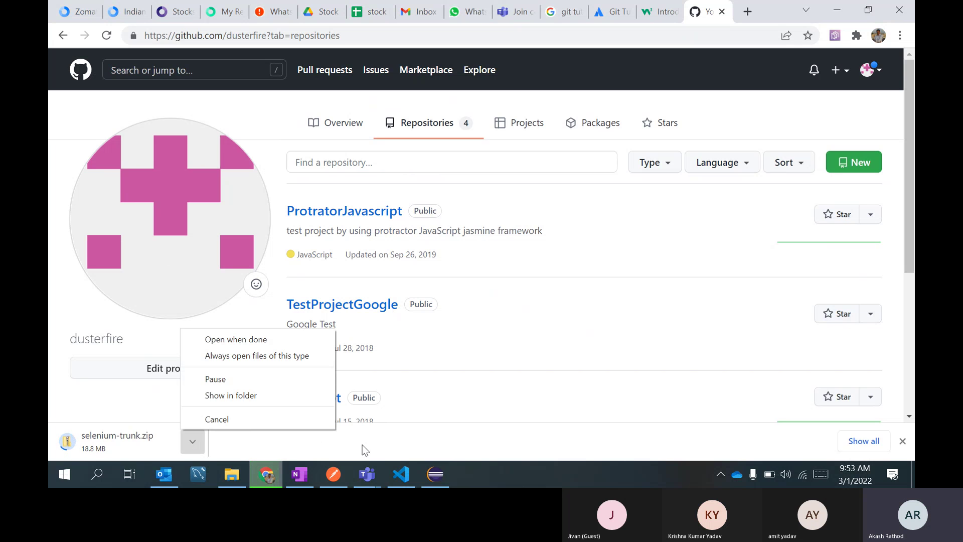
pyautogui.click(230, 377)
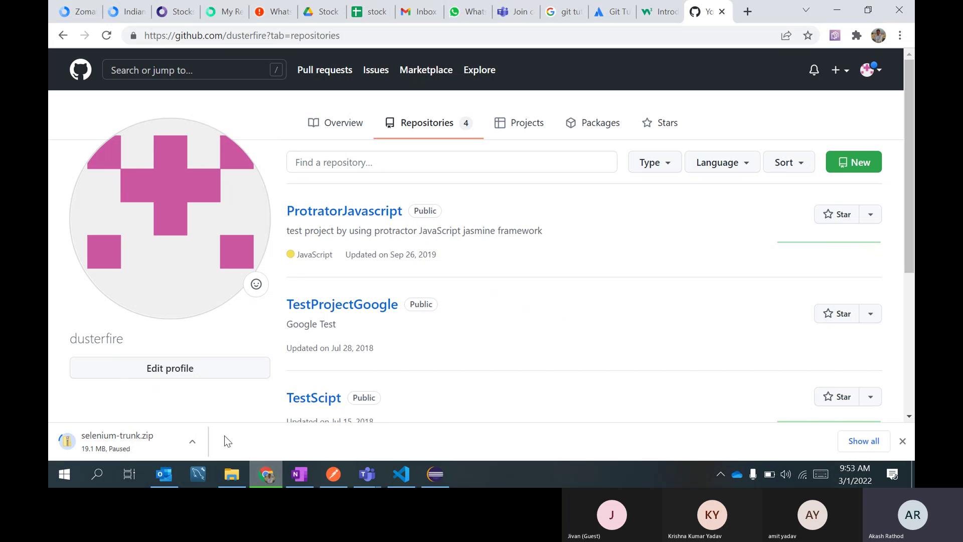
pyautogui.click(192, 441)
pyautogui.click(246, 378)
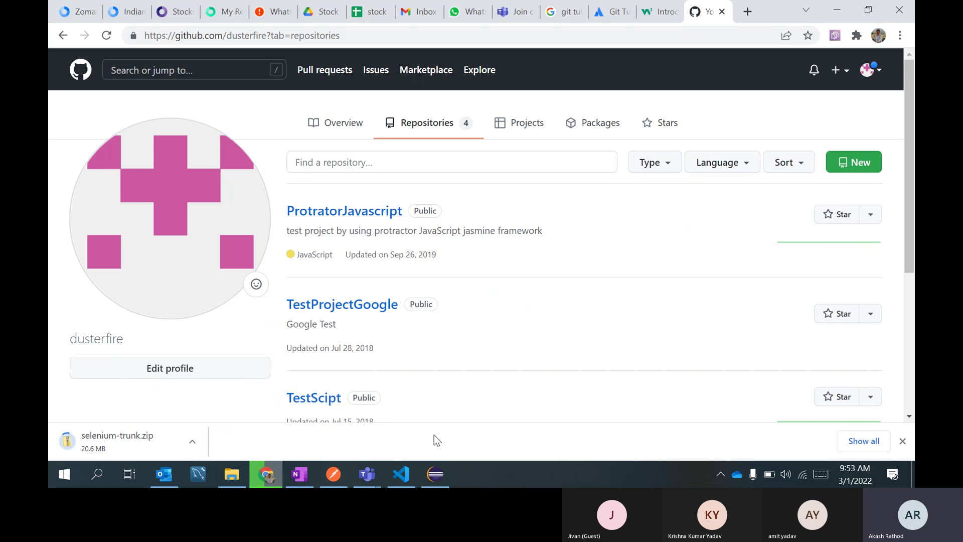
# Dismiss the page context menu and clear the stray text selection on the profile.
pyautogui.scroll(-3, 548, 365)
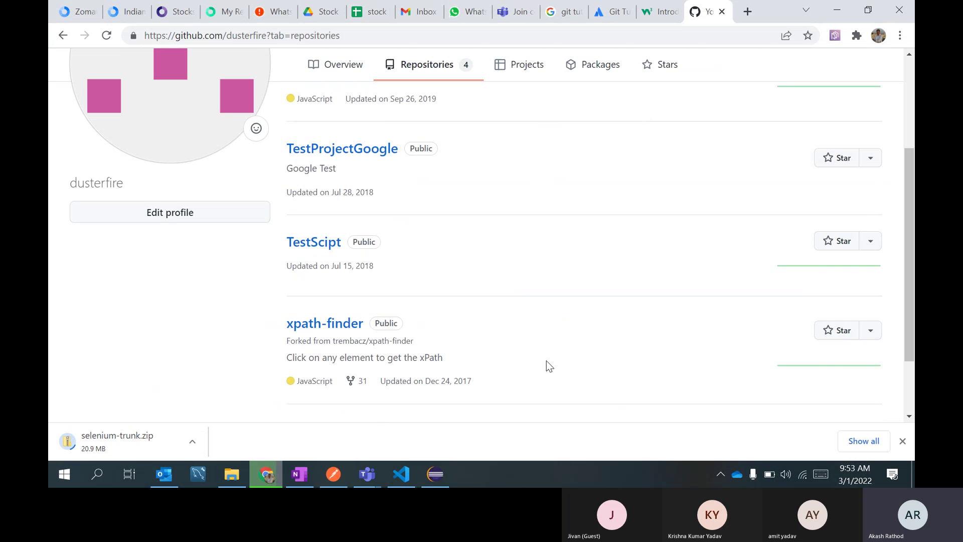
pyautogui.rightClick(546, 360)
pyautogui.scroll(4, 546, 360)
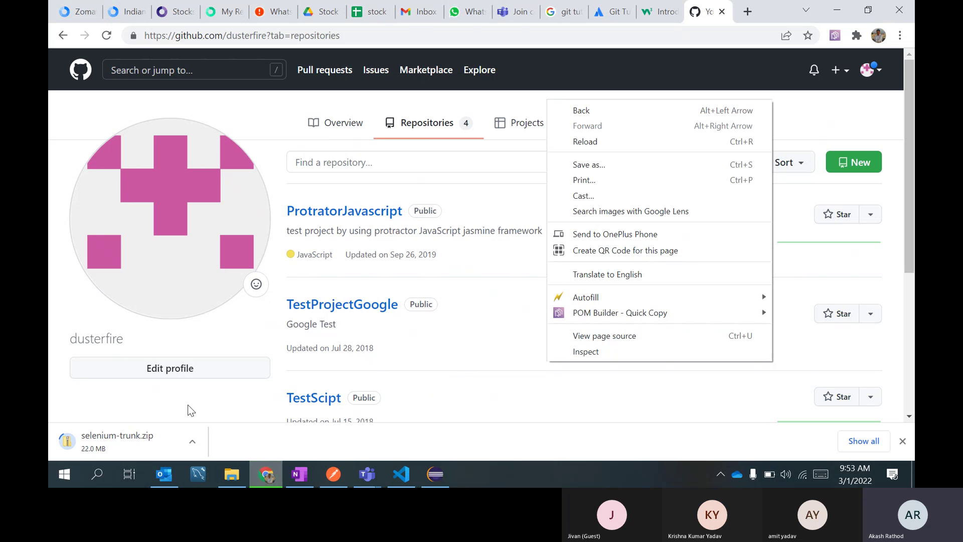
pyautogui.click(189, 406)
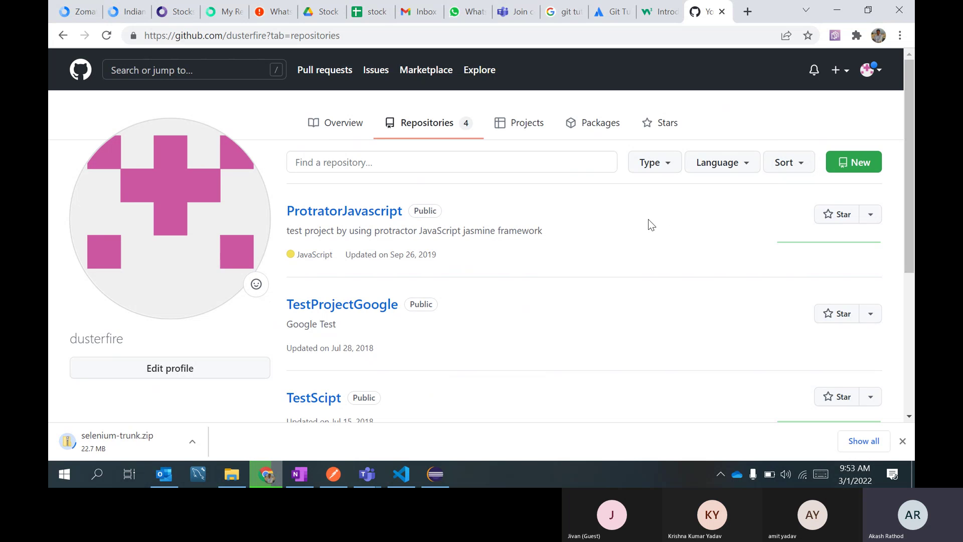
pyautogui.moveTo(455, 255); pyautogui.dragTo(275, 220)
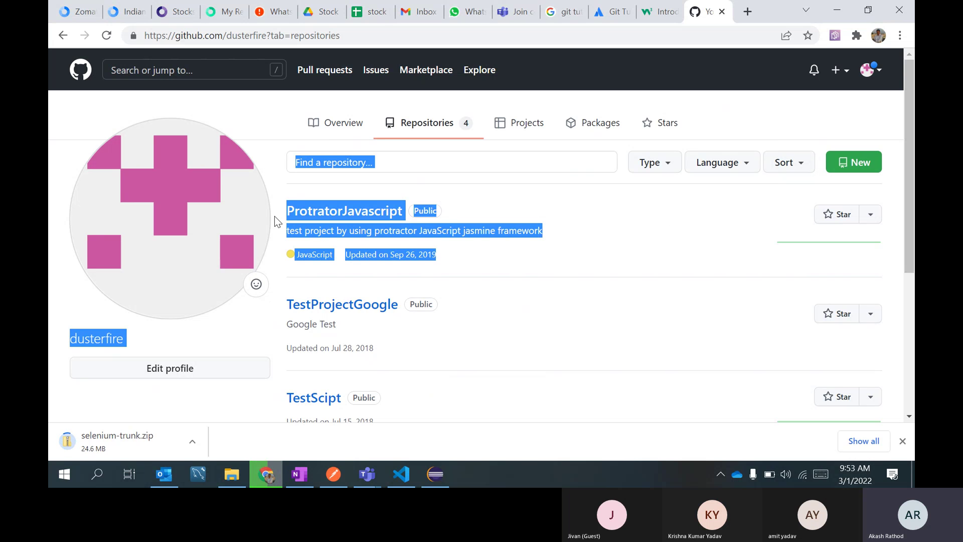
pyautogui.click(639, 248)
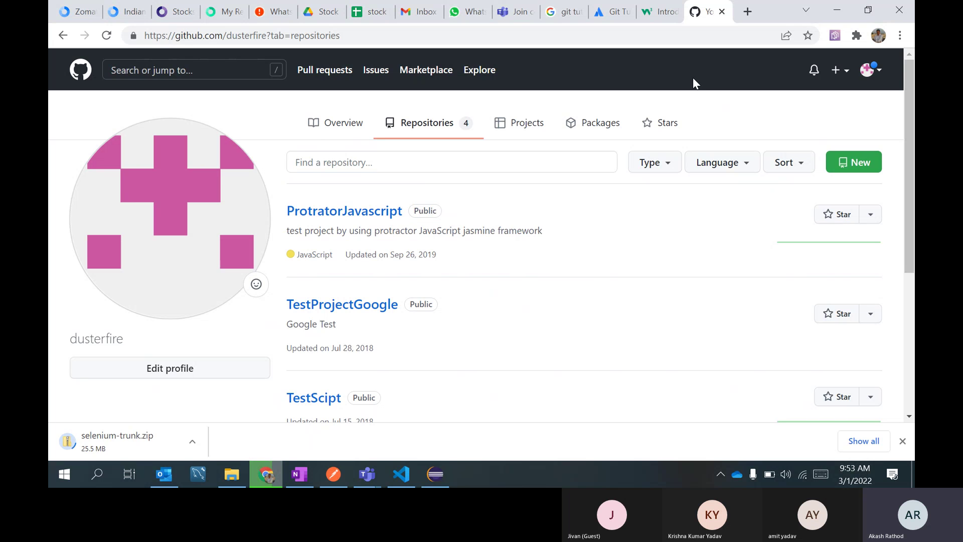
# Highlight 'Staging and Committing' and 'Branch' in W3Schools' Git intro, then return to GitHub.
pyautogui.click(662, 15)
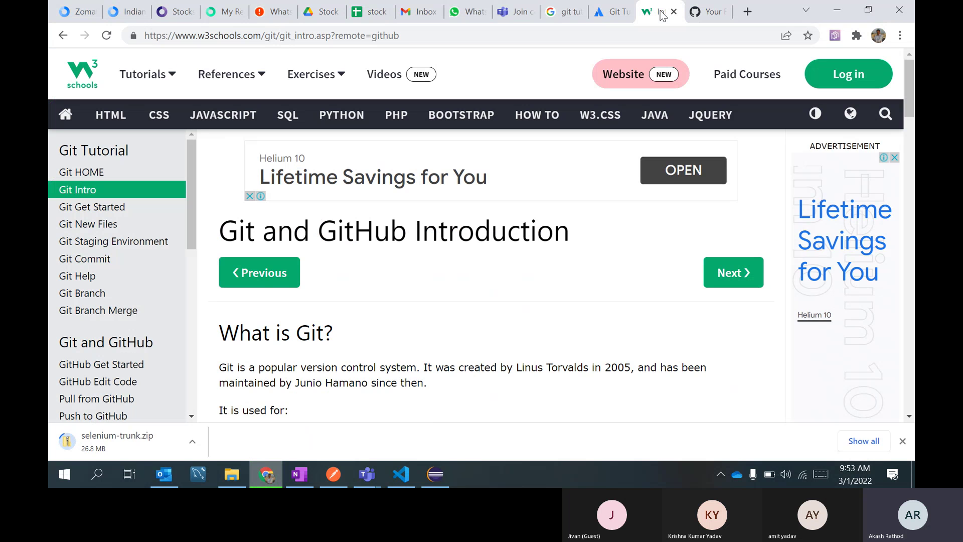
pyautogui.scroll(-5, 430, 290)
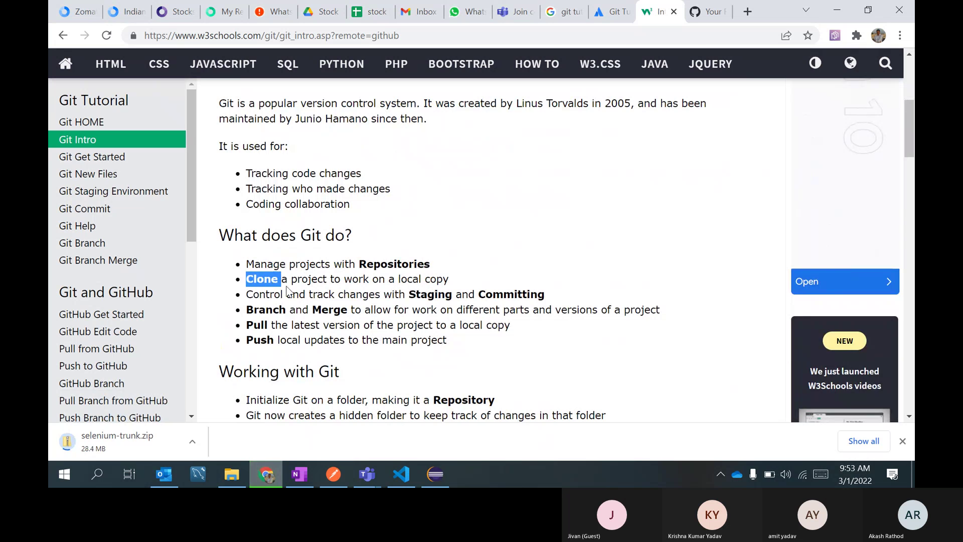
pyautogui.click(269, 299)
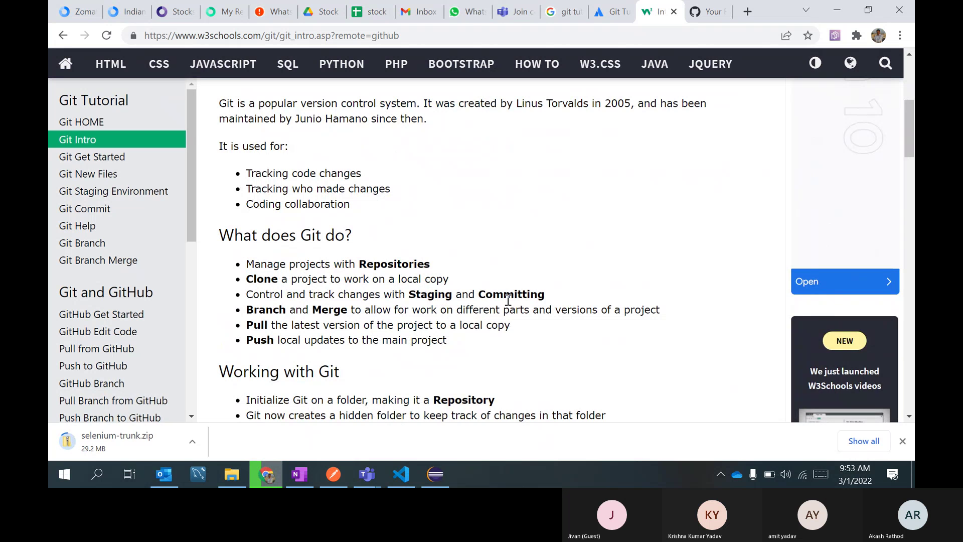
pyautogui.moveTo(546, 299); pyautogui.dragTo(406, 295)
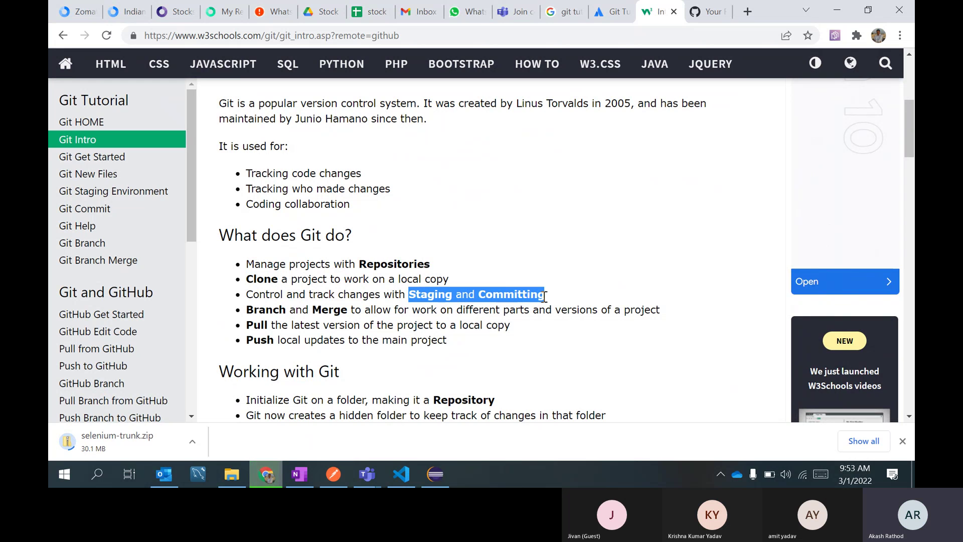
pyautogui.scroll(-2, 494, 328)
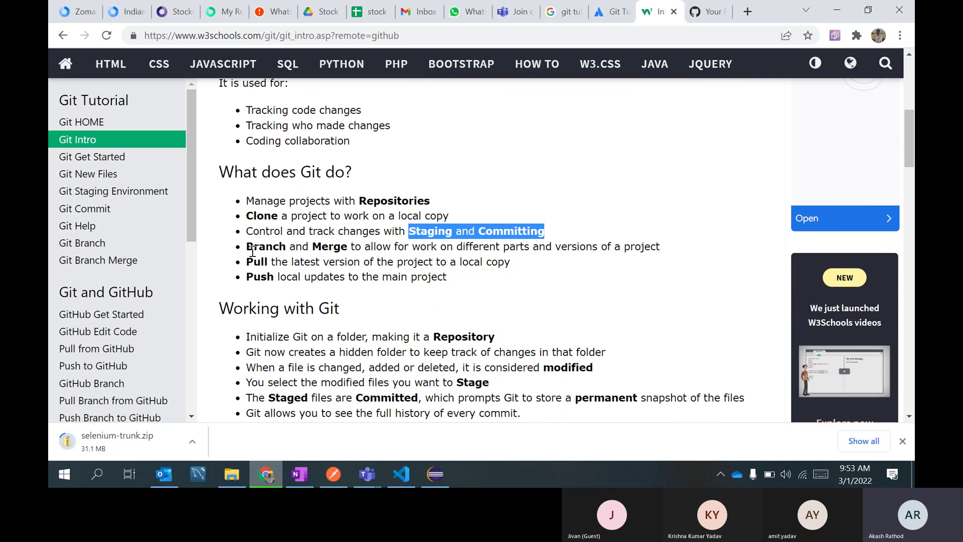
pyautogui.moveTo(246, 246); pyautogui.dragTo(286, 246)
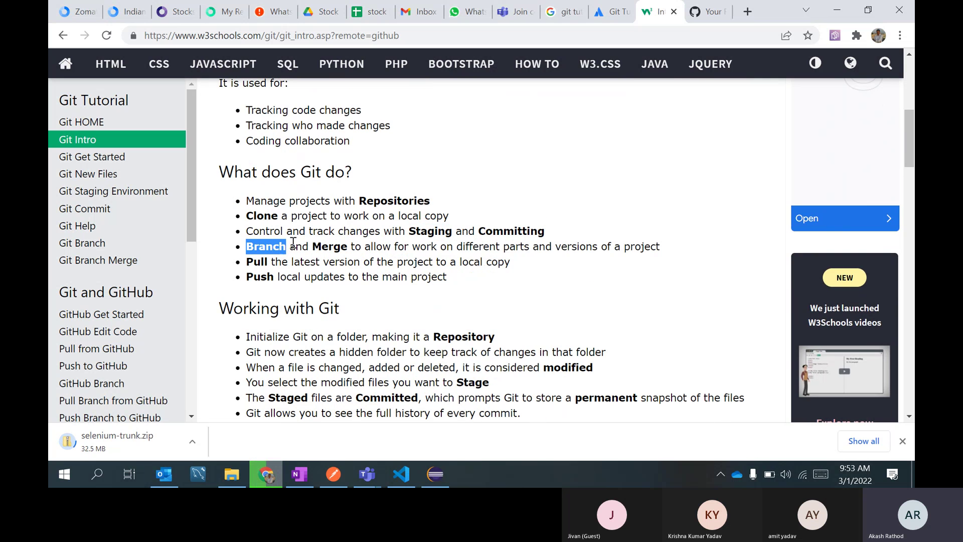
pyautogui.click(718, 10)
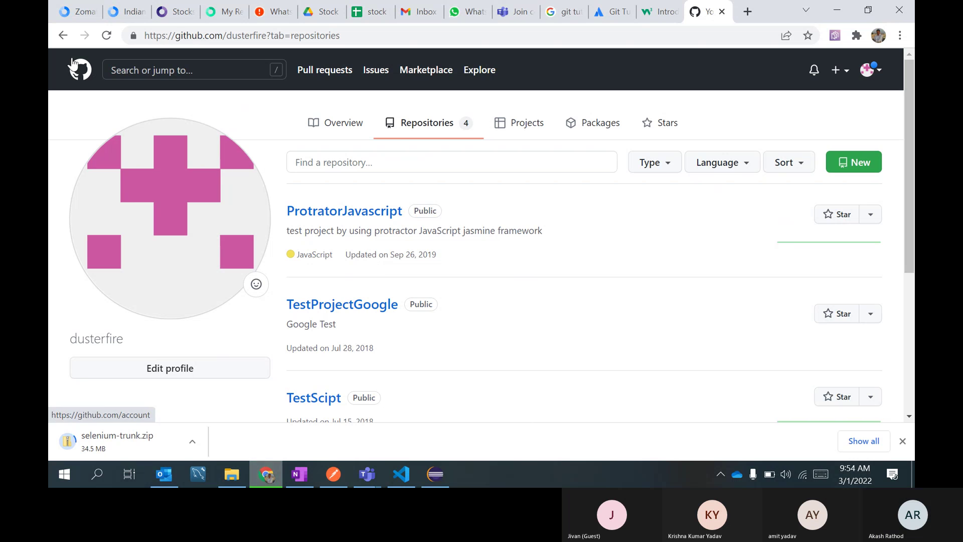
# Go Back four pages to DefaultSelenium.java, then open the 'selenium' breadcrumb's main code page.
pyautogui.click(61, 36)
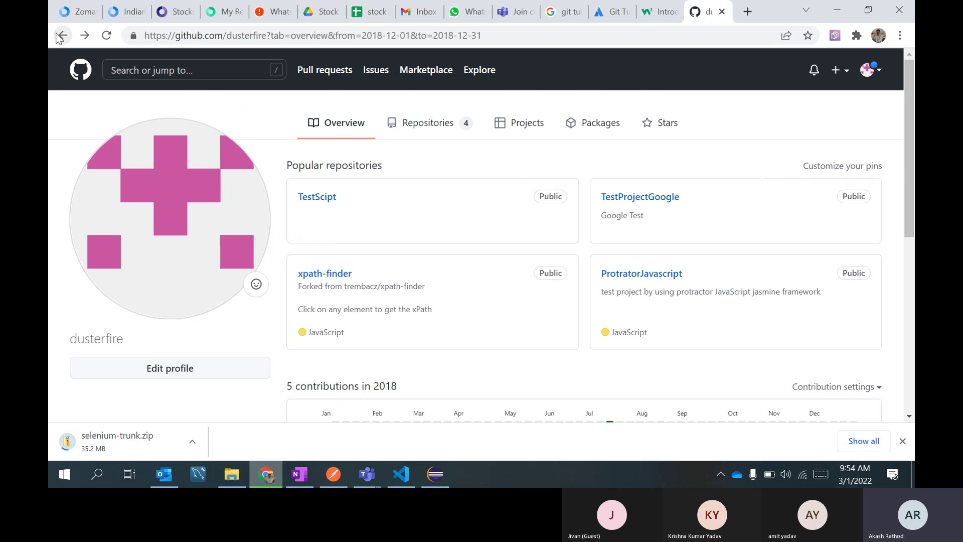
pyautogui.click(60, 37)
pyautogui.click(61, 37)
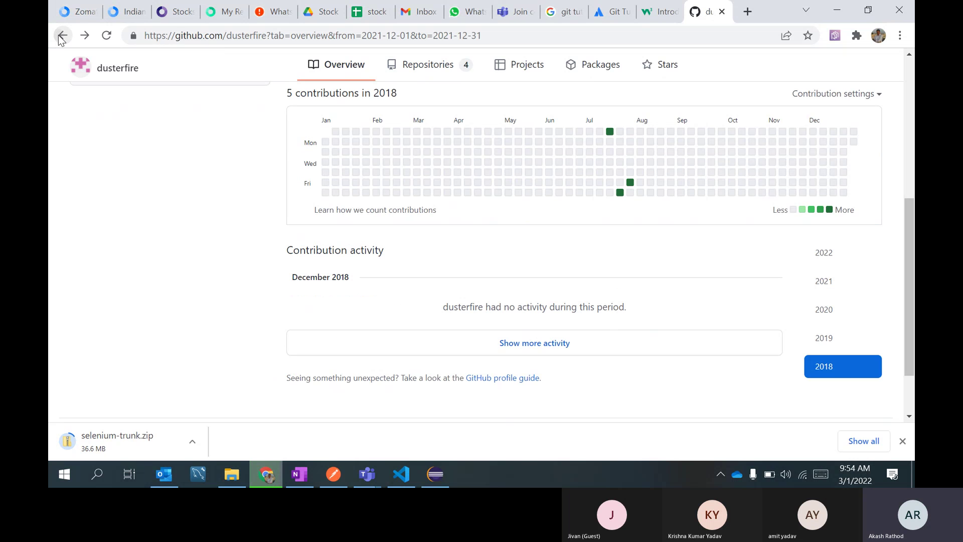
pyautogui.click(61, 36)
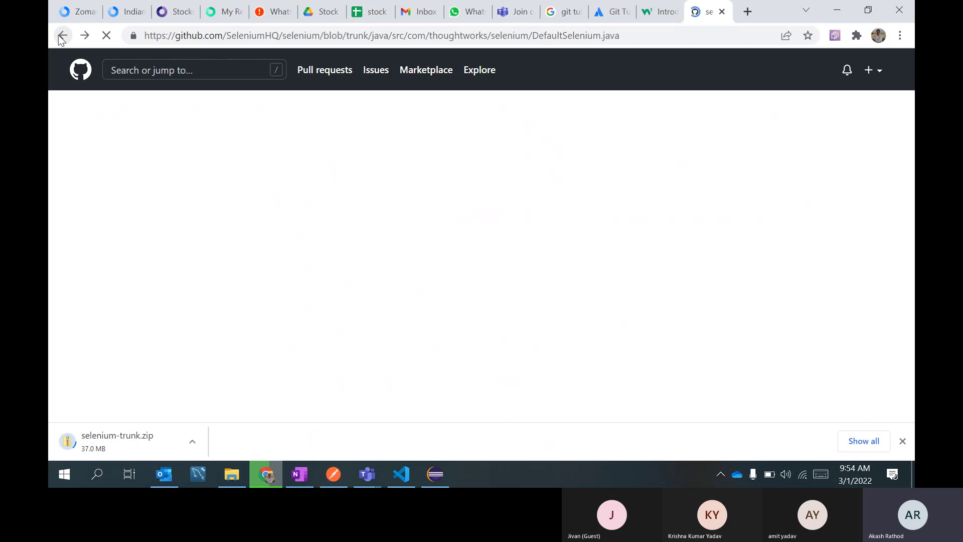
pyautogui.click(173, 200)
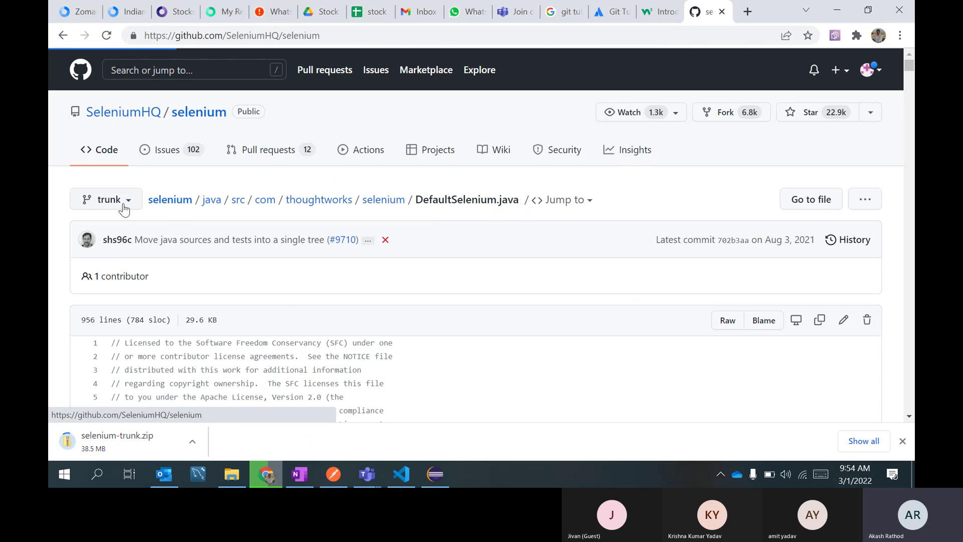
pyautogui.click(125, 201)
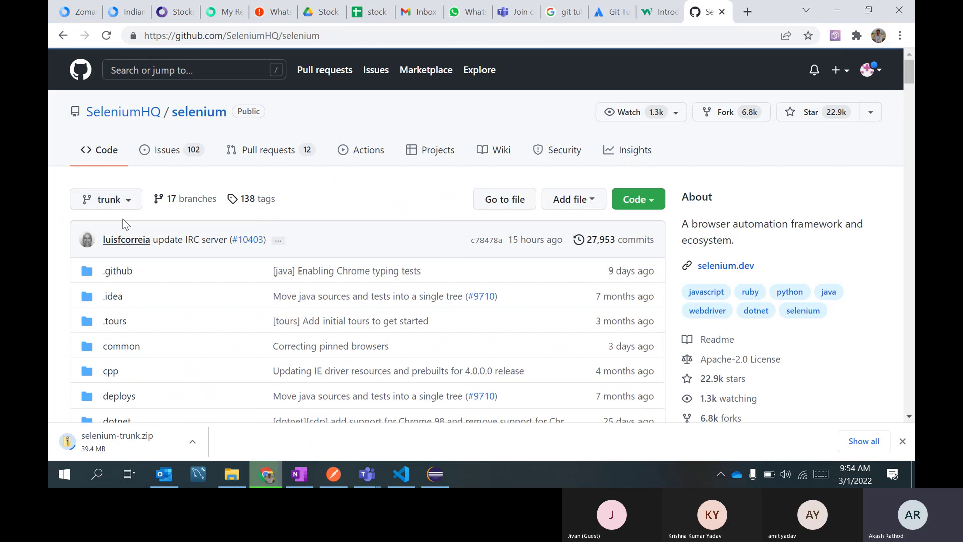
pyautogui.click(128, 197)
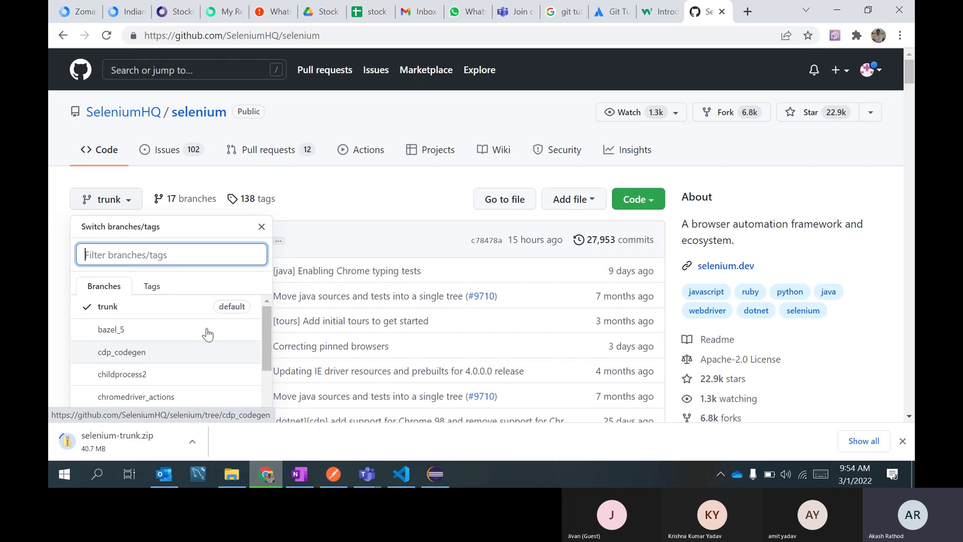
pyautogui.scroll(-2, 429, 279)
pyautogui.scroll(-1, 429, 279)
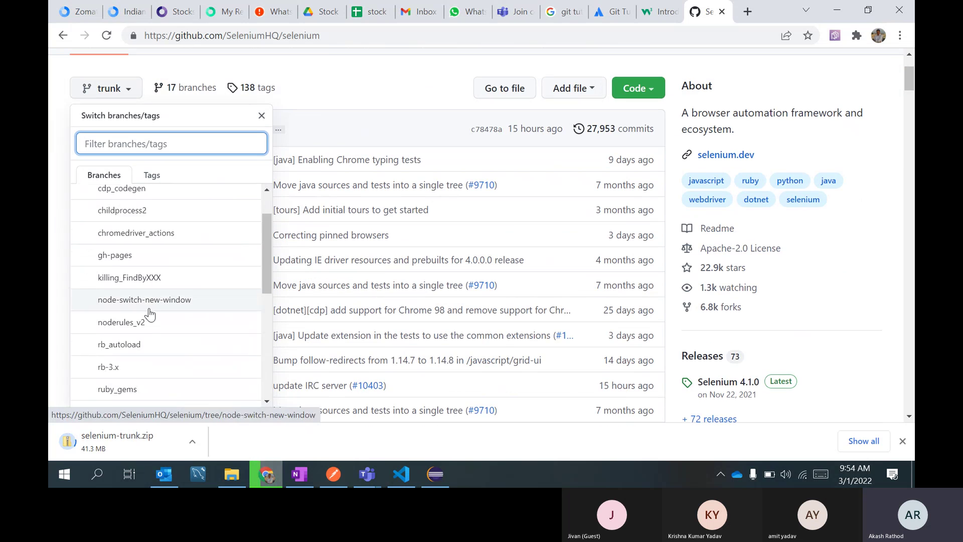
pyautogui.scroll(-3, 150, 300)
pyautogui.scroll(-2, 424, 275)
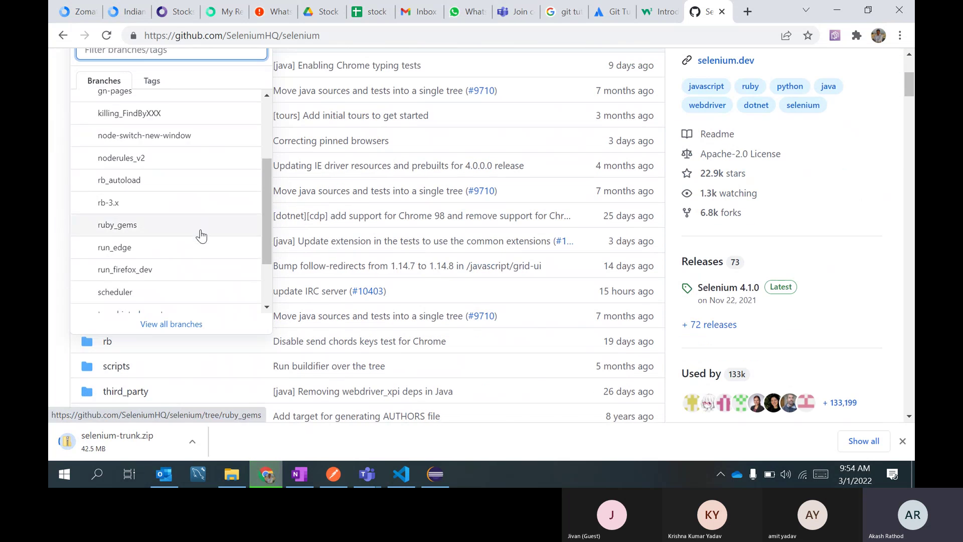
pyautogui.scroll(-1, 200, 234)
pyautogui.scroll(3, 164, 236)
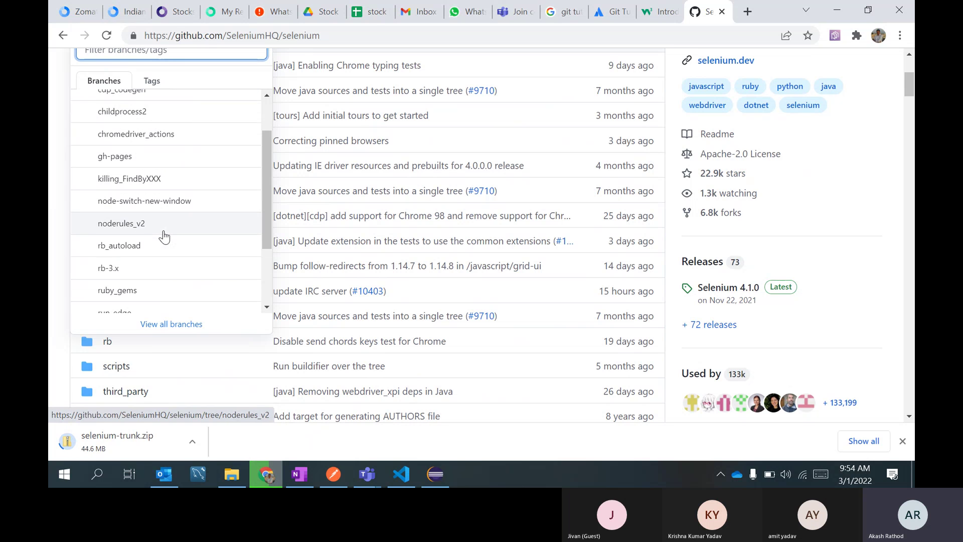
pyautogui.scroll(2, 166, 236)
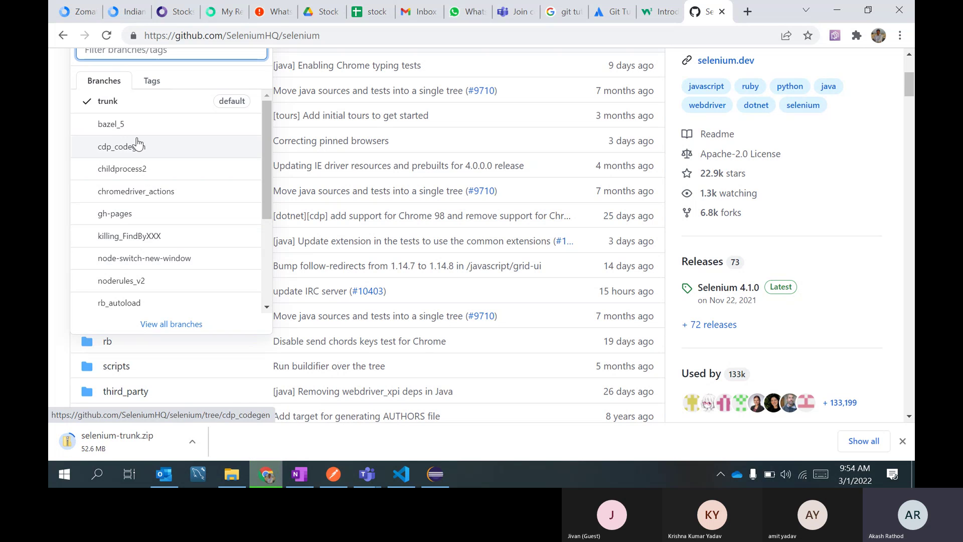
pyautogui.scroll(-3, 195, 151)
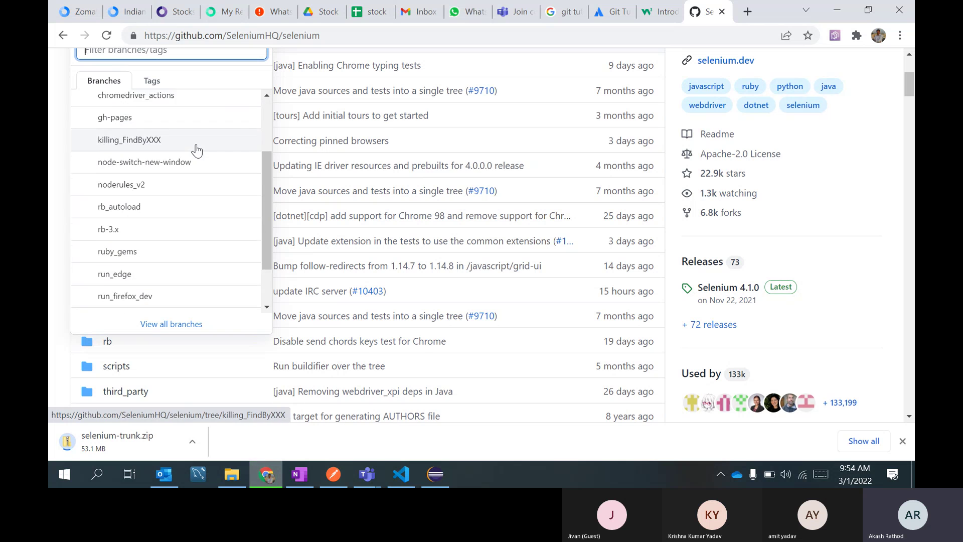
pyautogui.scroll(3, 197, 150)
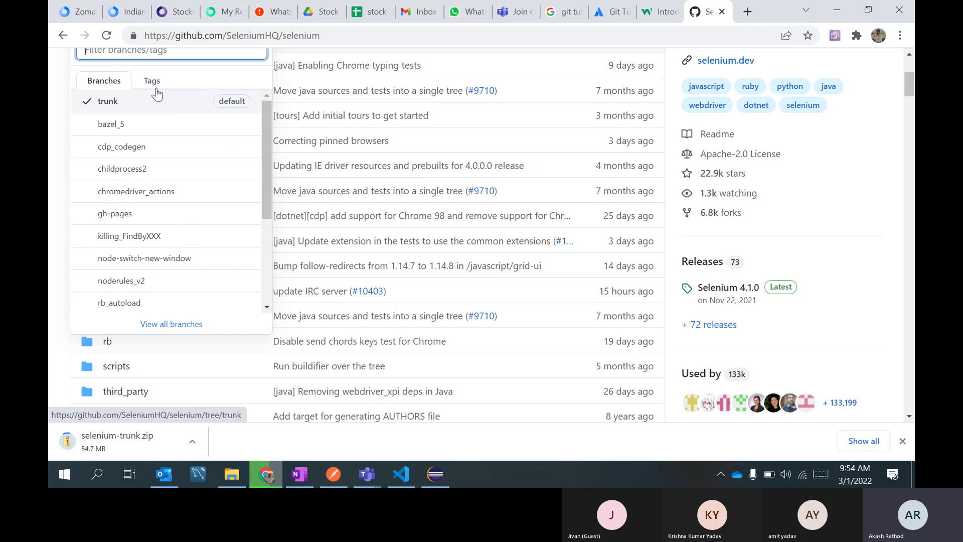
pyautogui.scroll(1, 431, 168)
pyautogui.scroll(3, 432, 168)
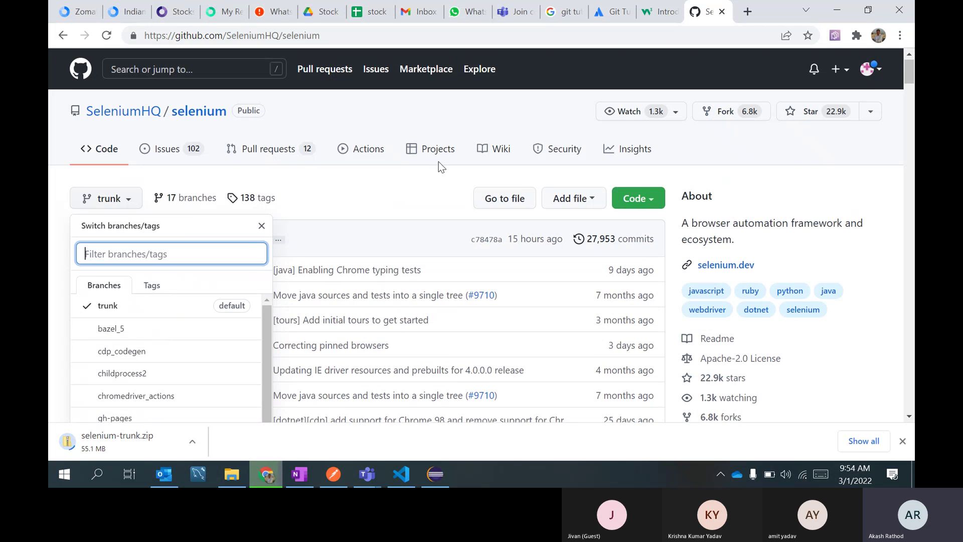
pyautogui.press('Escape')
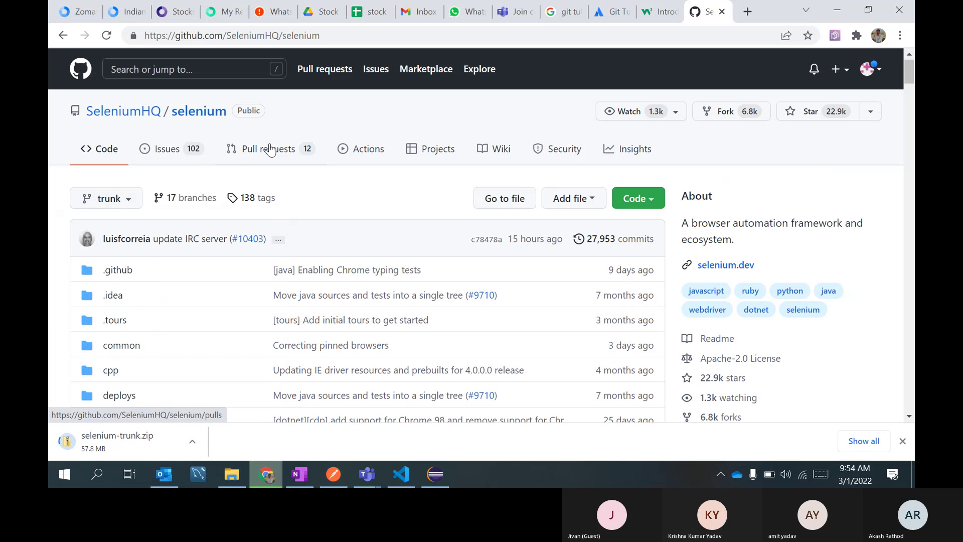
# Open the selenium Pull requests tab and scroll through its 12 open pull requests.
pyautogui.click(272, 151)
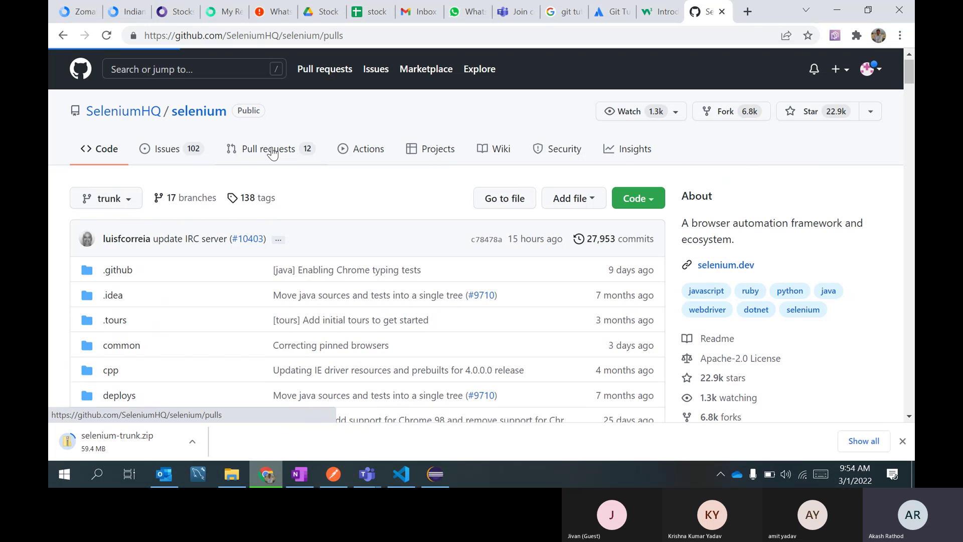
pyautogui.scroll(-1, 376, 260)
pyautogui.scroll(-10, 374, 257)
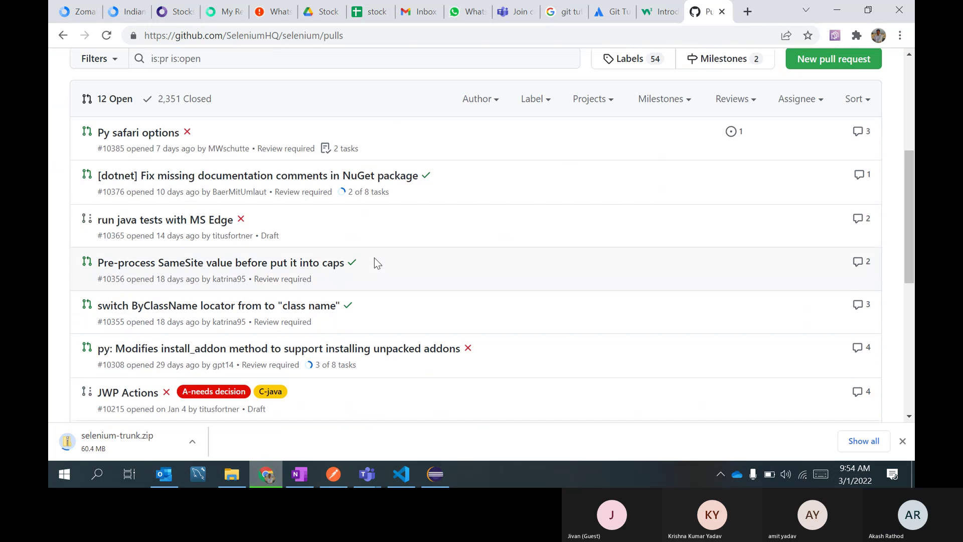
pyautogui.scroll(4, 374, 257)
pyautogui.scroll(8, 374, 257)
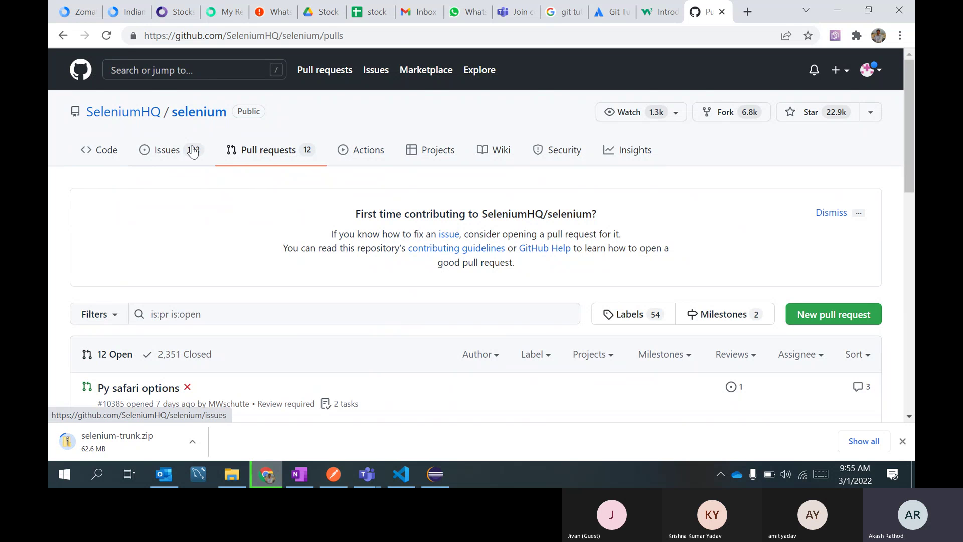
pyautogui.scroll(-1, 356, 169)
pyautogui.scroll(-1, 357, 169)
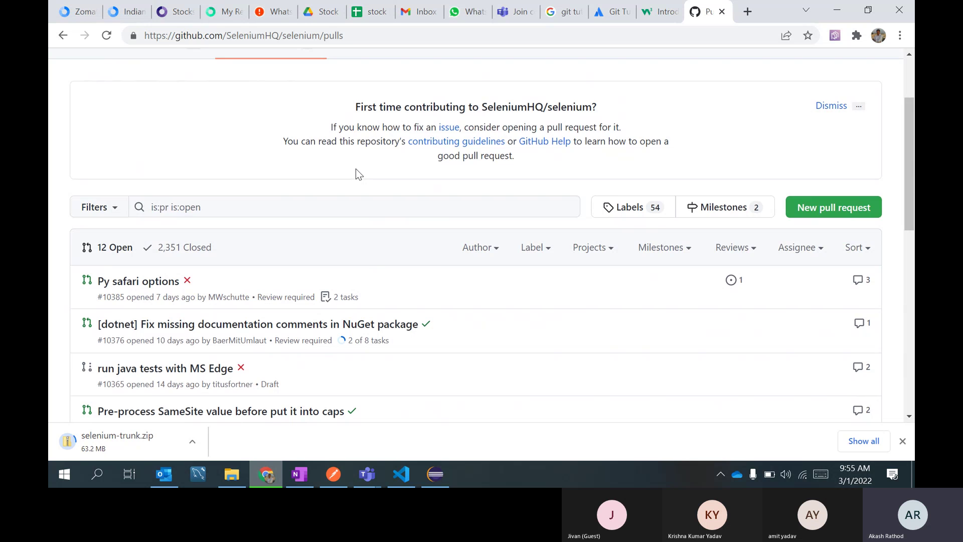
pyautogui.scroll(2, 356, 169)
# Highlight Staging, Committing and the Why Git? points on W3Schools' Git Intro page.
pyautogui.click(661, 16)
pyautogui.moveTo(447, 277); pyautogui.dragTo(244, 230)
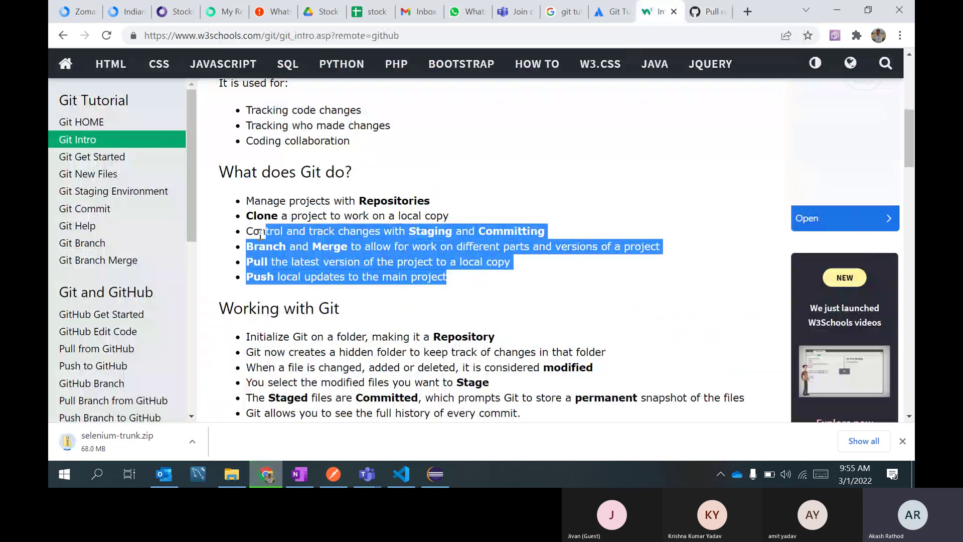
pyautogui.click(450, 229)
pyautogui.doubleClick(518, 227)
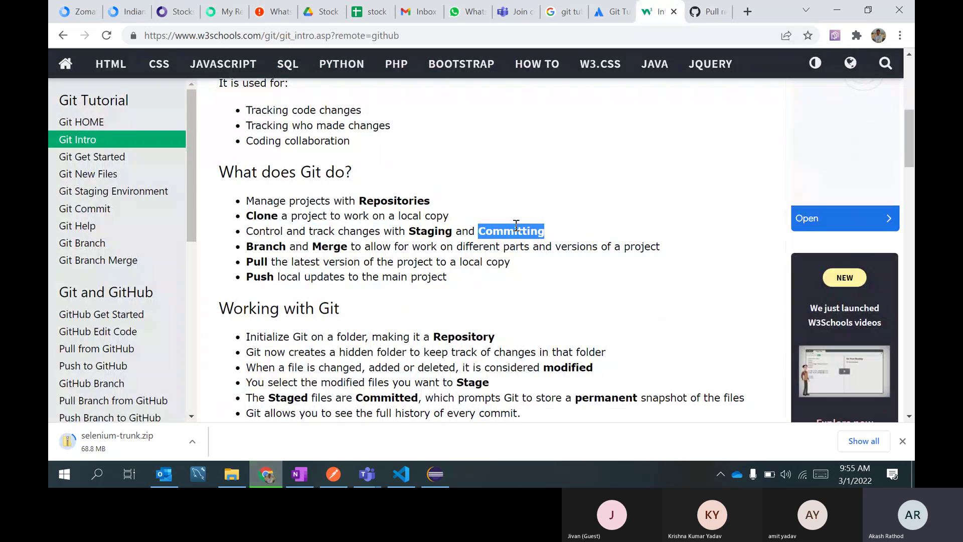
pyautogui.doubleClick(434, 229)
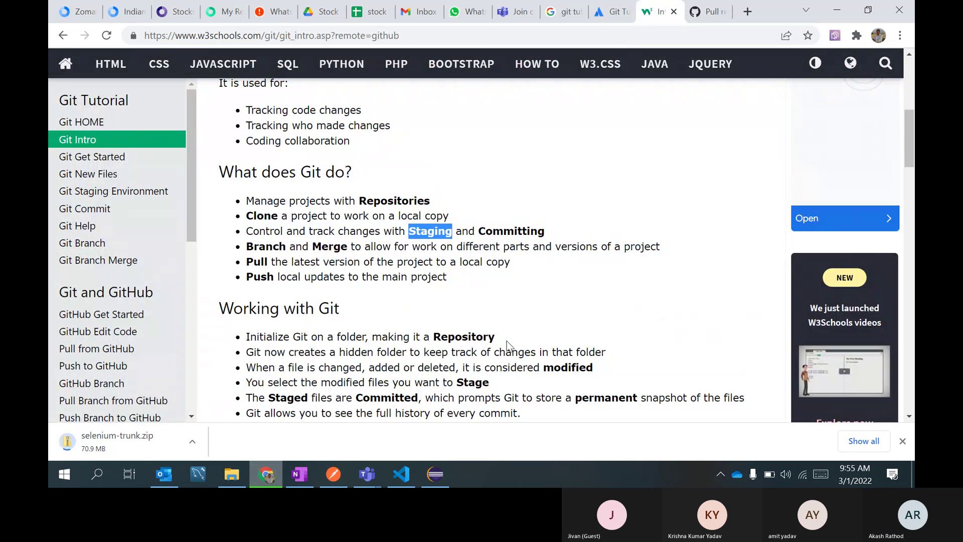
pyautogui.scroll(-2, 508, 344)
pyautogui.scroll(-5, 508, 345)
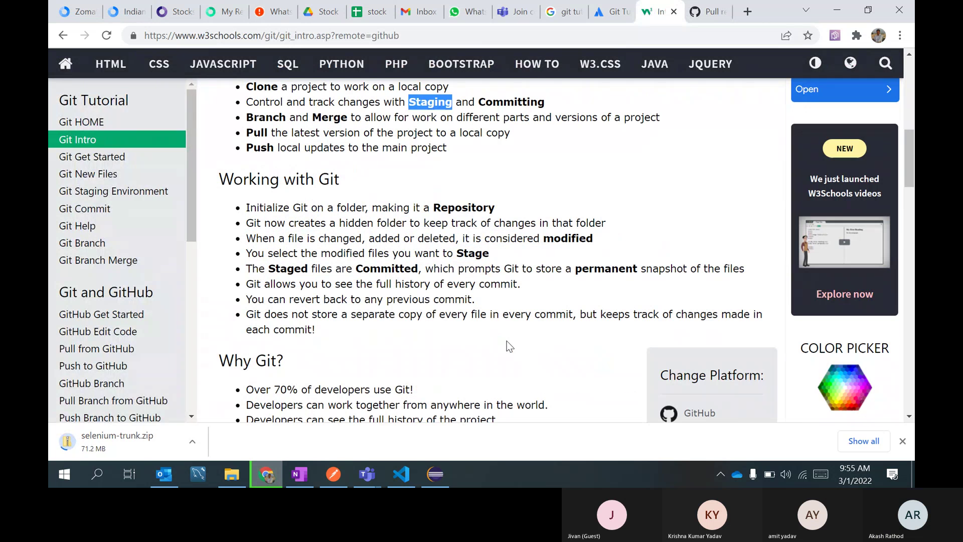
pyautogui.moveTo(247, 137)
pyautogui.mouseDown()
pyautogui.moveTo(495, 202)
pyautogui.moveTo(251, 154)
pyautogui.moveTo(240, 142)
pyautogui.mouseUp()
pyautogui.click(515, 205)
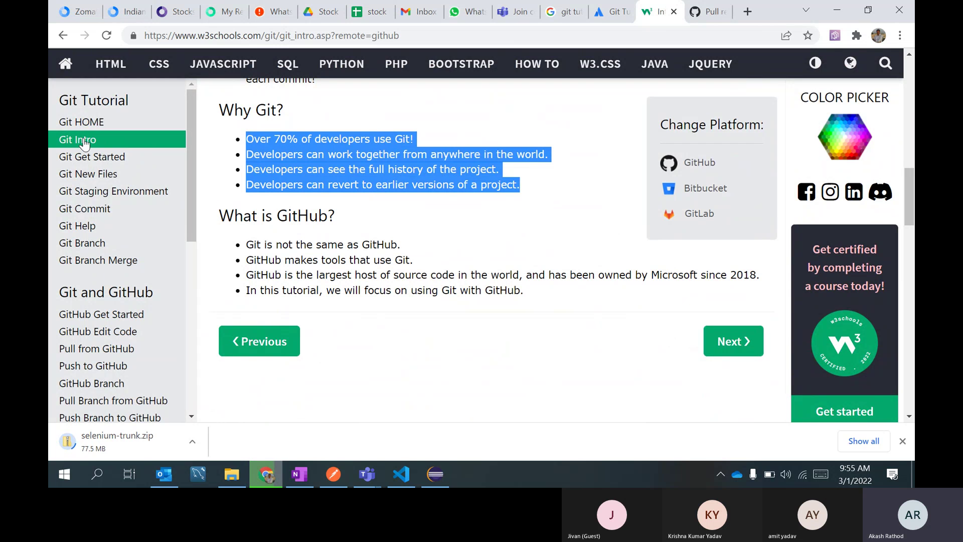
# Go to Git Get Started and open the git-scm.com link in a new tab.
pyautogui.click(101, 157)
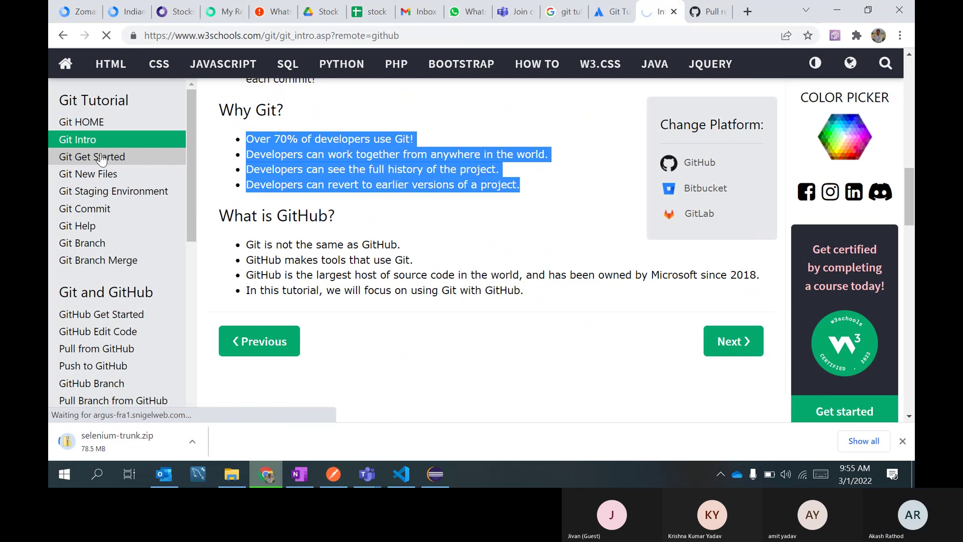
pyautogui.scroll(-2, 498, 349)
pyautogui.scroll(-3, 496, 344)
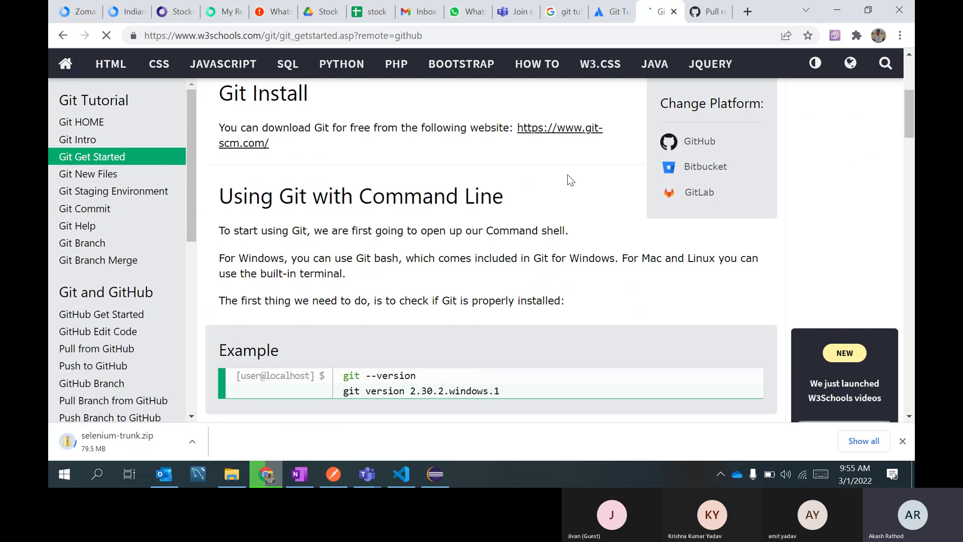
pyautogui.click(575, 135)
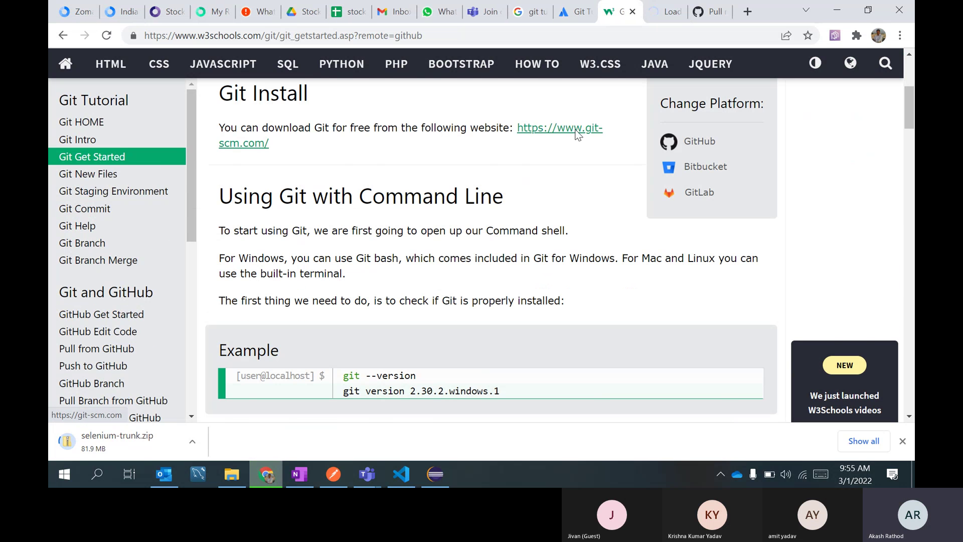
# Bring up the SeleniumHQ/selenium pull requests tab, briefly selecting 'github' in its address.
pyautogui.click(705, 12)
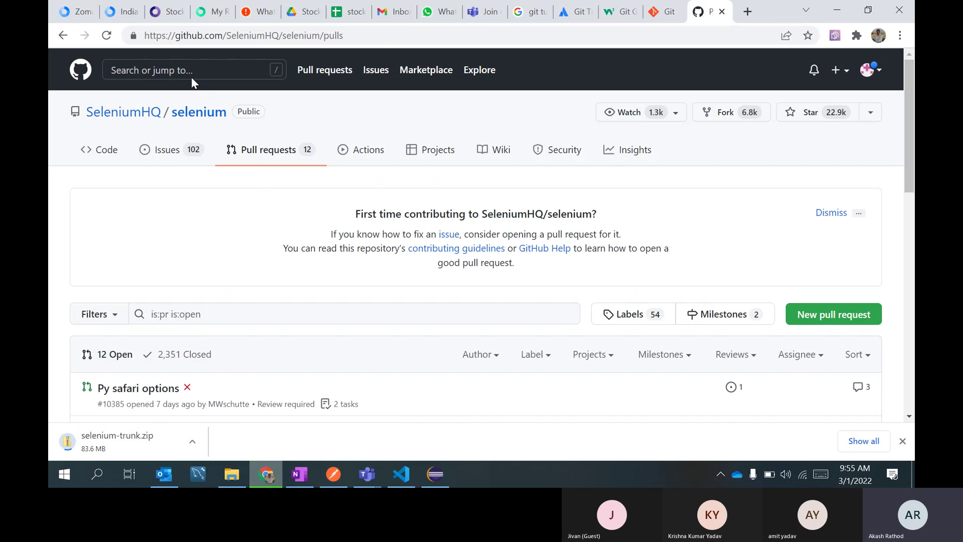
pyautogui.doubleClick(192, 37)
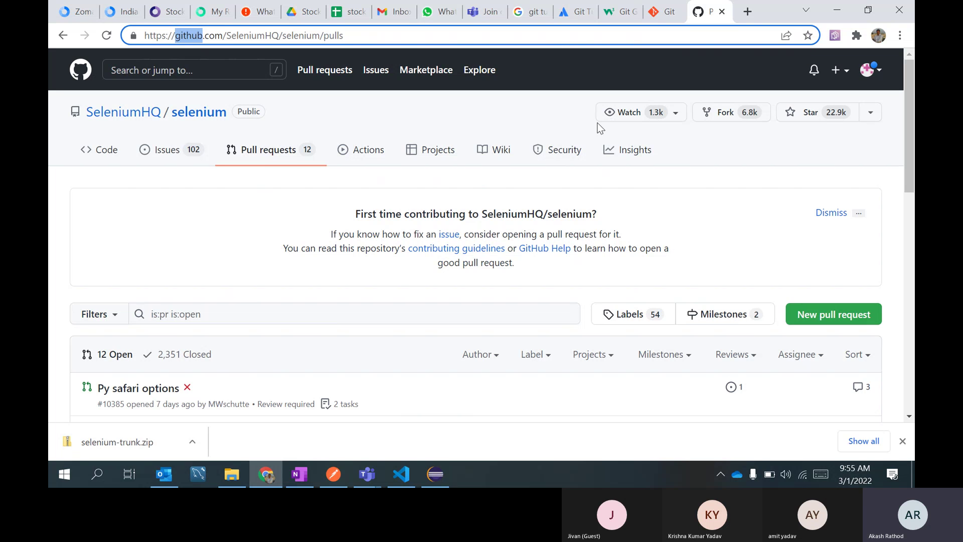
pyautogui.click(233, 209)
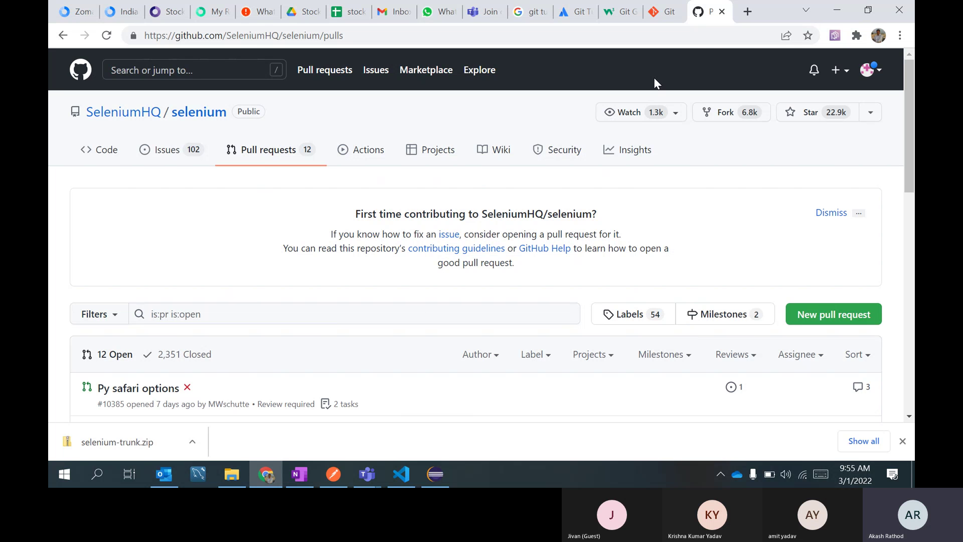
pyautogui.click(659, 15)
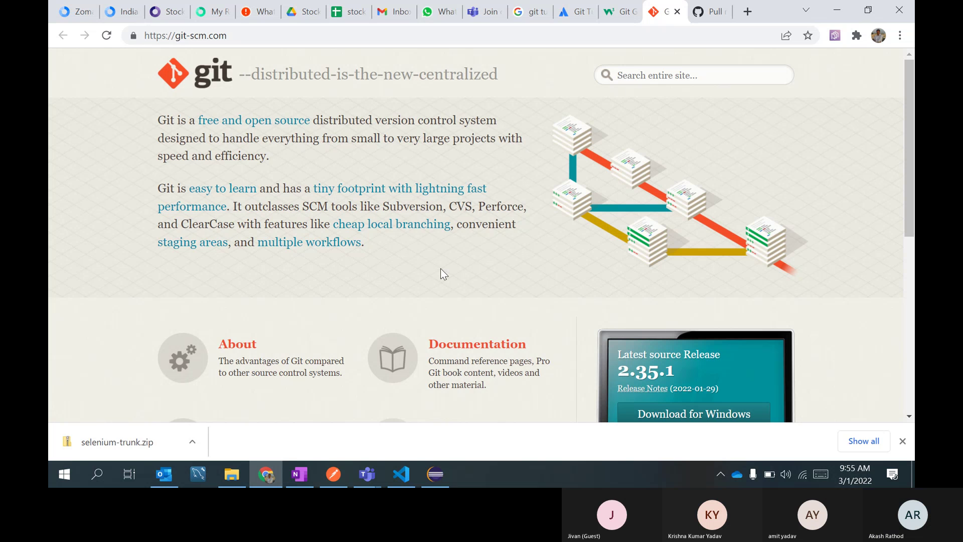
# Scroll the git-scm.com home page down to the latest source release 2.35.1 and its download options.
pyautogui.scroll(-3, 440, 269)
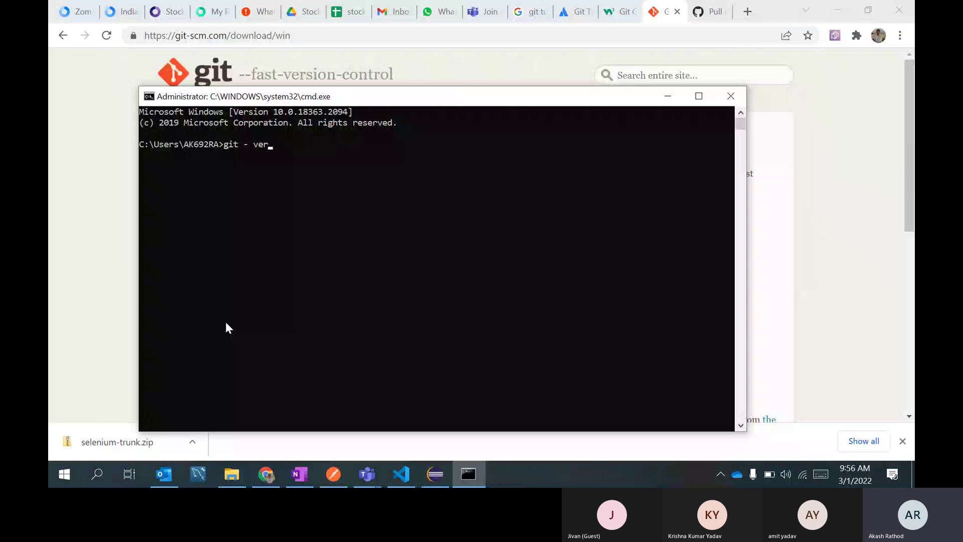
# Run git --version in Command Prompt, fixing typos, to show git version 2.30.1.windows.1.
pyautogui.write('sion')
pyautogui.press('Return')
pyautogui.press('Up')
pyautogui.press('Left')
pyautogui.press('Left')
pyautogui.press('Left')
pyautogui.press('Left')
pyautogui.press('Left')
pyautogui.press('Left')
pyautogui.press('Left')
pyautogui.press('BackSpace')
pyautogui.press('Return')
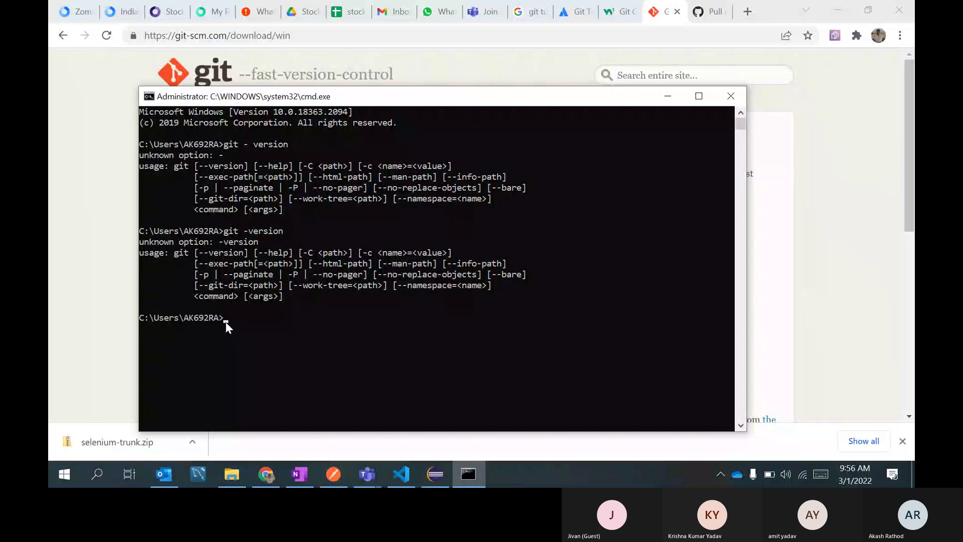
pyautogui.press('Up')
pyautogui.press('Up')
pyautogui.press('Down')
pyautogui.write('-')
pyautogui.press('Return')
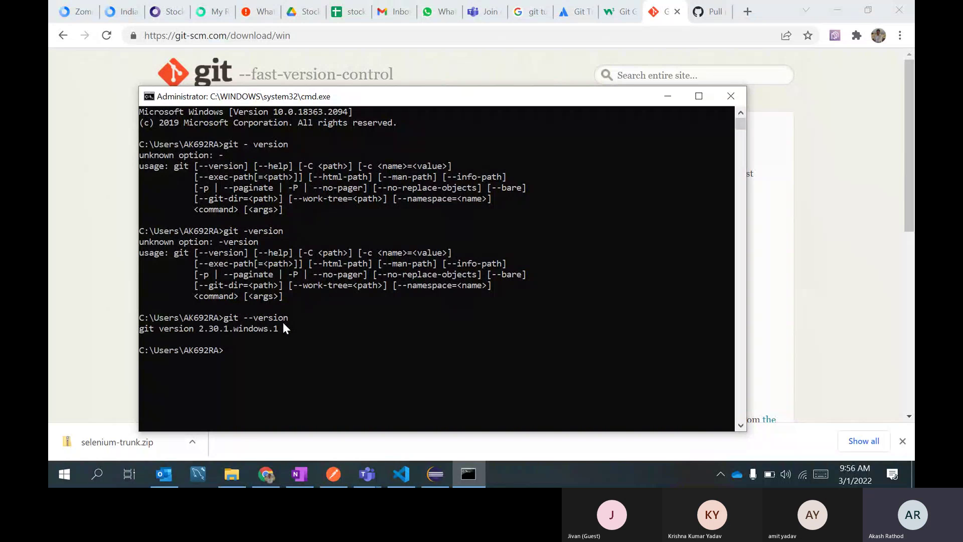
# Select the git version output line and return to the Git download page.
pyautogui.moveTo(282, 328); pyautogui.dragTo(301, 329)
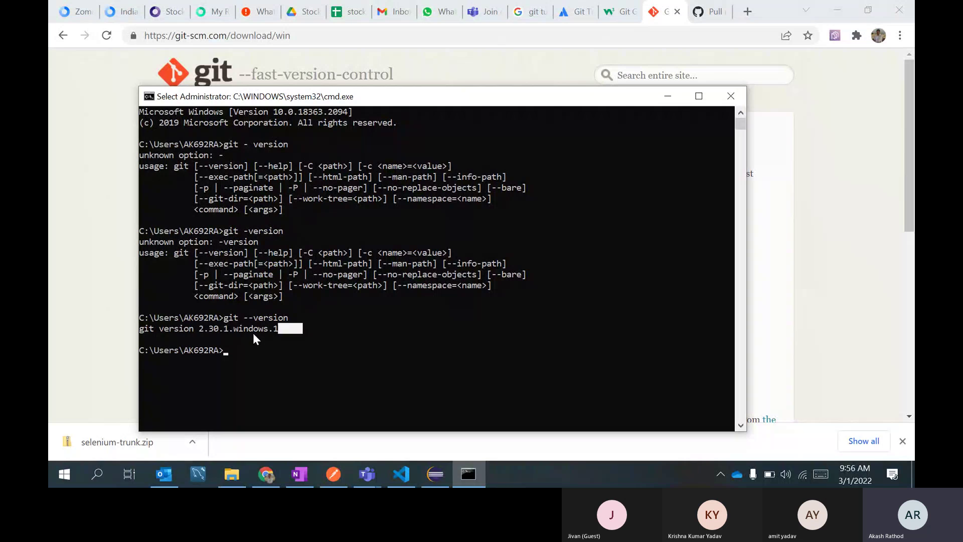
pyautogui.hotkey('shift', 'End')
pyautogui.hotkey('shift', 'Home')
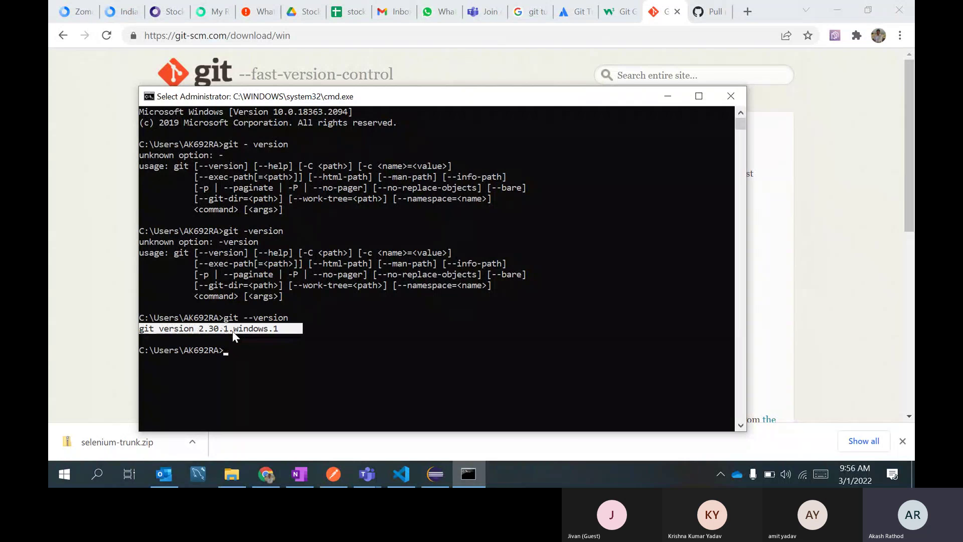
pyautogui.hotkey('alt', 'Tab')
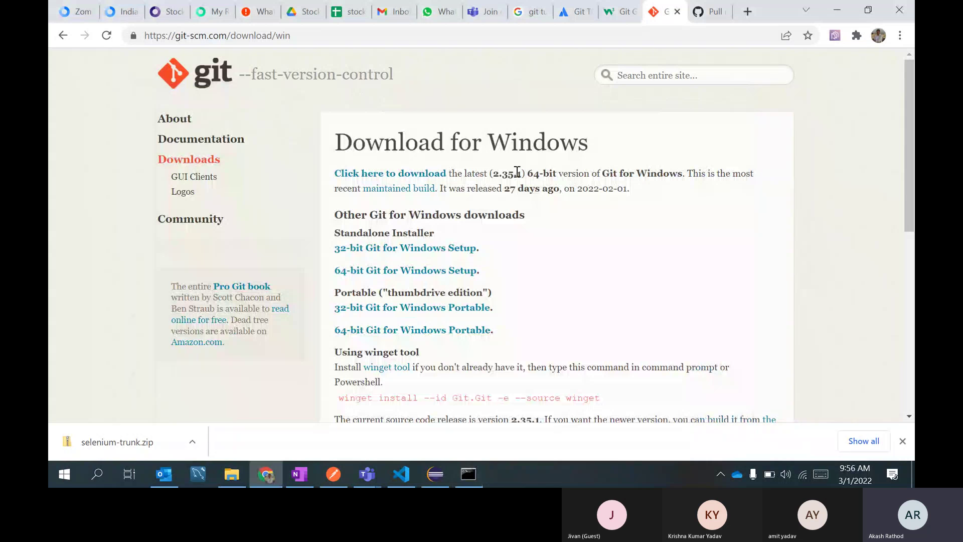
# Highlight the latest version 2.35.1 and look through the Download for Windows installer options.
pyautogui.doubleClick(515, 174)
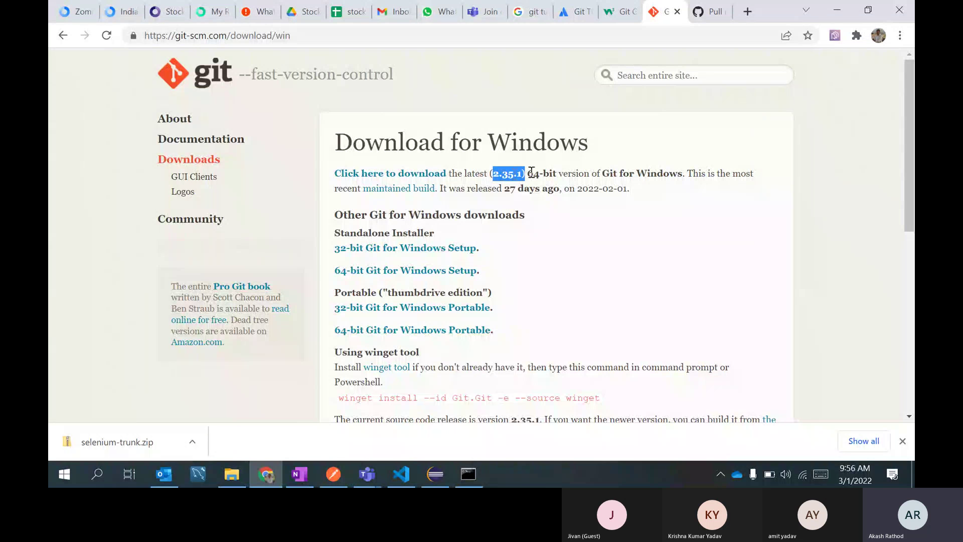
pyautogui.click(531, 172)
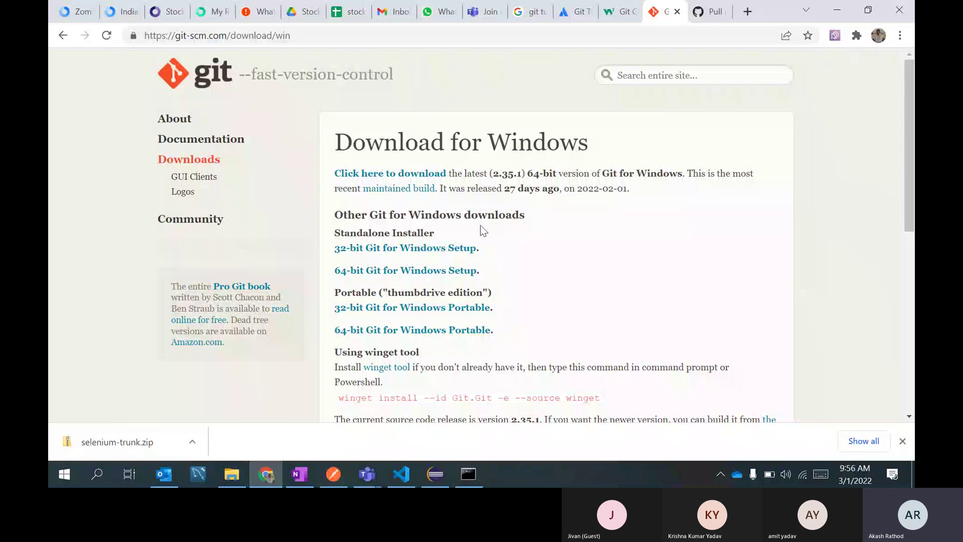
pyautogui.scroll(-1, 561, 317)
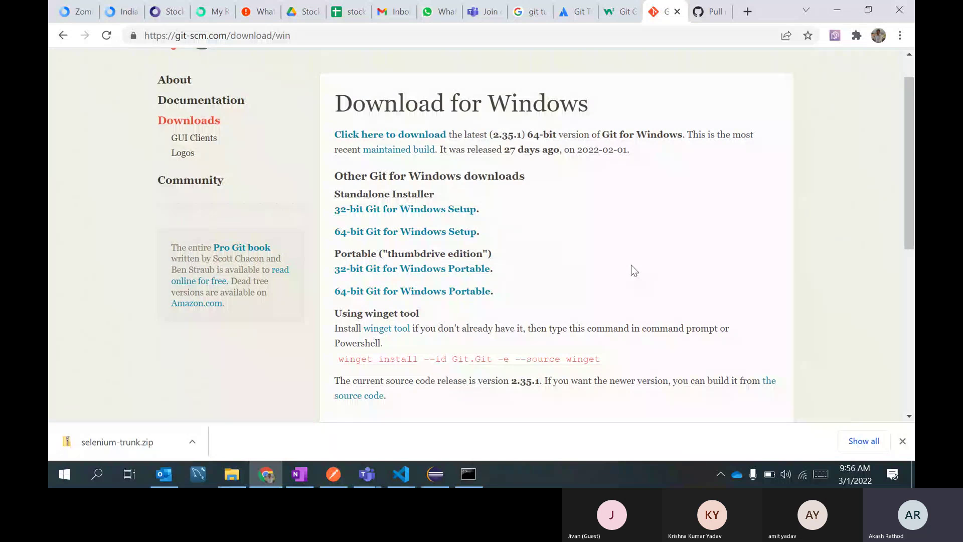
pyautogui.scroll(-2, 744, 233)
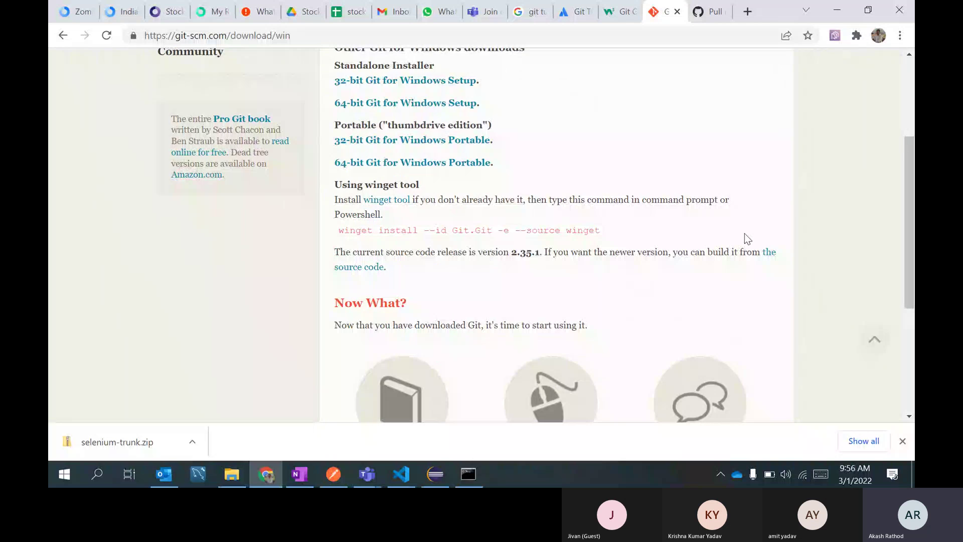
pyautogui.scroll(-4, 744, 233)
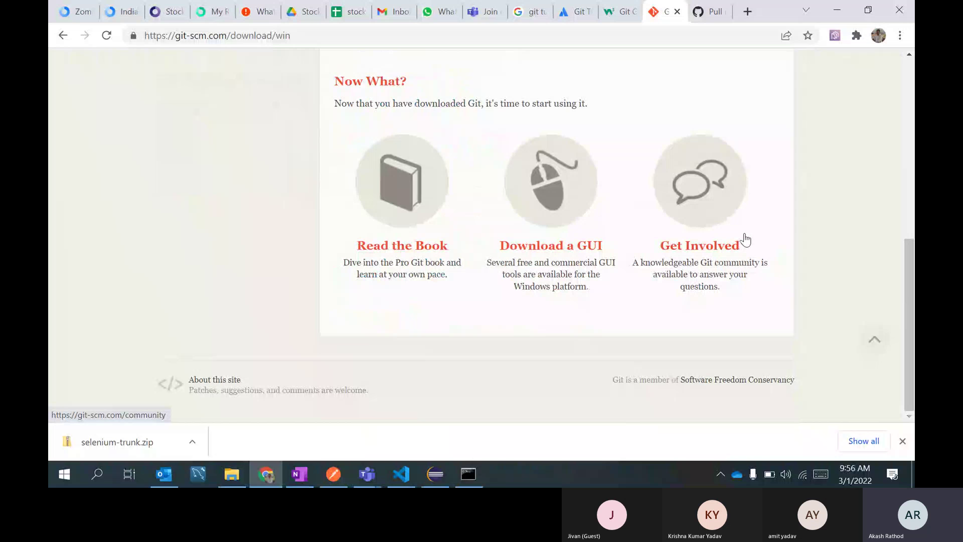
pyautogui.scroll(10, 394, 274)
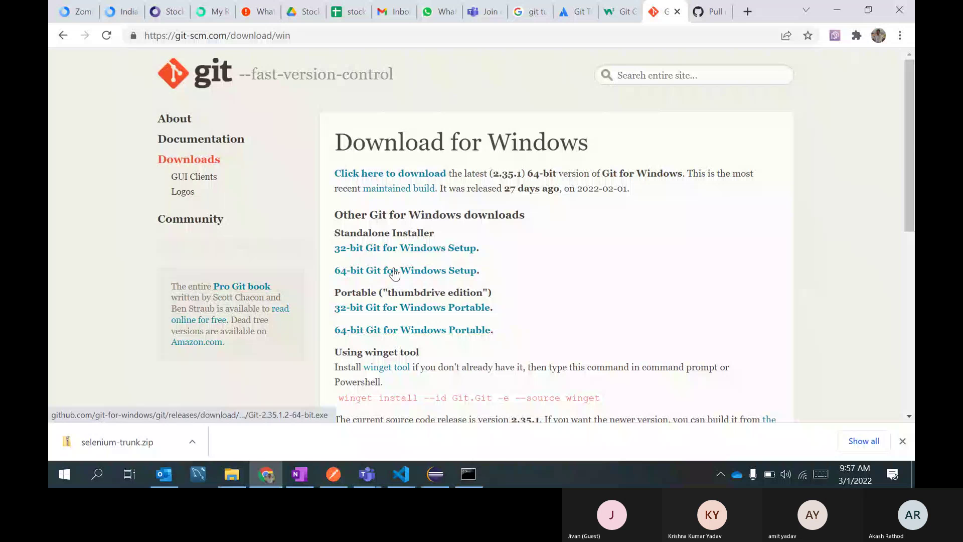
# Download the 64-bit Git for Windows installer and go to the W3Schools Git tutorial.
pyautogui.click(394, 273)
pyautogui.hotkey('ctrl', 'shift', 'Tab')
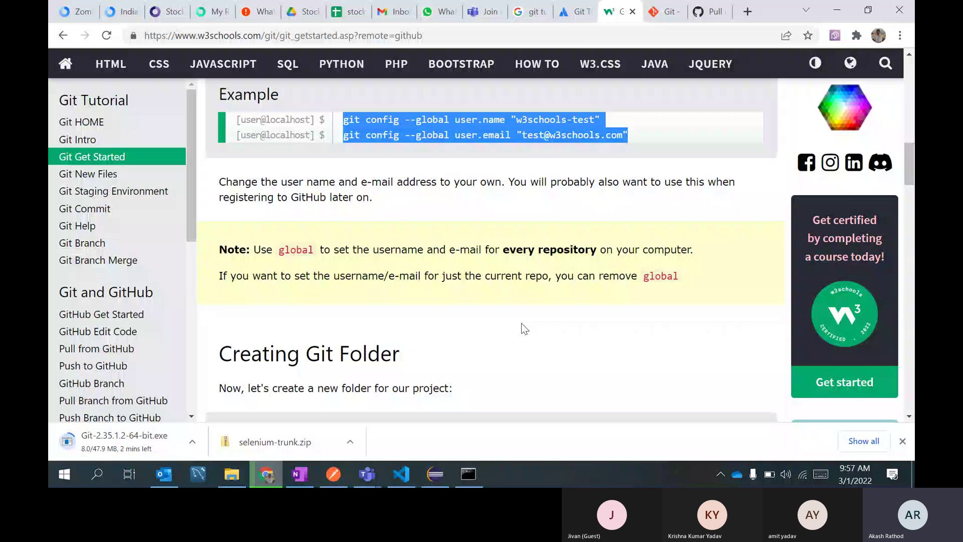
pyautogui.scroll(-10, 522, 329)
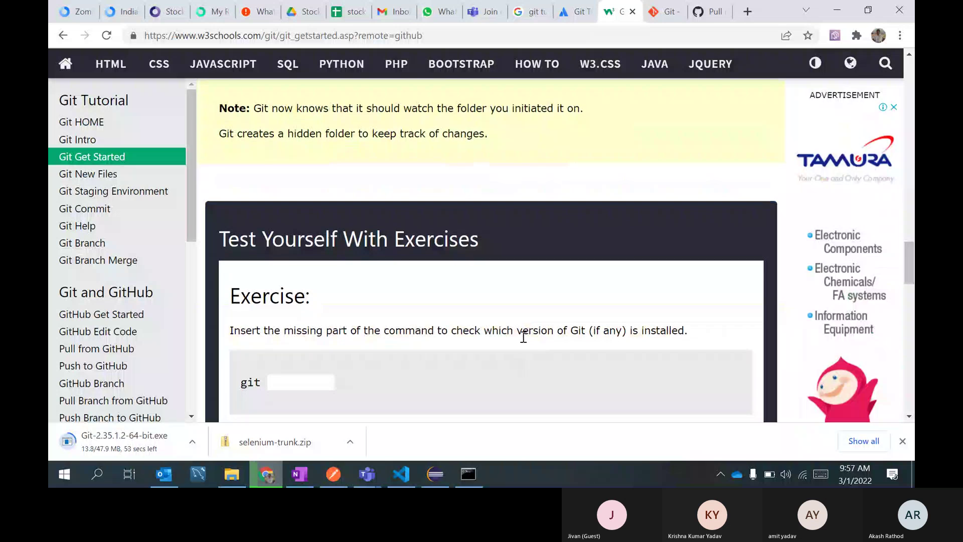
pyautogui.scroll(-5, 522, 336)
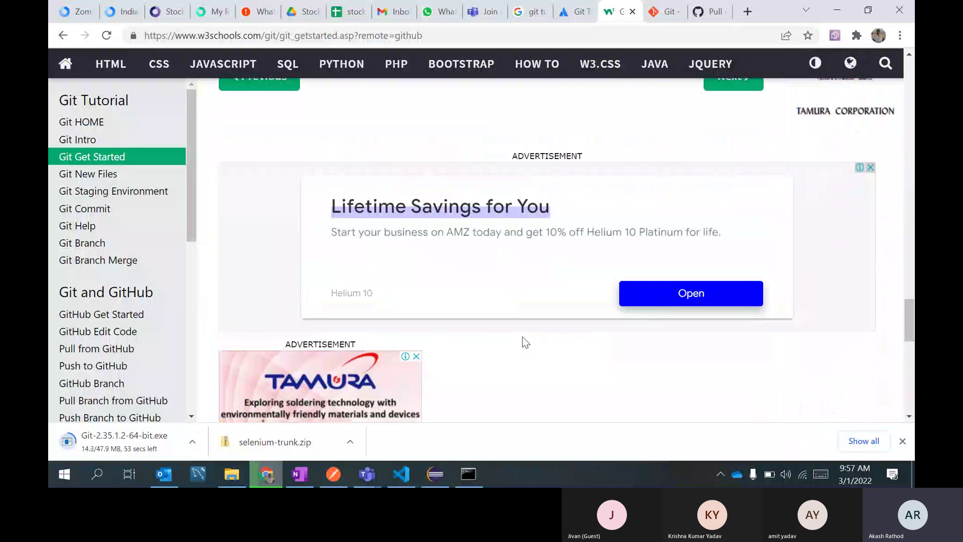
pyautogui.scroll(4, 316, 256)
# Open the Git New Files lesson, select its git status example, and open a new tab.
pyautogui.click(108, 174)
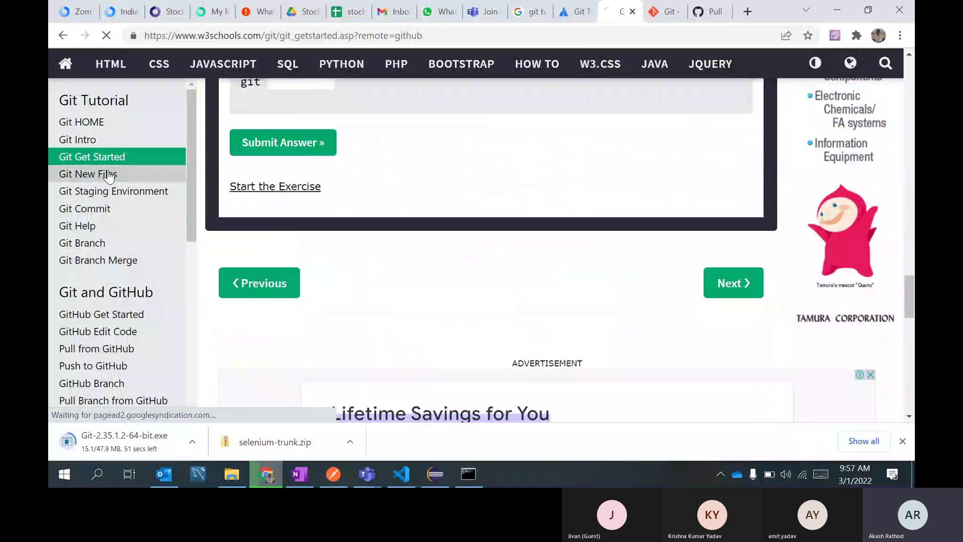
pyautogui.scroll(-6, 459, 337)
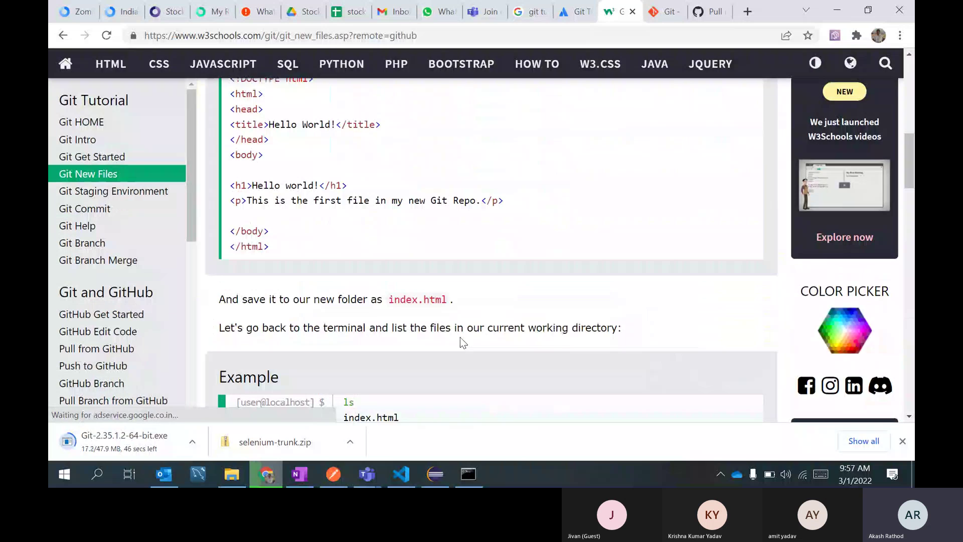
pyautogui.scroll(-5, 459, 337)
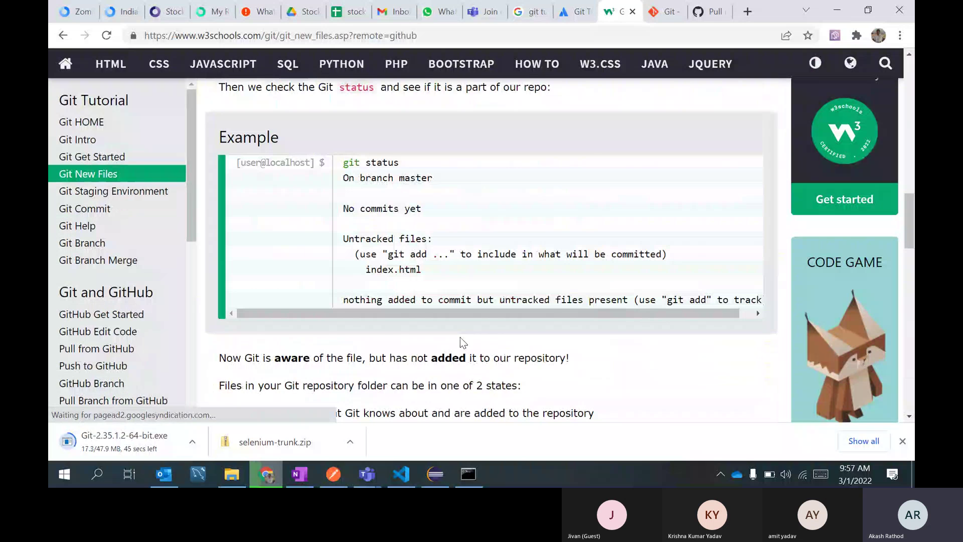
pyautogui.scroll(-2, 460, 338)
pyautogui.scroll(3, 461, 338)
pyautogui.moveTo(399, 231); pyautogui.dragTo(330, 232)
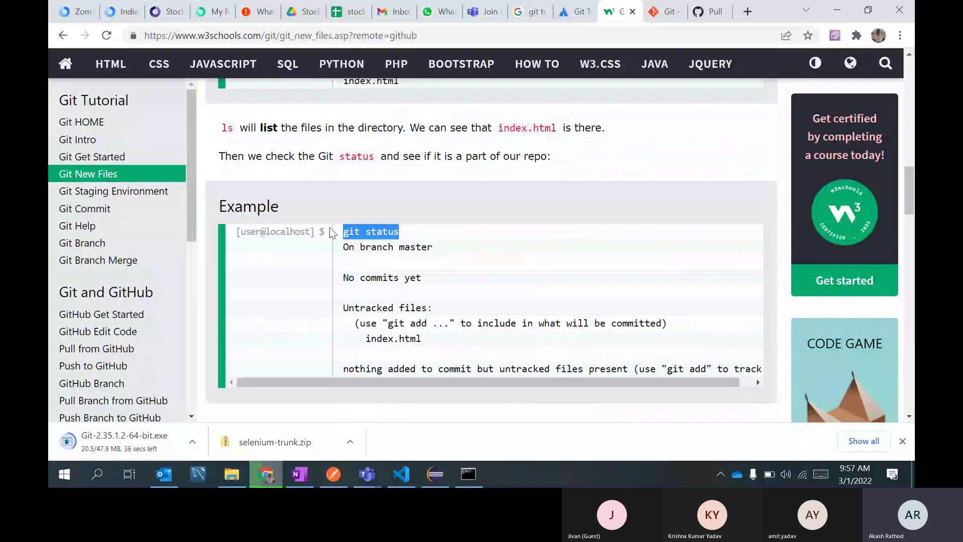
pyautogui.scroll(-3, 330, 231)
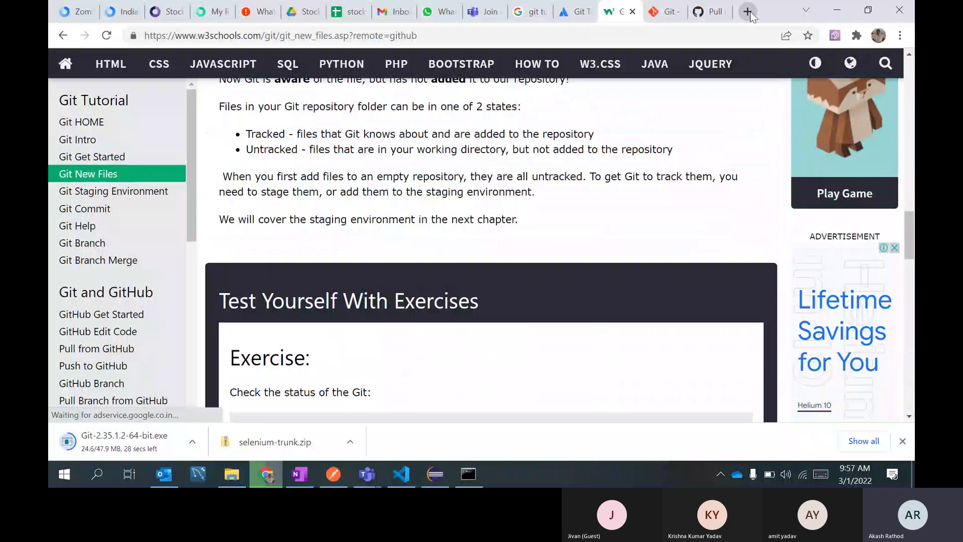
pyautogui.click(747, 12)
# Search Google for 'git extensions' and follow gitextensions.github.io to the v3.5.4 release download.
pyautogui.click(672, 36)
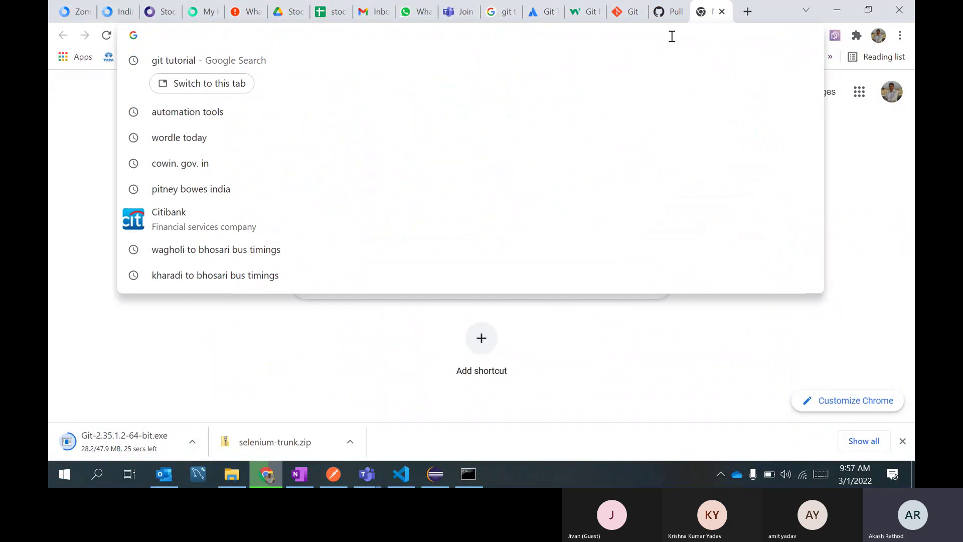
pyautogui.write('git ex')
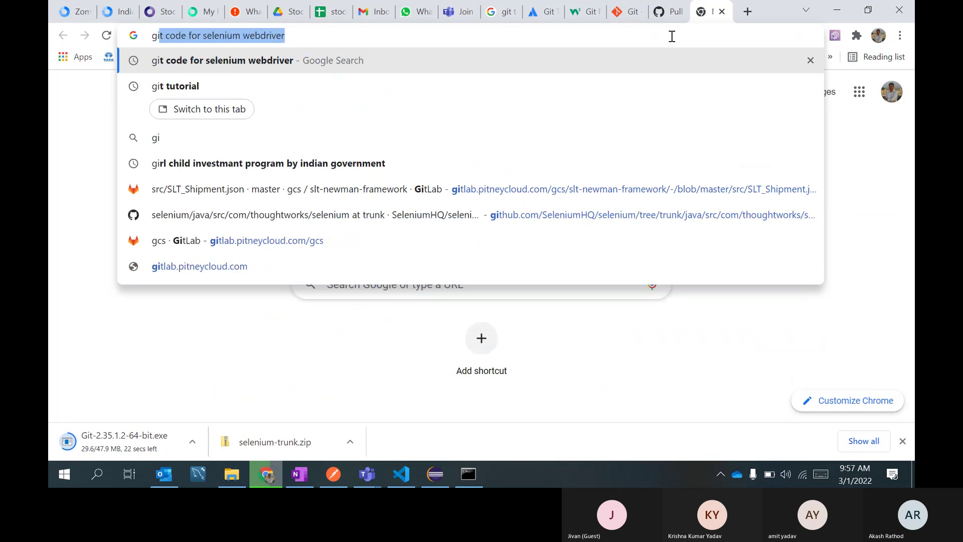
pyautogui.press('Down')
pyautogui.press('Return')
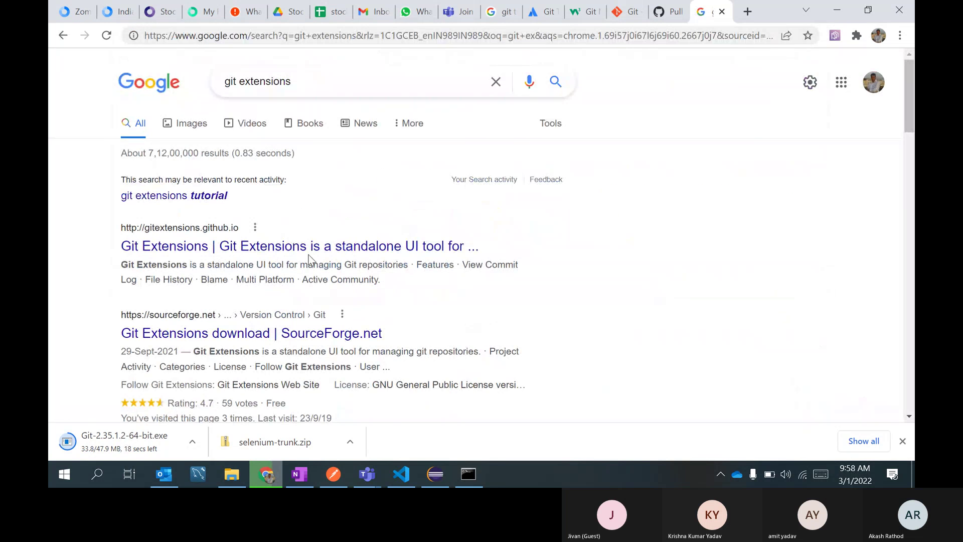
pyautogui.click(323, 251)
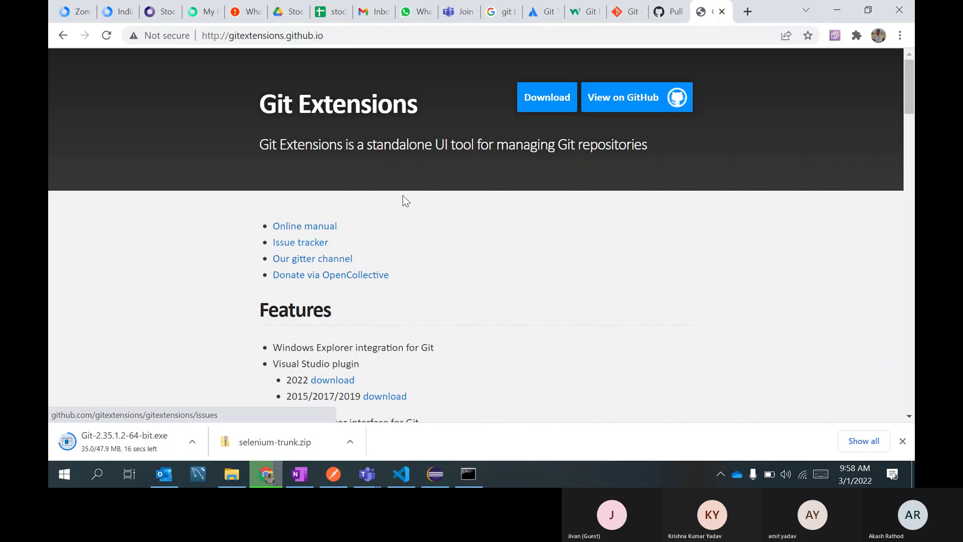
pyautogui.click(555, 107)
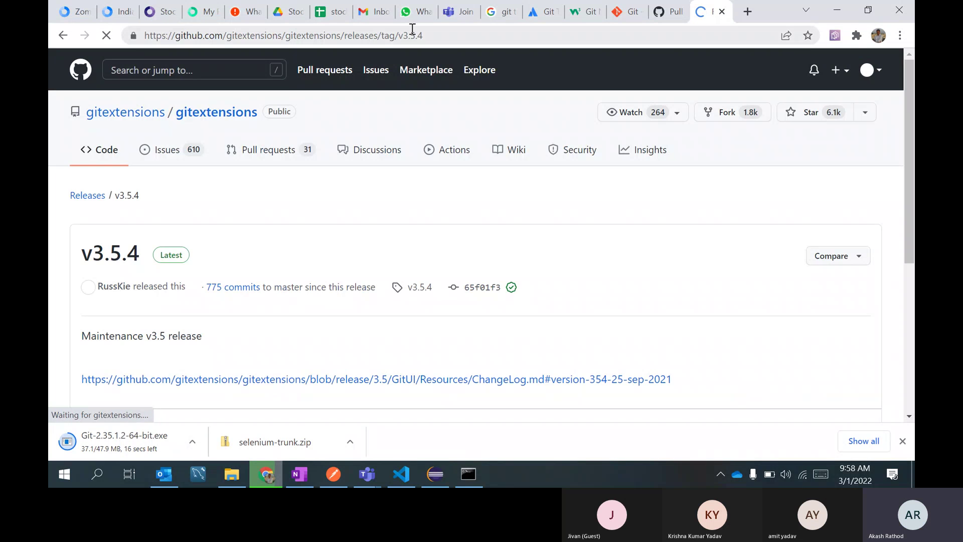
# Download the v3.5.4 Source code (tar.gz) archive and copy the release page URL.
pyautogui.scroll(-3, 350, 271)
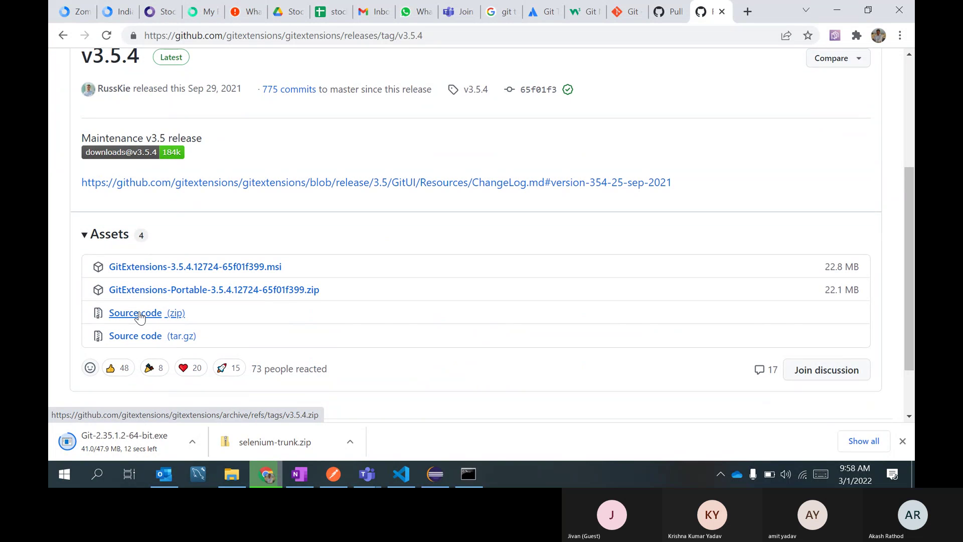
pyautogui.click(136, 337)
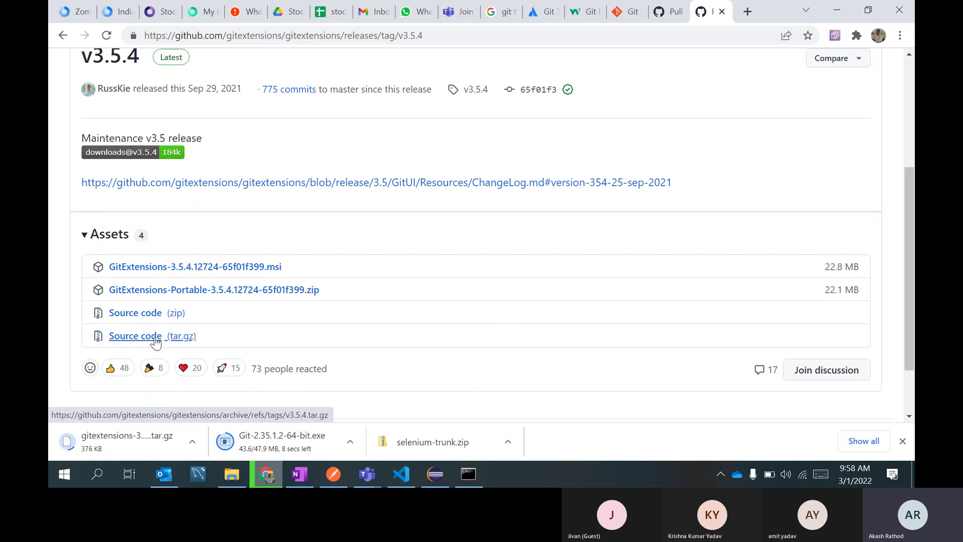
pyautogui.click(519, 36)
pyautogui.hotkey('ctrl', 'c')
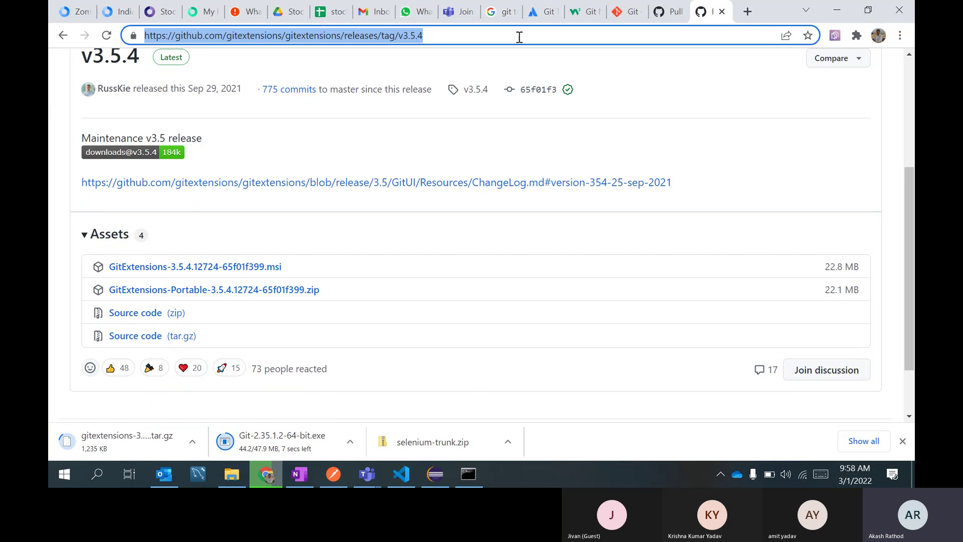
pyautogui.hotkey('alt', 'Tab')
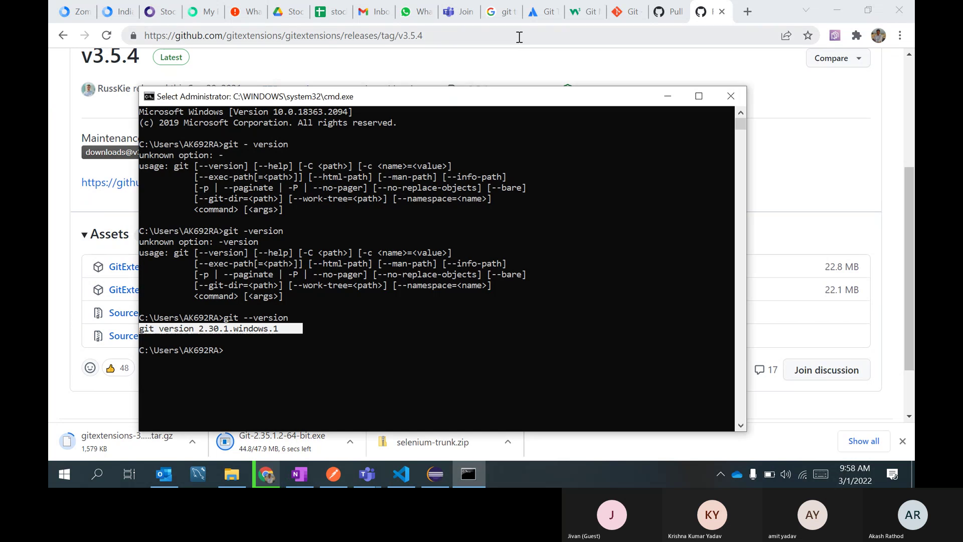
# Paste the v3.5.4 release link under the git-scm.com link on the Class 44 page, spacing the lines.
pyautogui.click(310, 476)
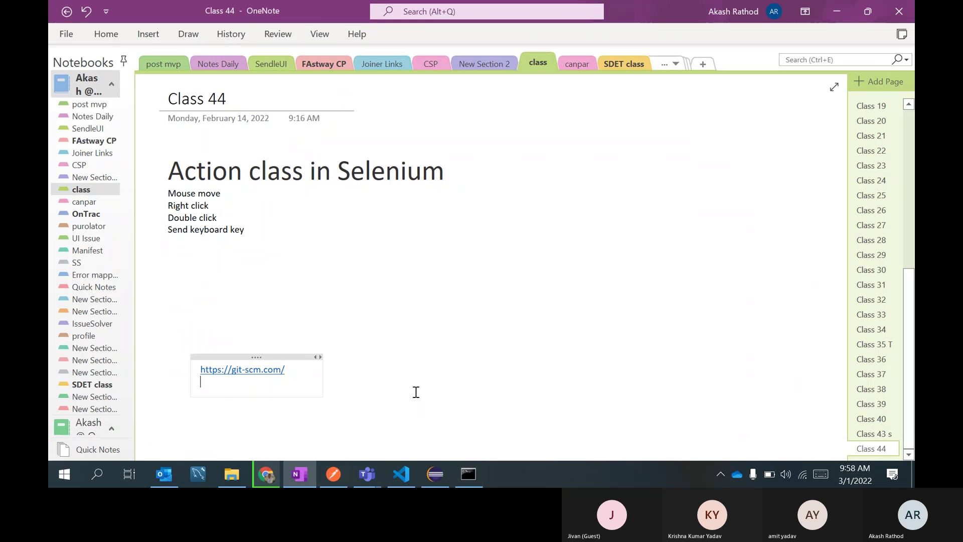
pyautogui.hotkey('ctrl', 'v')
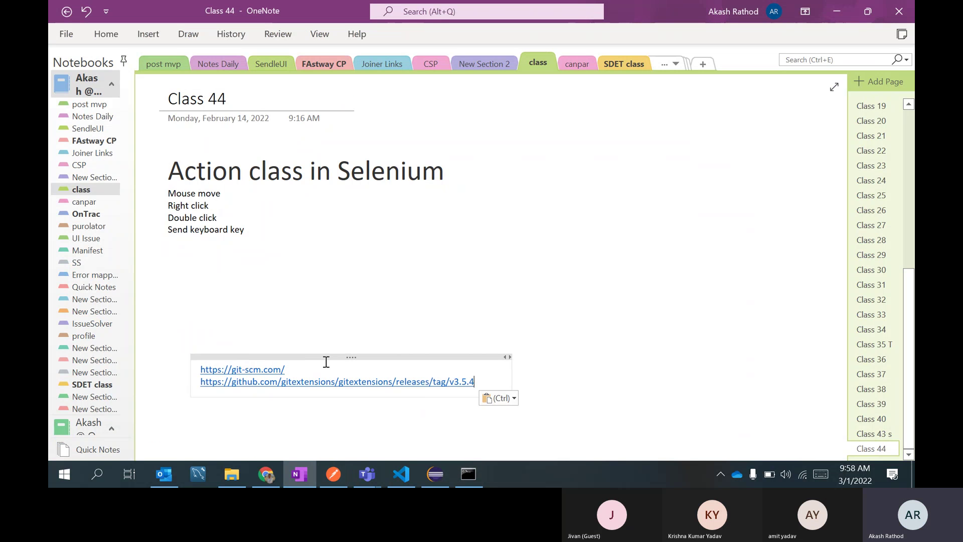
pyautogui.press('Return')
pyautogui.click(495, 398)
pyautogui.press('Return')
pyautogui.click(299, 369)
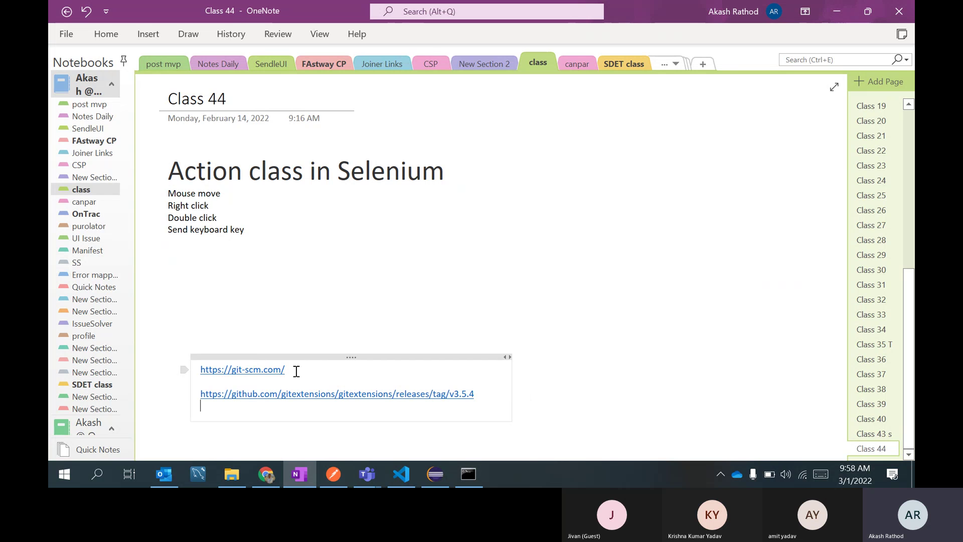
pyautogui.hotkey('shift', 'Home')
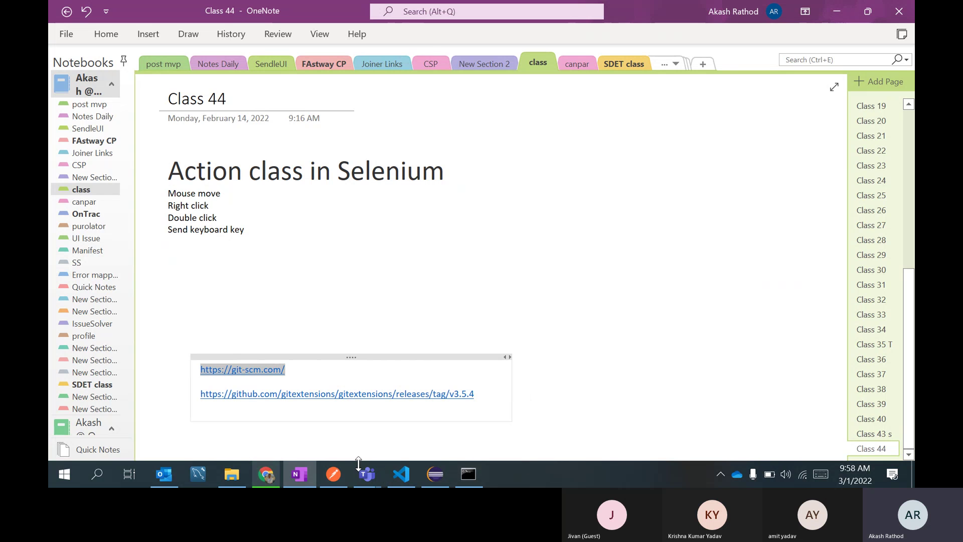
pyautogui.click(266, 475)
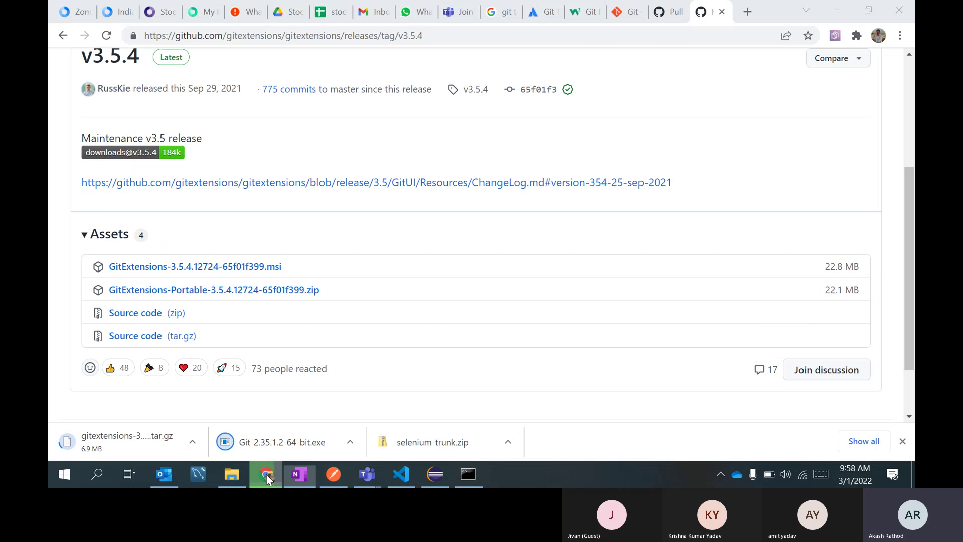
# Scroll the W3Schools Git New Files page to its git status example and select 'status'.
pyautogui.hotkey('ctrl', 'l')
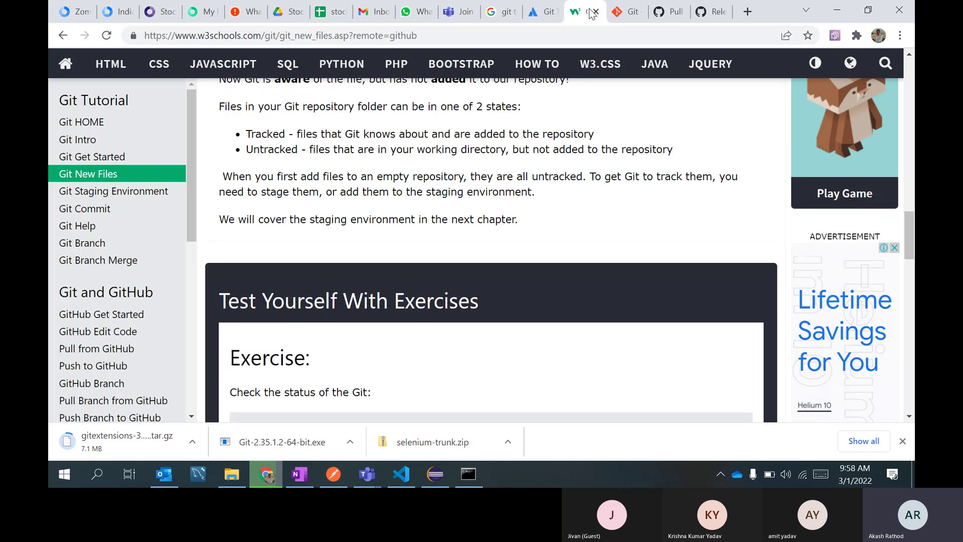
pyautogui.scroll(-5, 427, 327)
pyautogui.scroll(8, 424, 323)
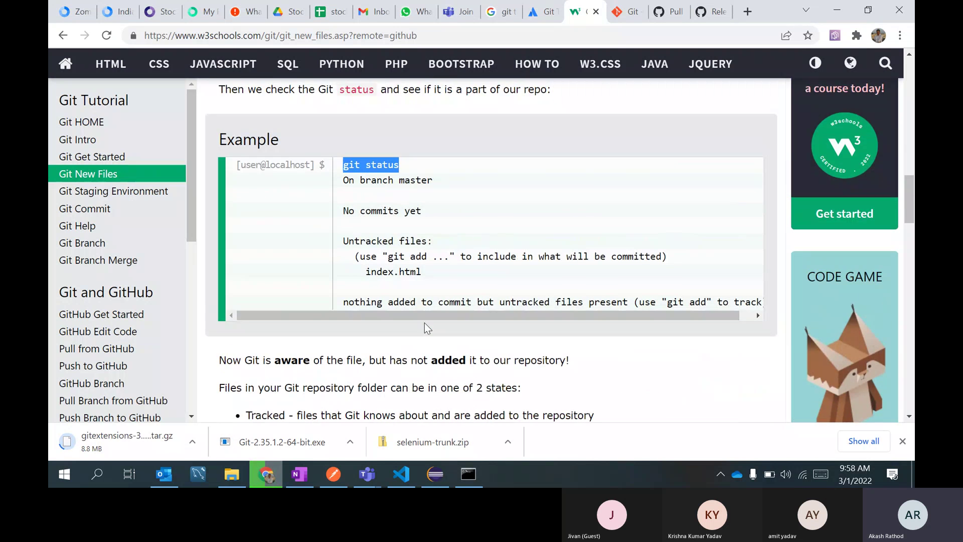
pyautogui.doubleClick(382, 194)
pyautogui.scroll(2, 382, 200)
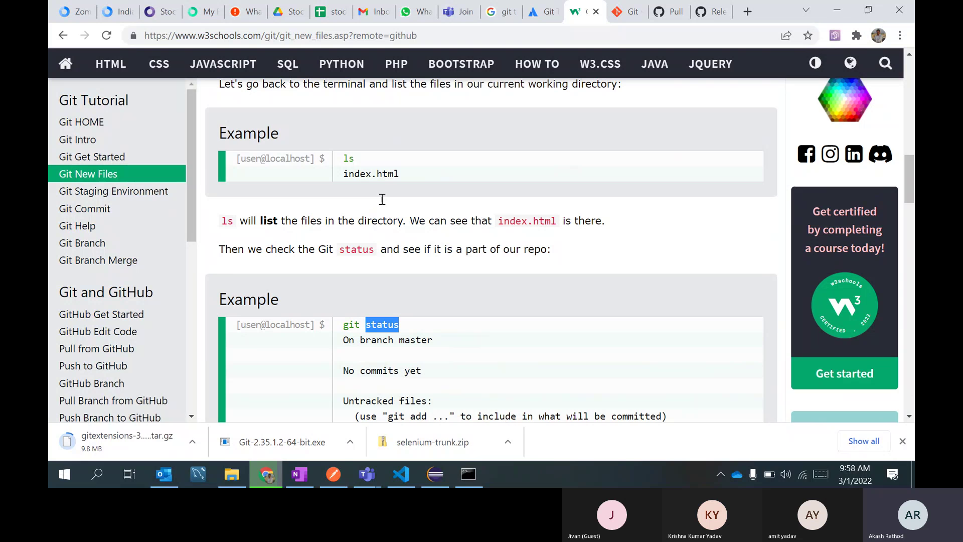
# Minimize Chrome to select the Git Extensions releases link in the notes, then restore W3Schools.
pyautogui.click(836, 10)
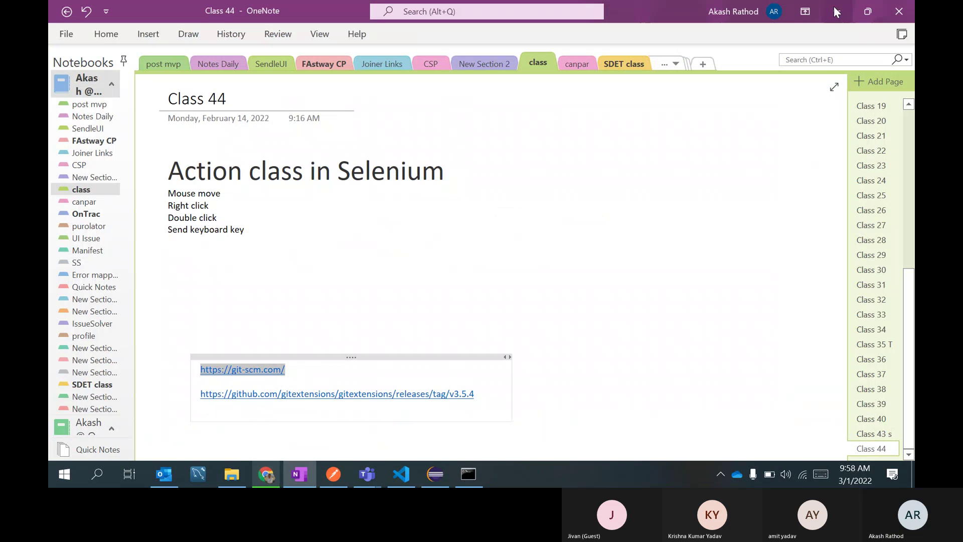
pyautogui.moveTo(476, 396); pyautogui.dragTo(203, 397)
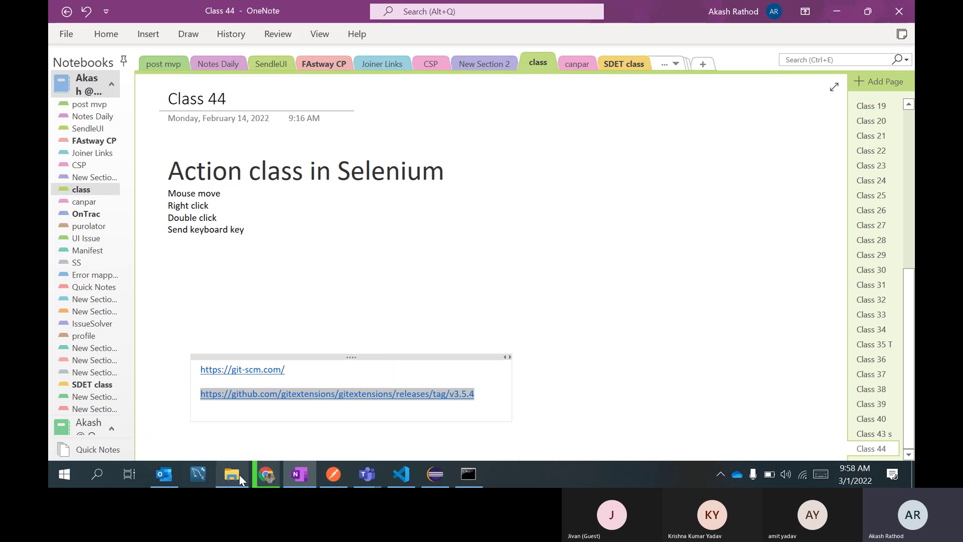
pyautogui.click(271, 471)
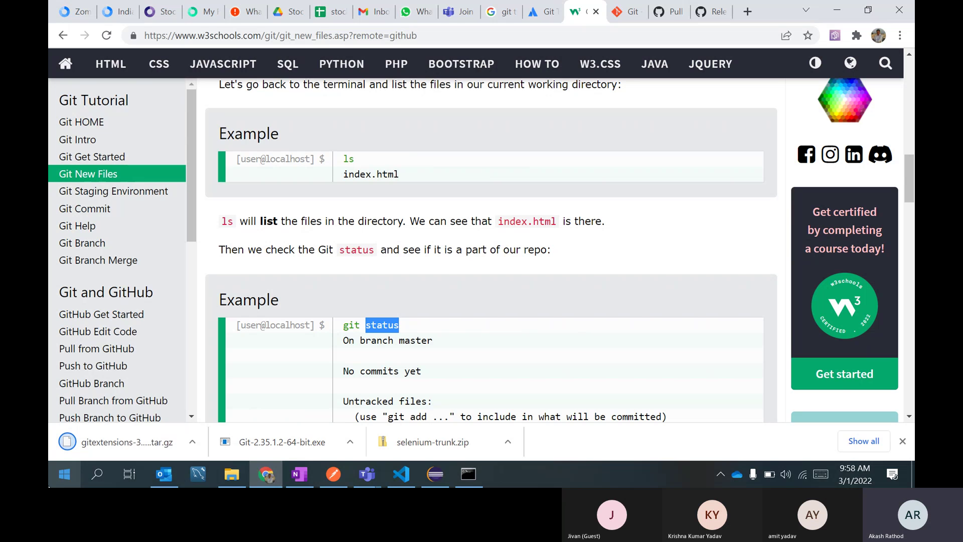
pyautogui.click(64, 474)
# Launch Git Extensions and Git Bash from a Start menu search for 'git'.
pyautogui.write('git')
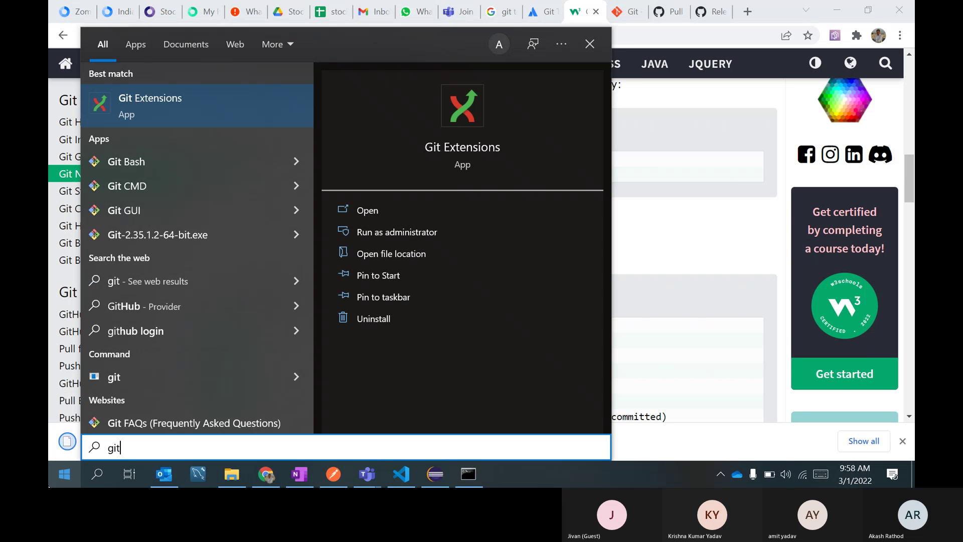
pyautogui.press('Return')
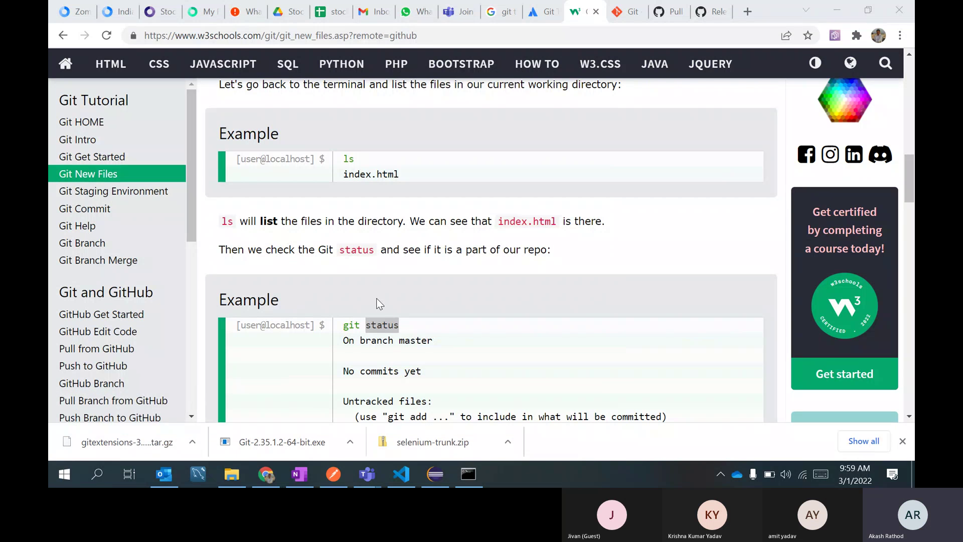
pyautogui.press('super')
pyautogui.write('git')
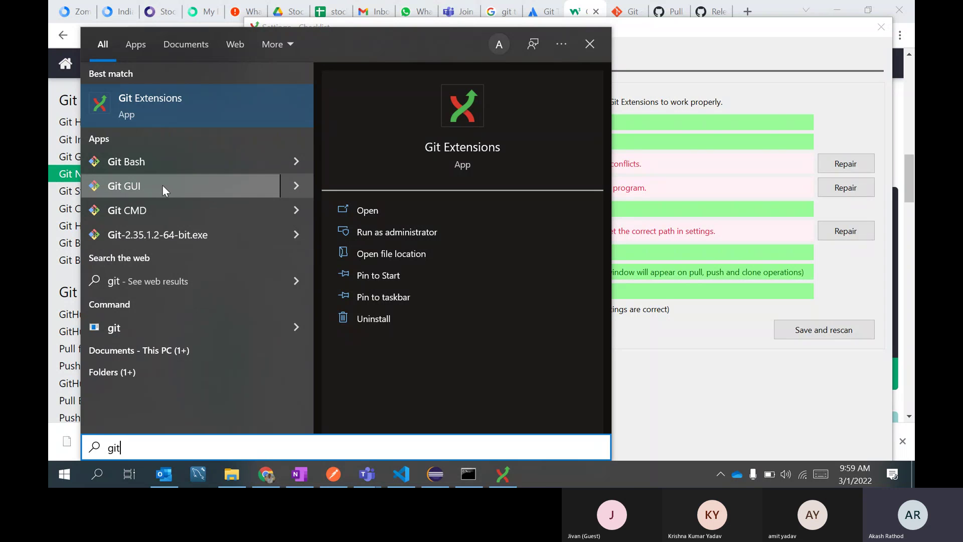
pyautogui.click(148, 164)
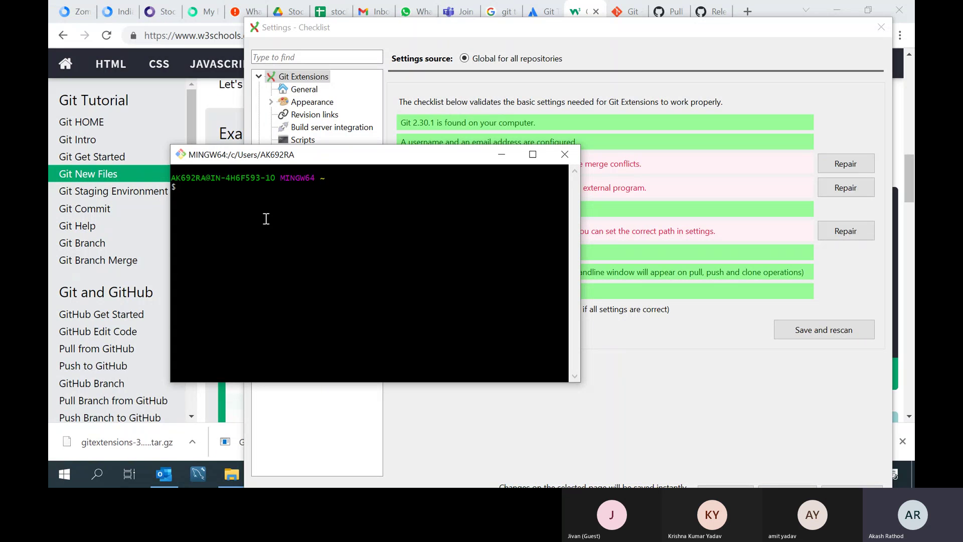
# Run git status in Git Bash, getting 'not a git repository', then minimize the terminal.
pyautogui.write('git status')
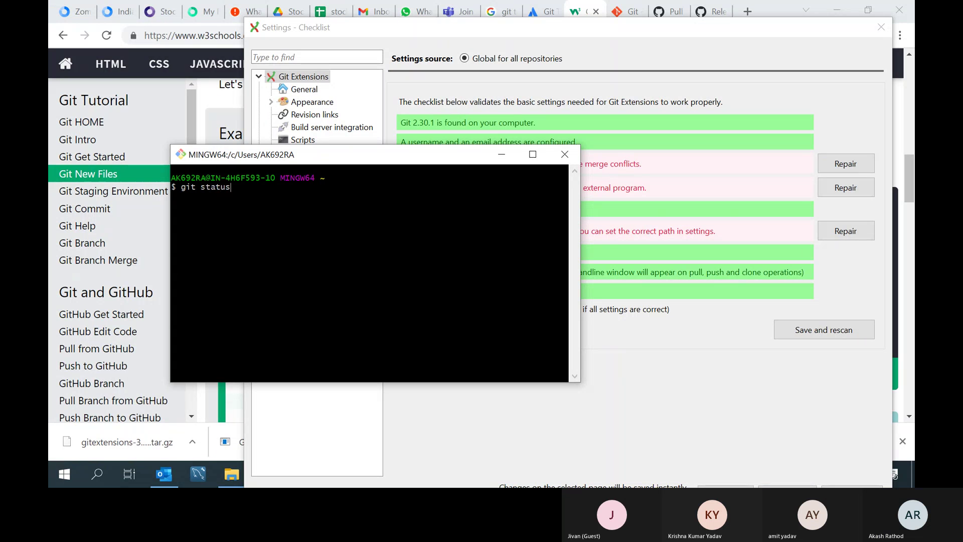
pyautogui.press('Return')
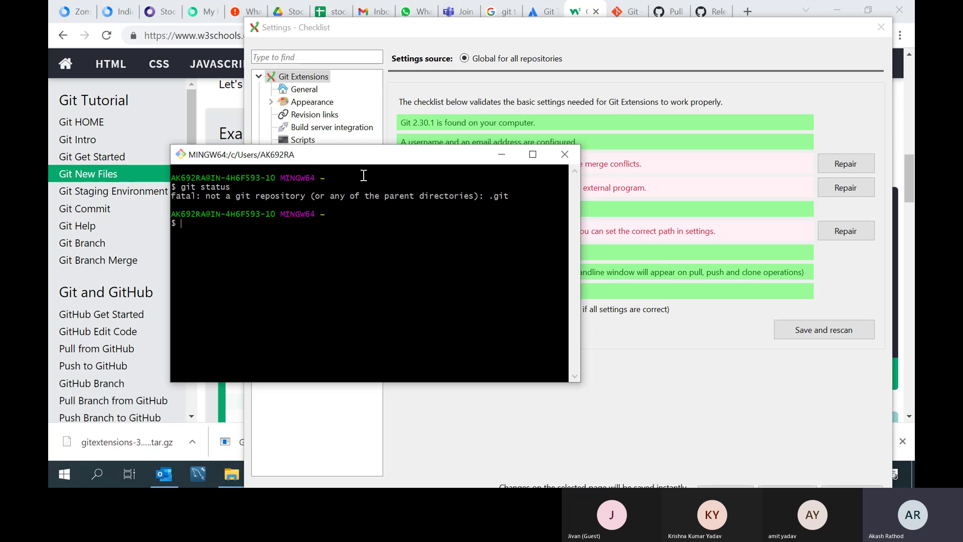
pyautogui.click(501, 155)
# Move the Settings Checklist into view and confirm where Git was found.
pyautogui.moveTo(745, 38); pyautogui.dragTo(629, 128)
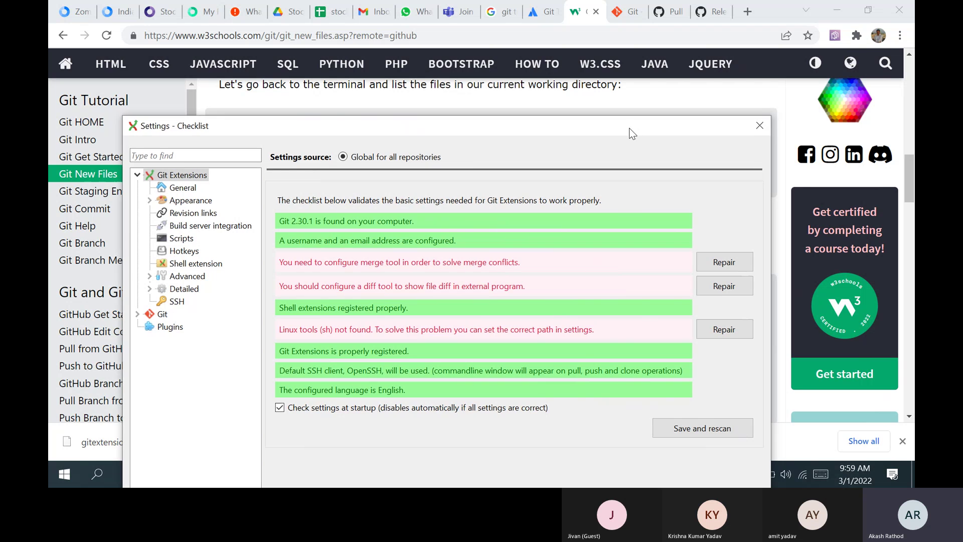
pyautogui.moveTo(358, 131); pyautogui.dragTo(343, 73)
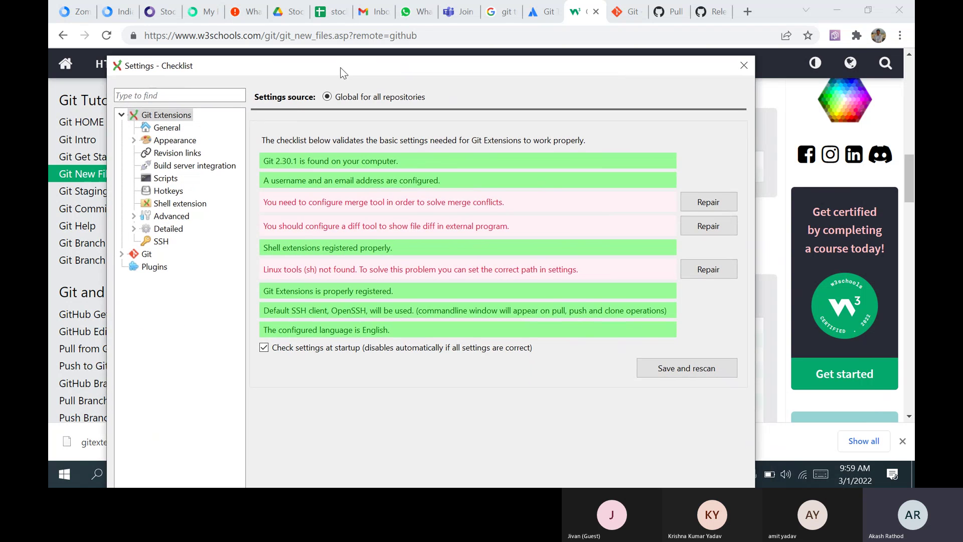
pyautogui.click(334, 163)
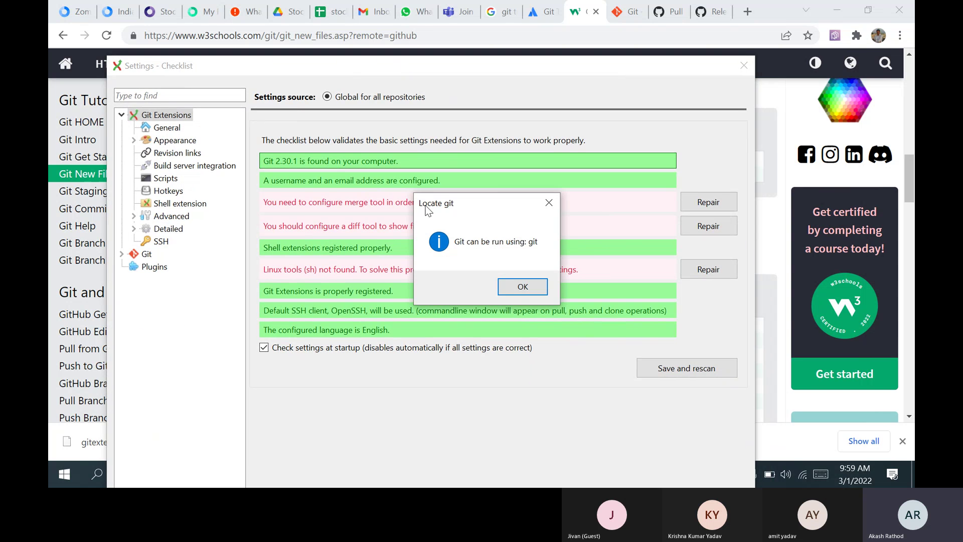
pyautogui.click(542, 289)
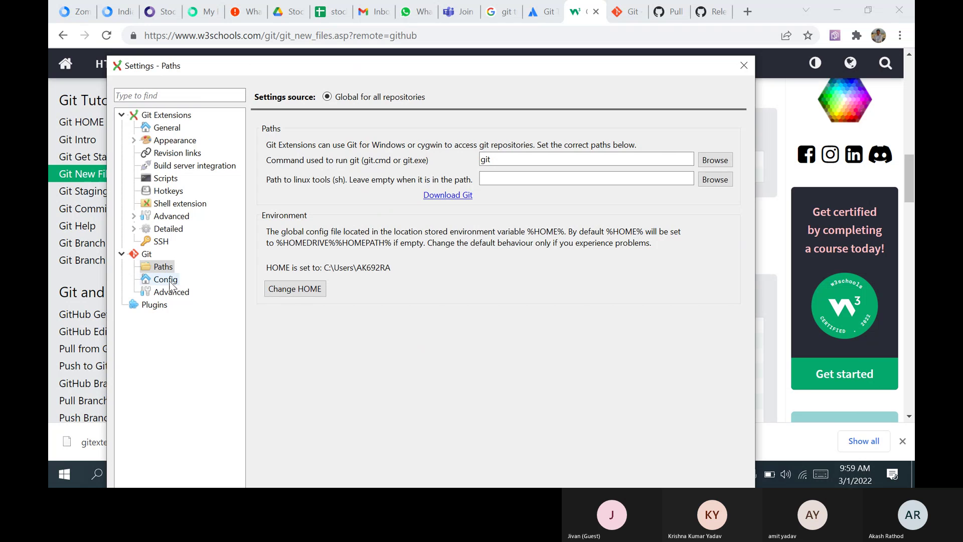
# Browse the Git config, advanced, Plugins, General, Appearance, Revision links, Scripts and Hotkeys pages.
pyautogui.click(173, 293)
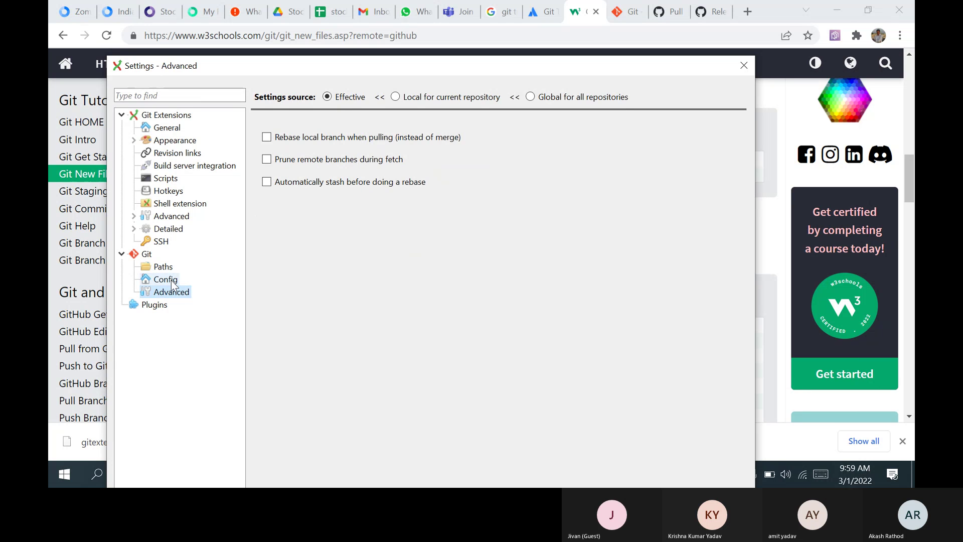
pyautogui.click(169, 279)
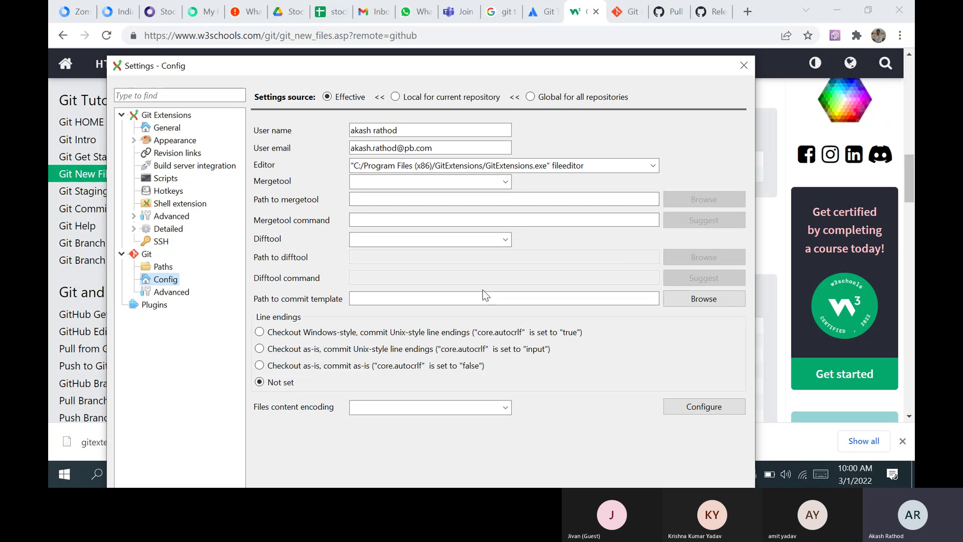
pyautogui.click(178, 291)
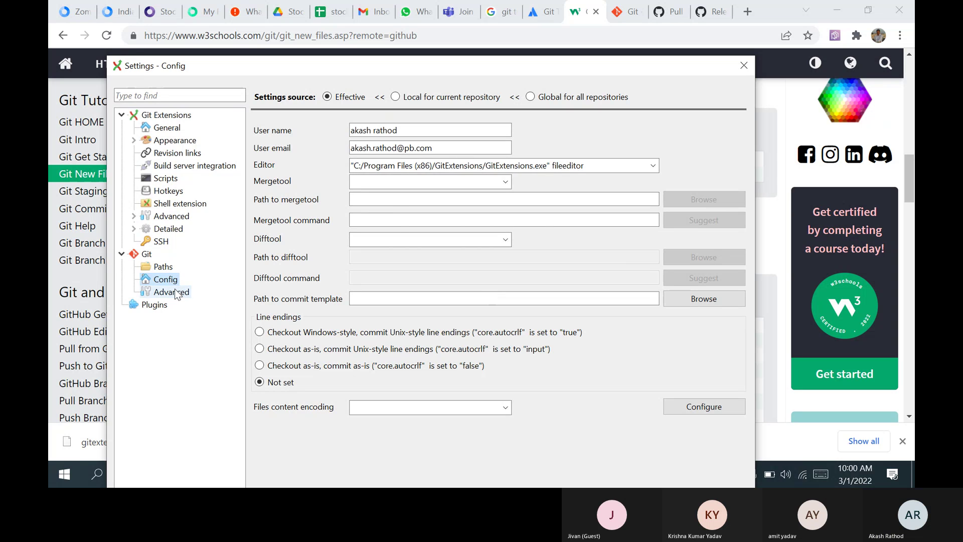
pyautogui.click(152, 306)
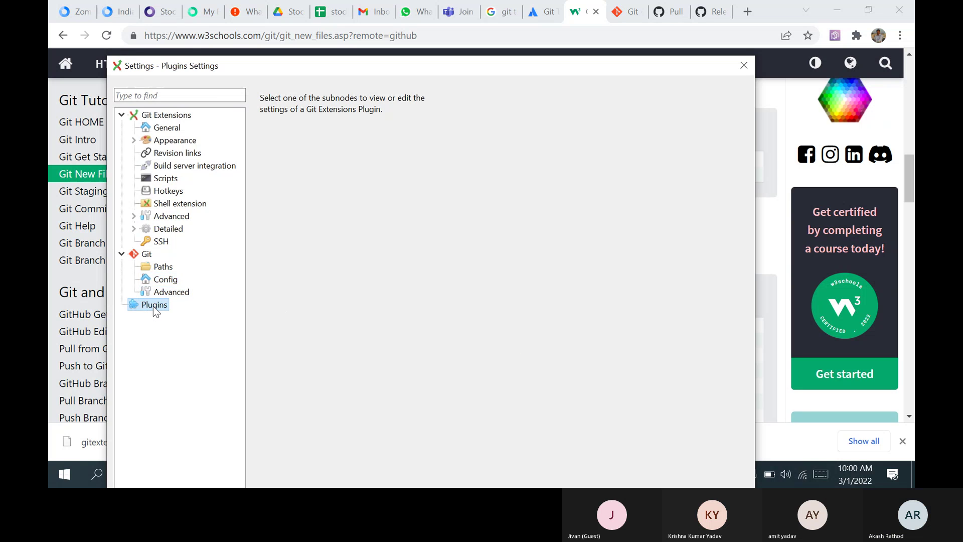
pyautogui.click(171, 129)
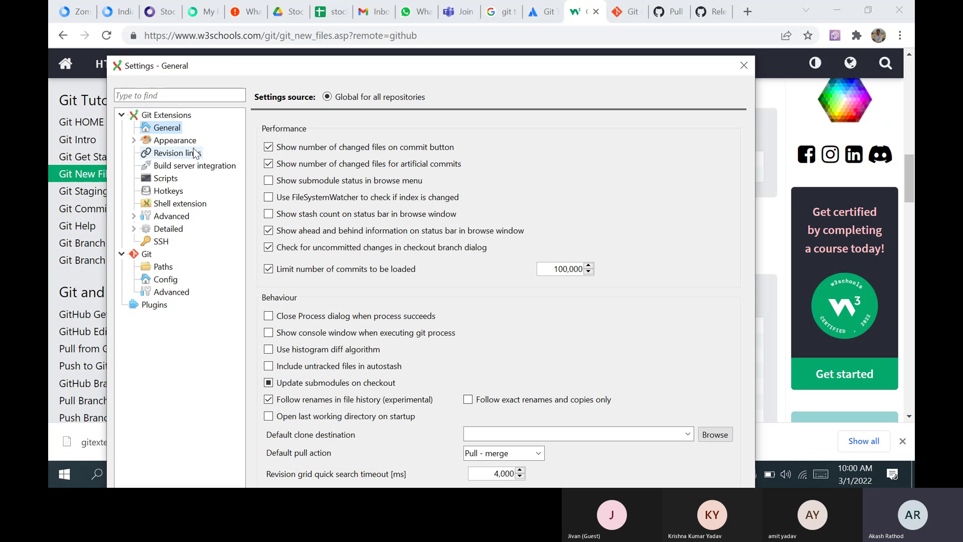
pyautogui.click(179, 142)
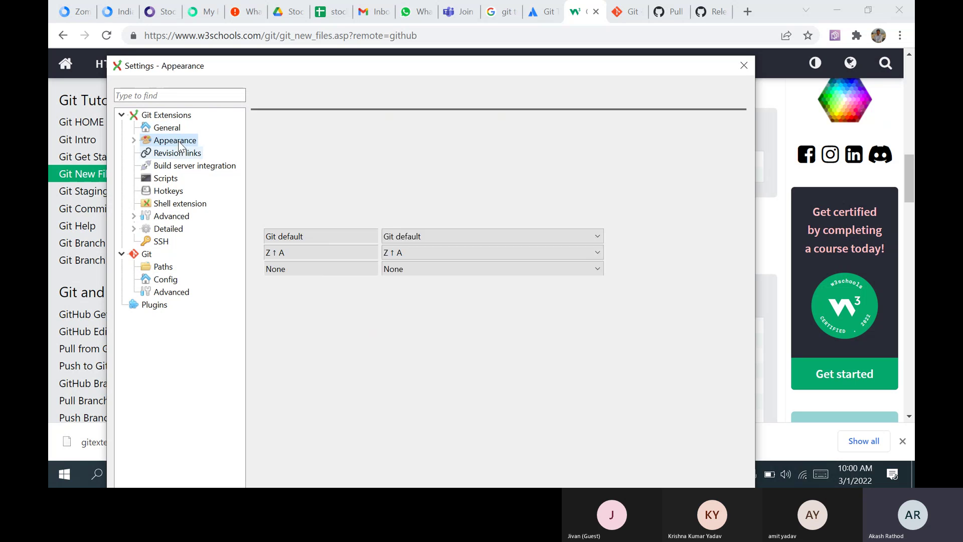
pyautogui.click(179, 153)
pyautogui.click(170, 179)
pyautogui.click(169, 192)
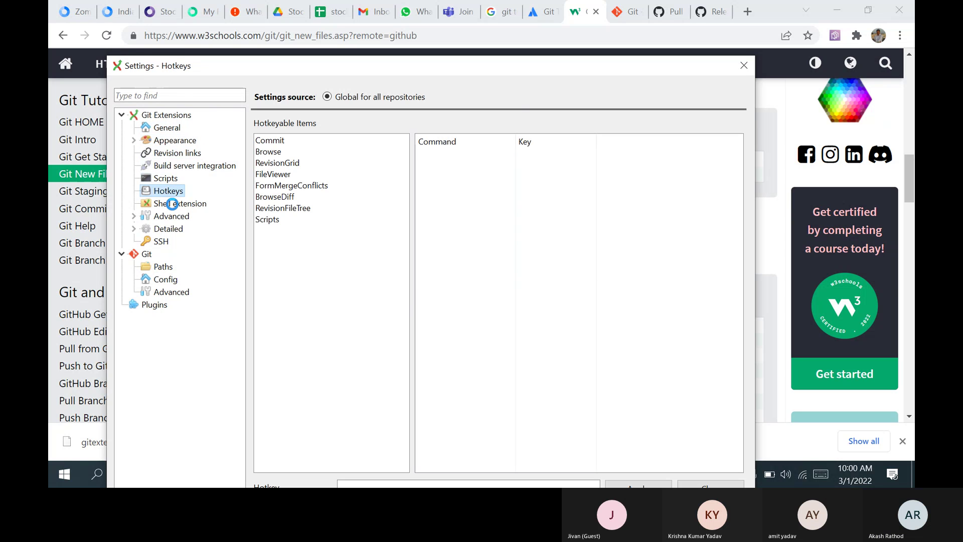
pyautogui.click(169, 217)
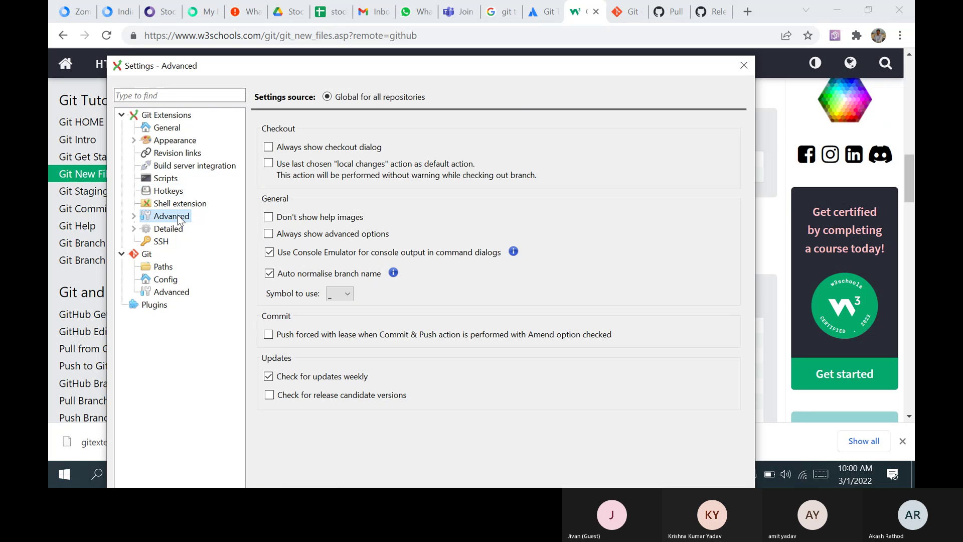
# Review the SSH, Detailed, Paths and Git config pages, then close Settings.
pyautogui.click(161, 242)
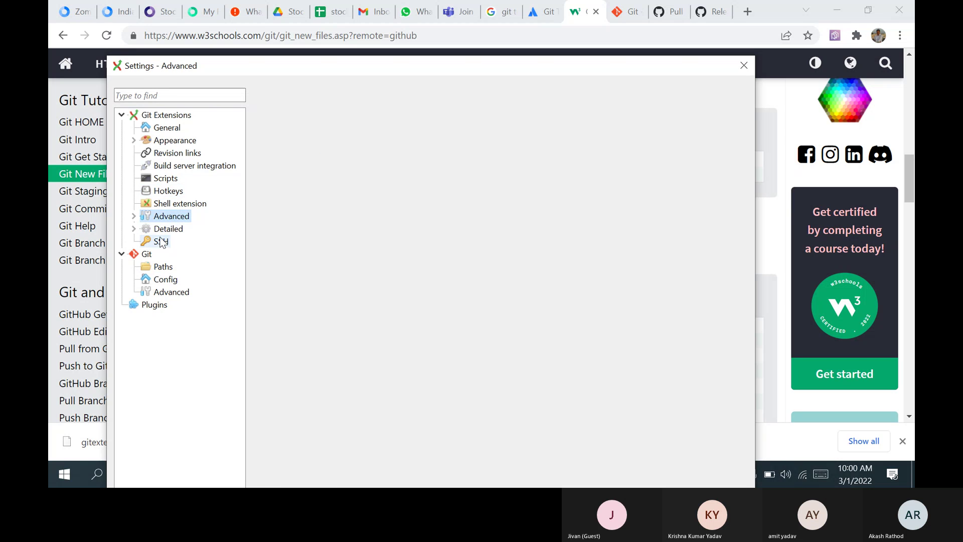
pyautogui.click(161, 232)
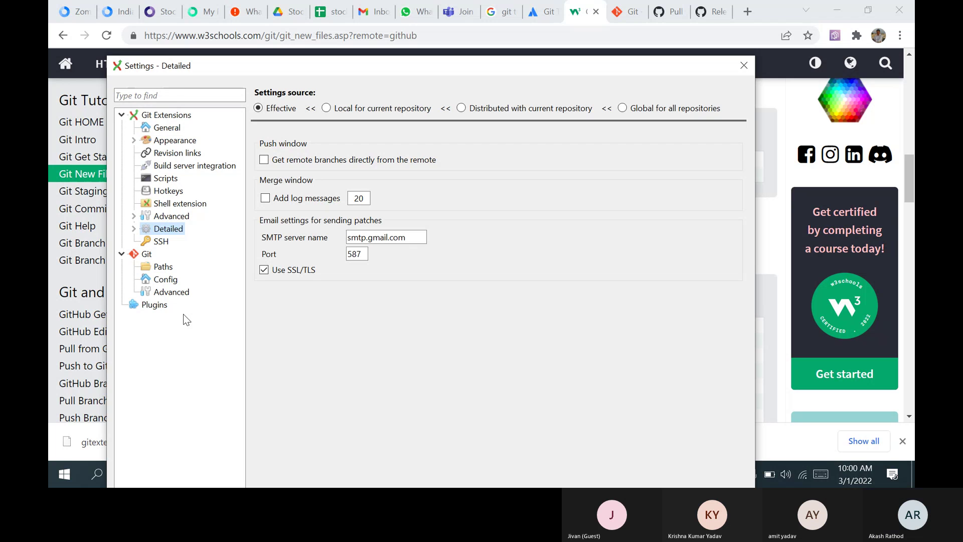
pyautogui.click(163, 269)
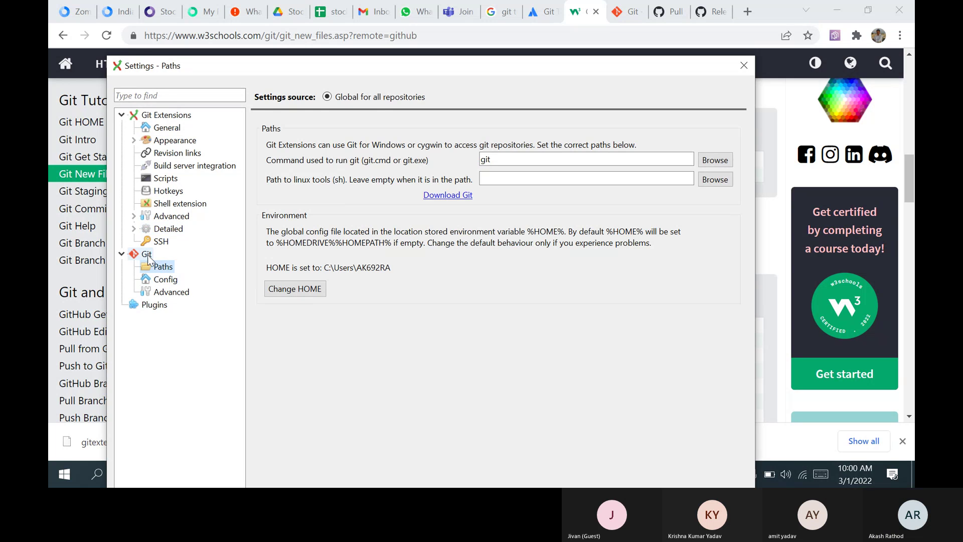
pyautogui.click(148, 255)
pyautogui.click(165, 280)
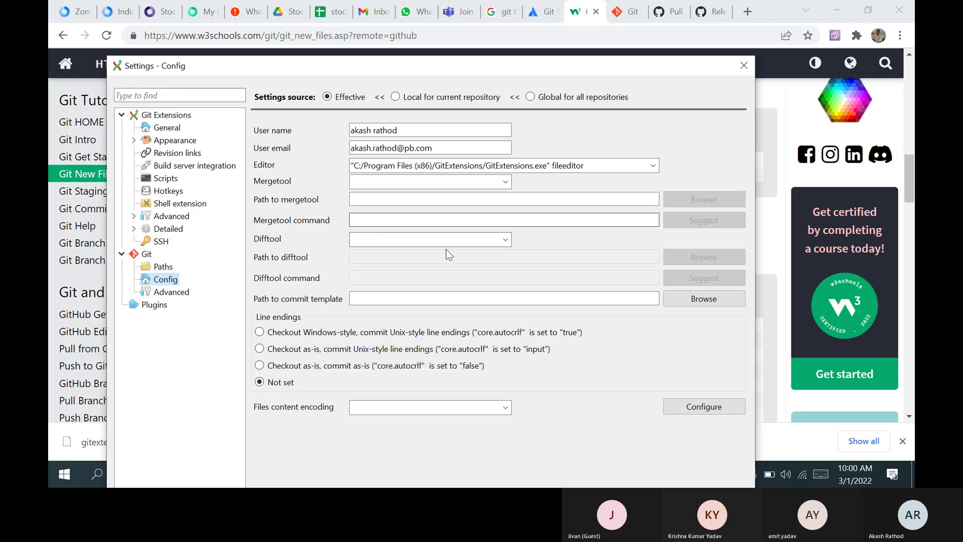
pyautogui.click(172, 292)
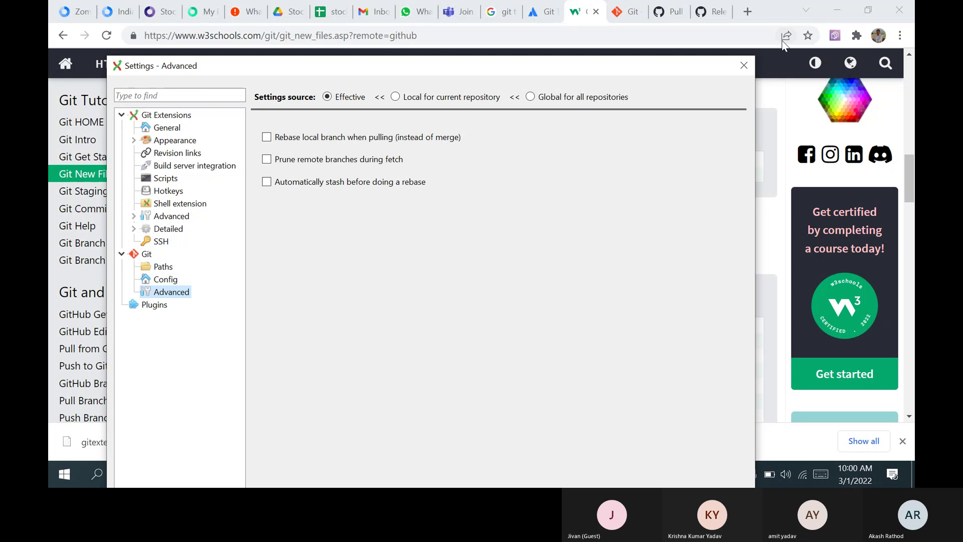
pyautogui.moveTo(663, 70); pyautogui.dragTo(674, 17)
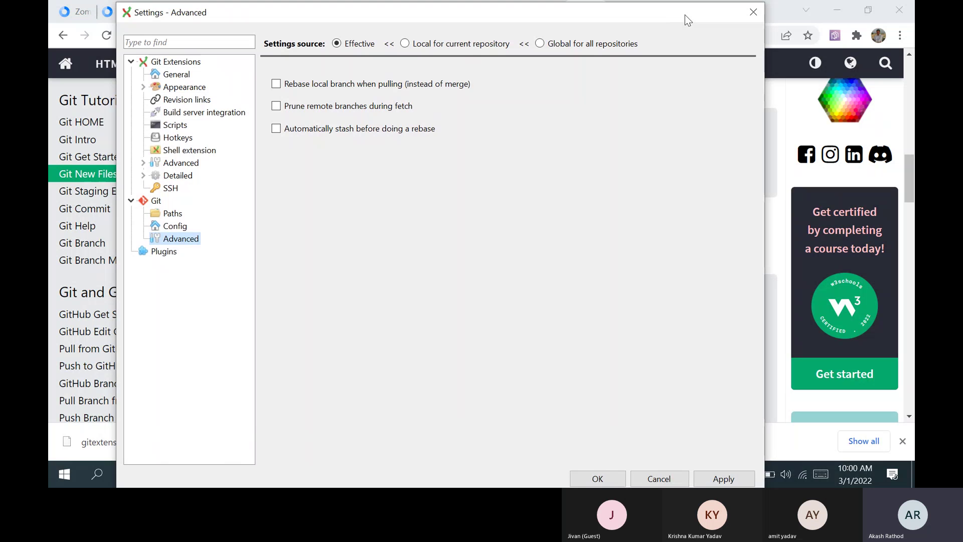
pyautogui.click(753, 13)
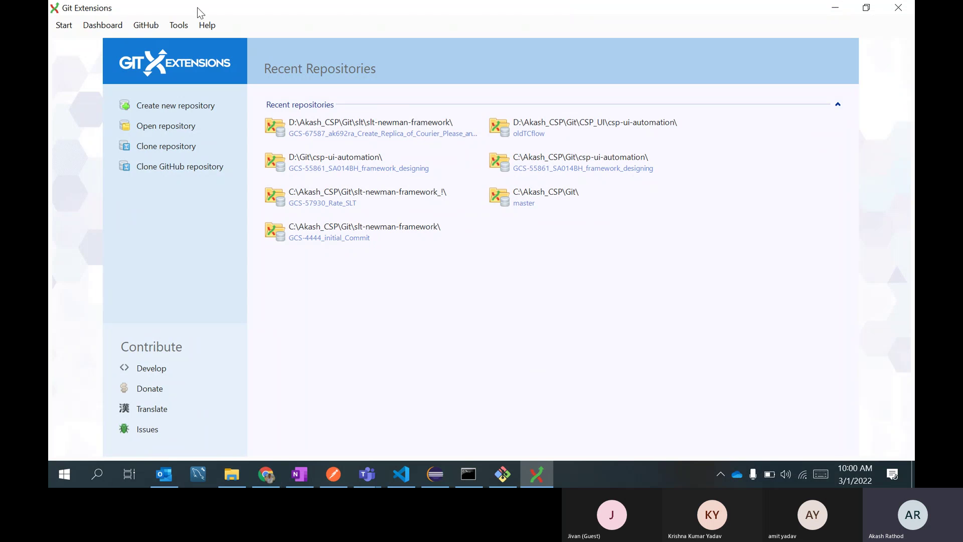
# Restore the dashboard to a smaller window and briefly view its recent repositories settings.
pyautogui.doubleClick(197, 7)
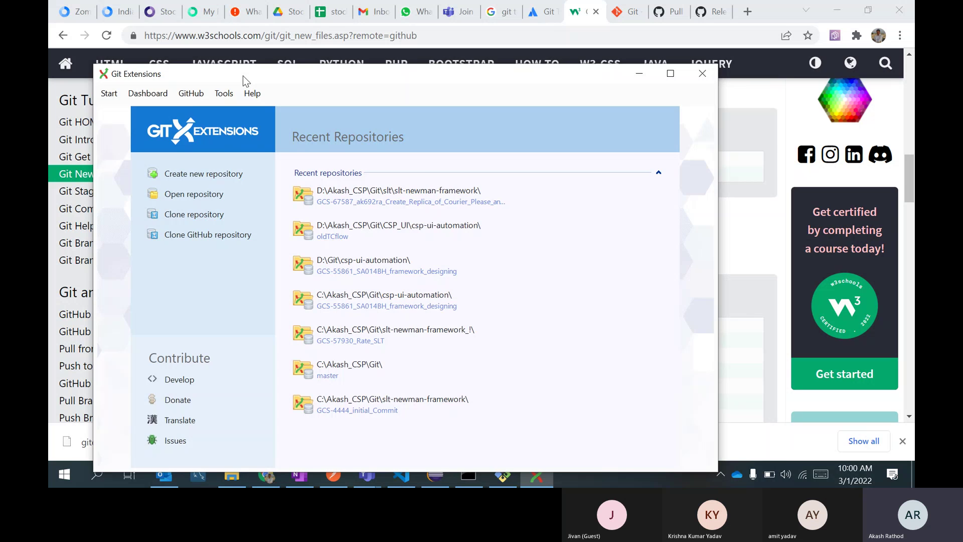
pyautogui.click(179, 79)
pyautogui.moveTo(206, 80)
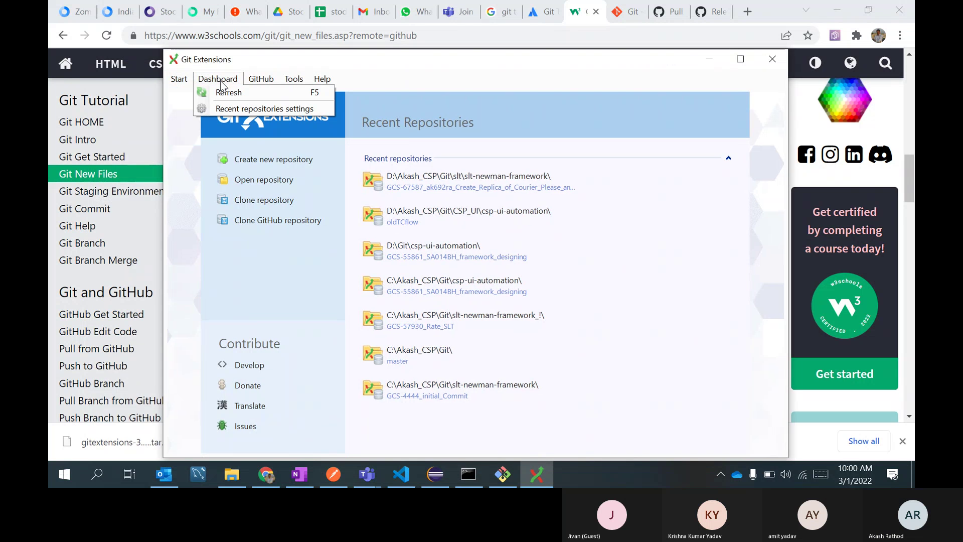
pyautogui.click(241, 108)
pyautogui.click(692, 132)
# Check the Start and Tools menus, open and close Git Extensions Settings, and reposition the window.
pyautogui.click(180, 81)
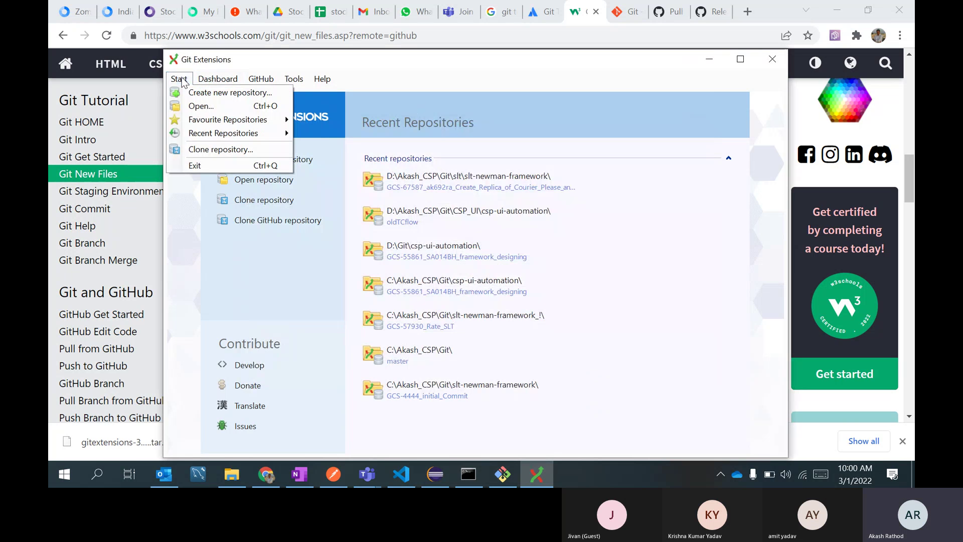
pyautogui.click(176, 149)
pyautogui.click(291, 79)
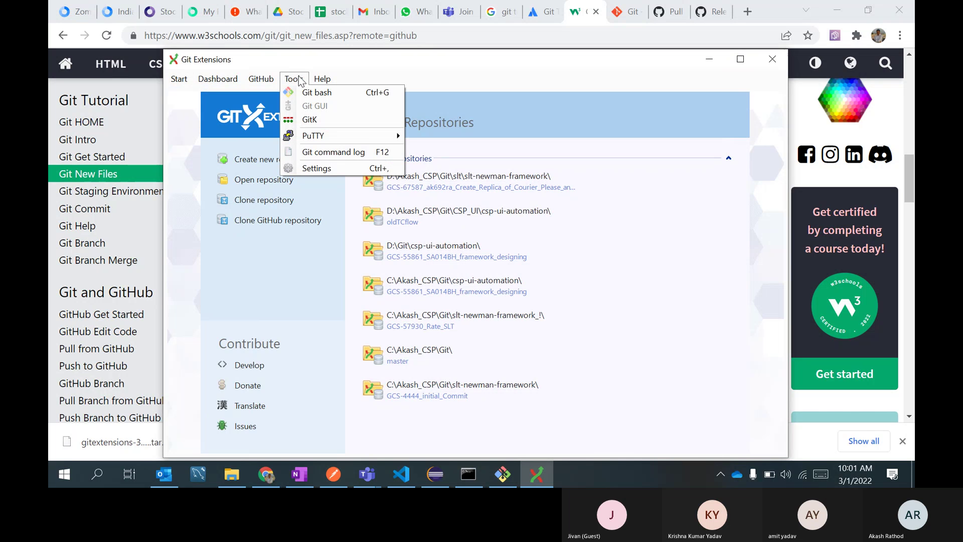
pyautogui.click(329, 169)
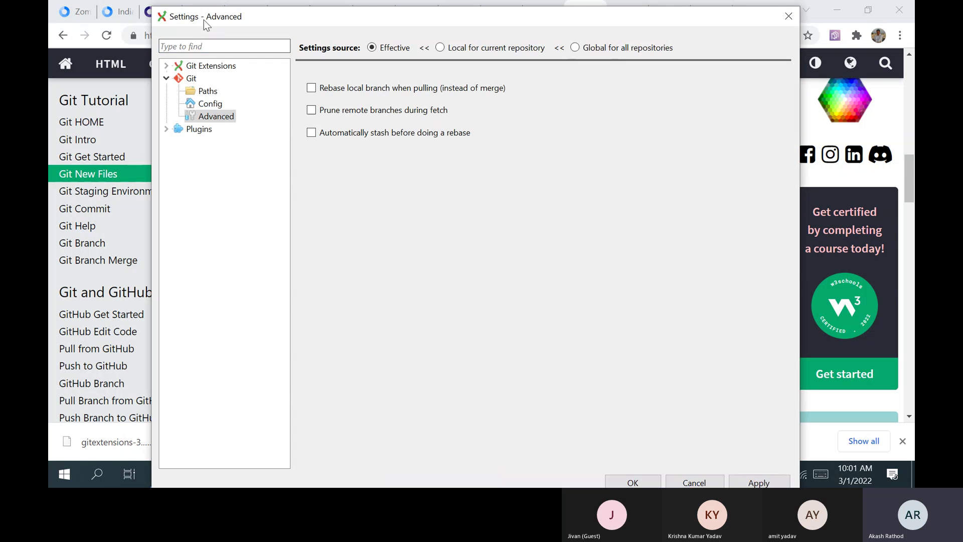
pyautogui.moveTo(203, 20); pyautogui.dragTo(198, 90)
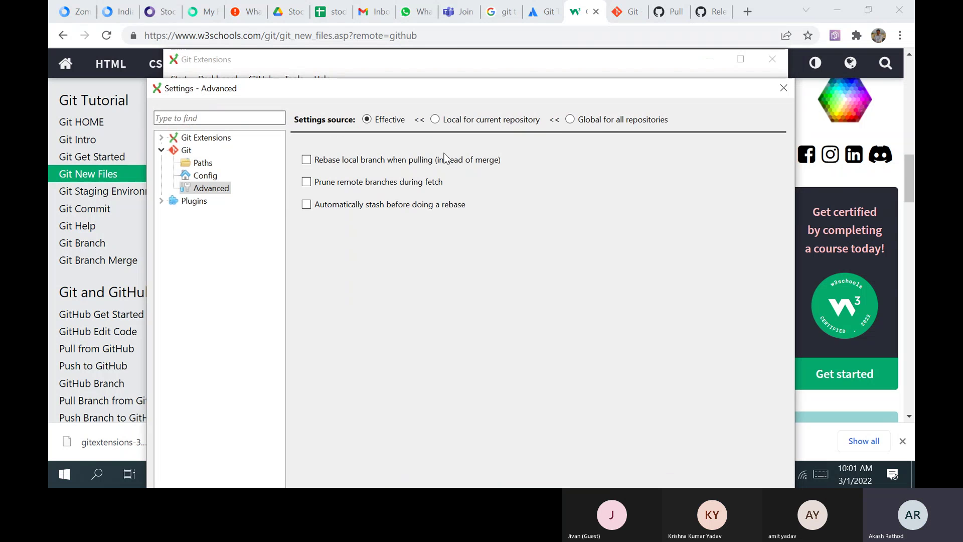
pyautogui.click(783, 89)
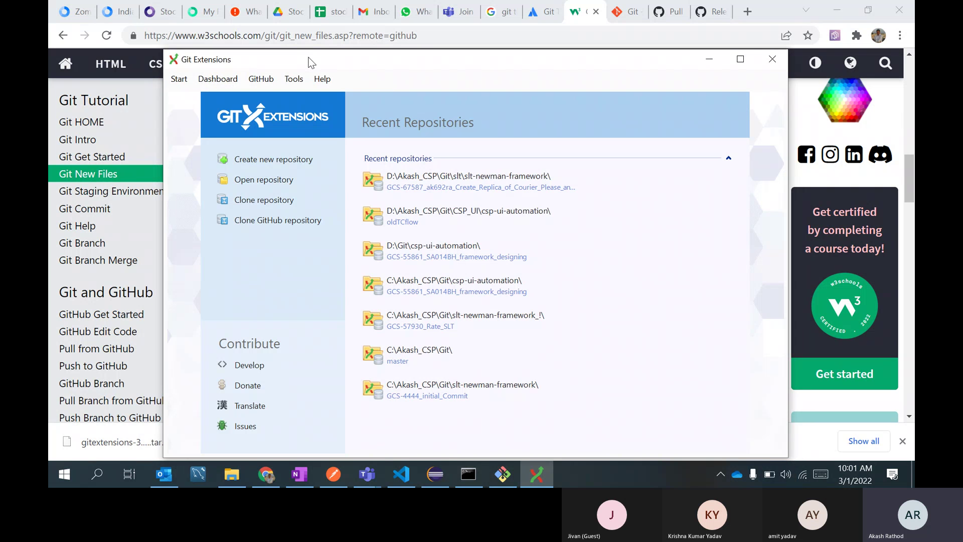
pyautogui.moveTo(309, 55); pyautogui.dragTo(303, 44)
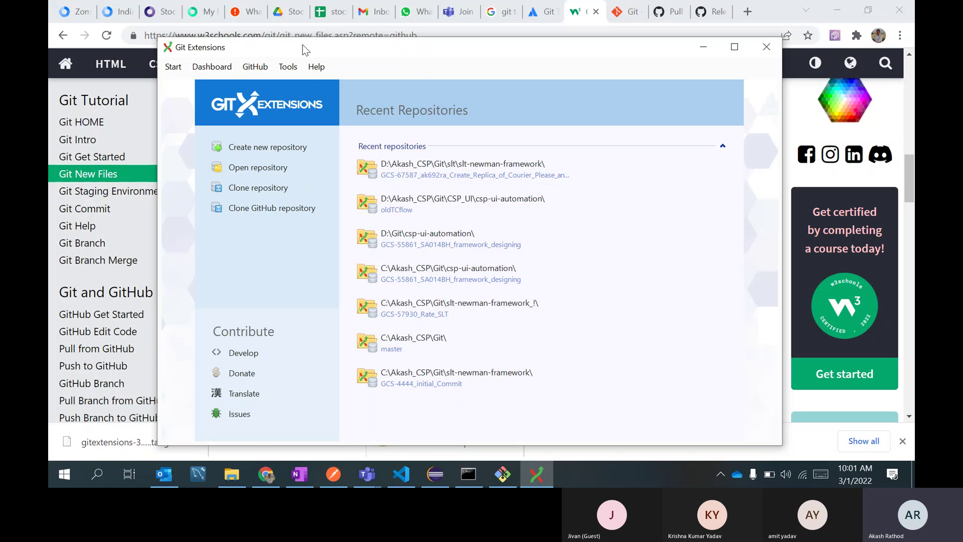
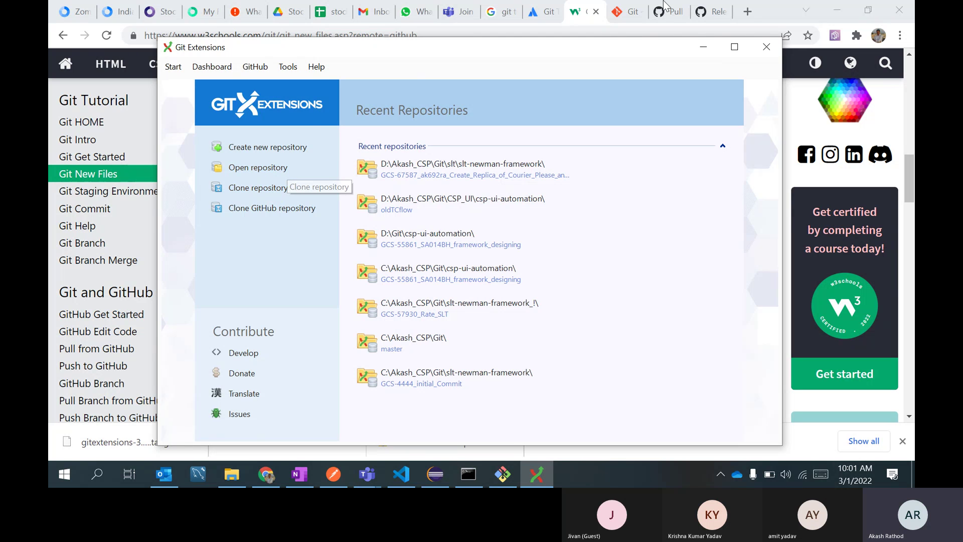
# Show the SeleniumHQ/selenium pull requests page in a maximized Chrome, then bring Git Extensions back in front.
pyautogui.click(774, 2)
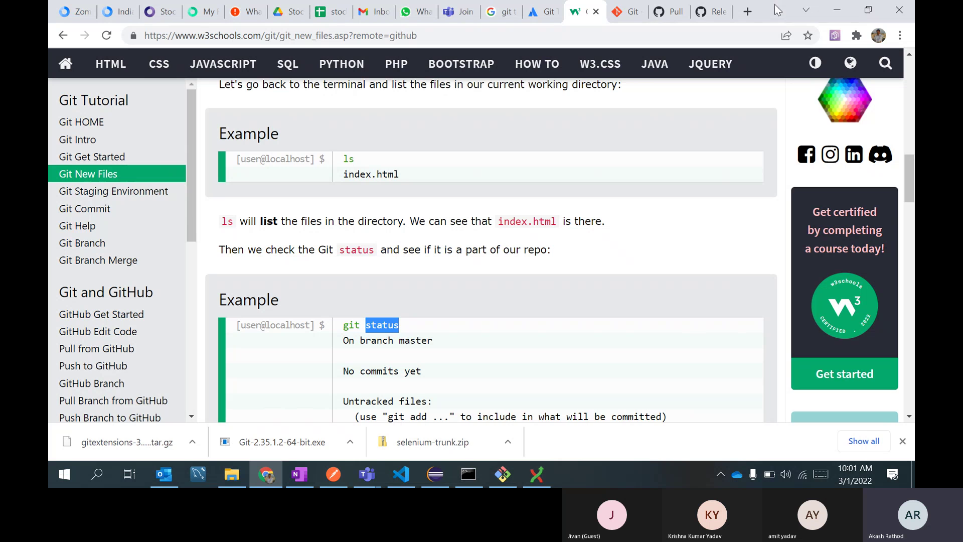
pyautogui.doubleClick(776, 9)
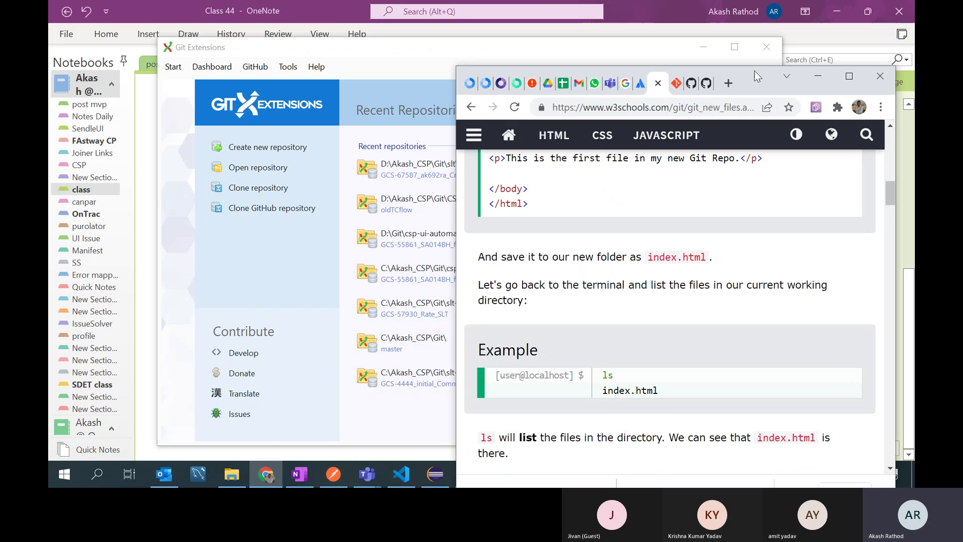
pyautogui.click(691, 82)
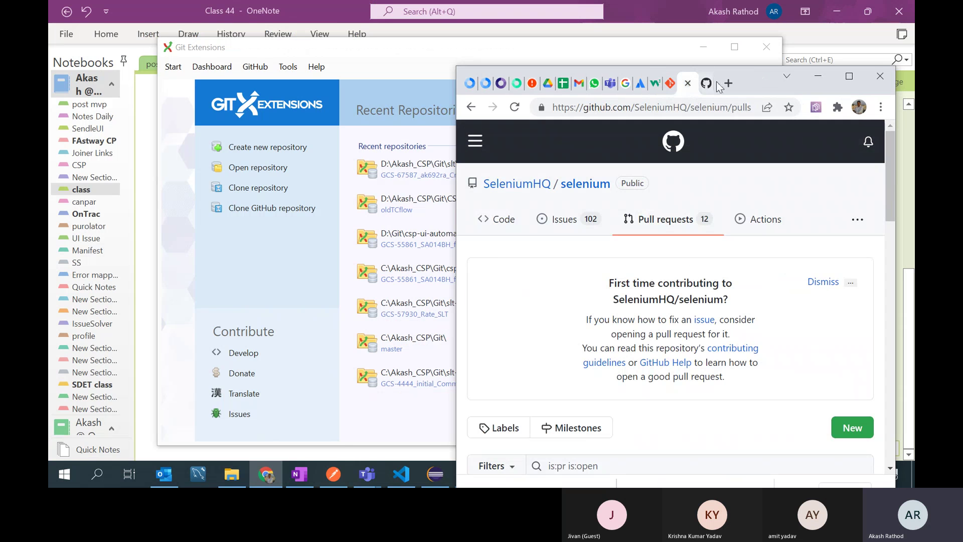
pyautogui.click(844, 85)
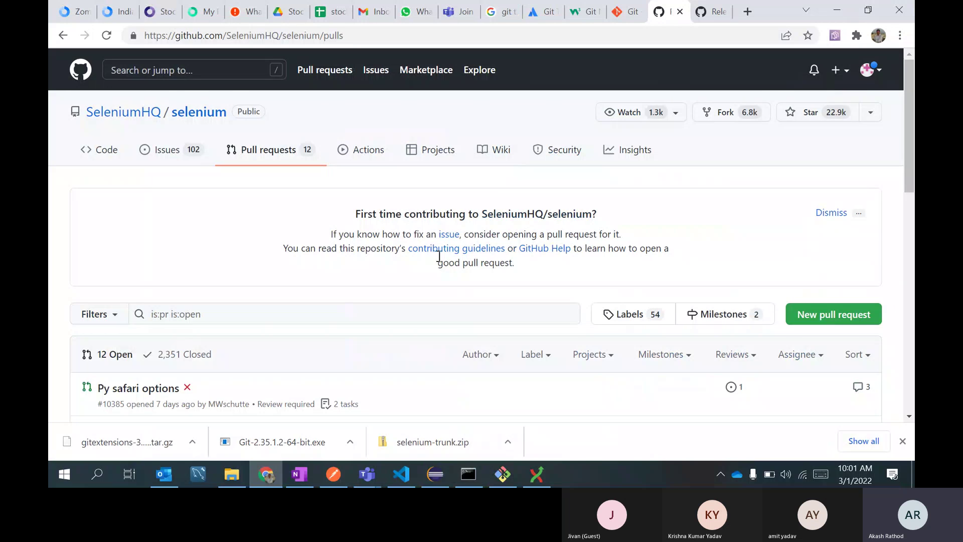
pyautogui.click(535, 477)
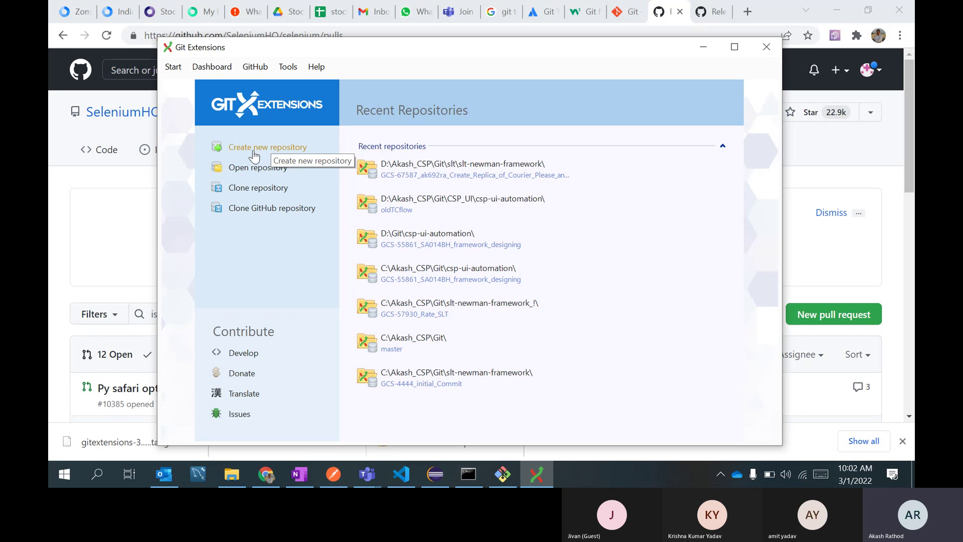
# Start a new repository and browse to the D:\my folder for its location.
pyautogui.click(291, 150)
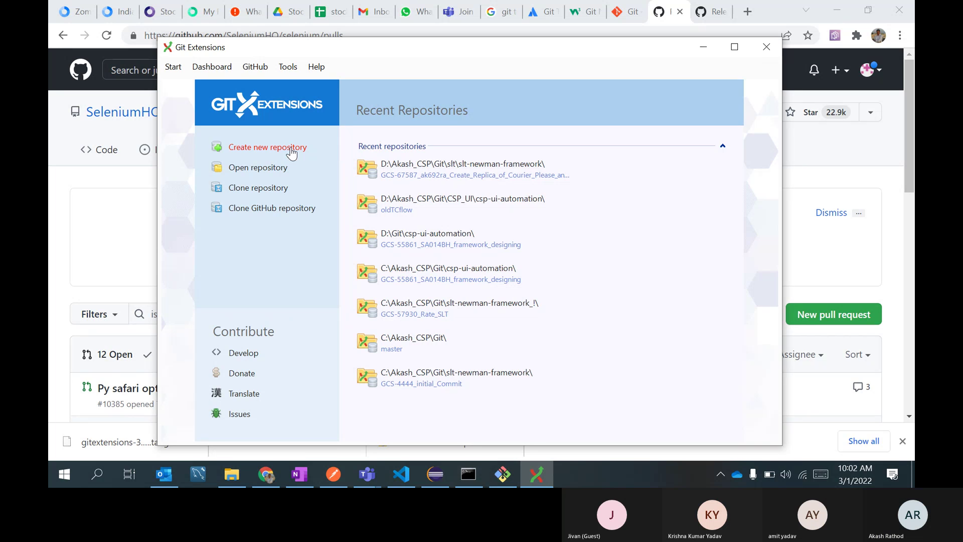
pyautogui.click(579, 208)
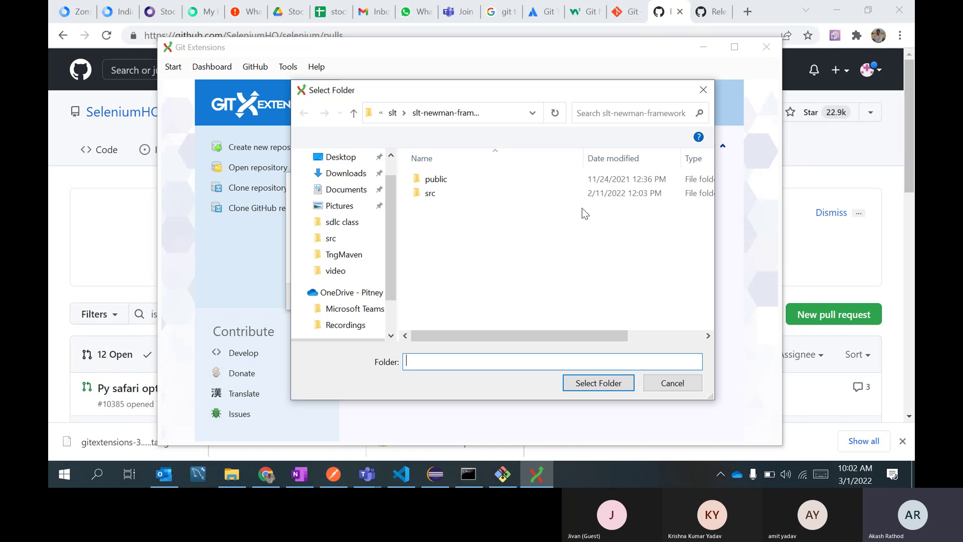
pyautogui.click(393, 112)
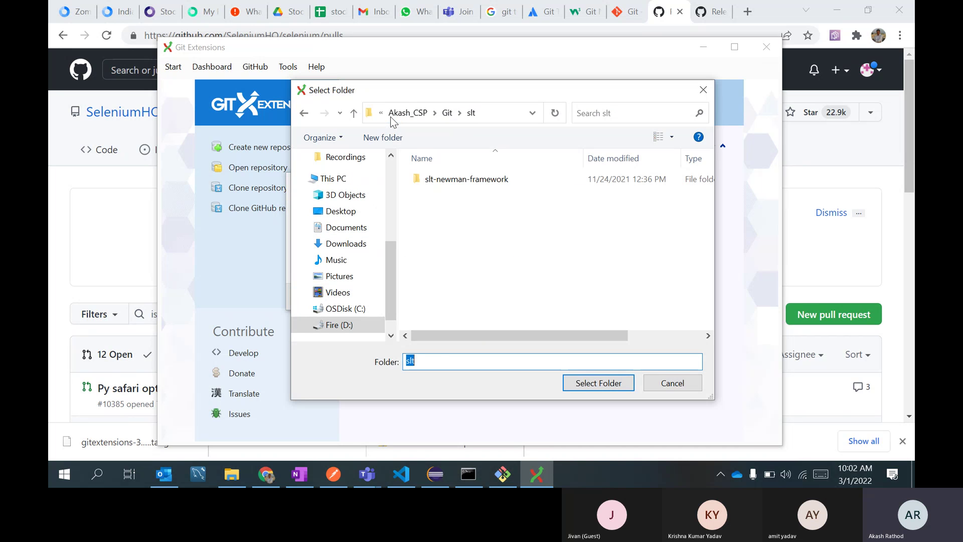
pyautogui.click(408, 114)
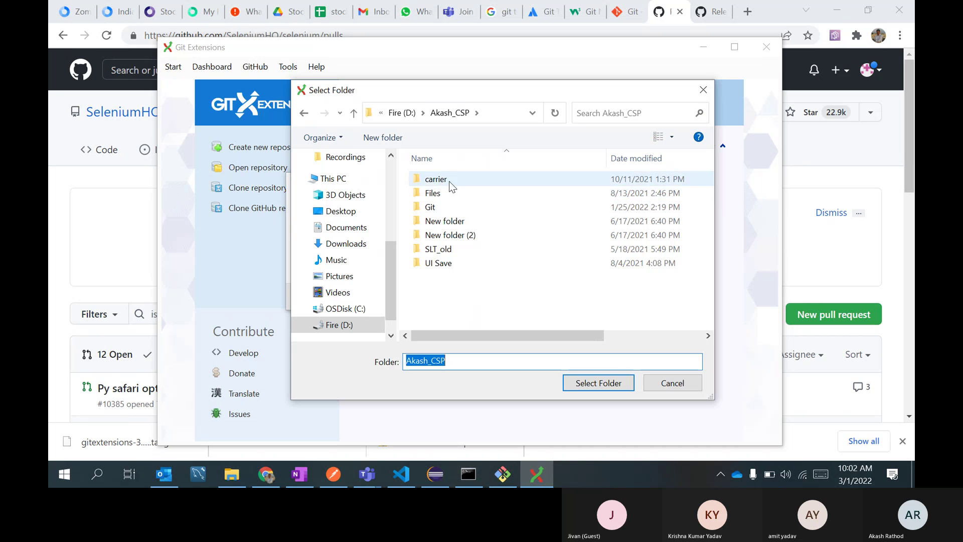
pyautogui.click(409, 113)
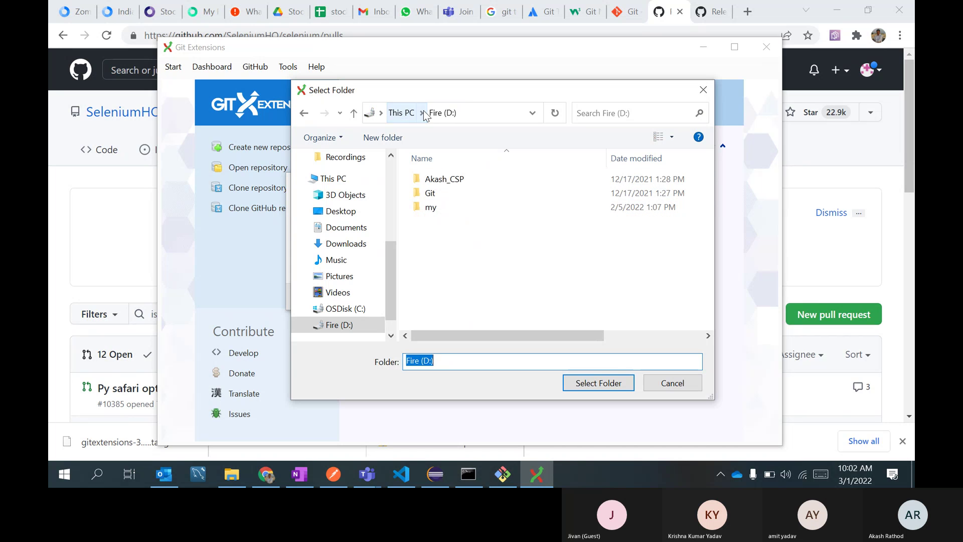
pyautogui.doubleClick(451, 206)
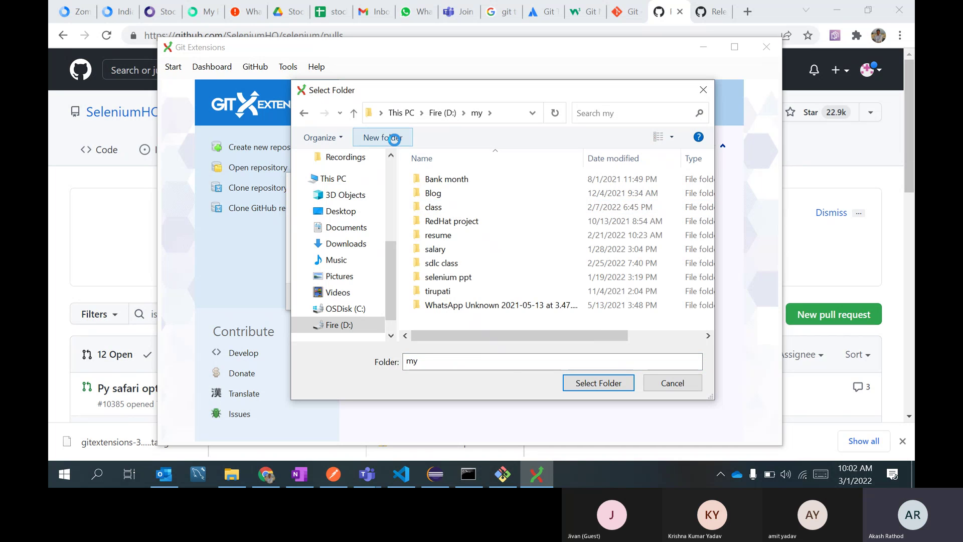
# Make a new GitClass folder in D:\my and select it as the repository directory.
pyautogui.click(396, 141)
pyautogui.write('G')
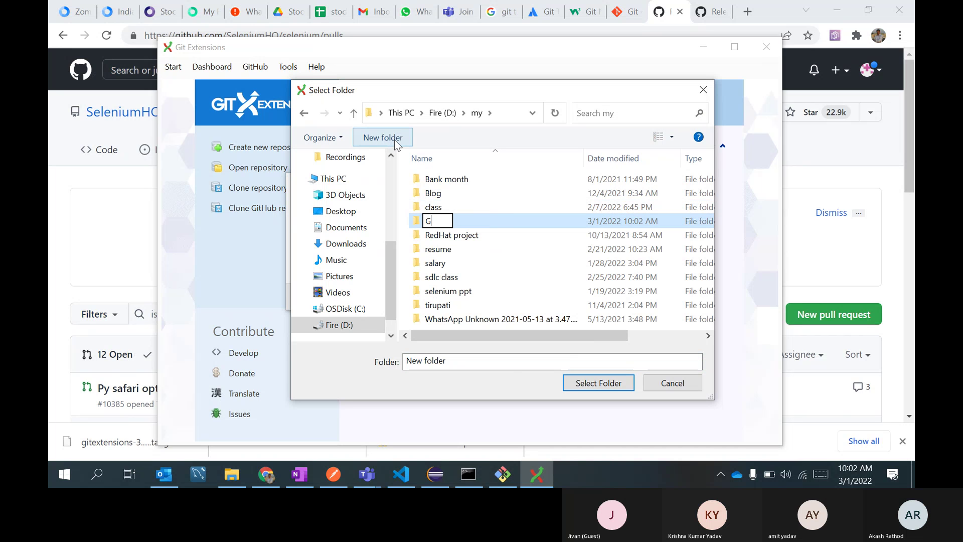
pyautogui.write('itClass')
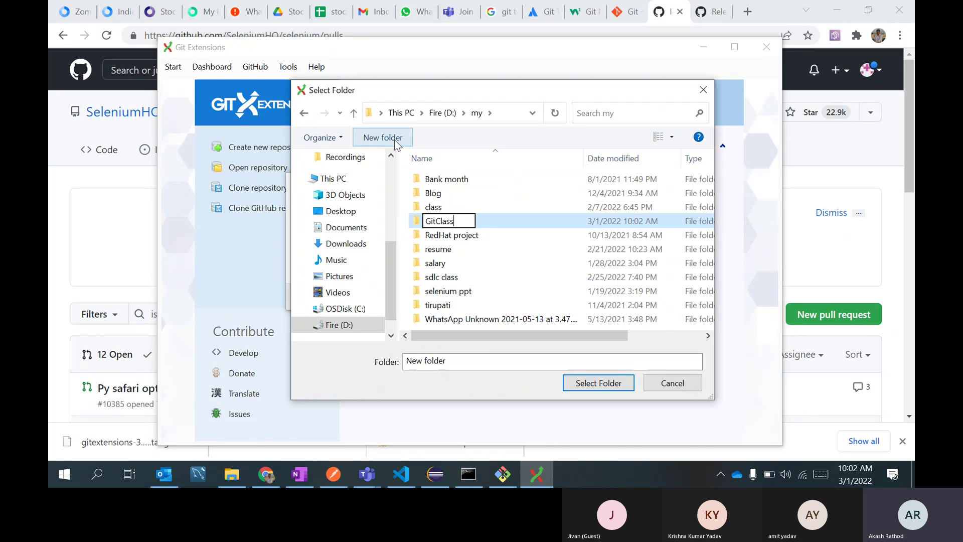
pyautogui.press('Return')
pyautogui.doubleClick(527, 224)
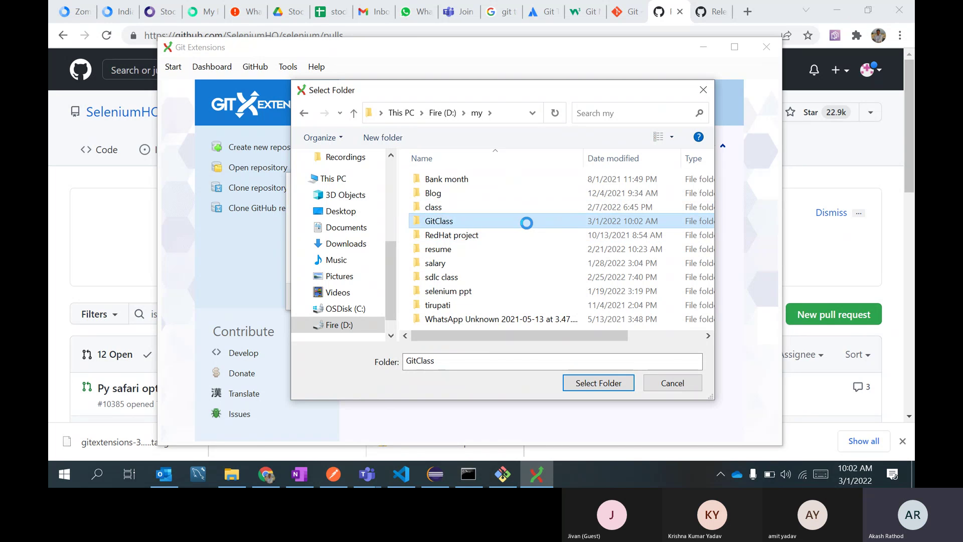
pyautogui.click(589, 382)
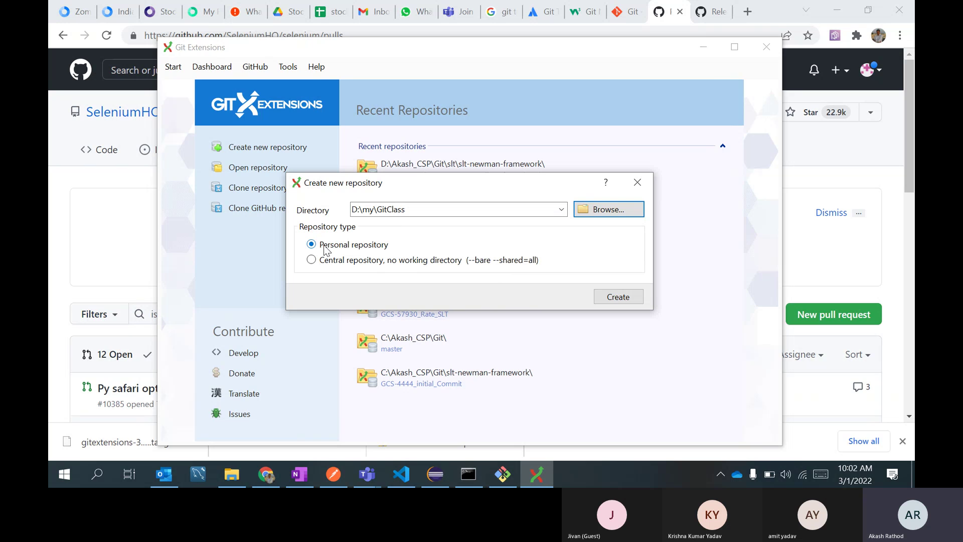
# Initialize the empty Git repository in D:\my\GitClass and acknowledge the confirmation message.
pyautogui.click(611, 298)
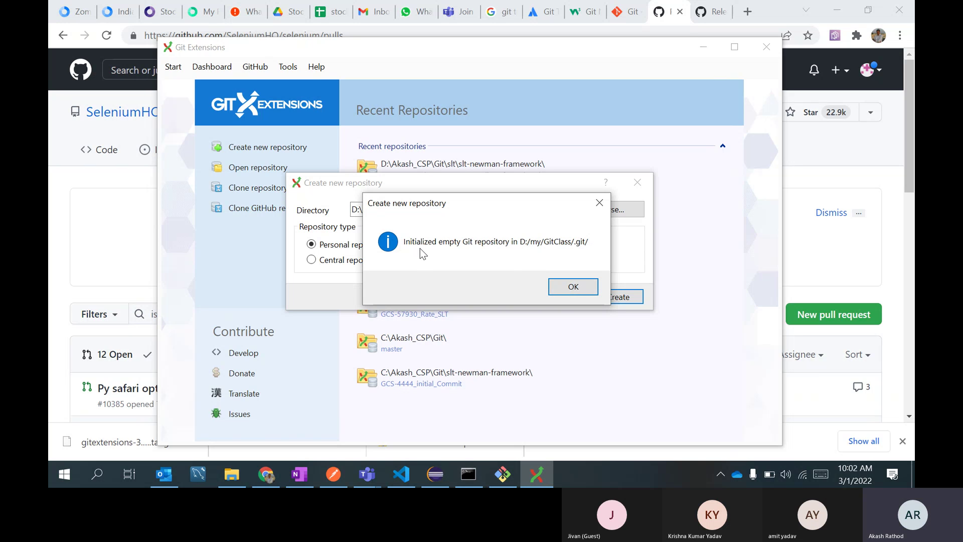
pyautogui.click(573, 286)
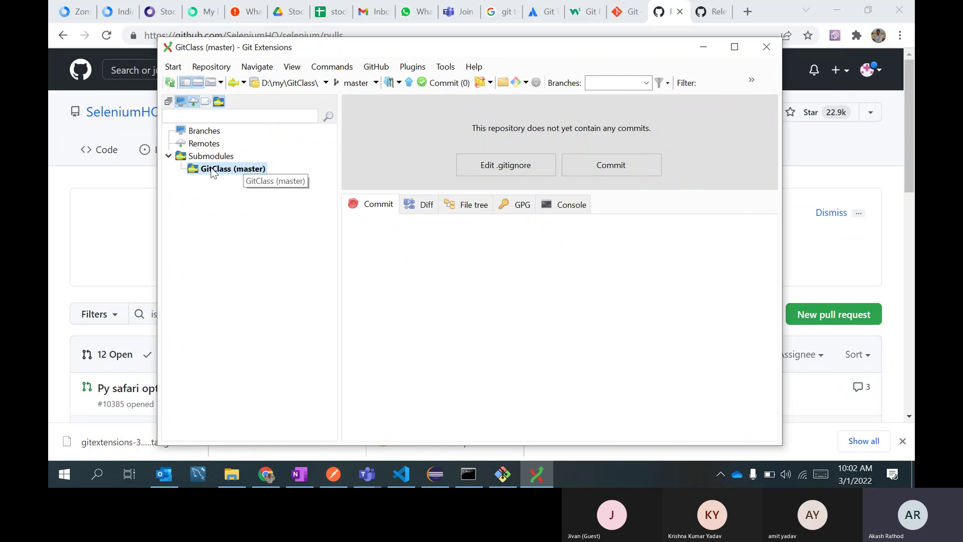
# Open File Explorer at D:\my and look inside the new, empty GitClass folder.
pyautogui.click(239, 483)
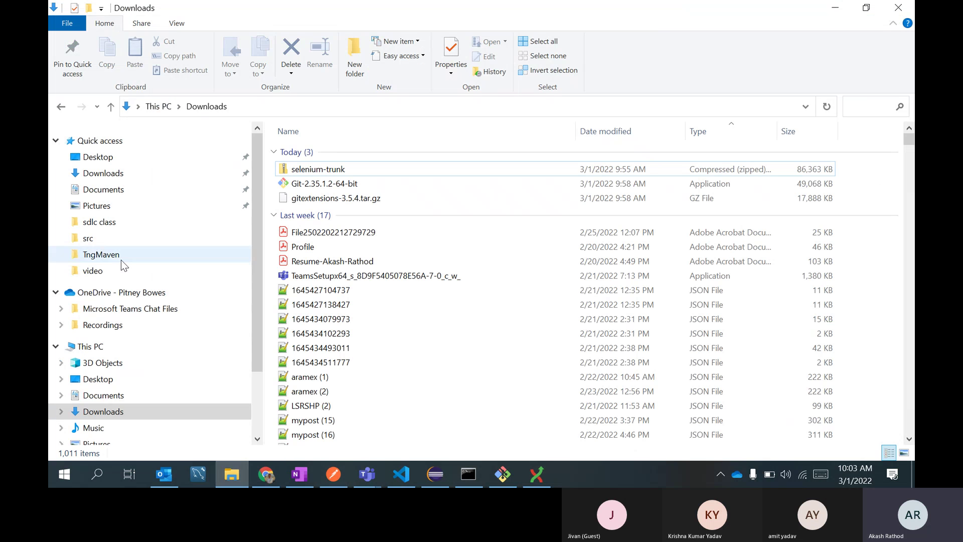
pyautogui.click(103, 346)
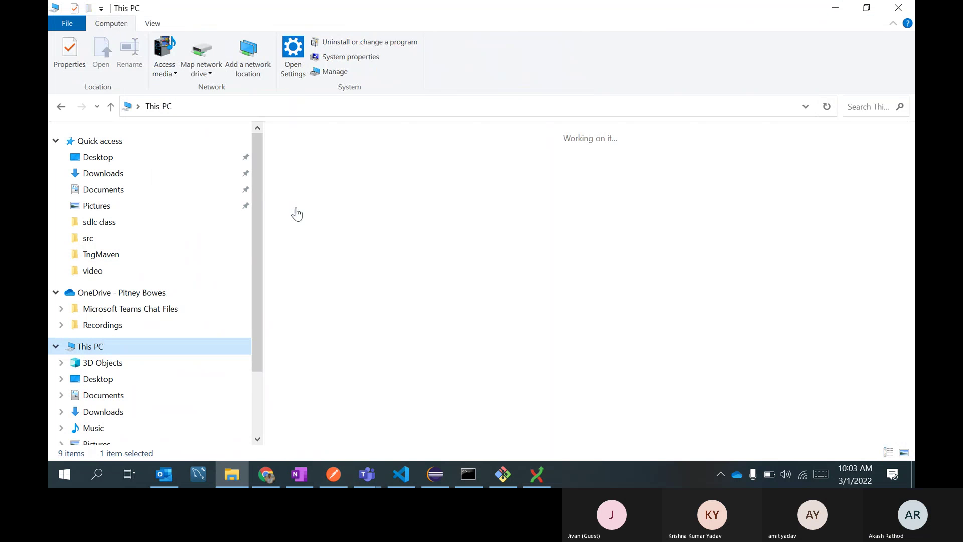
pyautogui.click(489, 308)
pyautogui.doubleClick(491, 308)
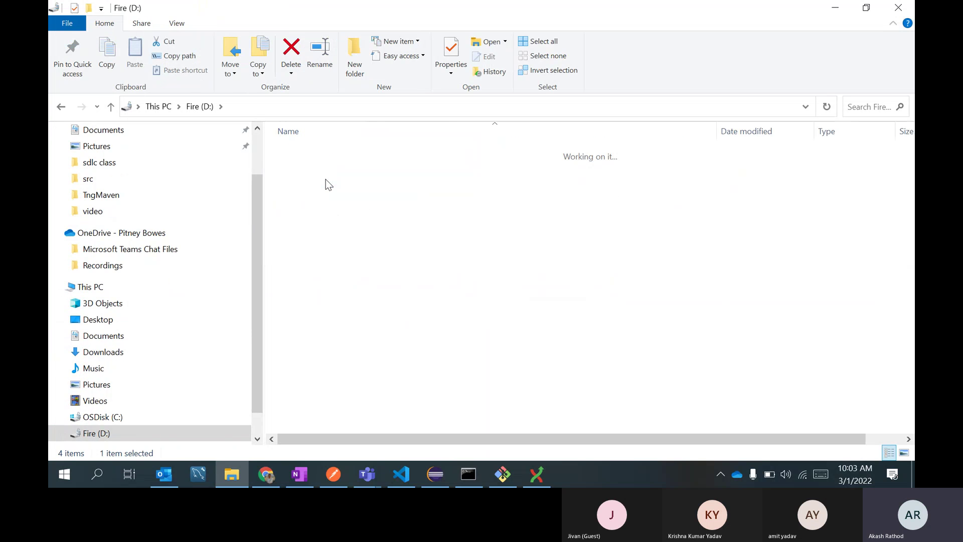
pyautogui.doubleClick(315, 195)
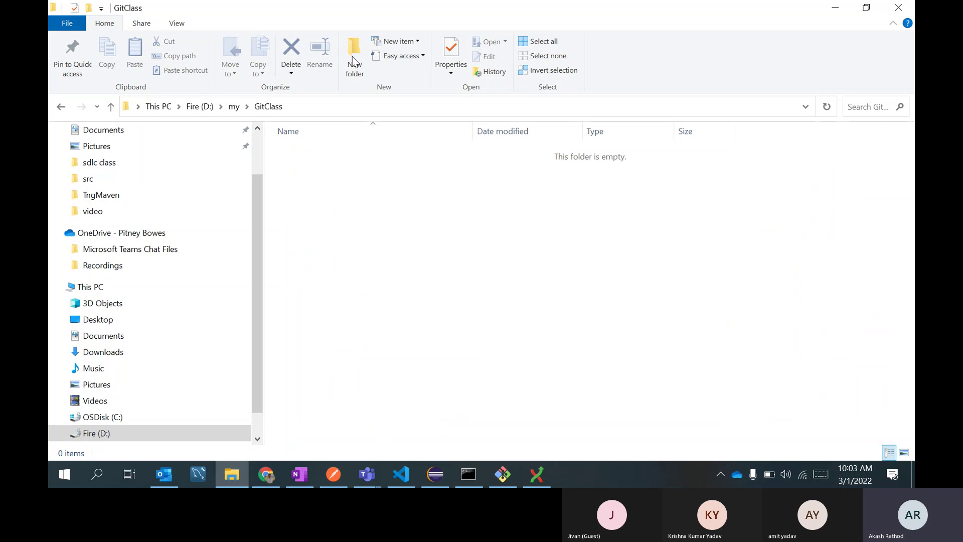
pyautogui.click(233, 107)
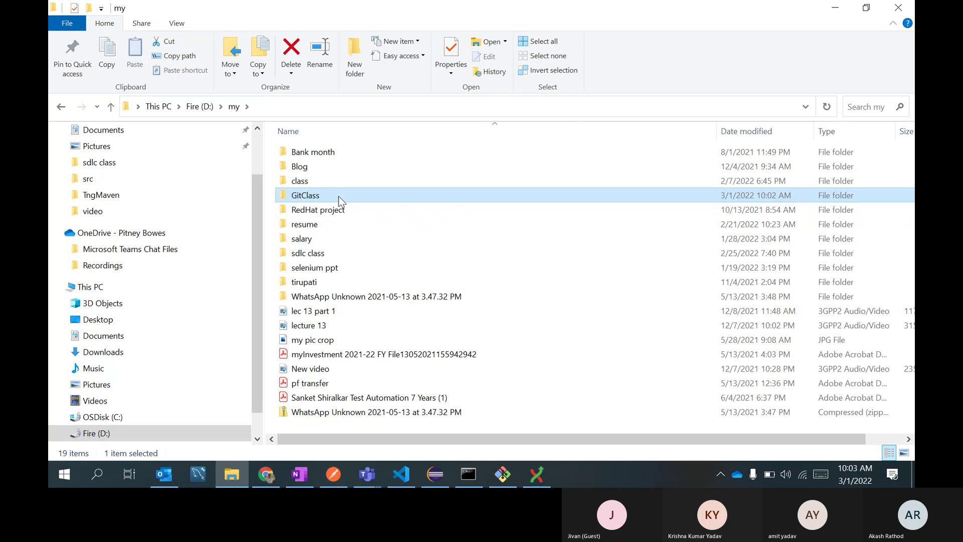
# Revisit the GitClass folder and leave File Explorer open inside it.
pyautogui.doubleClick(338, 197)
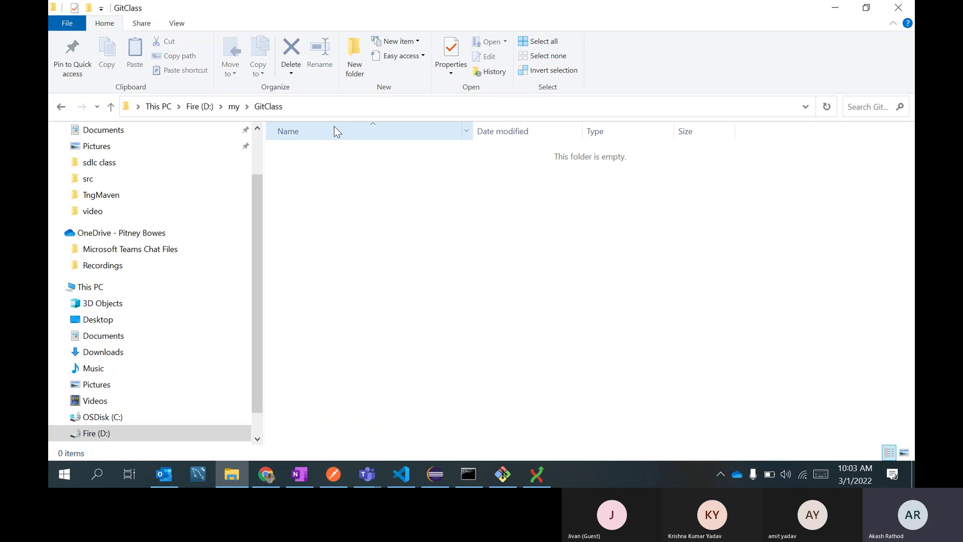
pyautogui.rightClick(315, 213)
pyautogui.click(553, 218)
pyautogui.click(235, 107)
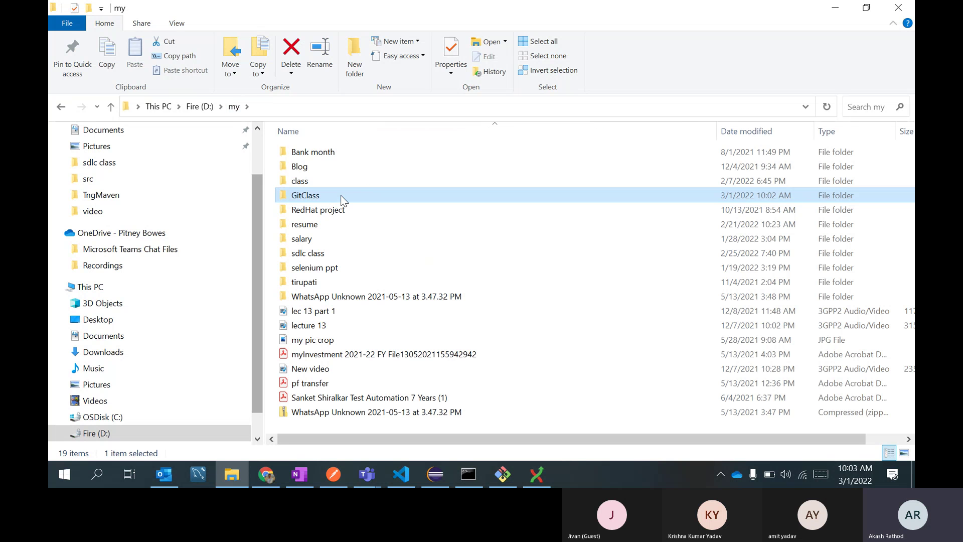
pyautogui.click(843, 12)
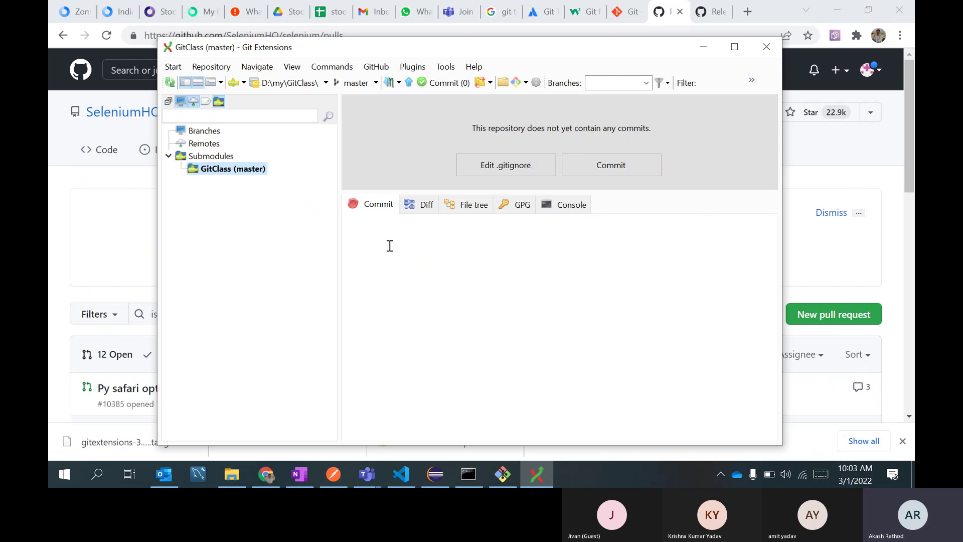
pyautogui.click(225, 480)
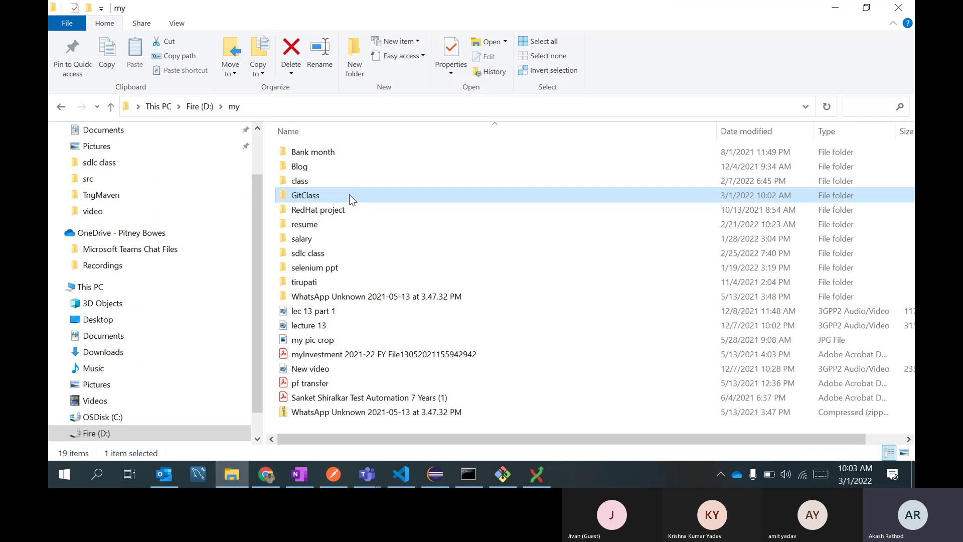
pyautogui.doubleClick(349, 194)
# Create a new text document named 'read' in the GitClass folder.
pyautogui.rightClick(341, 189)
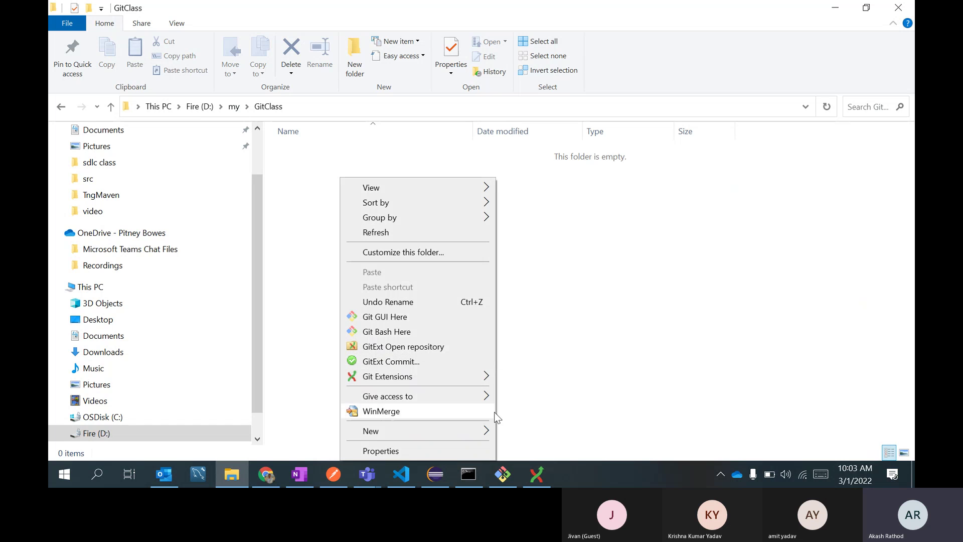
pyautogui.moveTo(459, 435)
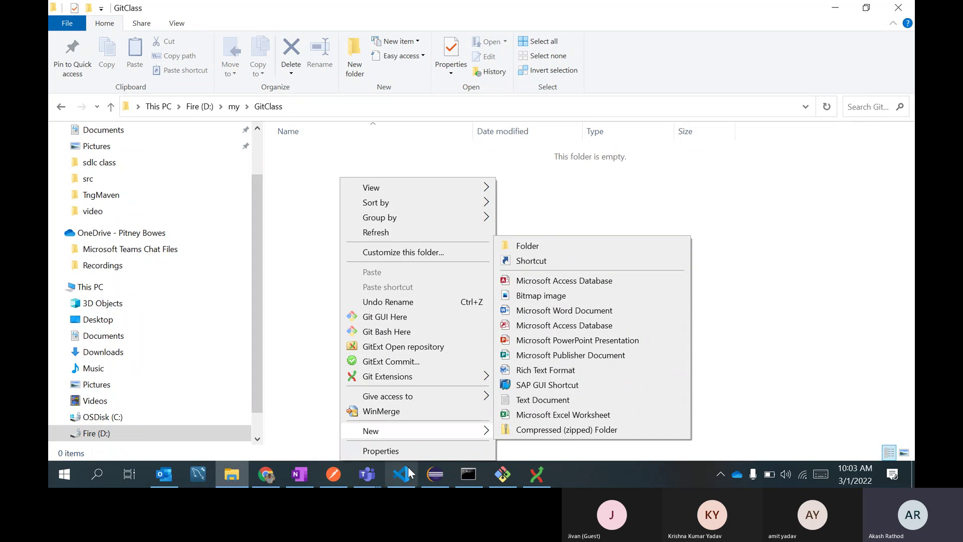
pyautogui.click(554, 400)
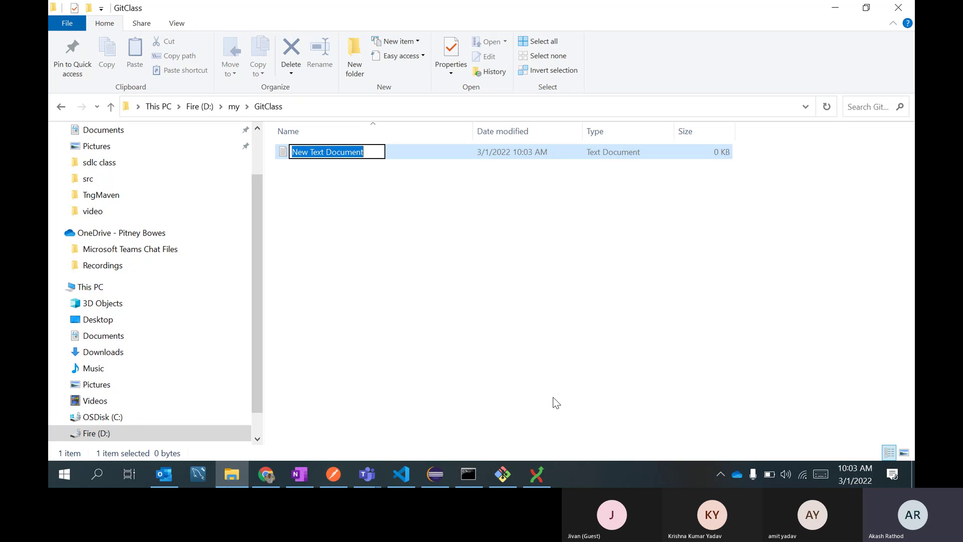
pyautogui.write('read')
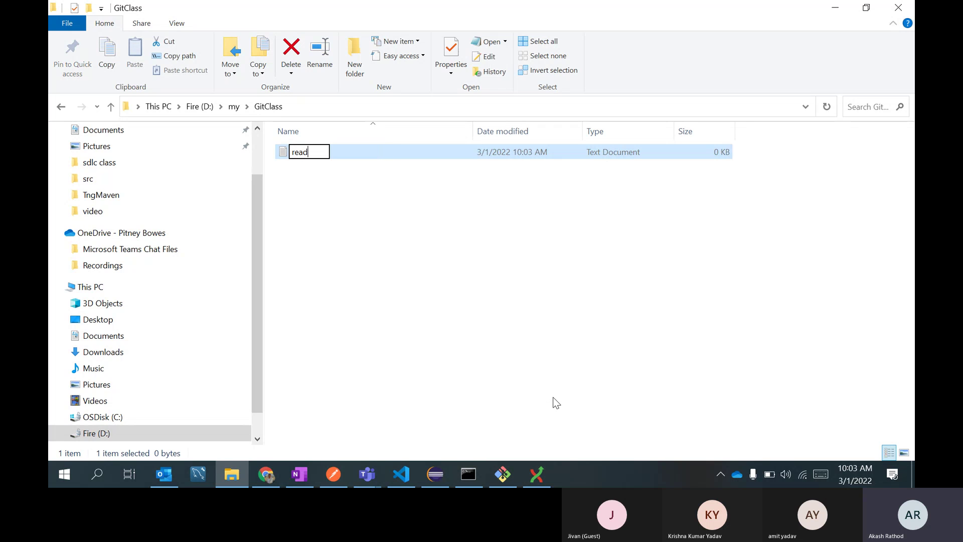
pyautogui.press('Return')
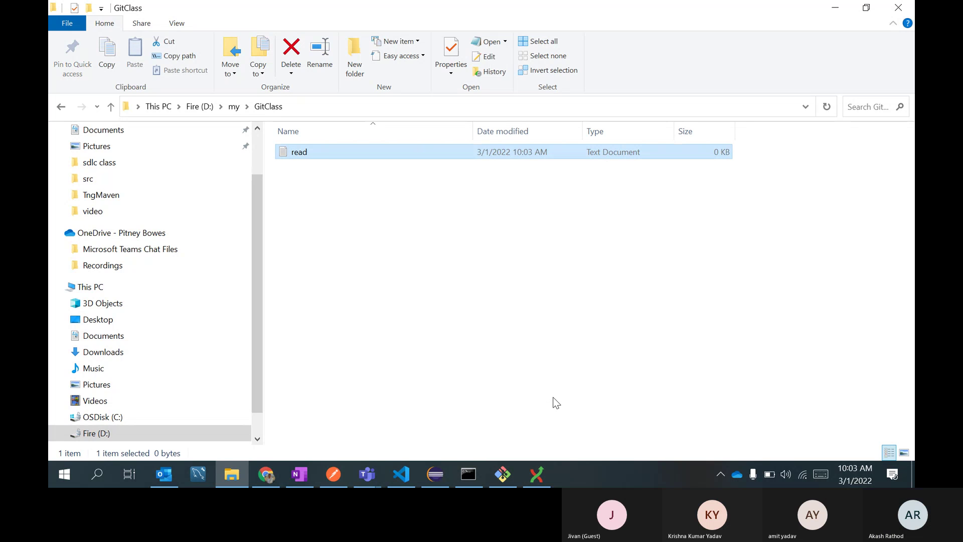
# Write 'test read' into the read file, save it, and minimize File Explorer.
pyautogui.doubleClick(321, 155)
pyautogui.write('test read')
pyautogui.hotkey('ctrl', 's')
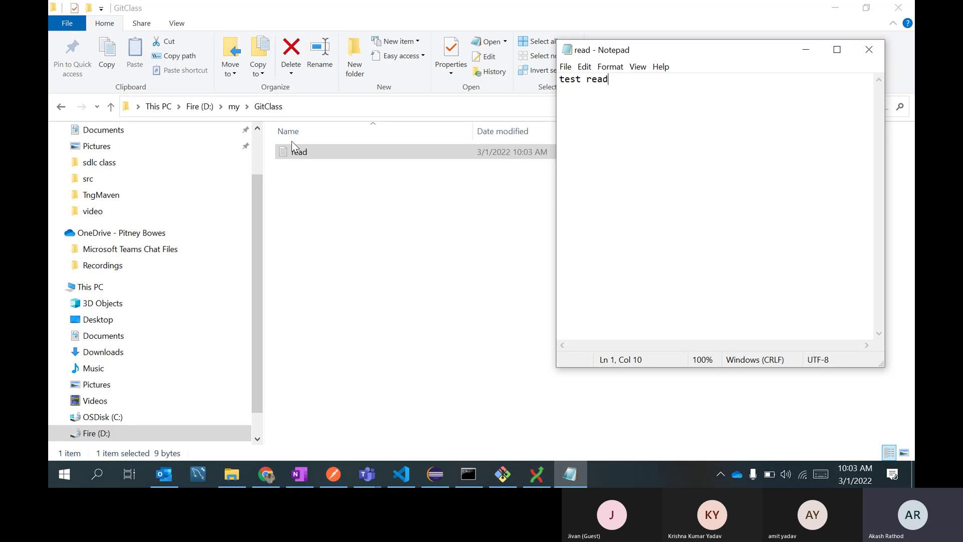
pyautogui.click(869, 49)
pyautogui.click(831, 7)
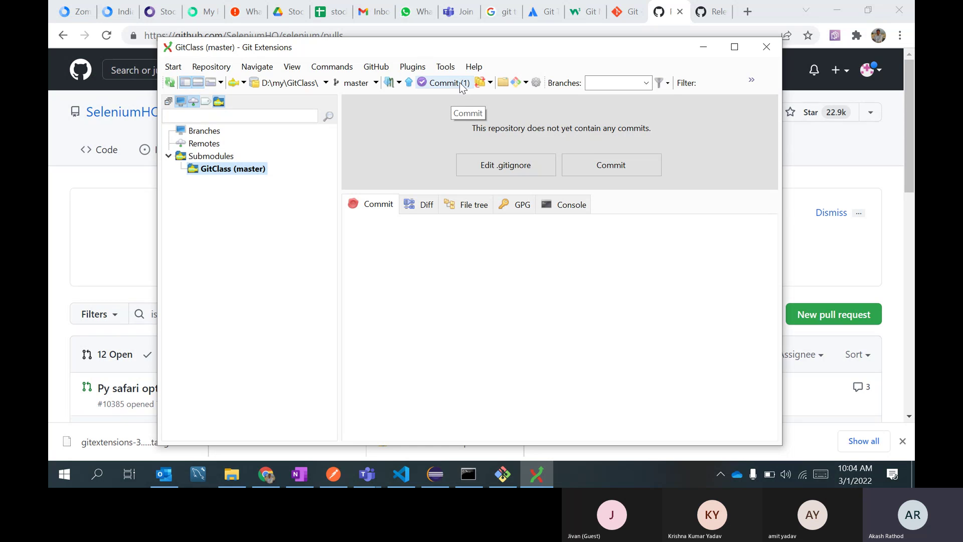
# Delete the read file from the GitClass folder.
pyautogui.click(234, 475)
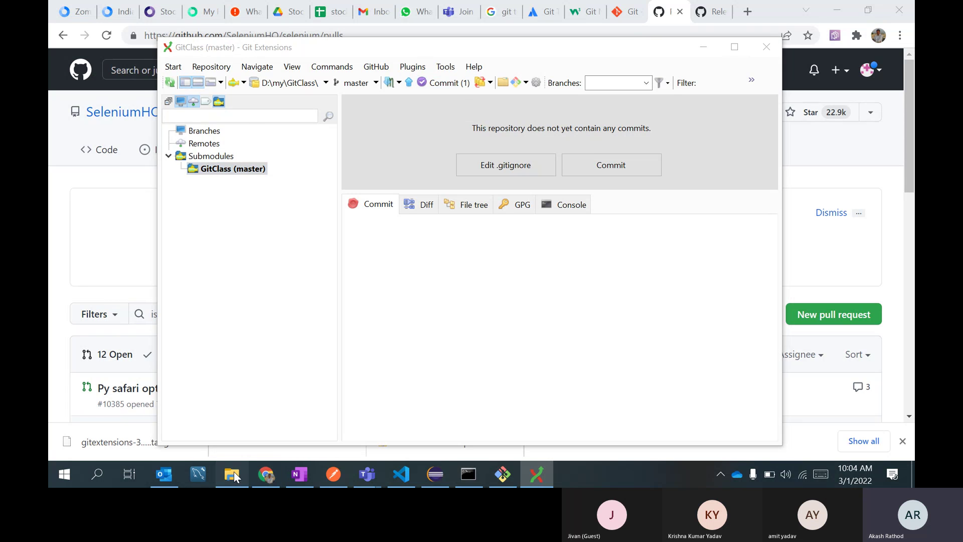
pyautogui.press('F2')
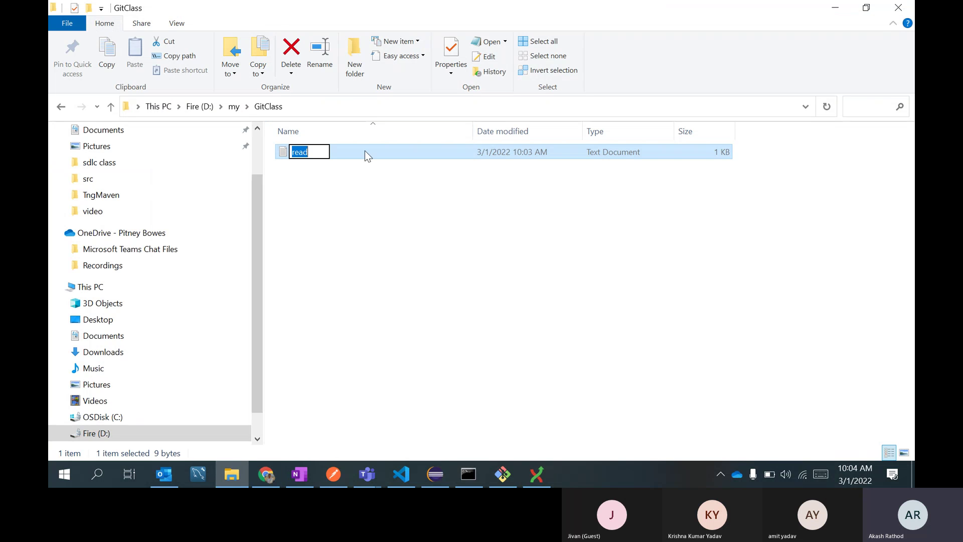
pyautogui.press('Return')
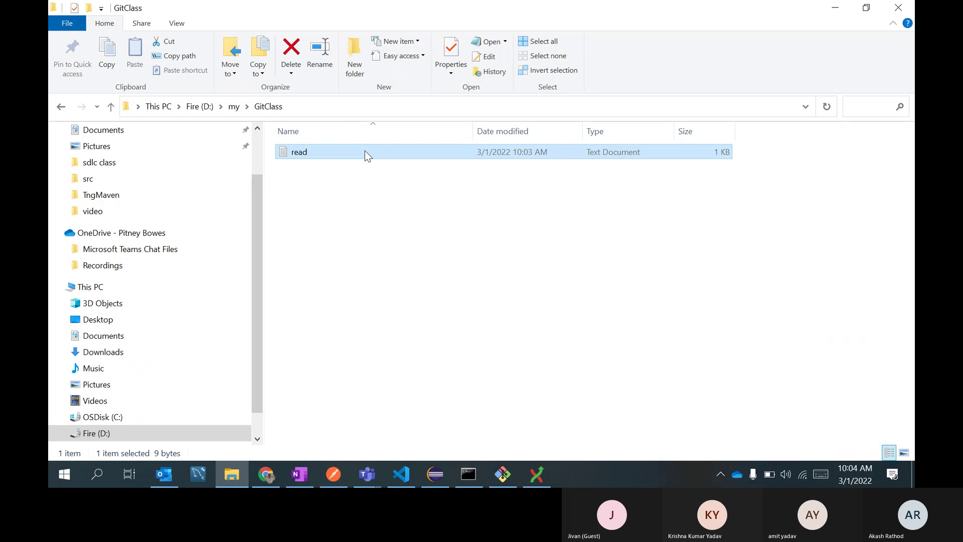
pyautogui.press('Delete')
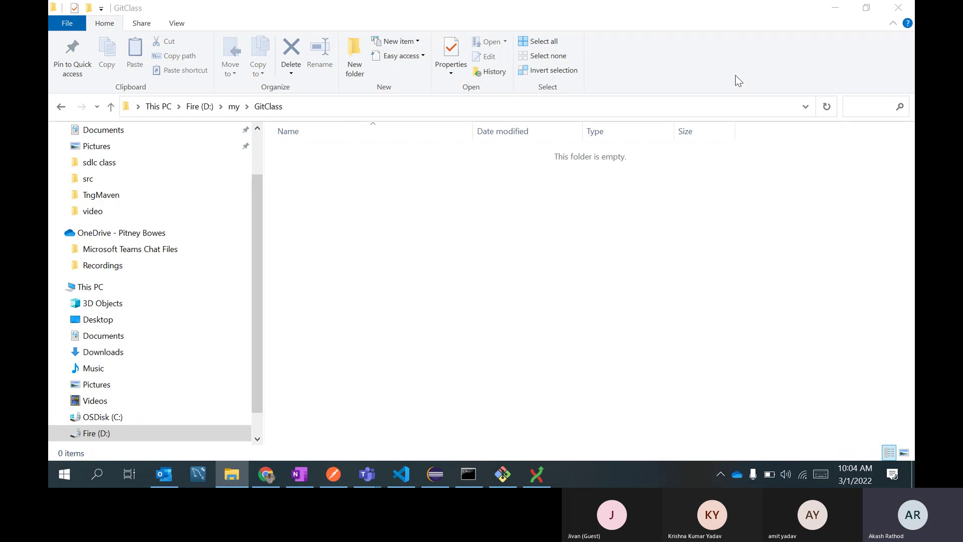
# Refresh Git Extensions to confirm zero pending changes, then bring File Explorer back.
pyautogui.click(849, 9)
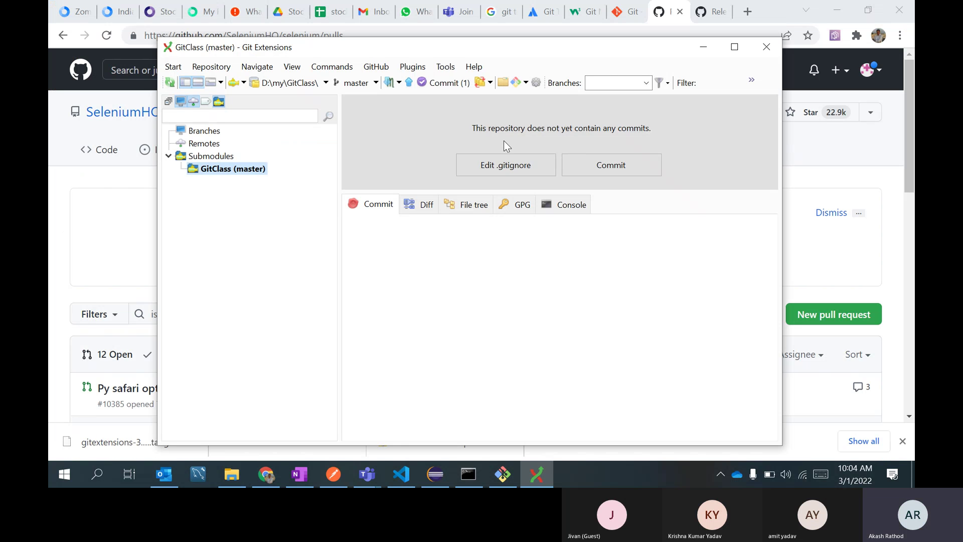
pyautogui.click(170, 82)
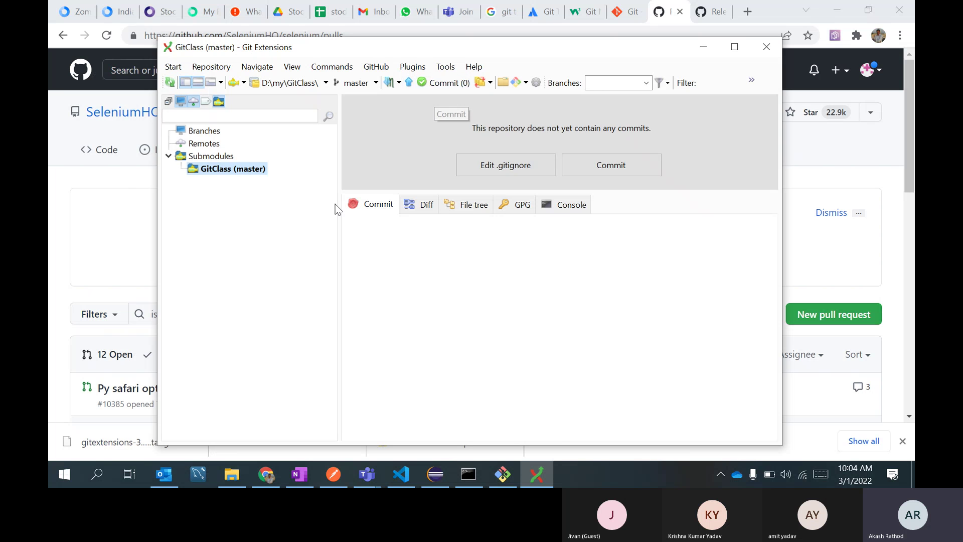
pyautogui.click(232, 474)
# Create a new text document named 'java class' in the GitClass folder.
pyautogui.rightClick(483, 248)
pyautogui.moveTo(567, 431)
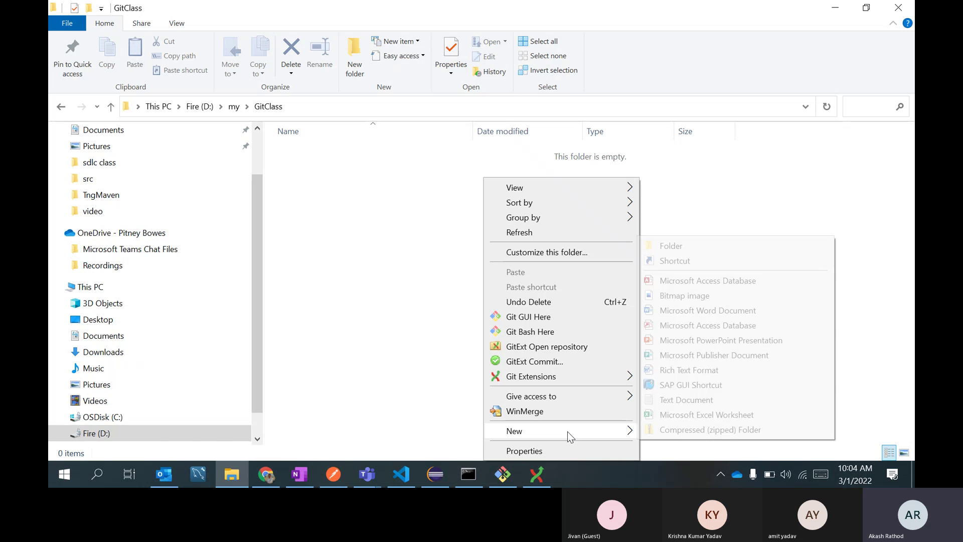
pyautogui.click(713, 393)
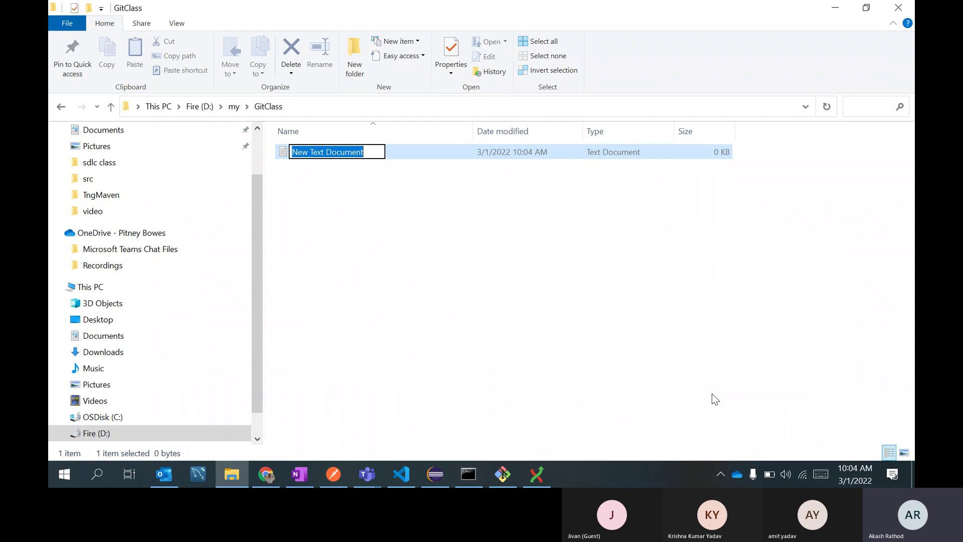
pyautogui.write('java')
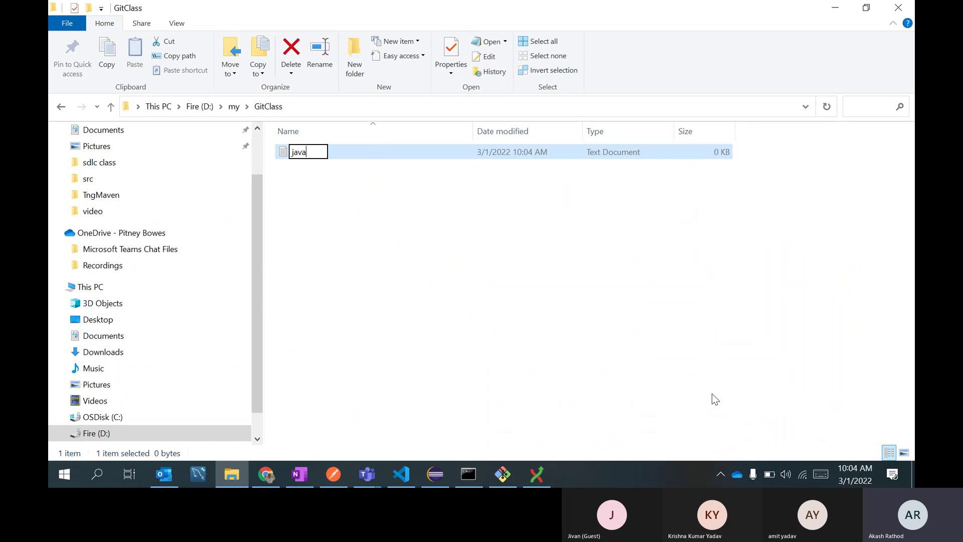
pyautogui.write(' class')
pyautogui.press('Return')
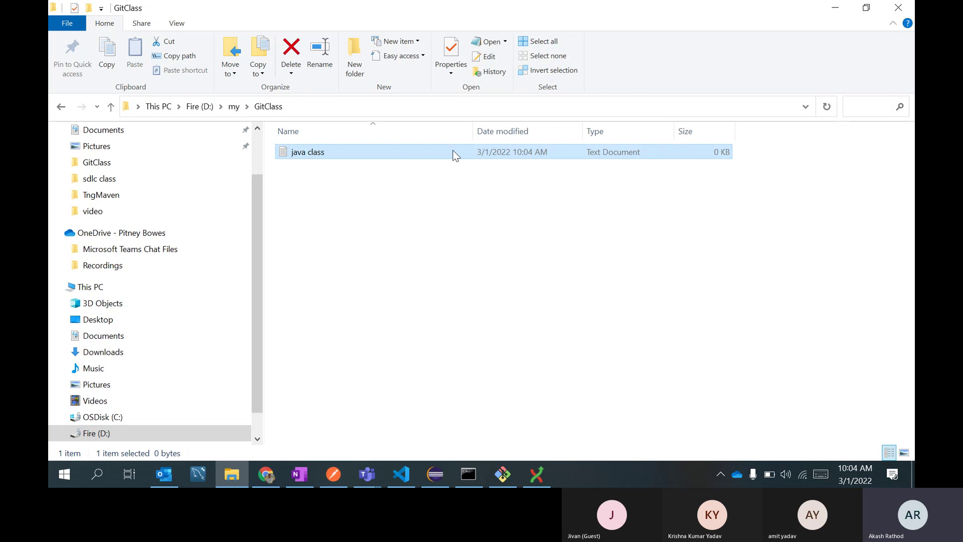
# Write 'java code' into the java class file, save it, and minimize File Explorer.
pyautogui.doubleClick(454, 155)
pyautogui.write('java code')
pyautogui.hotkey('ctrl', 's')
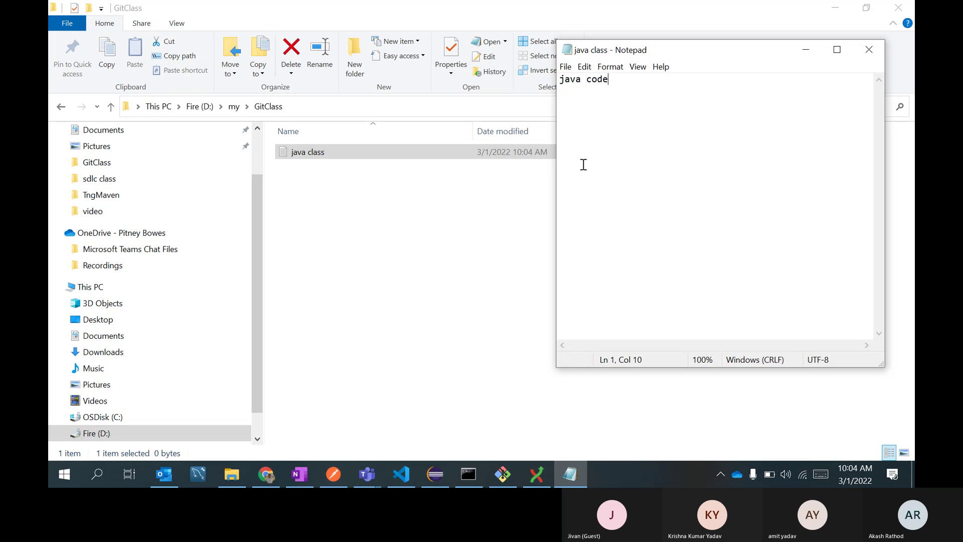
pyautogui.click(860, 51)
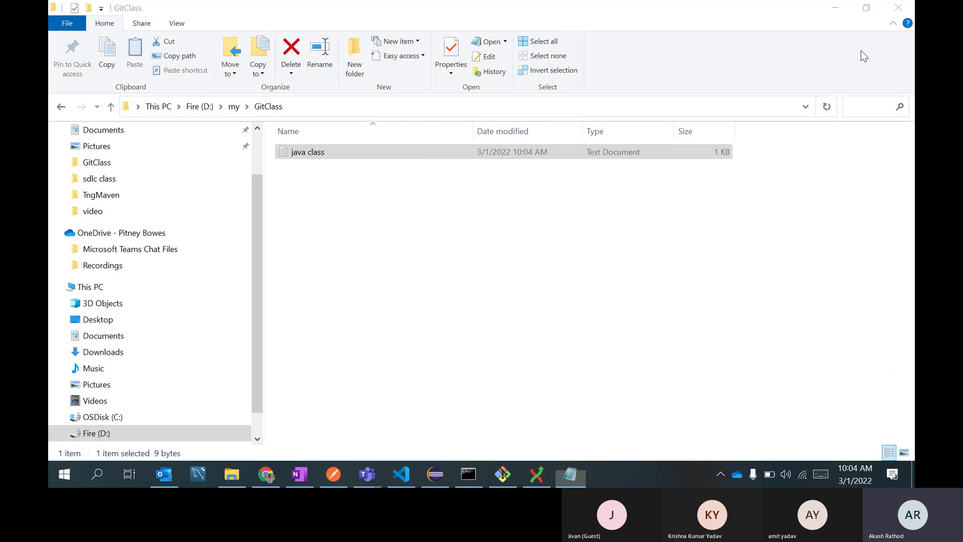
pyautogui.click(835, 8)
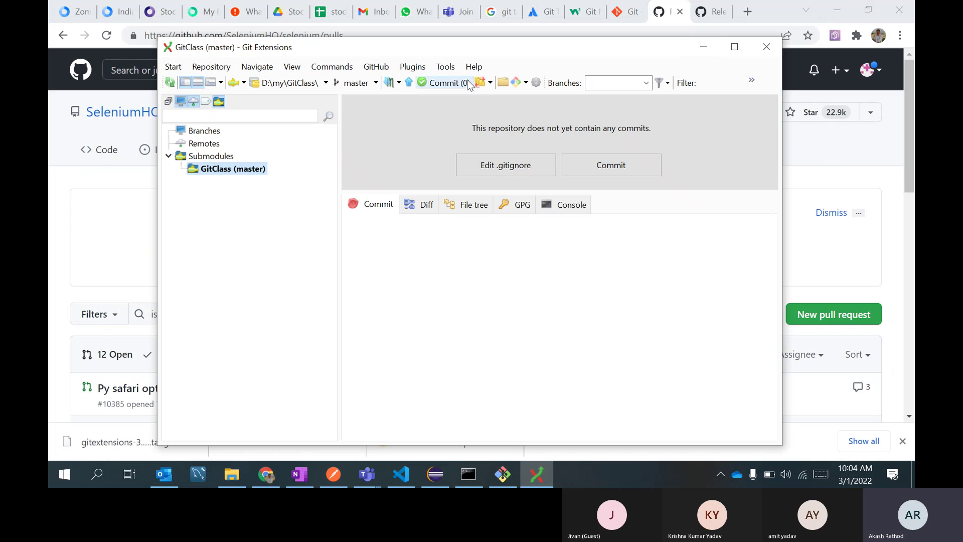
# Refresh GitClass so java class shows as one pending change; glance at Commit and master branch menus.
pyautogui.click(171, 84)
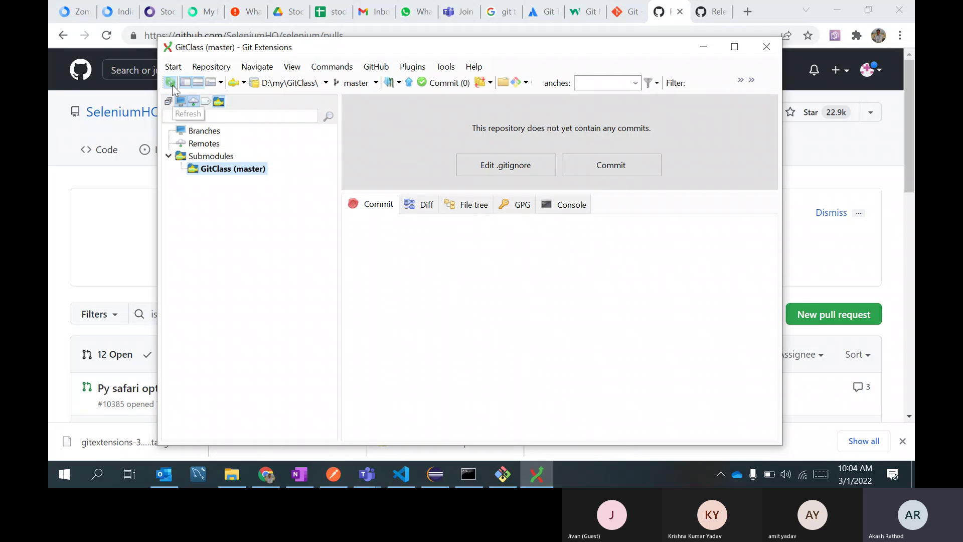
pyautogui.click(454, 85)
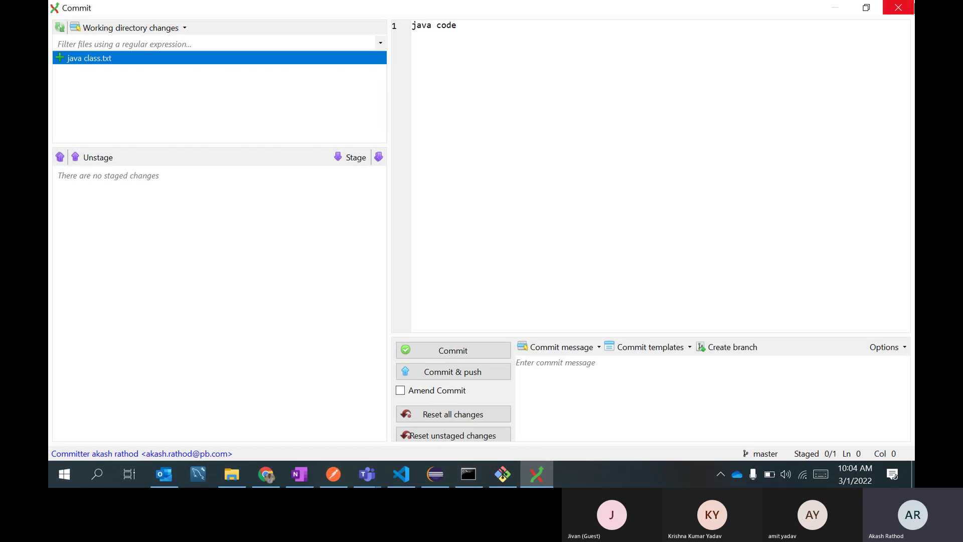
pyautogui.press('Escape')
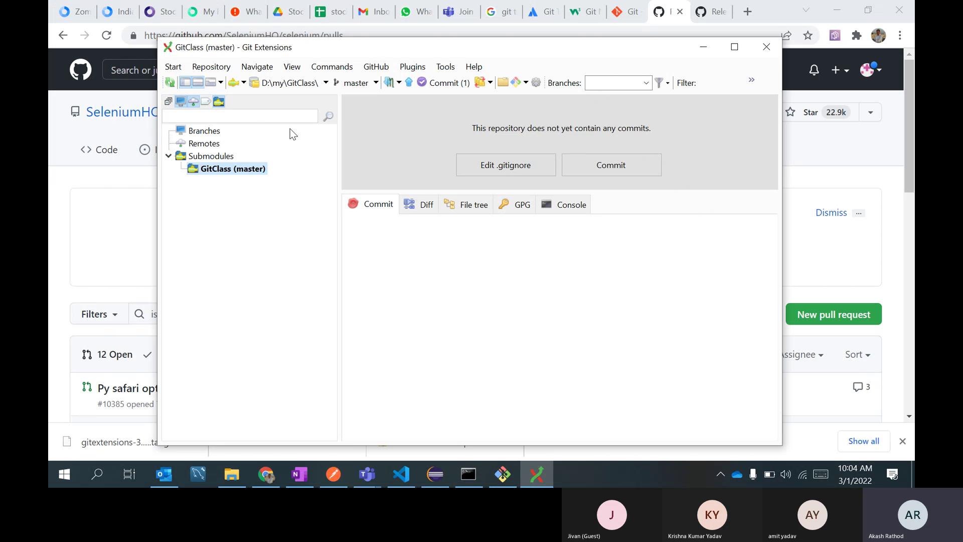
pyautogui.click(375, 84)
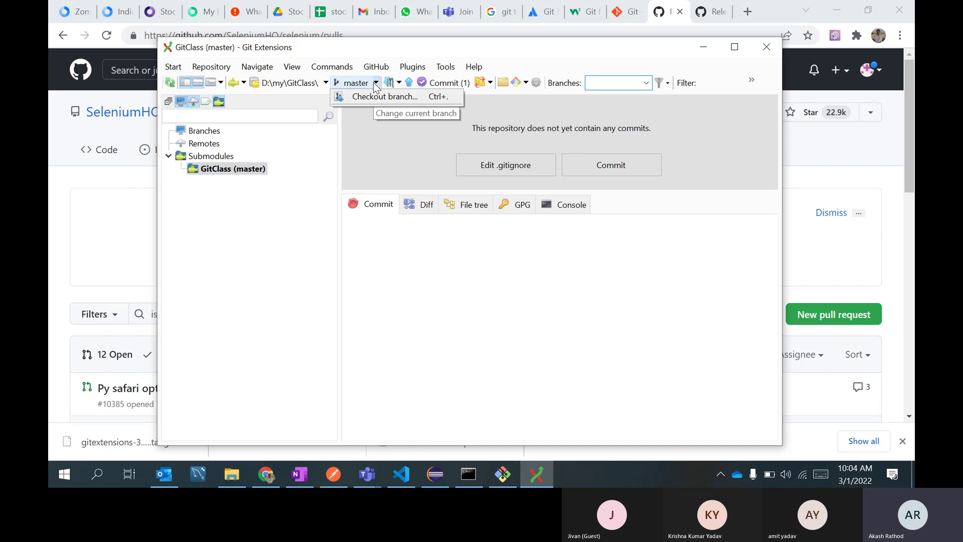
pyautogui.click(356, 88)
pyautogui.click(358, 86)
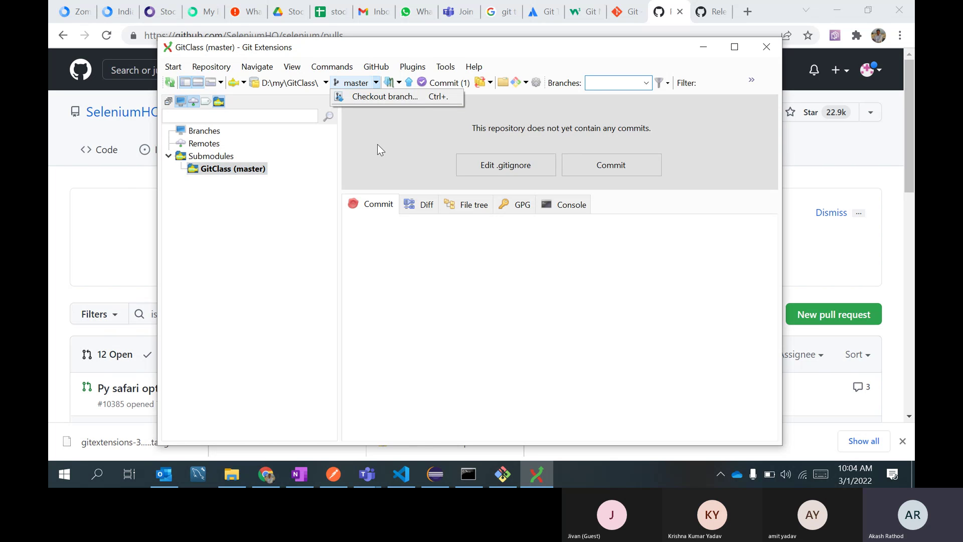
pyautogui.click(385, 276)
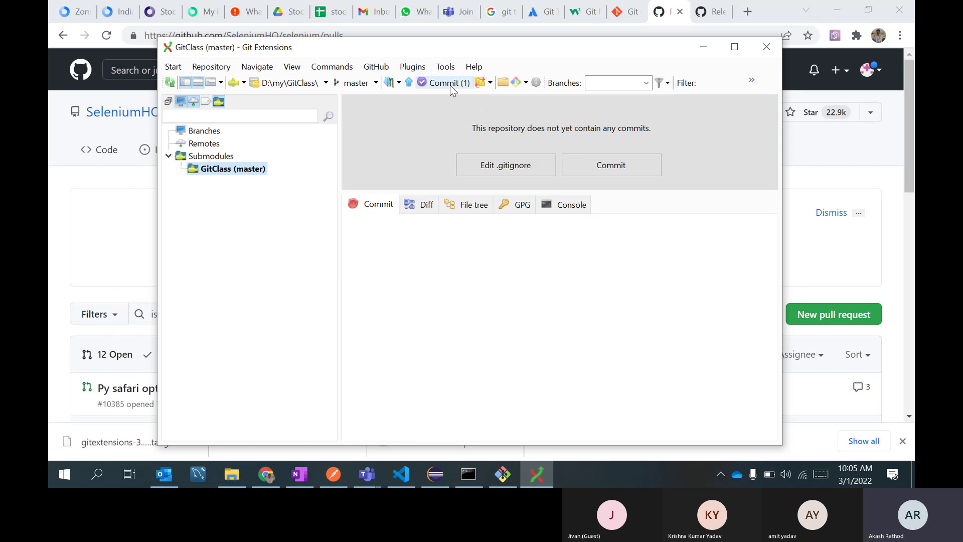
# In the Commit window, preview java class.txt and stage it for the first commit.
pyautogui.click(450, 85)
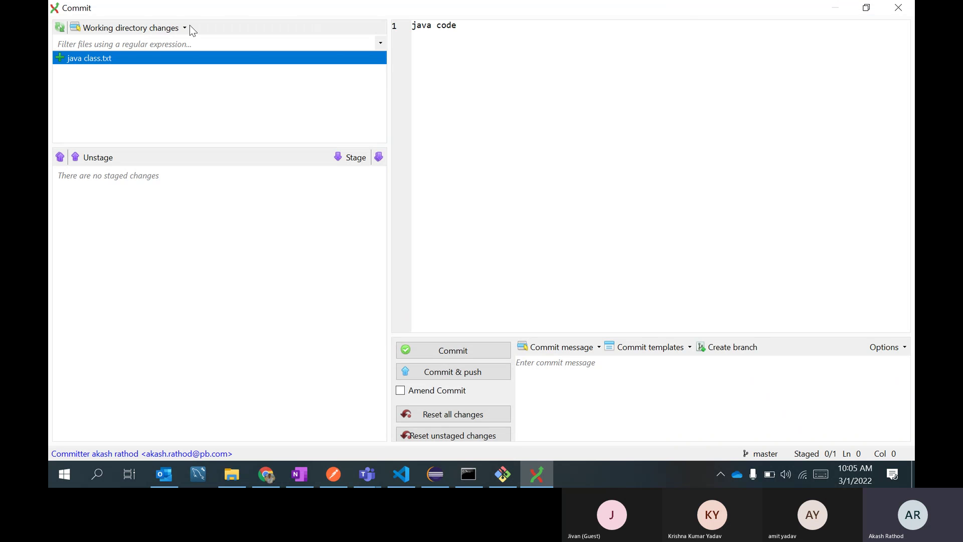
pyautogui.moveTo(190, 16); pyautogui.dragTo(283, 60)
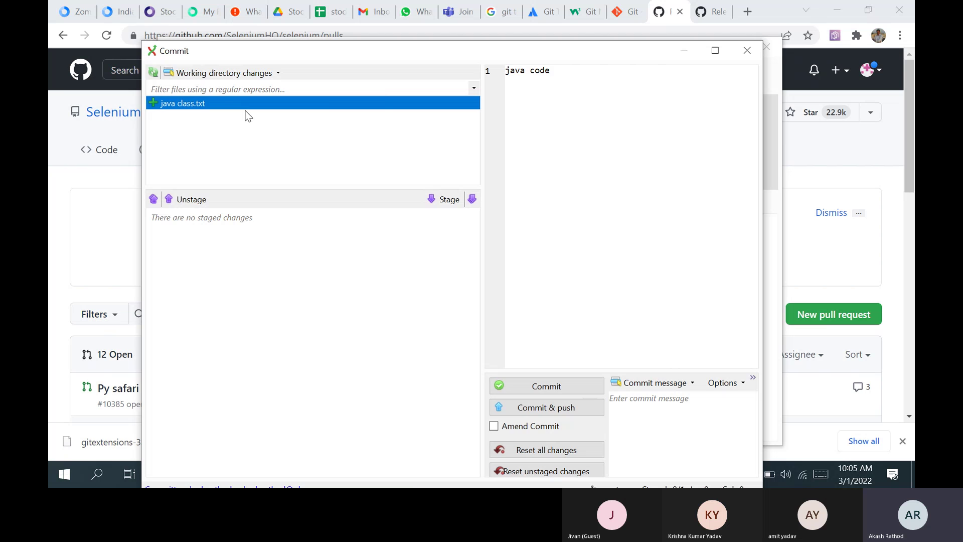
pyautogui.click(160, 154)
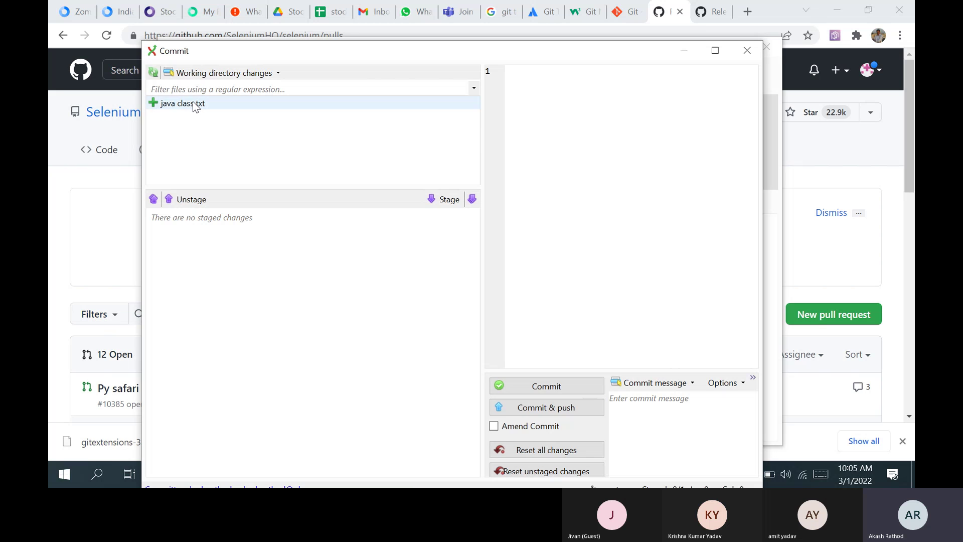
pyautogui.click(157, 106)
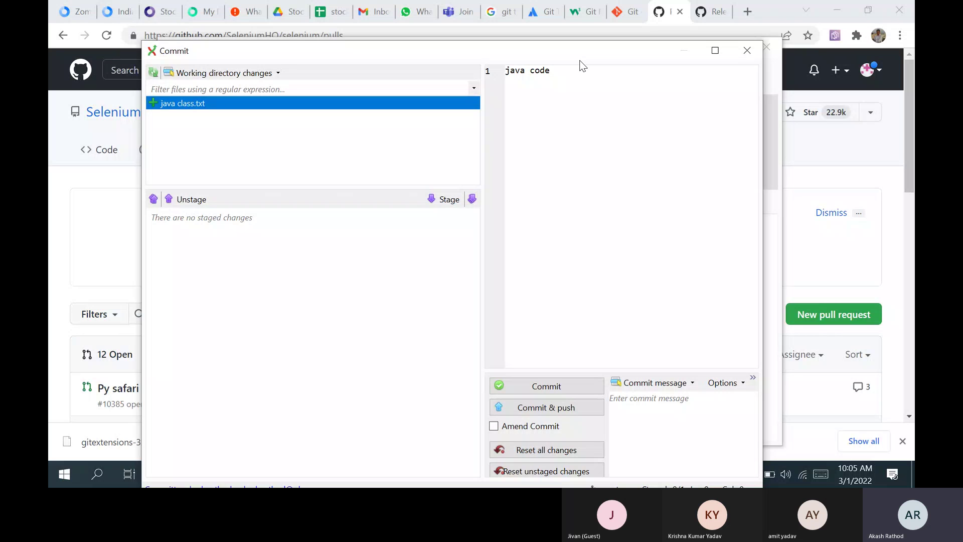
pyautogui.moveTo(581, 62); pyautogui.dragTo(585, 176)
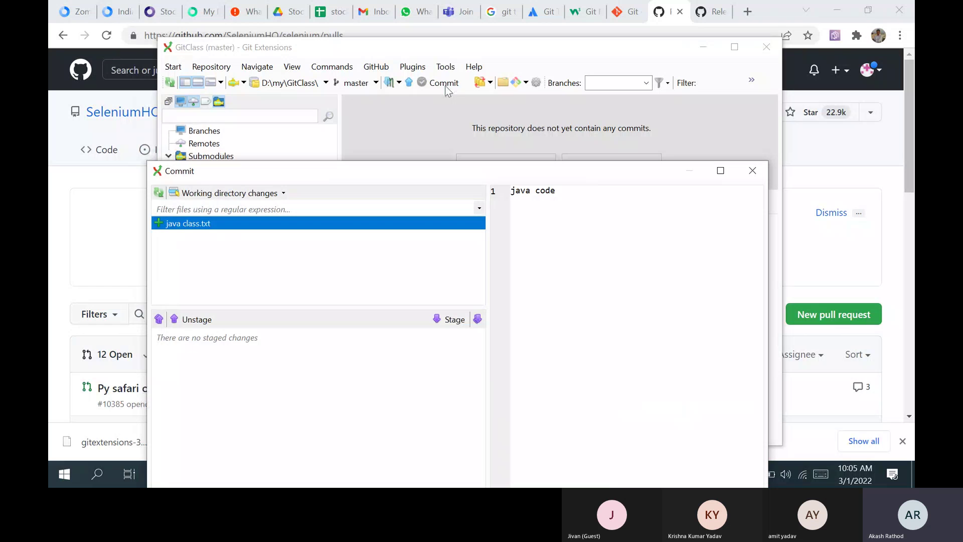
pyautogui.moveTo(531, 178); pyautogui.dragTo(544, 109)
pyautogui.click(467, 250)
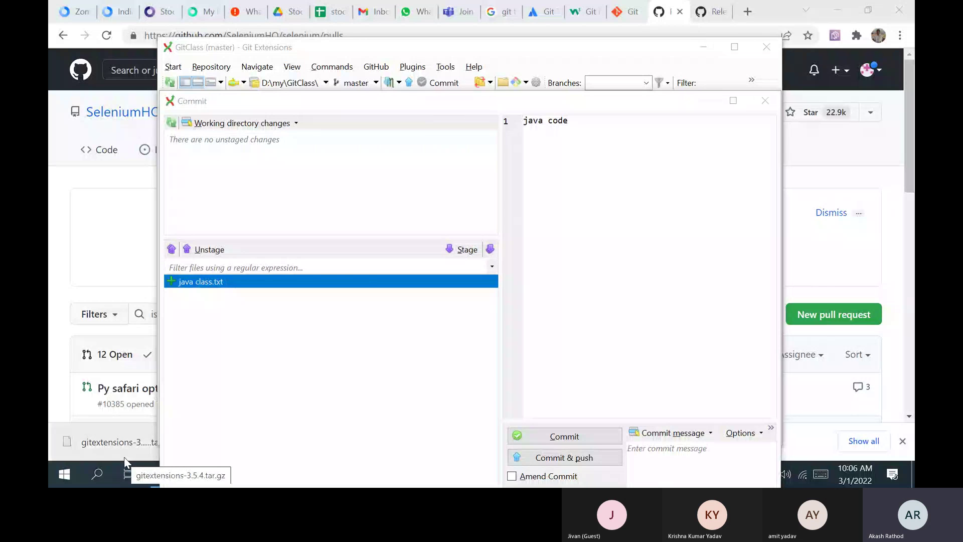
# Add an empty text file named 'java 2' to the GitClass folder, then return to Git Extensions.
pyautogui.press('super+Tab')
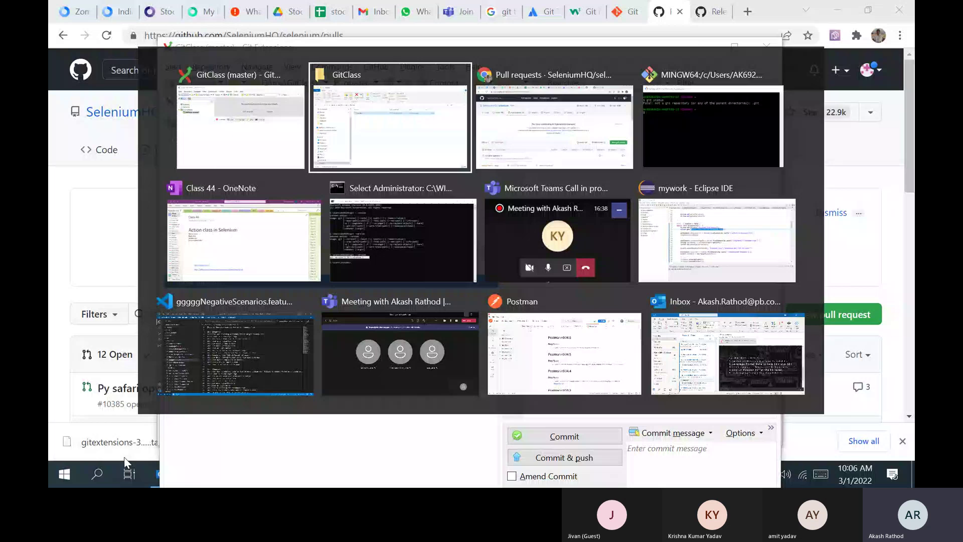
pyautogui.press('Return')
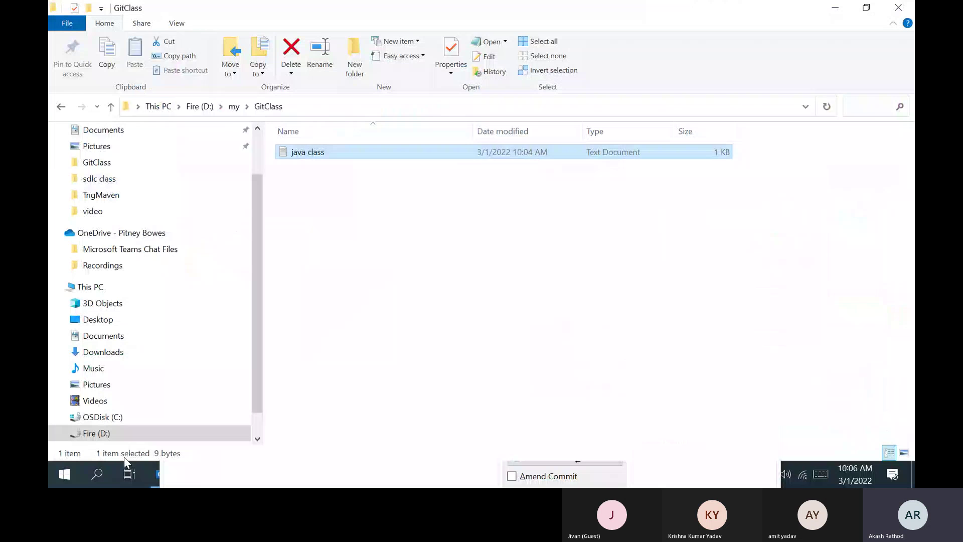
pyautogui.write('java ')
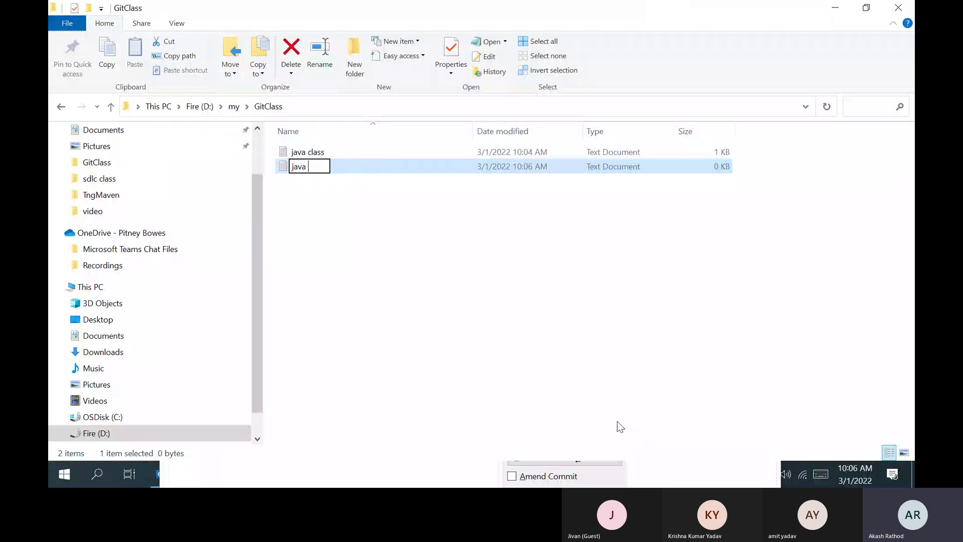
pyautogui.write('2')
pyautogui.press('Return')
pyautogui.click(364, 170)
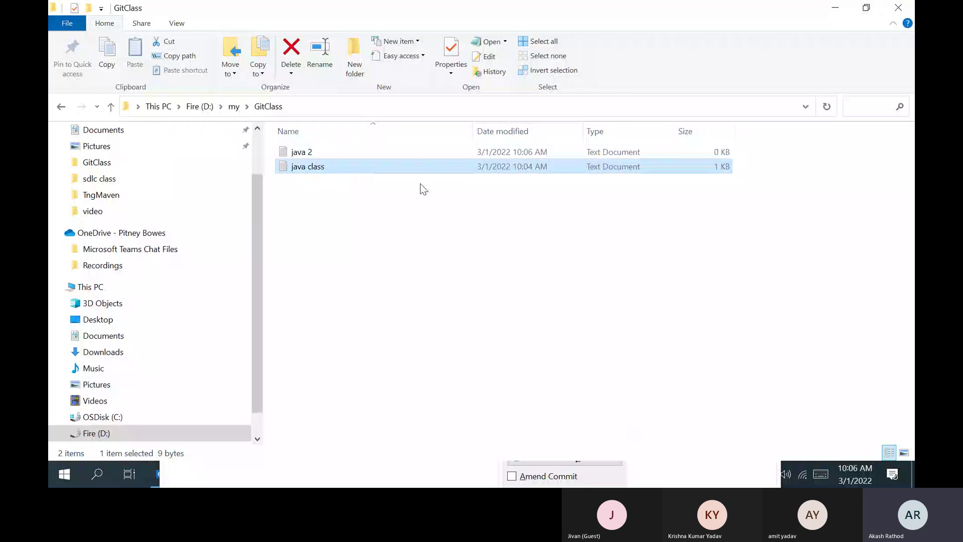
pyautogui.click(424, 152)
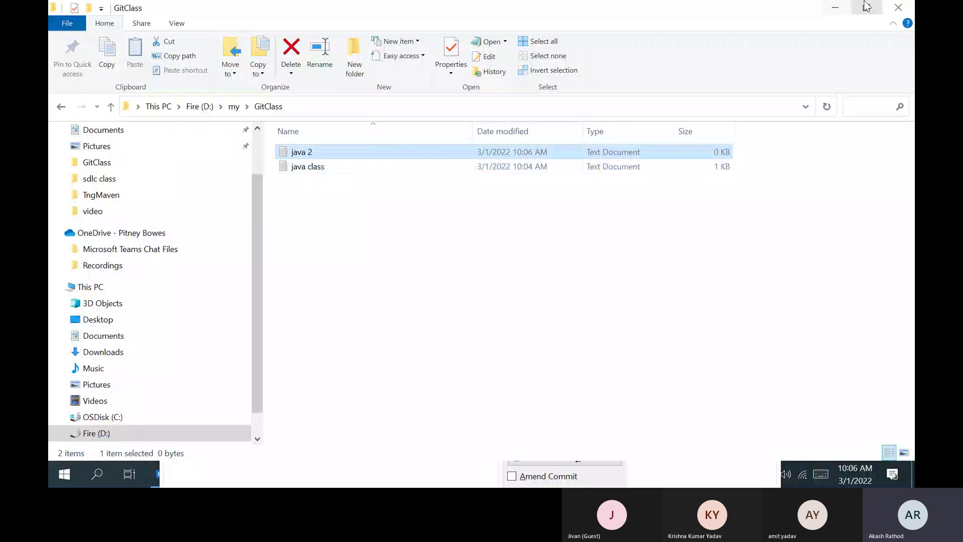
pyautogui.click(834, 9)
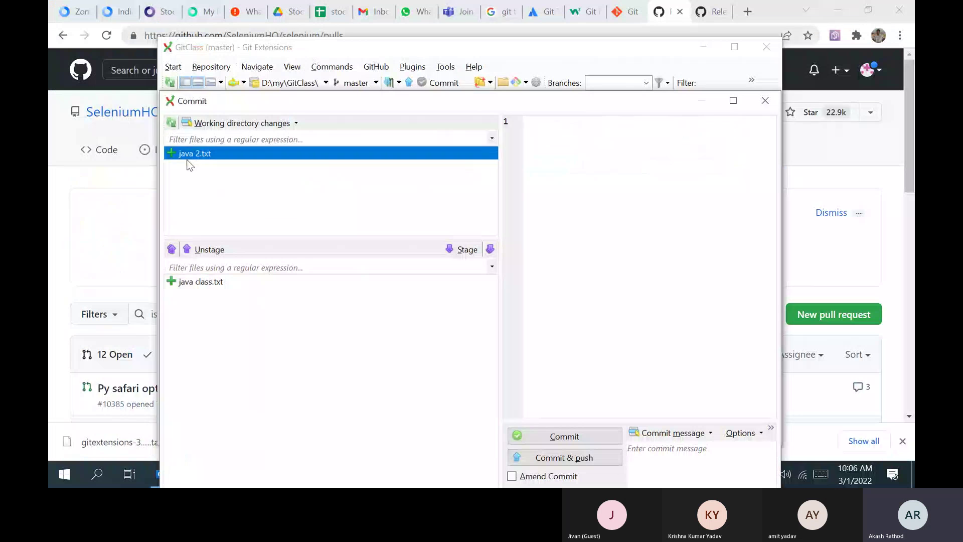
# Attempt to commit the staged java class.txt without a message and dismiss the warning.
pyautogui.click(216, 188)
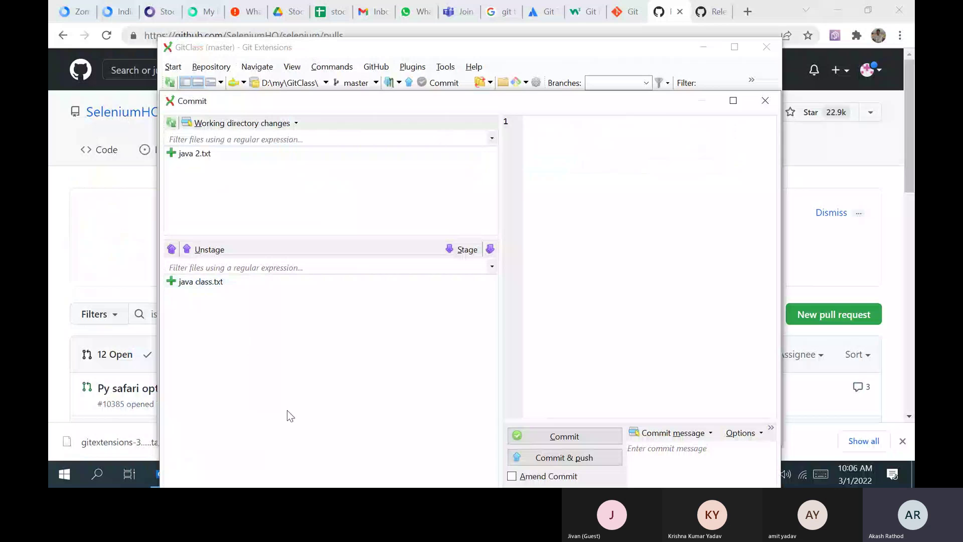
pyautogui.moveTo(462, 103); pyautogui.dragTo(430, 52)
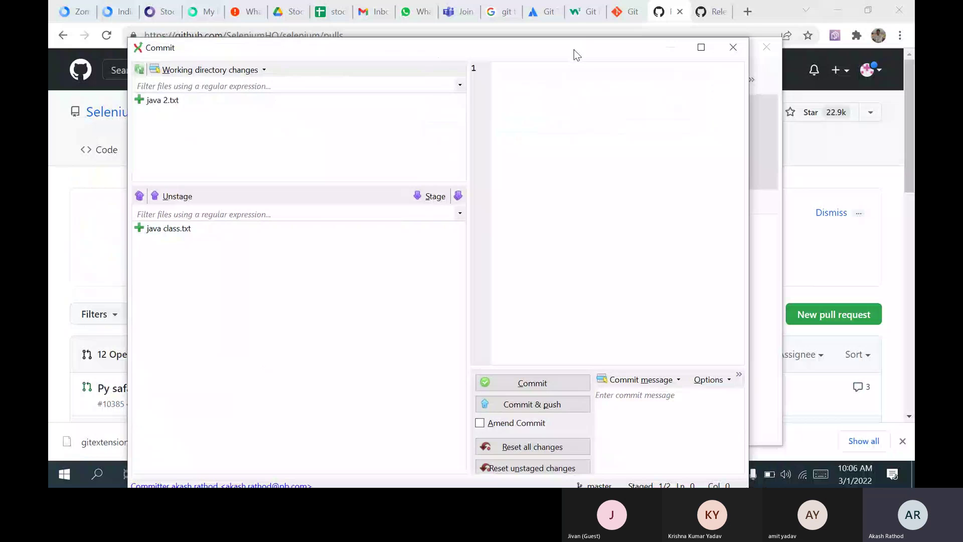
pyautogui.moveTo(573, 49); pyautogui.dragTo(571, 29)
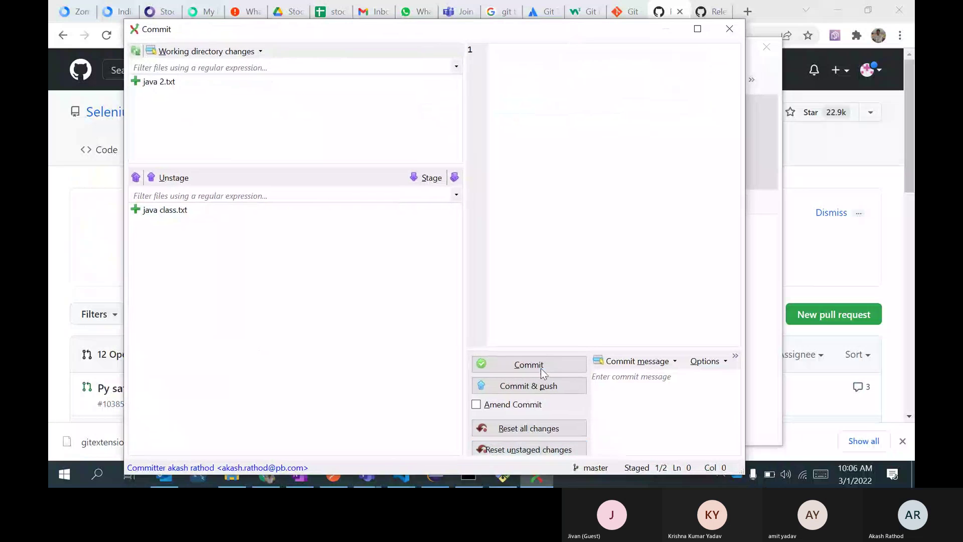
pyautogui.click(565, 387)
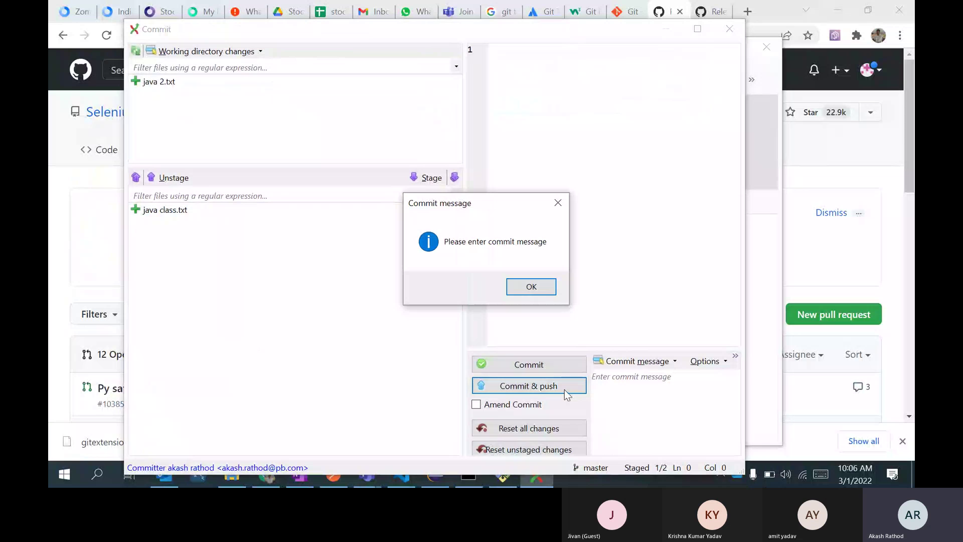
pyautogui.click(559, 205)
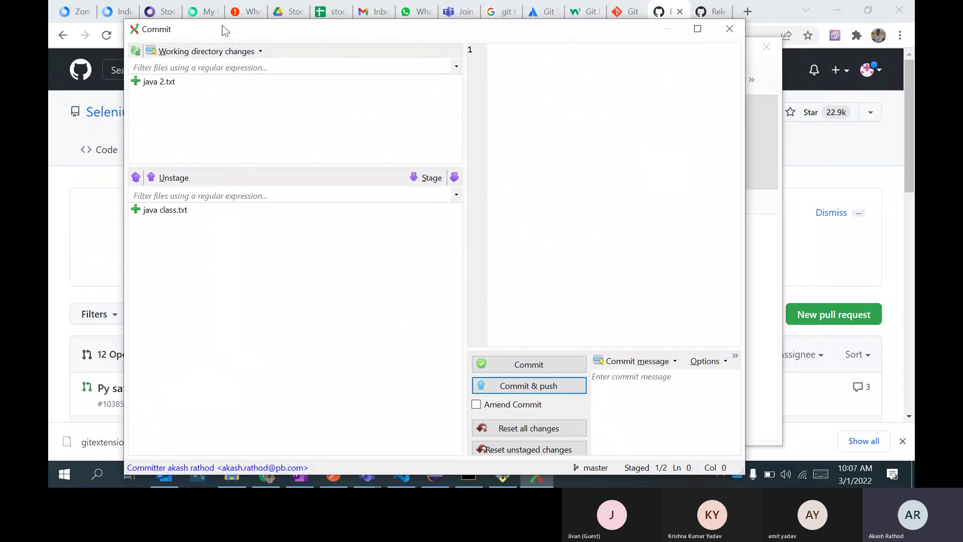
# Enter 'first commit' as the commit message.
pyautogui.moveTo(222, 25); pyautogui.dragTo(215, 19)
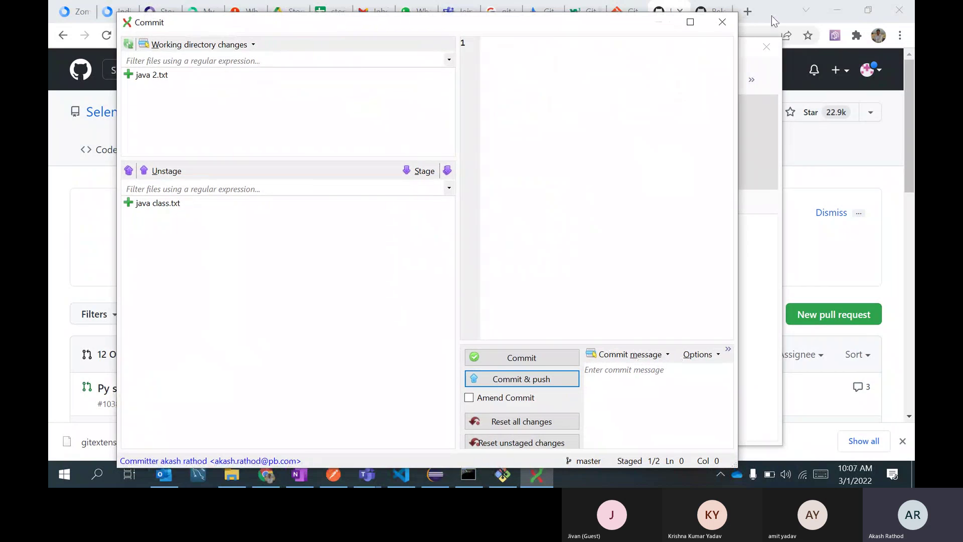
pyautogui.click(631, 394)
pyautogui.write('firs')
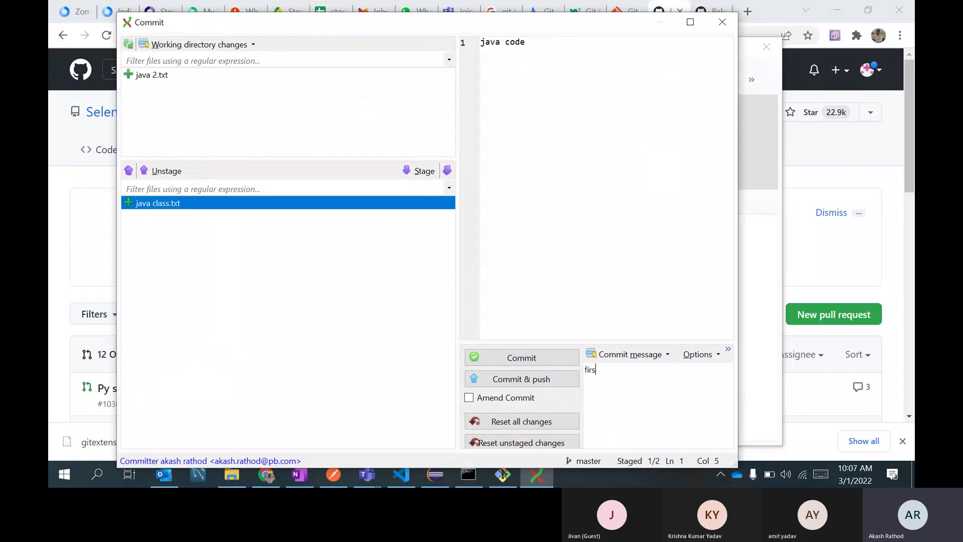
pyautogui.write('t commit')
pyautogui.moveTo(207, 26); pyautogui.dragTo(146, 17)
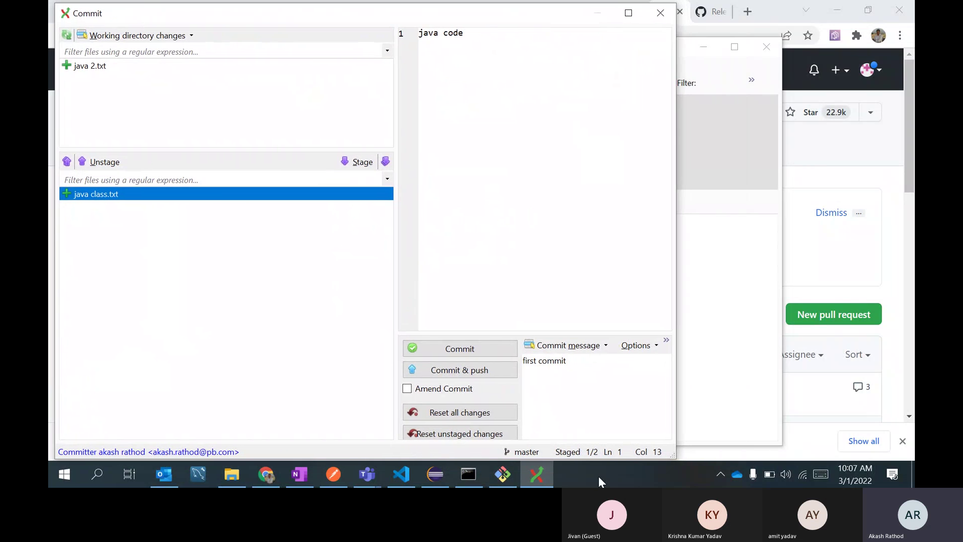
# Commit java class.txt as 'first commit', then switch to Chrome at the remote prompt.
pyautogui.click(474, 371)
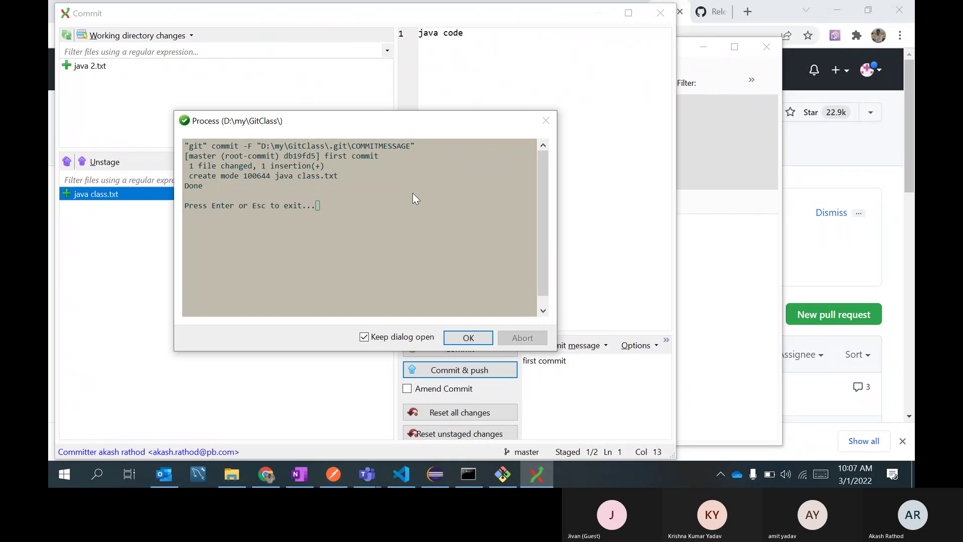
pyautogui.click(466, 343)
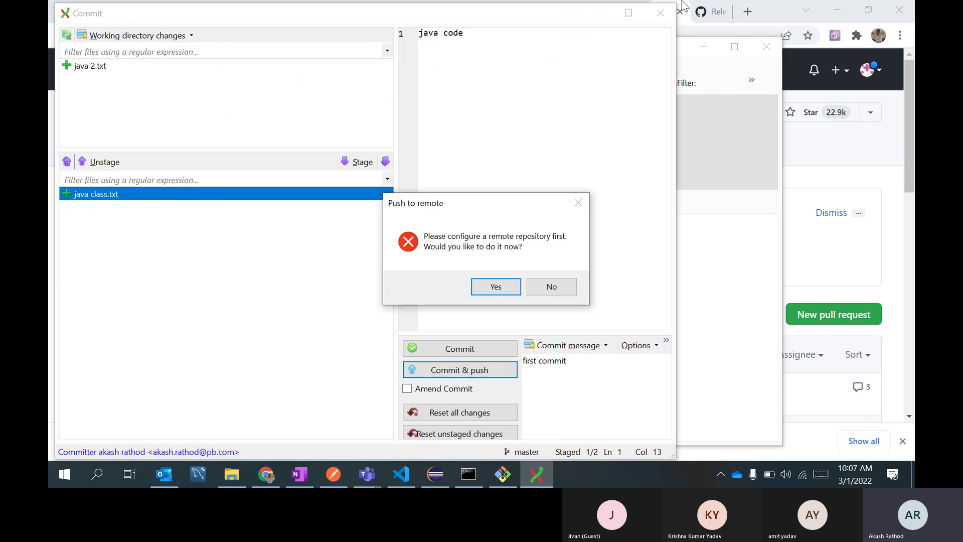
pyautogui.click(710, 15)
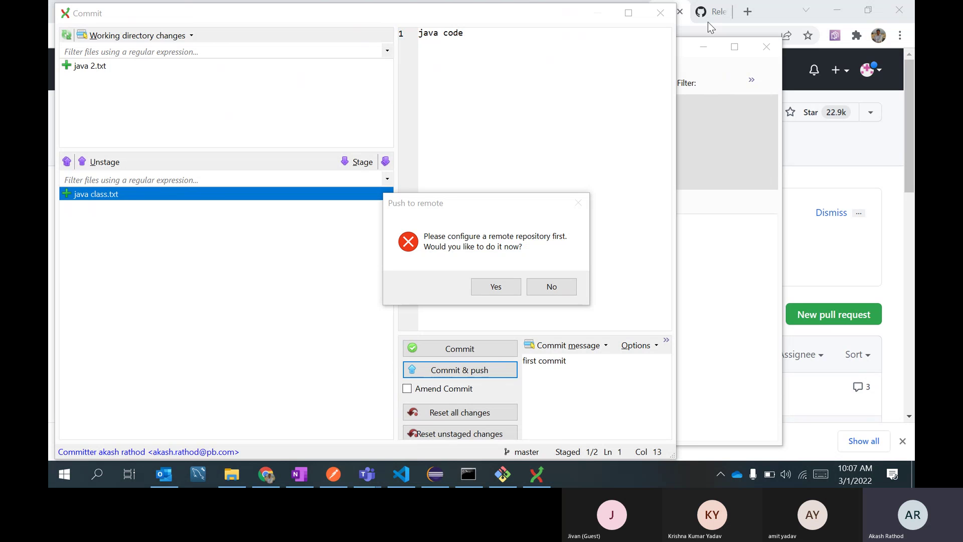
pyautogui.click(709, 22)
pyautogui.scroll(3, 626, 82)
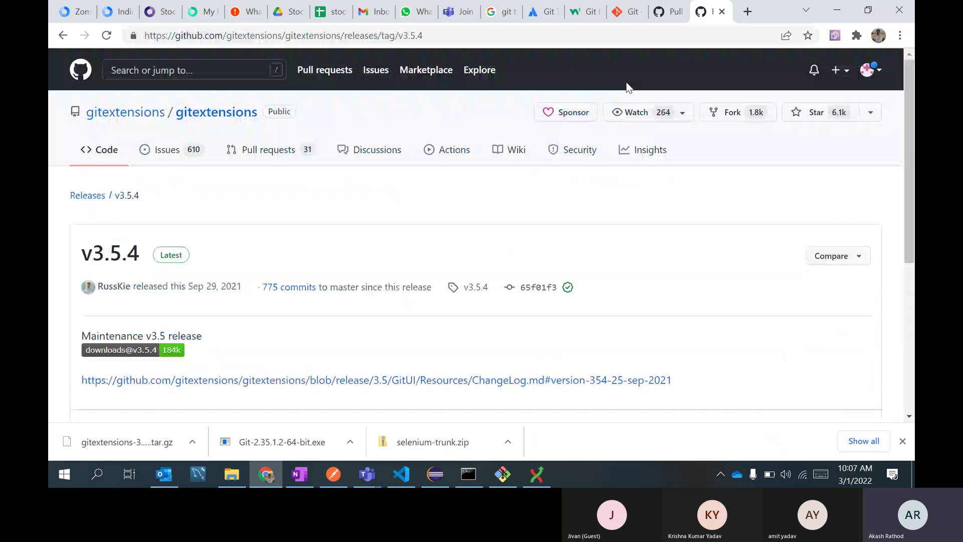
# Show Your repositories from the GitHub avatar menu, then minimize Chrome.
pyautogui.click(869, 69)
pyautogui.click(824, 177)
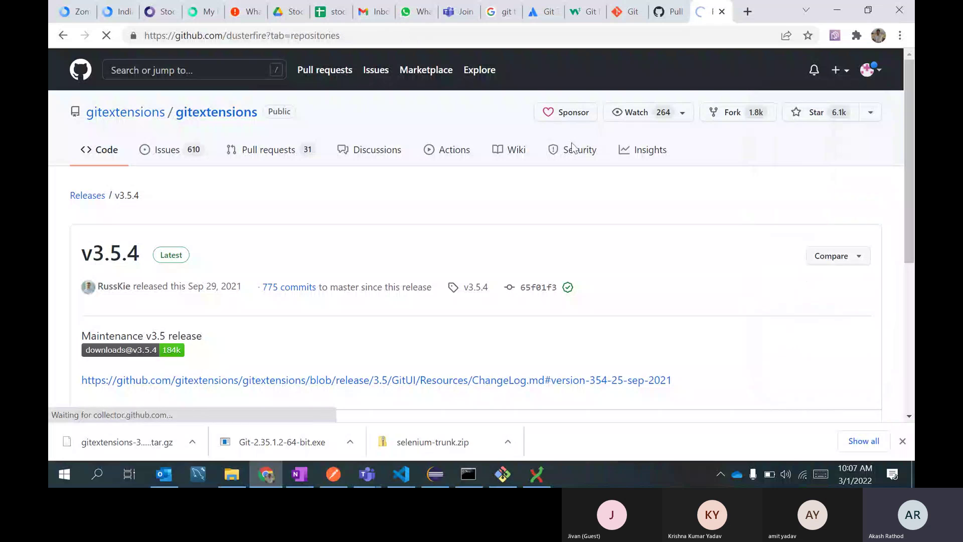
pyautogui.click(833, 12)
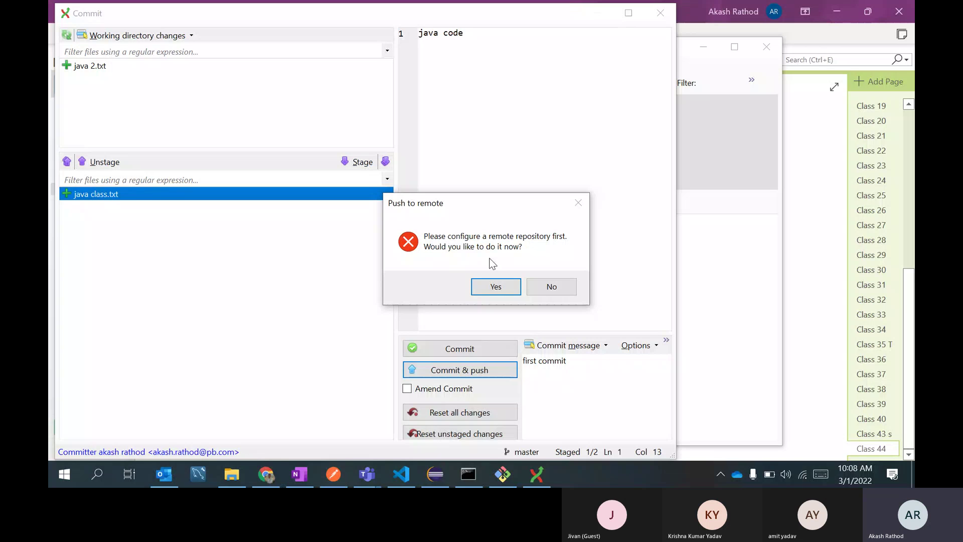
# Agree to configure a remote, bring up the empty new-remote form, then return to GitHub.
pyautogui.click(495, 287)
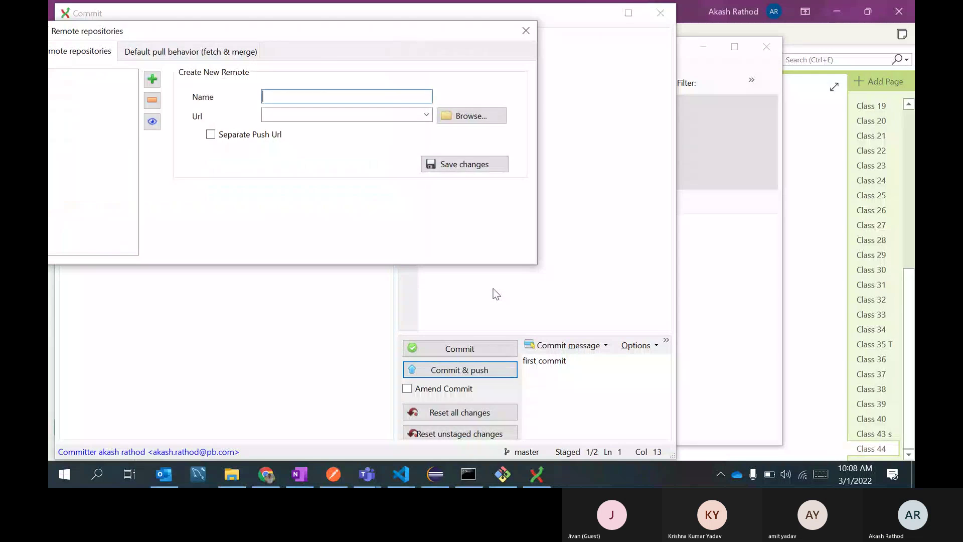
pyautogui.moveTo(306, 32); pyautogui.dragTo(413, 74)
pyautogui.click(262, 94)
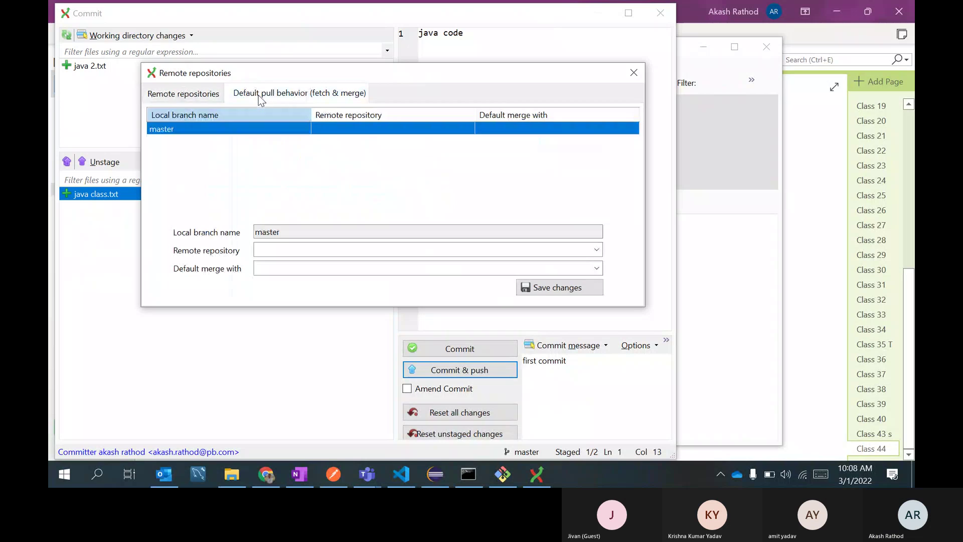
pyautogui.click(189, 96)
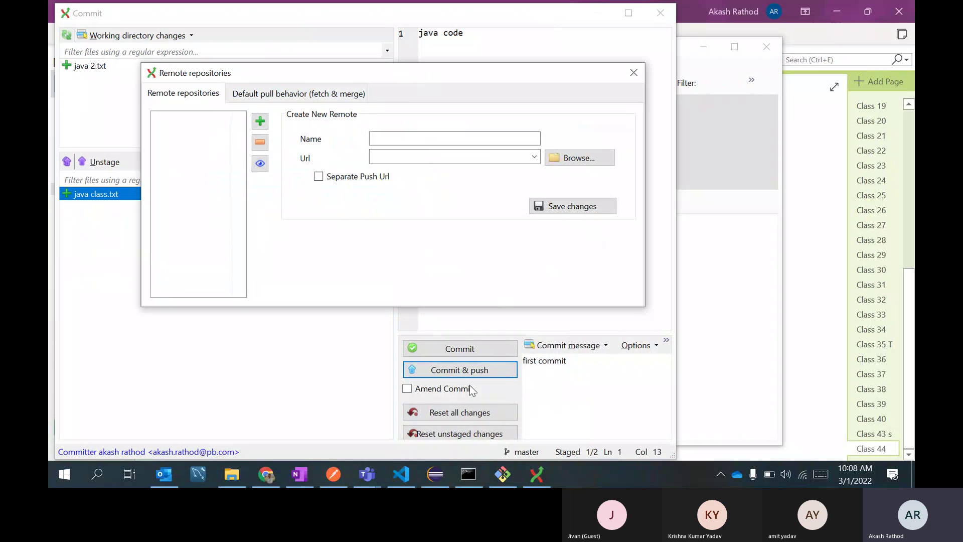
pyautogui.click(269, 482)
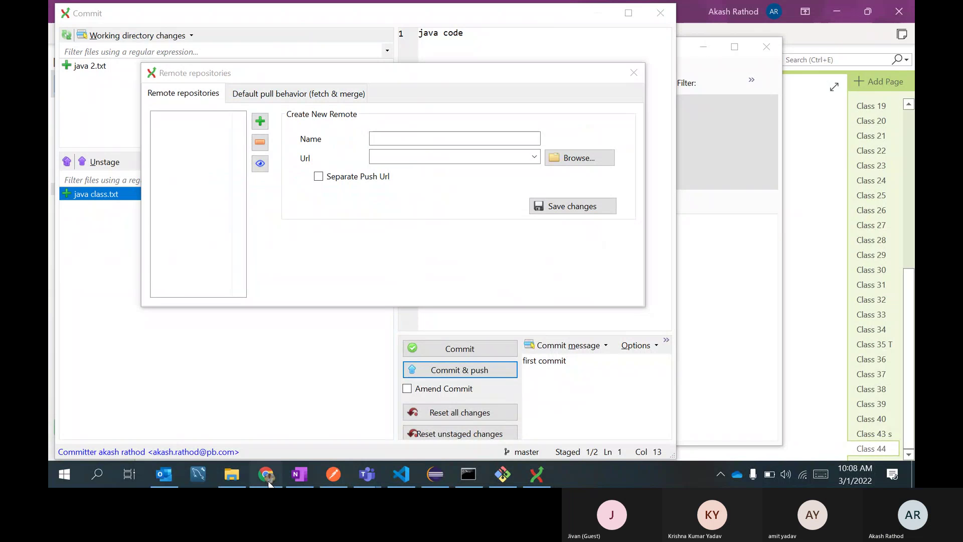
pyautogui.click(268, 482)
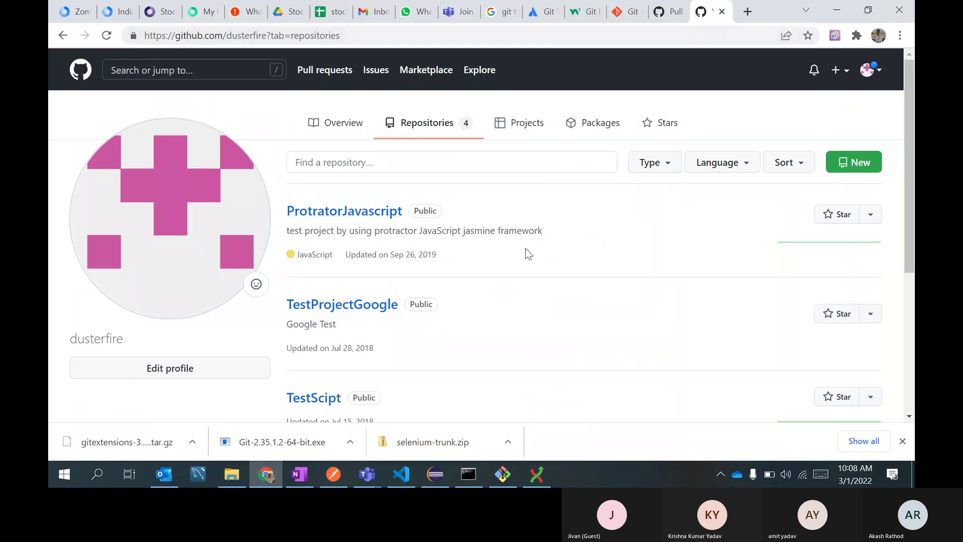
# Create a new public GitHub repository named testjava.
pyautogui.scroll(-1, 527, 251)
pyautogui.scroll(1, 574, 223)
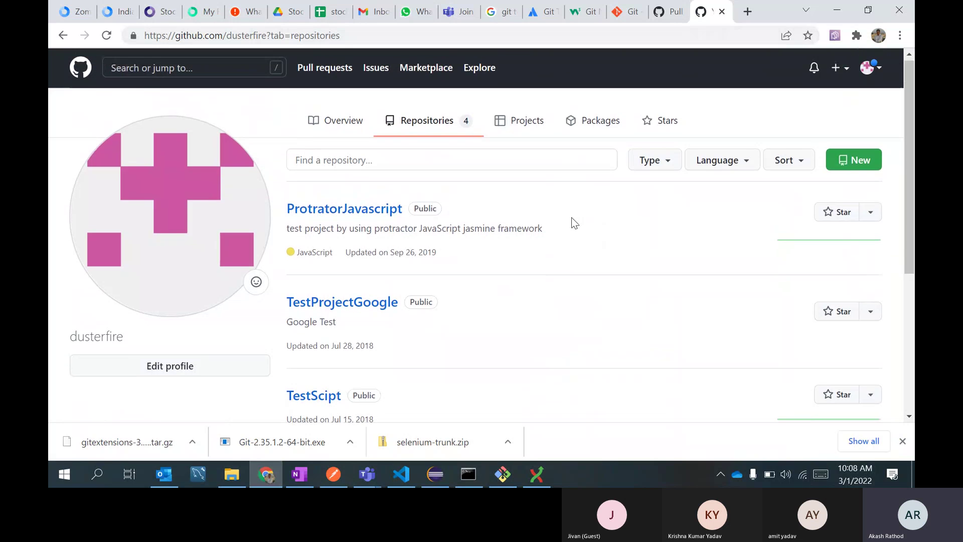
pyautogui.click(866, 153)
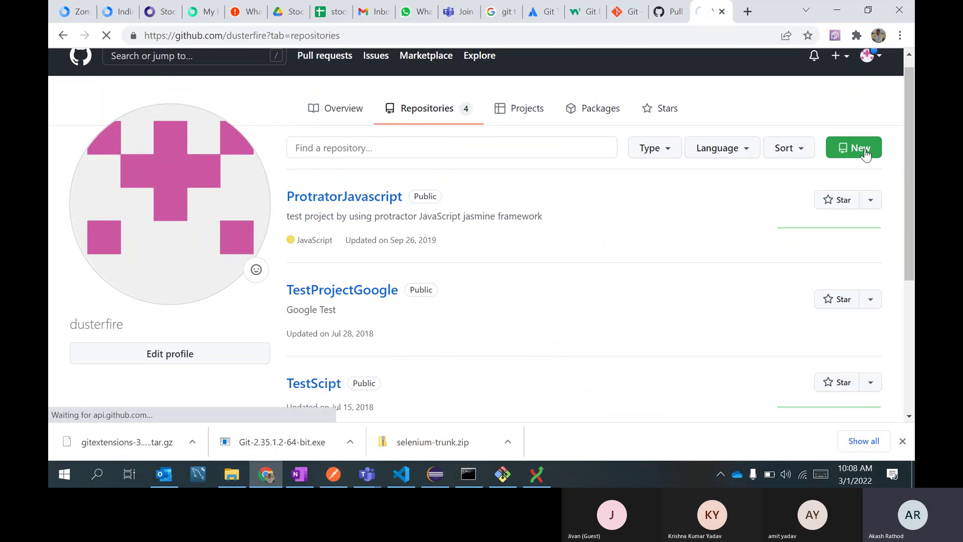
pyautogui.write('testj')
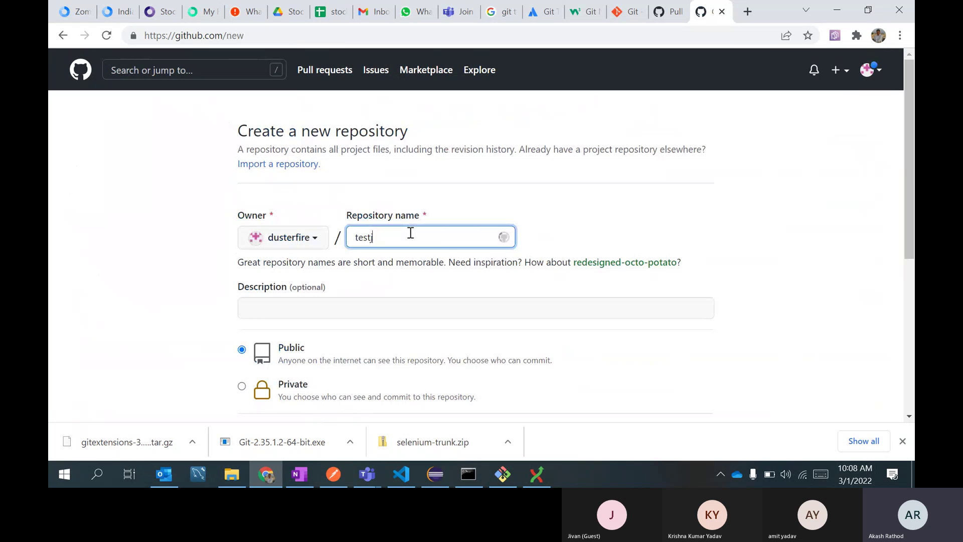
pyautogui.write('ava')
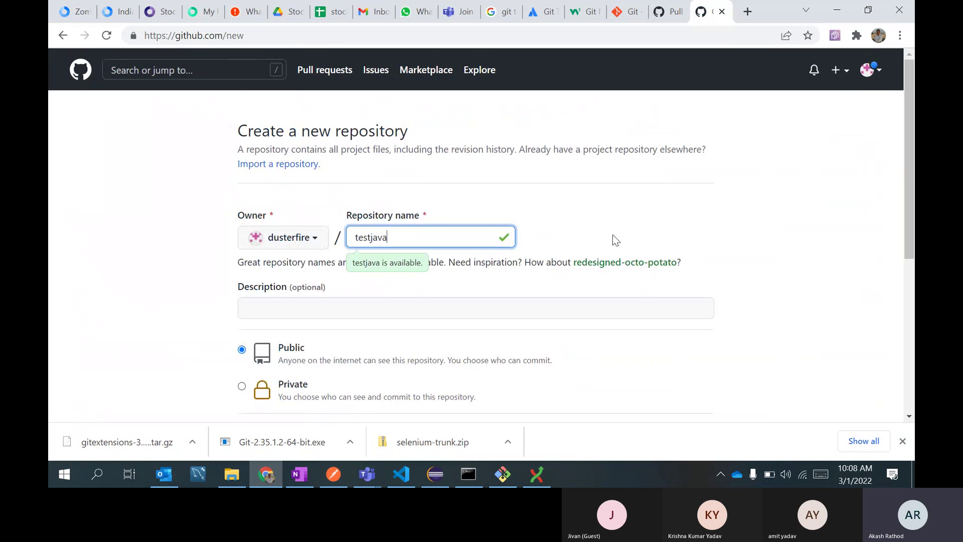
pyautogui.scroll(-3, 612, 233)
pyautogui.click(241, 260)
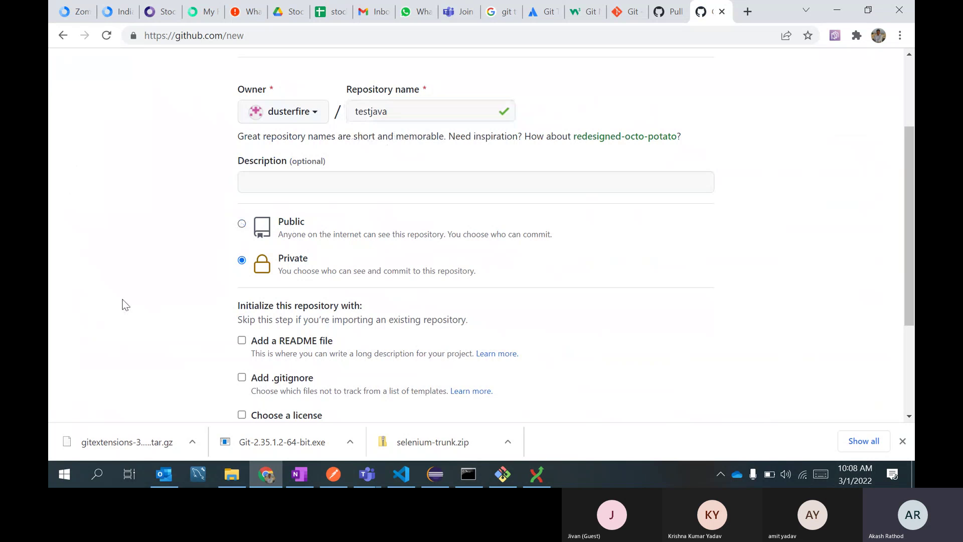
pyautogui.click(241, 223)
pyautogui.scroll(-3, 419, 239)
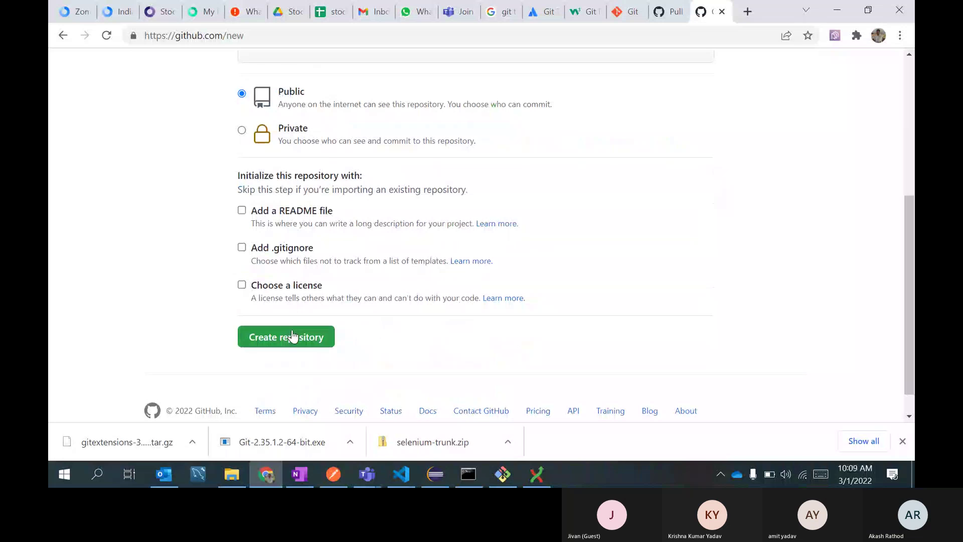
pyautogui.click(309, 341)
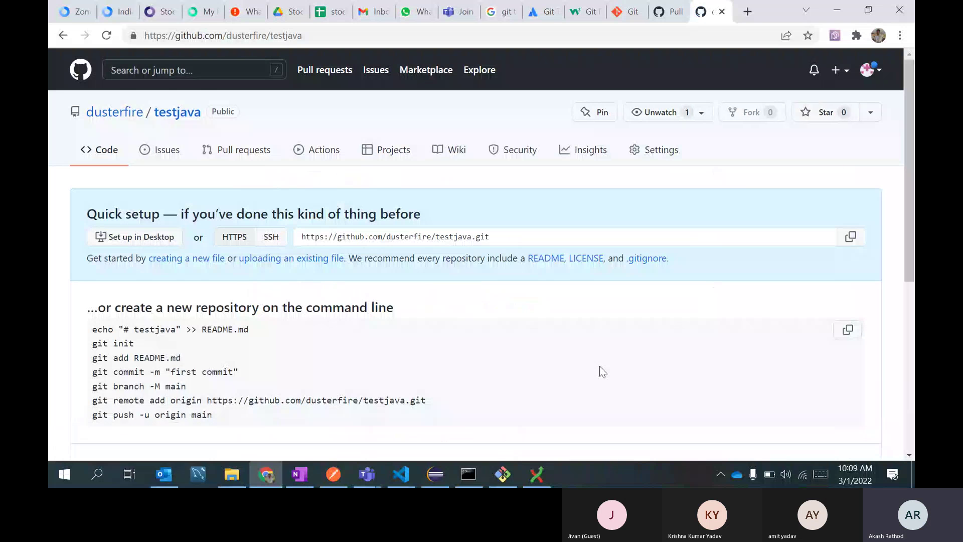
# Review the quick setup command-line steps (git init, git add), then return to Git Extensions.
pyautogui.scroll(-3, 603, 371)
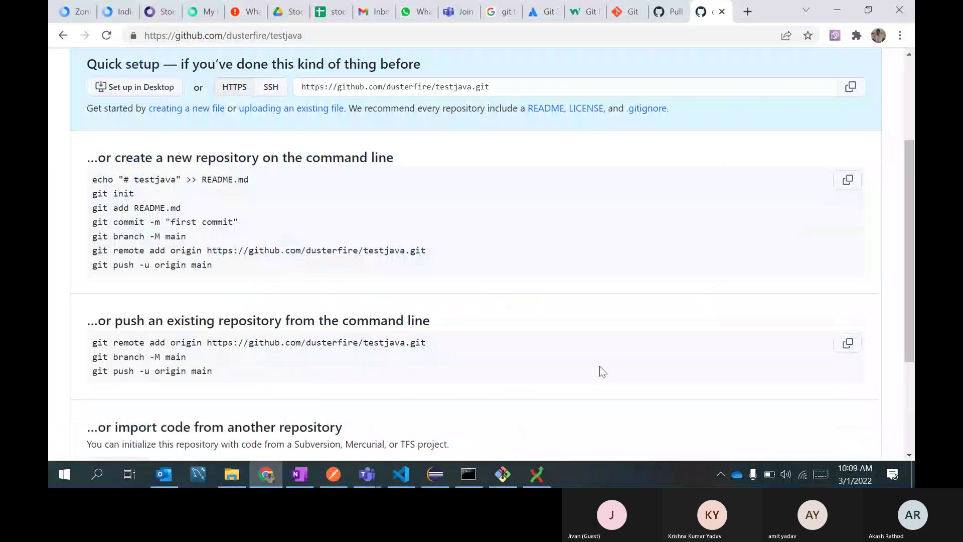
pyautogui.scroll(-3, 601, 367)
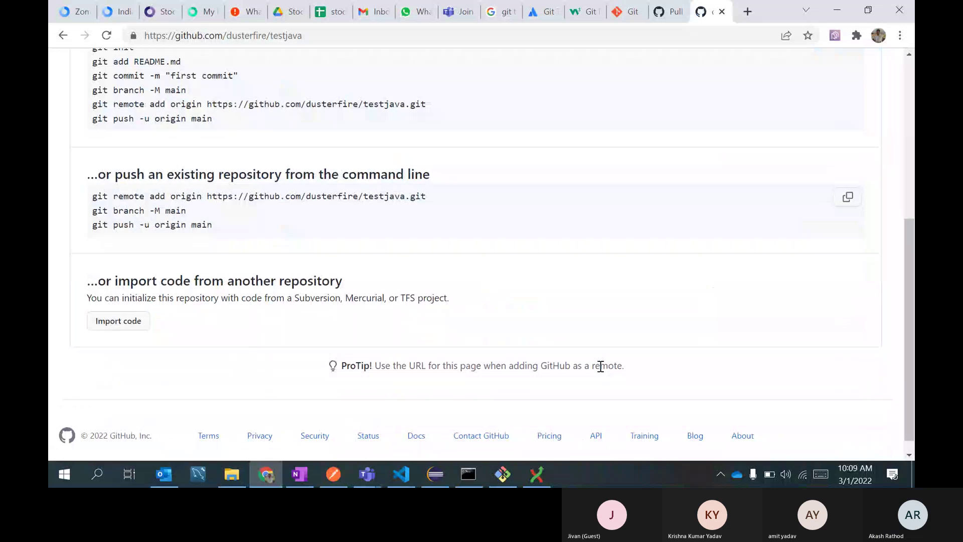
pyautogui.scroll(6, 155, 301)
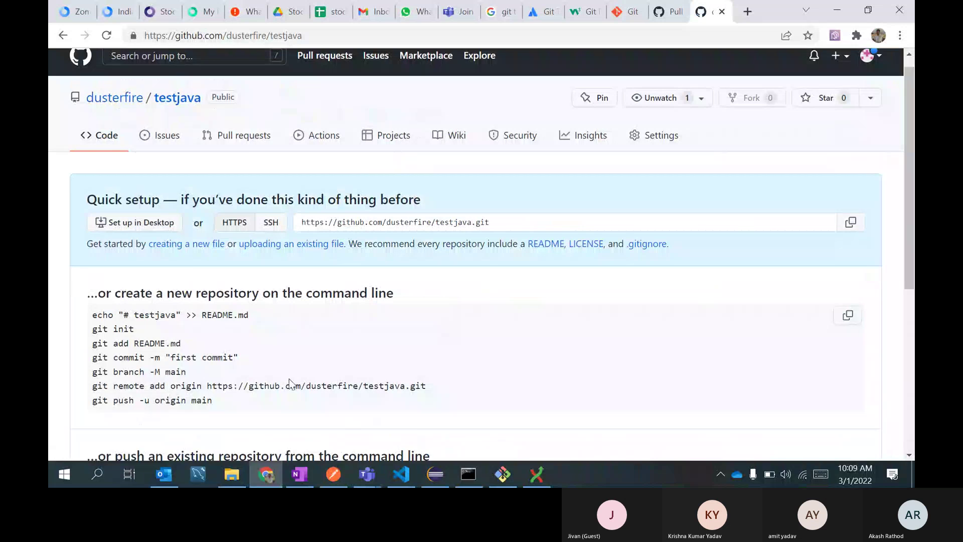
pyautogui.scroll(-1, 289, 381)
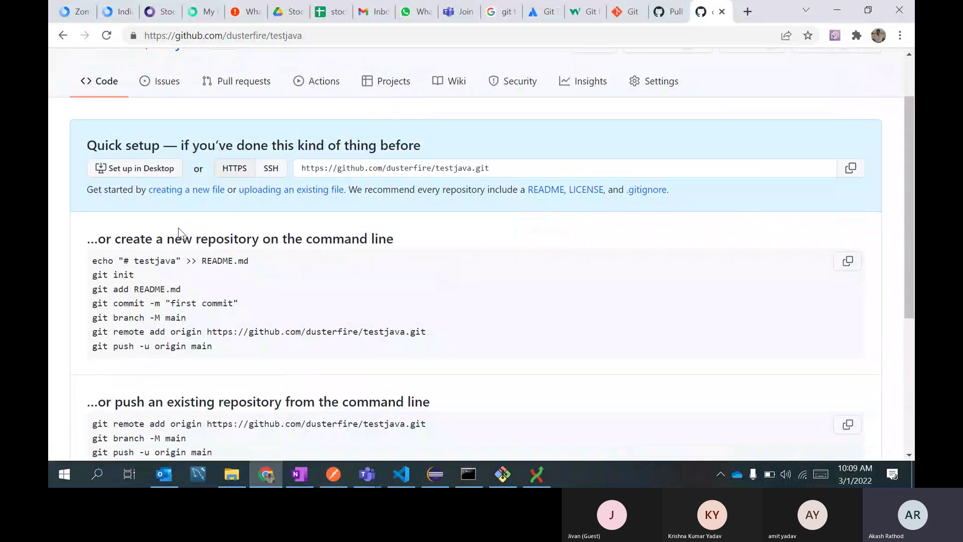
pyautogui.moveTo(124, 237); pyautogui.dragTo(395, 237)
pyautogui.scroll(-1, 314, 331)
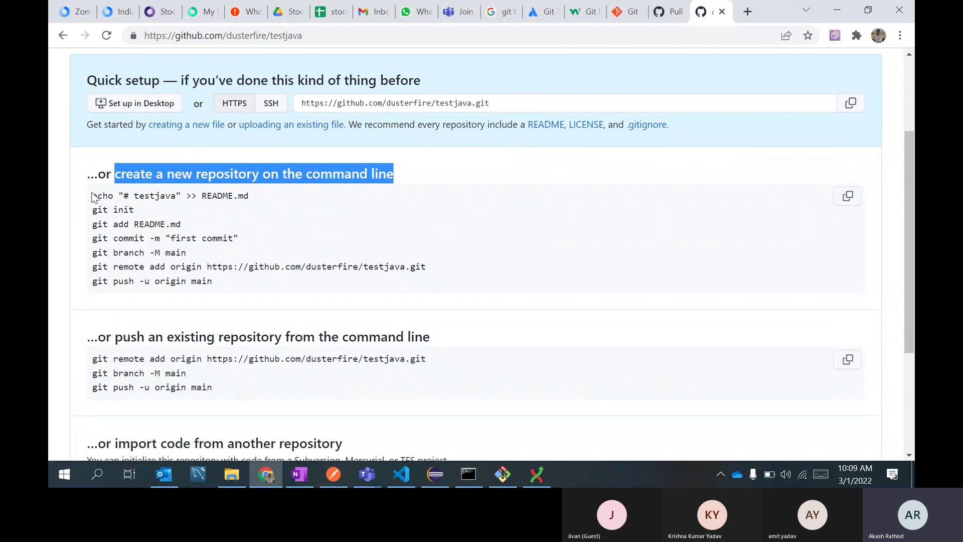
pyautogui.moveTo(98, 210); pyautogui.dragTo(190, 231)
pyautogui.moveTo(103, 239); pyautogui.dragTo(151, 267)
pyautogui.click(102, 265)
pyautogui.doubleClick(132, 224)
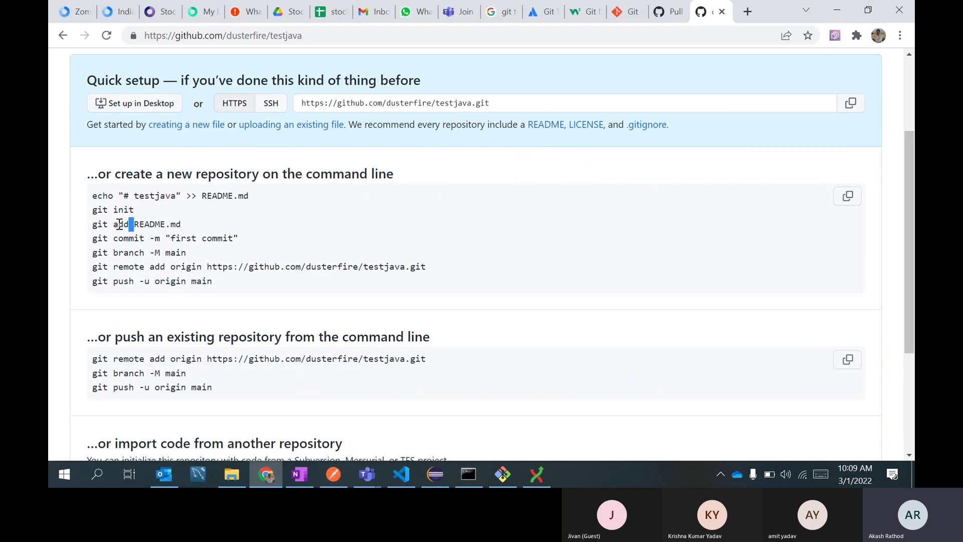
pyautogui.moveTo(94, 210); pyautogui.dragTo(135, 210)
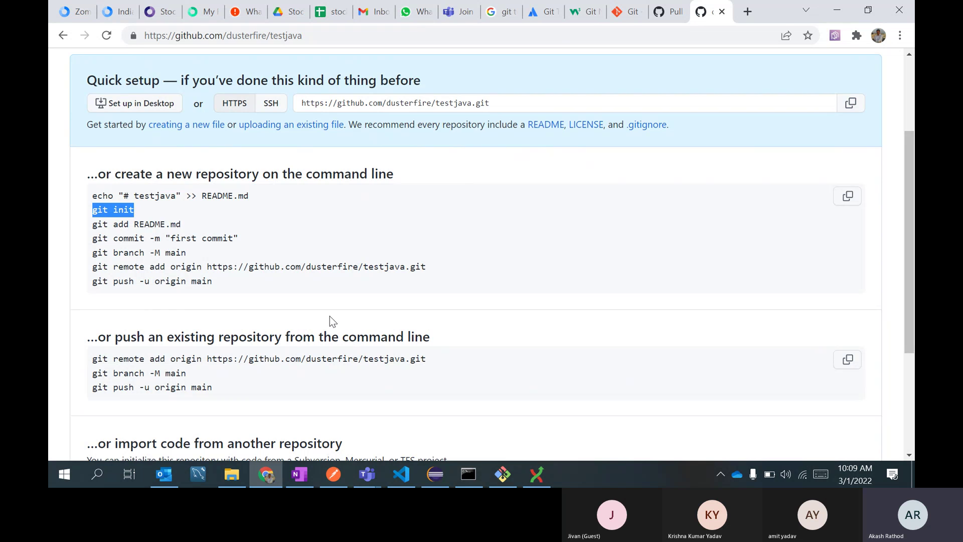
pyautogui.click(536, 479)
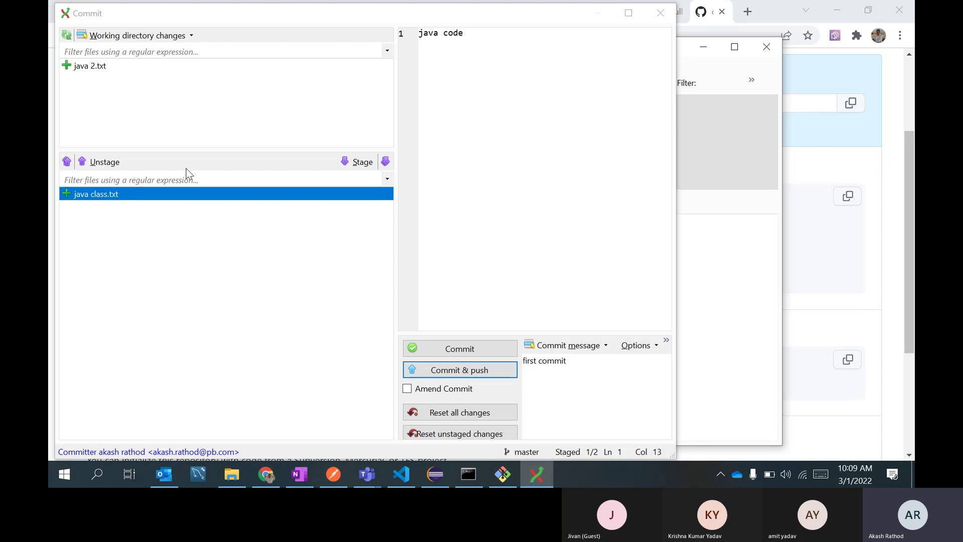
# Minimize the GitClass folder window and return to GitHub's quick setup instructions.
pyautogui.click(232, 473)
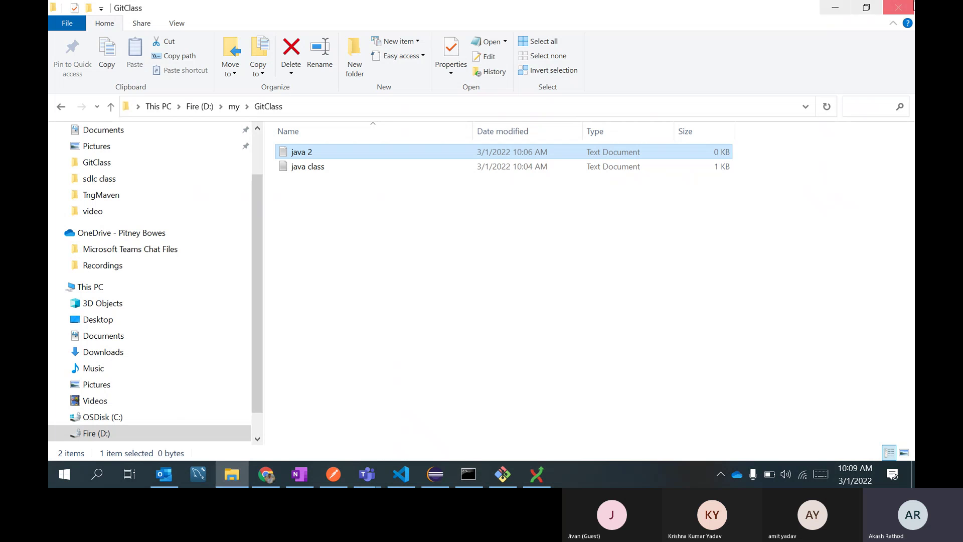
pyautogui.click(835, 10)
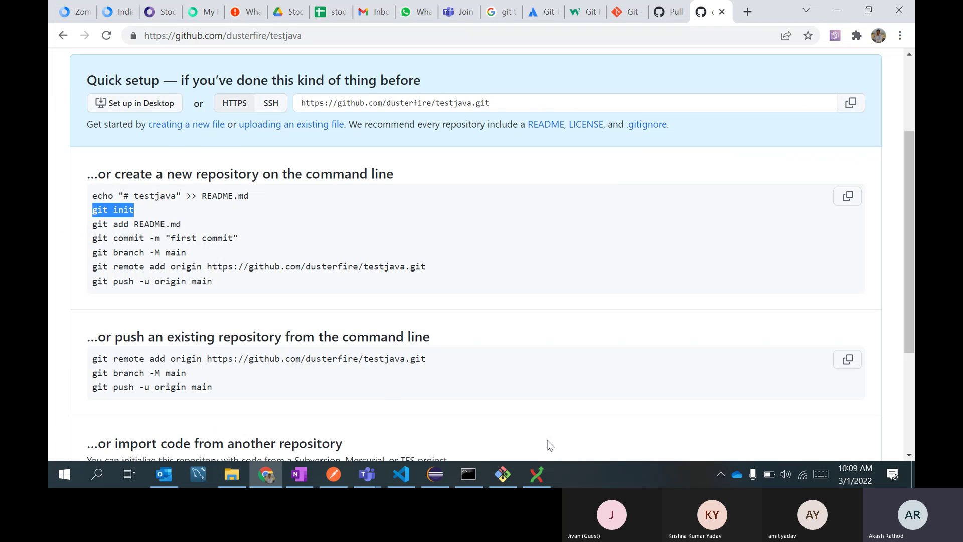
pyautogui.click(536, 483)
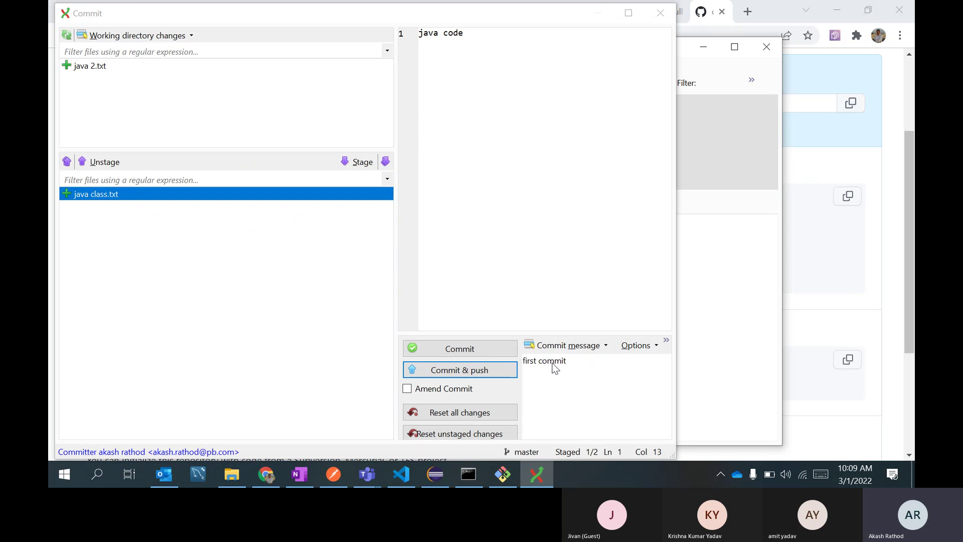
pyautogui.click(264, 479)
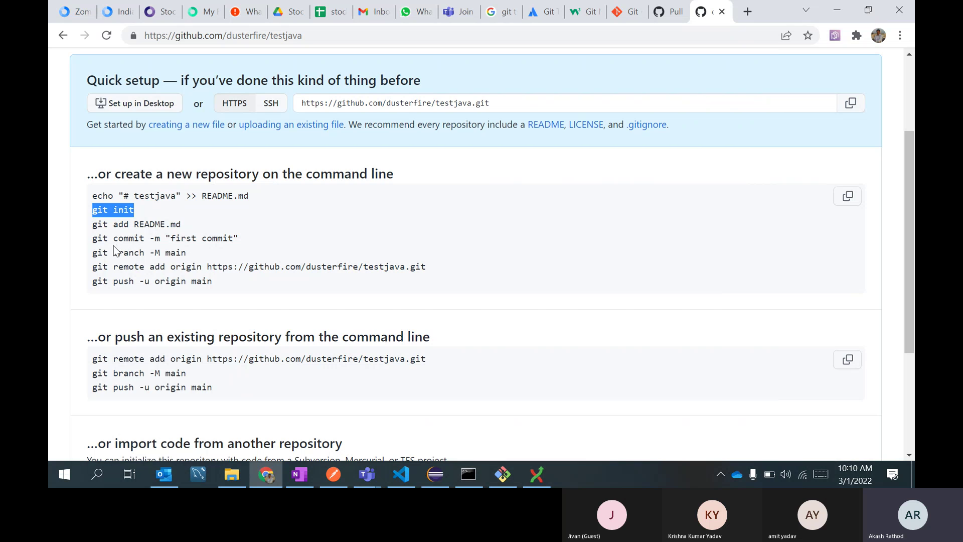
# Select the testjava .git URL in the git remote add line and switch windows.
pyautogui.moveTo(188, 253); pyautogui.dragTo(93, 252)
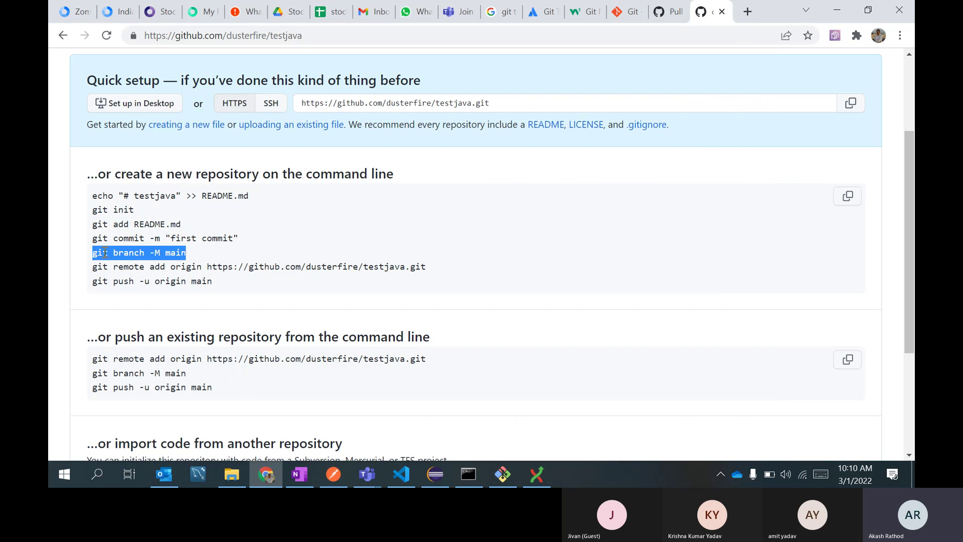
pyautogui.click(139, 264)
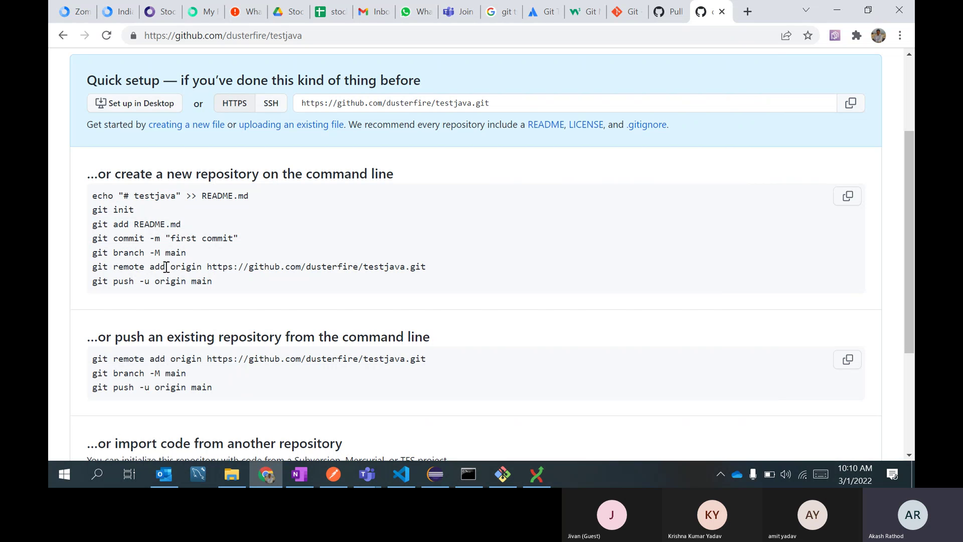
pyautogui.moveTo(94, 269); pyautogui.dragTo(145, 266)
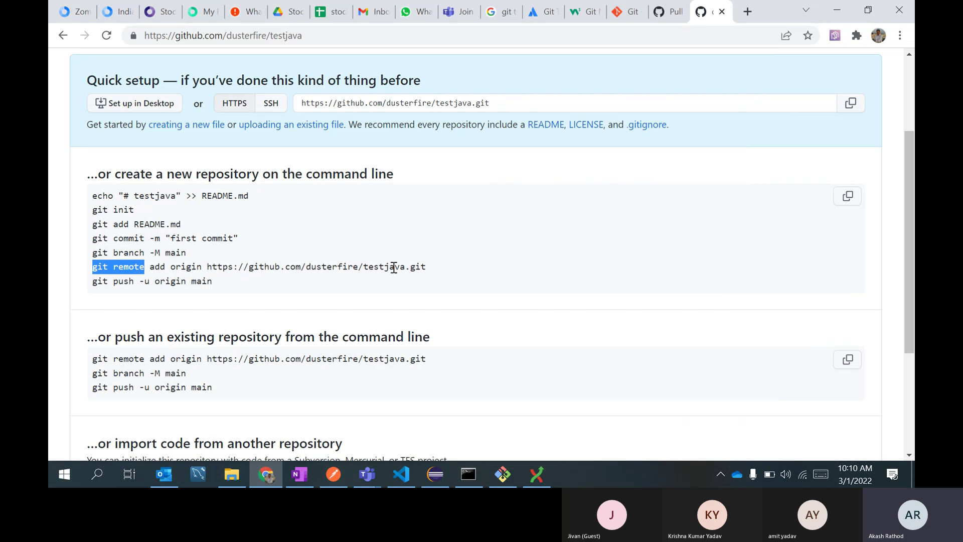
pyautogui.moveTo(428, 267); pyautogui.dragTo(208, 267)
pyautogui.hotkey('ctrl', 'c')
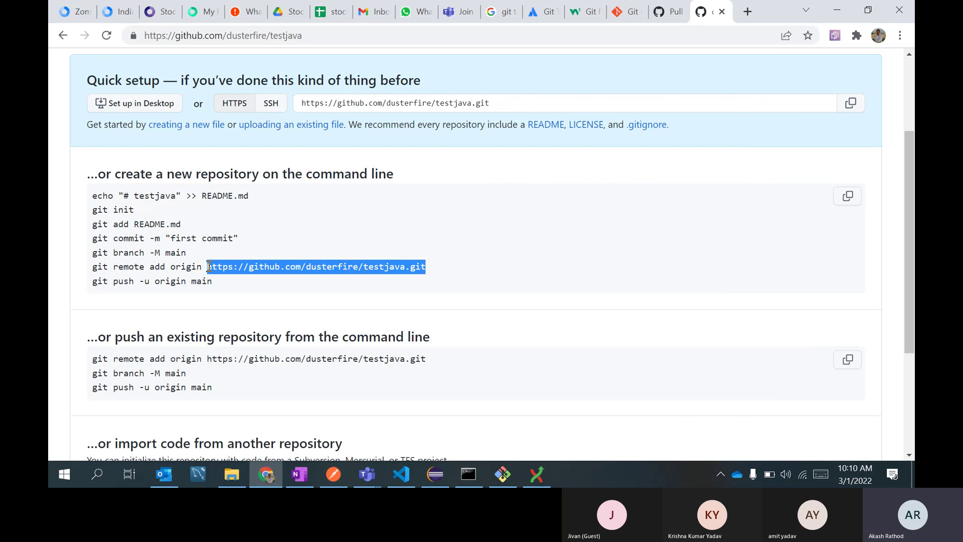
pyautogui.hotkey('alt', 'Tab')
pyautogui.hotkey('alt', 'Tab')
pyautogui.hotkey('alt', 'Tab')
# Paste the testjava repository URL into the new remote's Url field.
pyautogui.click(452, 158)
pyautogui.hotkey('ctrl', 'v')
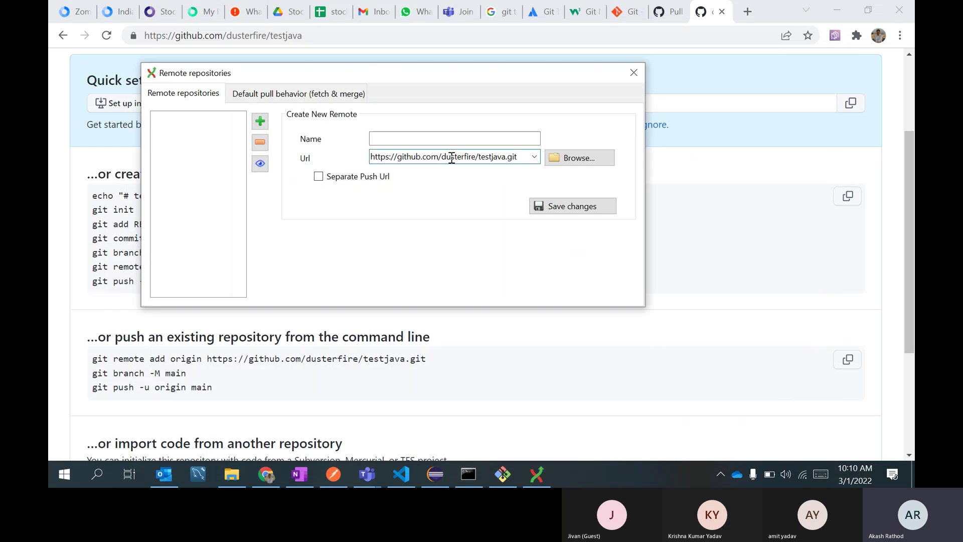
pyautogui.click(563, 205)
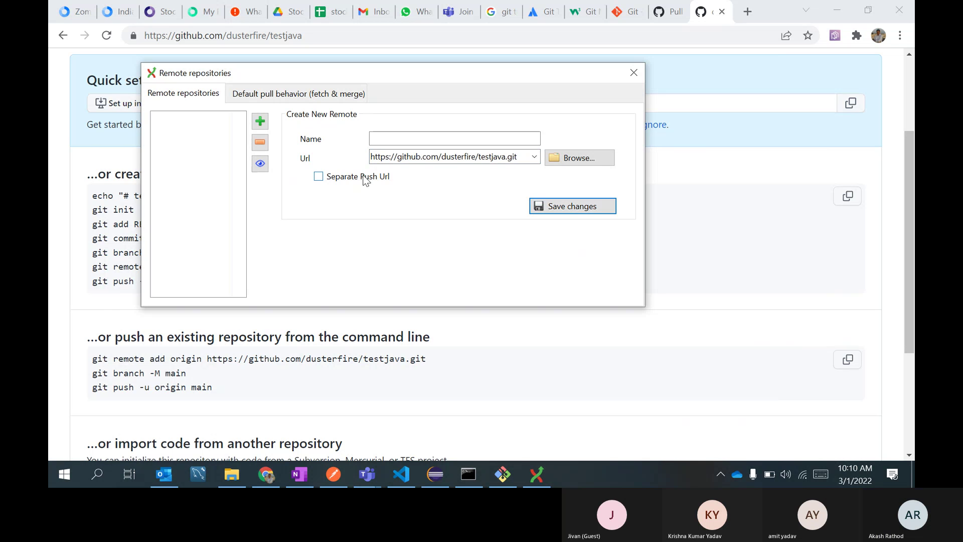
pyautogui.click(361, 178)
pyautogui.click(361, 179)
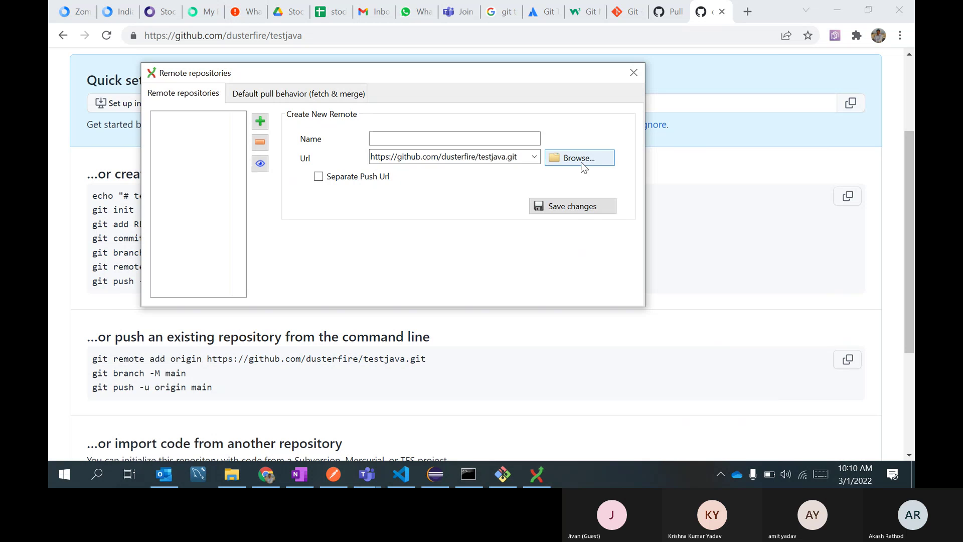
# Name the remote 'test java', save with auto-configured push/pull, and close after fetching.
pyautogui.click(259, 122)
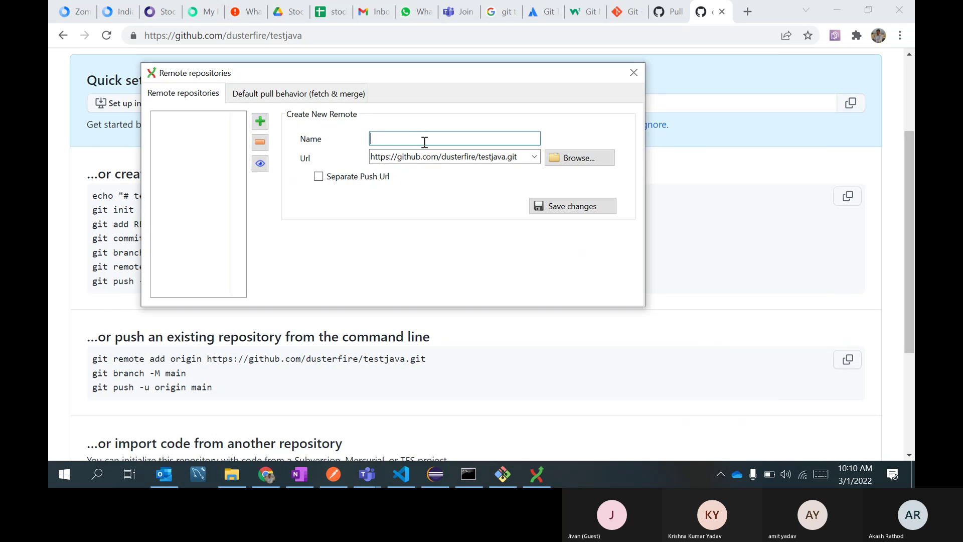
pyautogui.write('test java')
pyautogui.click(569, 205)
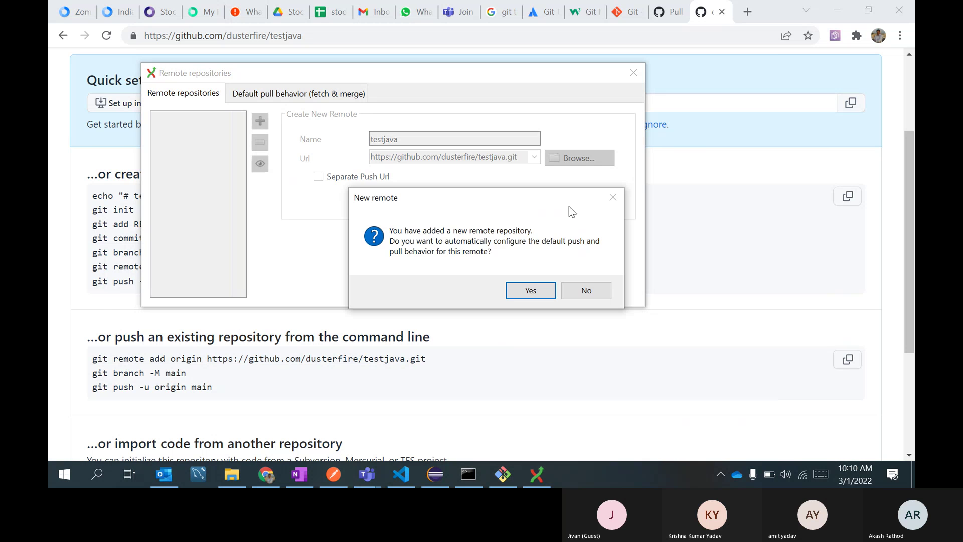
pyautogui.click(531, 289)
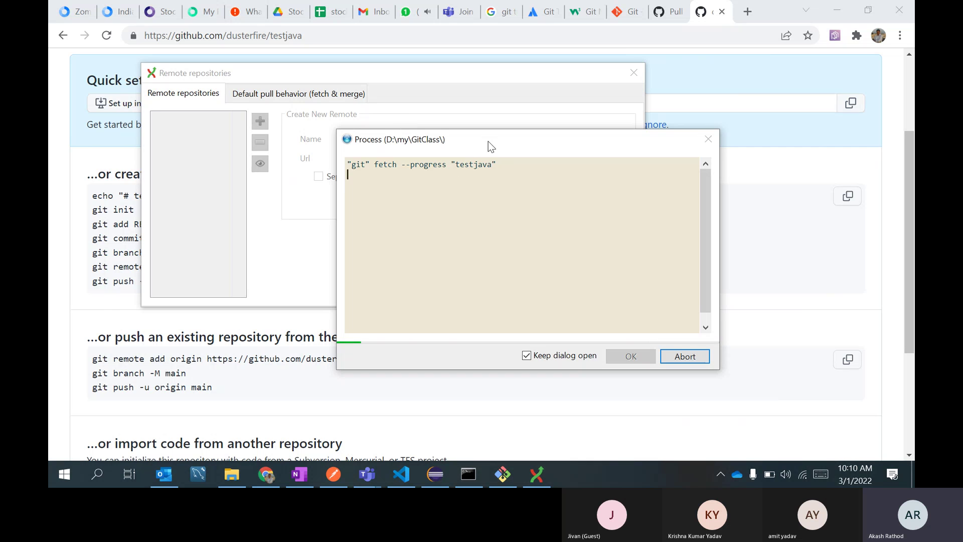
pyautogui.moveTo(486, 137); pyautogui.dragTo(471, 74)
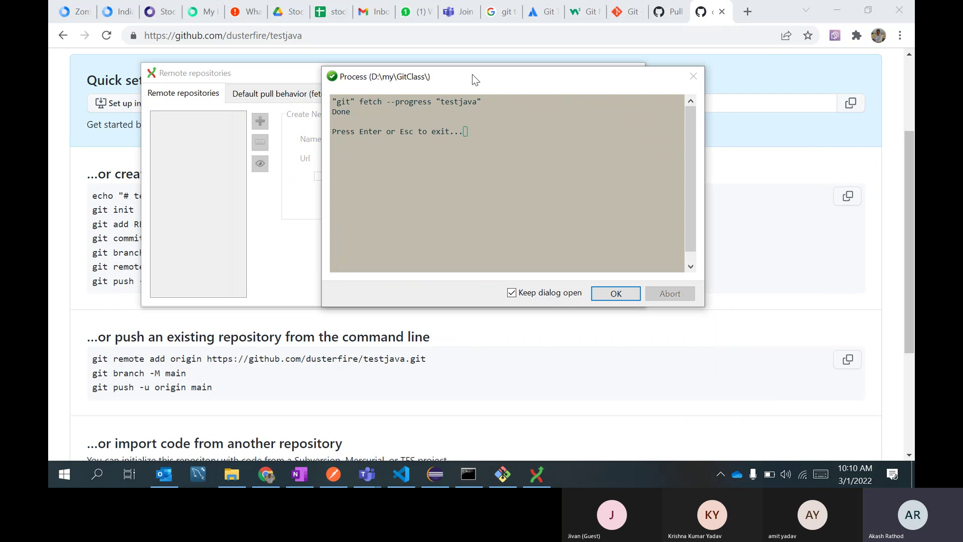
pyautogui.click(617, 295)
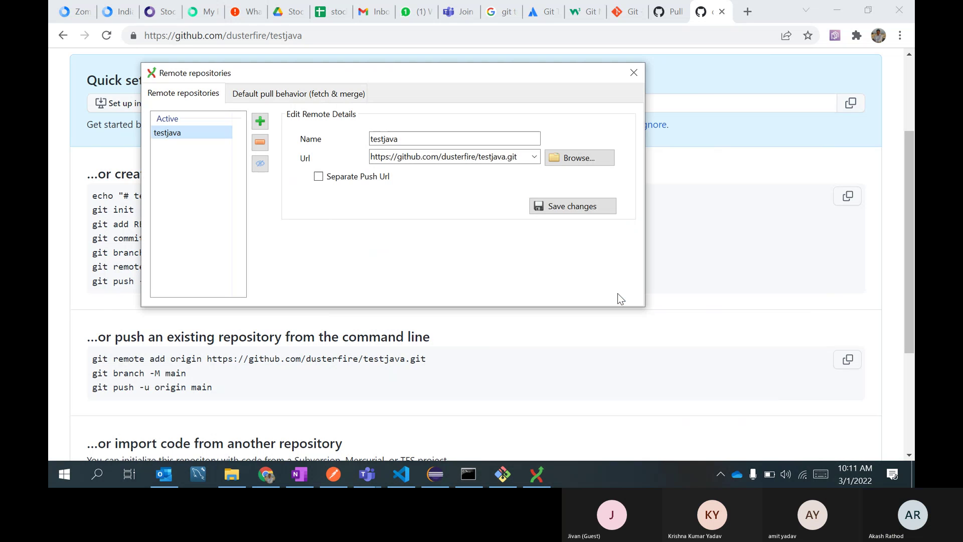
pyautogui.click(635, 74)
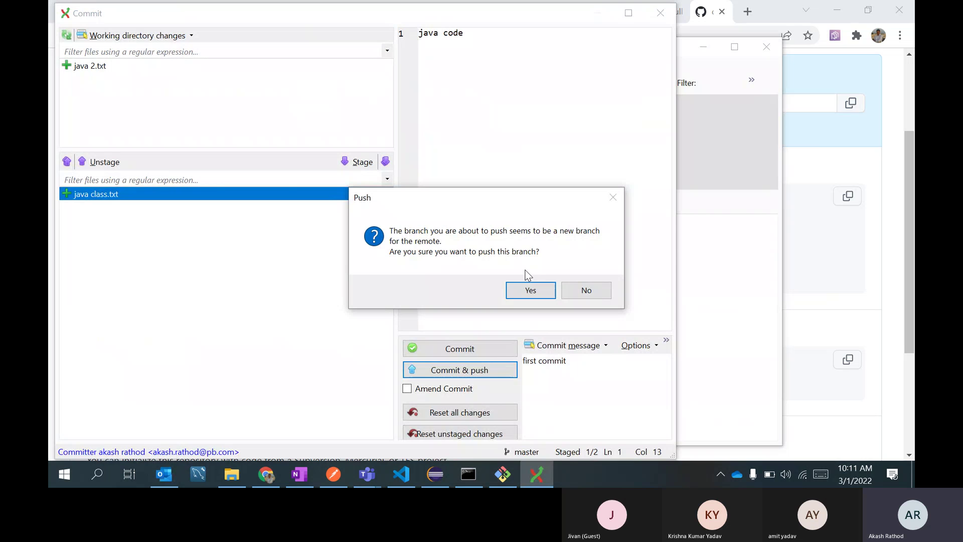
# Confirm pushing master as a new branch with a tracking reference.
pyautogui.click(525, 291)
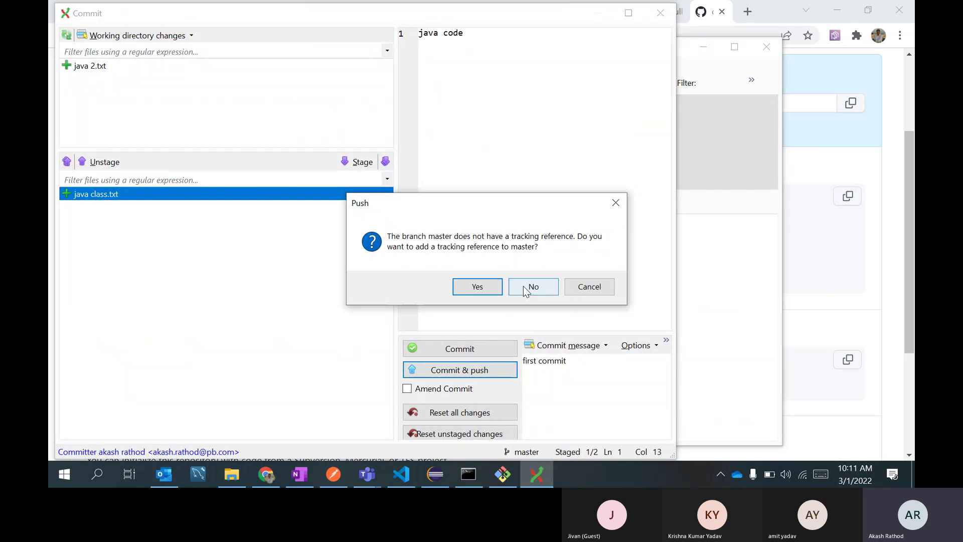
pyautogui.click(496, 290)
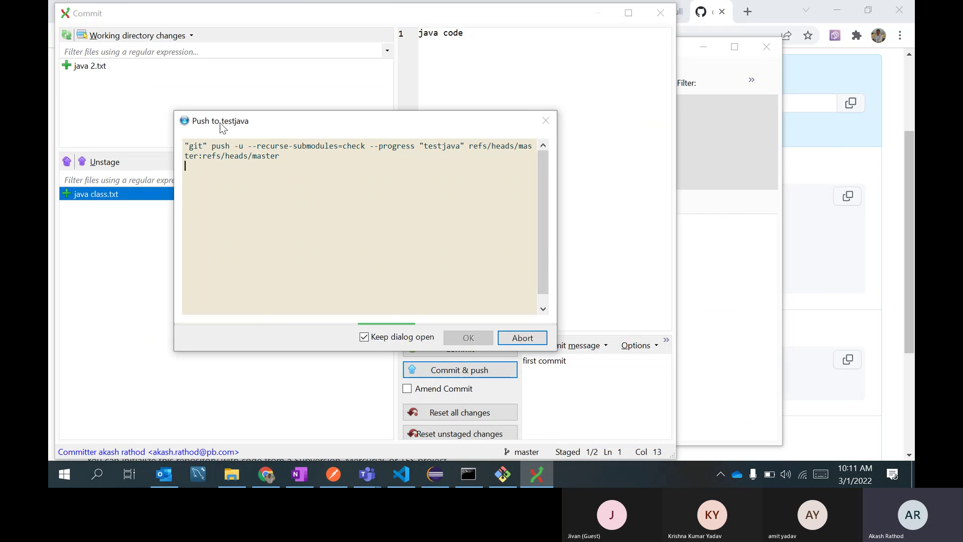
pyautogui.moveTo(222, 128); pyautogui.dragTo(208, 127)
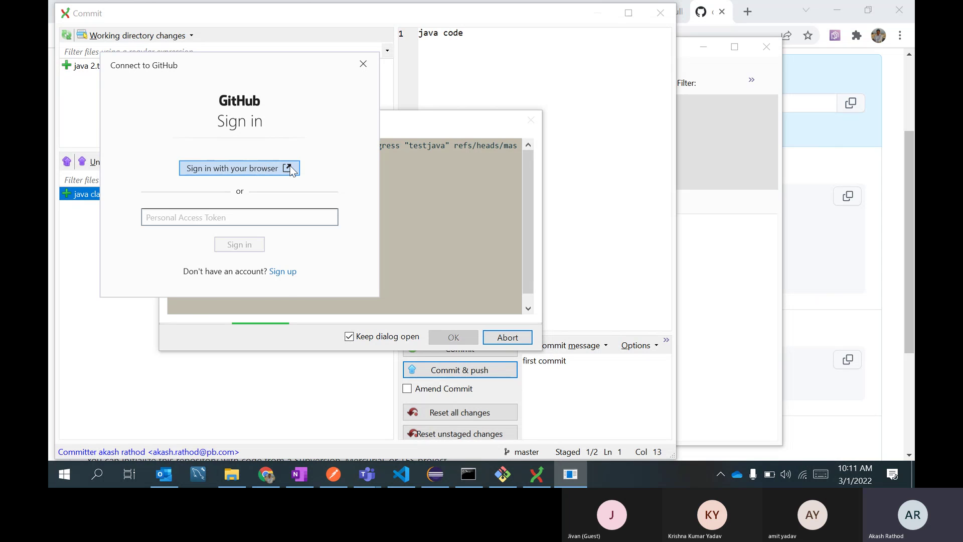
# Sign in through the browser, authorize Git Credential Manager, then close the finished push and Commit window.
pyautogui.click(290, 167)
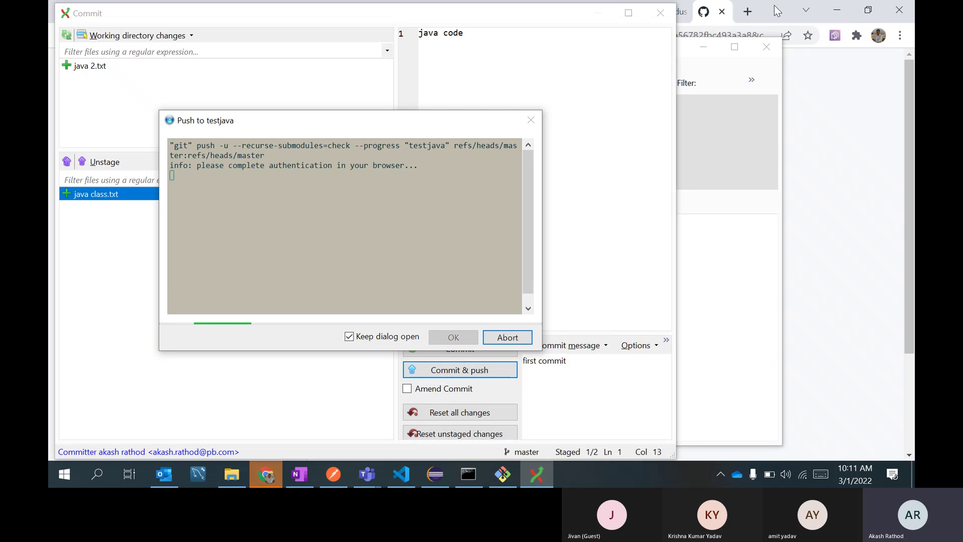
pyautogui.click(774, 5)
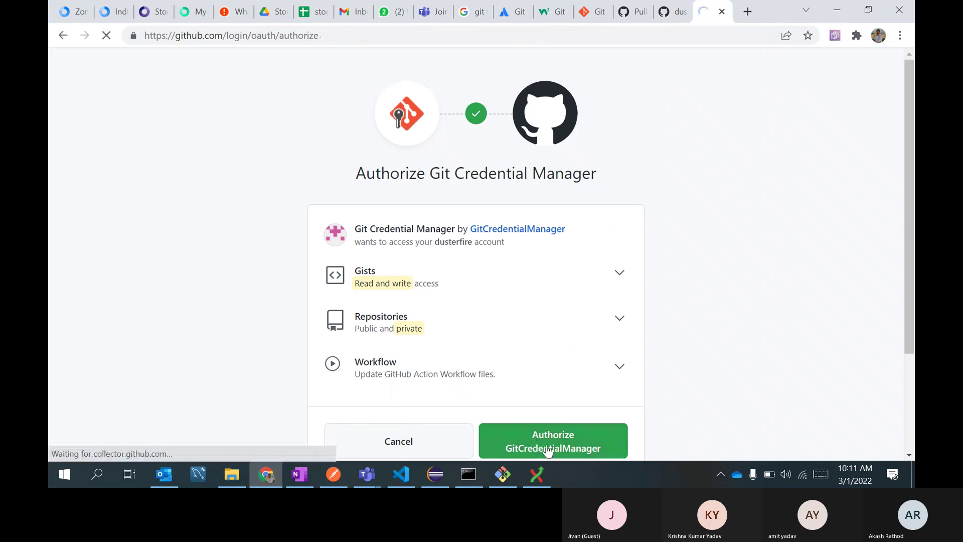
pyautogui.click(547, 449)
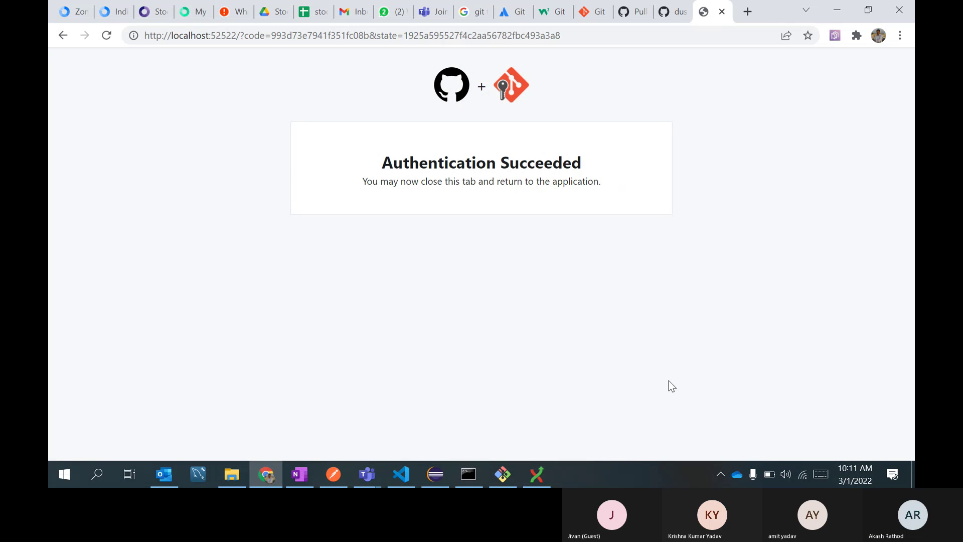
pyautogui.click(543, 475)
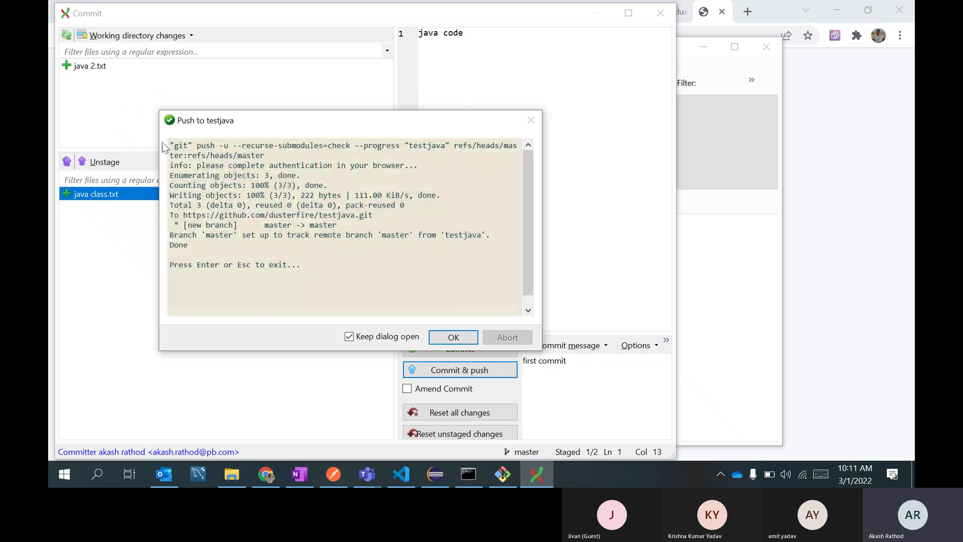
pyautogui.click(453, 336)
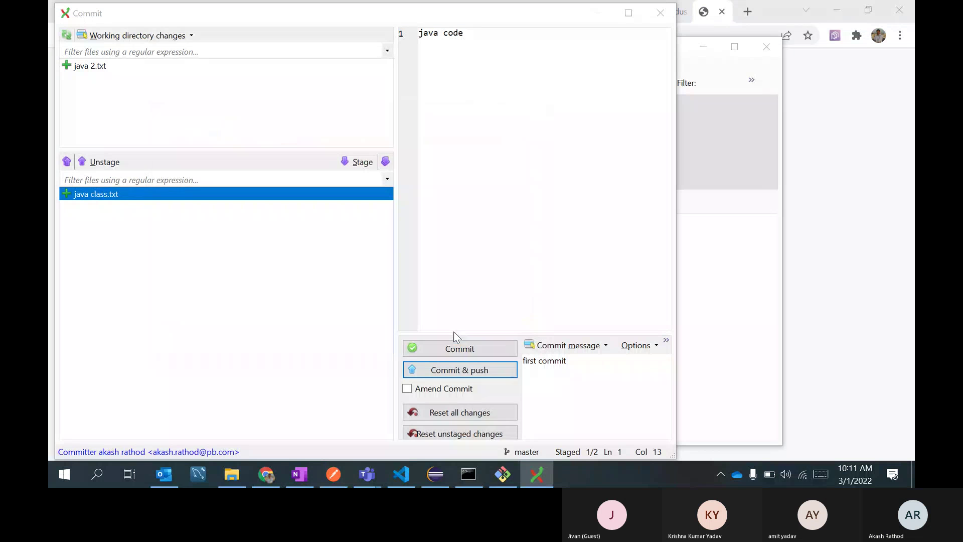
pyautogui.click(457, 347)
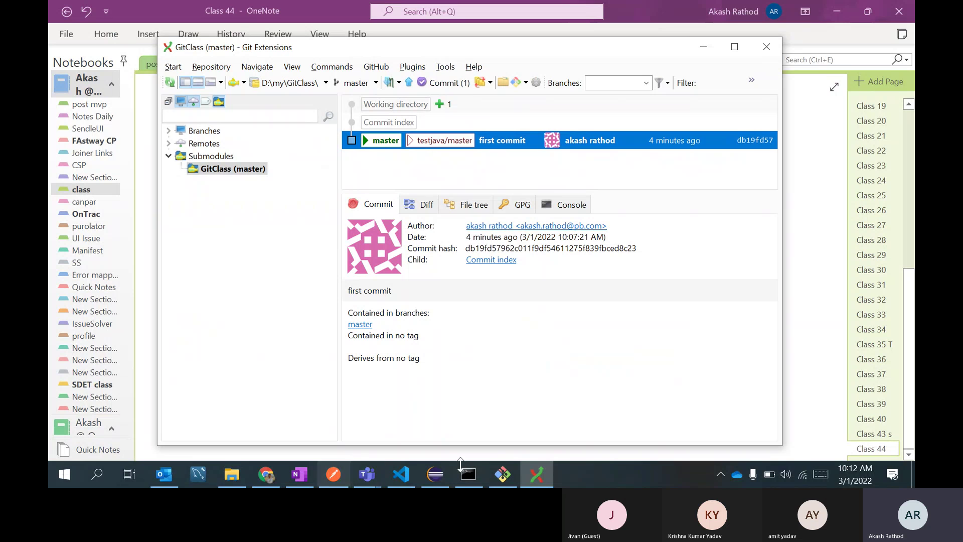
# Reload the testjava repository page, view java class.txt's 'java code' content, then minimize Chrome.
pyautogui.click(273, 469)
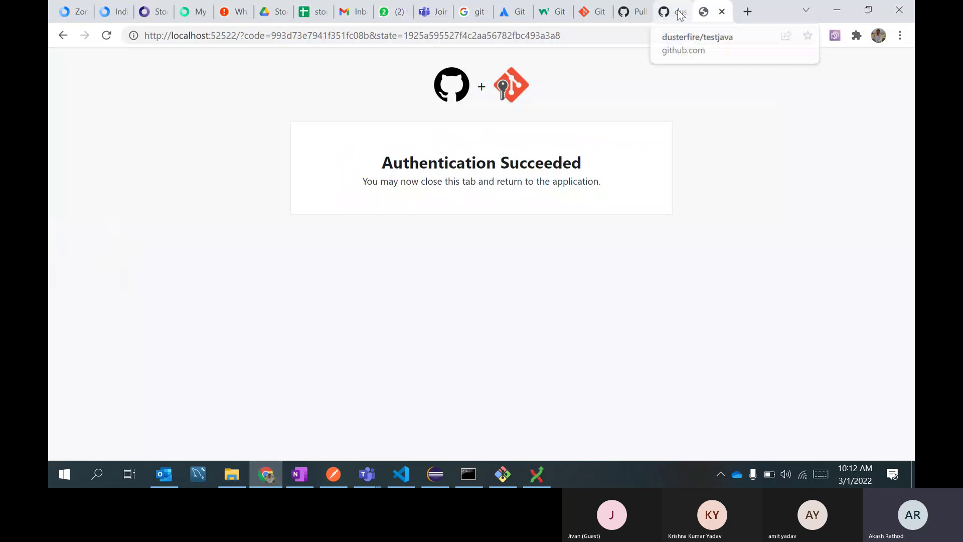
pyautogui.click(679, 15)
pyautogui.scroll(3, 251, 192)
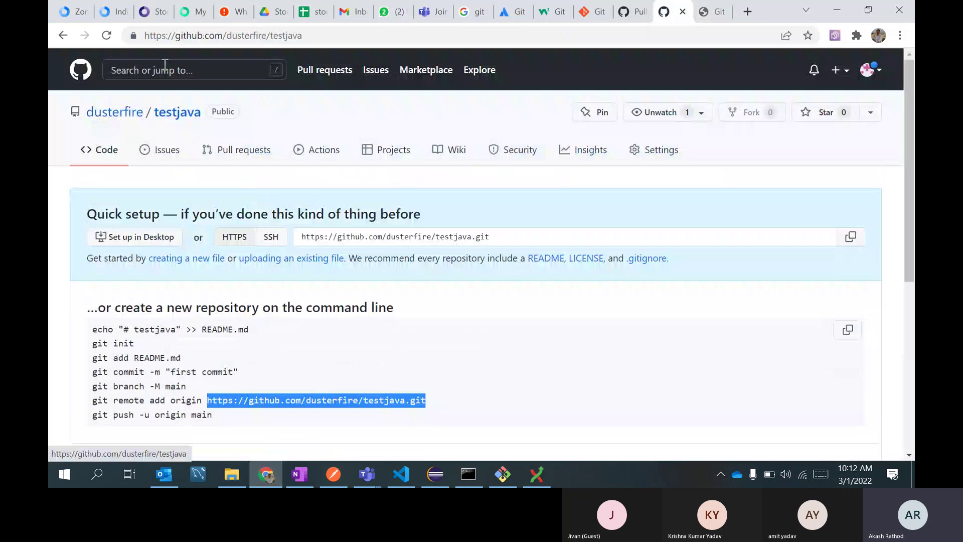
pyautogui.click(106, 43)
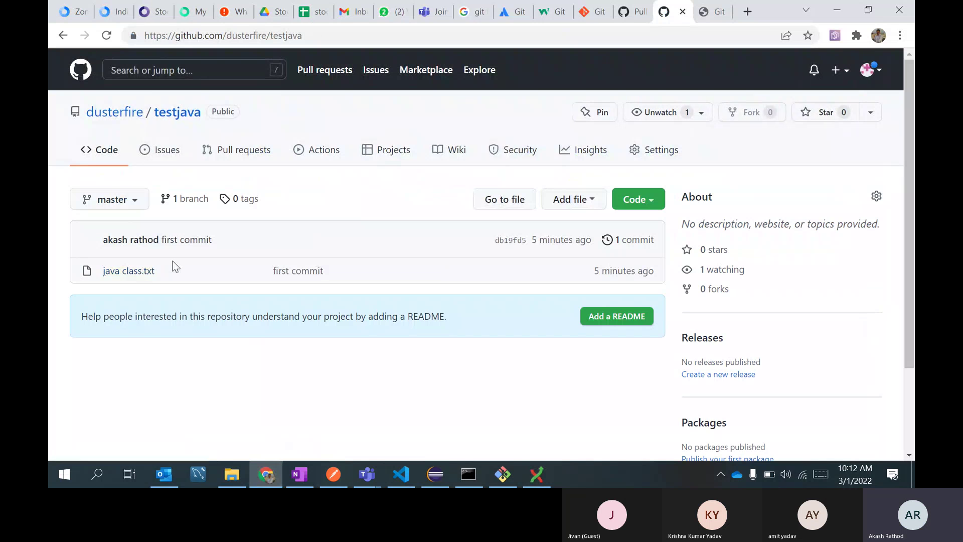
pyautogui.click(128, 273)
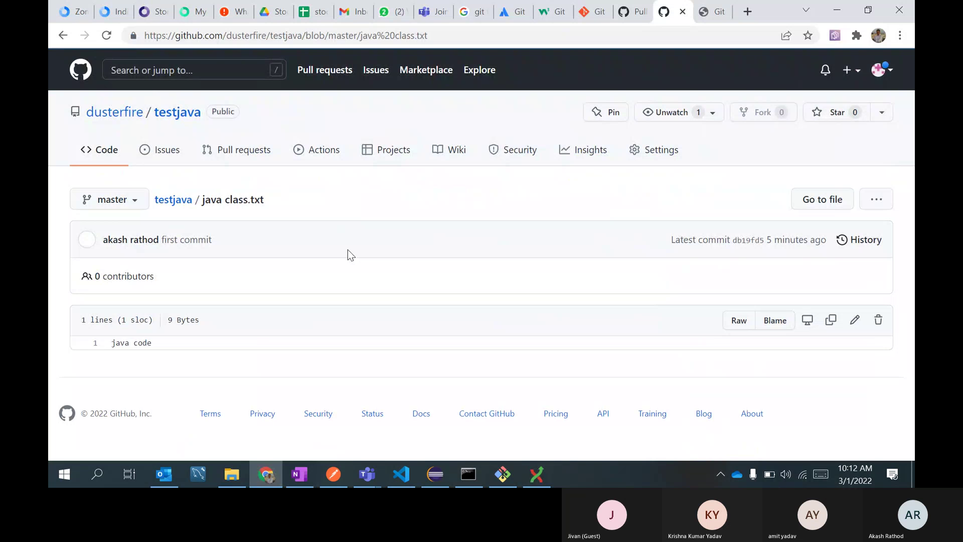
pyautogui.click(846, 11)
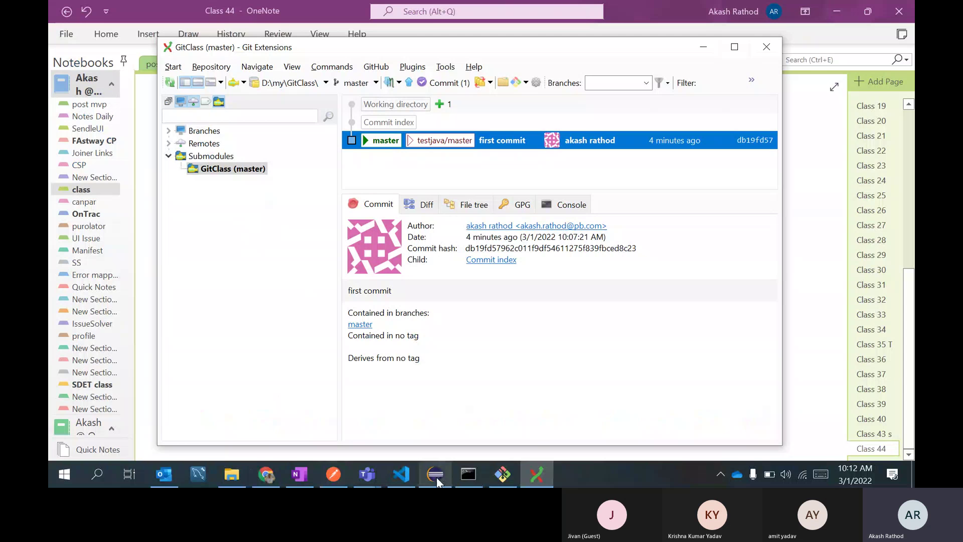
# Open SeleniumTestingProject's folder in File Explorer via its Eclipse Properties location.
pyautogui.click(436, 474)
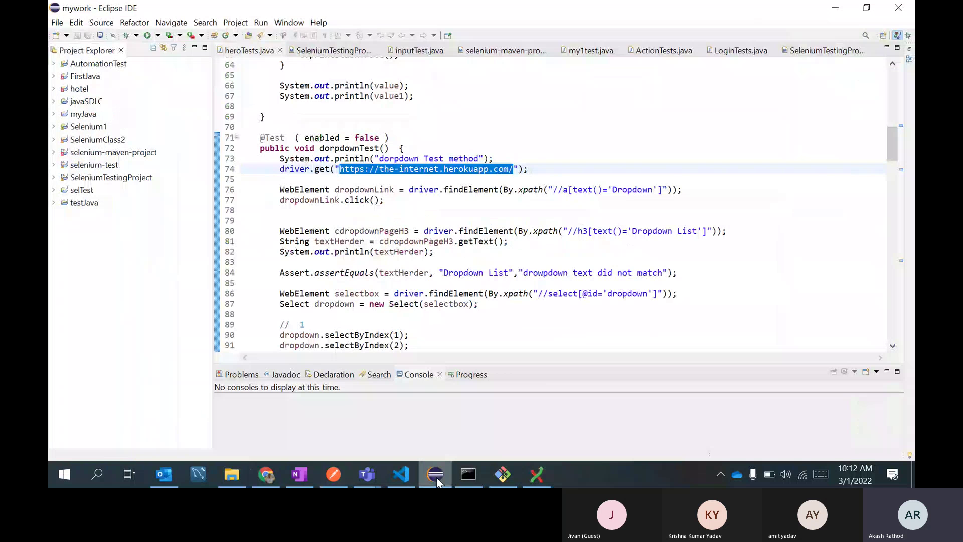
pyautogui.click(100, 177)
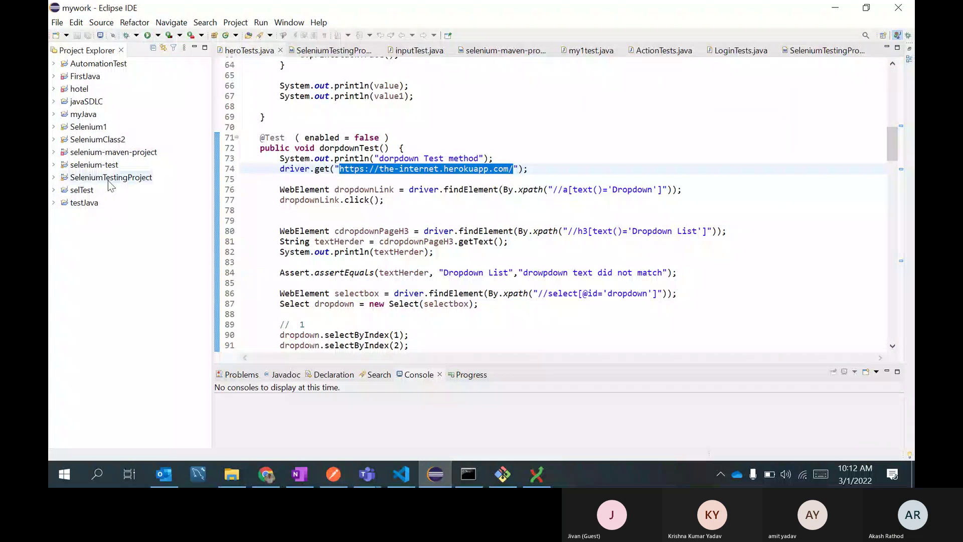
pyautogui.rightClick(86, 177)
pyautogui.click(148, 453)
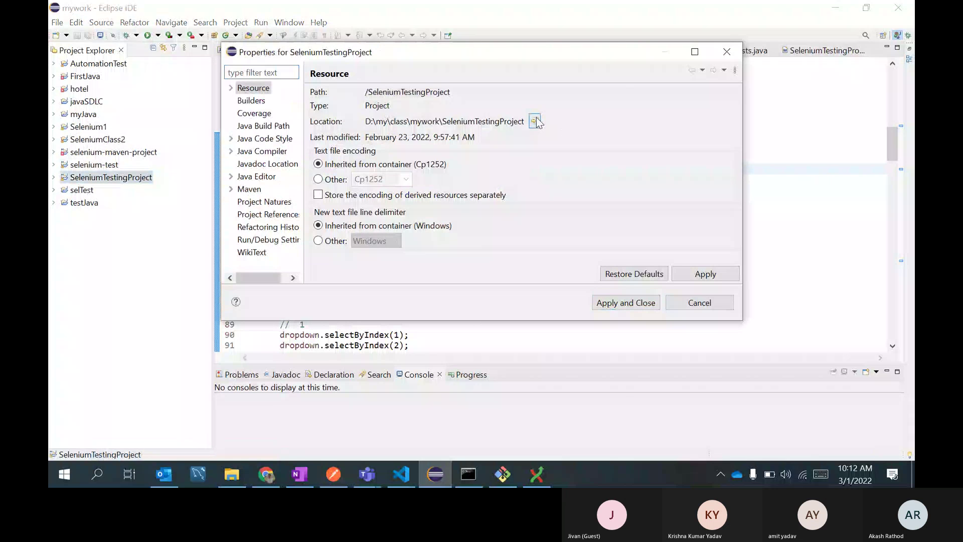
pyautogui.click(535, 121)
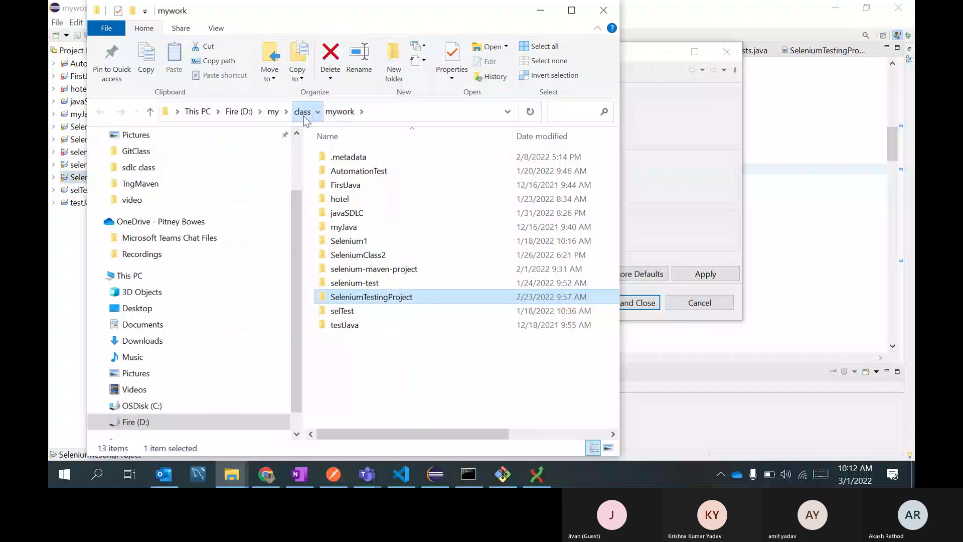
pyautogui.click(302, 111)
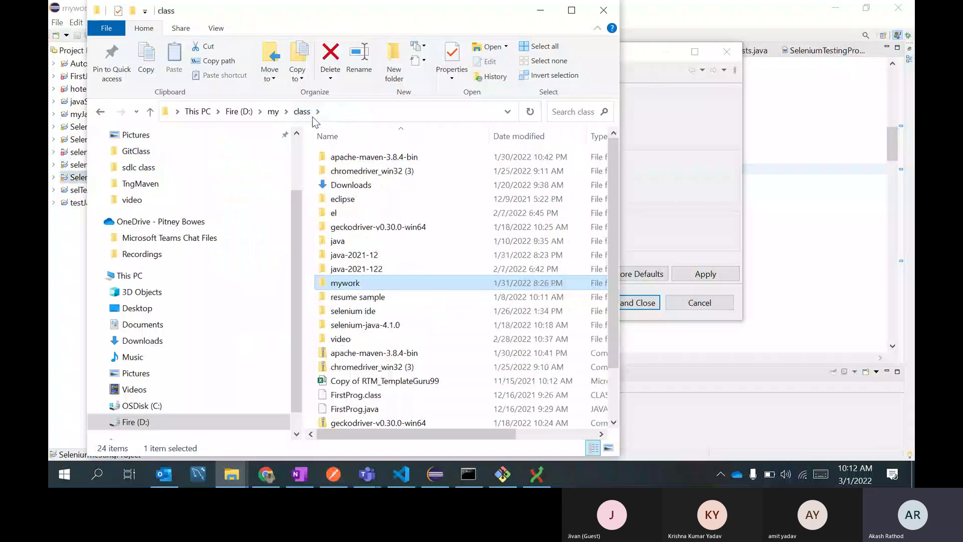
pyautogui.doubleClick(370, 285)
pyautogui.click(377, 309)
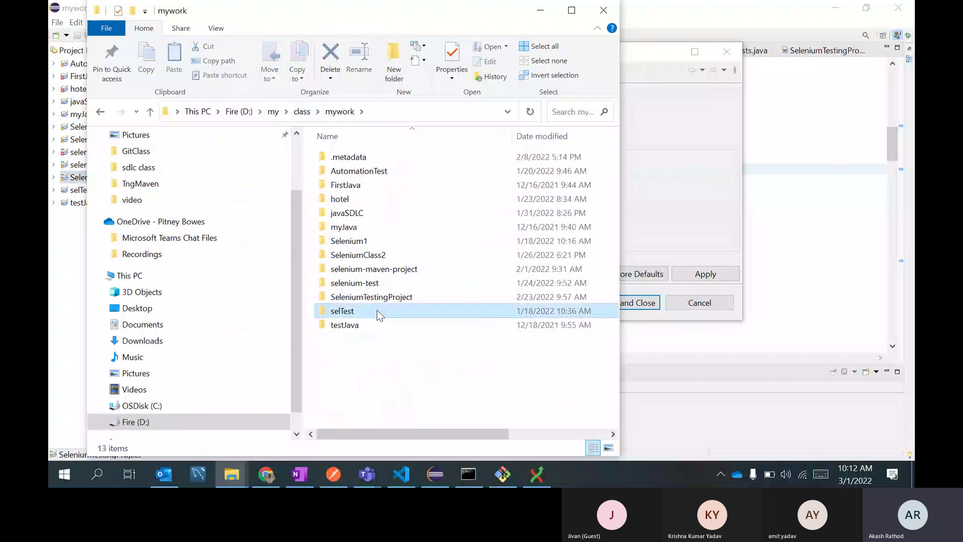
pyautogui.click(404, 414)
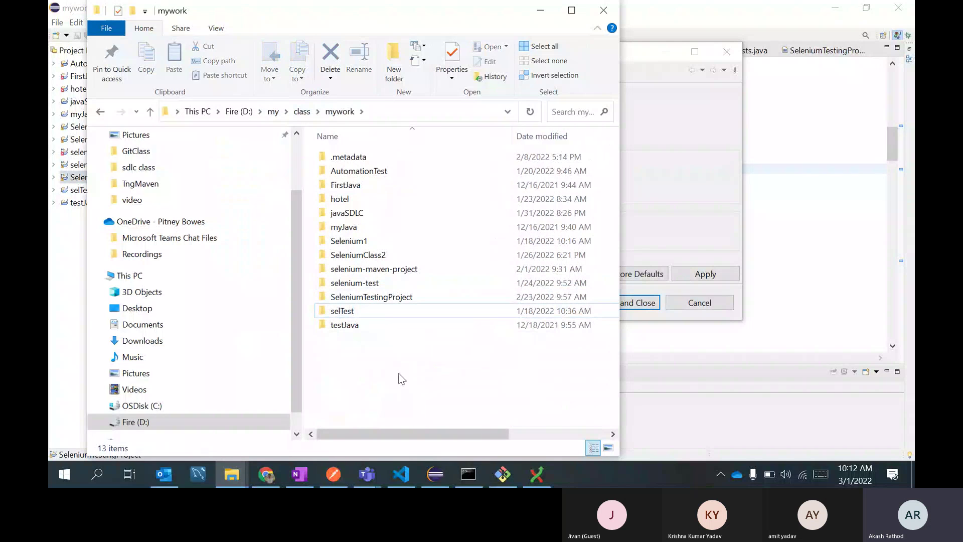
pyautogui.doubleClick(376, 297)
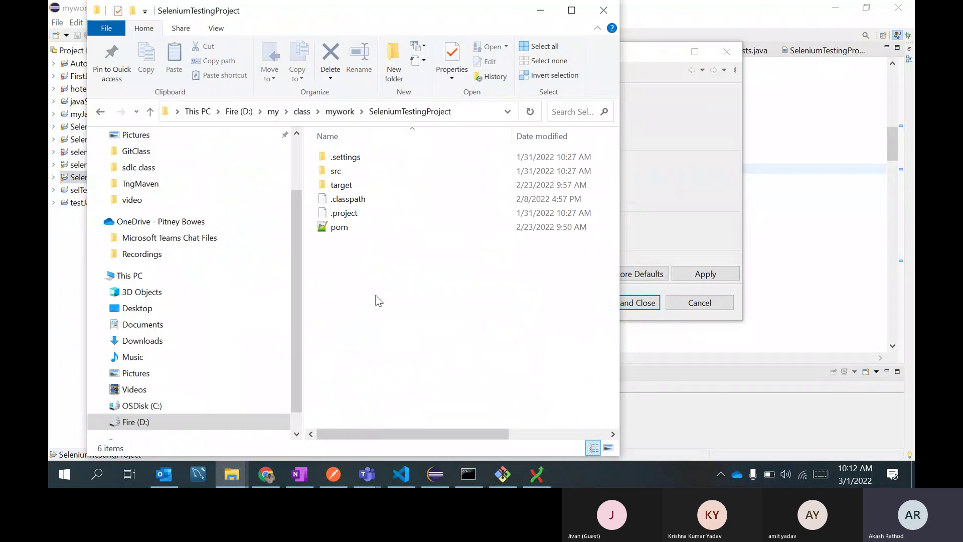
# Select all project files and paste them into the GitClass folder.
pyautogui.hotkey('ctrl', 'a')
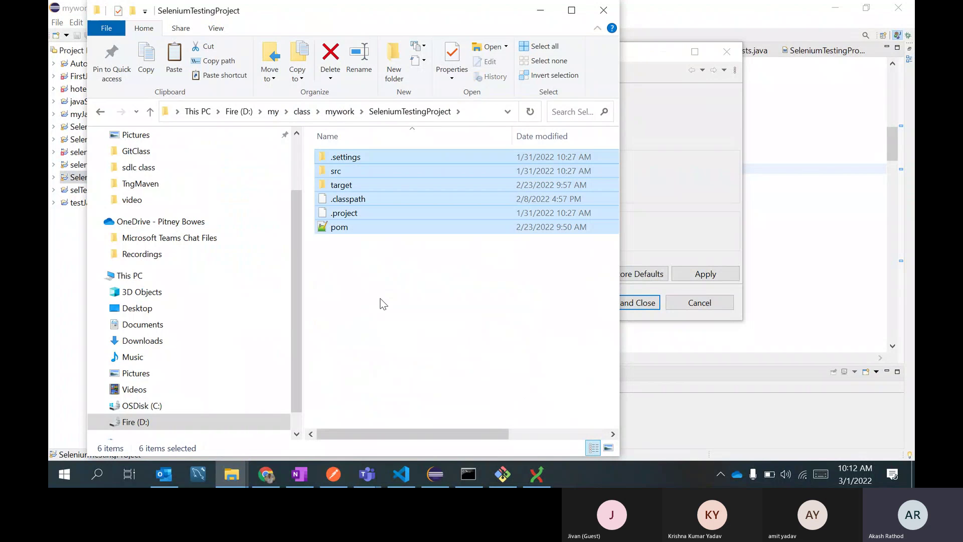
pyautogui.click(231, 474)
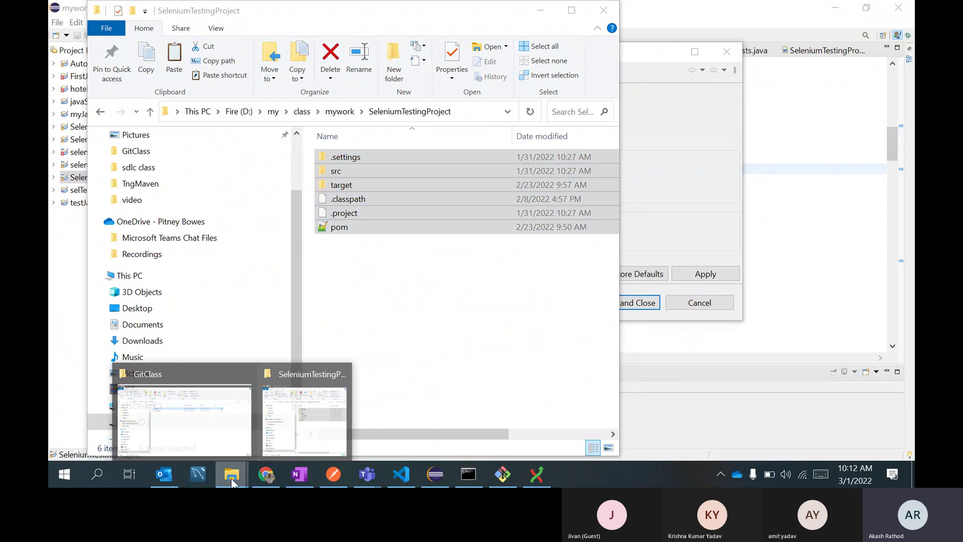
pyautogui.click(181, 417)
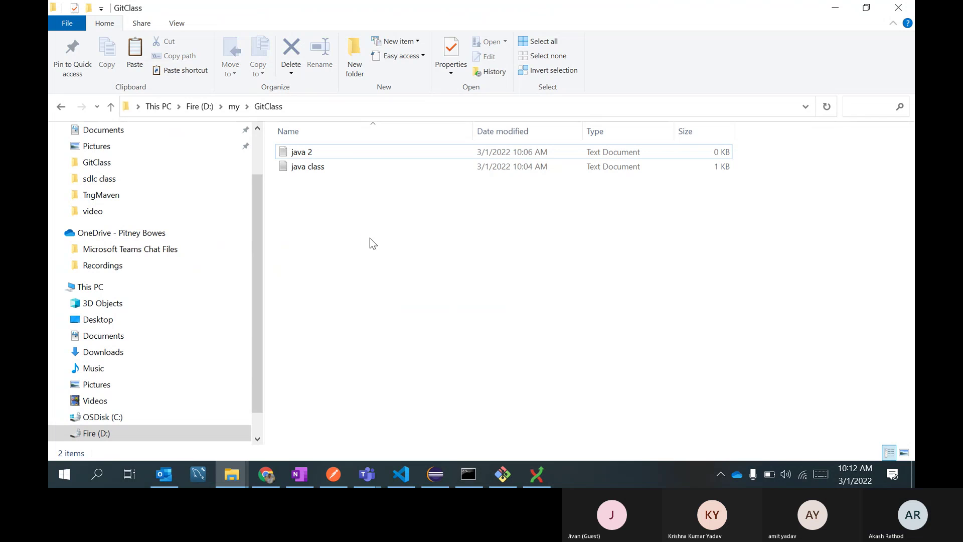
pyautogui.hotkey('ctrl', 'v')
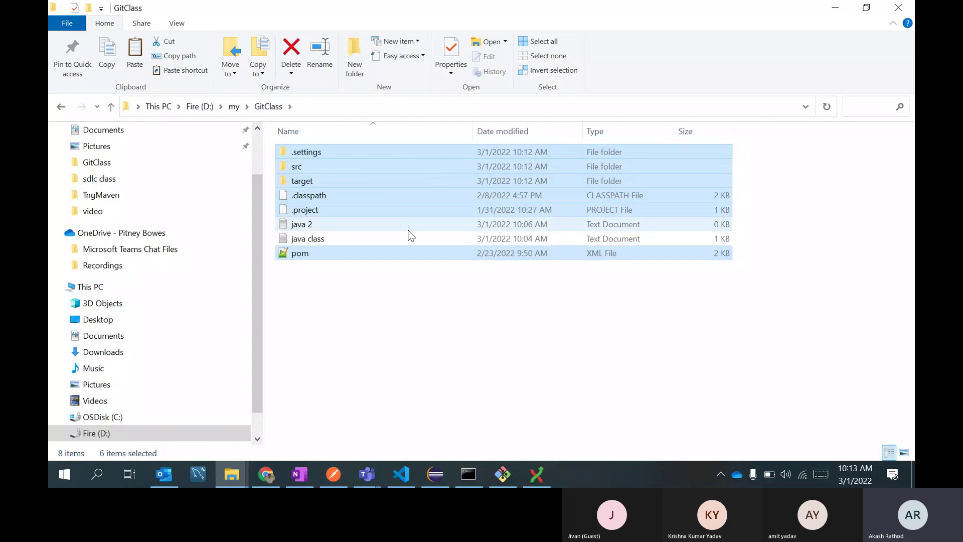
pyautogui.click(432, 309)
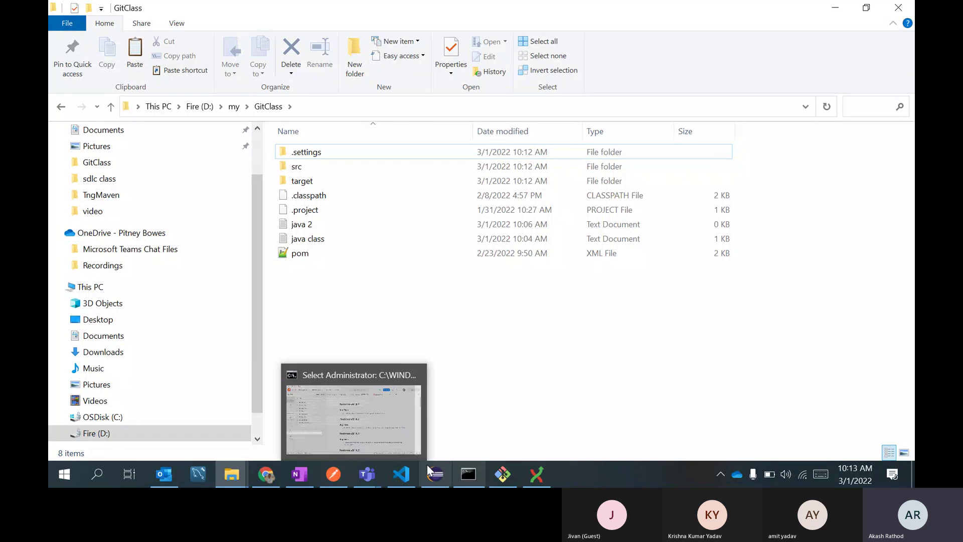
# Stage all 56 changes, then unstage the jdt and m2e core prefs settings files.
pyautogui.click(534, 471)
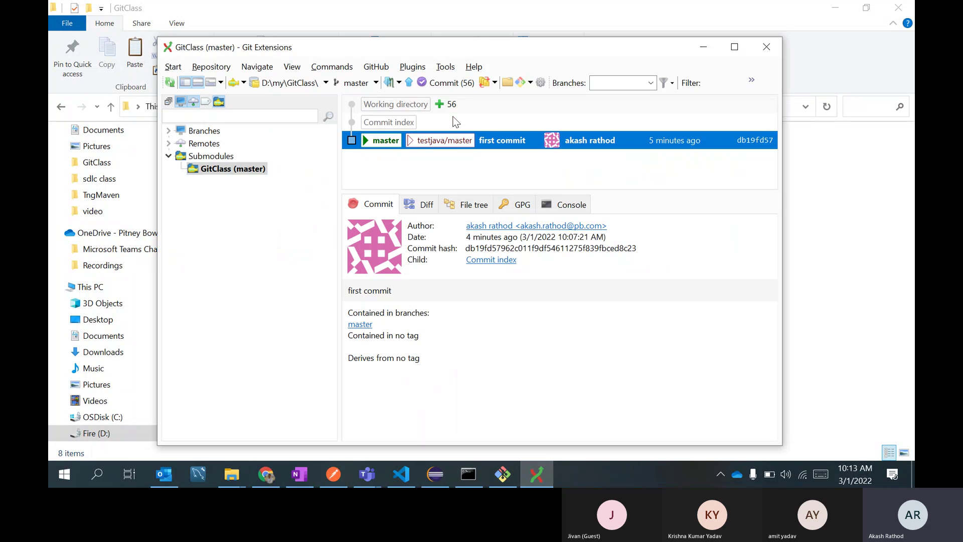
pyautogui.click(462, 84)
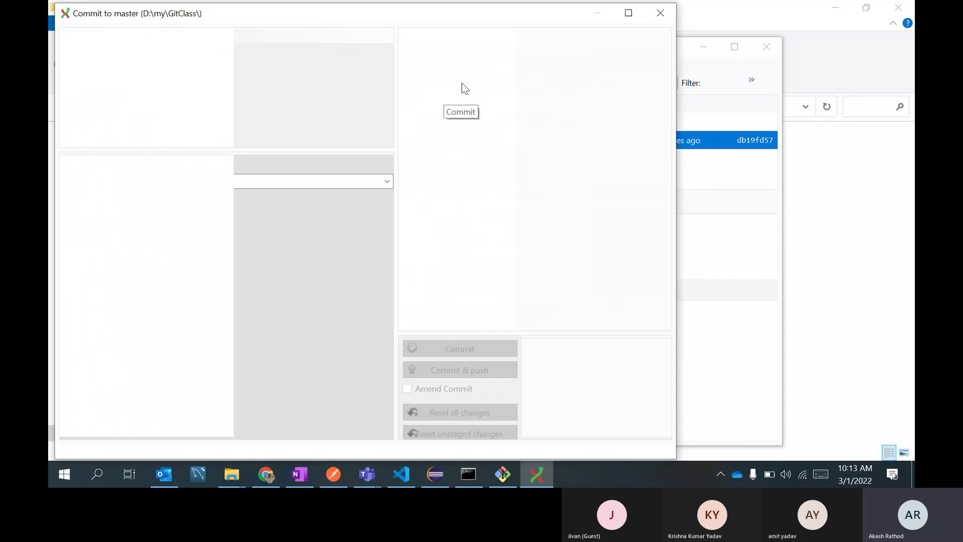
pyautogui.scroll(-15, 173, 132)
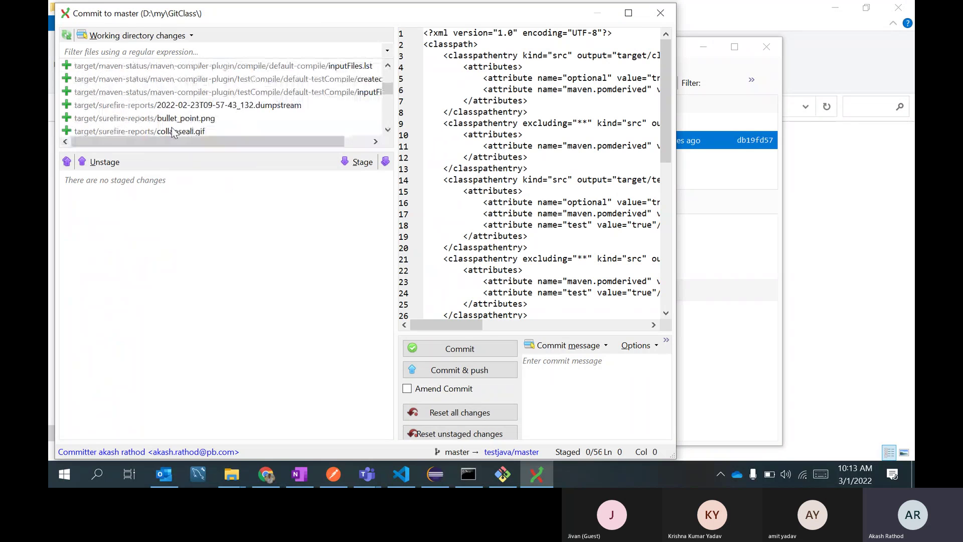
pyautogui.scroll(15, 171, 121)
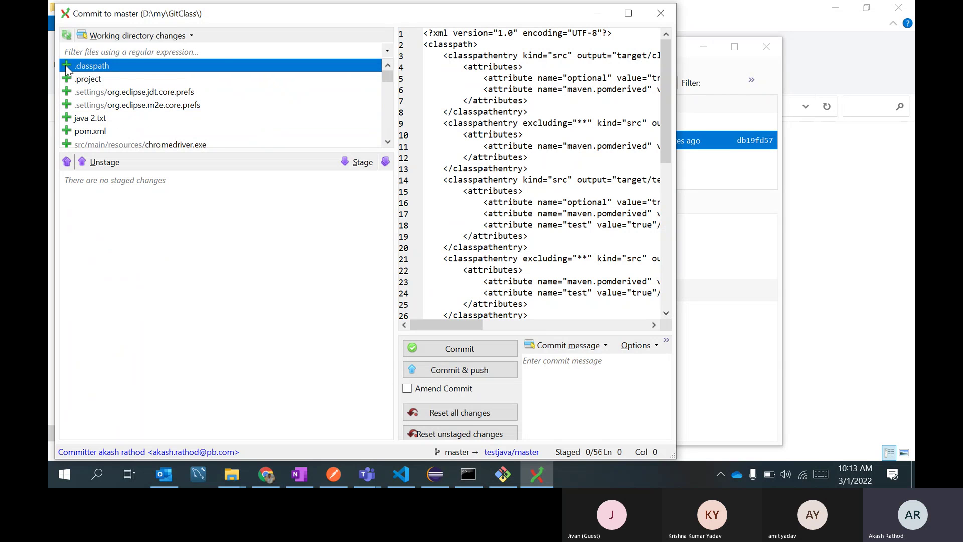
pyautogui.click(389, 165)
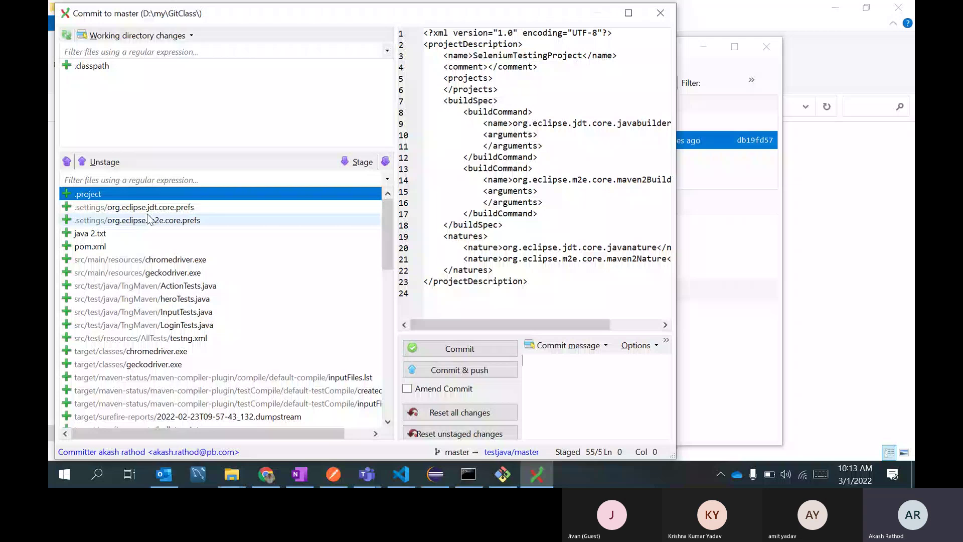
pyautogui.click(160, 210)
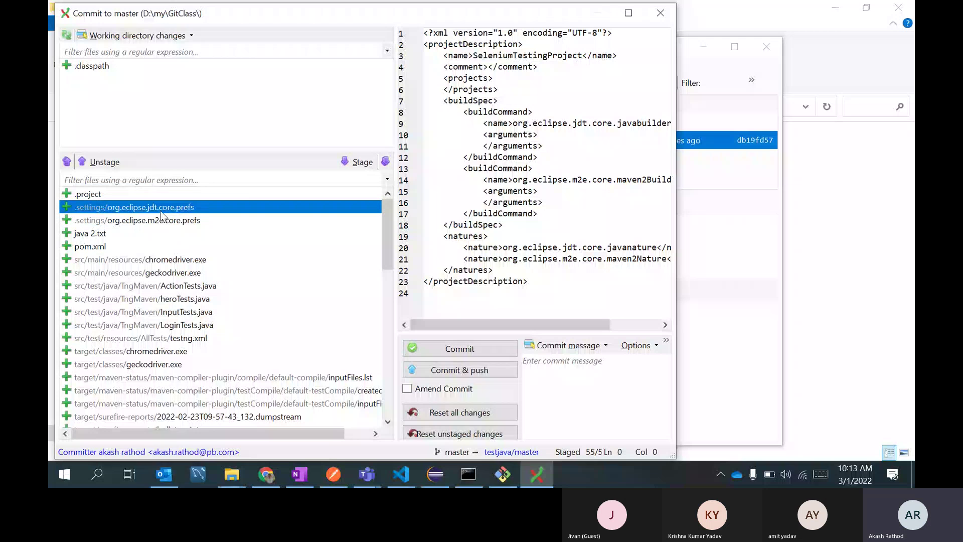
pyautogui.doubleClick(160, 211)
pyautogui.doubleClick(160, 211)
pyautogui.click(116, 196)
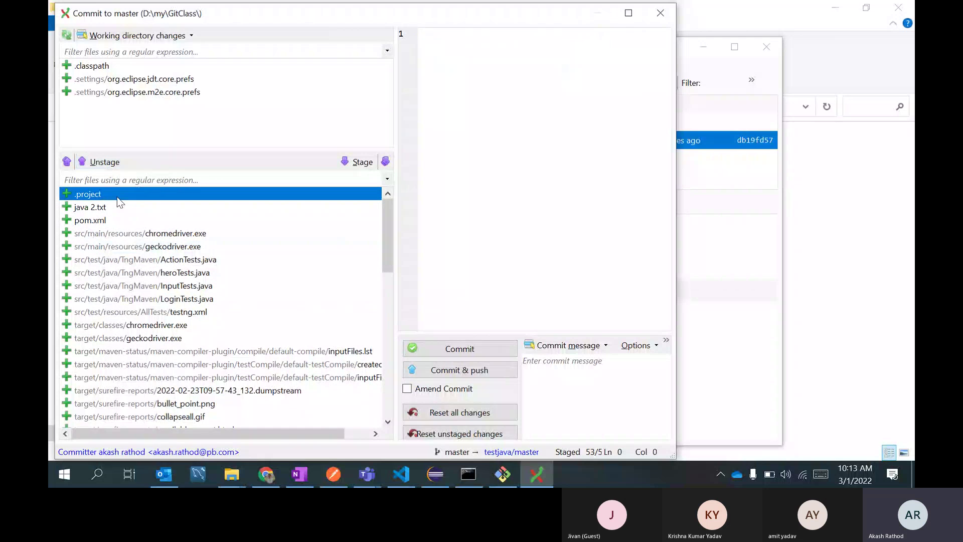
# Enter the commit message 'selenium code for test'.
pyautogui.click(570, 359)
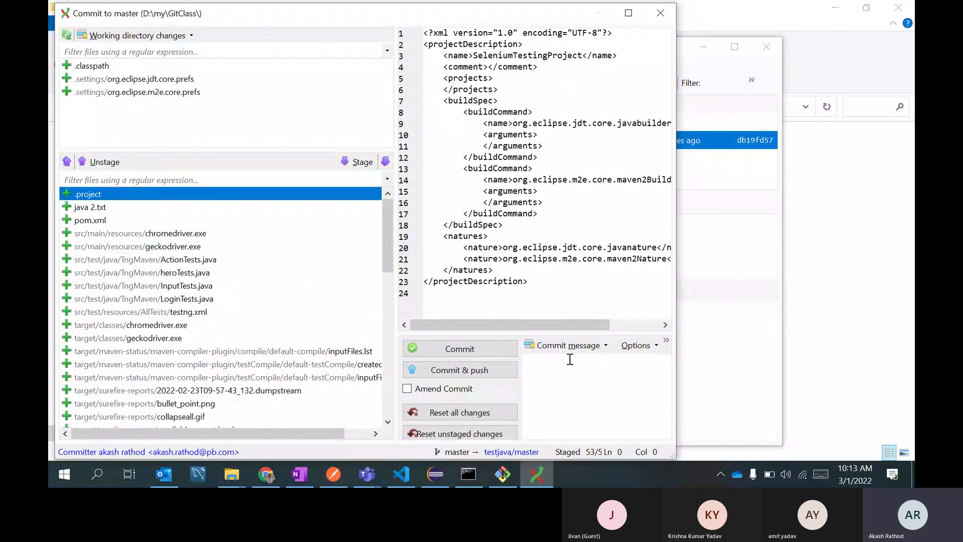
pyautogui.write('selenium')
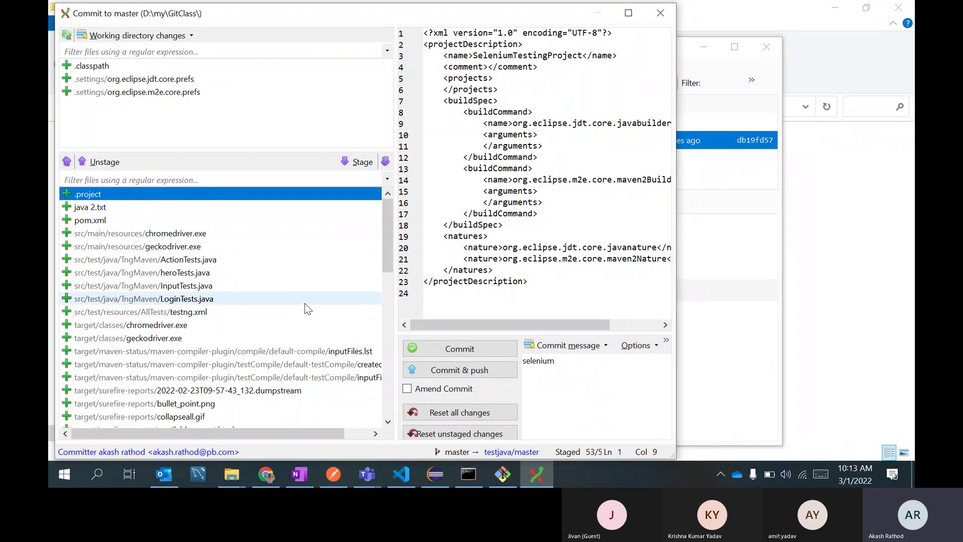
pyautogui.scroll(-10, 305, 303)
pyautogui.scroll(10, 305, 303)
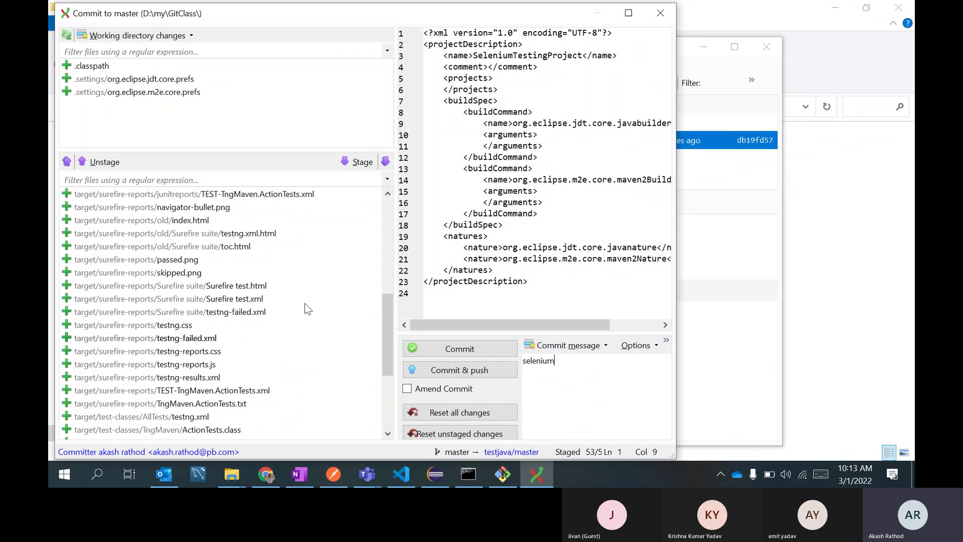
pyautogui.doubleClick(547, 360)
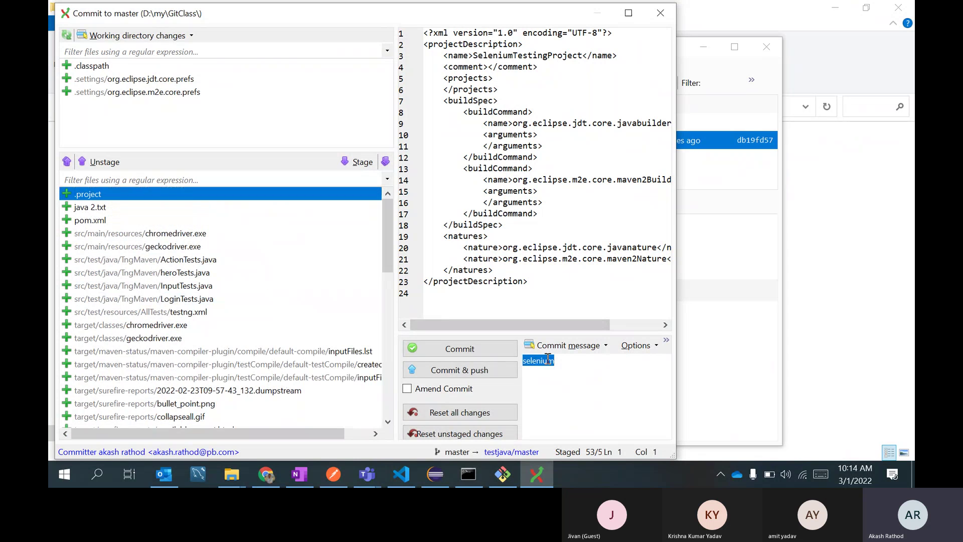
pyautogui.write('selem')
pyautogui.press('BackSpace')
pyautogui.write('nium code for test')
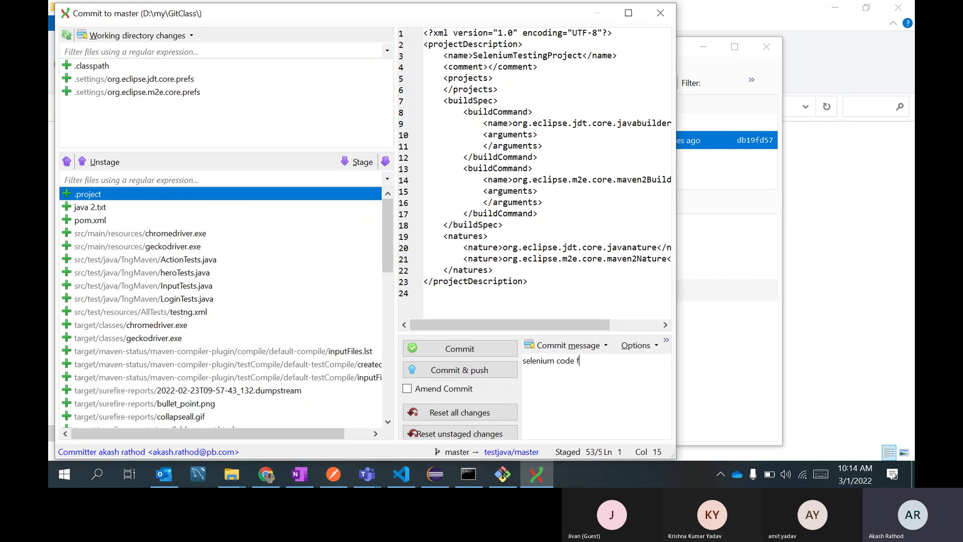
pyautogui.click(560, 362)
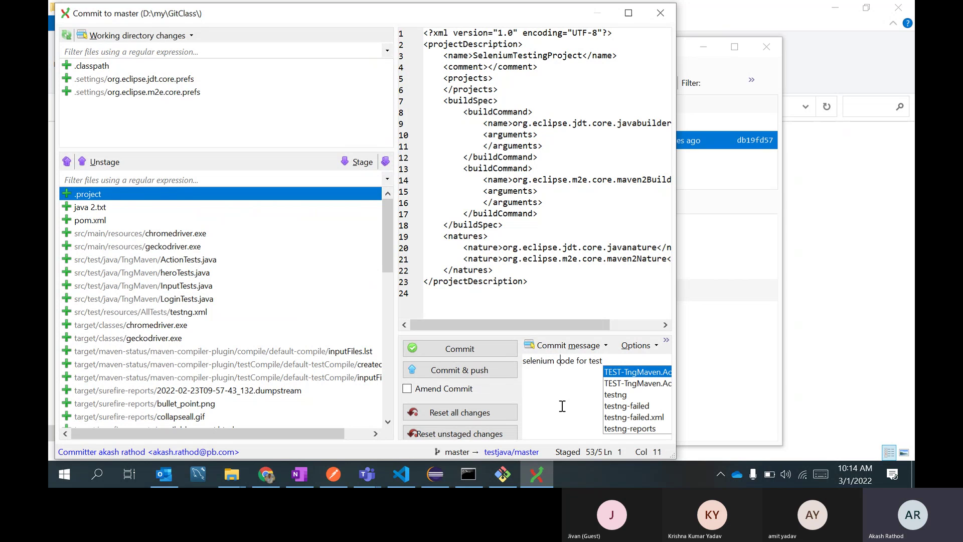
# Commit the 53 staged files and push to testjava, dismissing the failed push log.
pyautogui.click(463, 374)
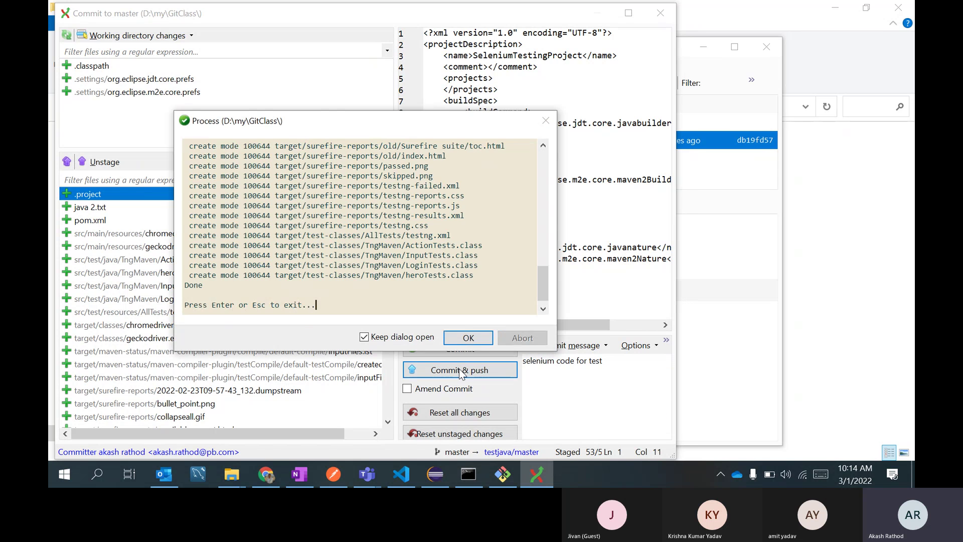
pyautogui.click(467, 337)
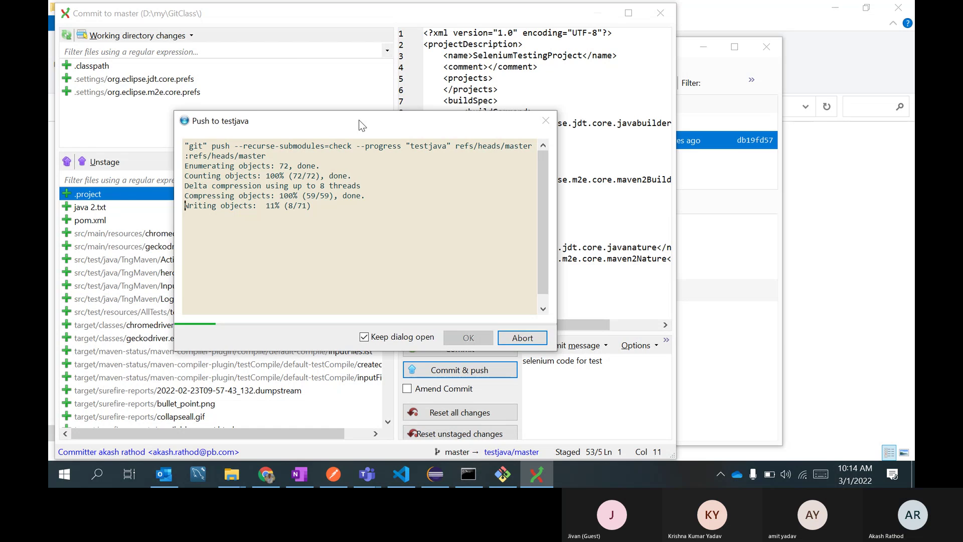
pyautogui.moveTo(361, 124); pyautogui.dragTo(629, 117)
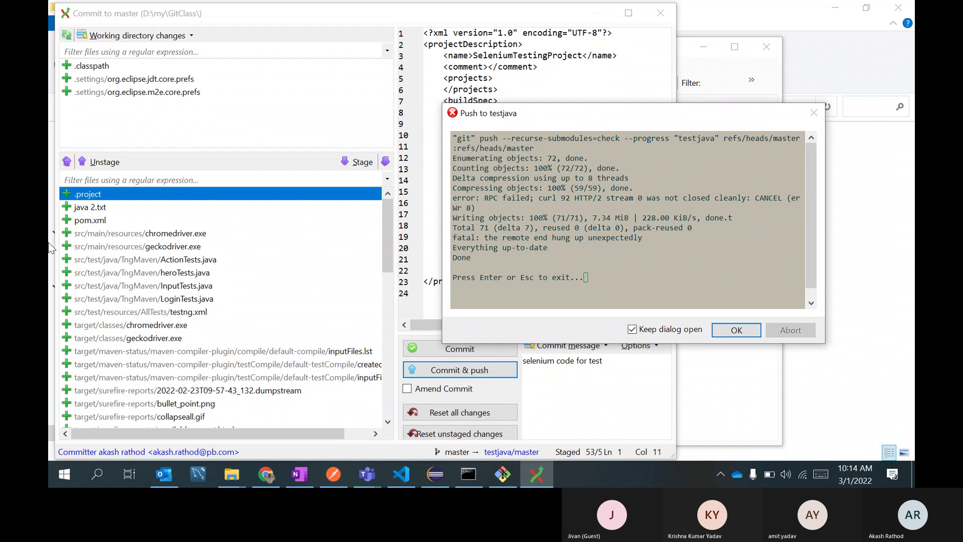
pyautogui.click(515, 277)
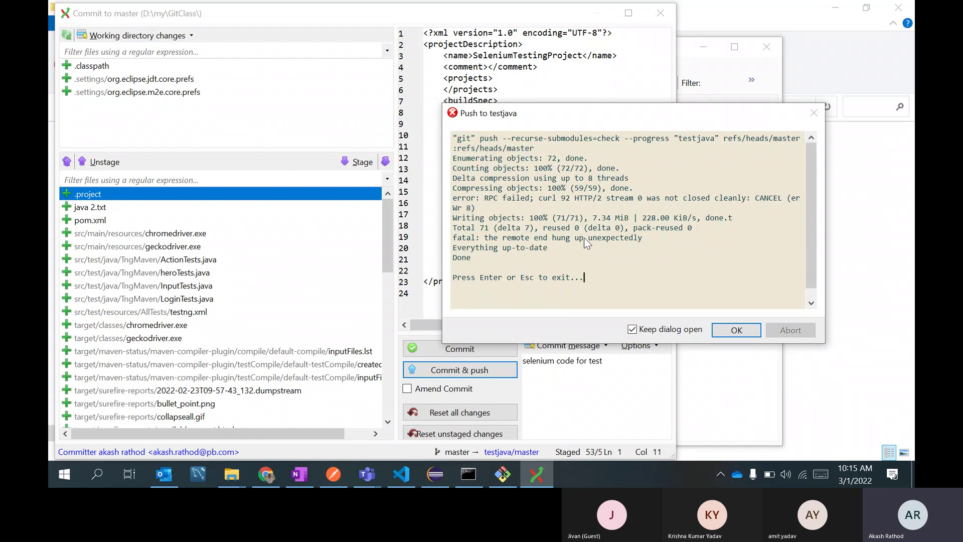
pyautogui.click(740, 334)
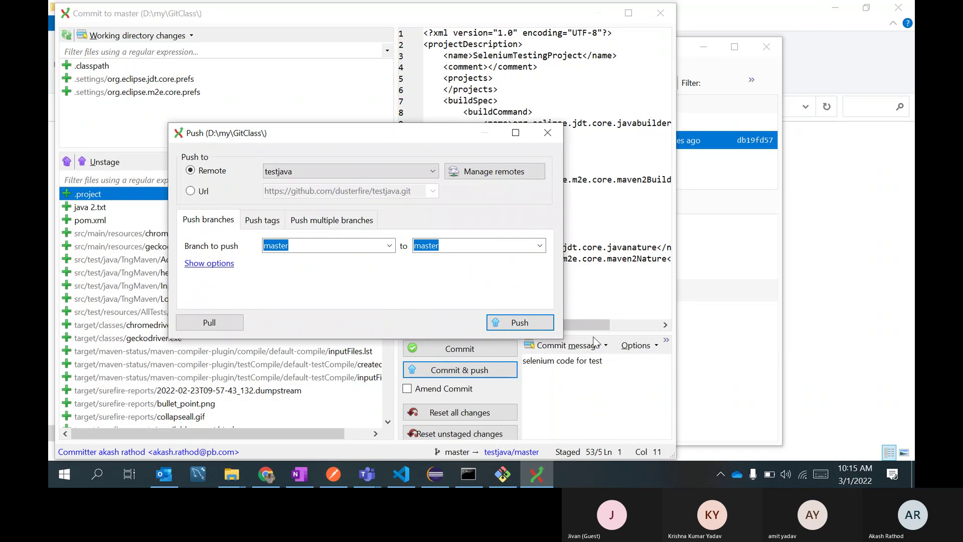
# Retry pushing master to testjava, then close the failed log and Push window.
pyautogui.click(508, 324)
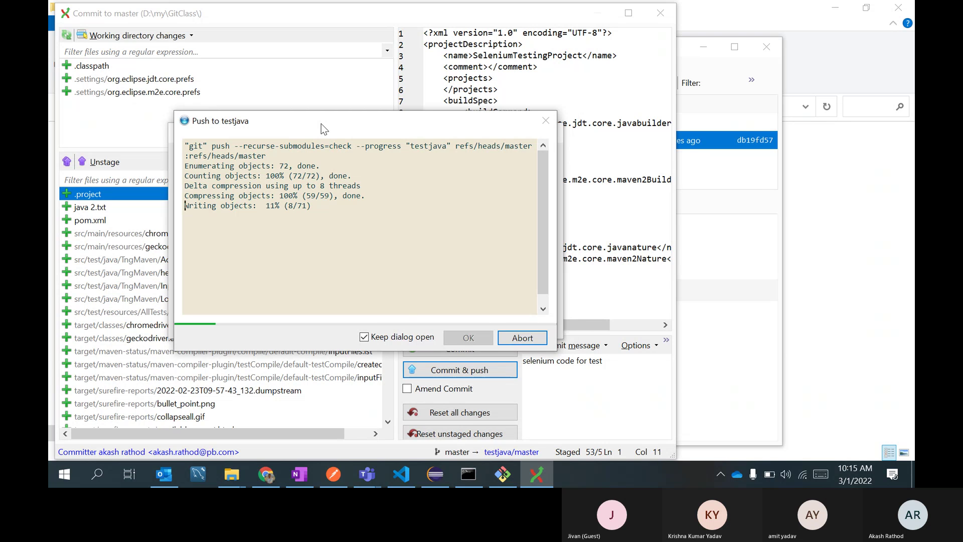
pyautogui.moveTo(321, 123); pyautogui.dragTo(334, 119)
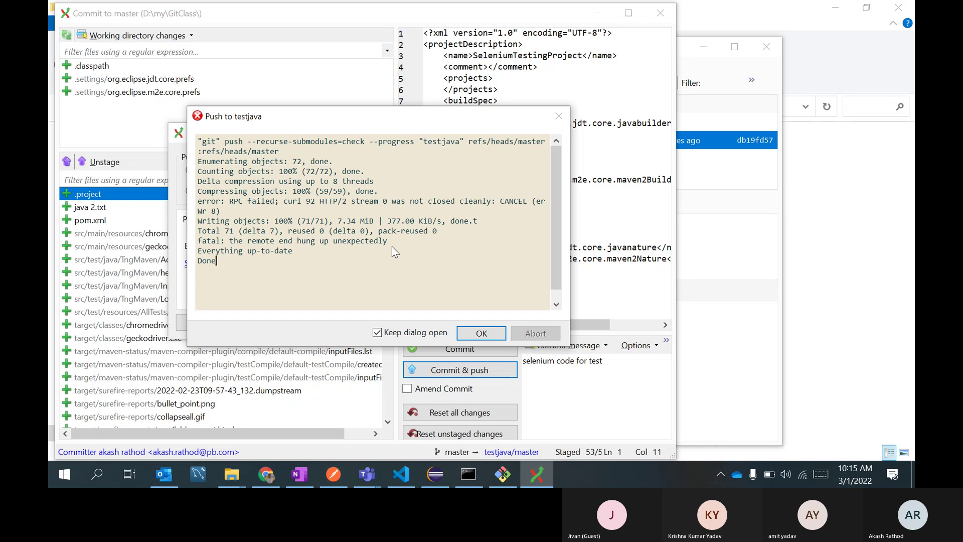
pyautogui.click(502, 332)
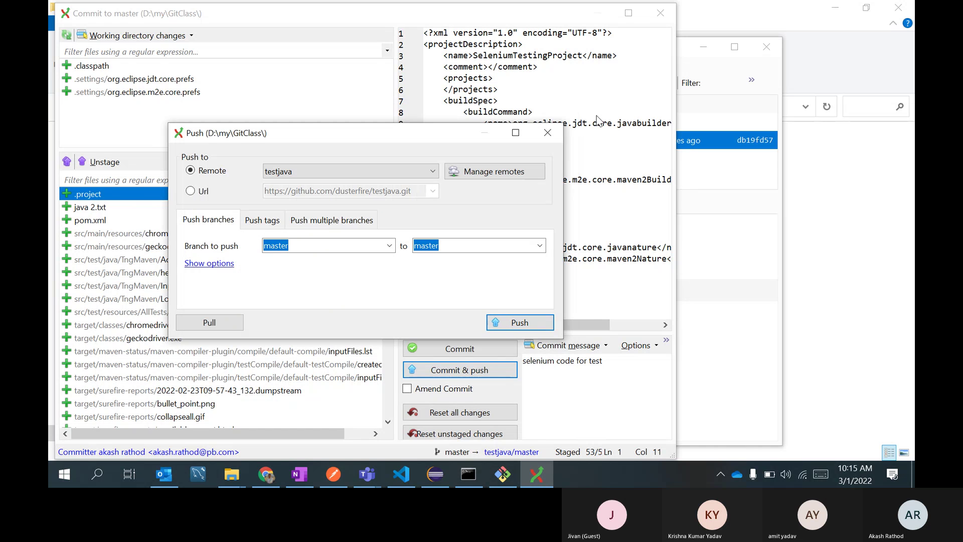
pyautogui.click(552, 133)
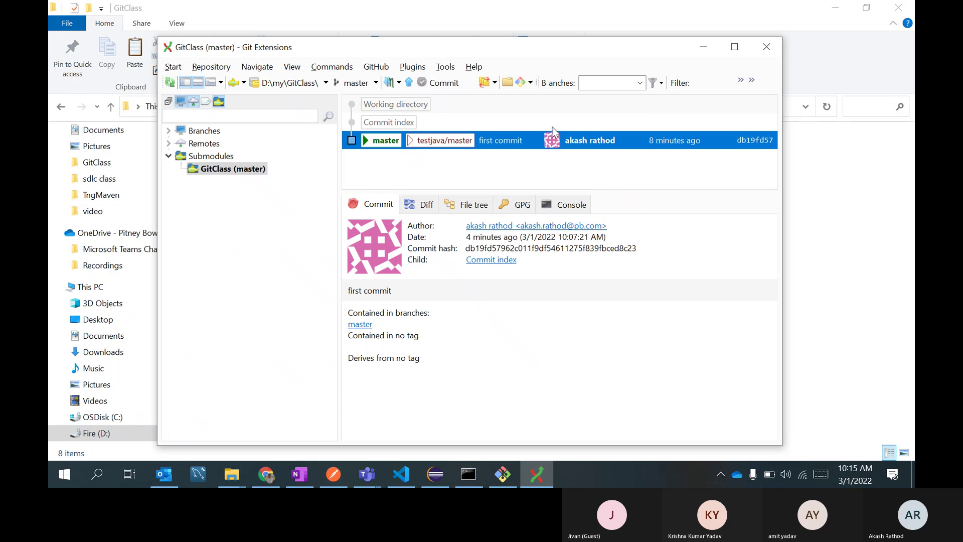
# Reload GitHub's testjava page, confirm only the master branch exists, and minimize Chrome.
pyautogui.click(266, 475)
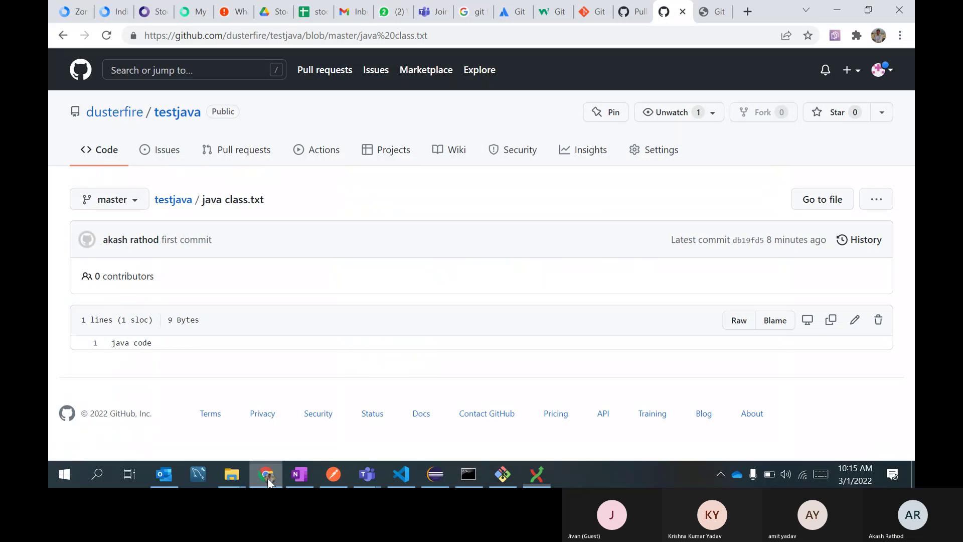
pyautogui.click(106, 35)
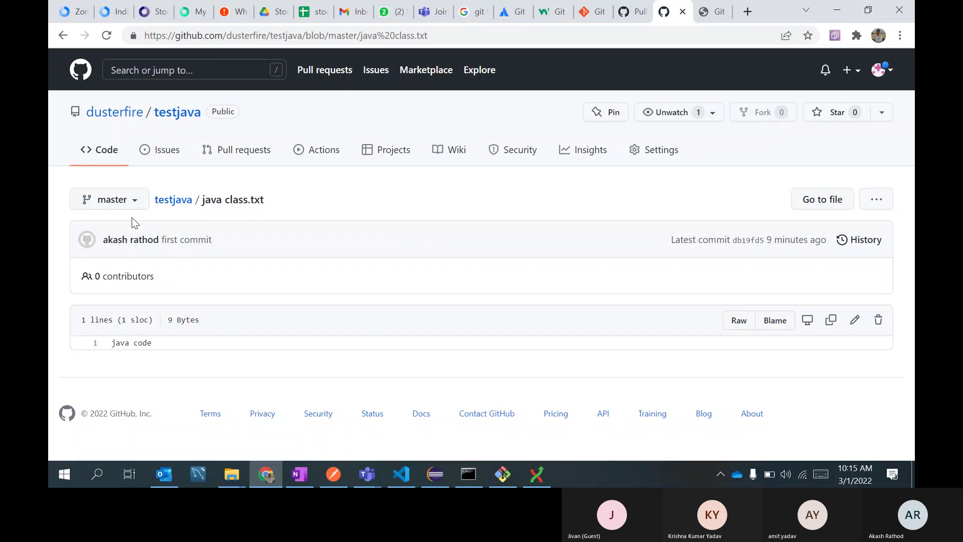
pyautogui.click(134, 200)
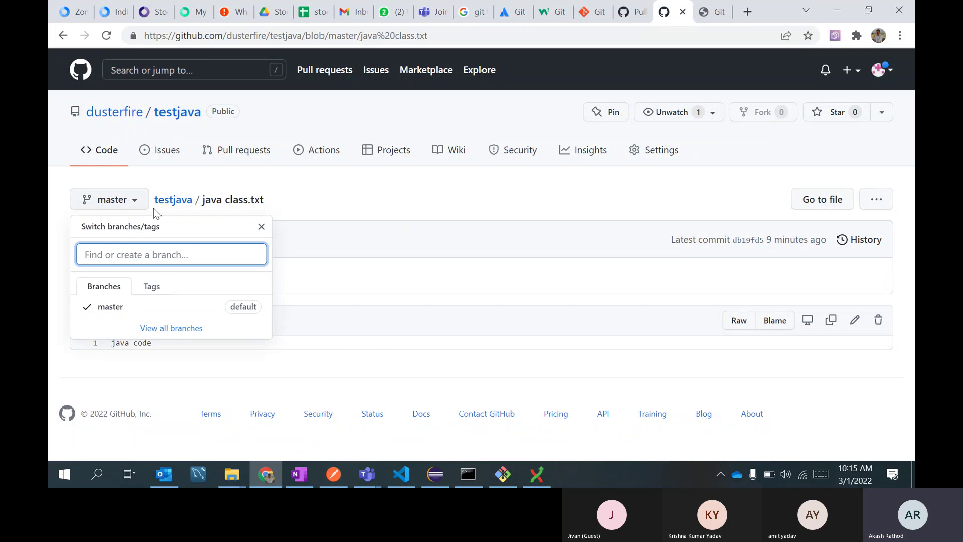
pyautogui.click(364, 383)
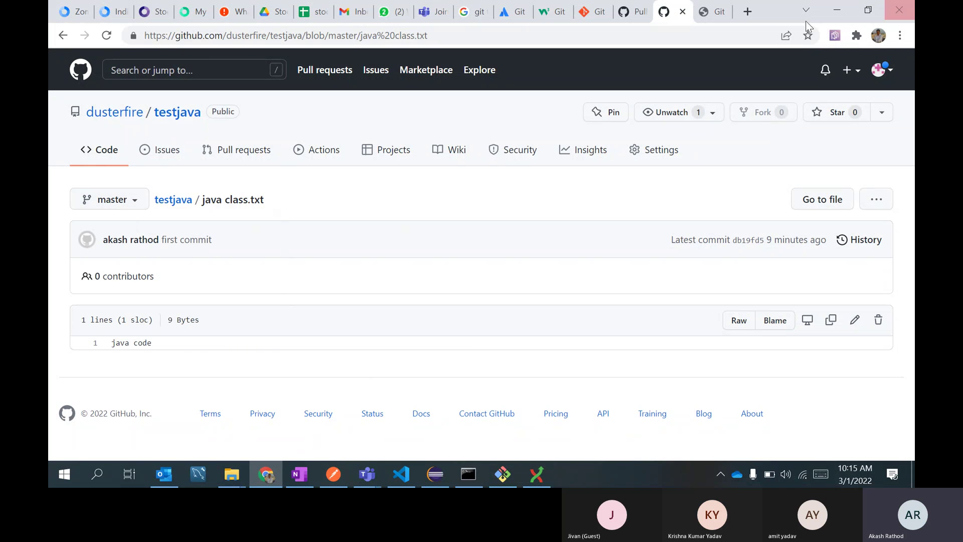
pyautogui.click(837, 9)
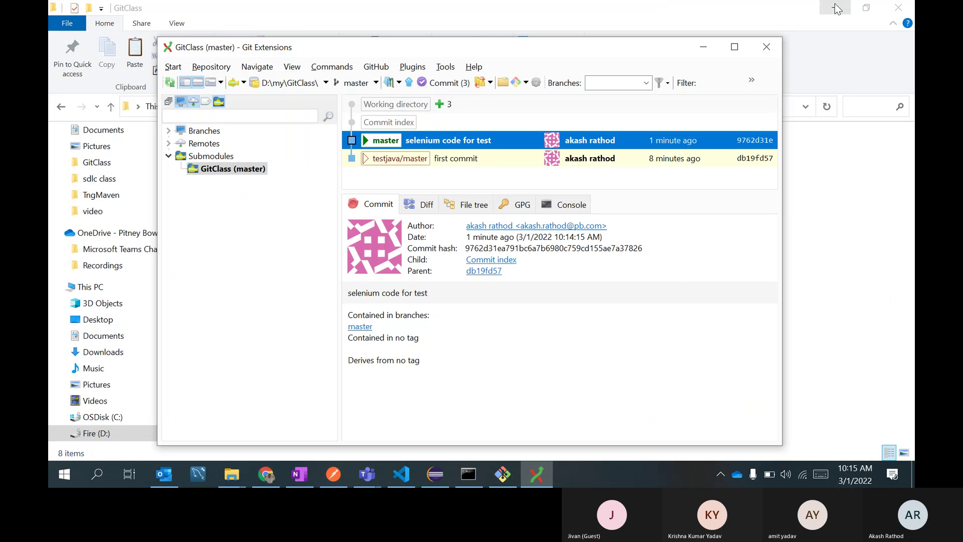
# Revert the 'selenium code for test' commit, then bring up the latest commit's actions menu.
pyautogui.click(451, 84)
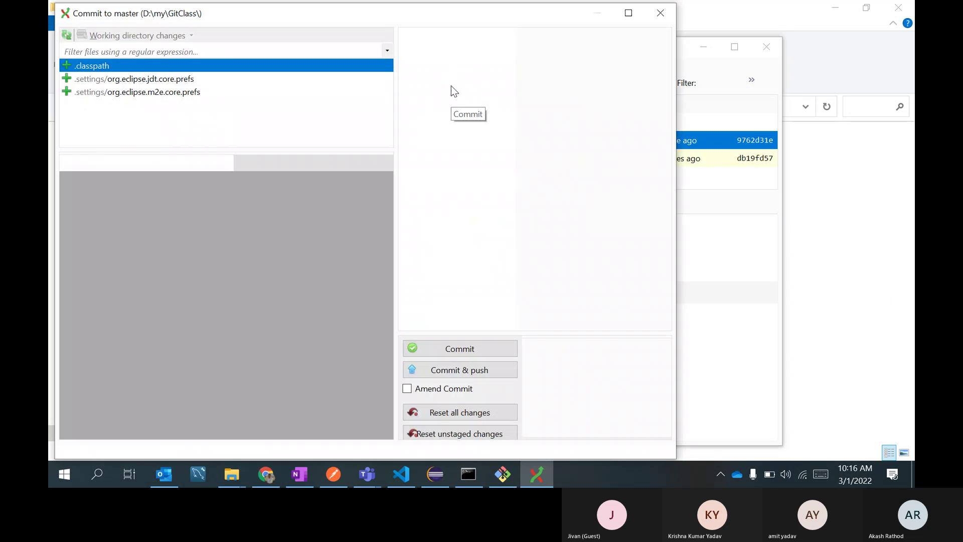
pyautogui.click(649, 20)
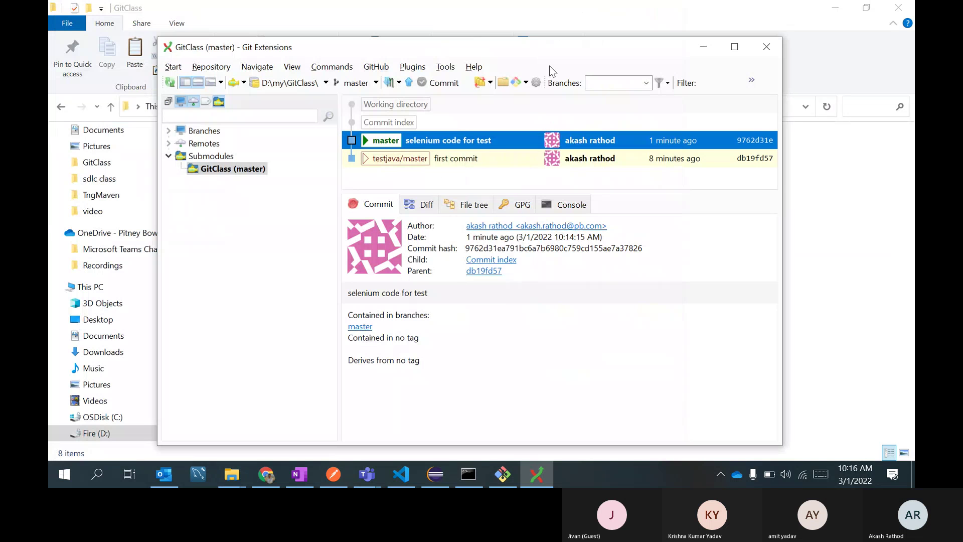
pyautogui.rightClick(425, 140)
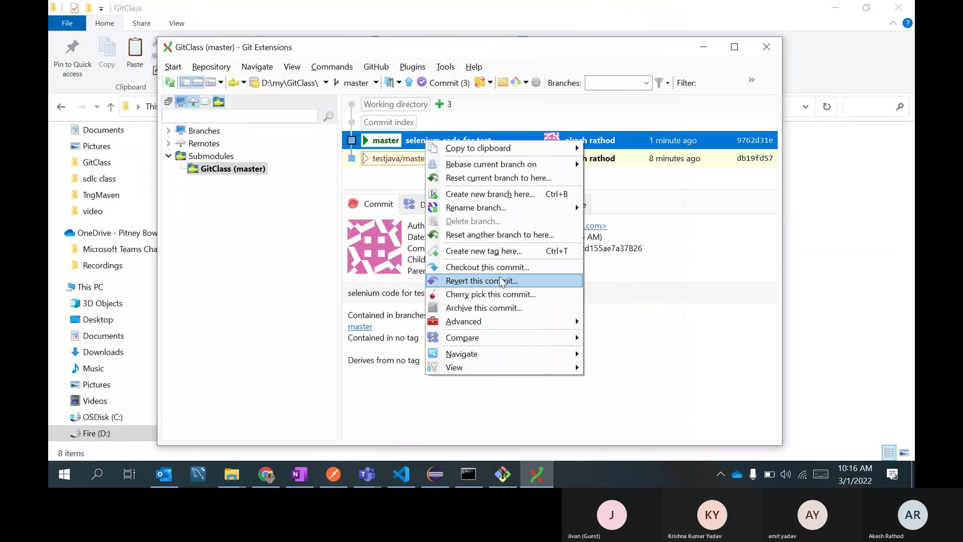
pyautogui.click(498, 276)
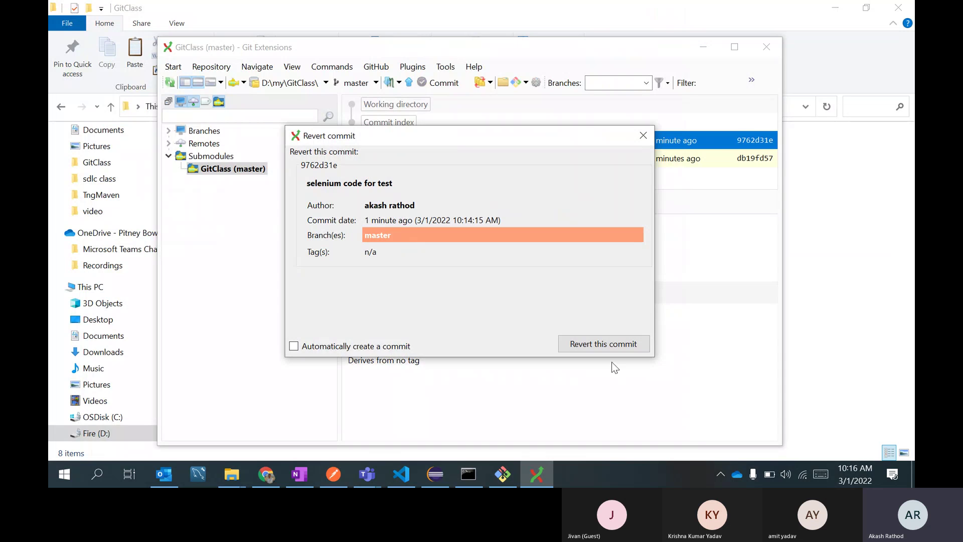
pyautogui.click(608, 343)
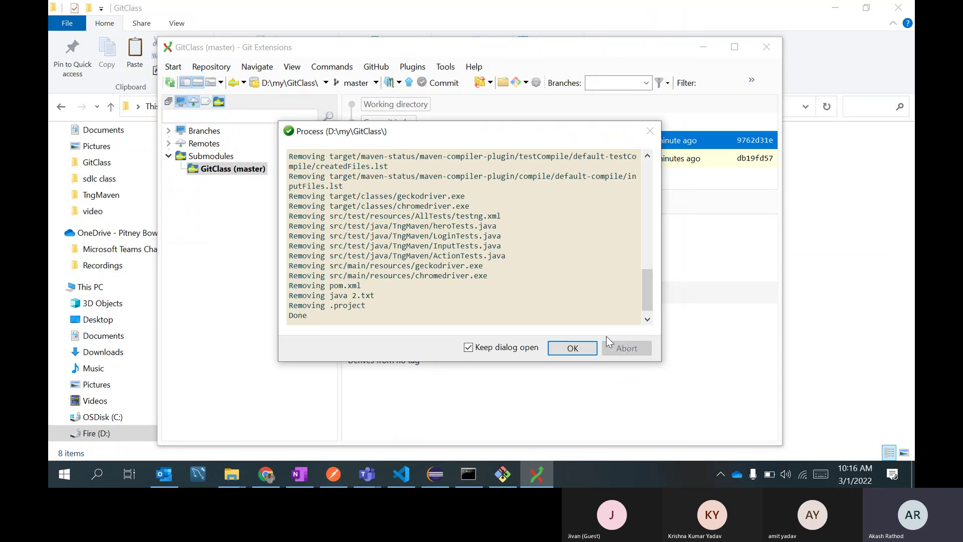
pyautogui.click(572, 348)
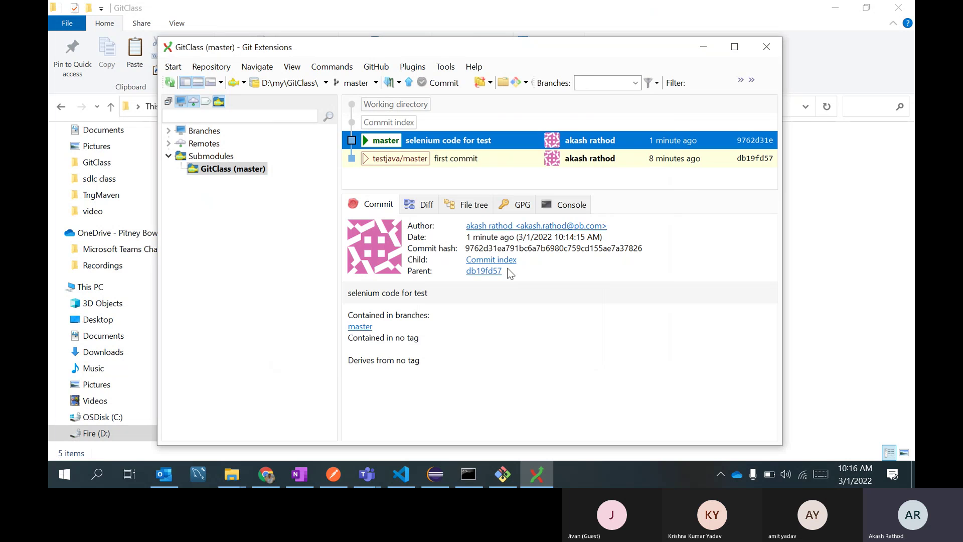
pyautogui.rightClick(464, 143)
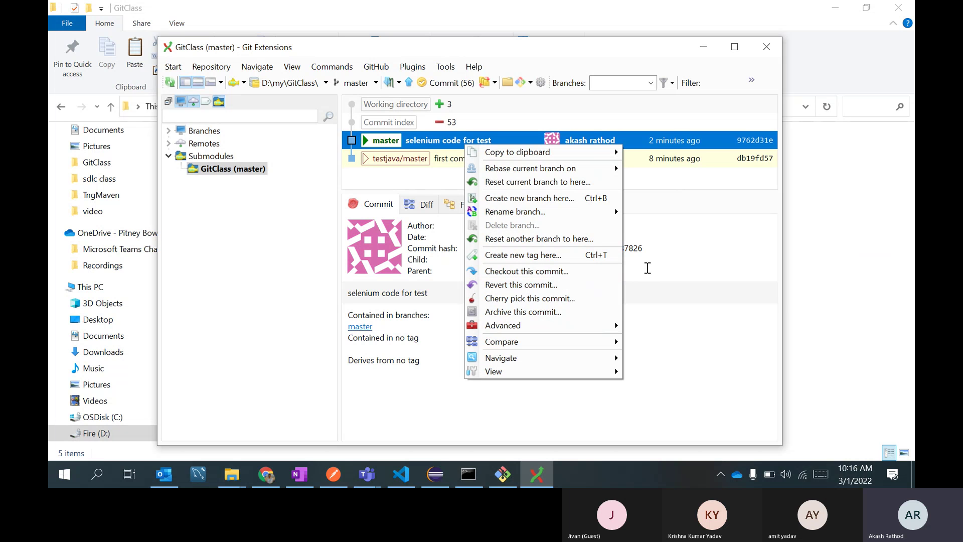
# Revert the selenium commit with all chromedriver.exe and geckodriver.exe removals unstaged, then commit and push.
pyautogui.click(444, 82)
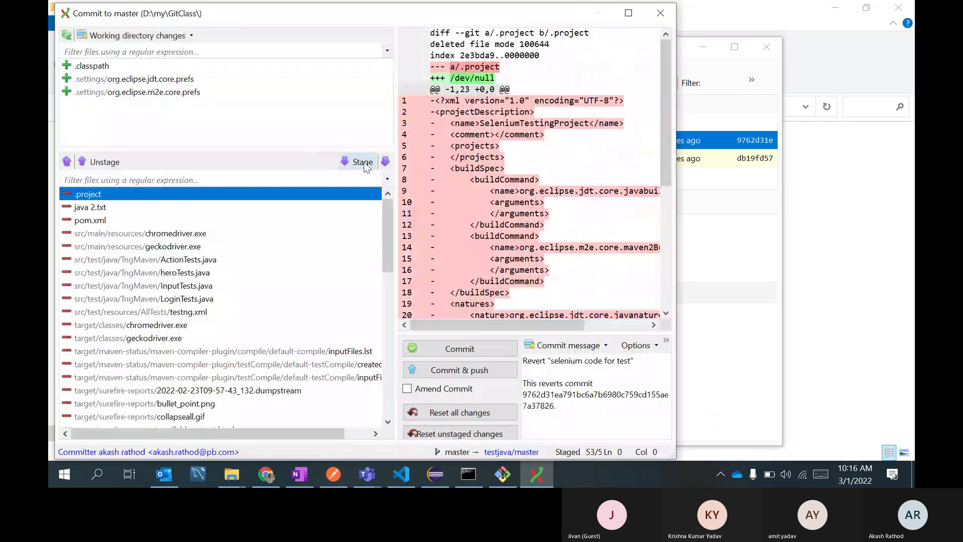
pyautogui.click(199, 235)
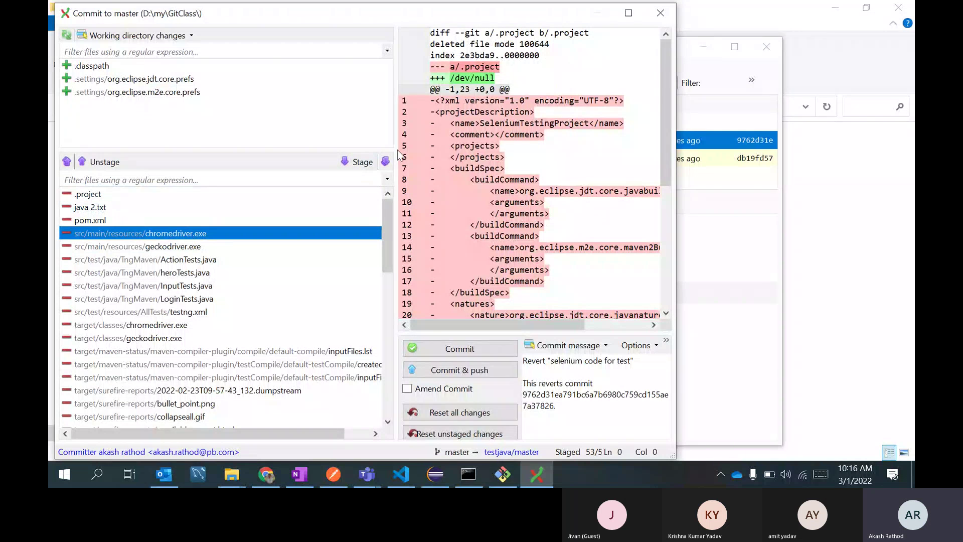
pyautogui.press('u')
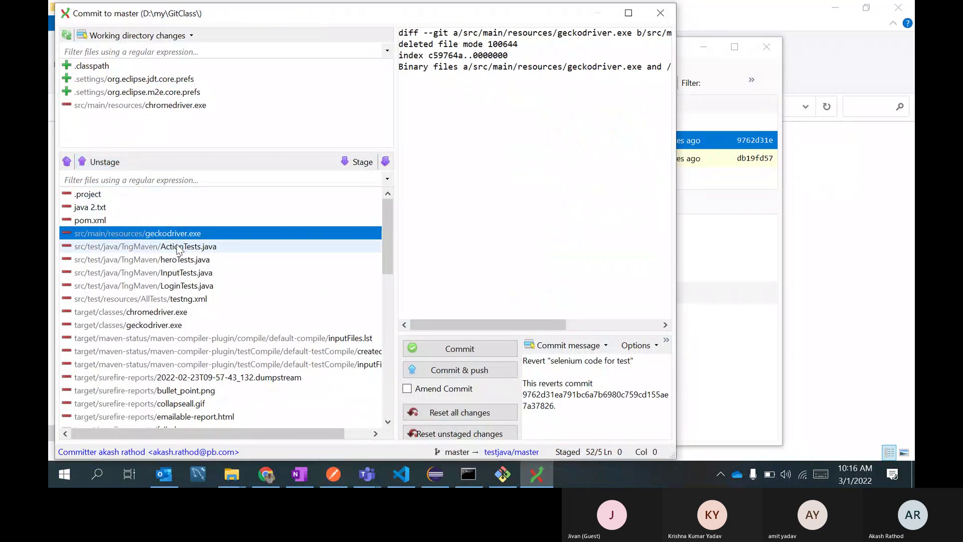
pyautogui.click(92, 162)
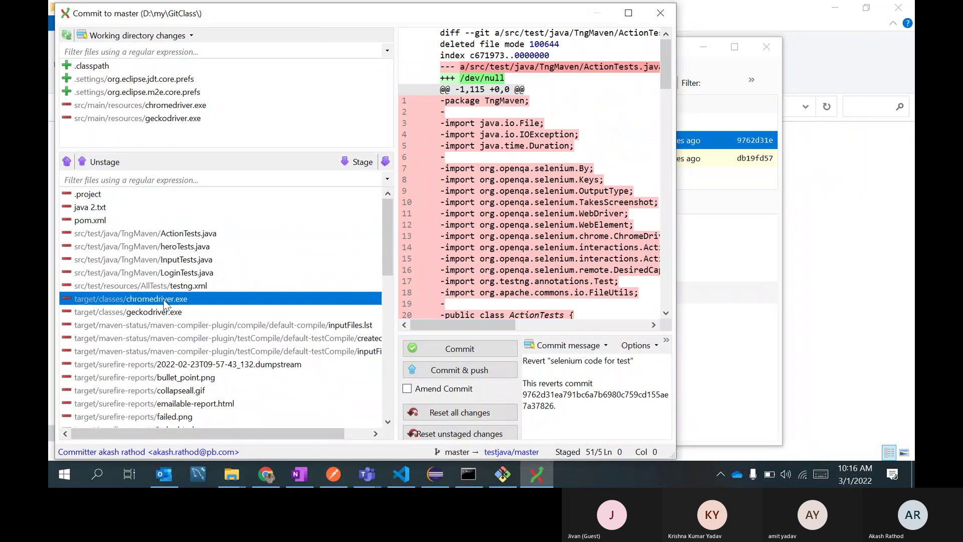
pyautogui.click(99, 166)
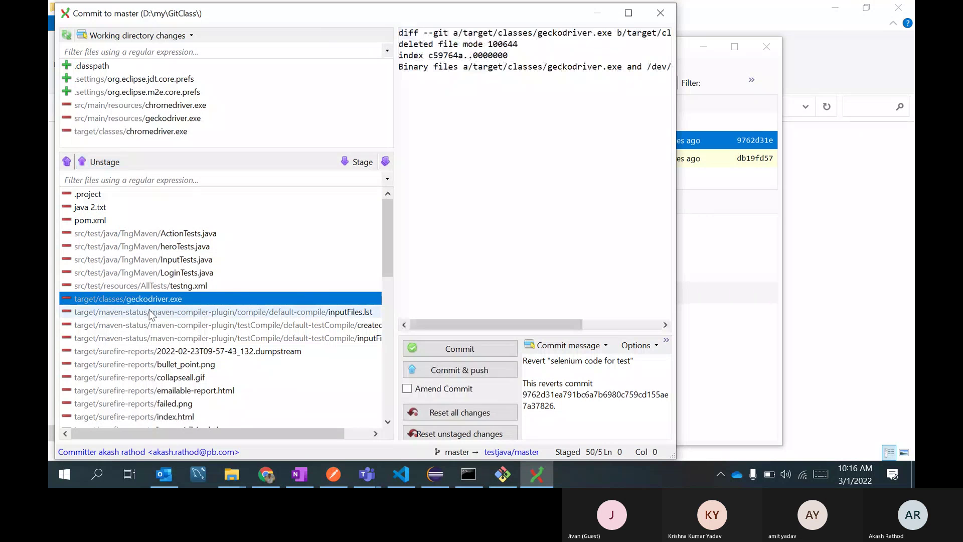
pyautogui.click(96, 166)
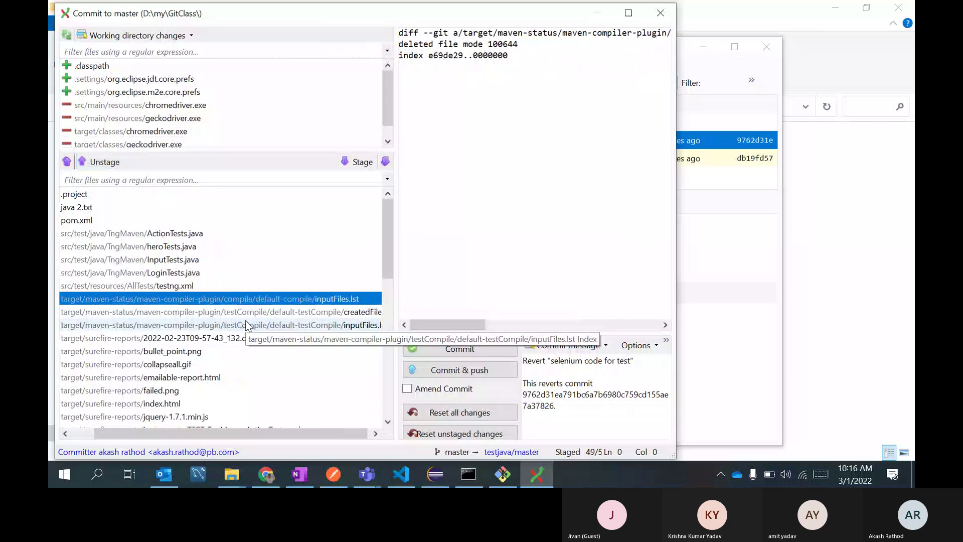
pyautogui.scroll(-3, 247, 326)
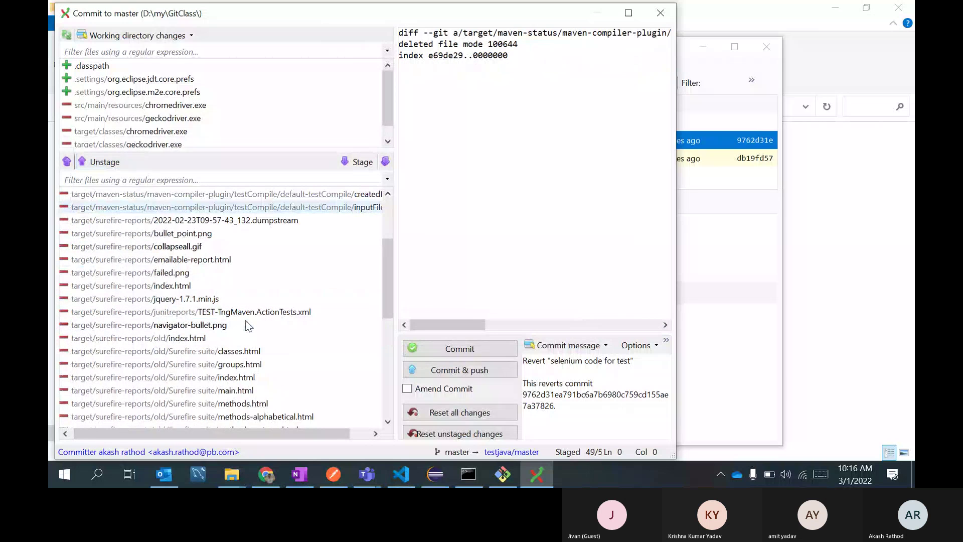
pyautogui.scroll(-4, 247, 326)
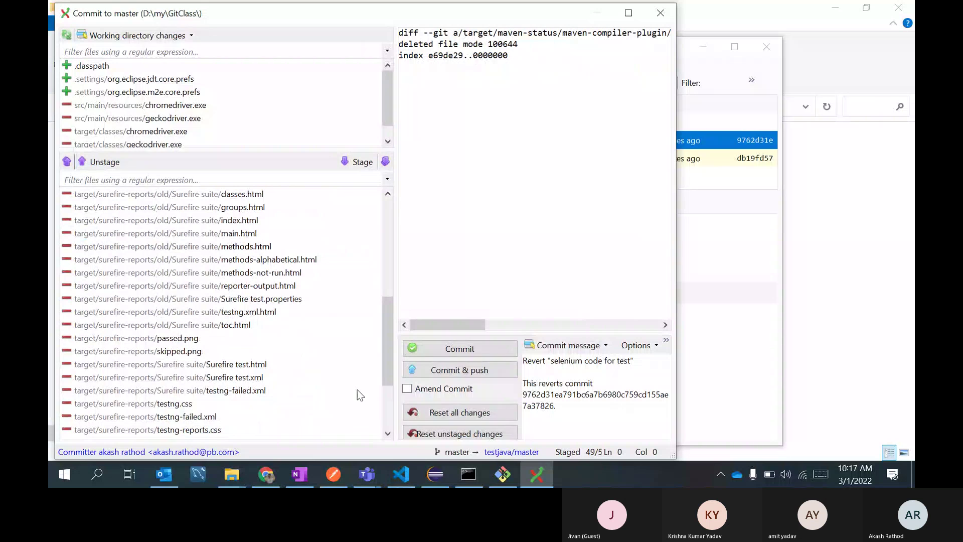
pyautogui.click(500, 371)
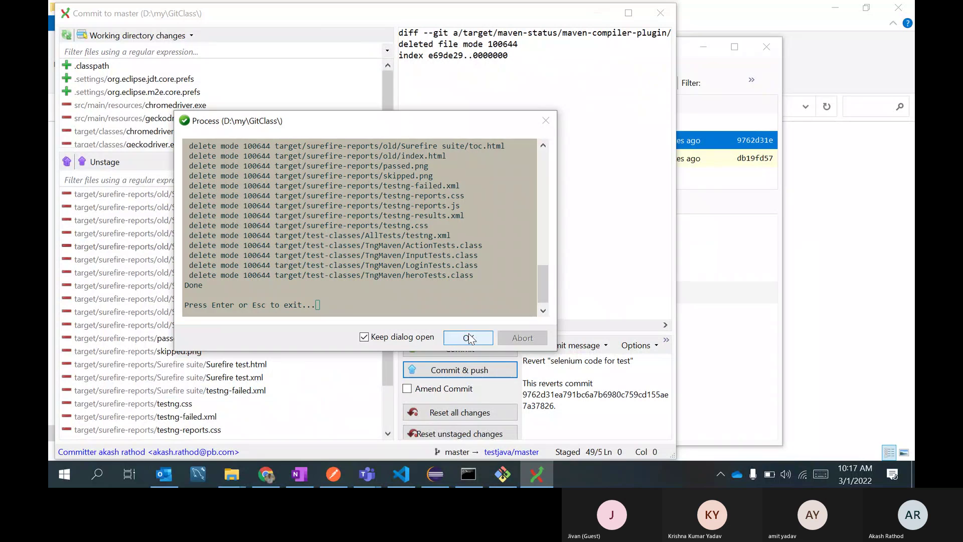
# Close the finished commit output so the testjava push runs, then switch to OneNote.
pyautogui.click(469, 334)
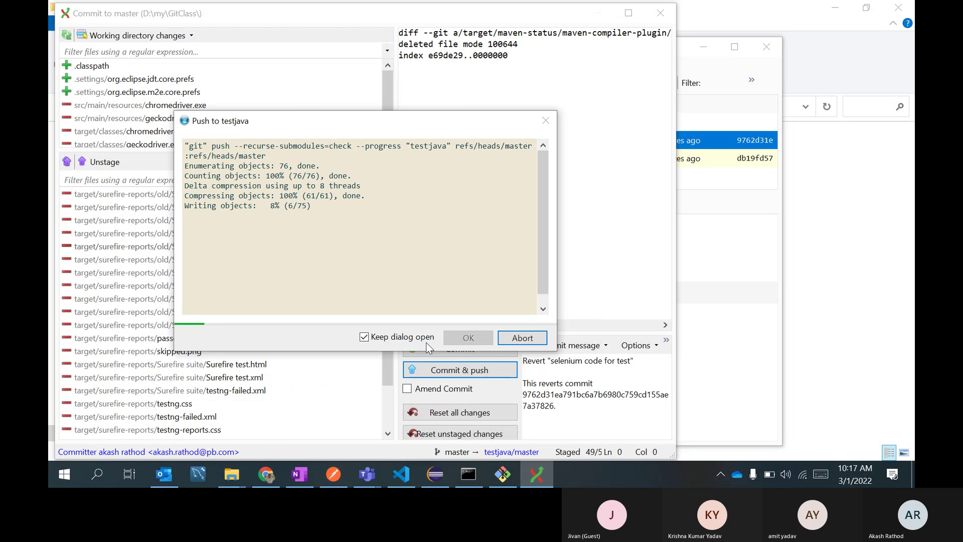
pyautogui.click(291, 474)
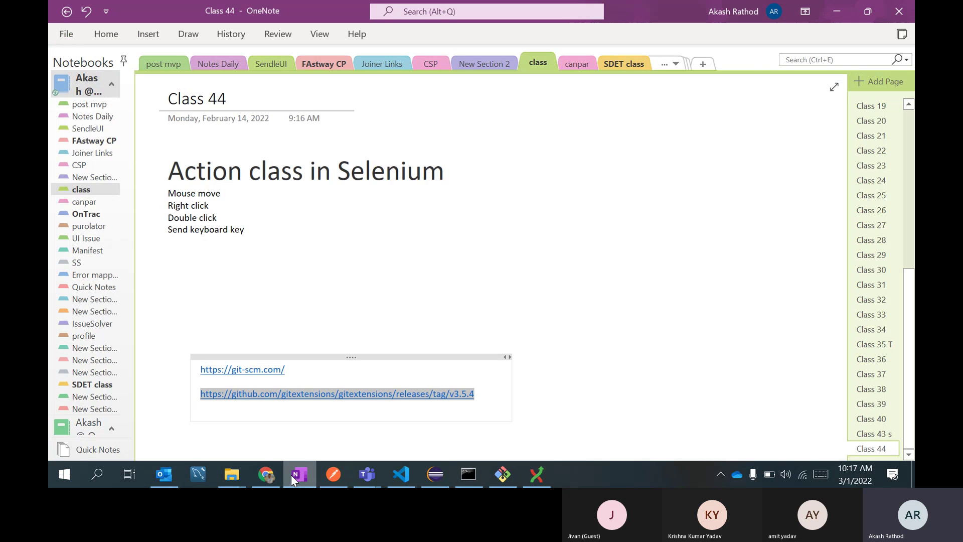
# Add the note '1 online - create new repository' below the links.
pyautogui.click(521, 401)
pyautogui.press('Return')
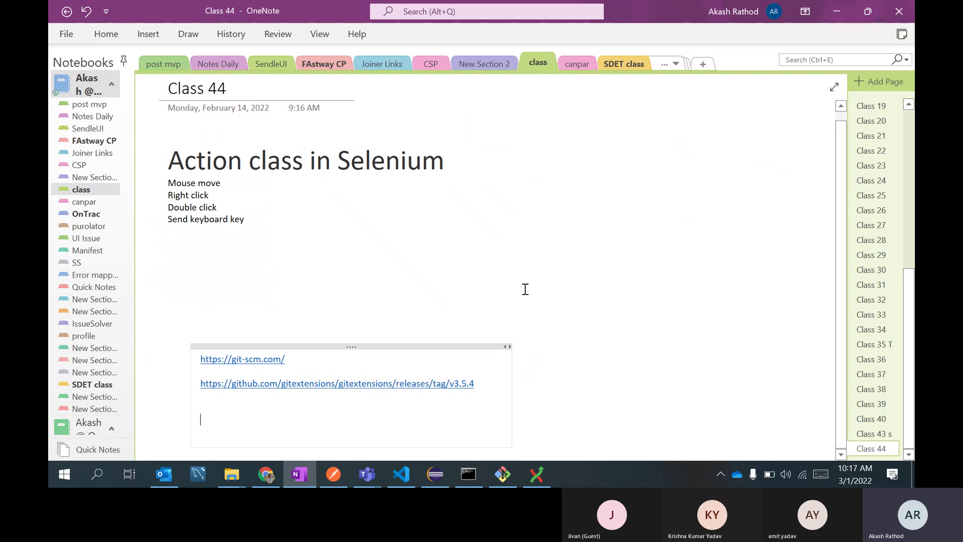
pyautogui.write('1 ')
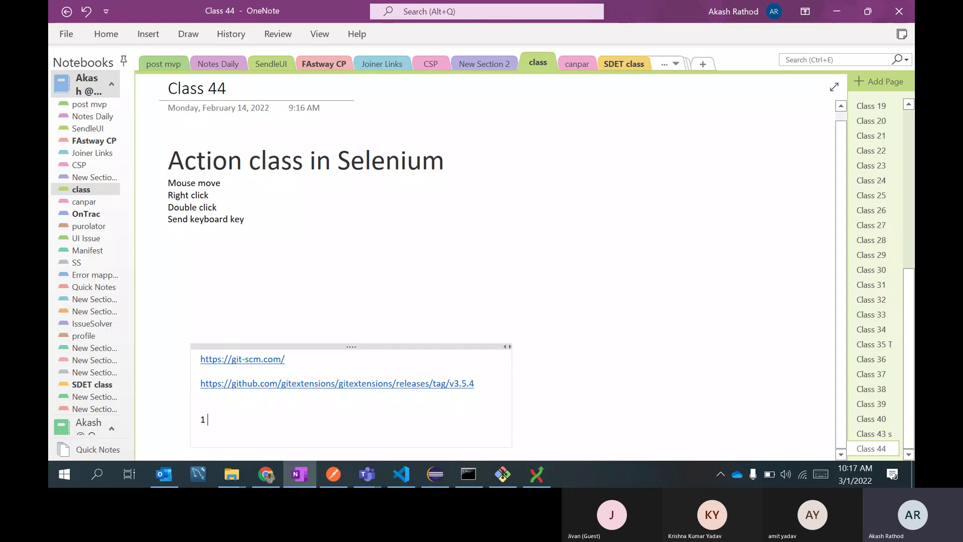
pyautogui.write('online - ')
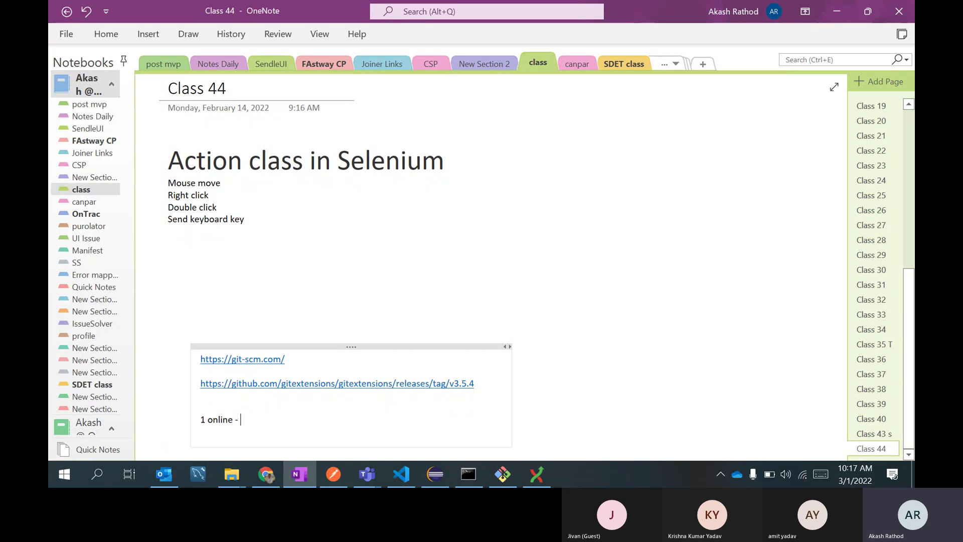
pyautogui.write('creae')
pyautogui.press('BackSpace')
pyautogui.write('te ')
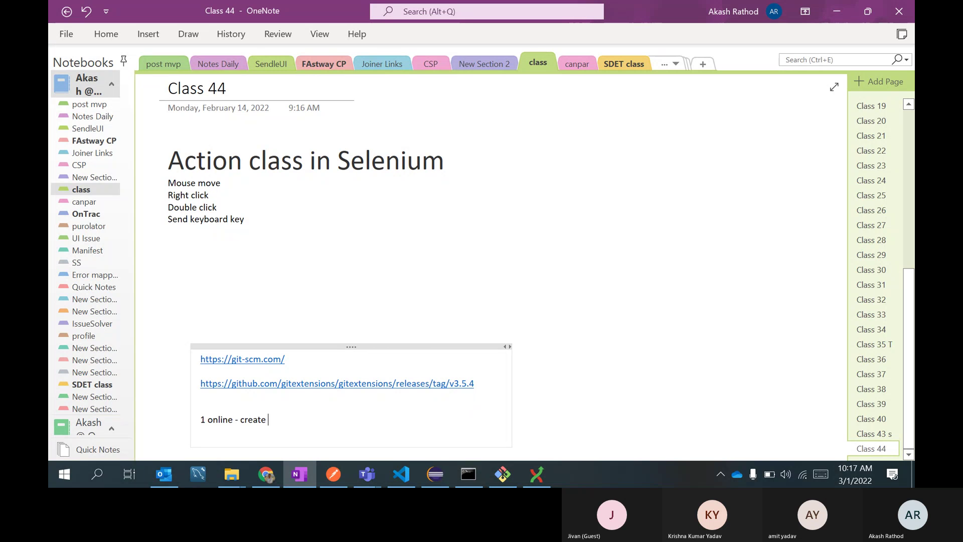
pyautogui.write('new repository')
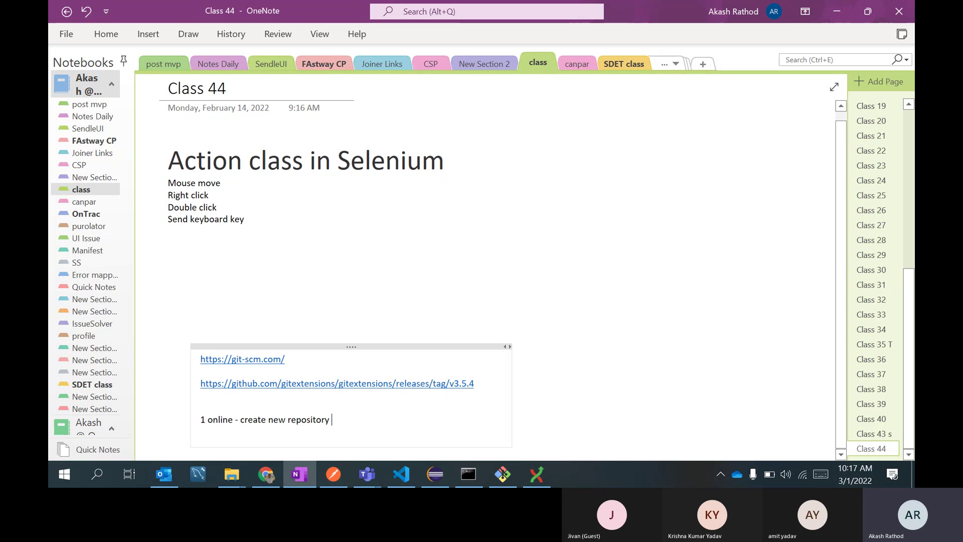
pyautogui.press('Return')
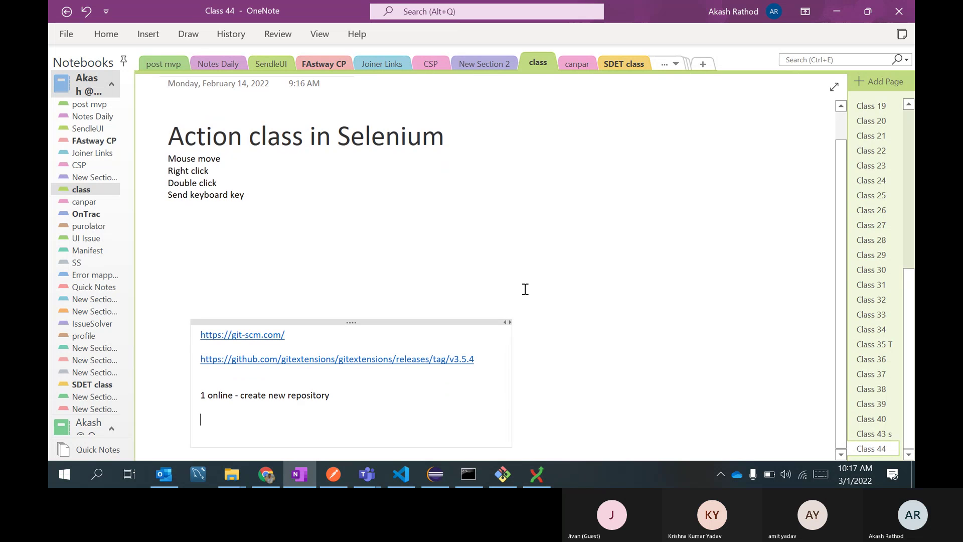
# Begin numbered point 2, revising its text down to 'Col', and return to Git Extensions.
pyautogui.write('2. offline create new')
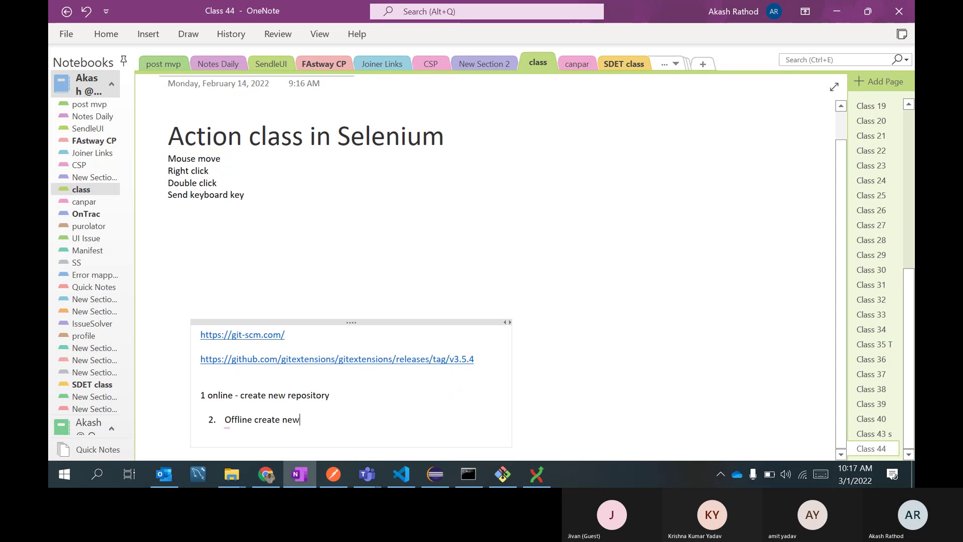
pyautogui.write(' repo')
pyautogui.press('BackSpace')
pyautogui.press('BackSpace')
pyautogui.press('BackSpace')
pyautogui.press('BackSpace')
pyautogui.press('BackSpace')
pyautogui.press('BackSpace')
pyautogui.press('BackSpace')
pyautogui.press('BackSpace')
pyautogui.press('BackSpace')
pyautogui.press('BackSpace')
pyautogui.press('BackSpace')
pyautogui.press('BackSpace')
pyautogui.press('BackSpace')
pyautogui.press('BackSpace')
pyautogui.press('BackSpace')
pyautogui.press('BackSpace')
pyautogui.press('BackSpace')
pyautogui.press('BackSpace')
pyautogui.press('BackSpace')
pyautogui.press('BackSpace')
pyautogui.press('BackSpace')
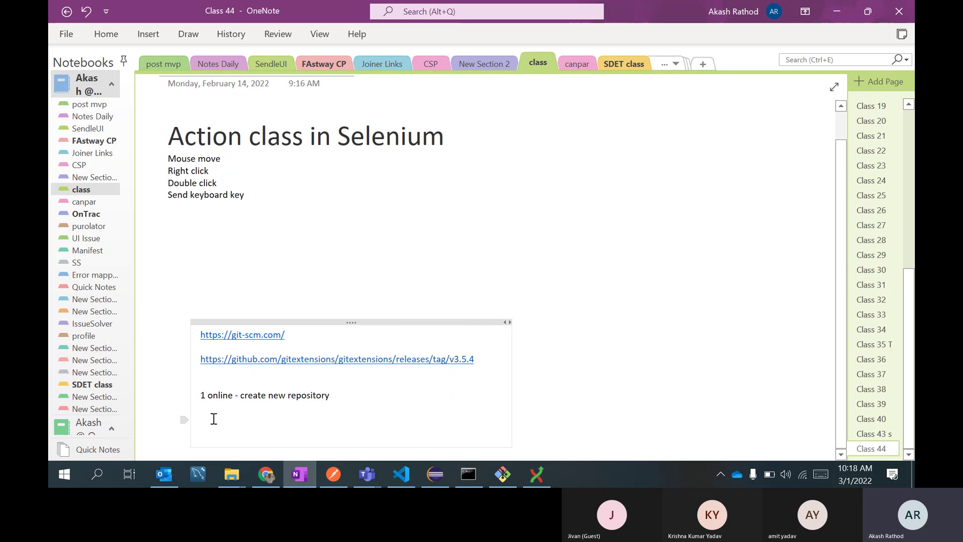
pyautogui.write('2. colon')
pyautogui.press('BackSpace')
pyautogui.press('BackSpace')
pyautogui.press('BackSpace')
pyautogui.write('n')
pyautogui.press('BackSpace')
pyautogui.write('en')
pyautogui.press('BackSpace')
pyautogui.press('BackSpace')
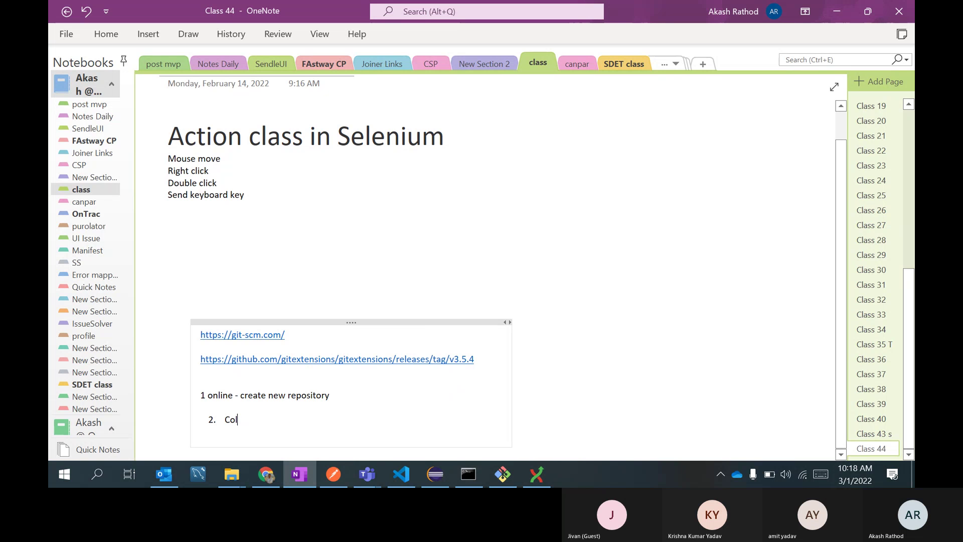
pyautogui.hotkey('alt', 'Tab')
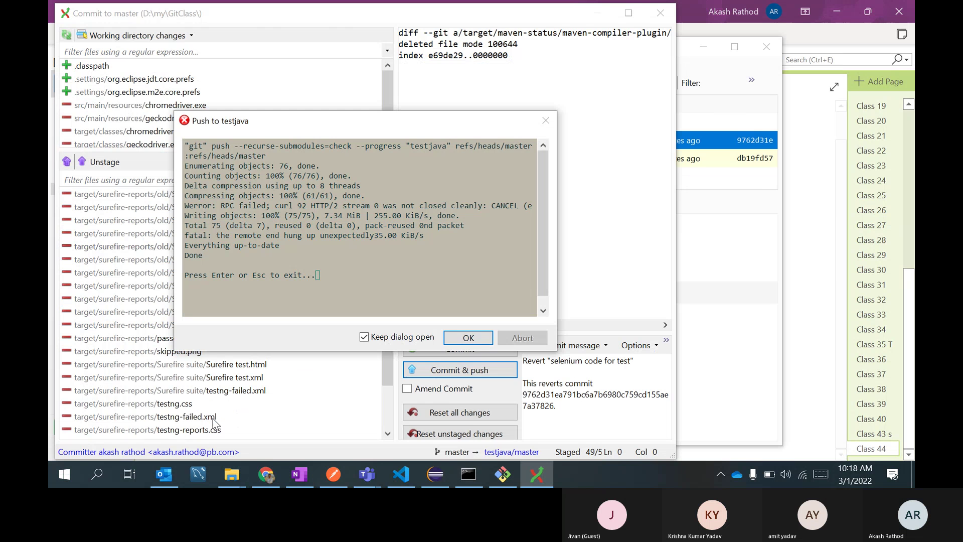
# Close the push output and Push window, then exit Git Extensions.
pyautogui.press('Escape')
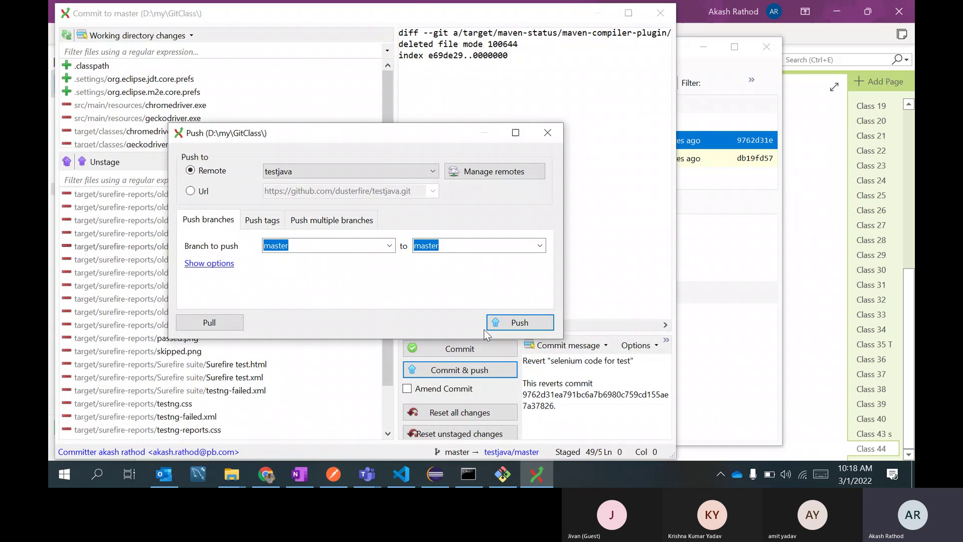
pyautogui.press('Escape')
pyautogui.press('Escape')
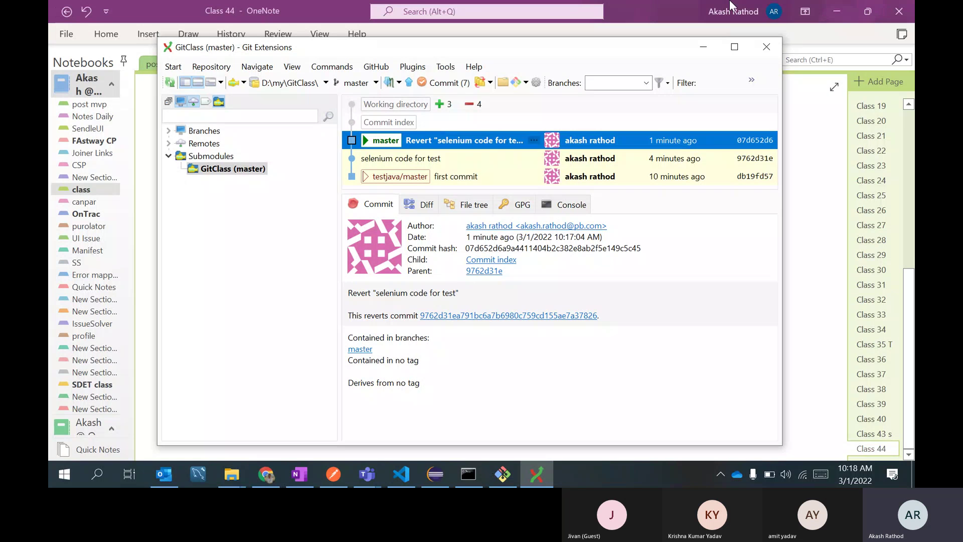
pyautogui.click(768, 48)
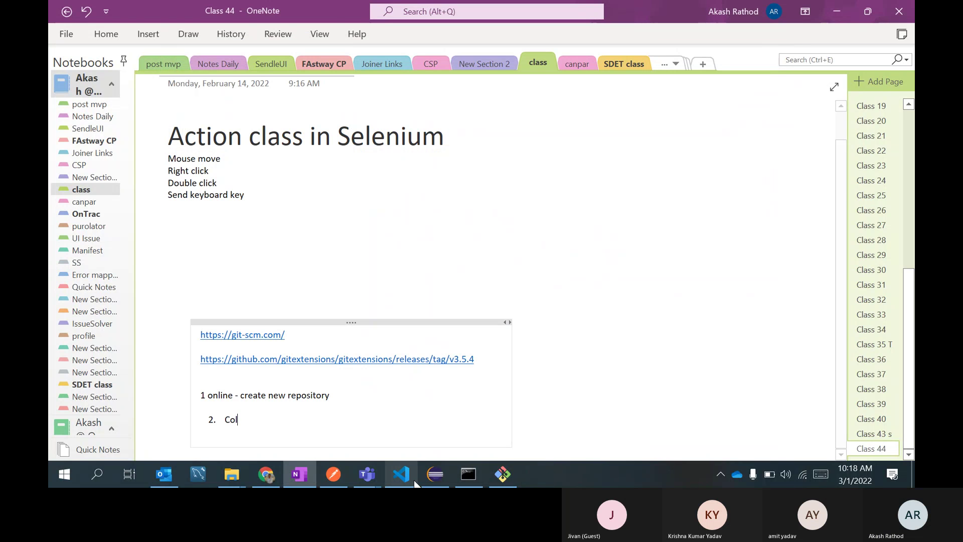
# Open the GitHub account's Repositories tab via the testjava owner link.
pyautogui.click(257, 476)
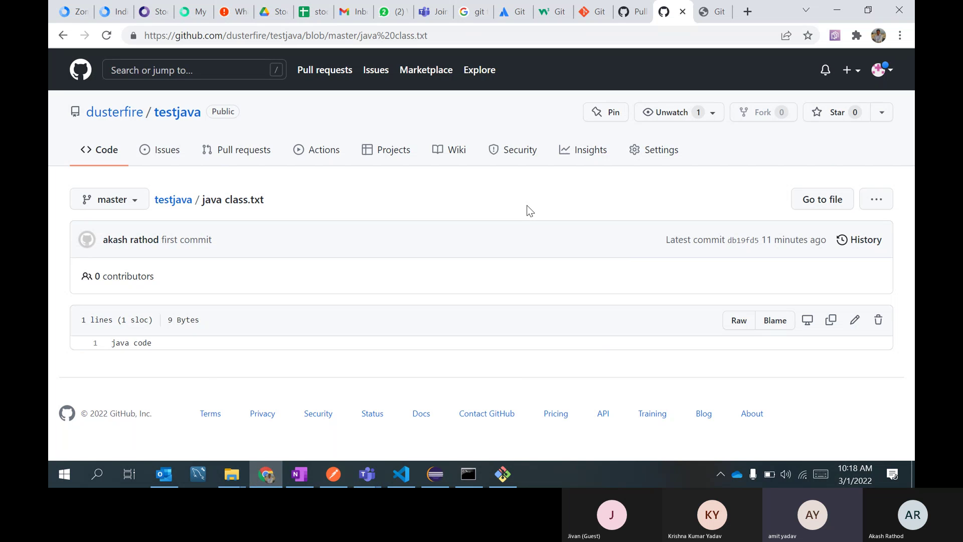
pyautogui.click(103, 116)
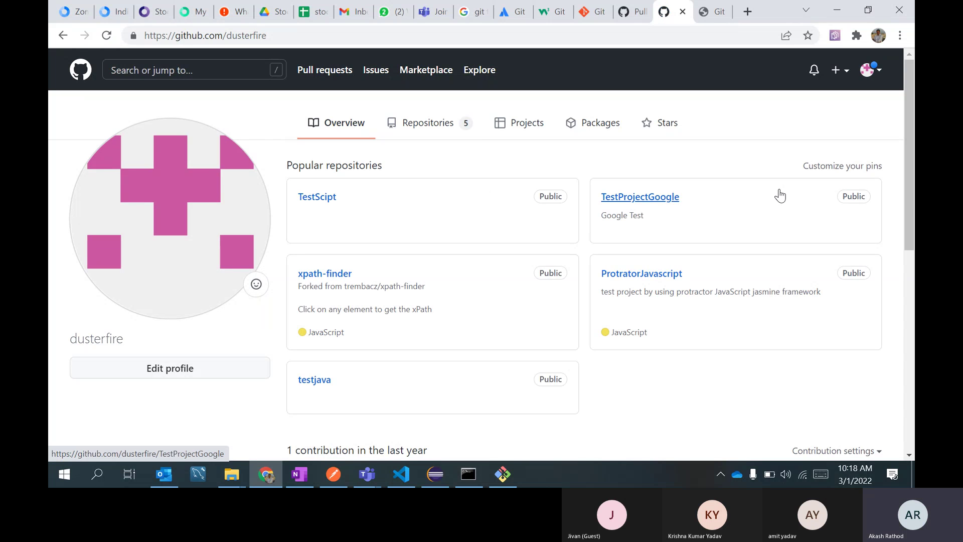
pyautogui.click(423, 124)
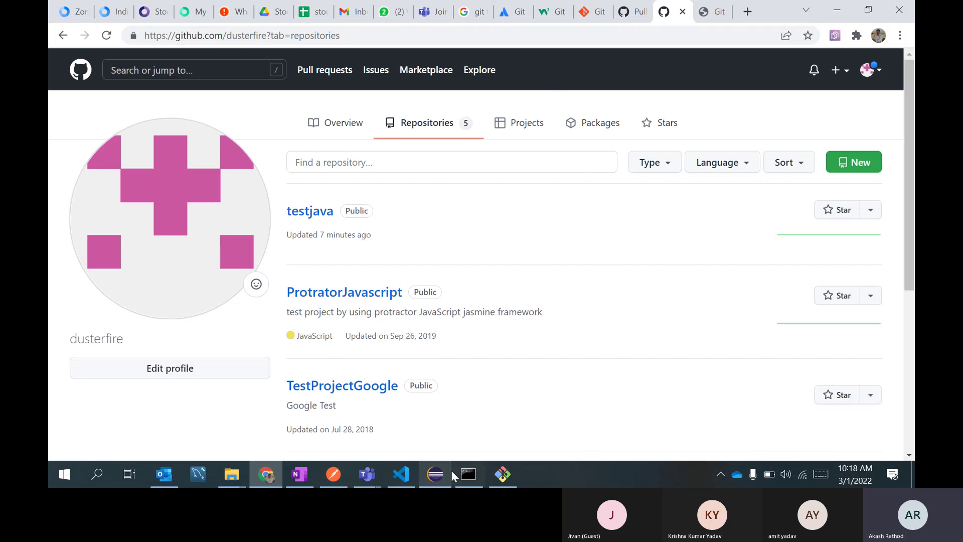
# Add the line '1. Login to github' above the online step in the Class 44 notes, fixing the typo.
pyautogui.click(299, 475)
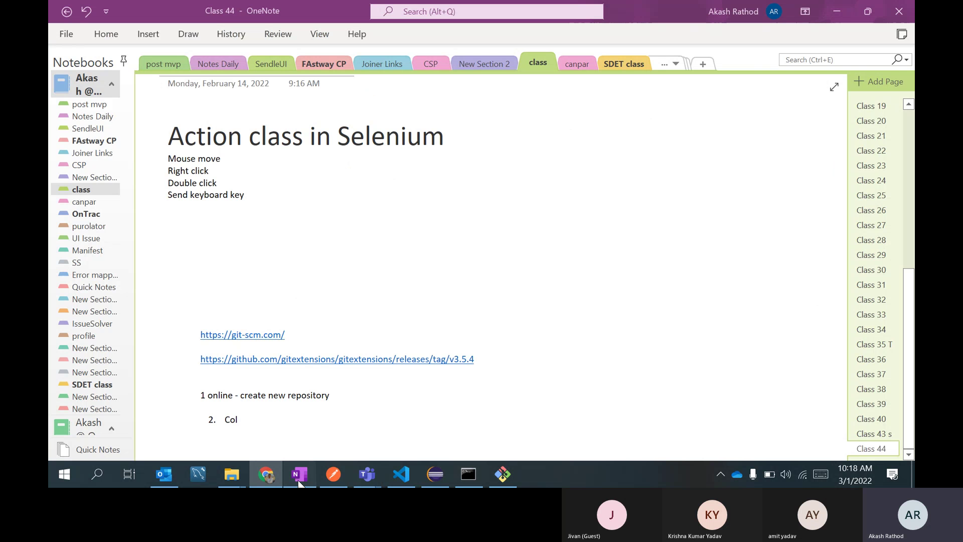
pyautogui.click(240, 383)
pyautogui.write('1.')
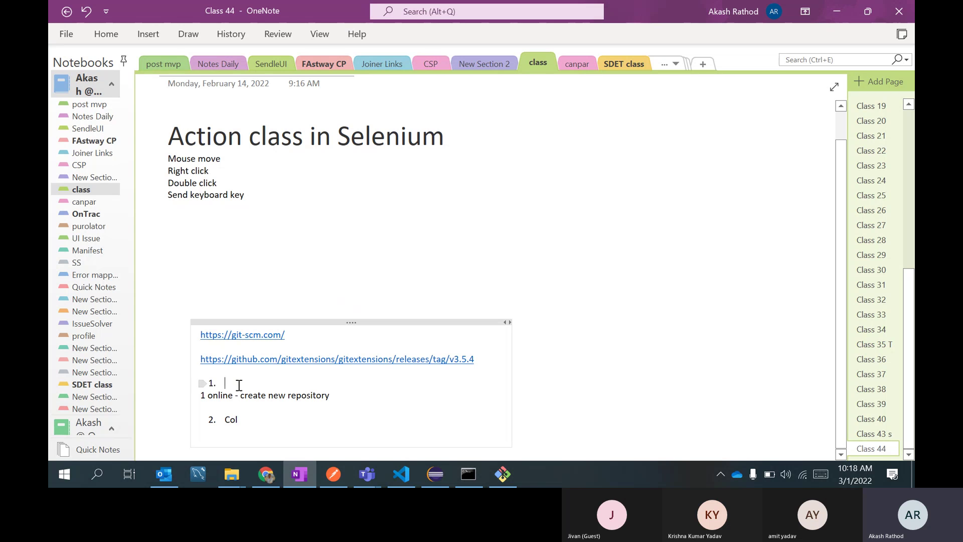
pyautogui.write(' login ti hgithub')
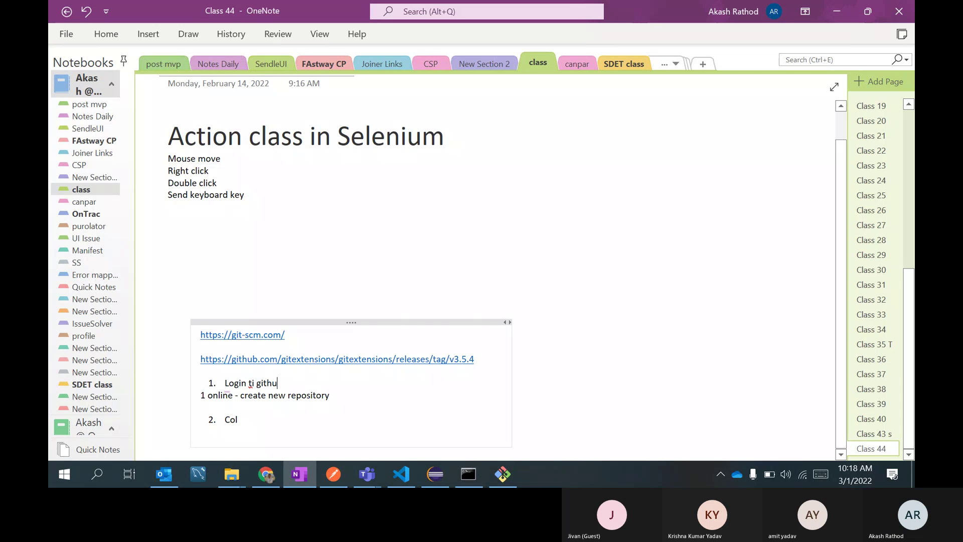
pyautogui.press('Left')
pyautogui.press('Left')
pyautogui.press('Left')
pyautogui.press('Left')
pyautogui.press('Left')
pyautogui.press('Left')
pyautogui.press('Left')
pyautogui.press('BackSpace')
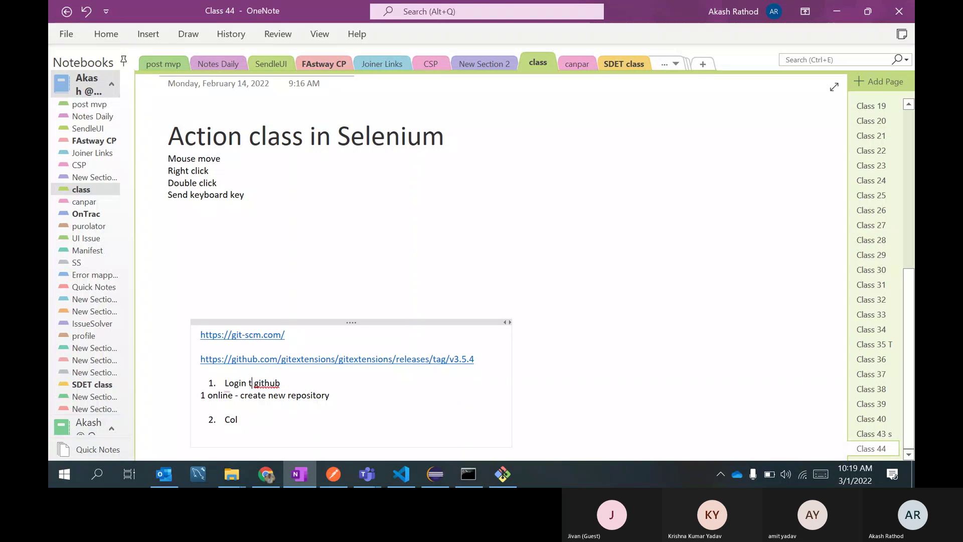
pyautogui.write('o')
pyautogui.press('End')
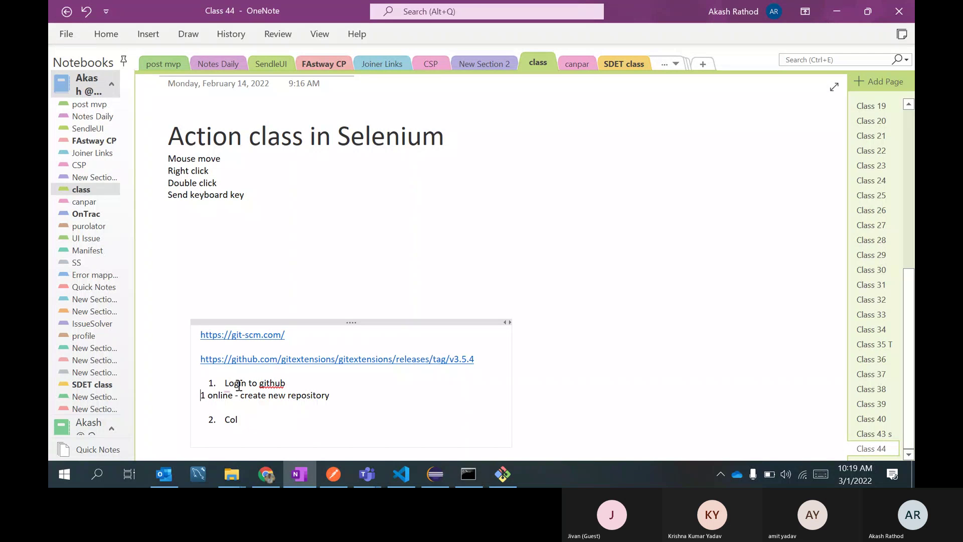
# Renumber the online line to '2. online - create new repository'.
pyautogui.press('Delete')
pyautogui.press('Delete')
pyautogui.write('2.')
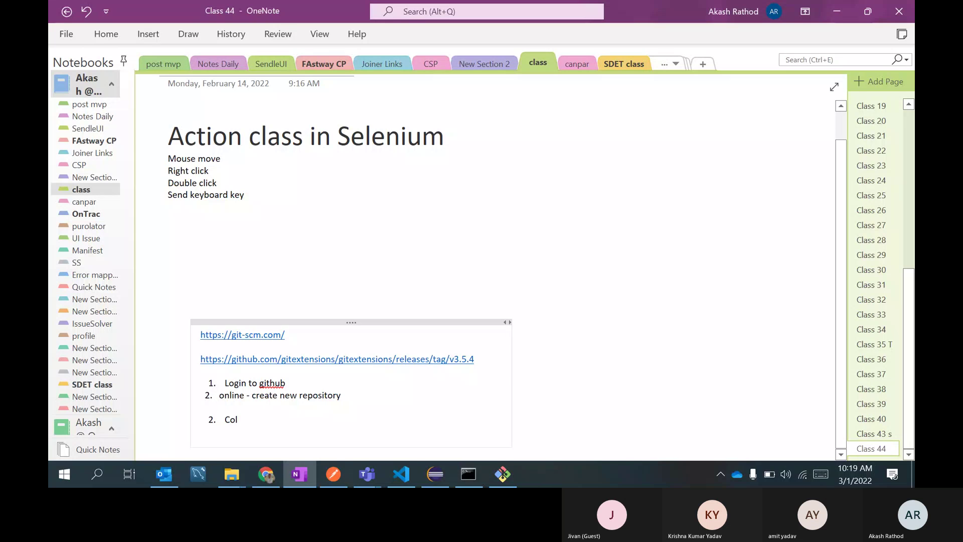
pyautogui.click(355, 399)
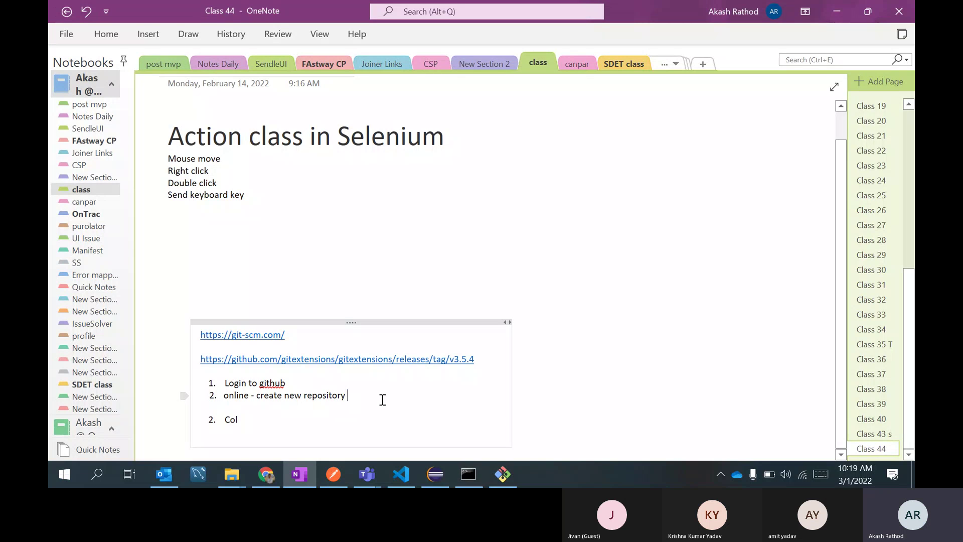
pyautogui.hotkey('alt', 'Tab')
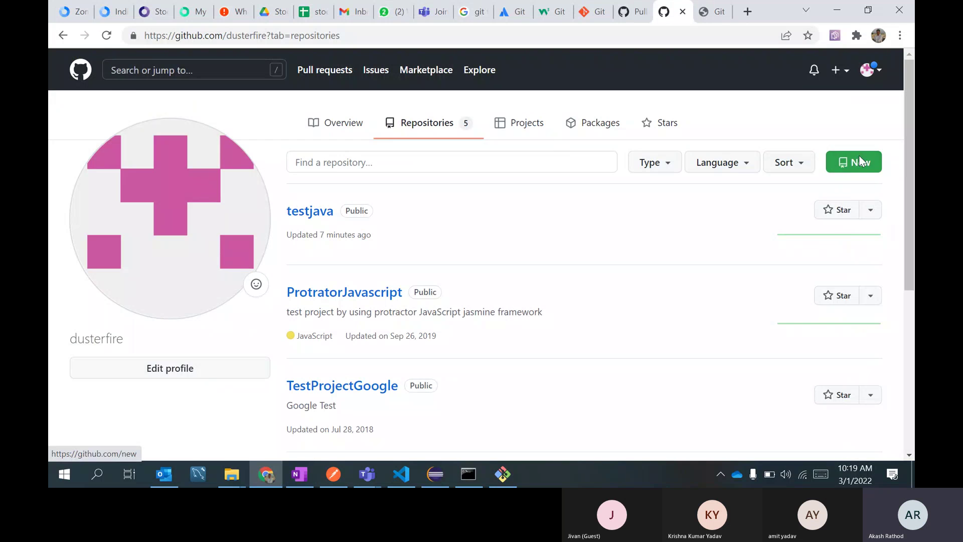
# Create a new public GitHub repository named 'seleniumjavaclass'.
pyautogui.click(859, 160)
pyautogui.click(392, 232)
pyautogui.write('selen')
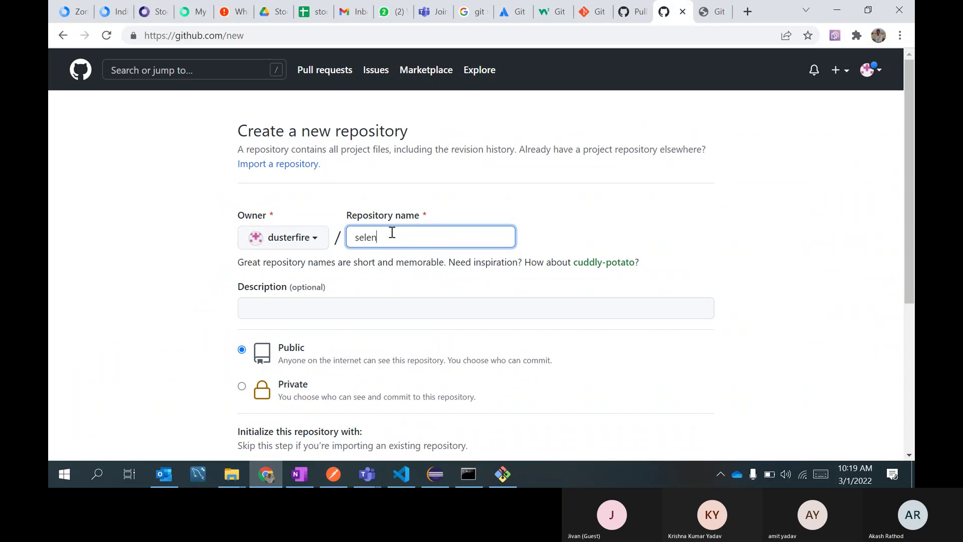
pyautogui.write('iumjavaclass')
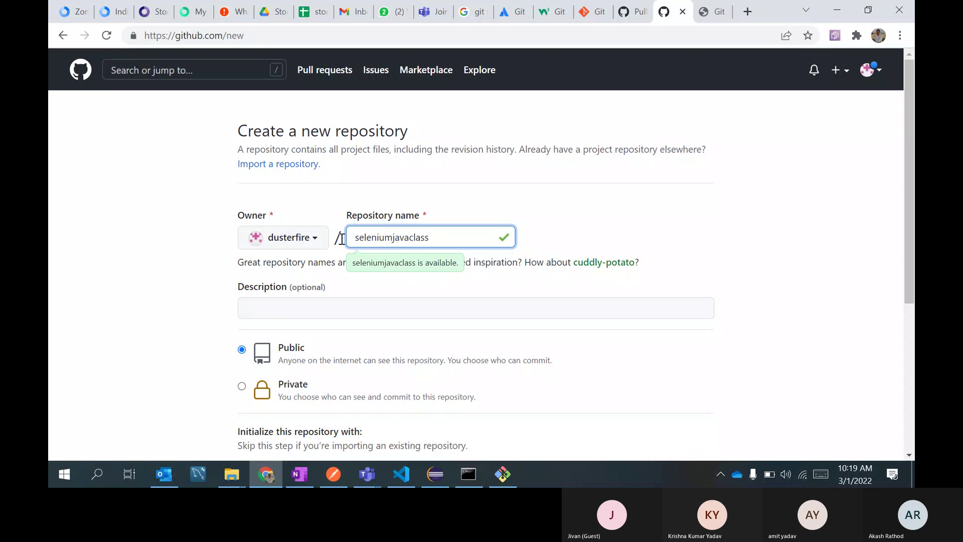
pyautogui.scroll(-3, 627, 249)
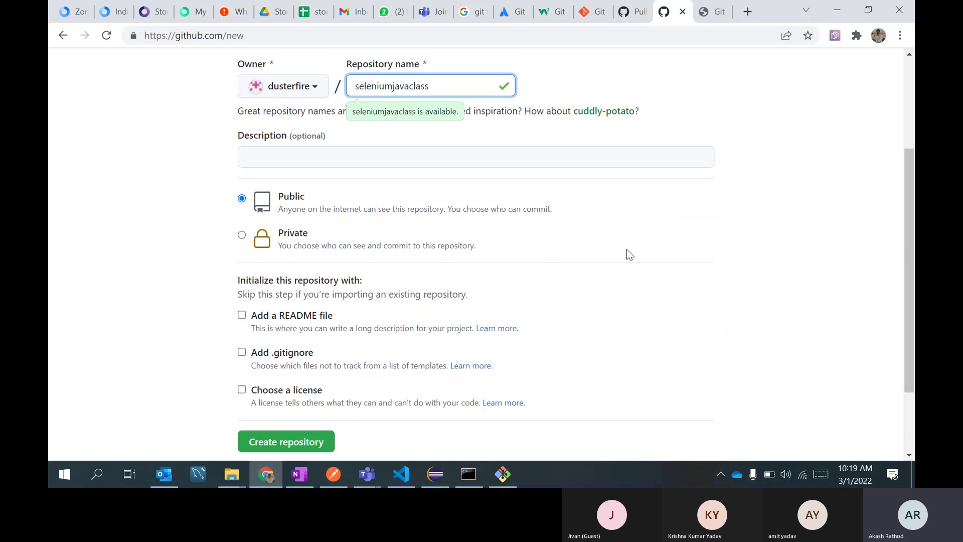
pyautogui.click(298, 434)
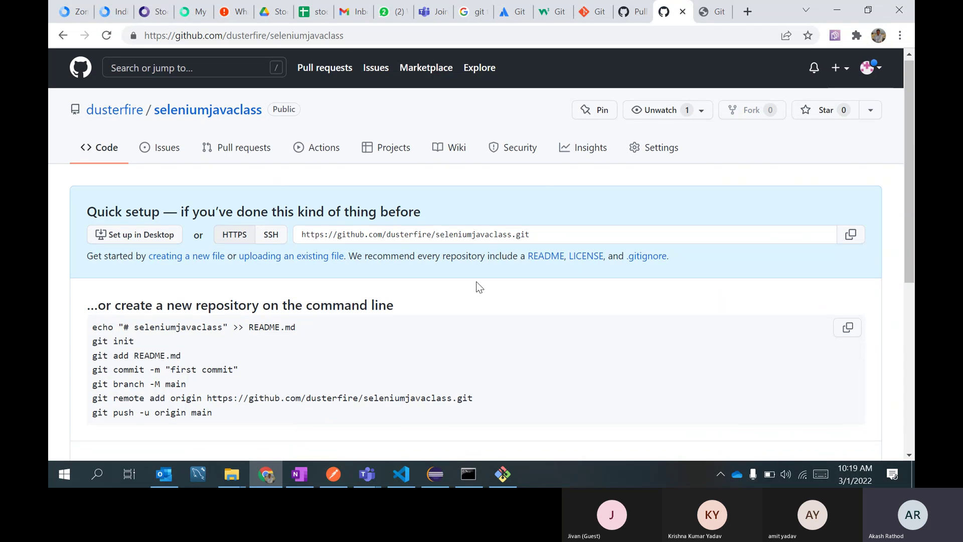
# Review the command-line push instructions on the new repository's quick-setup page.
pyautogui.scroll(-2, 479, 287)
pyautogui.moveTo(214, 323); pyautogui.dragTo(76, 235)
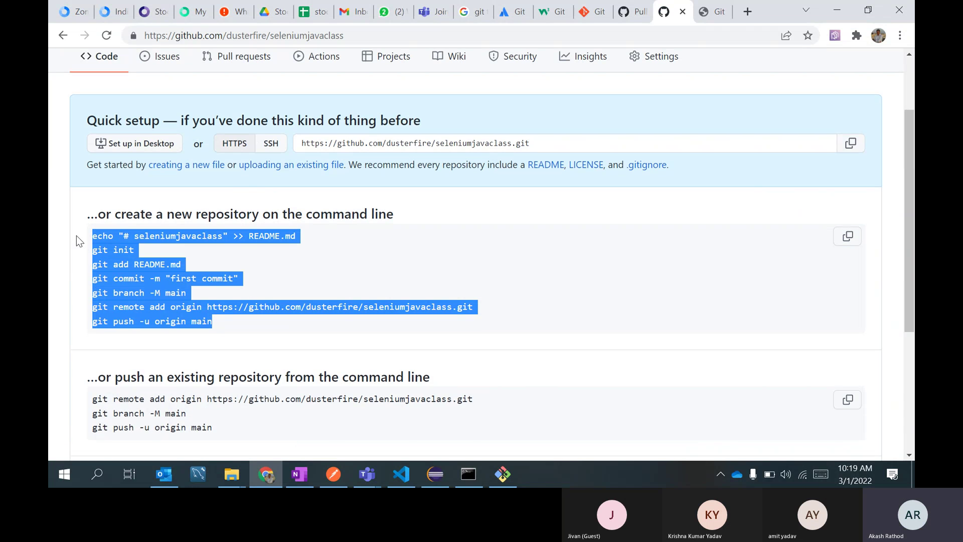
pyautogui.click(219, 242)
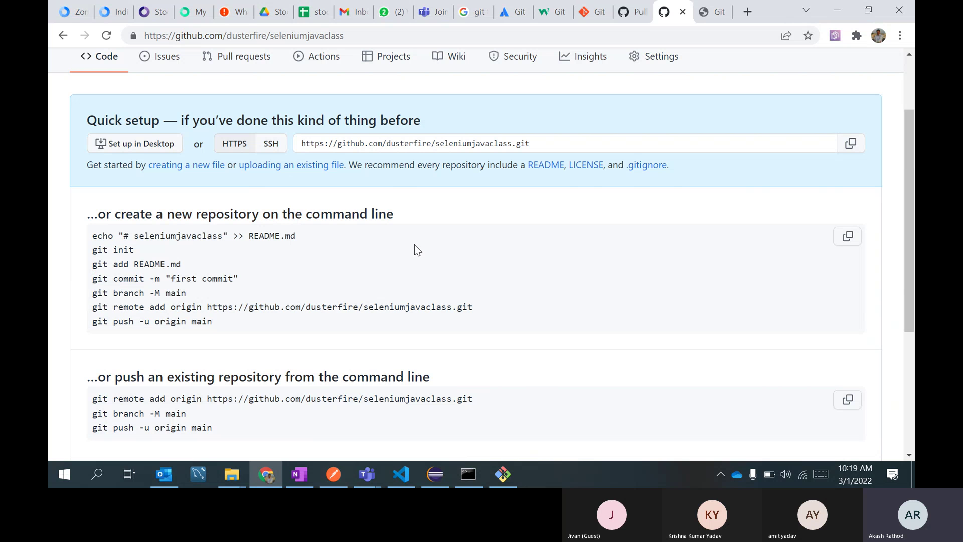
pyautogui.scroll(2, 676, 182)
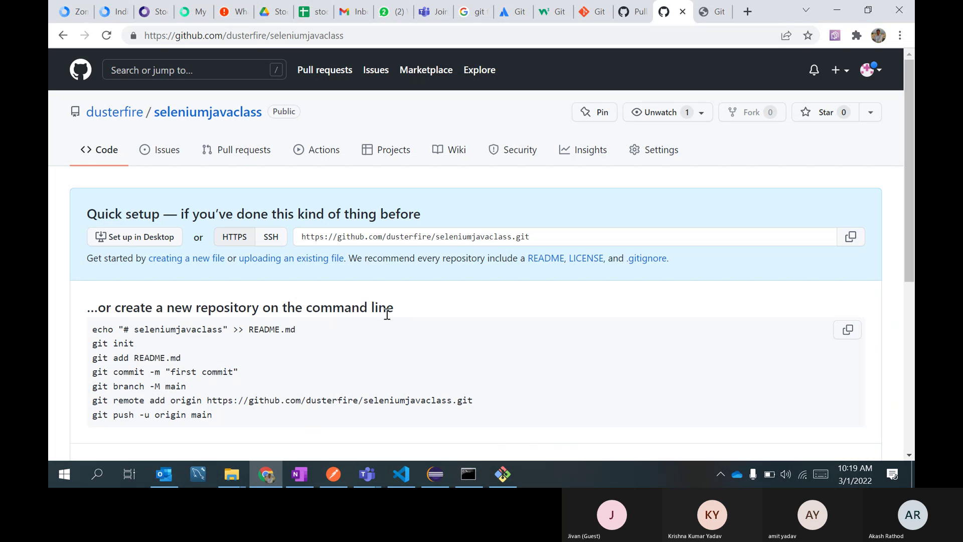
pyautogui.scroll(-2, 360, 368)
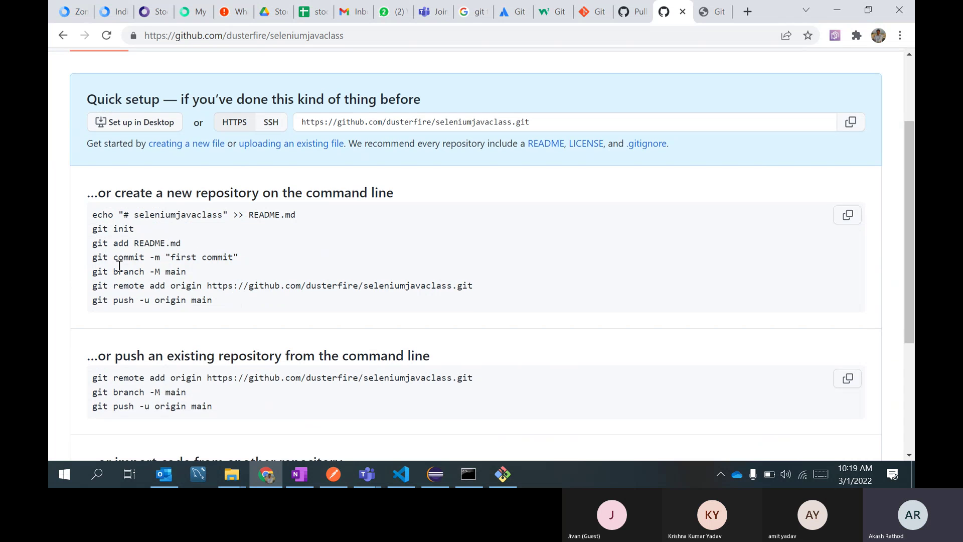
# Move Git Bash to the right side, then launch Git Extensions and dismiss its settings checklist.
pyautogui.click(514, 476)
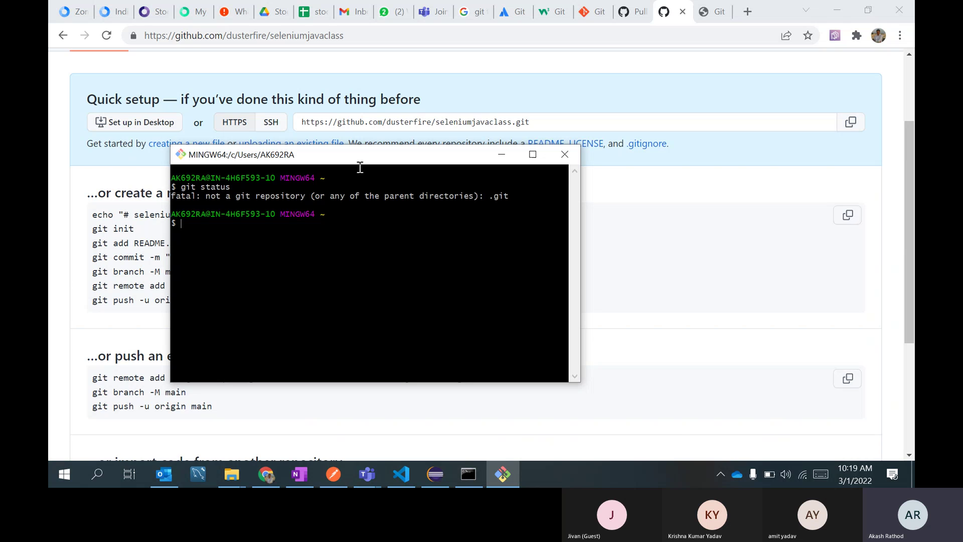
pyautogui.moveTo(360, 156); pyautogui.dragTo(640, 195)
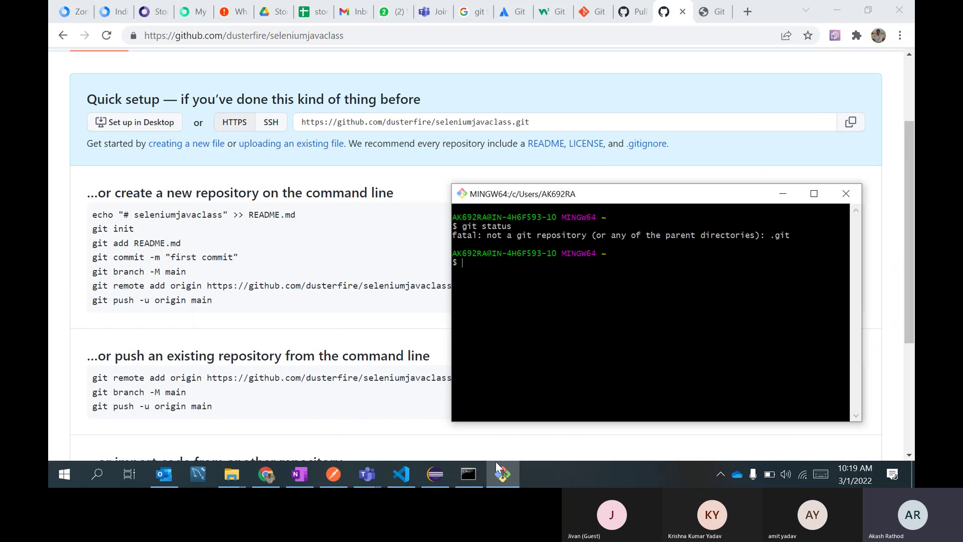
pyautogui.press('super')
pyautogui.write('gi')
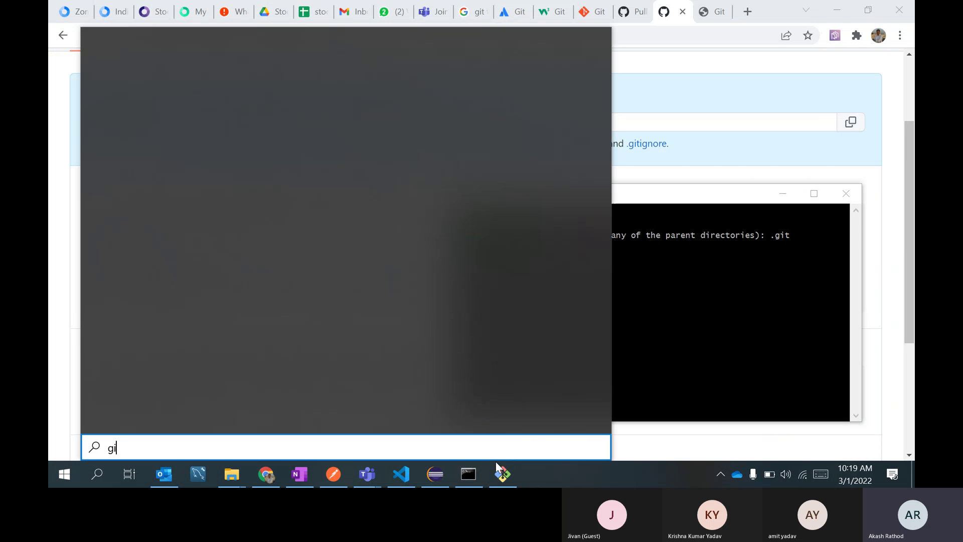
pyautogui.write('t')
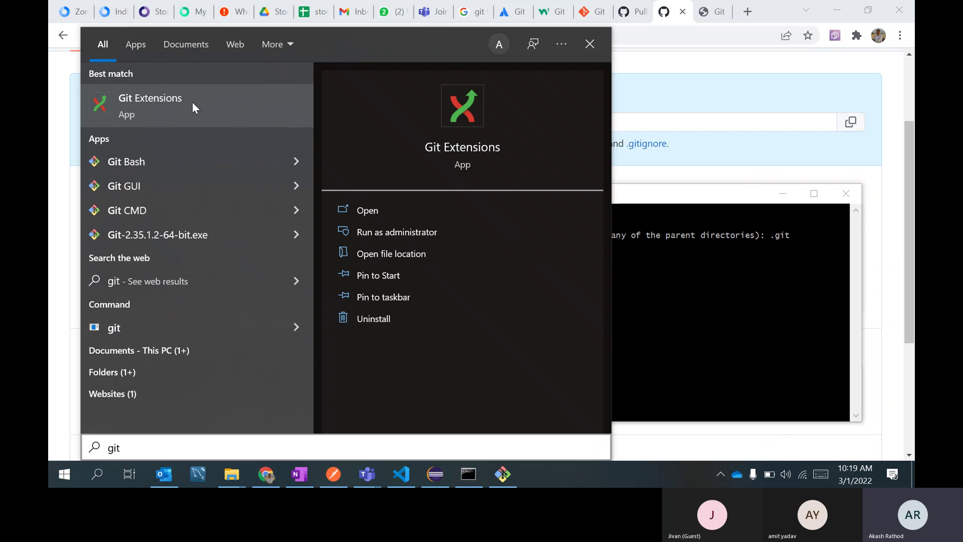
pyautogui.click(195, 108)
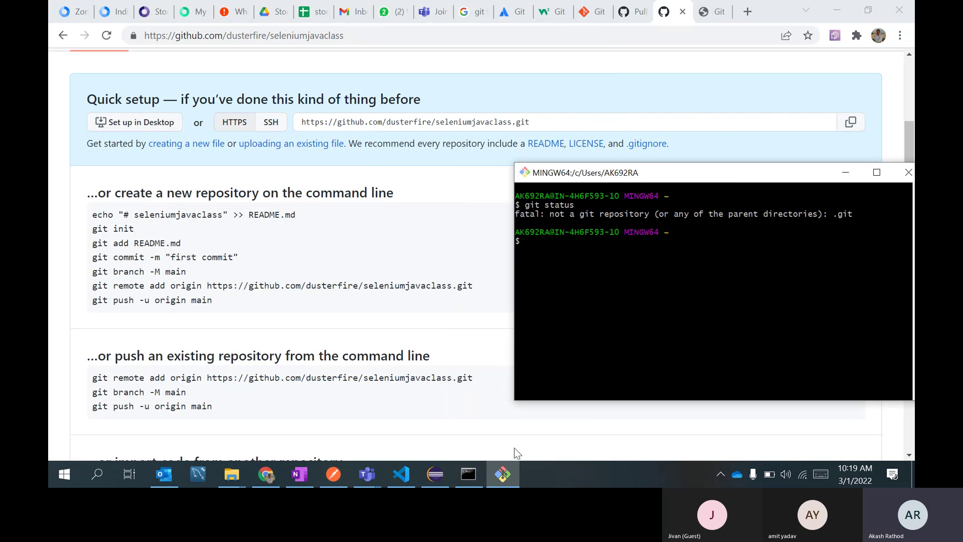
pyautogui.moveTo(509, 471)
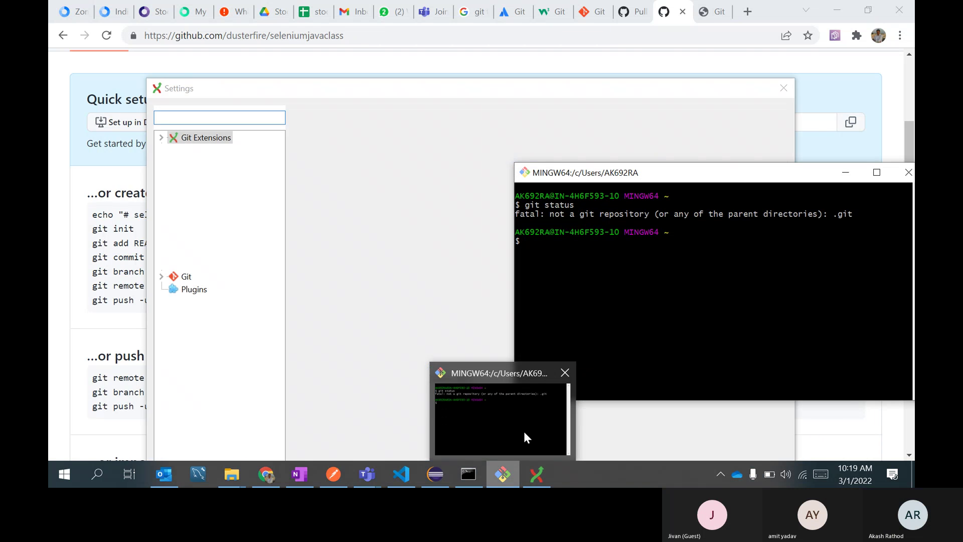
pyautogui.click(784, 89)
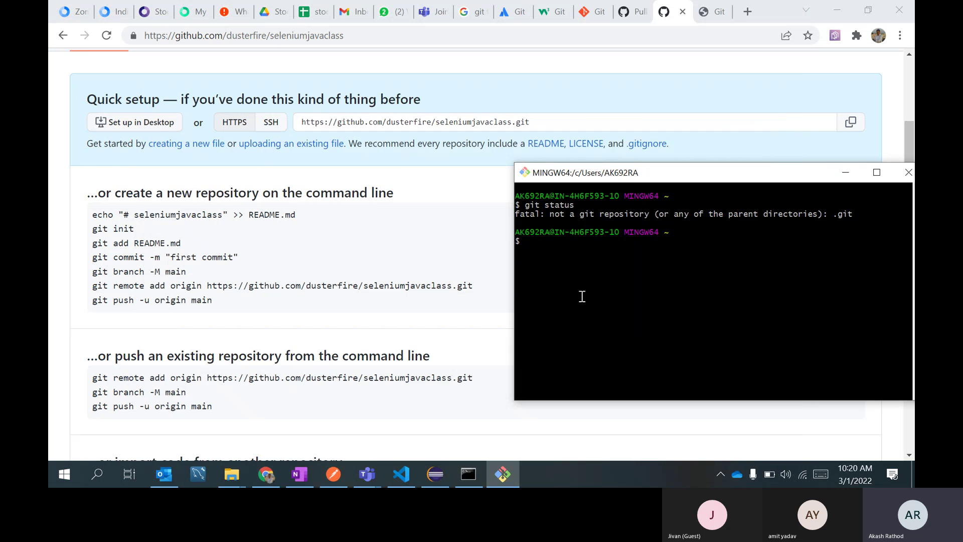
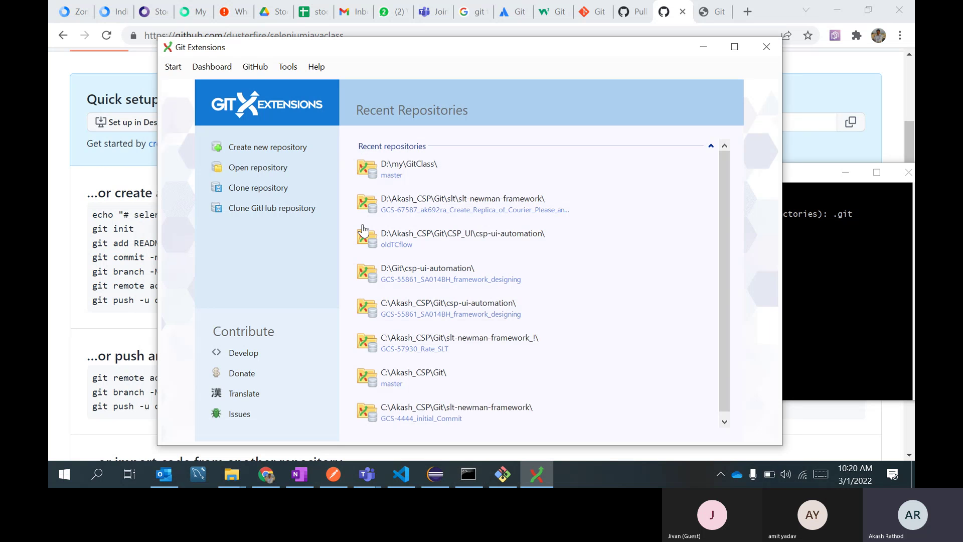
# Minimize Git Extensions, highlight the 'git init' line on GitHub, and bring the GitClass Explorer window forward.
pyautogui.click(702, 50)
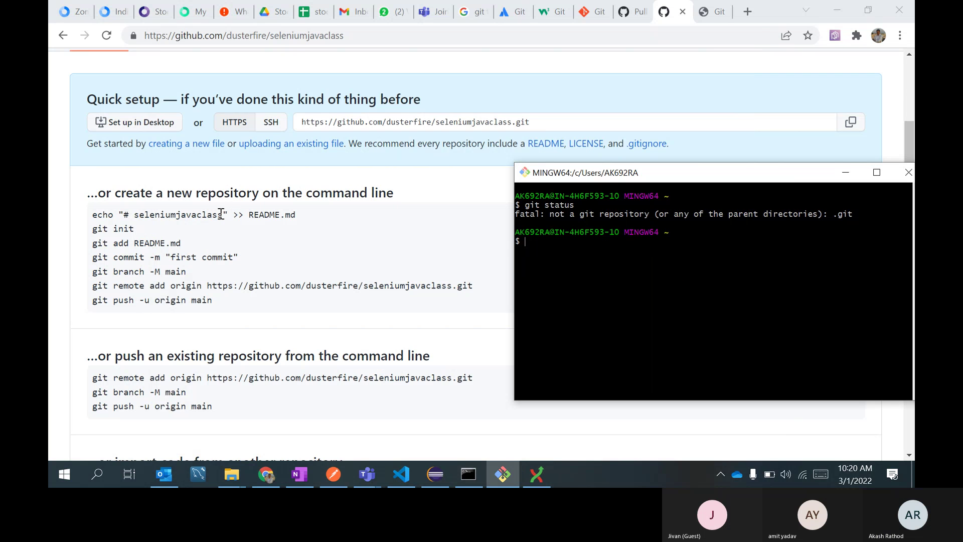
pyautogui.moveTo(135, 229); pyautogui.dragTo(93, 230)
pyautogui.hotkey('alt', 'Tab')
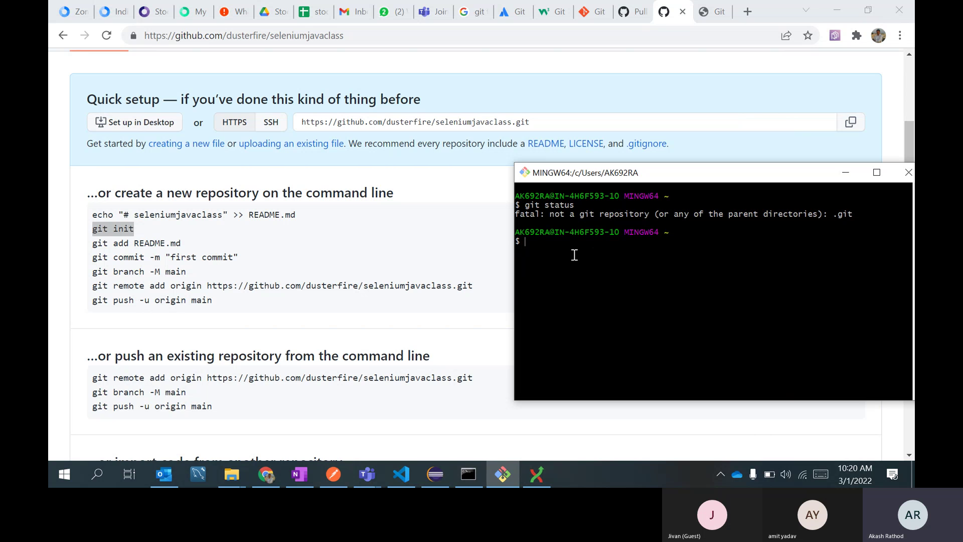
pyautogui.click(231, 474)
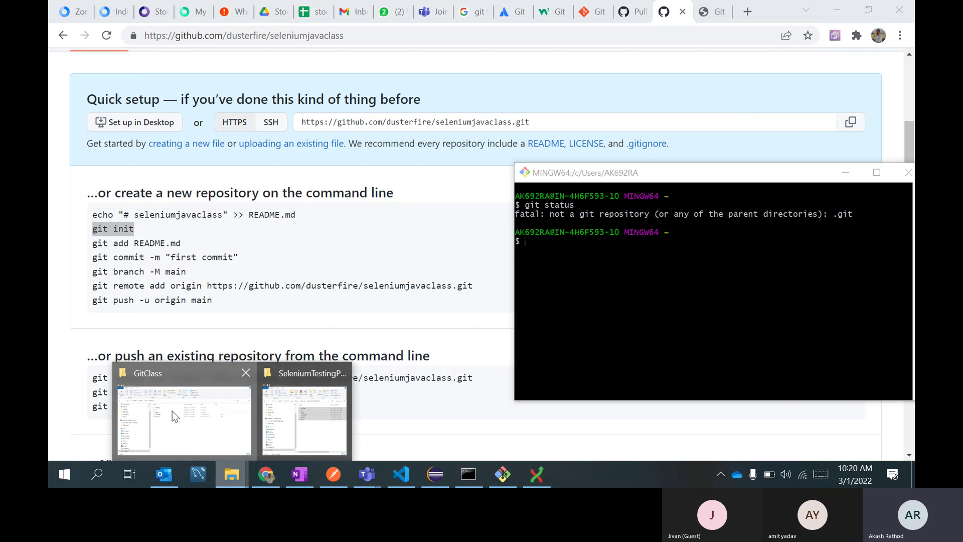
pyautogui.click(172, 410)
# Create a 'Git for class' folder in D:\my and open it.
pyautogui.click(235, 107)
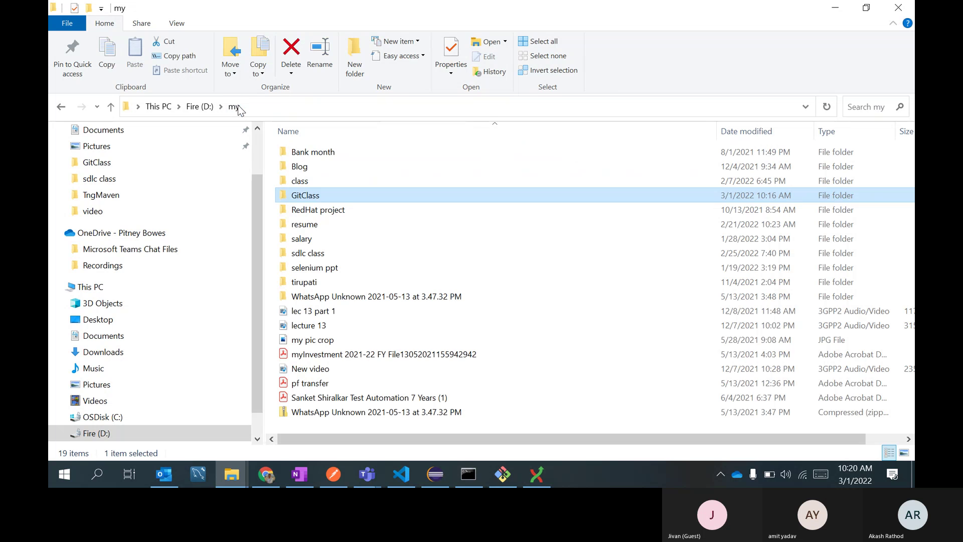
pyautogui.click(355, 64)
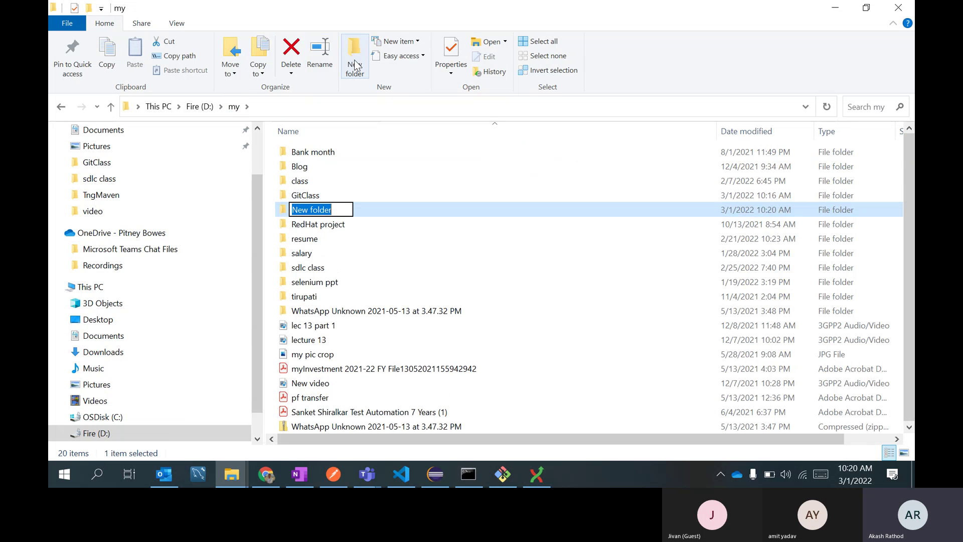
pyautogui.write('Git fo')
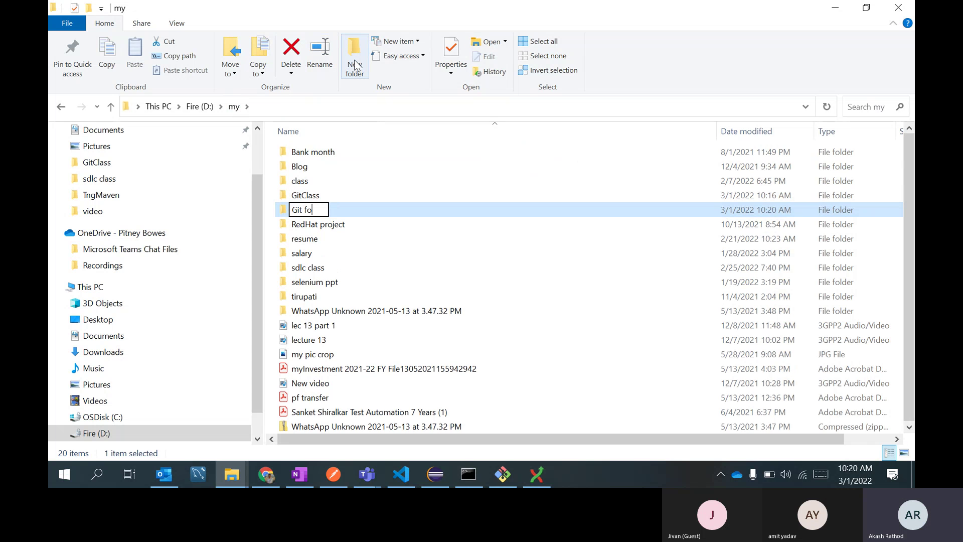
pyautogui.write('r class')
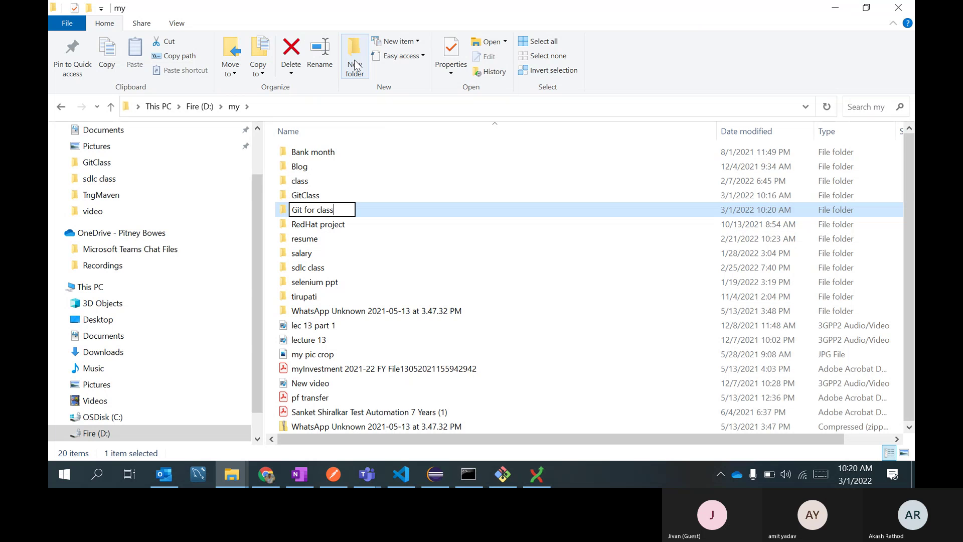
pyautogui.press('Return')
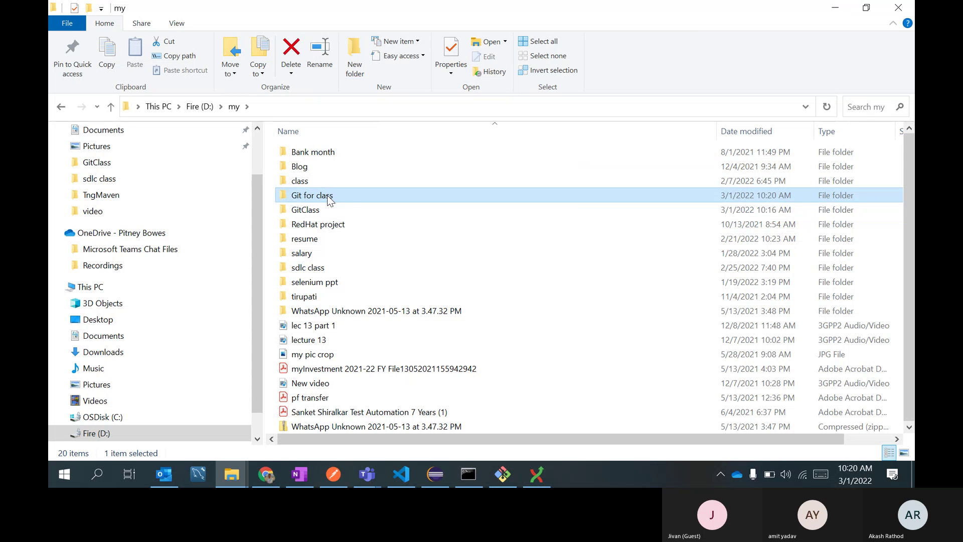
pyautogui.click(329, 199)
pyautogui.click(404, 199)
pyautogui.doubleClick(404, 198)
# Create a 'seleniumgitcode' folder inside it, open it, and show its full path.
pyautogui.click(361, 45)
pyautogui.write('seleniumgitcode')
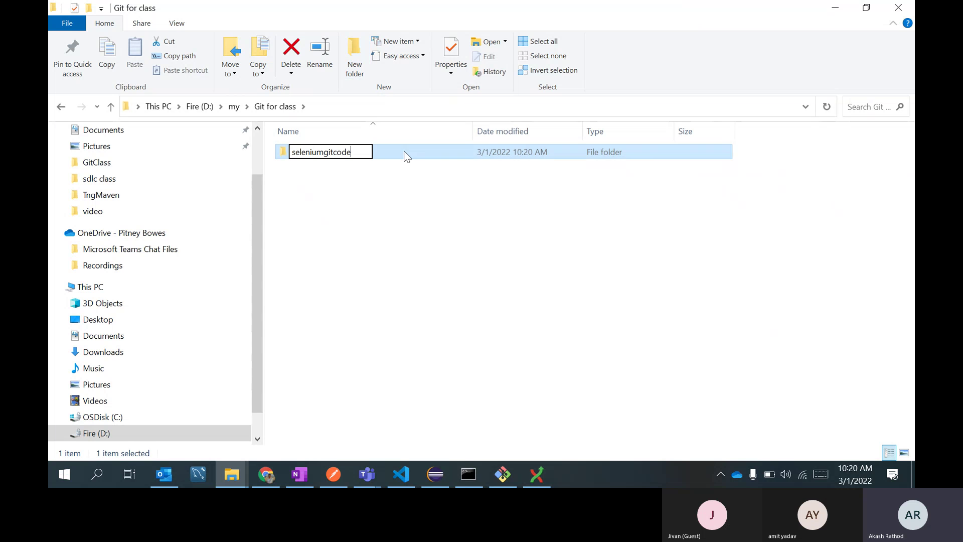
pyautogui.press('Return')
pyautogui.doubleClick(391, 152)
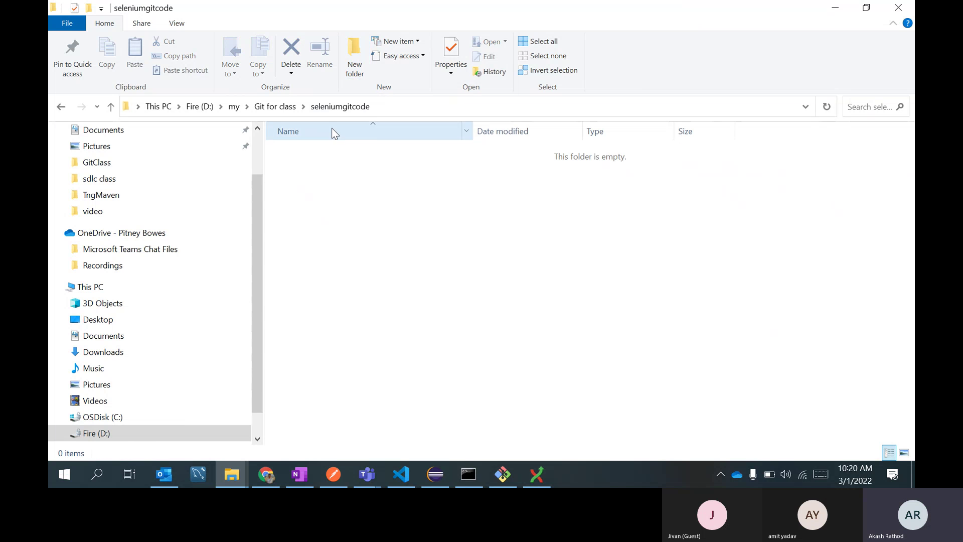
pyautogui.click(400, 113)
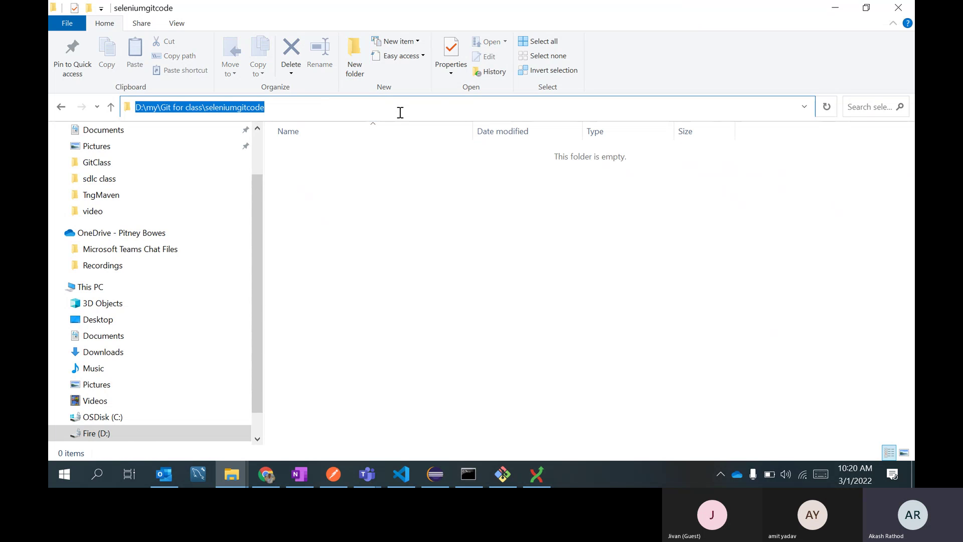
# Close the old home-directory MINGW64 terminal.
pyautogui.rightClick(372, 193)
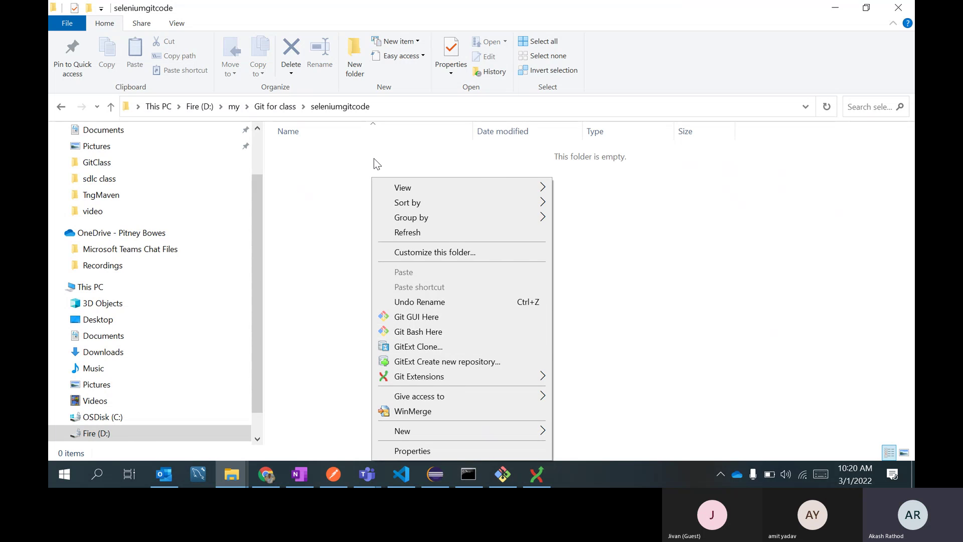
pyautogui.click(393, 161)
pyautogui.click(403, 106)
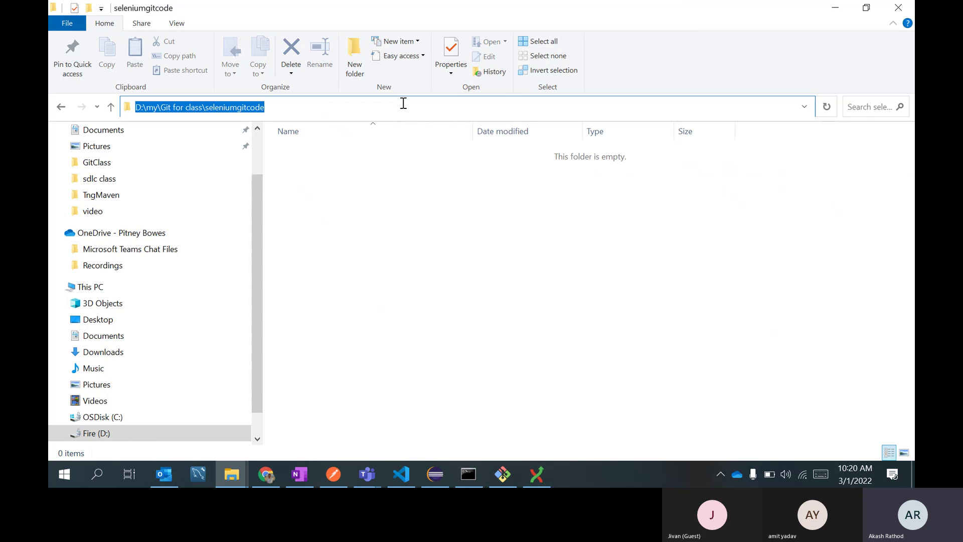
pyautogui.write('cmd')
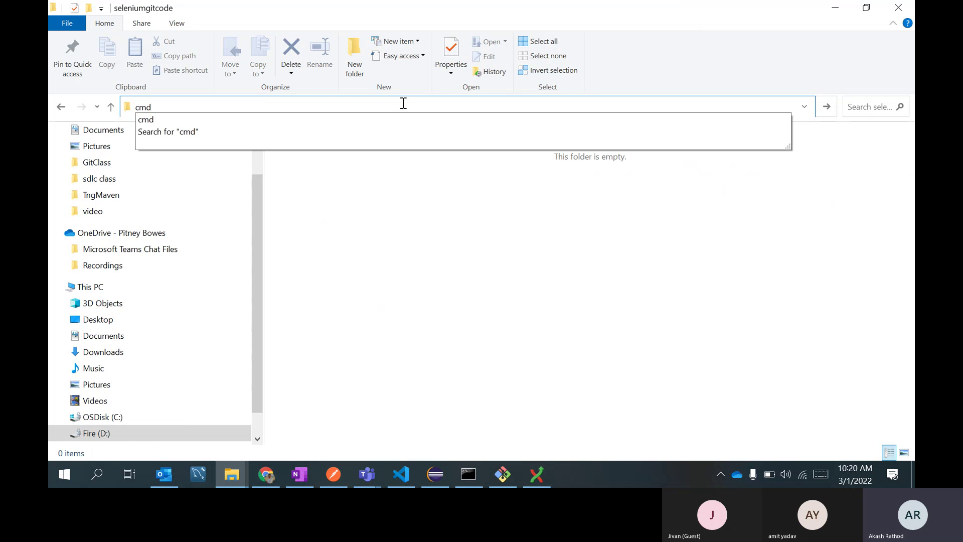
pyautogui.rightClick(458, 273)
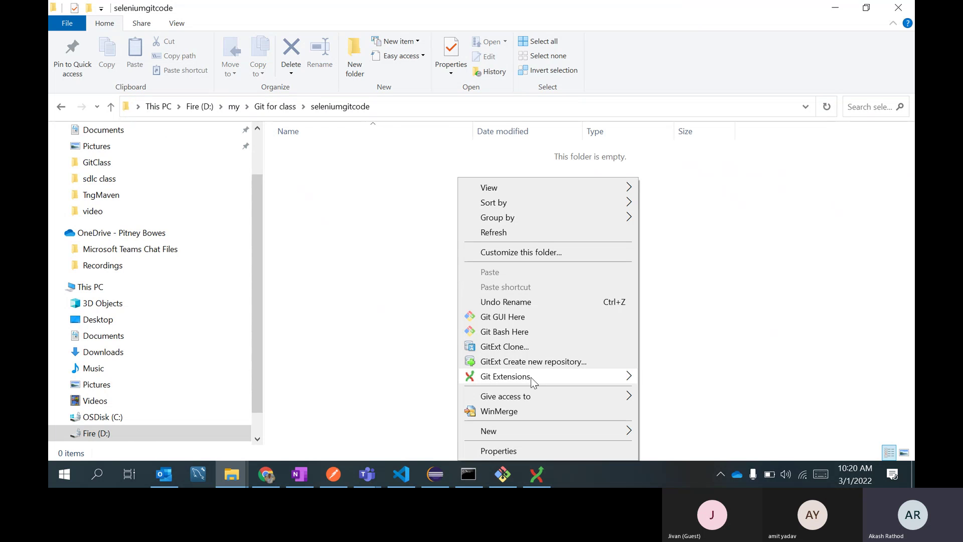
pyautogui.click(502, 474)
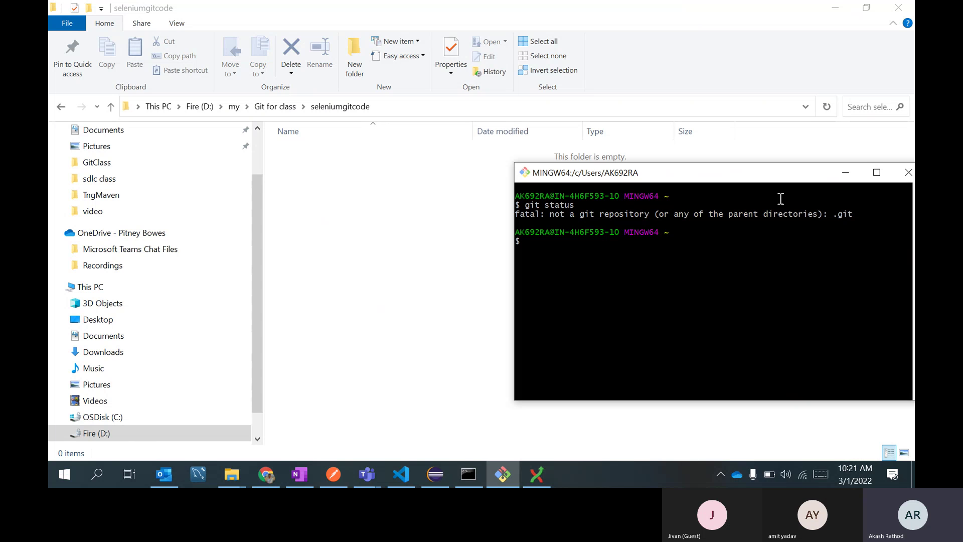
pyautogui.click(908, 172)
# Launch Git Bash Here in seleniumgitcode and move the terminal window lower right.
pyautogui.rightClick(582, 217)
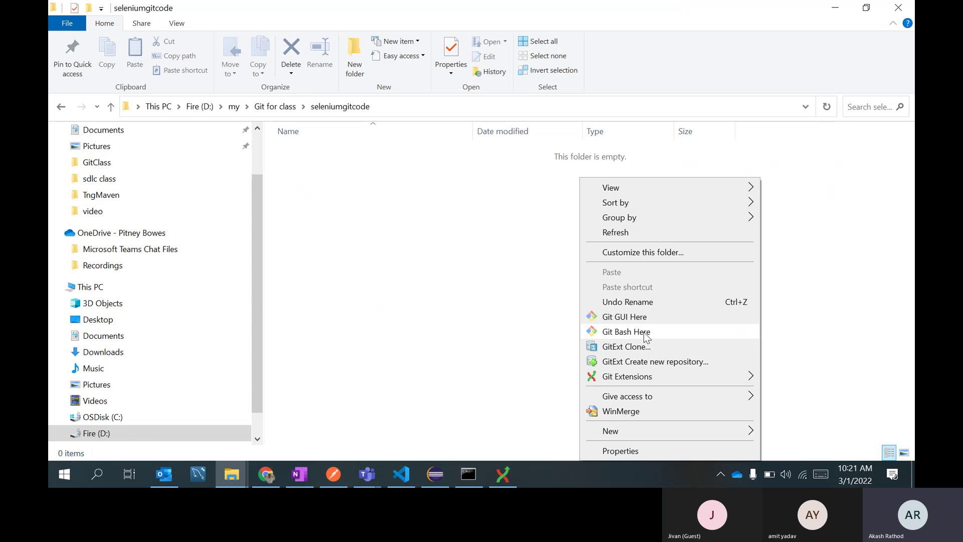
pyautogui.click(647, 334)
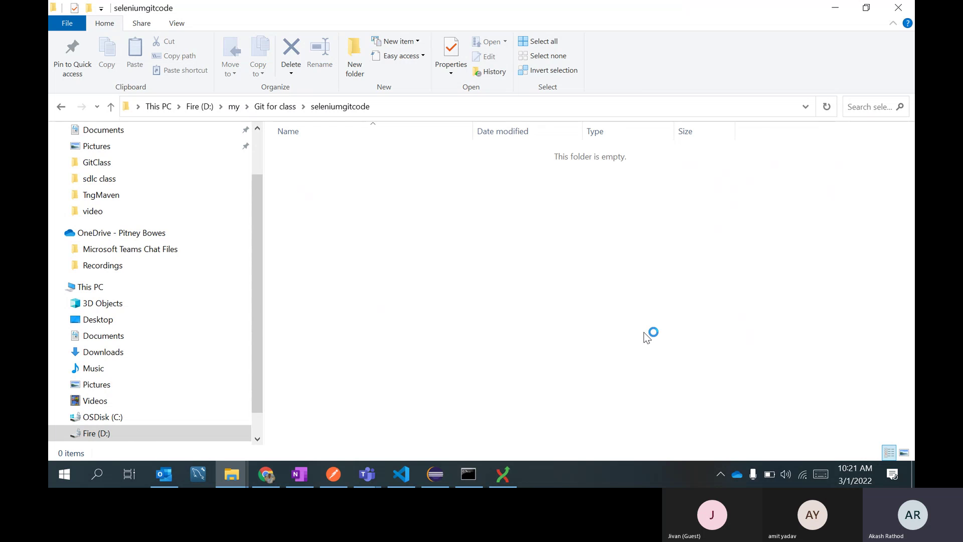
pyautogui.moveTo(302, 103); pyautogui.dragTo(595, 199)
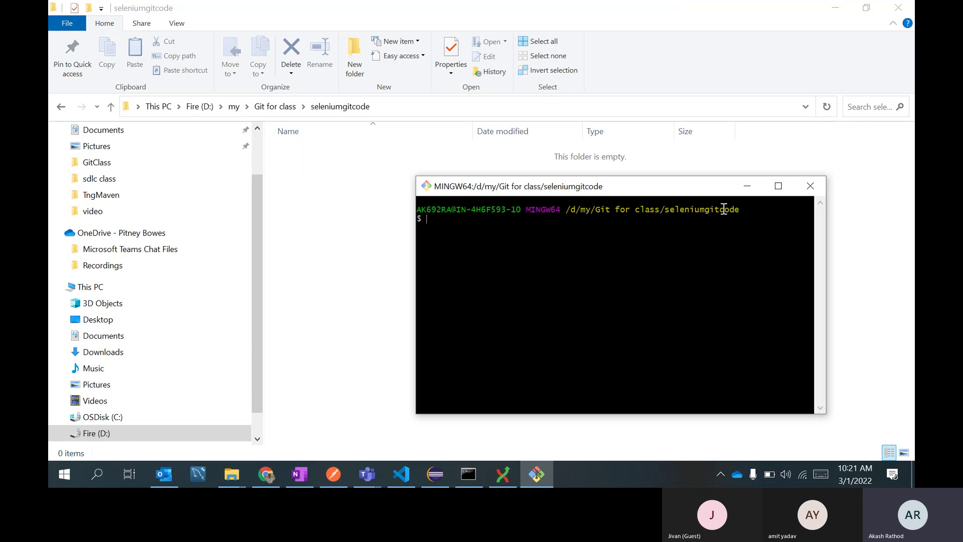
# Minimize Explorer and run 'git init' in the seleniumgitcode terminal.
pyautogui.moveTo(749, 205); pyautogui.dragTo(565, 207)
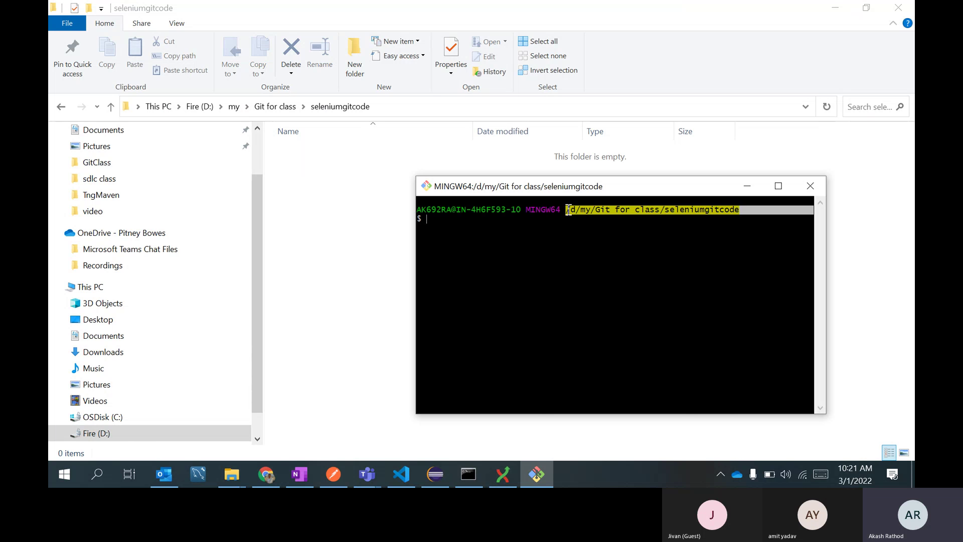
pyautogui.click(552, 221)
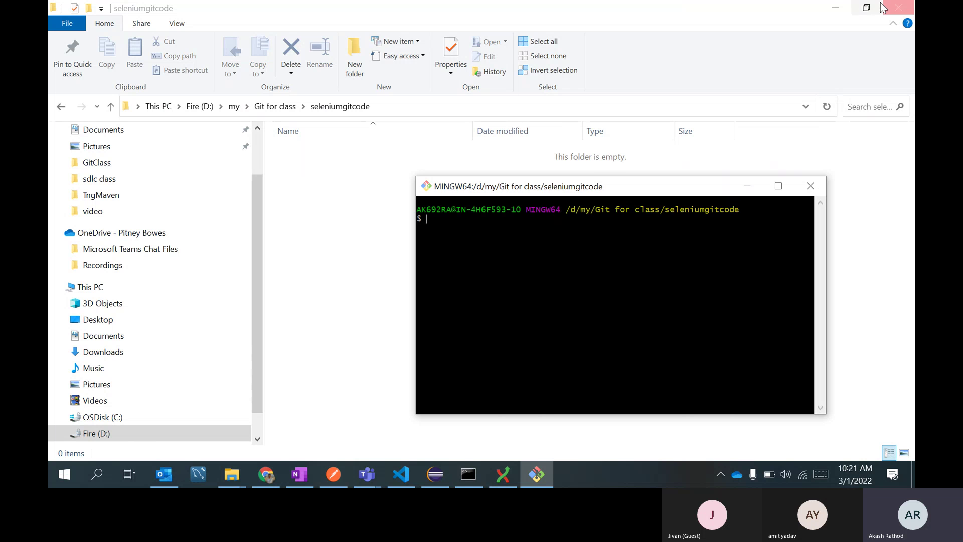
pyautogui.click(822, 8)
pyautogui.click(824, 8)
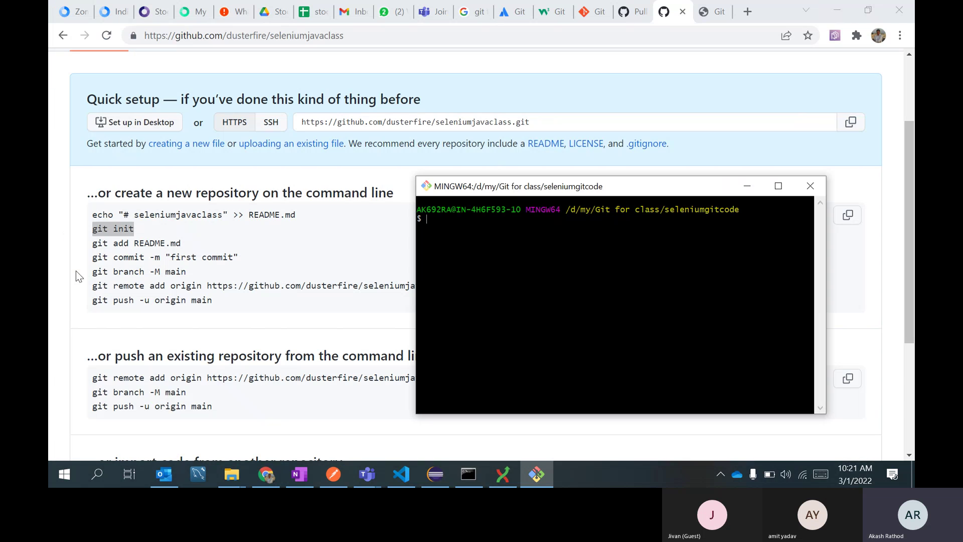
pyautogui.write('git ini')
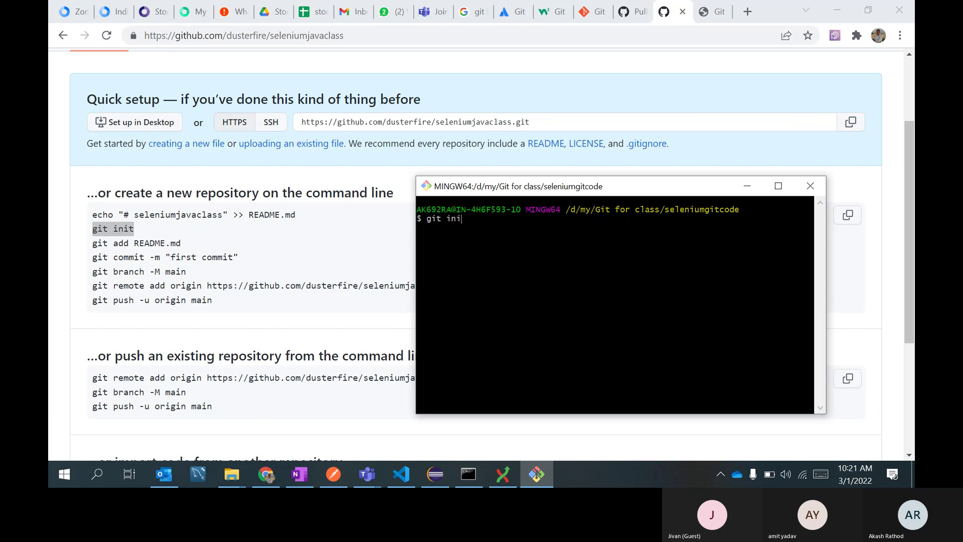
pyautogui.write('t')
pyautogui.press('Return')
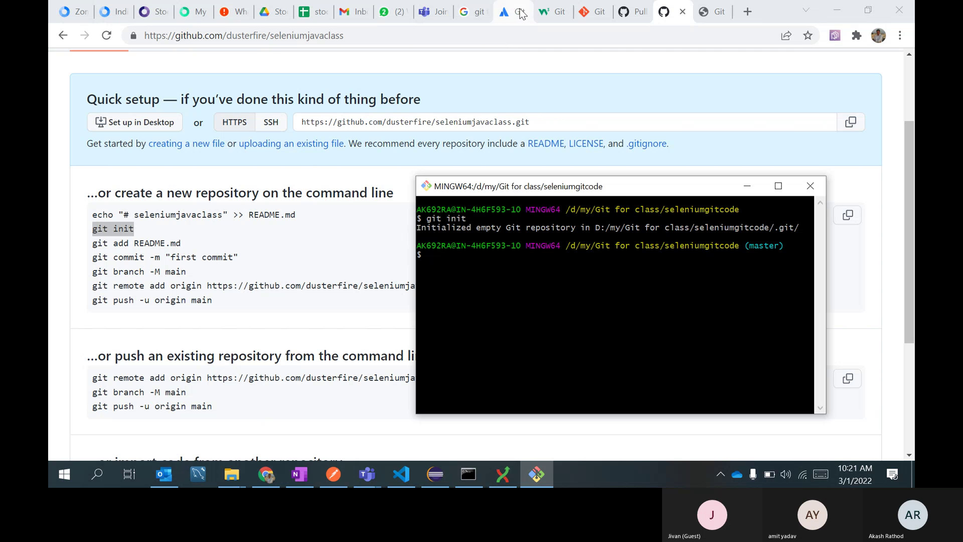
# Shift the terminal right and highlight README.md in GitHub's git add instruction.
pyautogui.moveTo(593, 187); pyautogui.dragTo(653, 180)
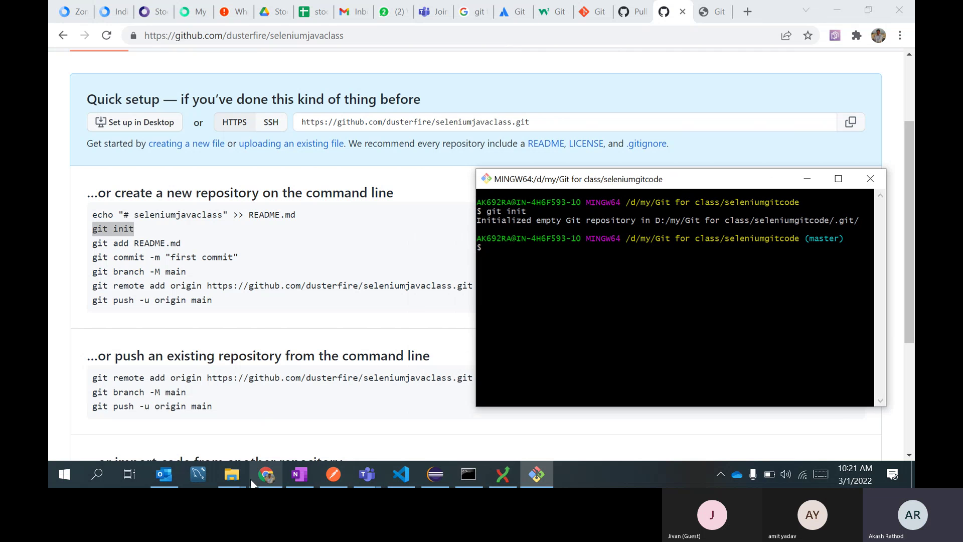
pyautogui.click(217, 414)
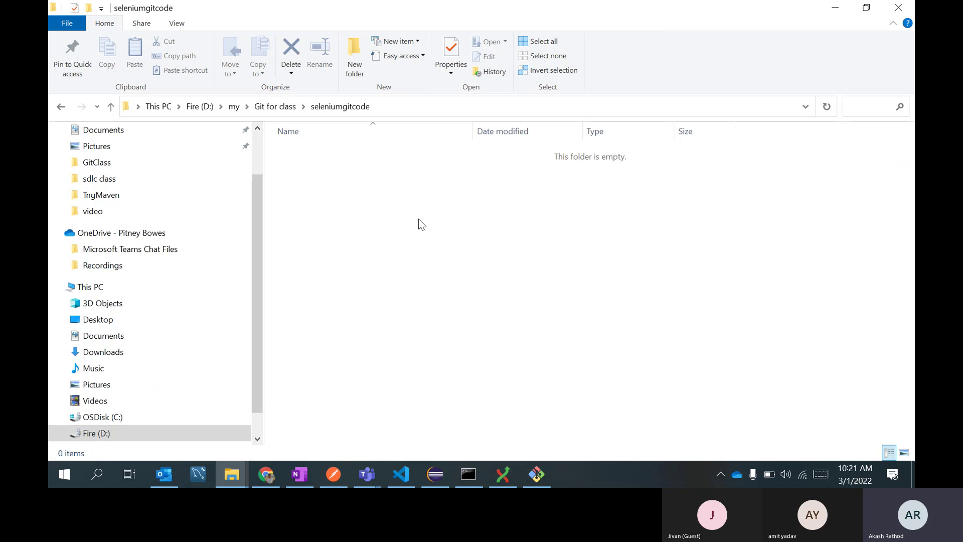
pyautogui.hotkey('alt', 'Tab')
pyautogui.hotkey('alt', 'Tab')
pyautogui.hotkey('alt', 'Tab')
pyautogui.hotkey('alt', 'Tab')
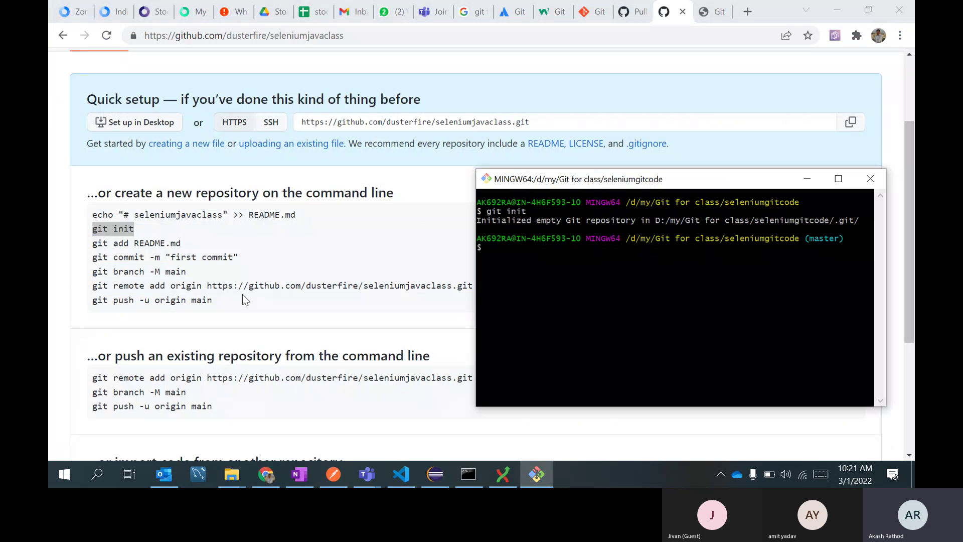
pyautogui.moveTo(181, 243); pyautogui.dragTo(92, 246)
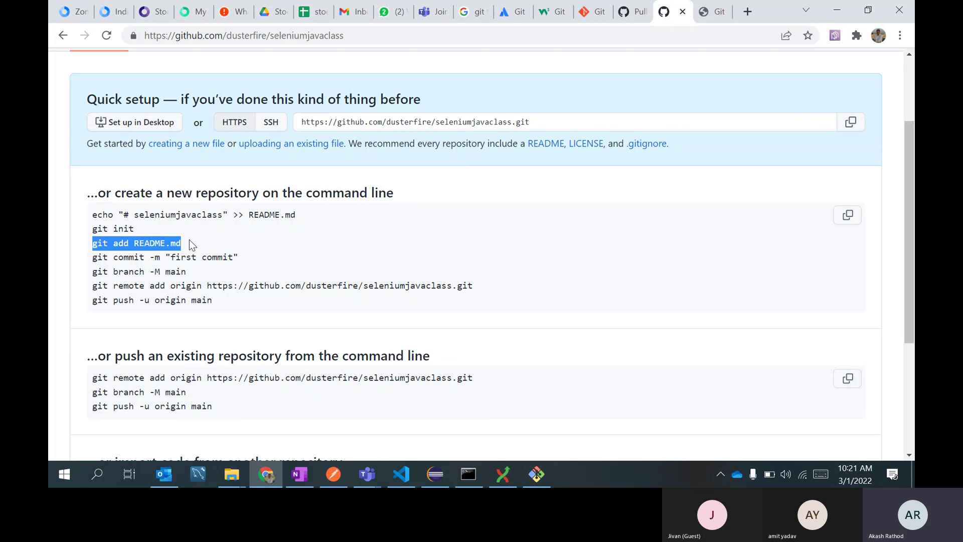
# Run 'git add Redfile.txt', which fails because no file matches.
pyautogui.hotkey('alt', 'Tab')
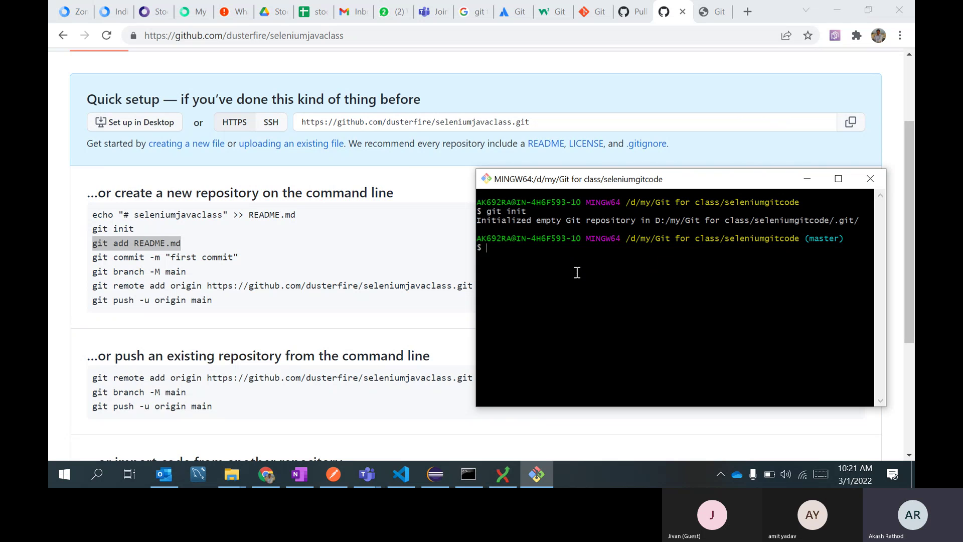
pyautogui.write('git')
pyautogui.write('add Redfile.txt')
pyautogui.press('Return')
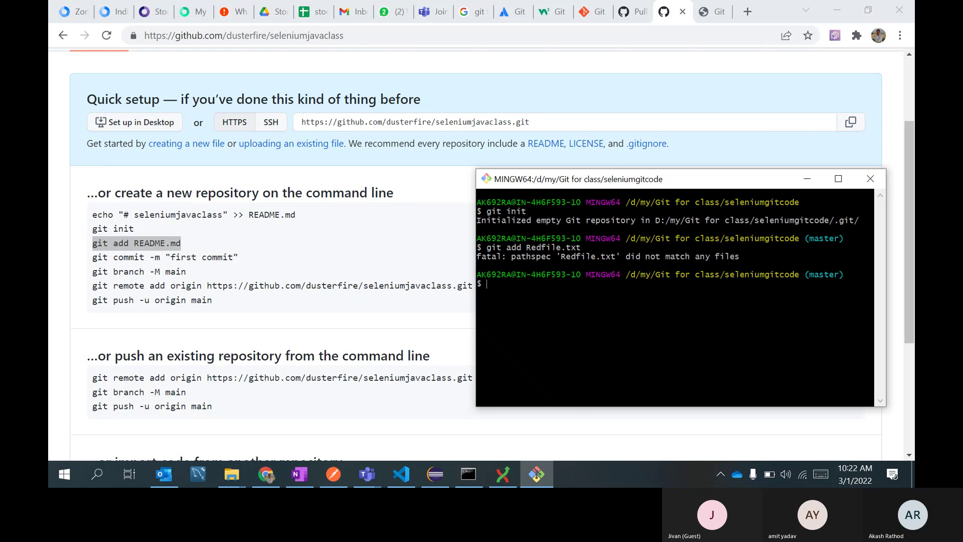
# Bring up the still-empty seleniumgitcode folder in File Explorer.
pyautogui.hotkey('alt', 'Tab')
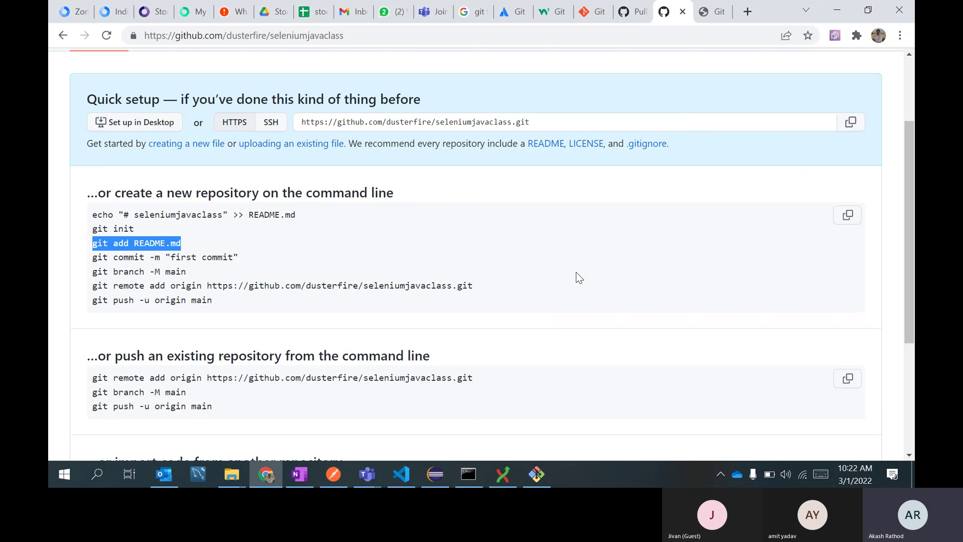
pyautogui.hotkey('alt', 'Tab')
pyautogui.press('Tab')
pyautogui.rightClick(557, 402)
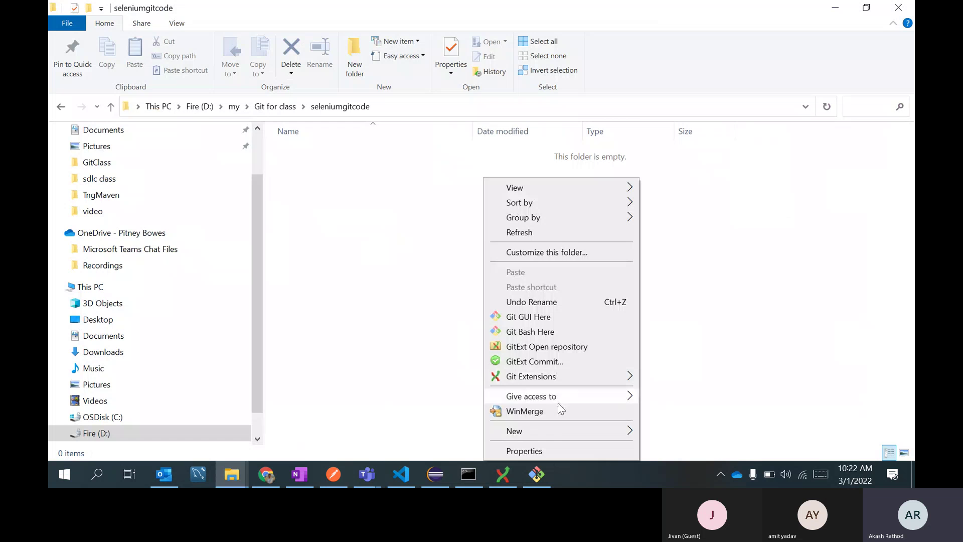
pyautogui.click(560, 433)
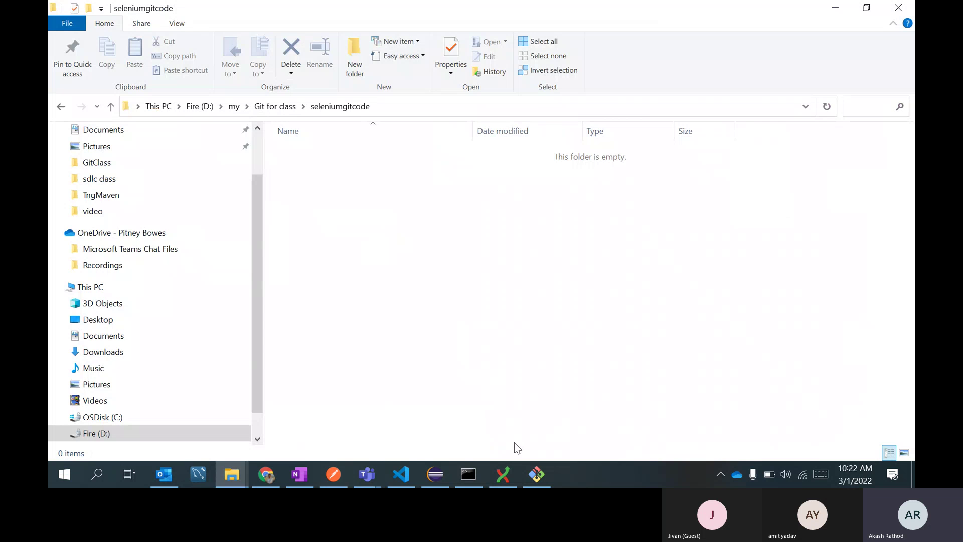
# Add '3. follow command given on git hub' to the OneNote class notes, correcting 'comman'.
pyautogui.click(300, 474)
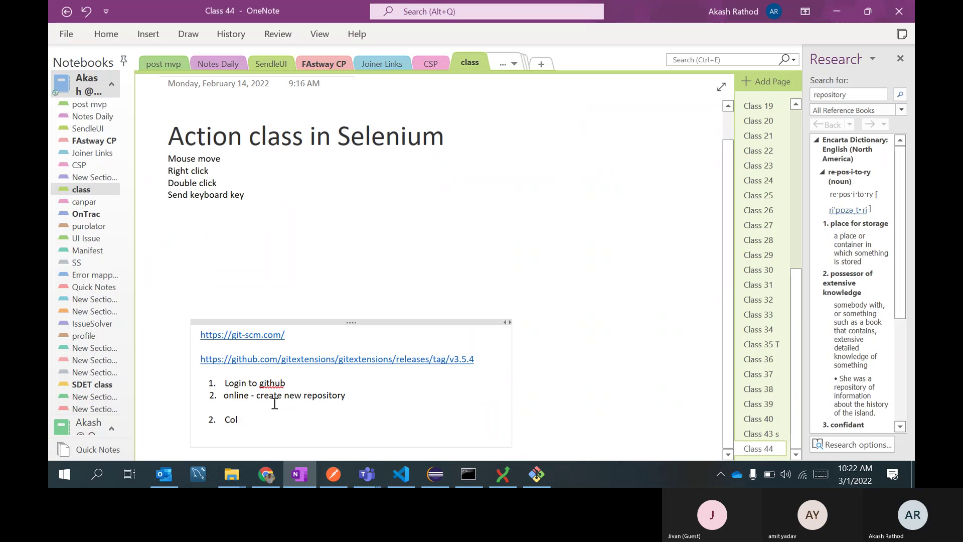
pyautogui.click(276, 404)
pyautogui.write('3. fo')
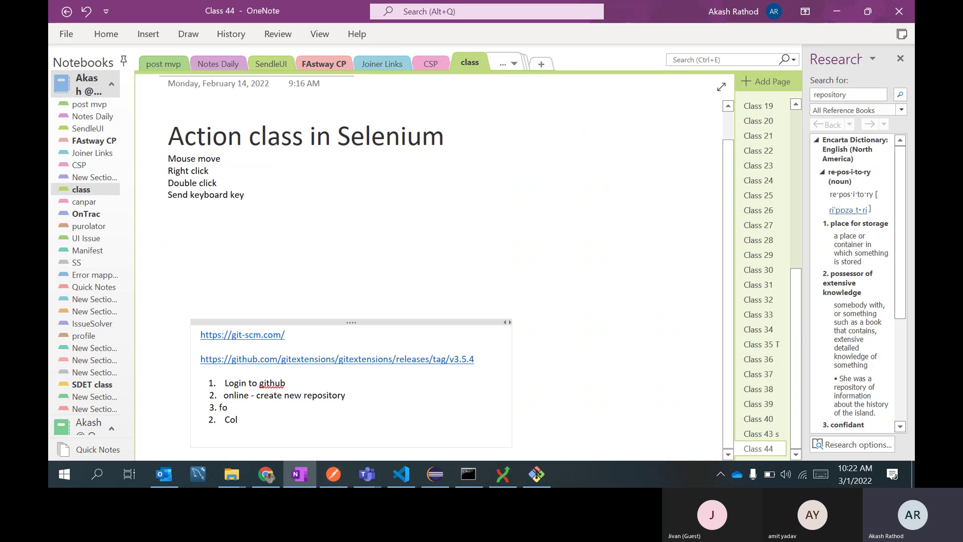
pyautogui.write('llow comman gic')
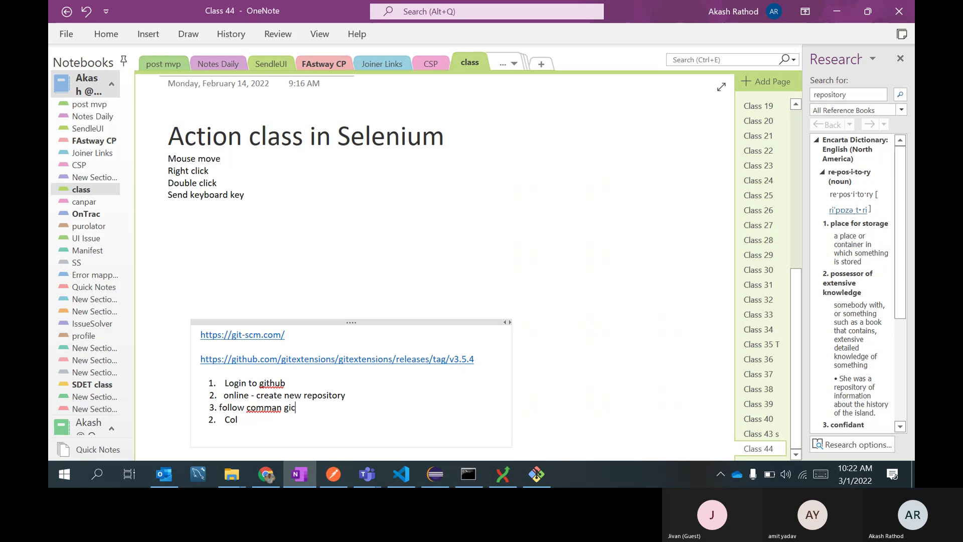
pyautogui.press('BackSpace')
pyautogui.write('ven on ')
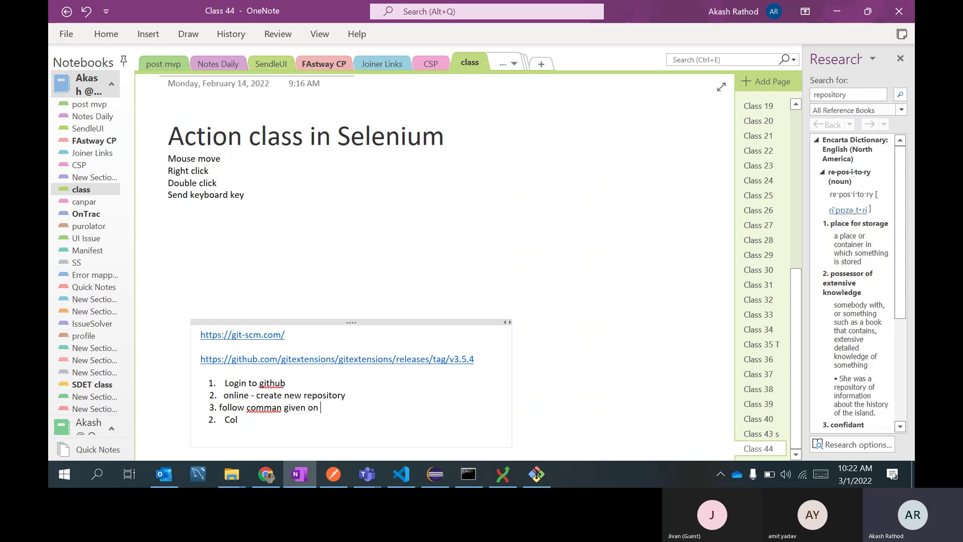
pyautogui.write('git hub')
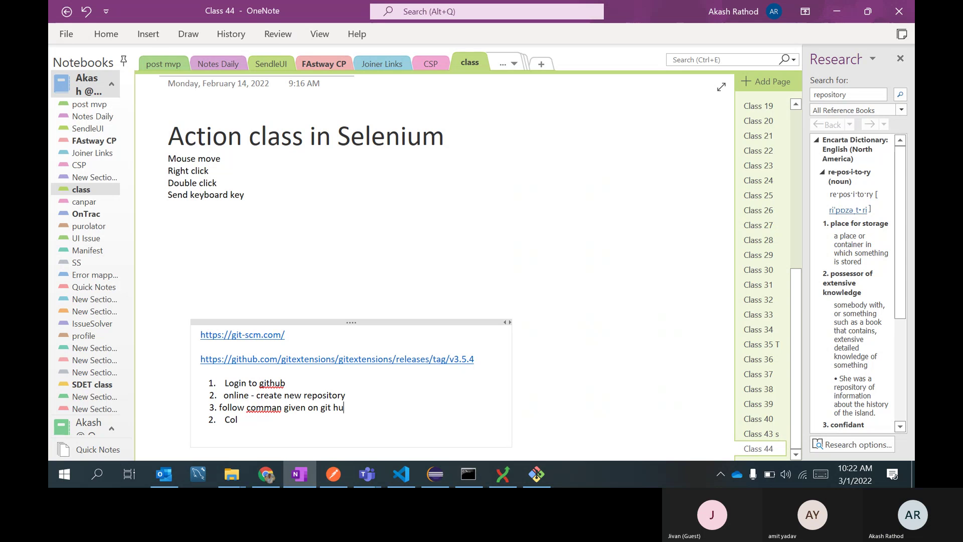
pyautogui.click(283, 407)
pyautogui.write('d')
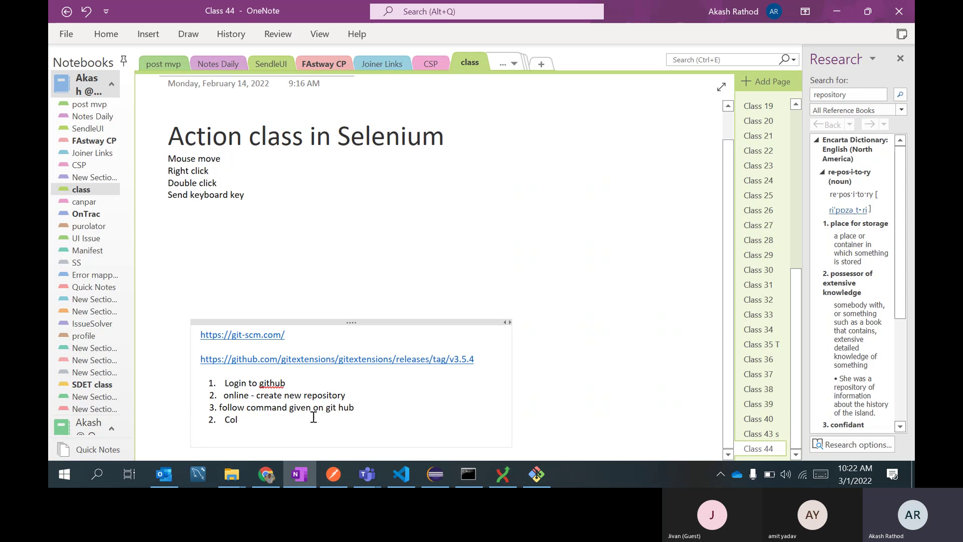
pyautogui.hotkey('alt', 'Tab')
pyautogui.hotkey('alt', 'Tab')
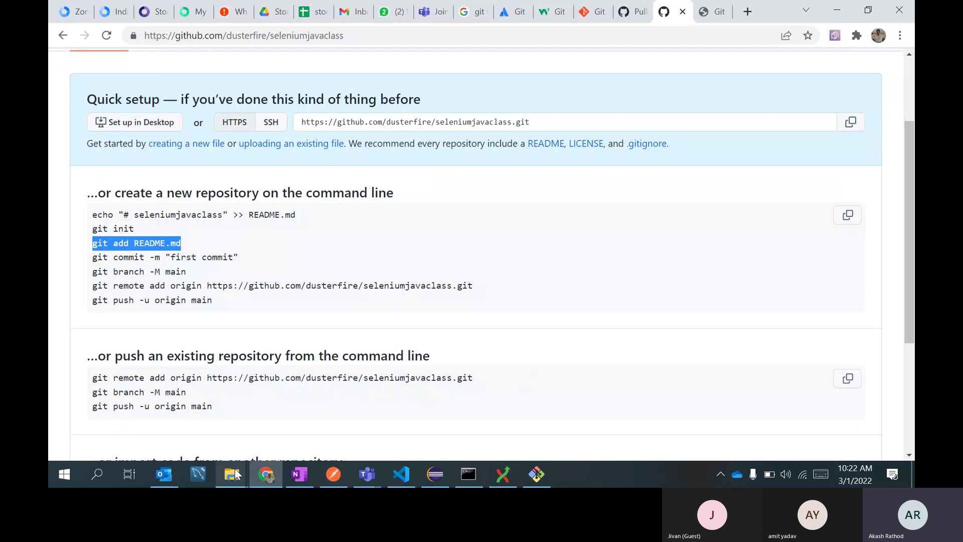
# Create a new text document named JavaTestRead in seleniumgitcode.
pyautogui.moveTo(229, 454)
pyautogui.click(221, 430)
pyautogui.rightClick(360, 313)
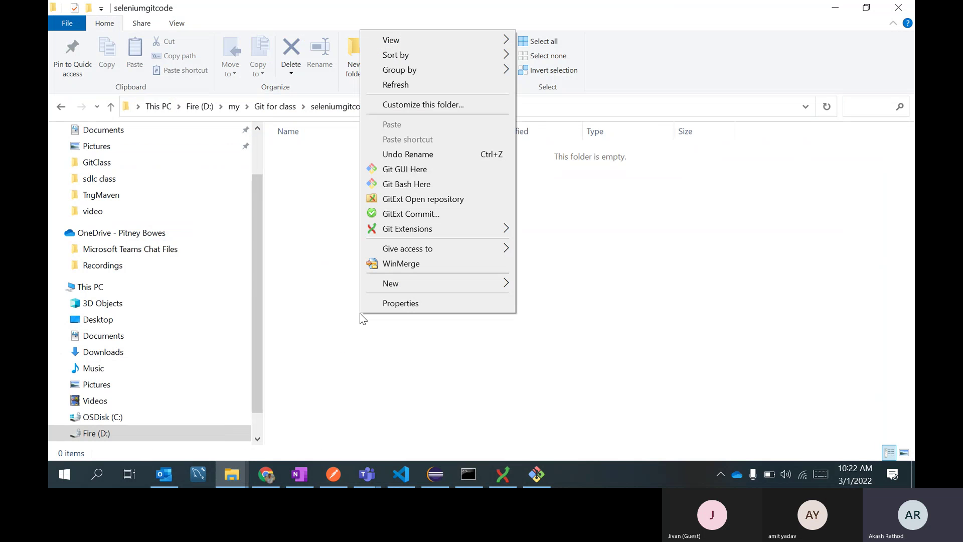
pyautogui.moveTo(423, 283)
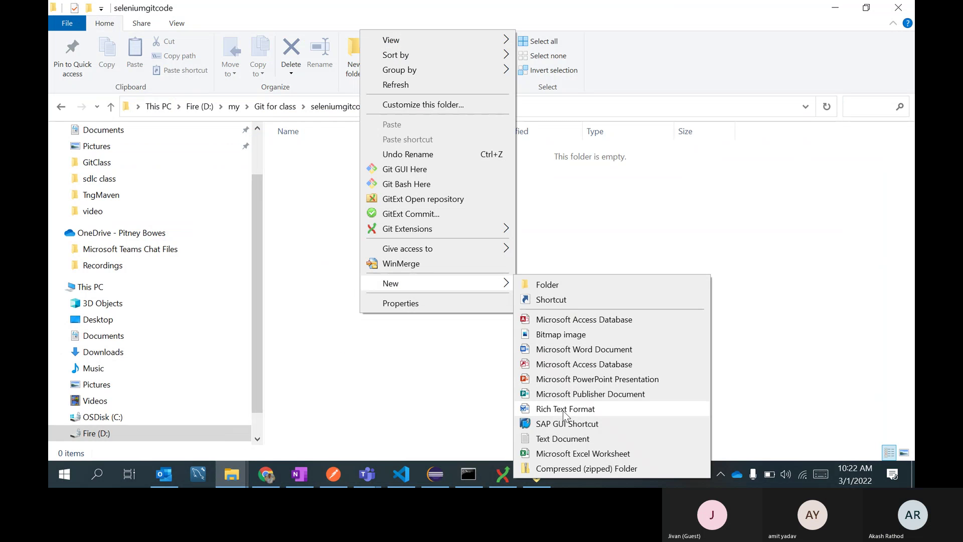
pyautogui.click(565, 440)
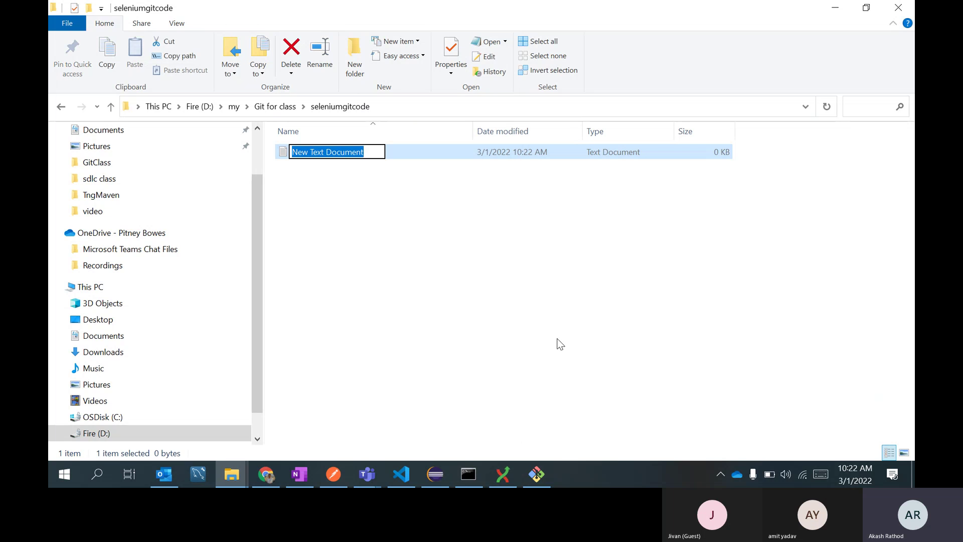
pyautogui.write('JavaT')
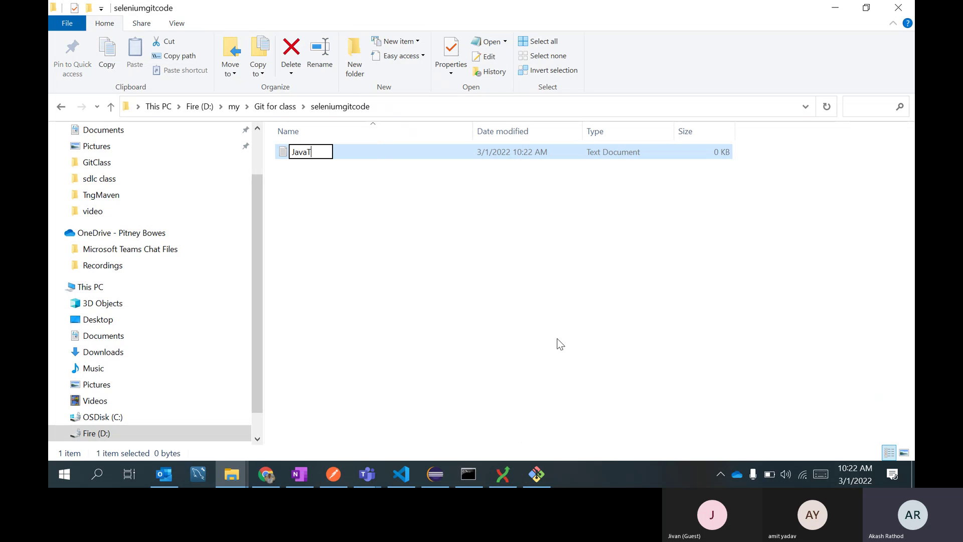
pyautogui.write('estRead')
pyautogui.press('Return')
pyautogui.click(437, 277)
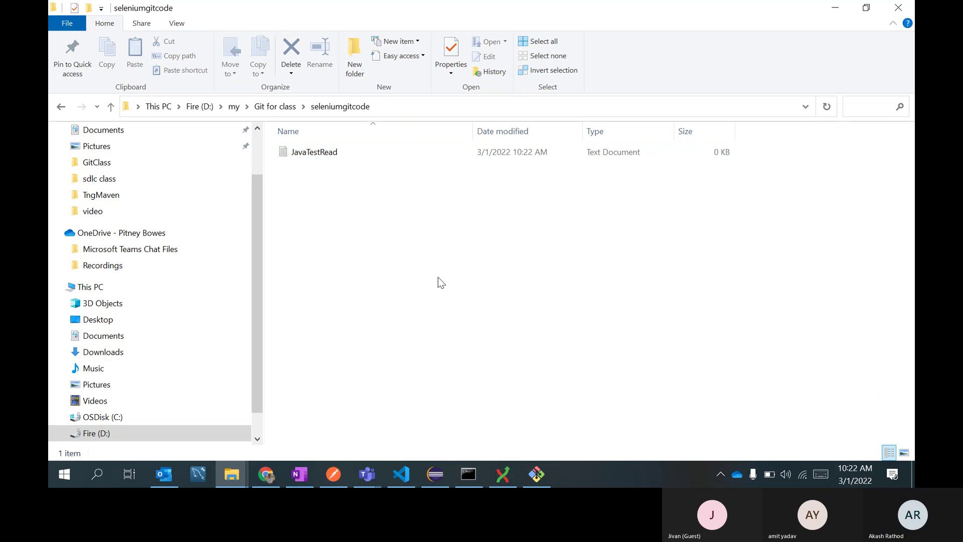
# Open JavaTestRead, type 'test', save and close it, then reselect the file.
pyautogui.rightClick(369, 152)
pyautogui.click(341, 150)
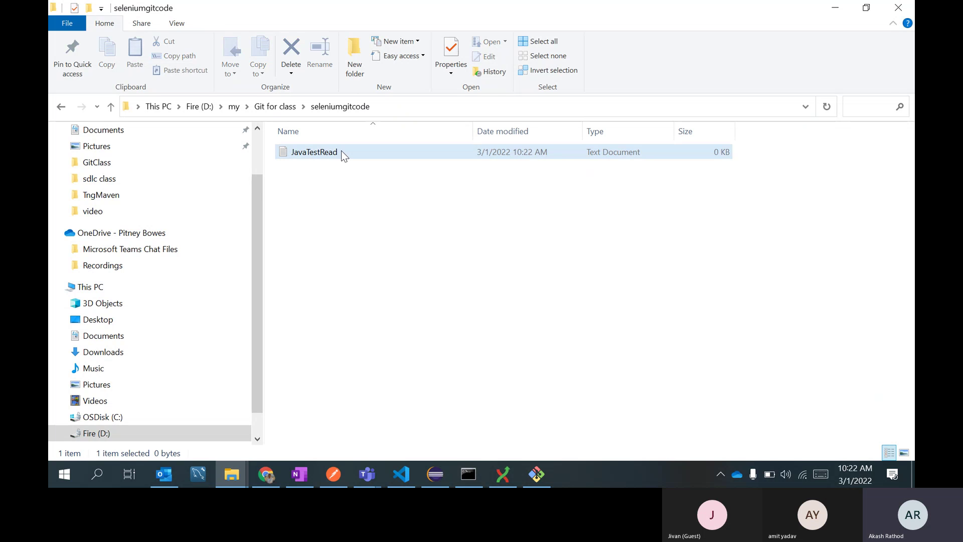
pyautogui.doubleClick(341, 150)
pyautogui.write('test')
pyautogui.hotkey('ctrl', 's')
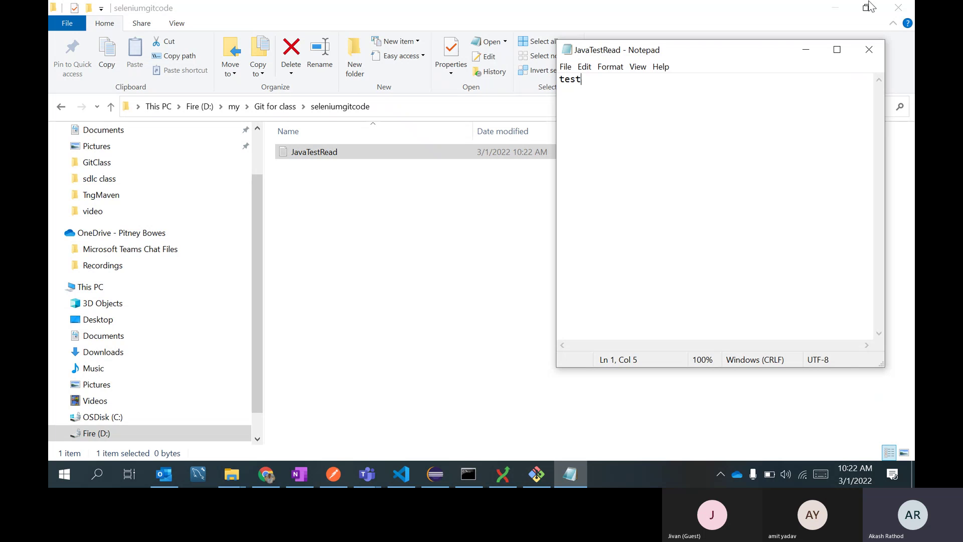
pyautogui.click(869, 49)
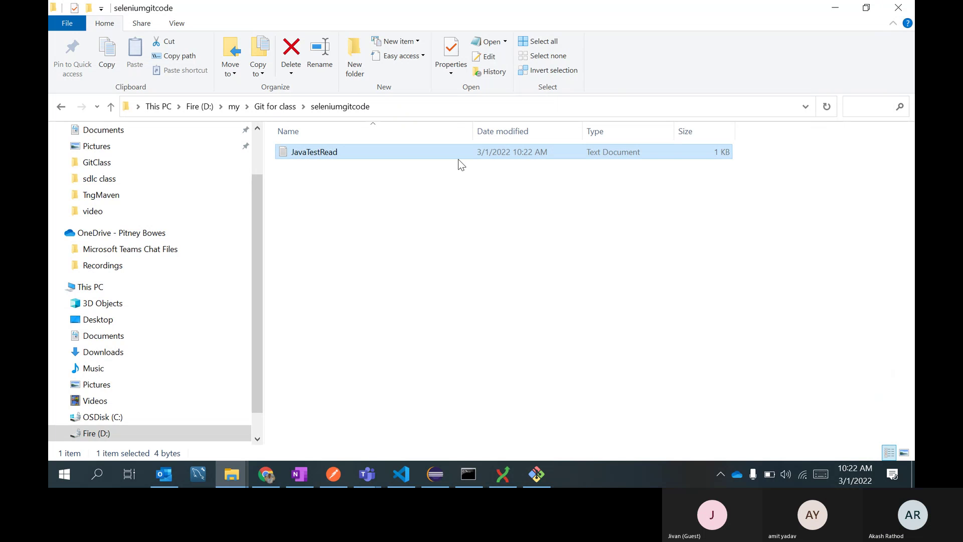
pyautogui.press('XF86AudioRaiseVolume')
pyautogui.press('F2')
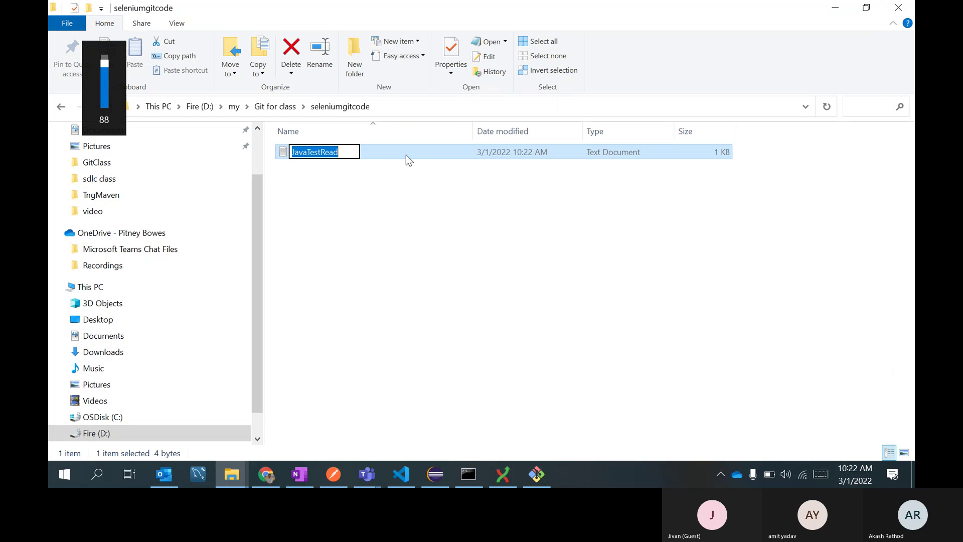
pyautogui.click(398, 228)
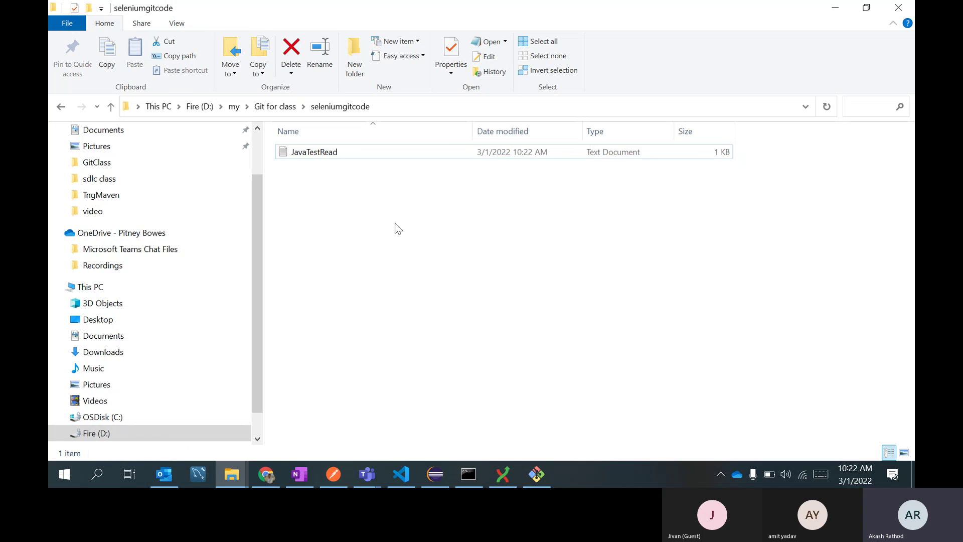
pyautogui.click(373, 157)
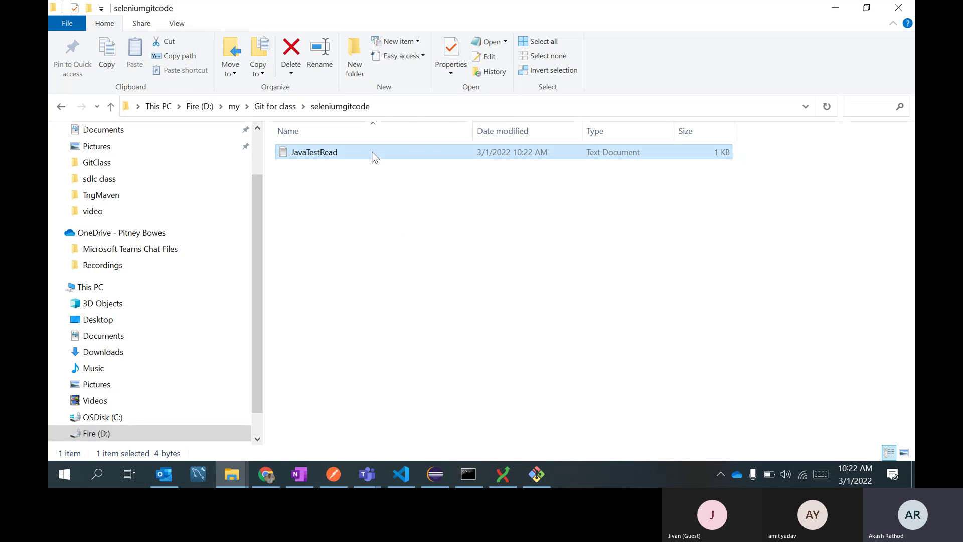
pyautogui.hotkey('alt', 'Tab')
pyautogui.hotkey('alt', 'Tab')
pyautogui.hotkey('alt', 'Tab')
pyautogui.hotkey('alt', 'Tab')
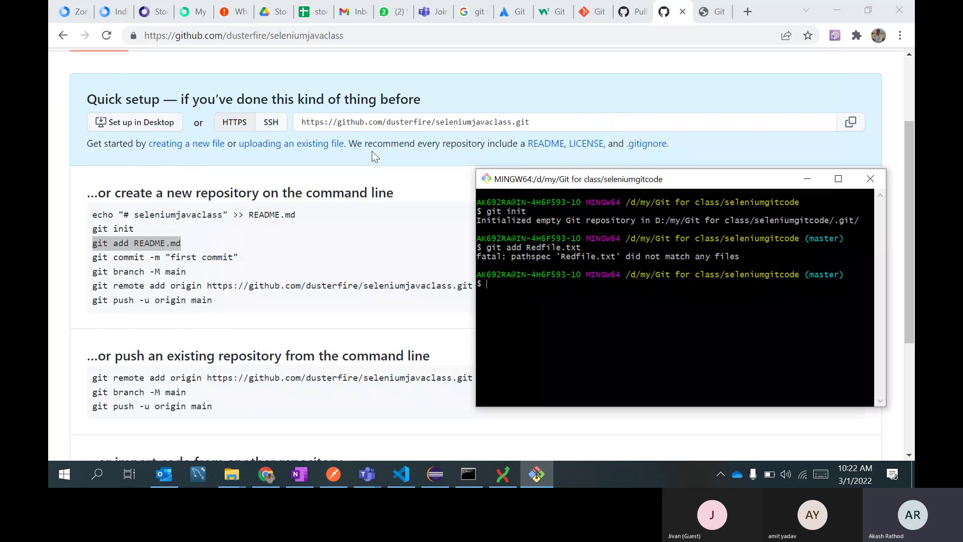
# Edit the recalled command into 'git add JavaTestRead.txt' and run it.
pyautogui.press('Up')
pyautogui.press('BackSpace')
pyautogui.press('BackSpace')
pyautogui.press('BackSpace')
pyautogui.press('BackSpace')
pyautogui.press('BackSpace')
pyautogui.press('BackSpace')
pyautogui.press('BackSpace')
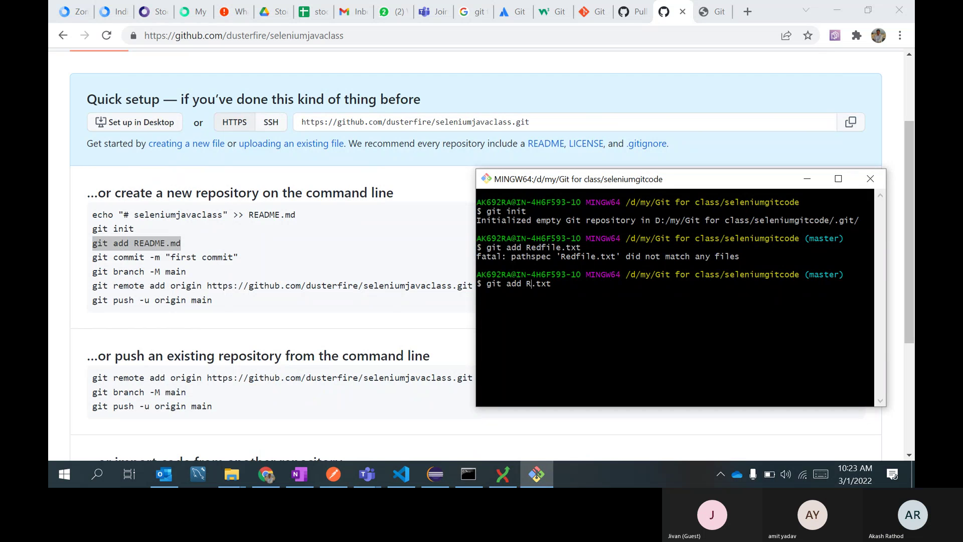
pyautogui.click(489, 179)
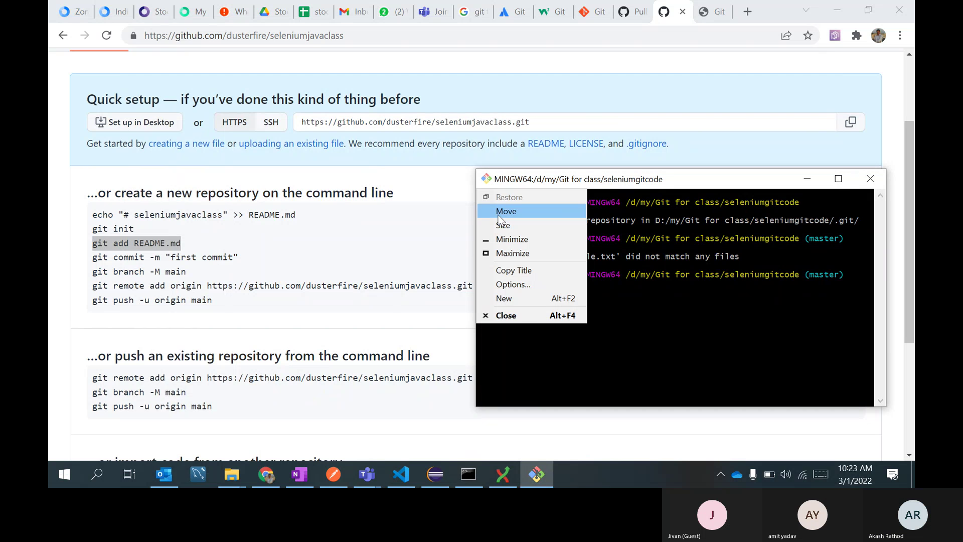
pyautogui.click(537, 285)
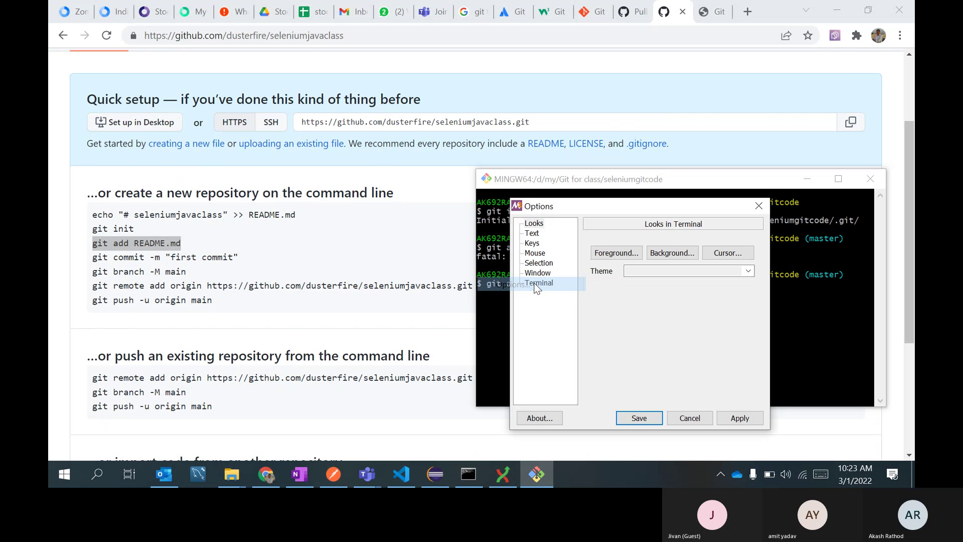
pyautogui.click(759, 206)
pyautogui.rightClick(560, 251)
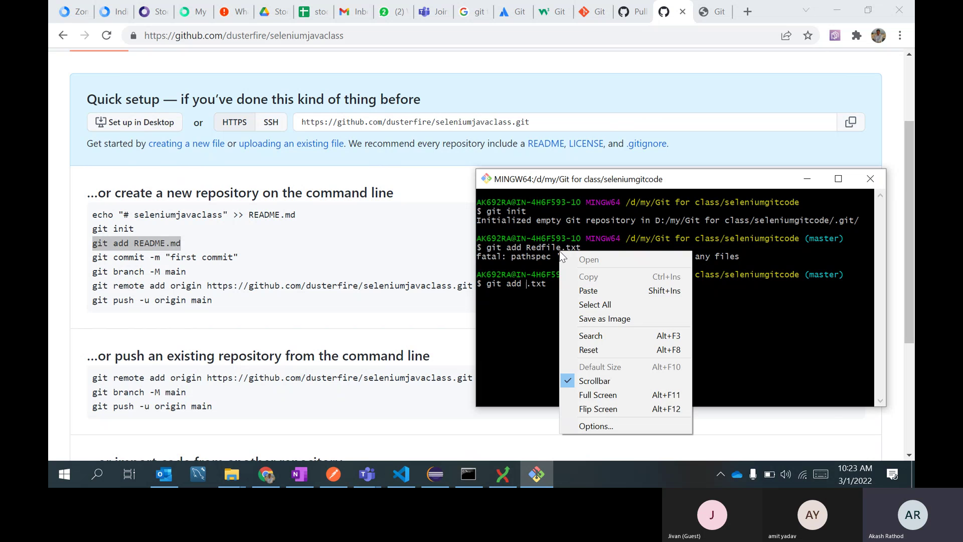
pyautogui.click(610, 290)
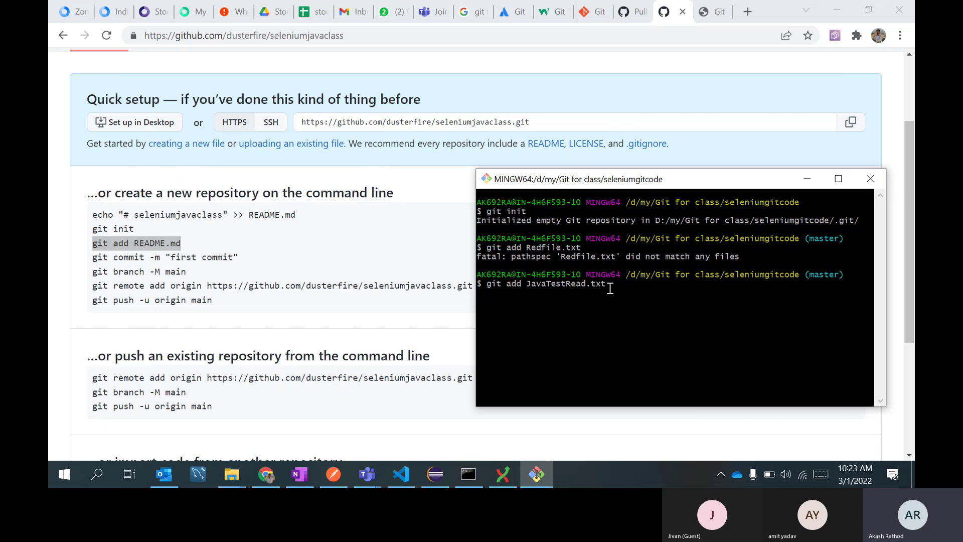
pyautogui.press('Return')
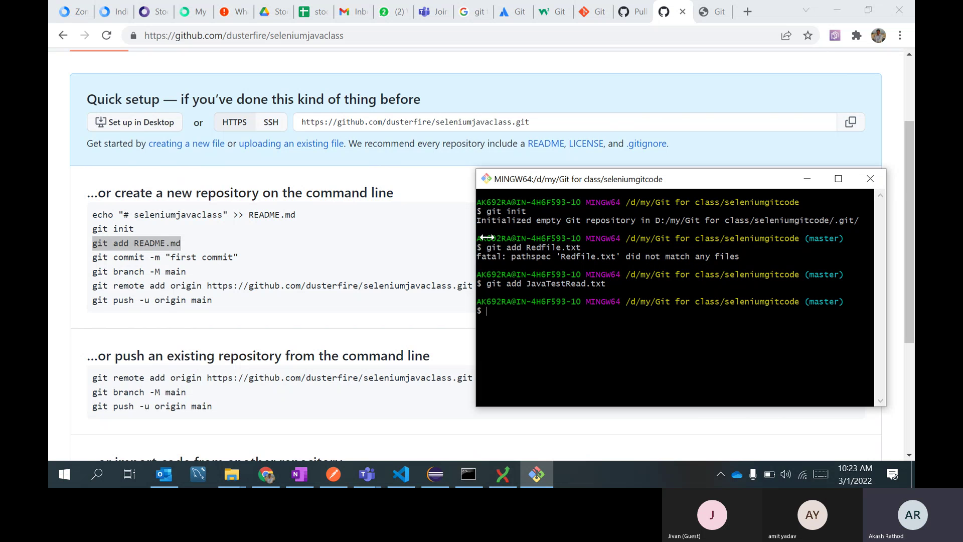
# Highlight the 'git add README.md' instruction on the GitHub setup page.
pyautogui.click(106, 244)
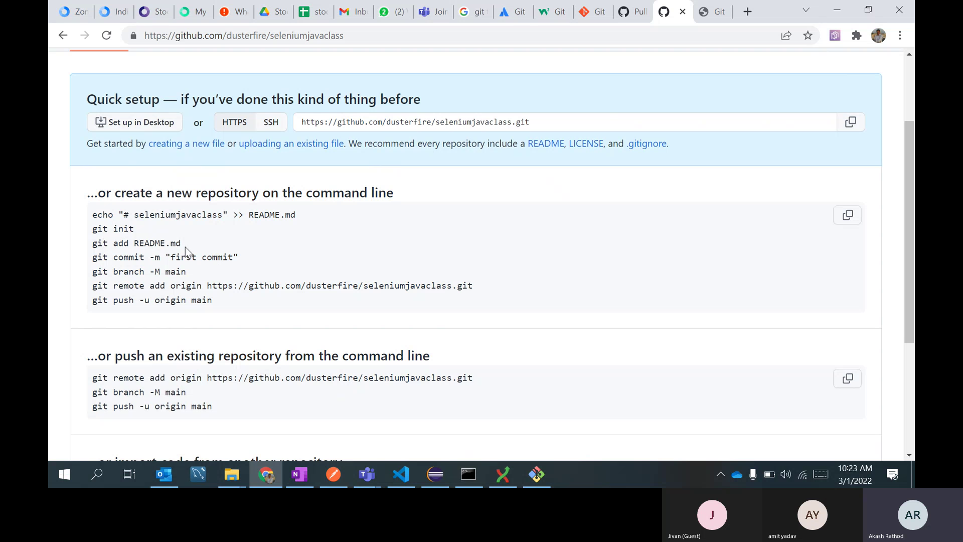
pyautogui.moveTo(185, 246); pyautogui.dragTo(77, 249)
pyautogui.hotkey('alt', 'Tab')
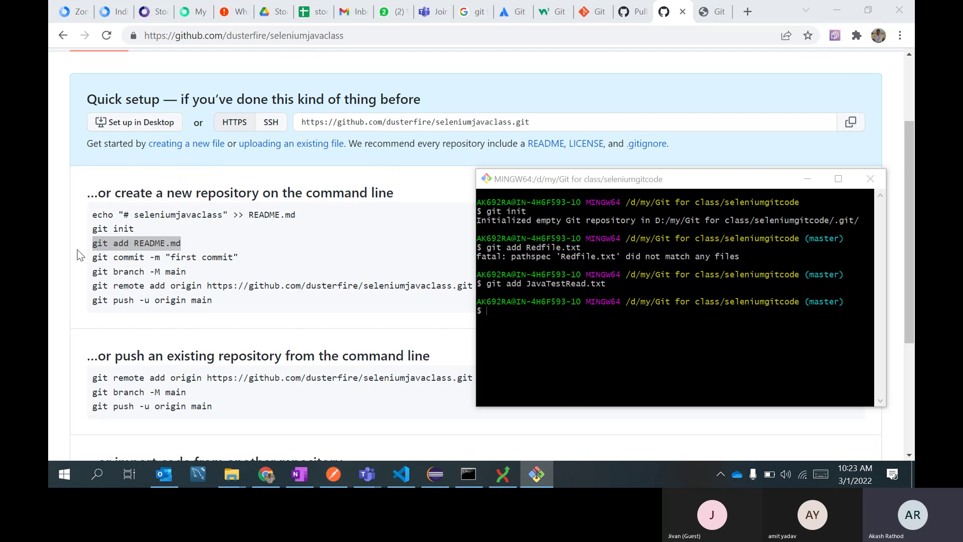
pyautogui.hotkey('alt', 'Tab')
pyautogui.hotkey('alt', 'Tab')
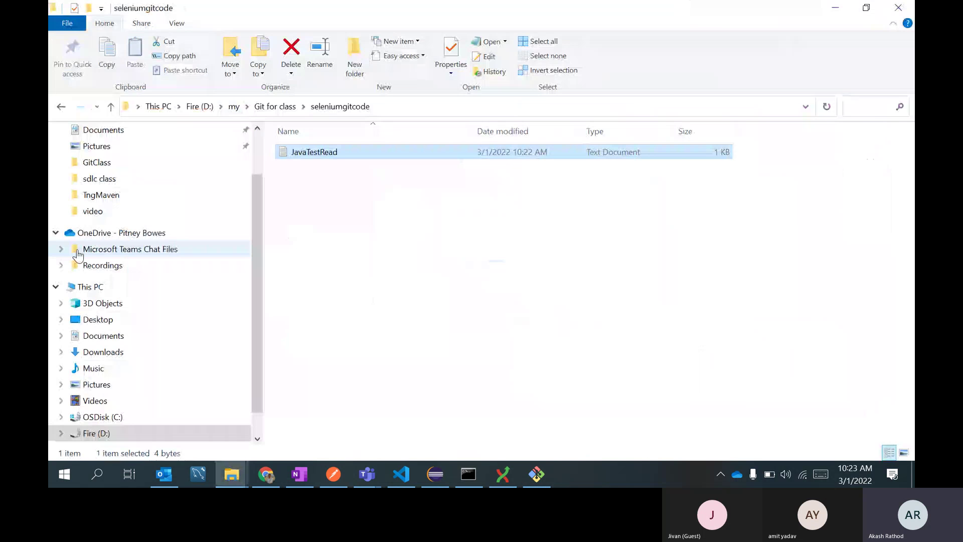
# Add sub-step '1. create one file in folder' under step 3 in OneNote.
pyautogui.click(300, 474)
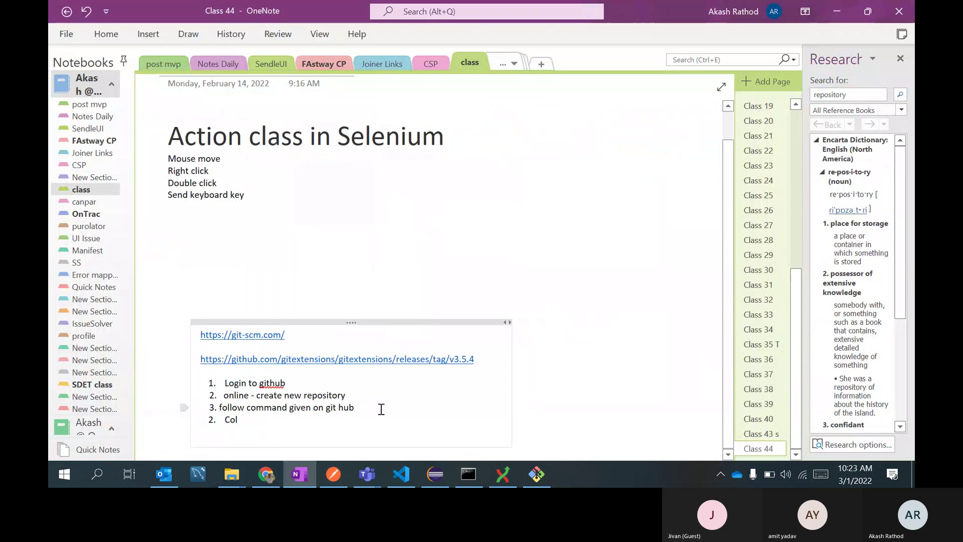
pyautogui.press('Return')
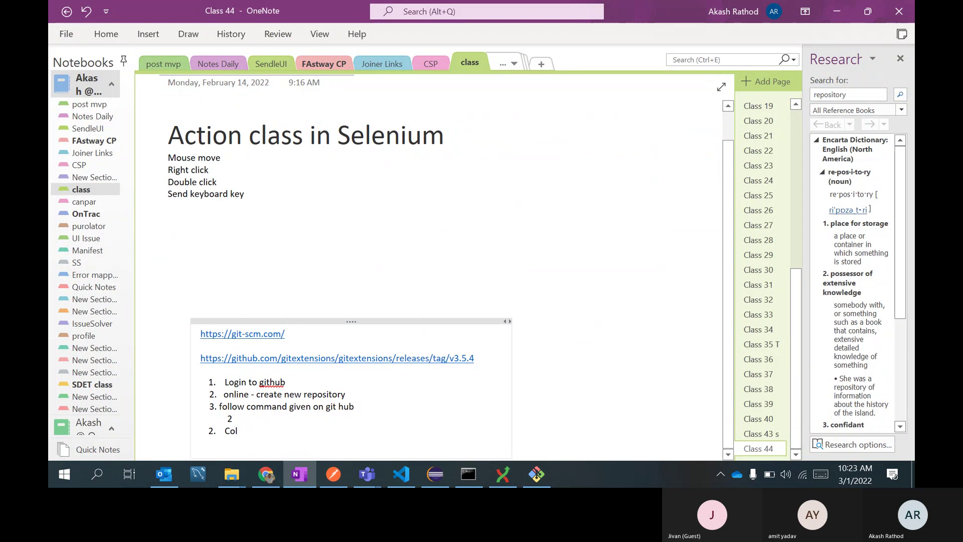
pyautogui.write('1. create one file in ')
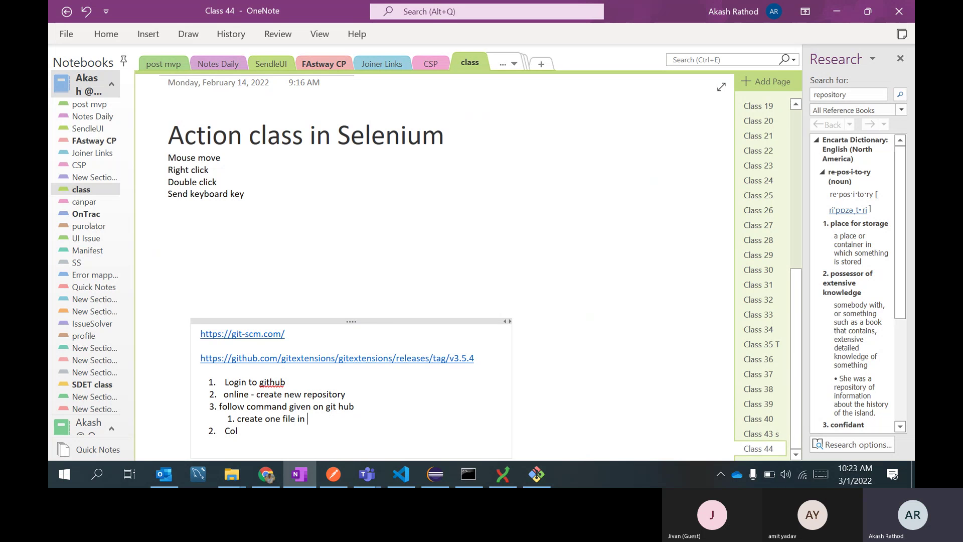
pyautogui.write('folder')
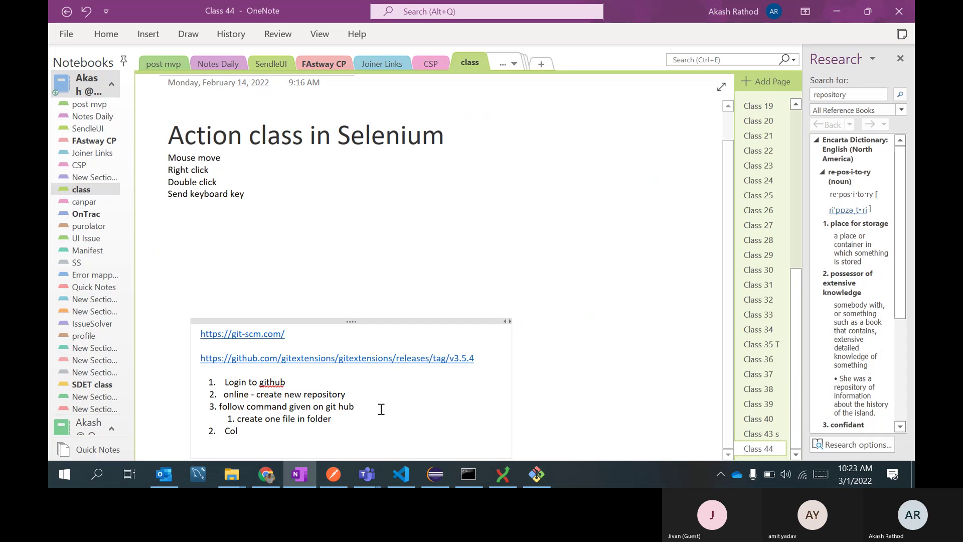
pyautogui.hotkey('alt', 'Tab')
pyautogui.hotkey('alt', 'Tab')
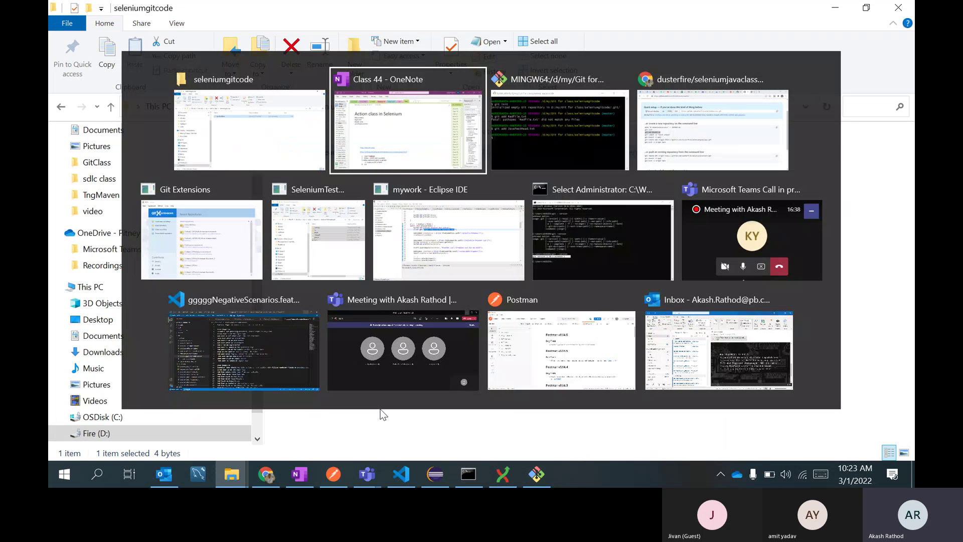
pyautogui.hotkey('alt', 'Tab')
pyautogui.click(265, 474)
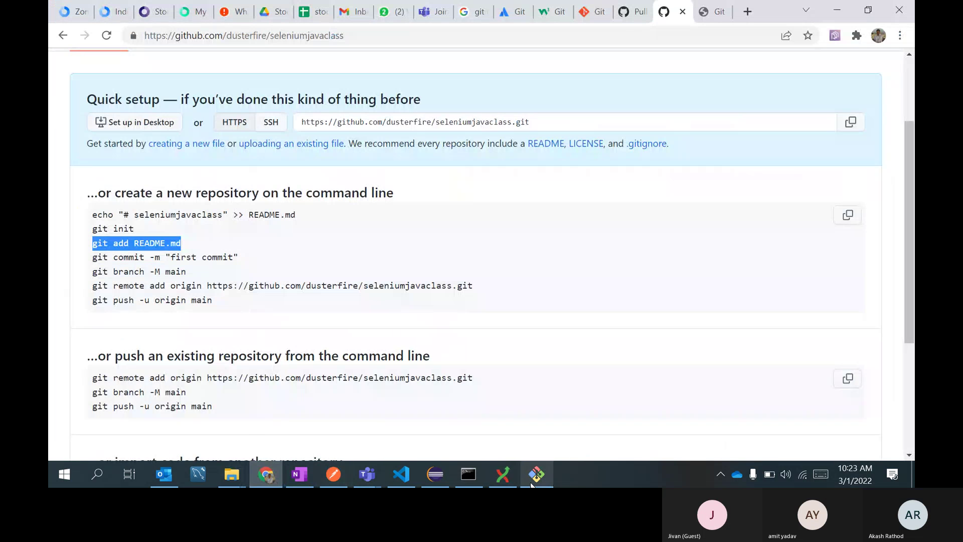
# Compare the staging command with GitHub's 'git commit -m "first commit"' instruction.
pyautogui.click(535, 476)
pyautogui.moveTo(614, 283); pyautogui.dragTo(472, 289)
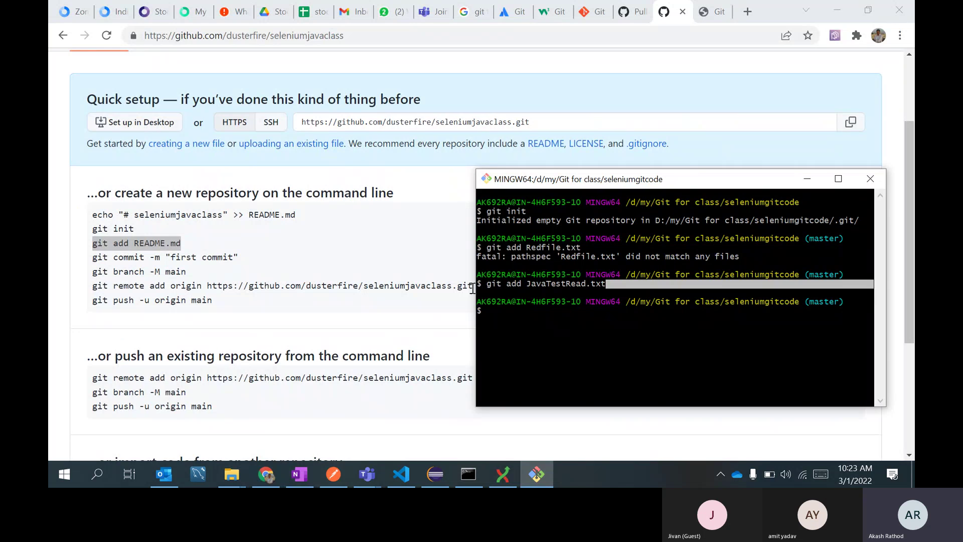
pyautogui.click(559, 323)
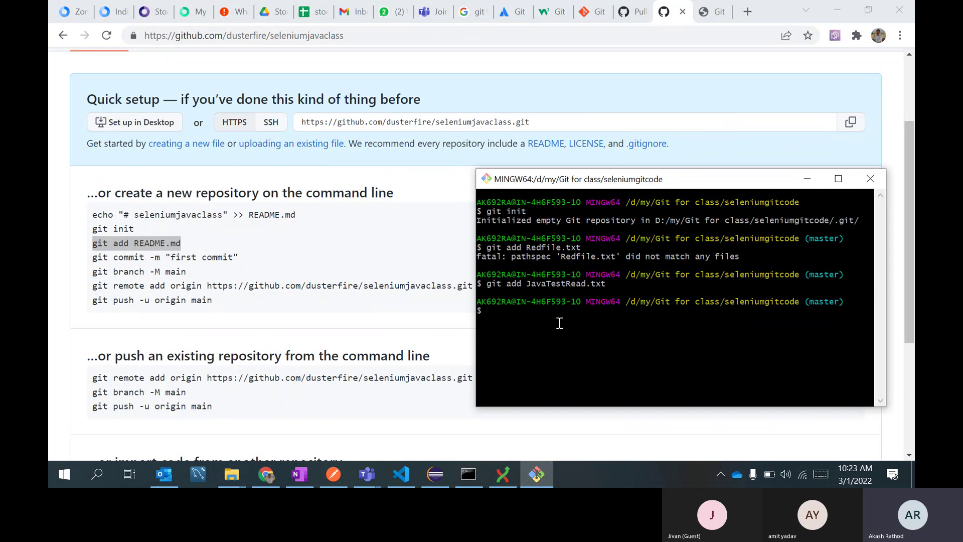
pyautogui.doubleClick(517, 283)
pyautogui.click(243, 259)
pyautogui.moveTo(243, 256); pyautogui.dragTo(91, 264)
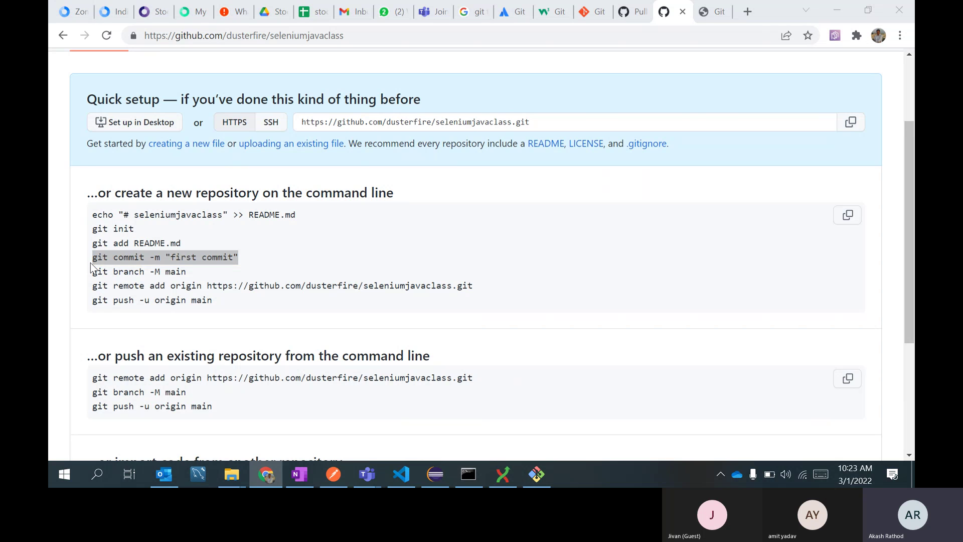
pyautogui.hotkey('alt', 'Tab')
pyautogui.click(502, 477)
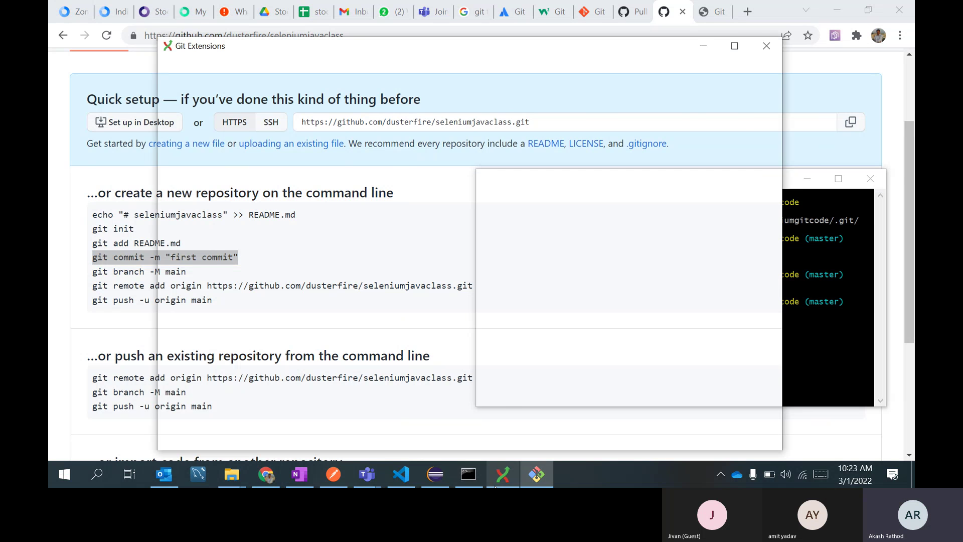
# Commit JavaTestRead.txt with message 'my java first code'.
pyautogui.click(691, 48)
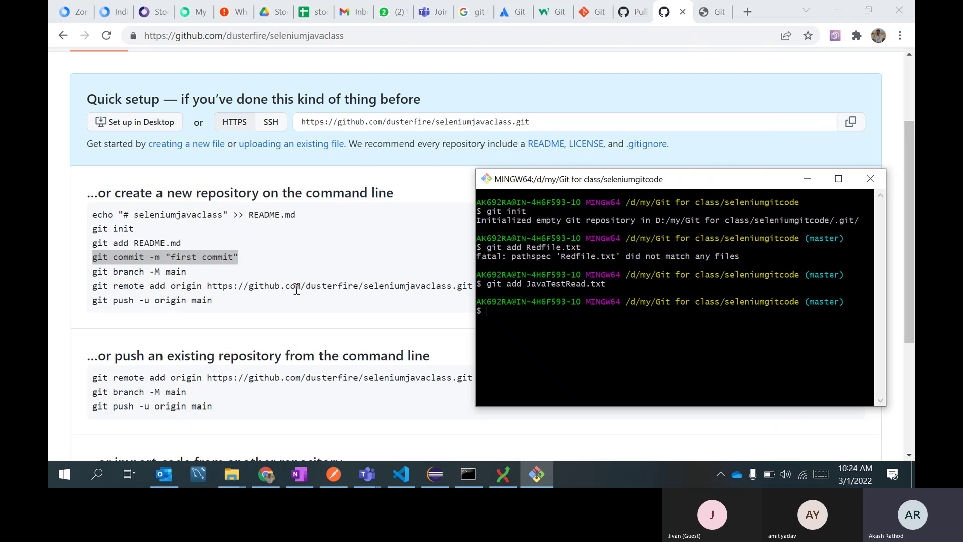
pyautogui.write('git co')
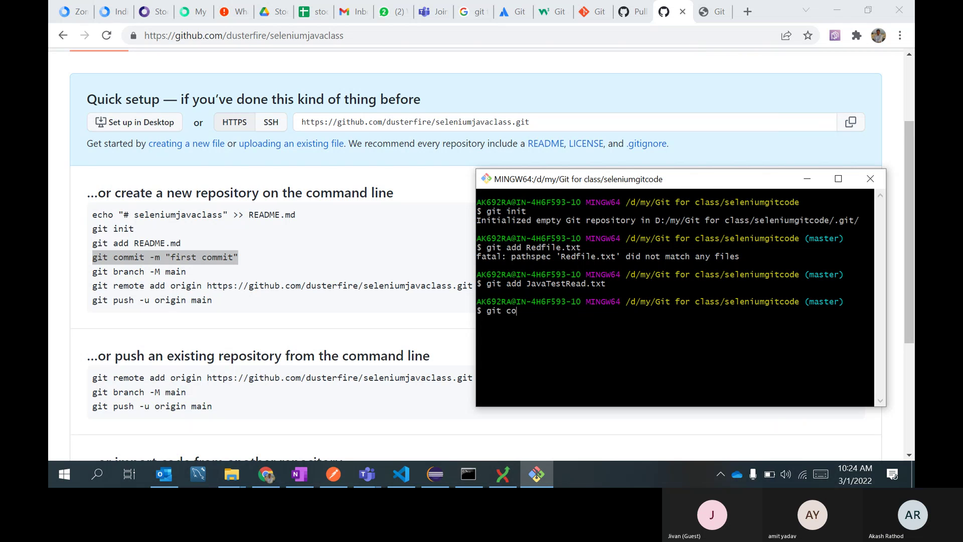
pyautogui.write('mmit -m ""')
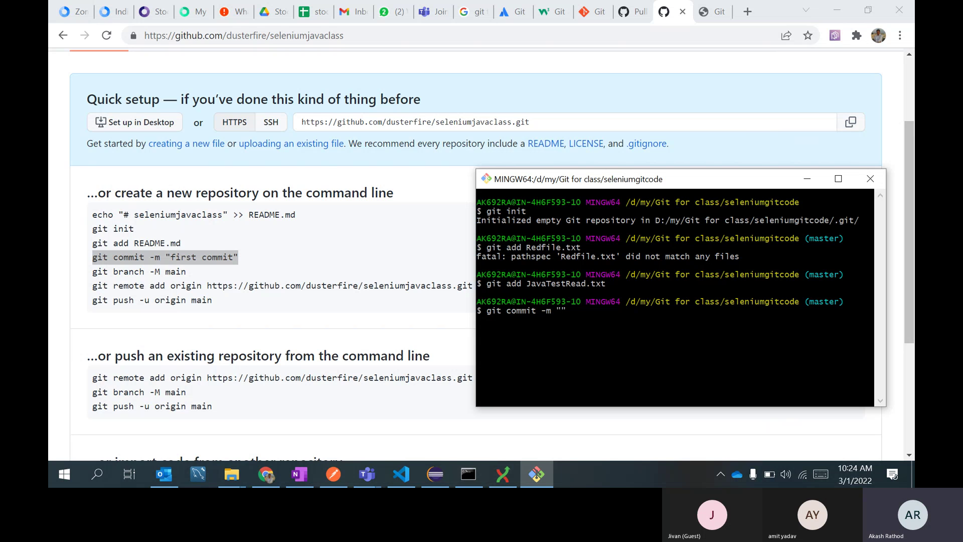
pyautogui.write('my java first code')
pyautogui.press('Return')
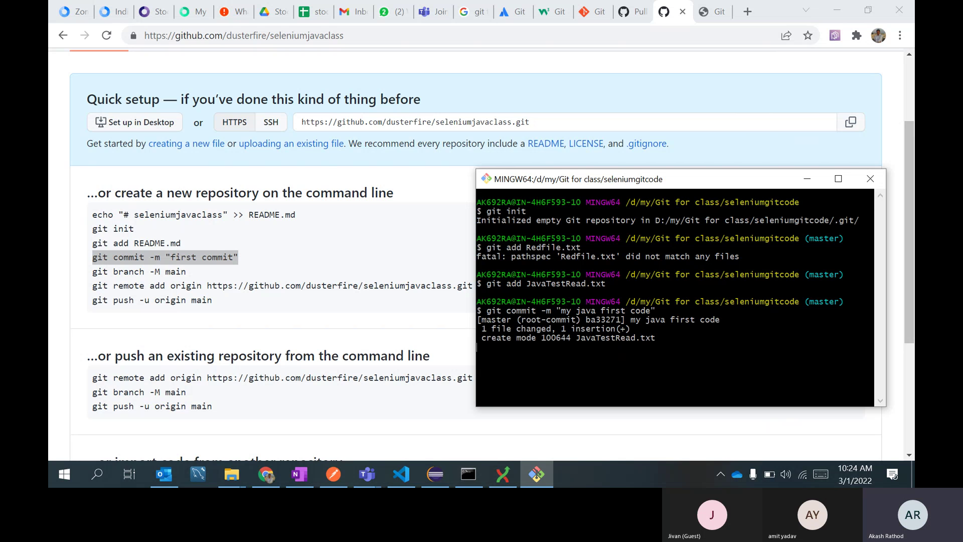
pyautogui.moveTo(662, 337); pyautogui.dragTo(471, 321)
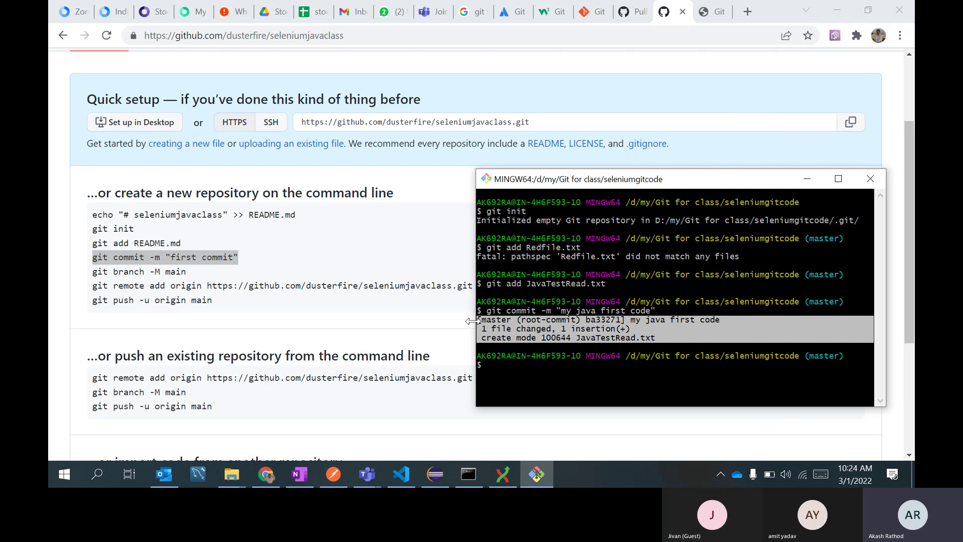
pyautogui.click(598, 322)
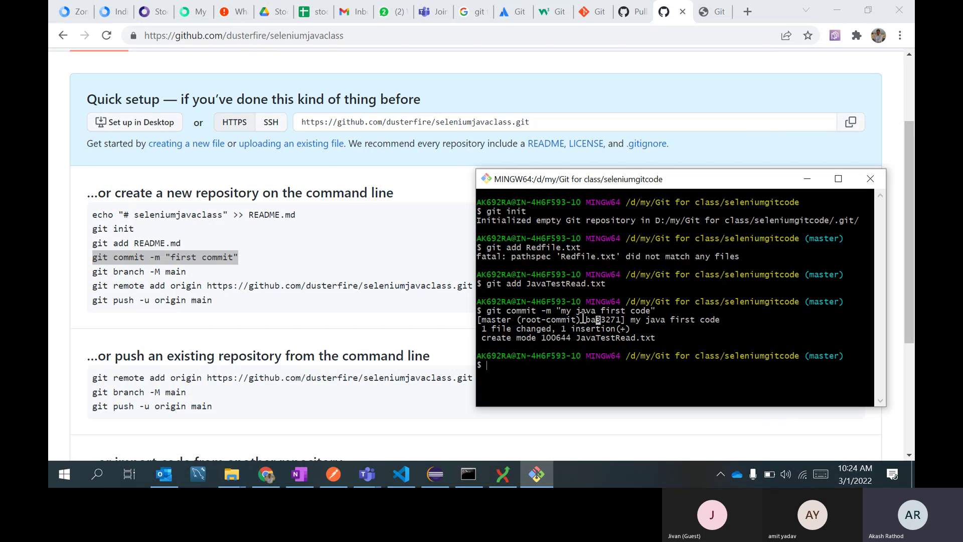
pyautogui.moveTo(655, 339); pyautogui.dragTo(519, 325)
pyautogui.doubleClick(513, 283)
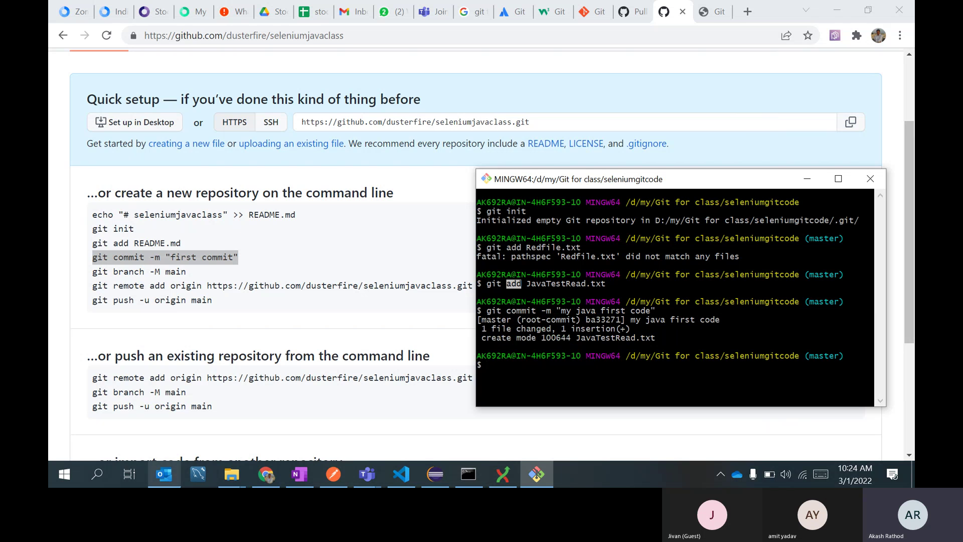
pyautogui.click(223, 475)
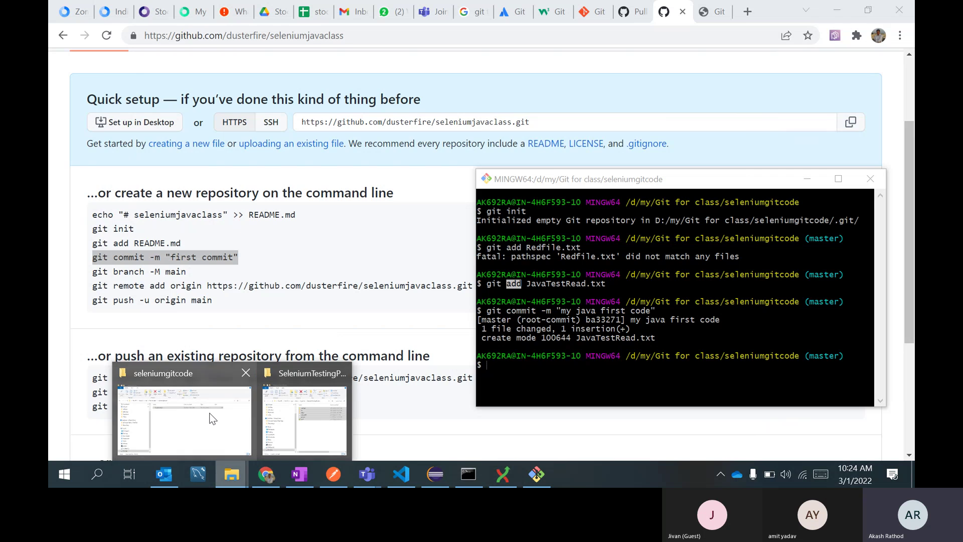
pyautogui.click(211, 416)
pyautogui.click(424, 231)
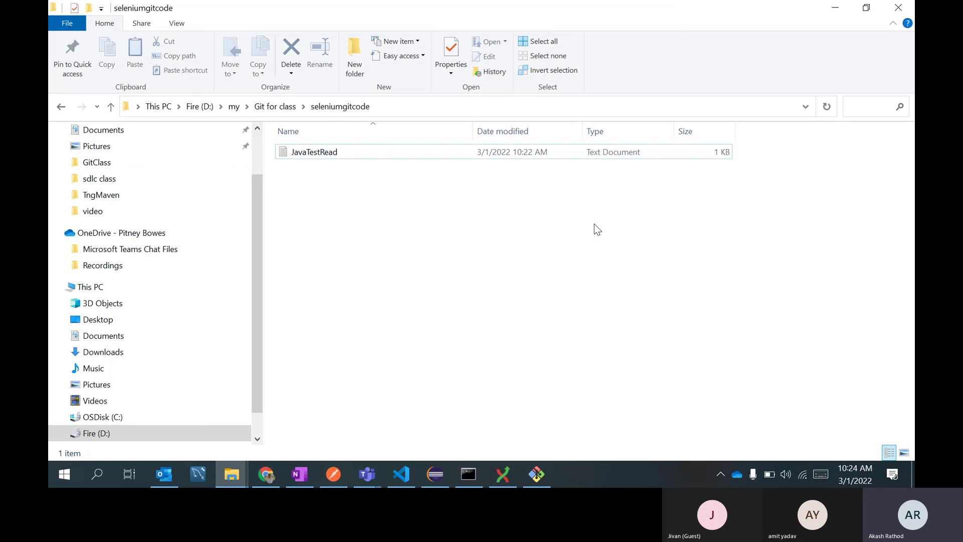
pyautogui.click(836, 7)
pyautogui.doubleClick(521, 311)
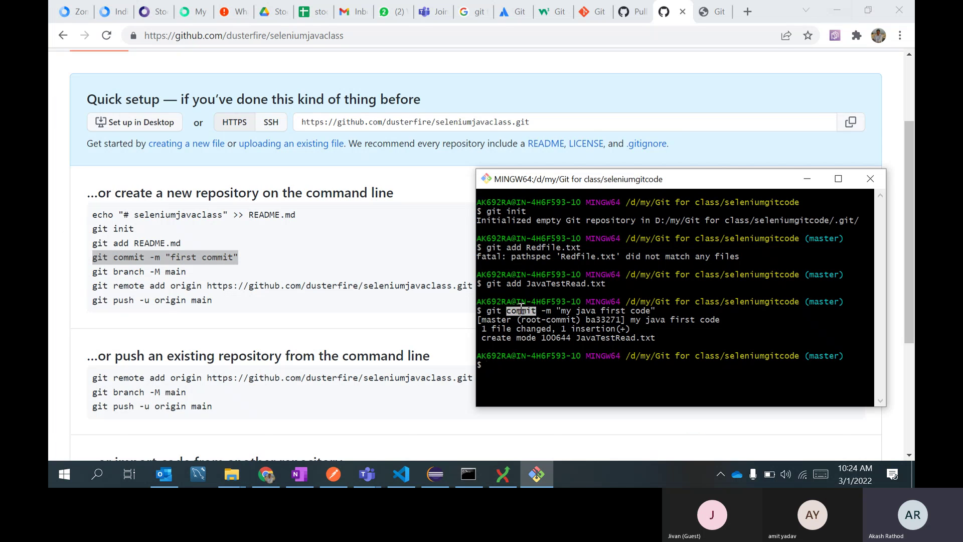
pyautogui.click(541, 364)
pyautogui.click(231, 474)
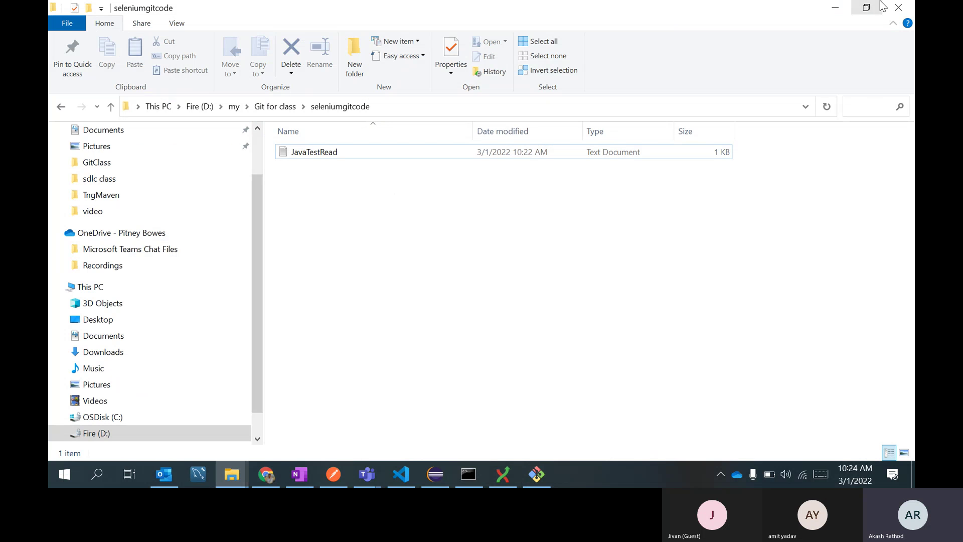
pyautogui.click(837, 11)
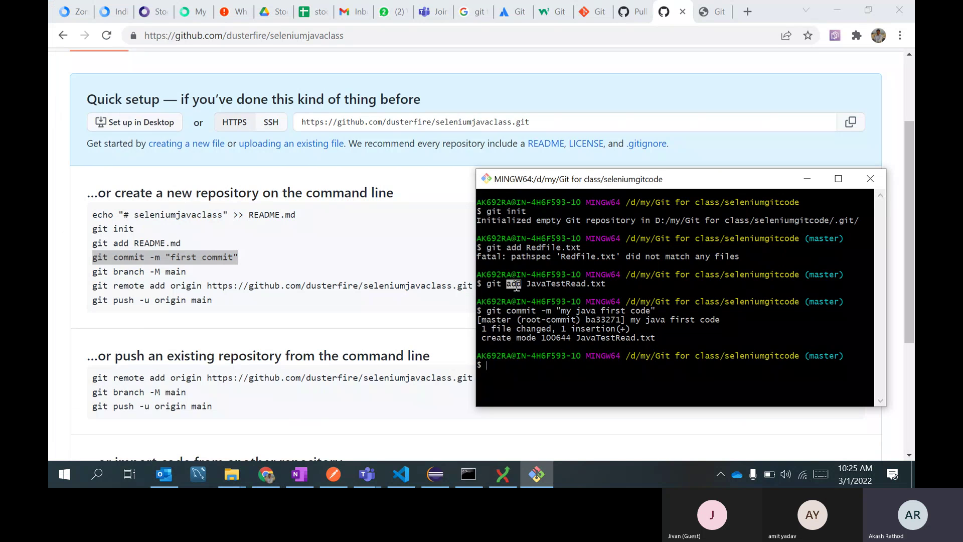
pyautogui.press('Up')
pyautogui.press('Up')
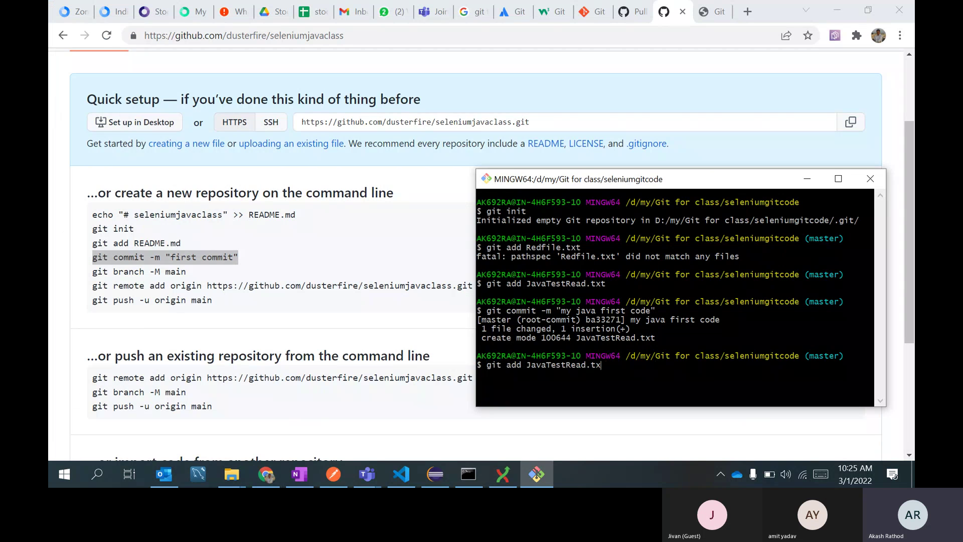
pyautogui.press('BackSpace')
pyautogui.press('BackSpace')
pyautogui.press('BackSpace')
pyautogui.press('BackSpace')
pyautogui.press('BackSpace')
pyautogui.press('BackSpace')
pyautogui.press('BackSpace')
pyautogui.press('BackSpace')
pyautogui.press('BackSpace')
pyautogui.press('BackSpace')
pyautogui.press('BackSpace')
pyautogui.press('BackSpace')
pyautogui.press('BackSpace')
pyautogui.press('BackSpace')
pyautogui.press('BackSpace')
pyautogui.write('.')
pyautogui.tripleClick(555, 365)
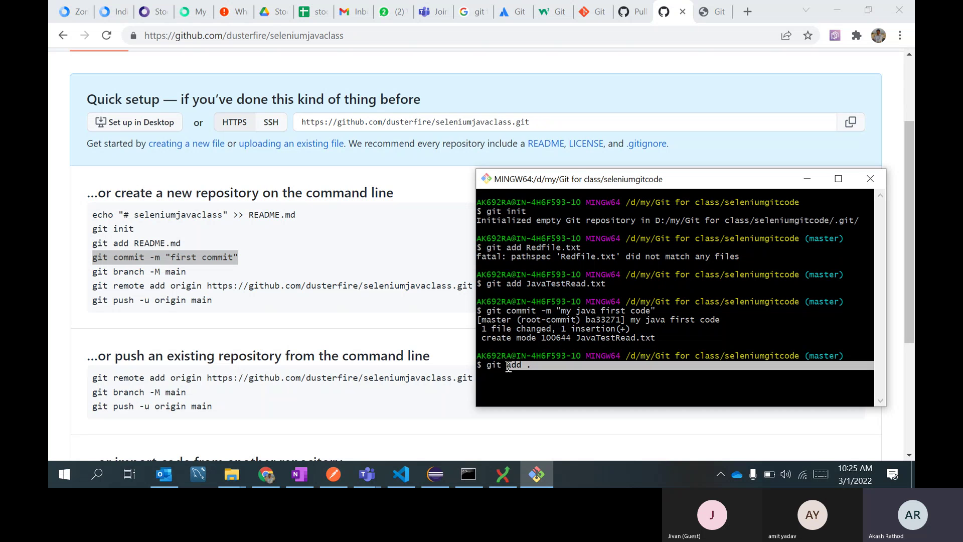
pyautogui.click(554, 363)
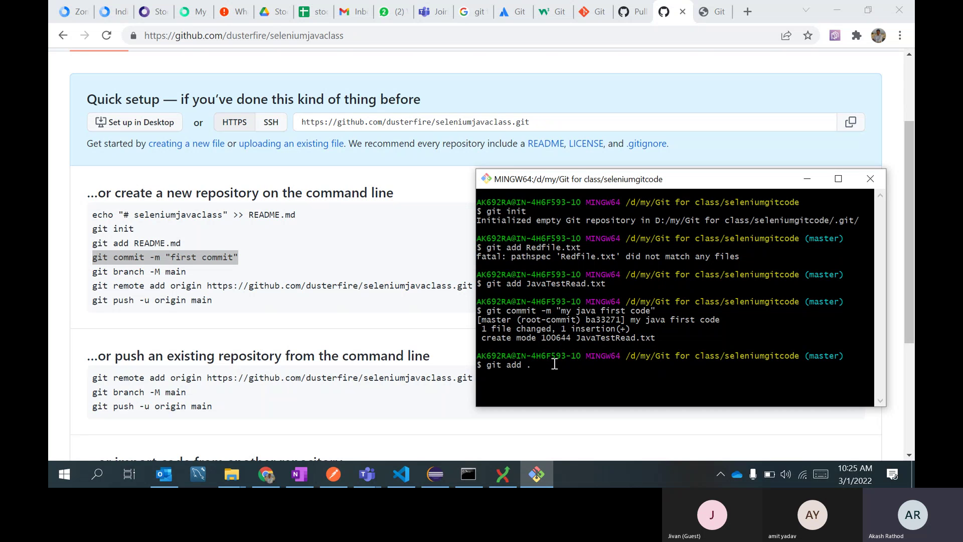
pyautogui.press('BackSpace')
pyautogui.press('BackSpace')
pyautogui.moveTo(592, 248); pyautogui.dragTo(556, 244)
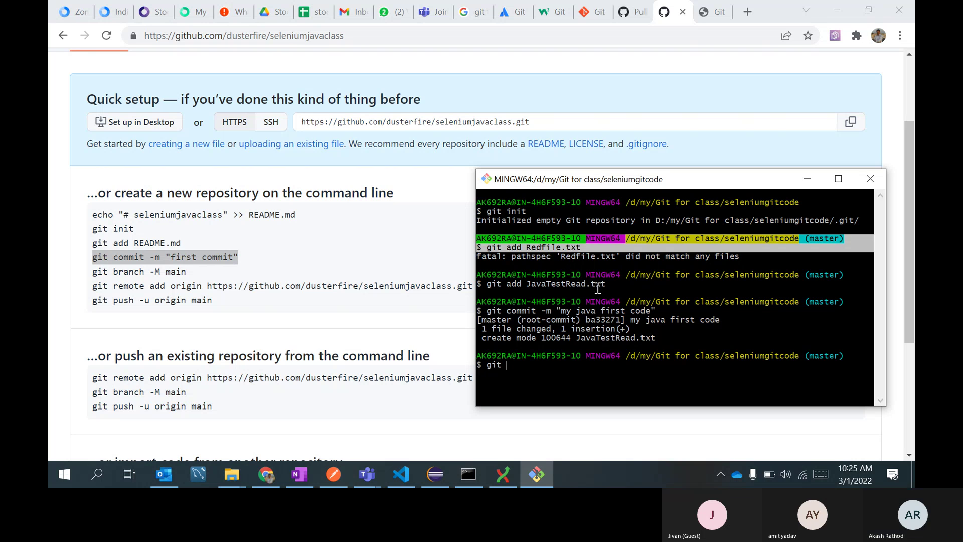
pyautogui.moveTo(595, 284); pyautogui.dragTo(602, 283)
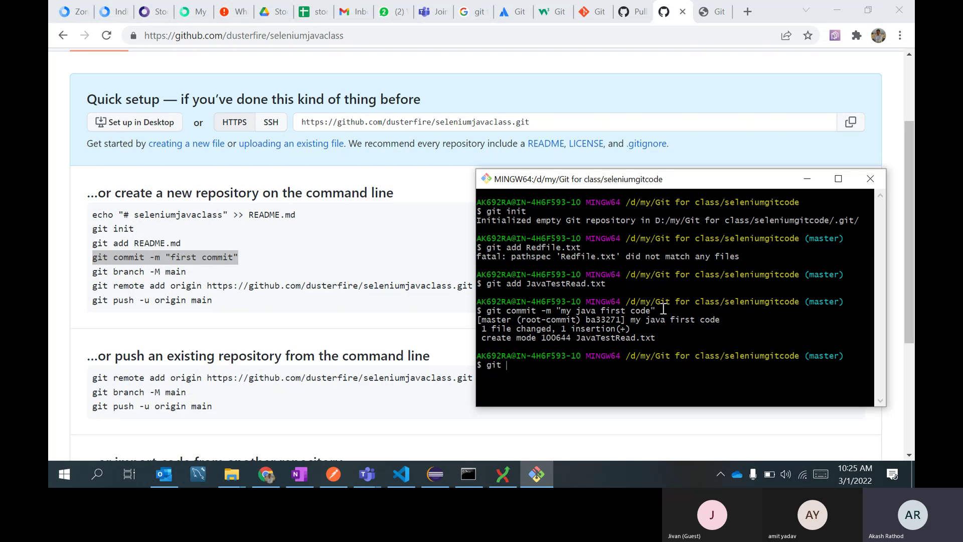
pyautogui.moveTo(663, 309); pyautogui.dragTo(652, 311)
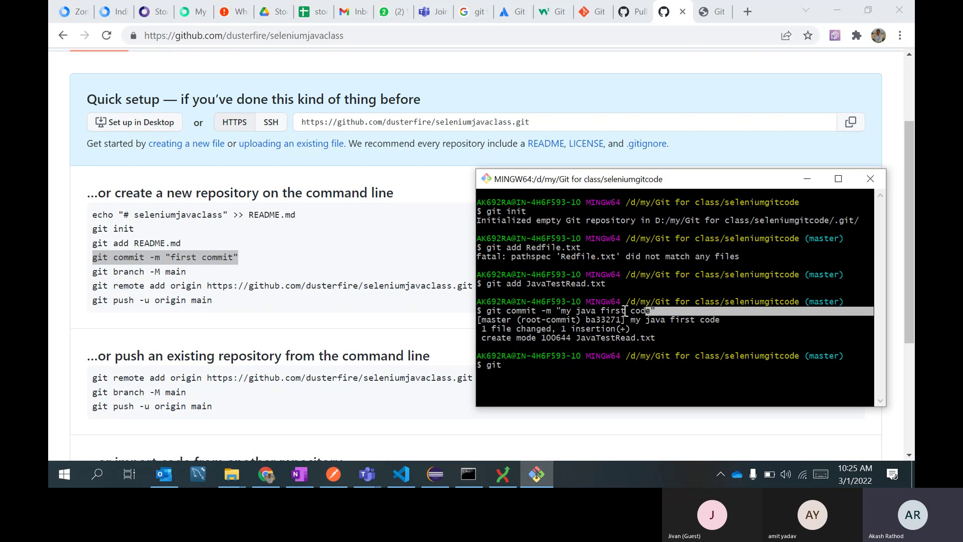
pyautogui.click(477, 314)
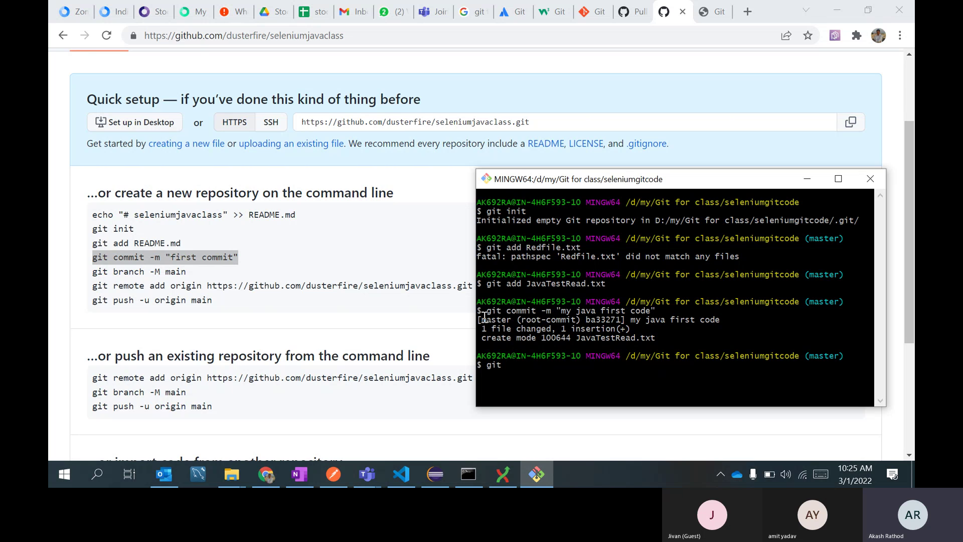
pyautogui.moveTo(537, 311); pyautogui.dragTo(546, 311)
pyautogui.click(562, 307)
pyautogui.moveTo(523, 284); pyautogui.dragTo(632, 277)
pyautogui.moveTo(523, 357); pyautogui.dragTo(522, 361)
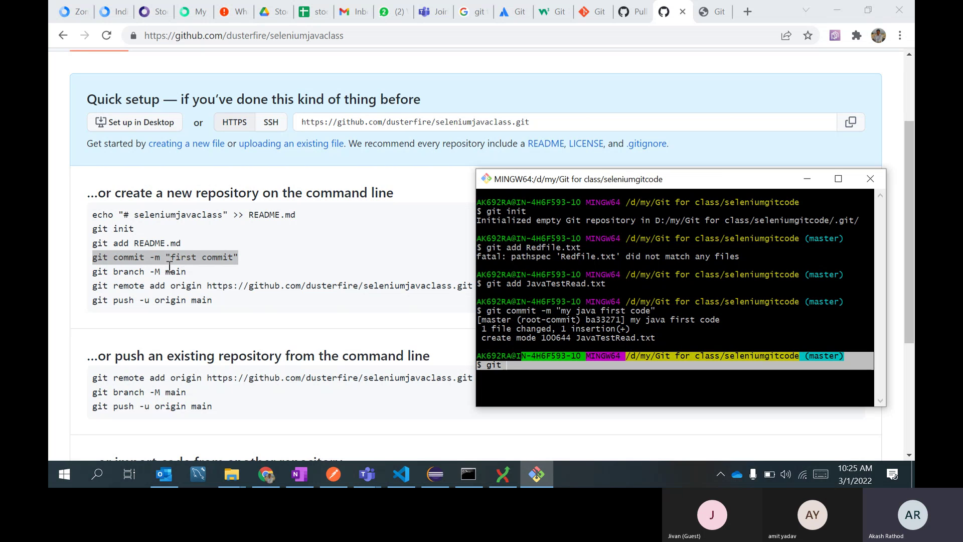
pyautogui.click(190, 276)
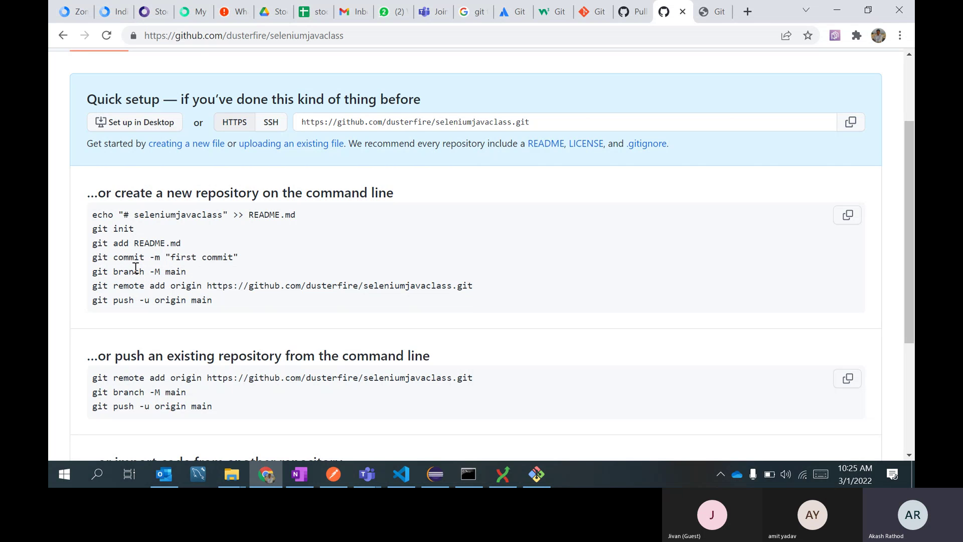
pyautogui.moveTo(190, 273); pyautogui.dragTo(92, 278)
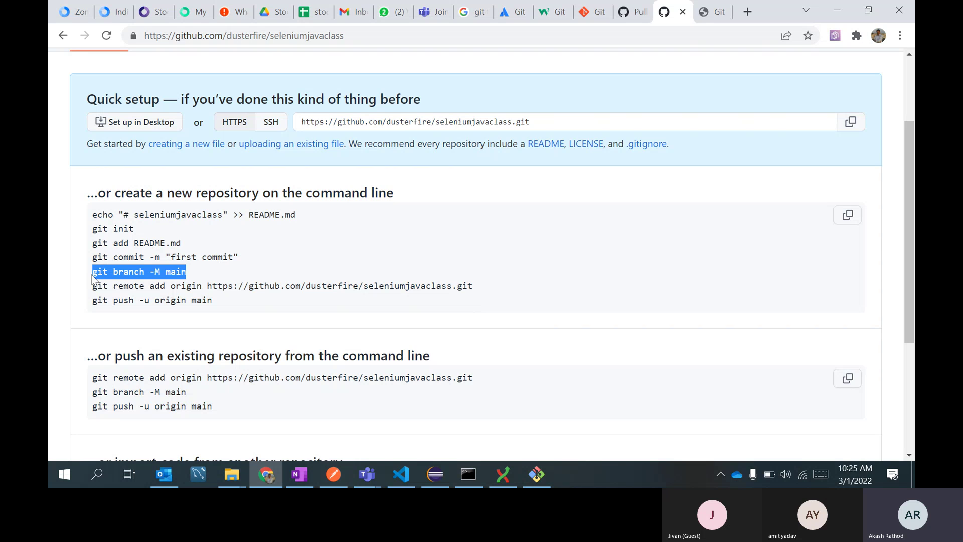
pyautogui.click(178, 285)
pyautogui.moveTo(186, 273); pyautogui.dragTo(94, 276)
pyautogui.click(124, 284)
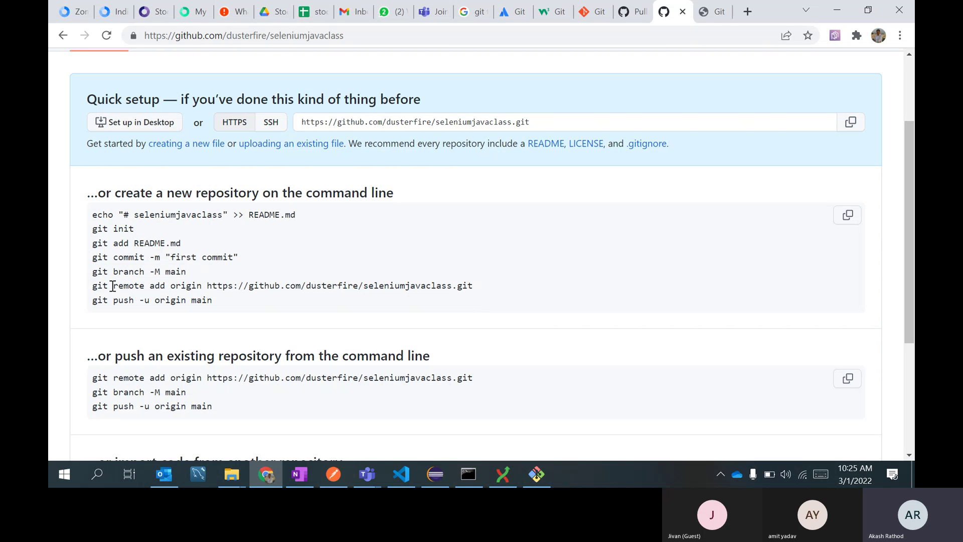
pyautogui.moveTo(95, 287); pyautogui.dragTo(474, 289)
pyautogui.press('super+c')
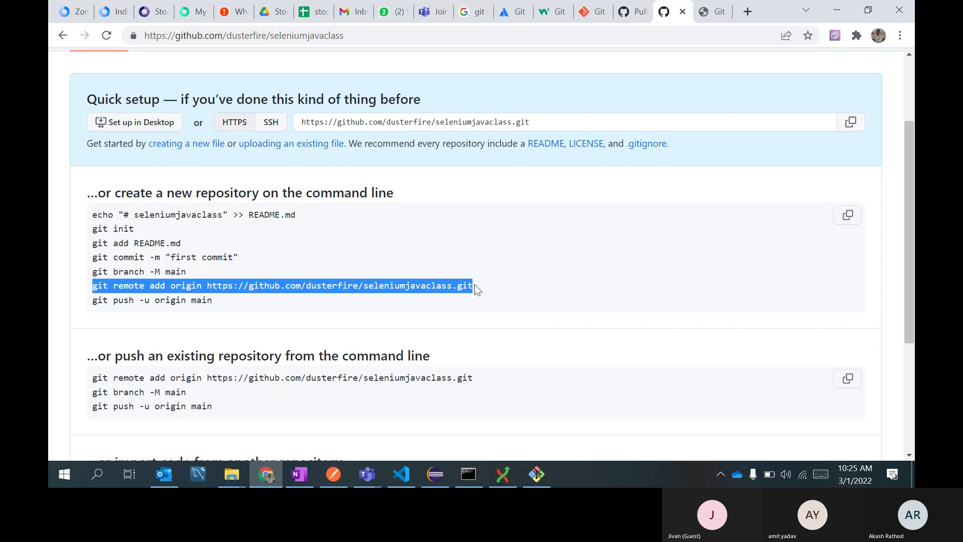
pyautogui.hotkey('alt', 'Tab')
pyautogui.write('g')
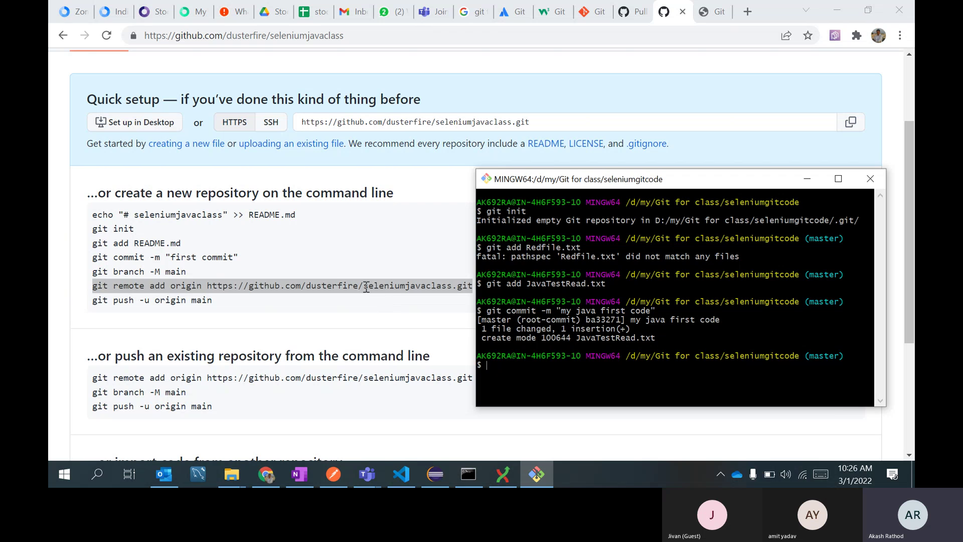
# Paste the 'git remote add origin' command with the seleniumjavaclass GitHub URL into Git Bash.
pyautogui.click(366, 290)
pyautogui.moveTo(207, 285); pyautogui.dragTo(467, 287)
pyautogui.scroll(3, 373, 148)
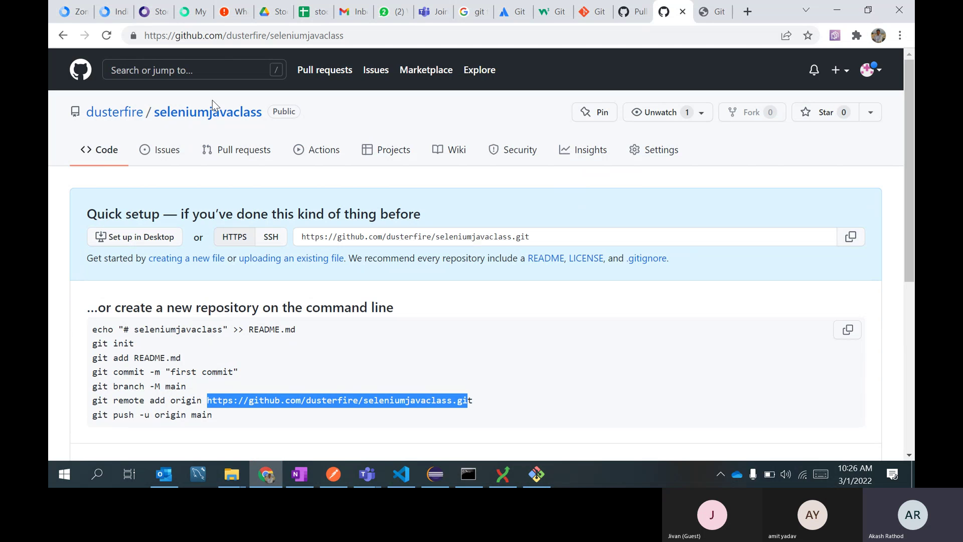
pyautogui.scroll(-3, 504, 318)
pyautogui.click(536, 473)
pyautogui.rightClick(507, 370)
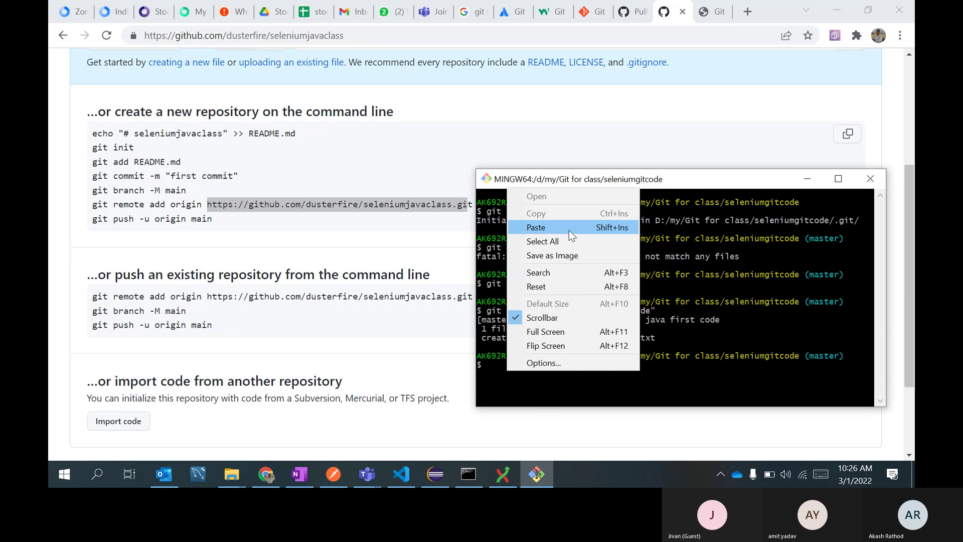
pyautogui.click(569, 228)
# Explain the remote, add, origin and URL parts of the command, then run it.
pyautogui.doubleClick(521, 365)
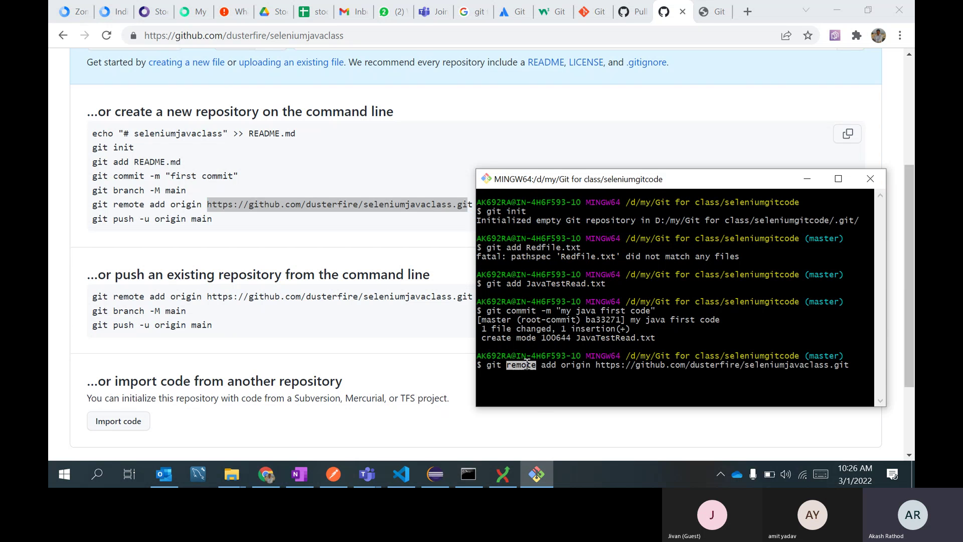
pyautogui.doubleClick(551, 365)
pyautogui.doubleClick(577, 365)
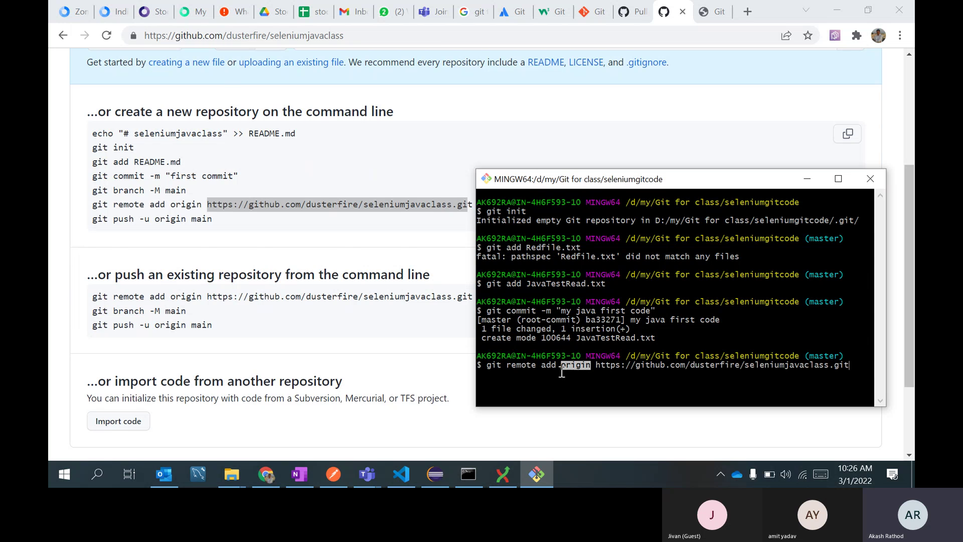
pyautogui.click(612, 366)
pyautogui.moveTo(596, 365); pyautogui.dragTo(758, 369)
pyautogui.click(759, 369)
pyautogui.press('Return')
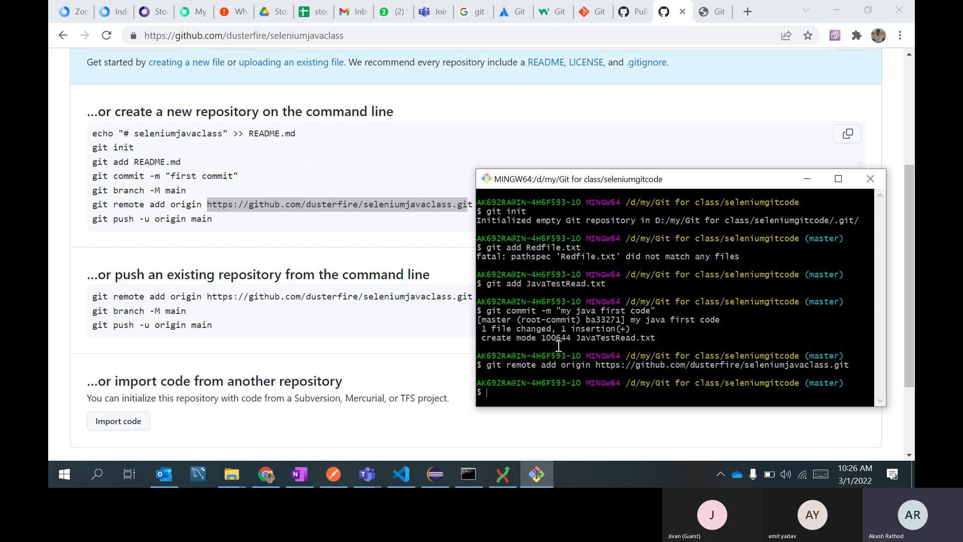
# Run 'git push -u origin main', which fails because no main branch exists.
pyautogui.moveTo(213, 219); pyautogui.dragTo(92, 226)
pyautogui.press('super+c')
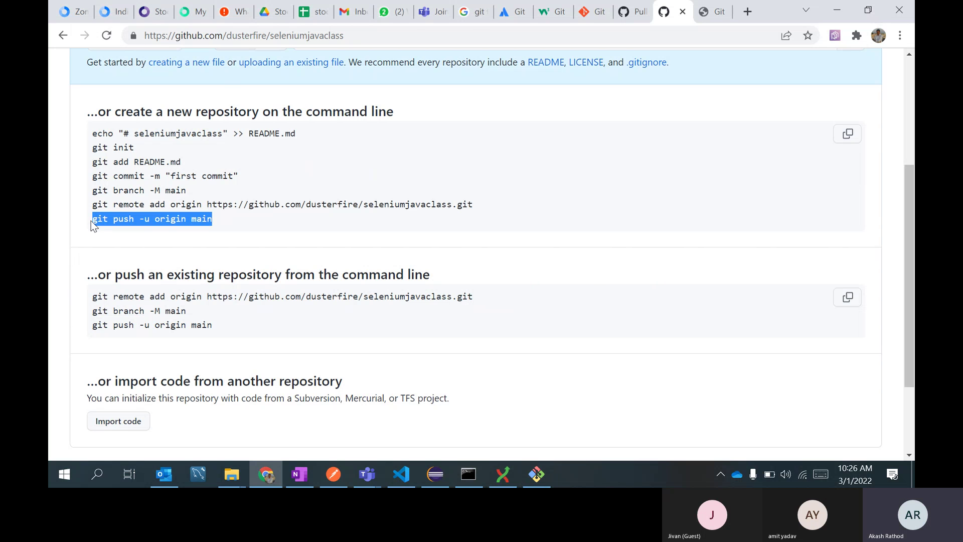
pyautogui.hotkey('alt', 'Tab')
pyautogui.rightClick(593, 348)
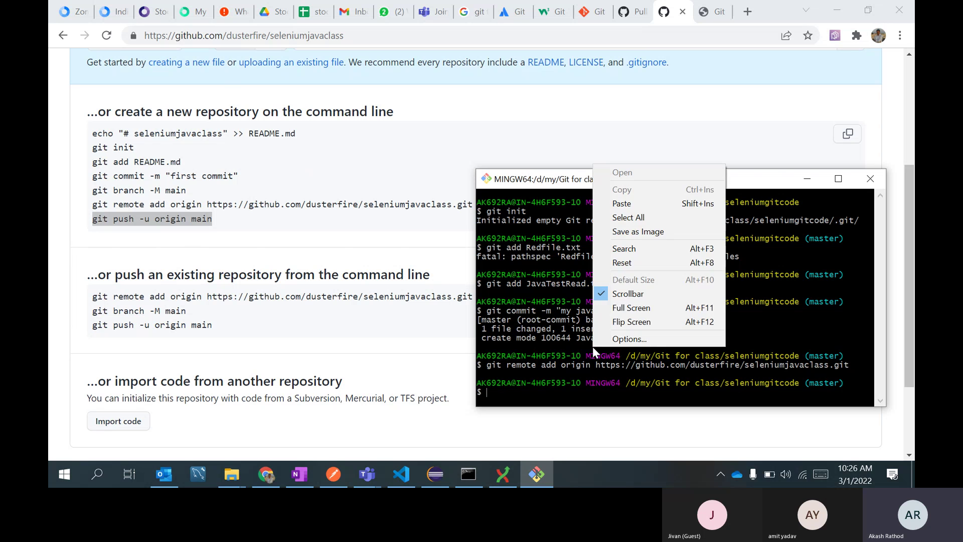
pyautogui.click(646, 204)
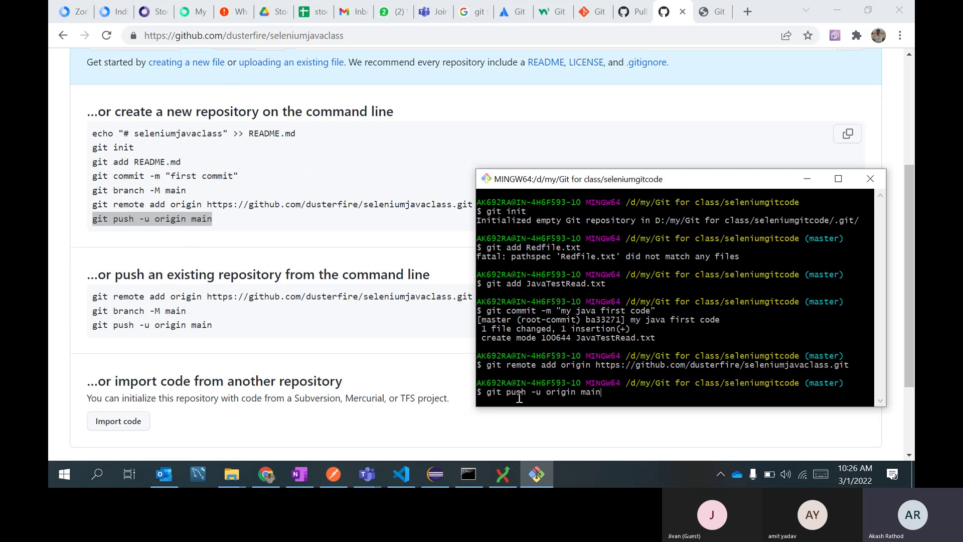
pyautogui.moveTo(533, 391); pyautogui.dragTo(540, 389)
pyautogui.doubleClick(553, 392)
pyautogui.click(604, 389)
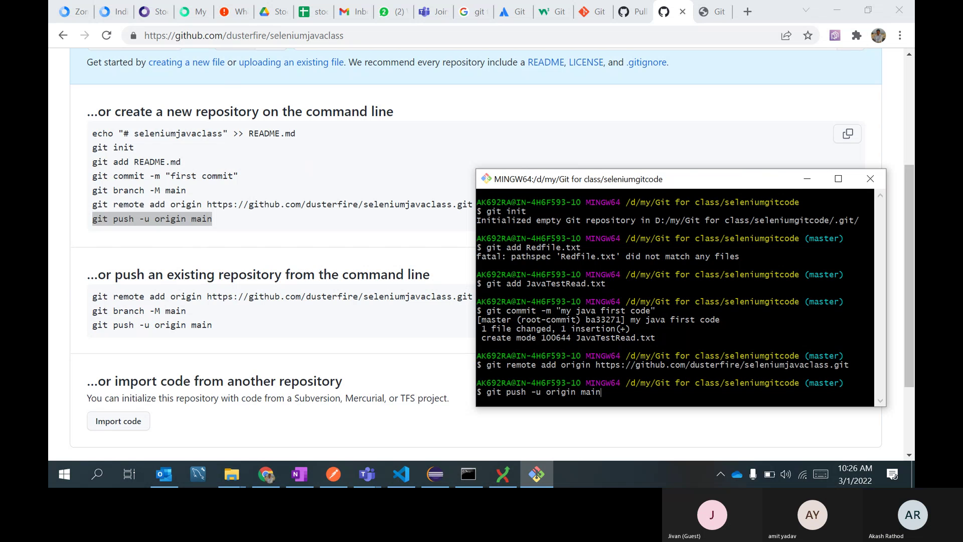
pyautogui.press('Return')
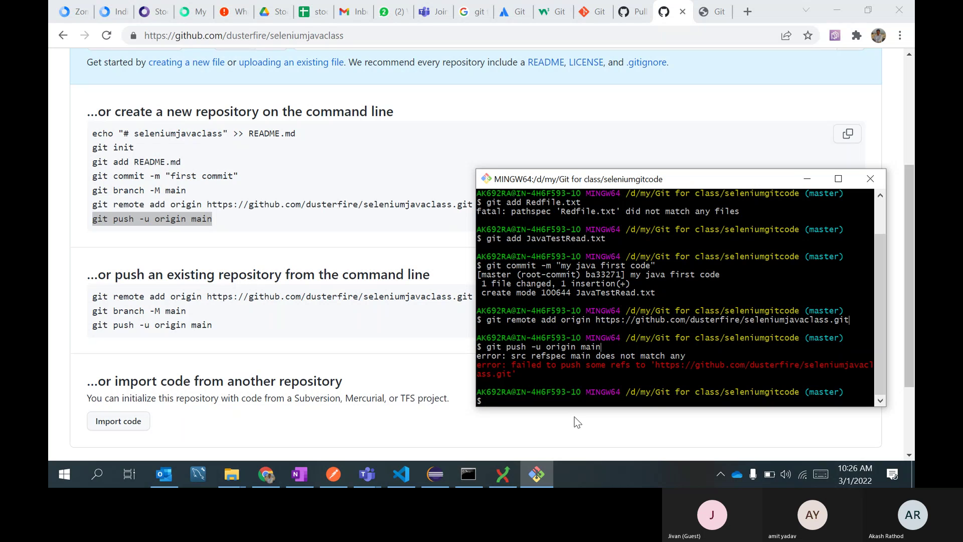
# Rerun the push as 'git push -u origin' without a branch name; it fails for lack of an upstream.
pyautogui.press('Up')
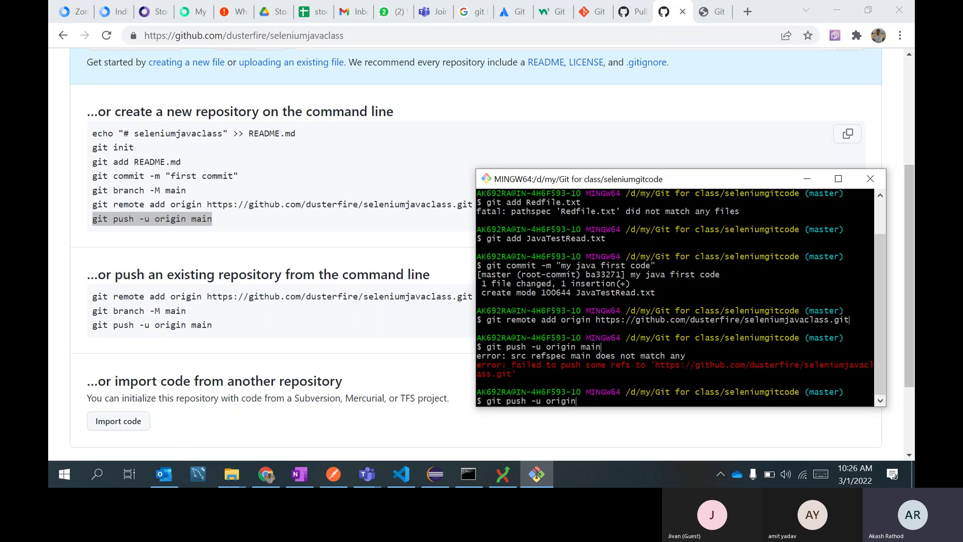
pyautogui.click(179, 190)
pyautogui.moveTo(185, 190); pyautogui.dragTo(209, 218)
pyautogui.doubleClick(206, 218)
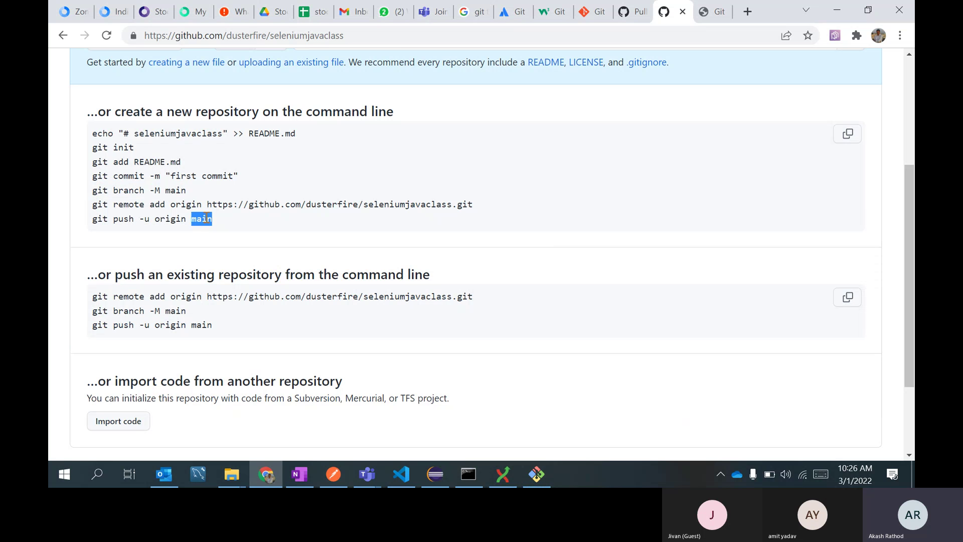
pyautogui.hotkey('alt', 'Tab')
pyautogui.click(206, 218)
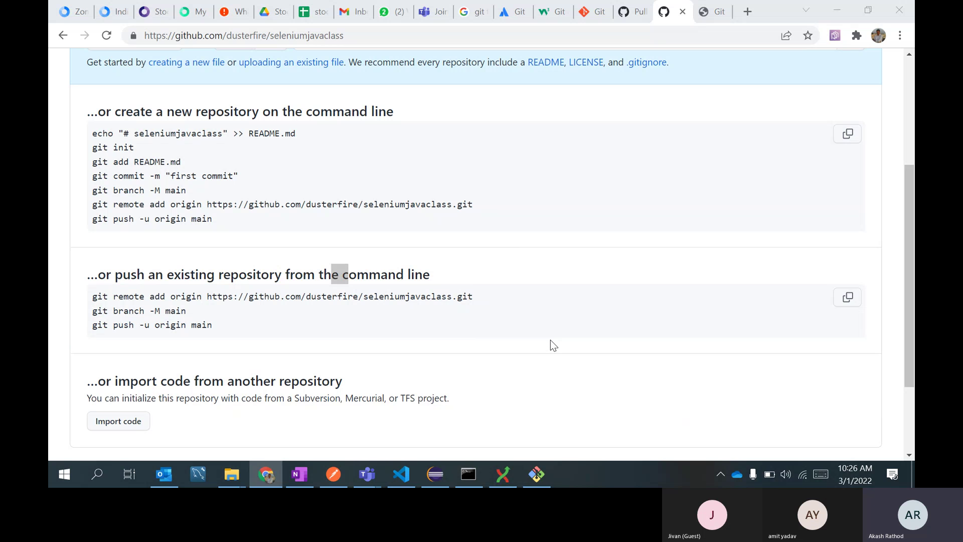
pyautogui.hotkey('alt', 'Tab')
pyautogui.press('Return')
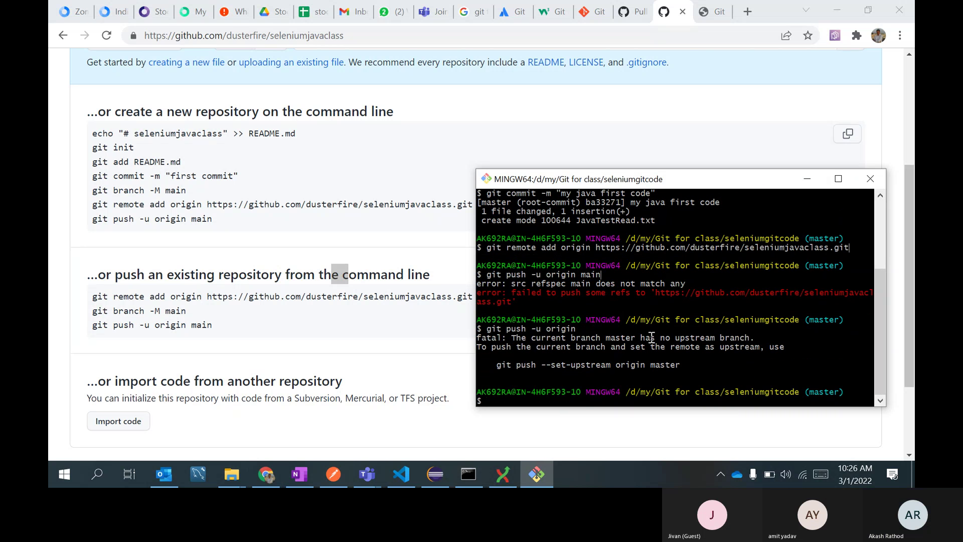
# Run 'git push -u origin master' to create master on GitHub with upstream tracking.
pyautogui.moveTo(873, 365); pyautogui.dragTo(643, 367)
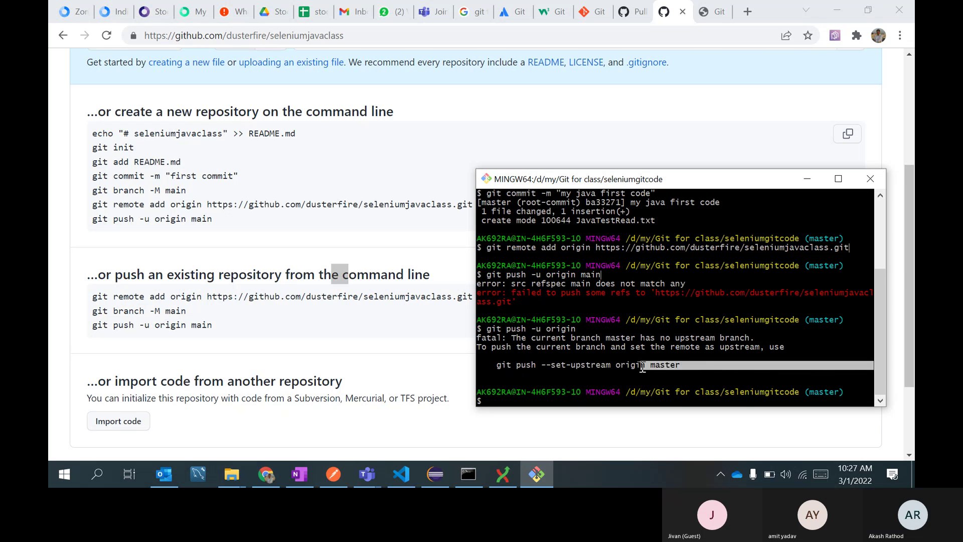
pyautogui.click(642, 367)
pyautogui.press('Up')
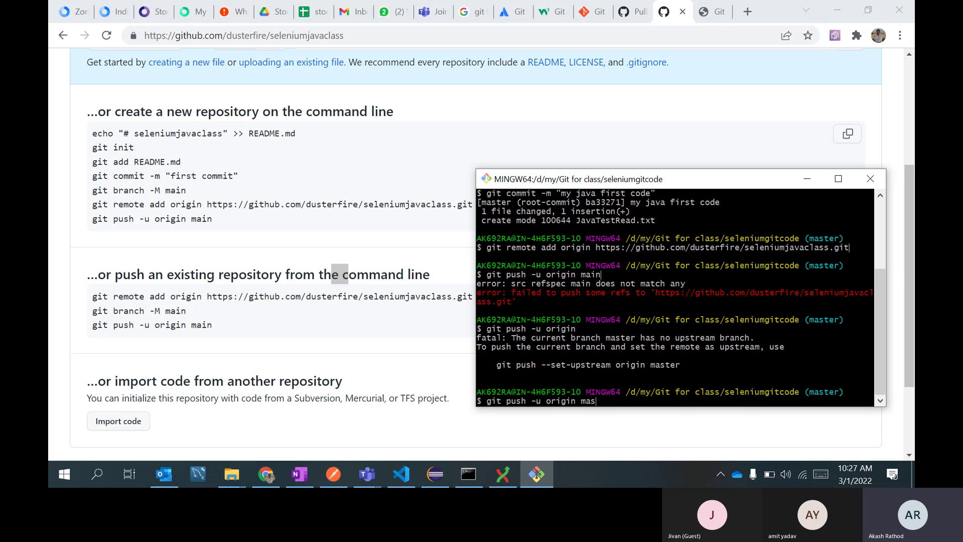
pyautogui.press('Return')
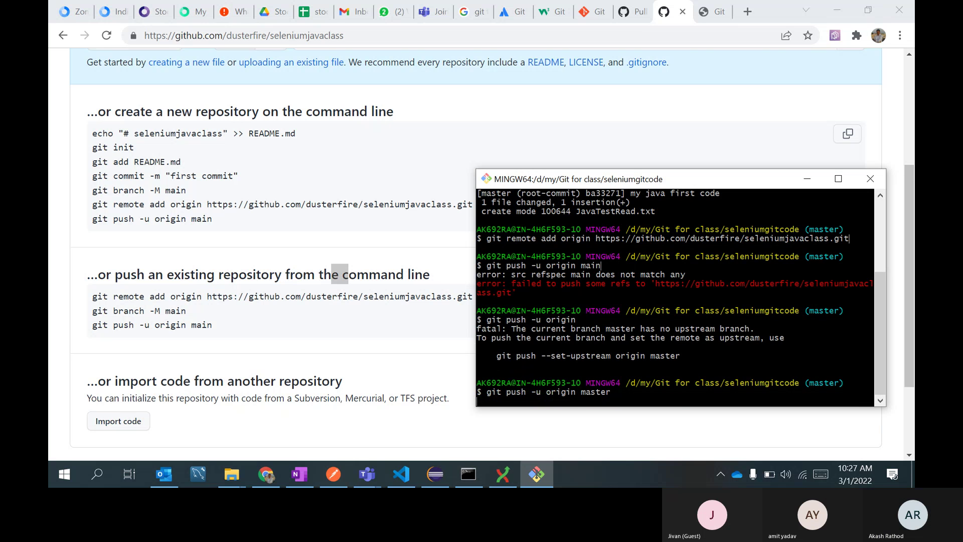
pyautogui.doubleClick(596, 311)
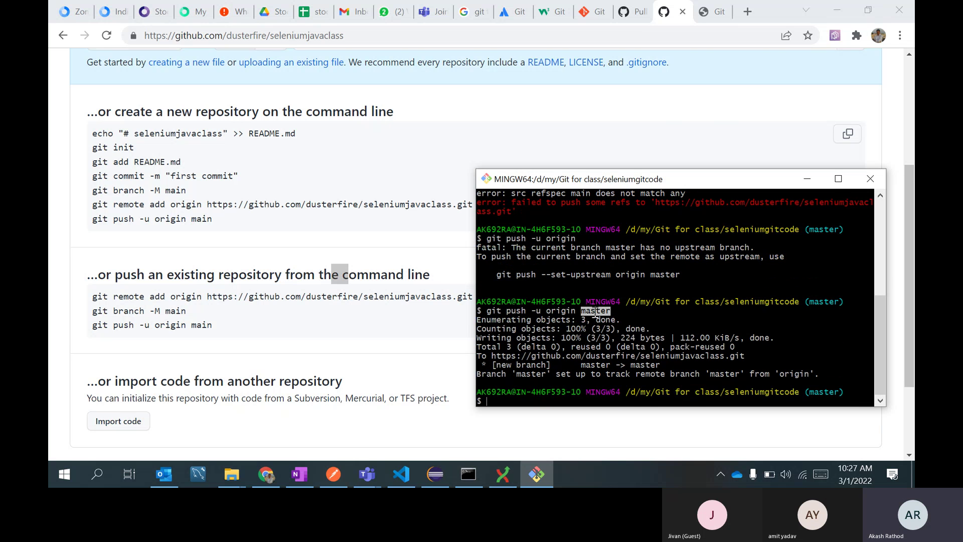
pyautogui.doubleClick(554, 307)
pyautogui.doubleClick(592, 310)
pyautogui.moveTo(681, 274); pyautogui.dragTo(503, 274)
pyautogui.click(580, 296)
pyautogui.moveTo(682, 274); pyautogui.dragTo(495, 274)
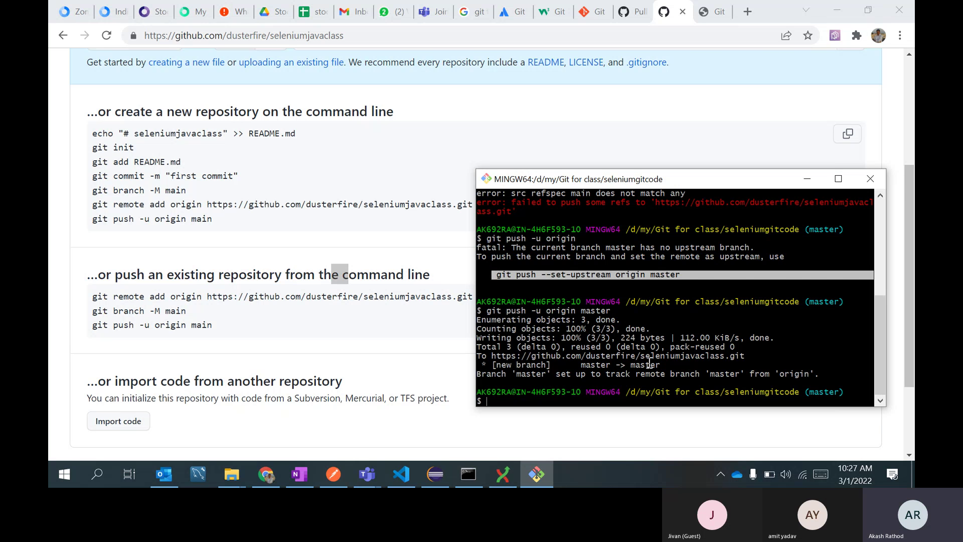
pyautogui.click(321, 178)
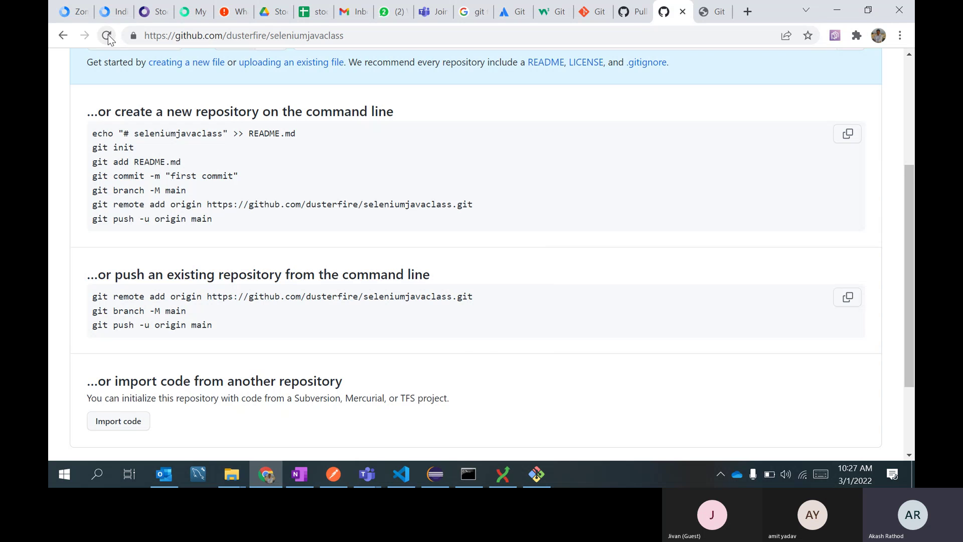
# Reload the seleniumjavaclass repo page, view JavaTestRead.txt, and return to the root file list.
pyautogui.click(107, 35)
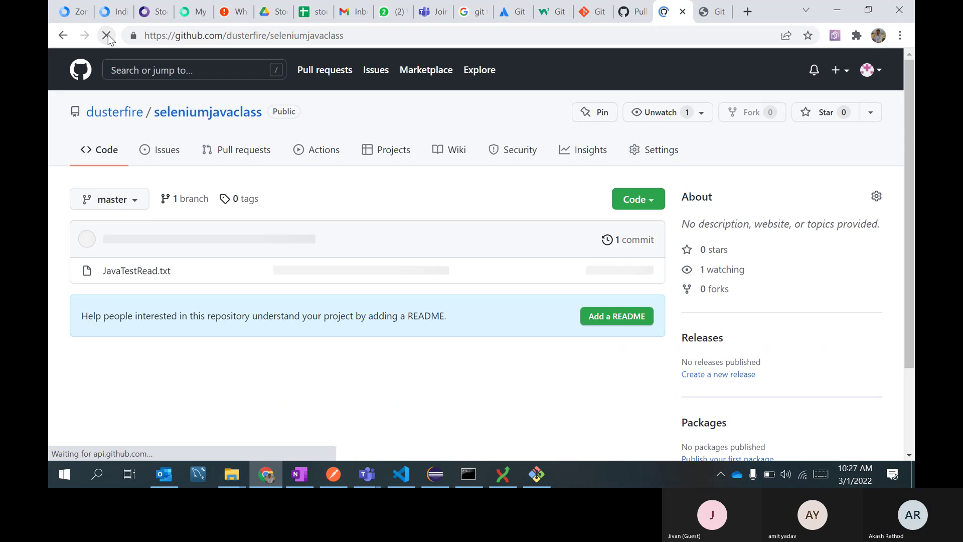
pyautogui.moveTo(182, 163); pyautogui.dragTo(89, 159)
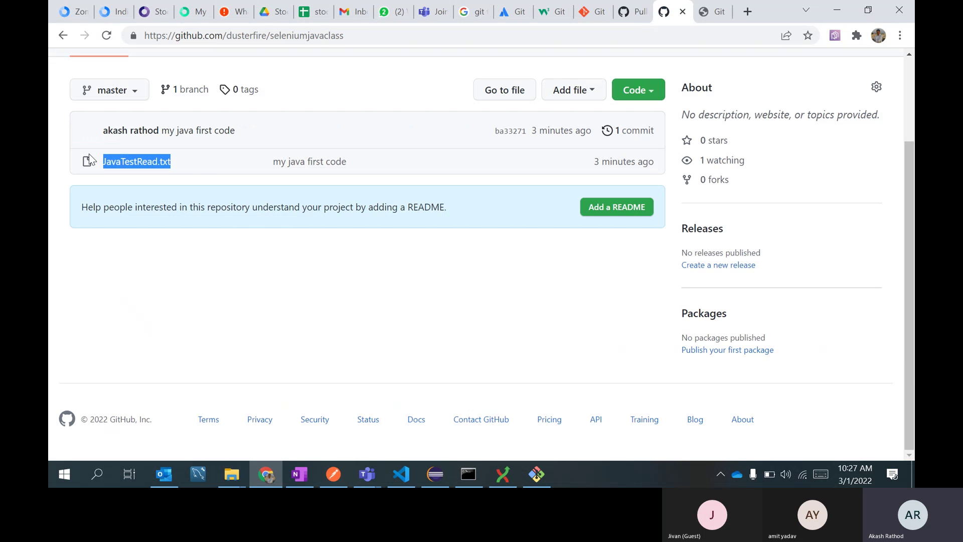
pyautogui.click(134, 163)
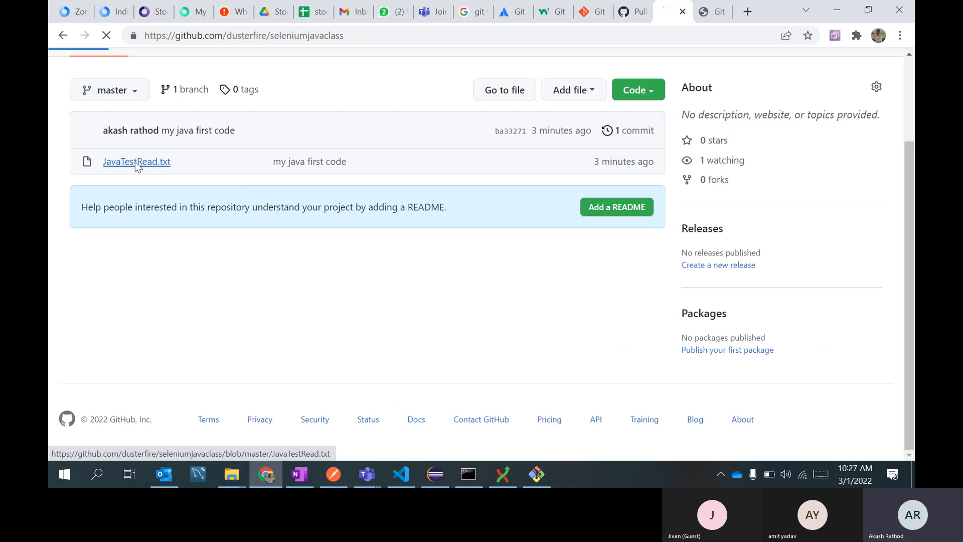
pyautogui.hotkey('alt', 'Tab')
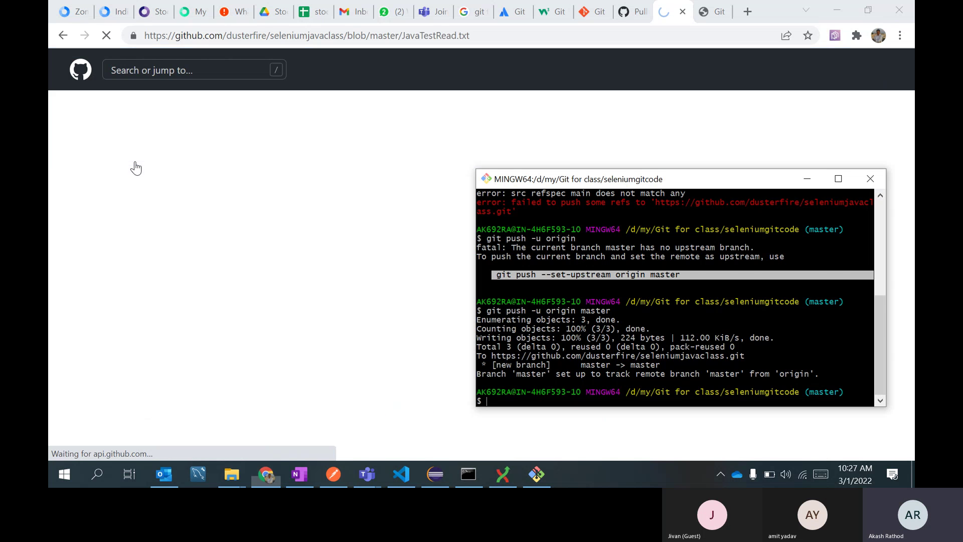
pyautogui.click(732, 273)
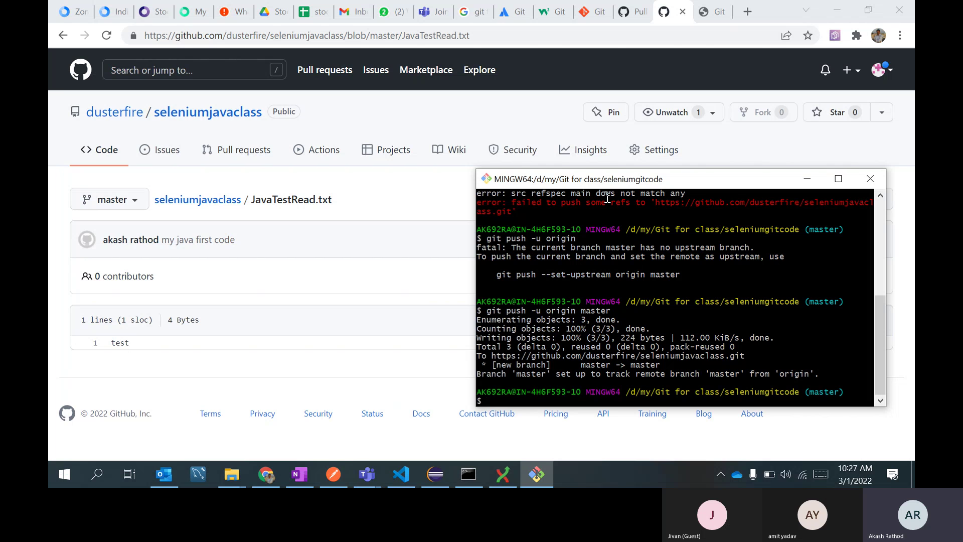
pyautogui.click(808, 179)
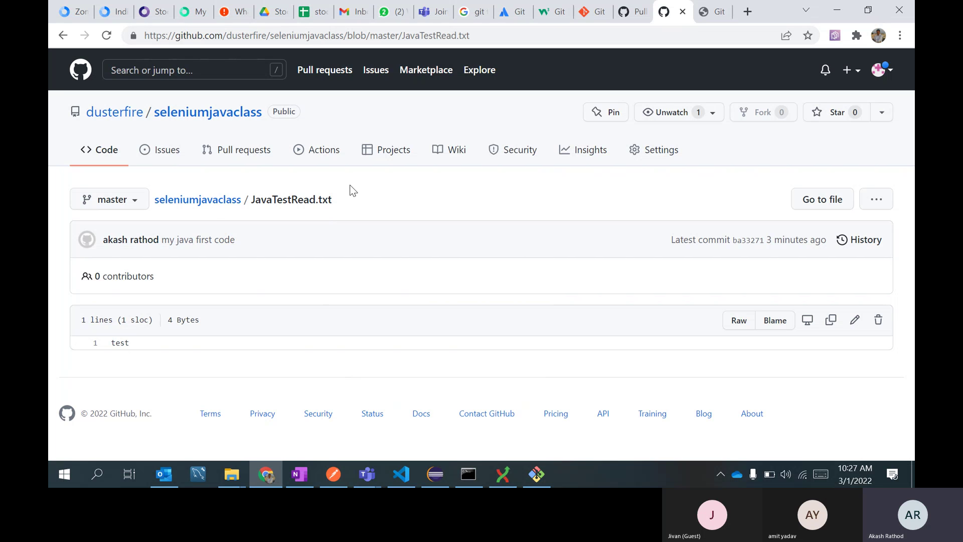
pyautogui.click(176, 199)
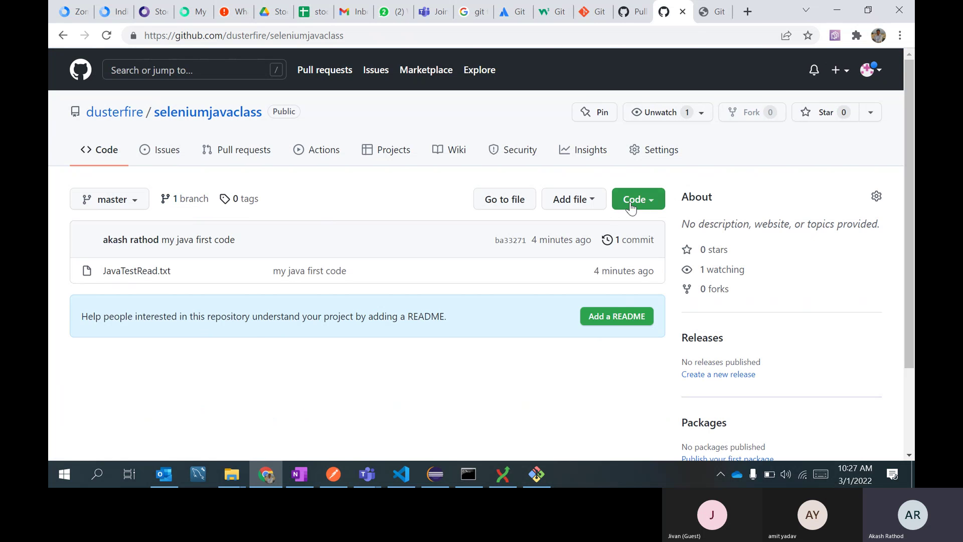
pyautogui.click(232, 474)
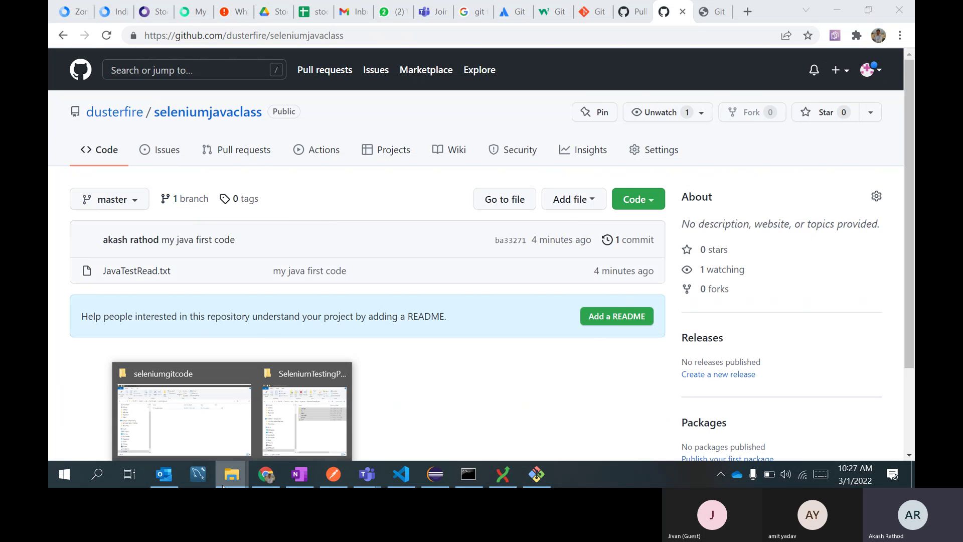
pyautogui.click(157, 414)
pyautogui.click(275, 106)
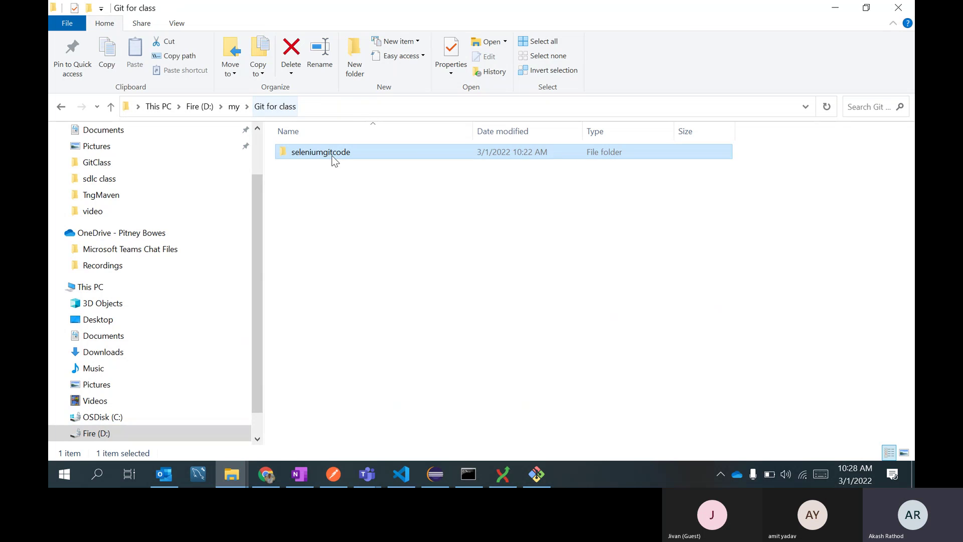
pyautogui.doubleClick(354, 152)
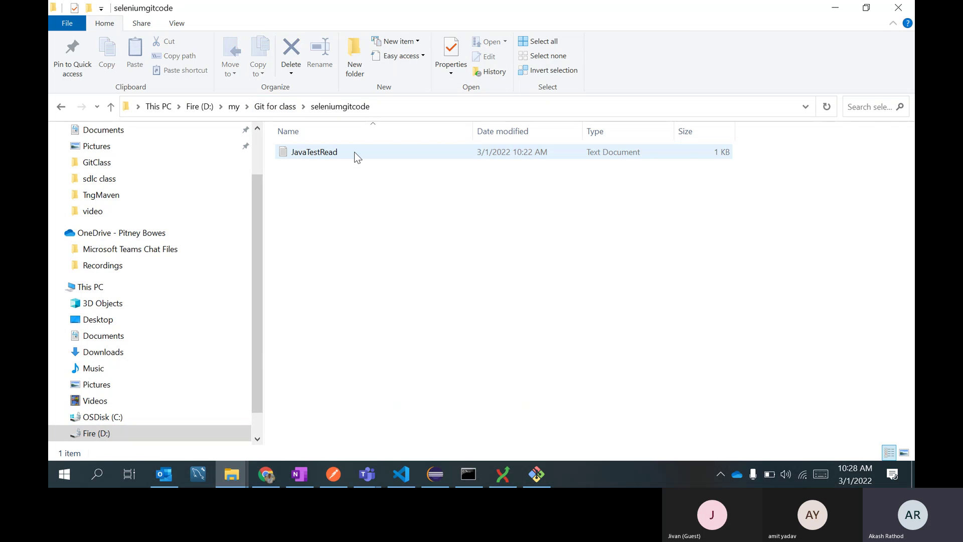
pyautogui.click(290, 110)
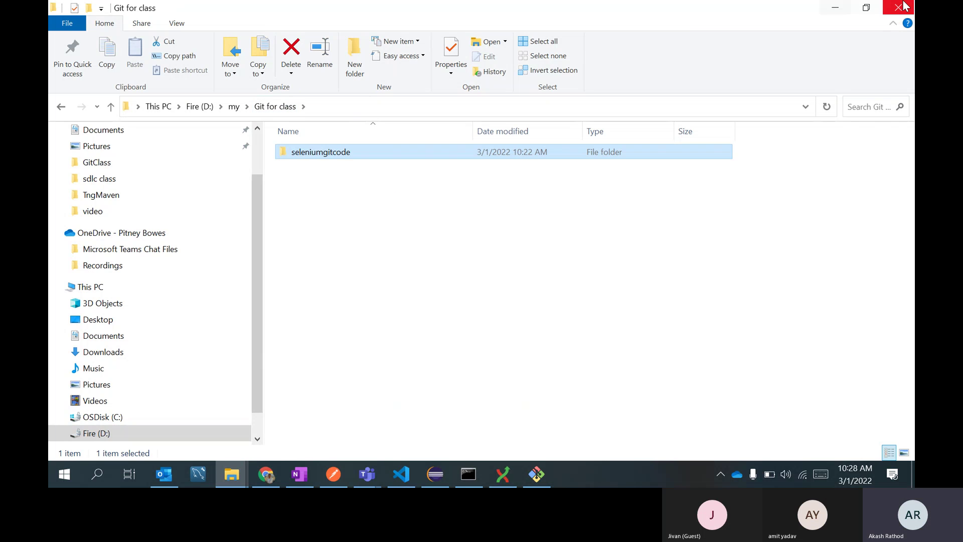
pyautogui.click(834, 9)
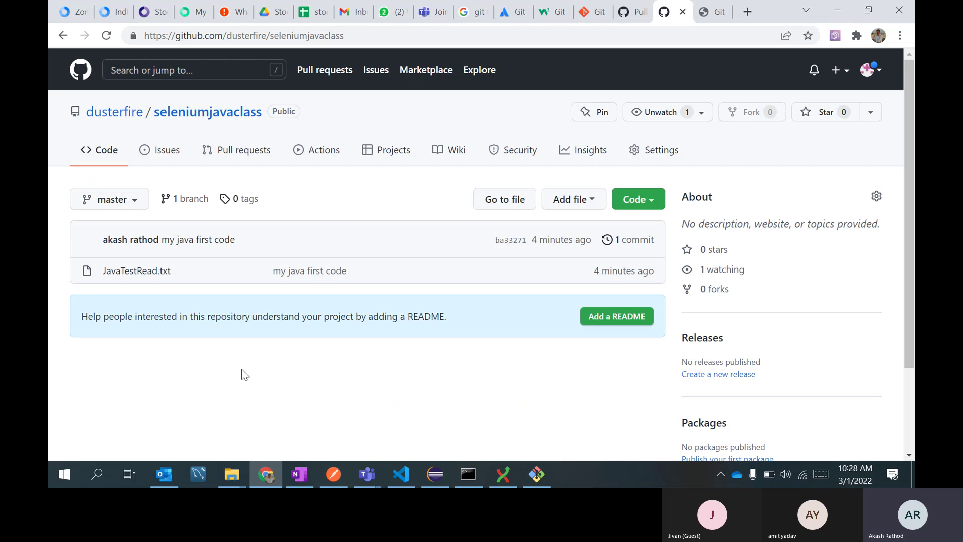
# Copy the seleniumjavaclass HTTPS clone URL from the green Code dropdown.
pyautogui.click(401, 34)
pyautogui.hotkey('ctrl', 'a')
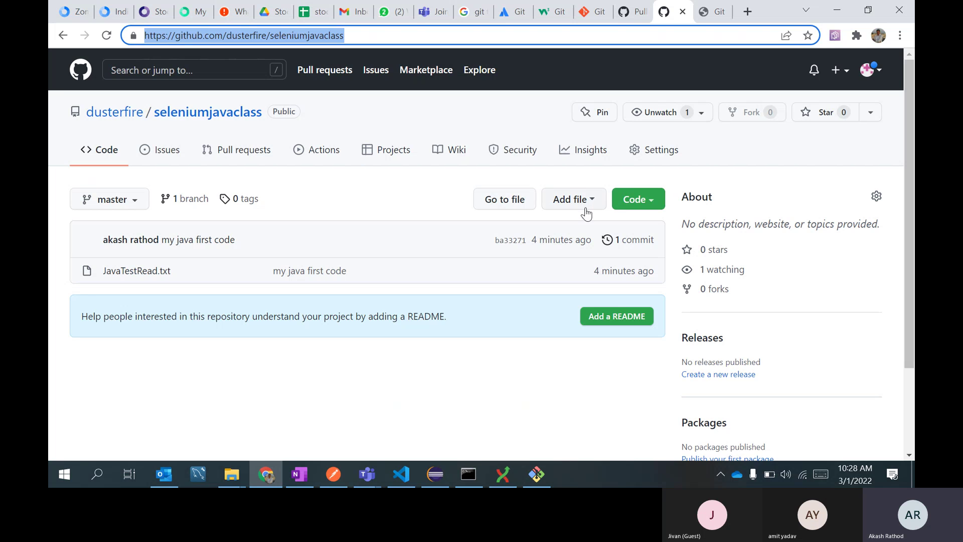
pyautogui.click(638, 203)
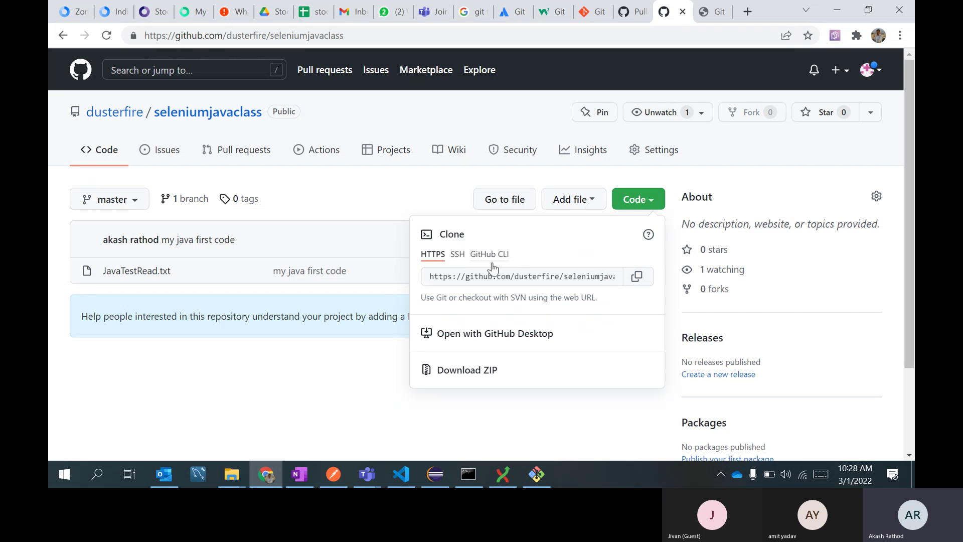
pyautogui.click(520, 274)
pyautogui.click(636, 280)
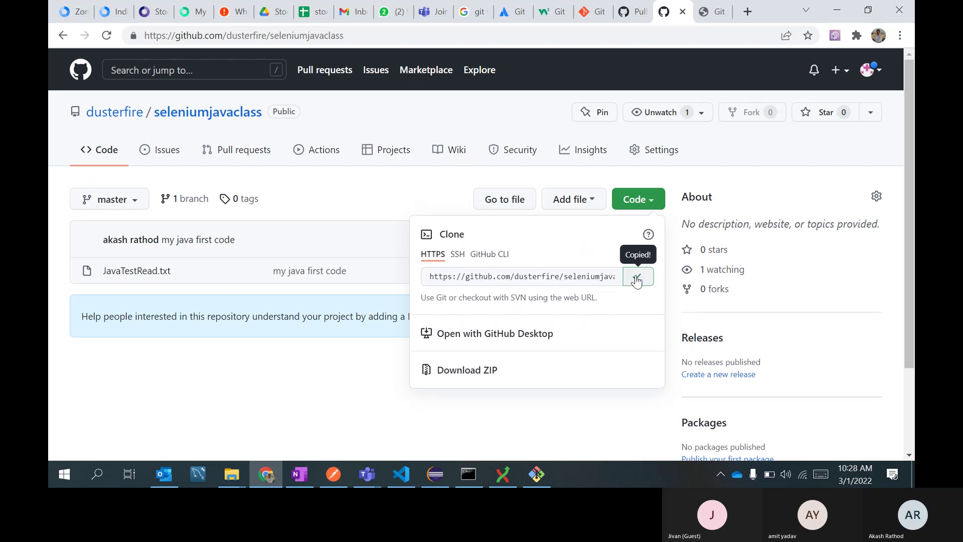
# Make a folder named 'clon selenium' inside Git for class and open it.
pyautogui.click(353, 214)
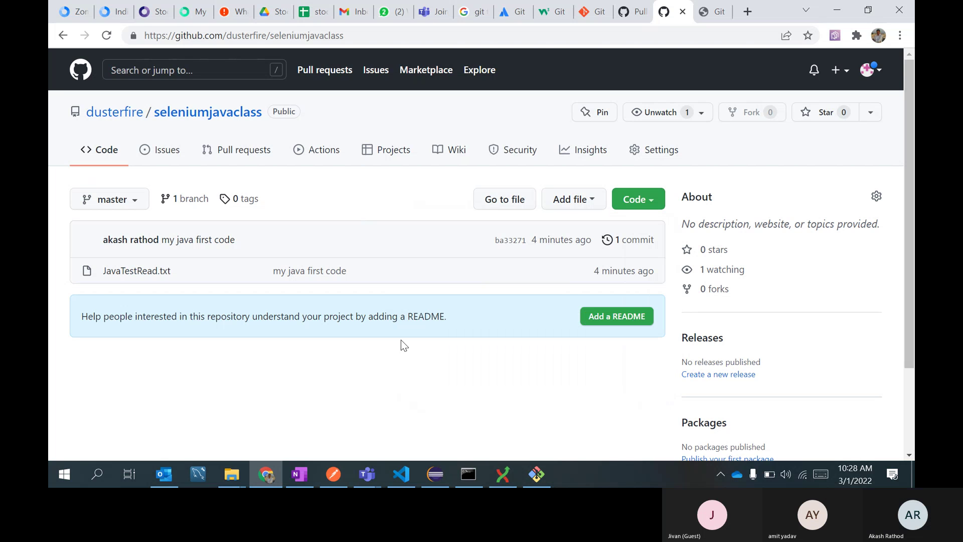
pyautogui.click(533, 476)
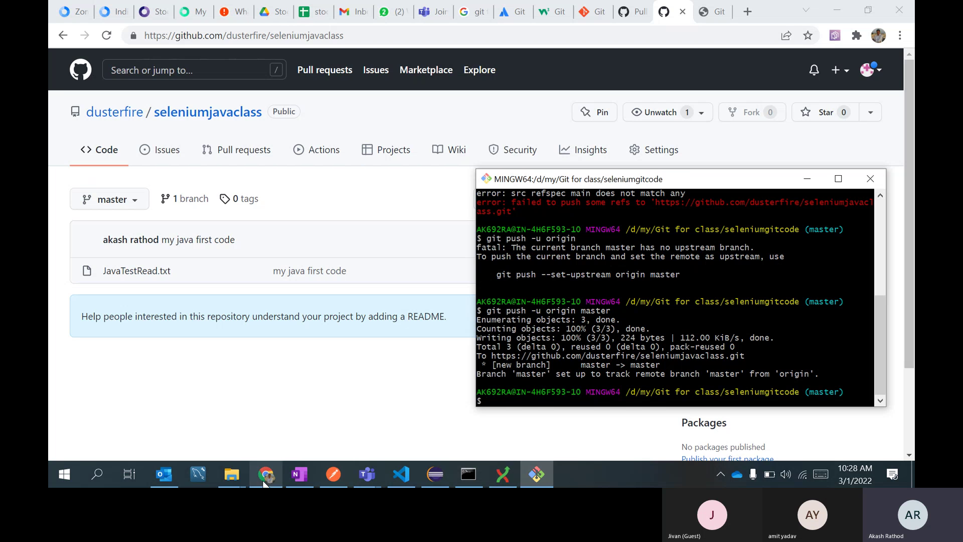
pyautogui.click(230, 473)
pyautogui.click(197, 423)
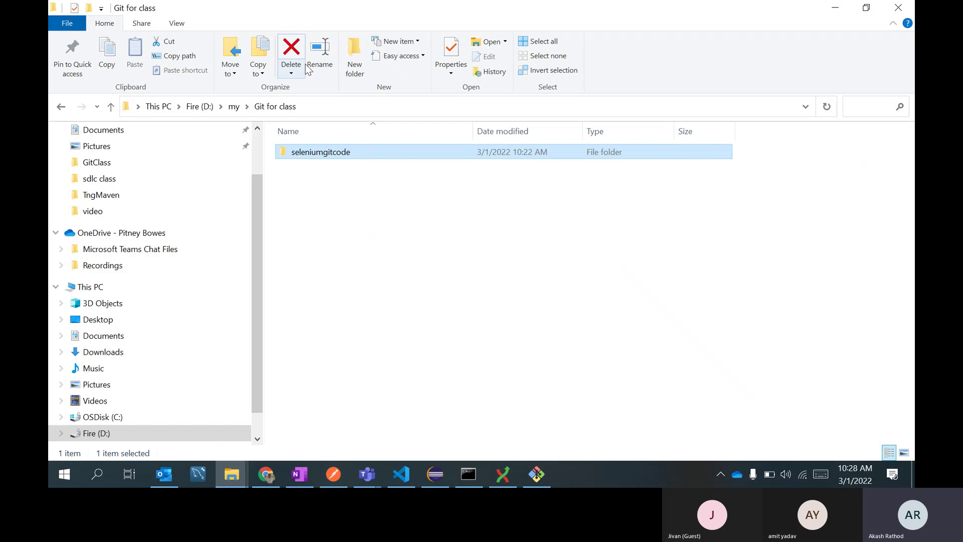
pyautogui.click(354, 55)
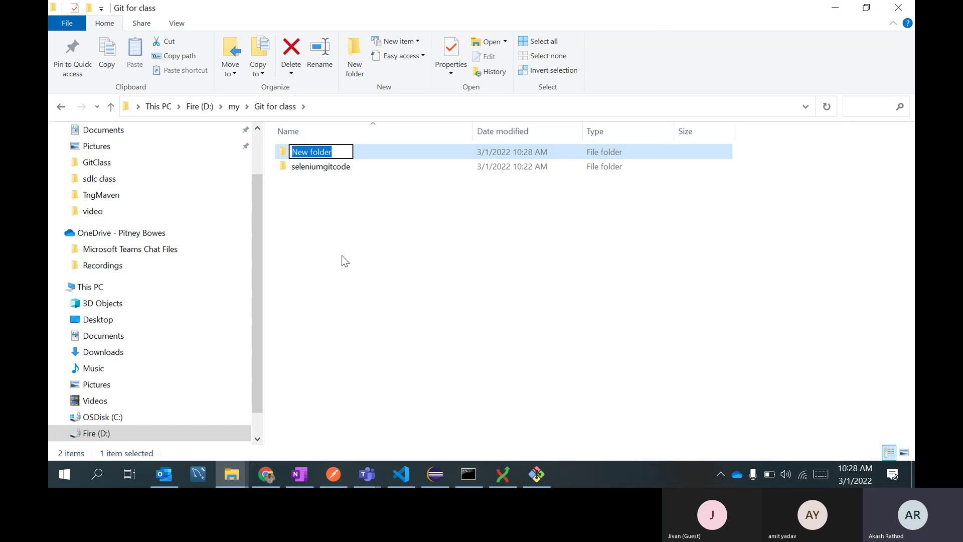
pyautogui.write('clon selenium')
pyautogui.press('Return')
pyautogui.press('Return')
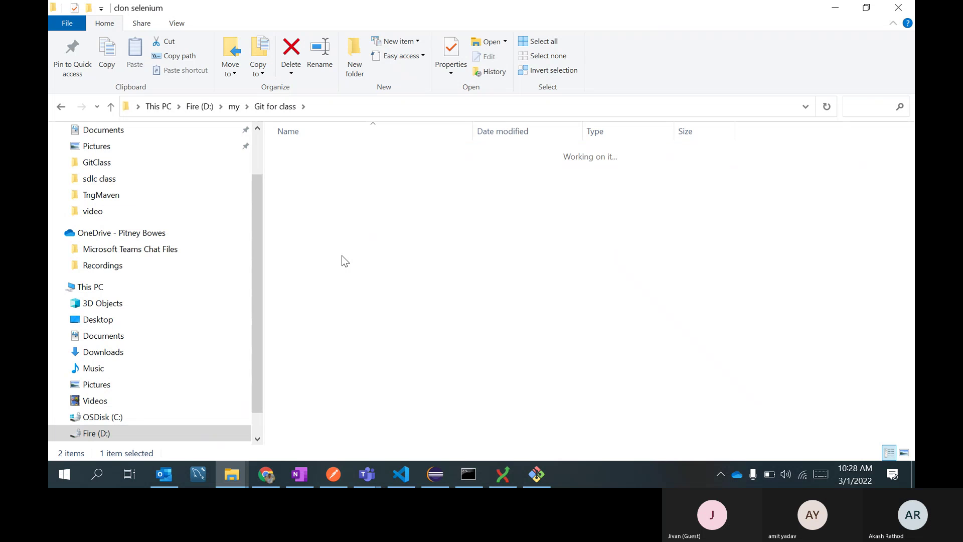
# Open Git Bash in clon selenium and run the clone with the pasted URL, mistyped as 'git clon'.
pyautogui.rightClick(394, 173)
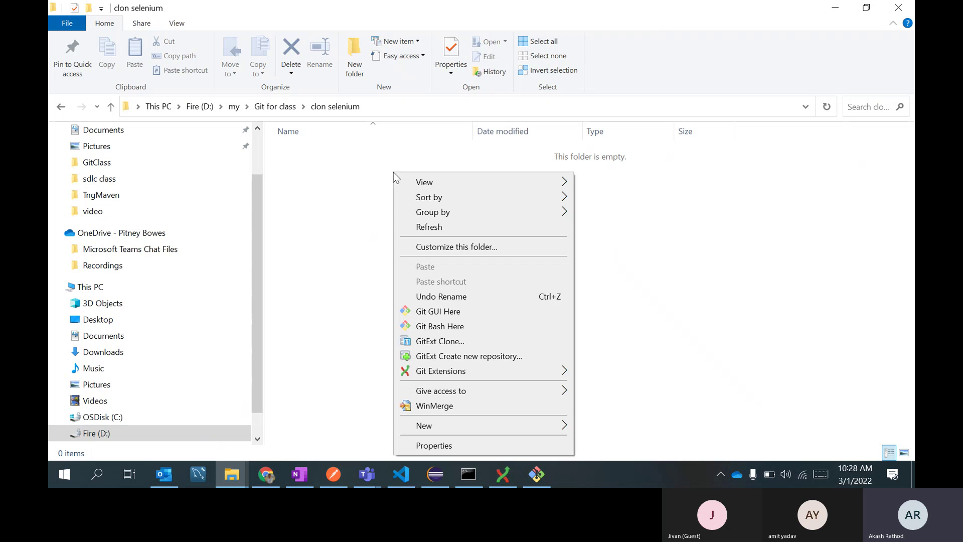
pyautogui.click(439, 327)
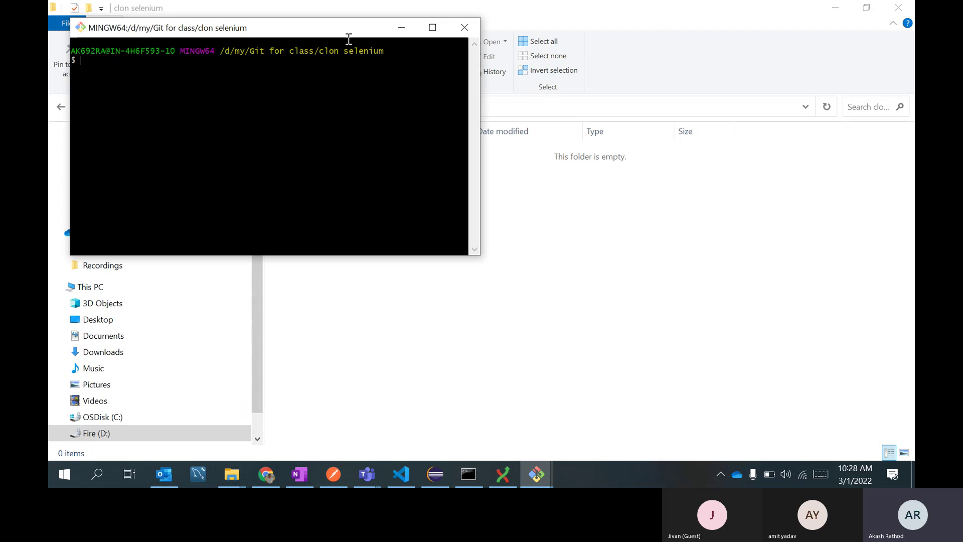
pyautogui.moveTo(342, 33); pyautogui.dragTo(755, 175)
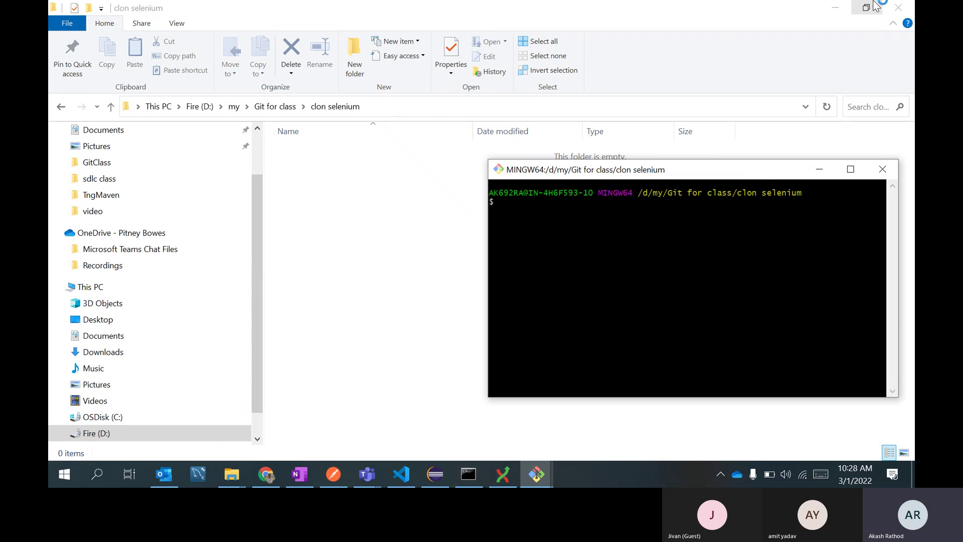
pyautogui.click(836, 8)
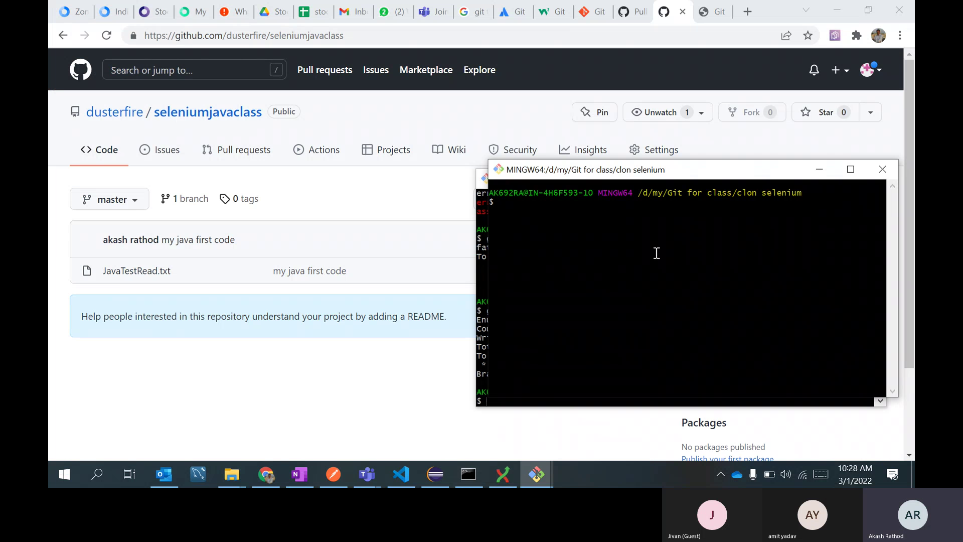
pyautogui.write('g')
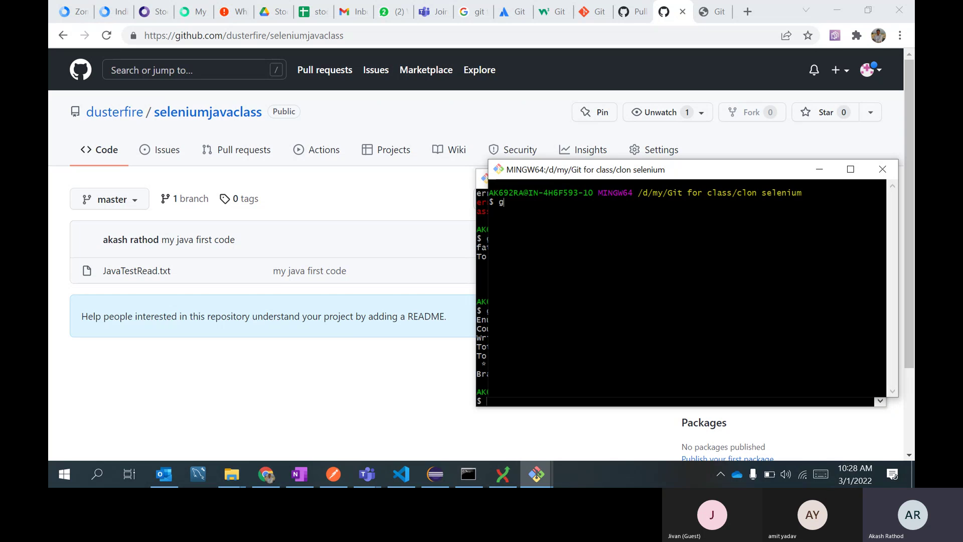
pyautogui.write('it clon')
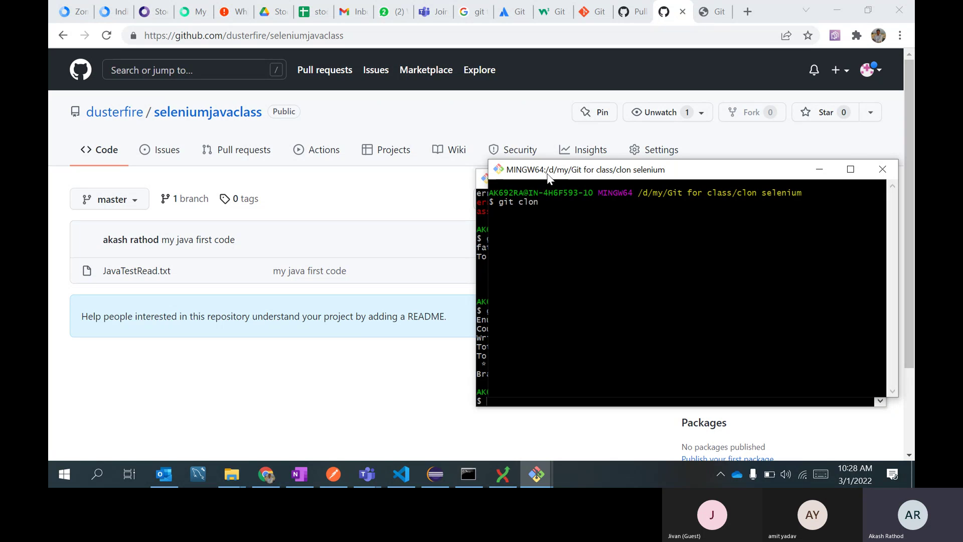
pyautogui.click(460, 163)
pyautogui.click(655, 199)
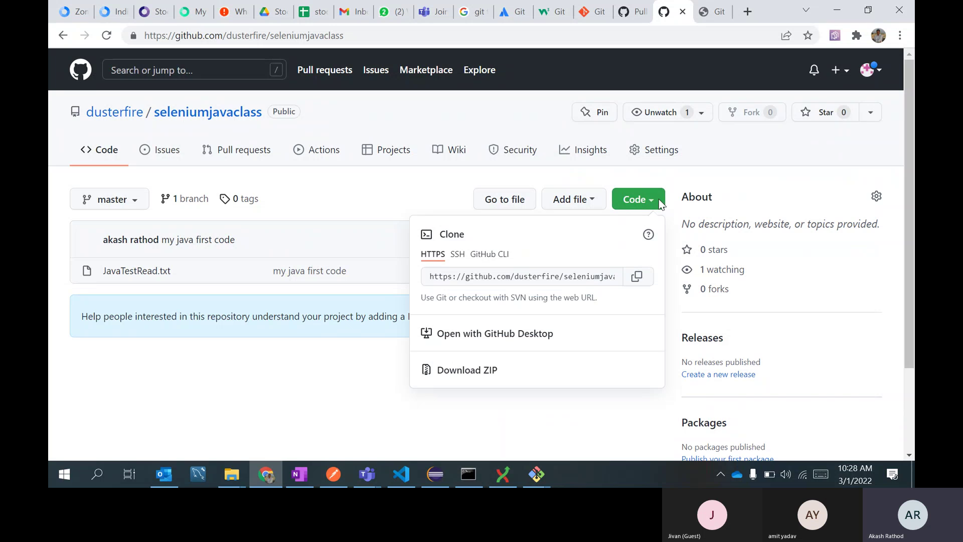
pyautogui.press('alt')
pyautogui.hotkey('alt', 'Tab')
pyautogui.rightClick(624, 234)
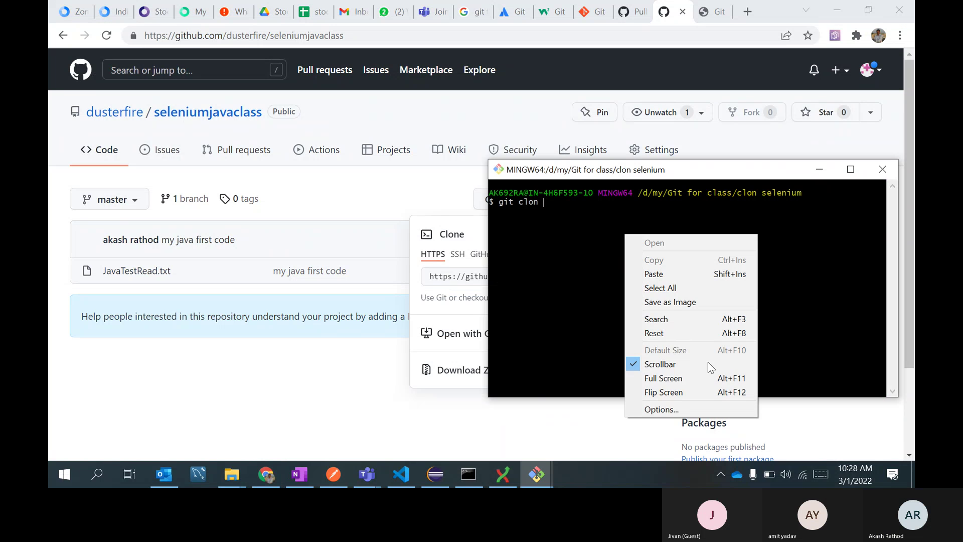
pyautogui.click(692, 273)
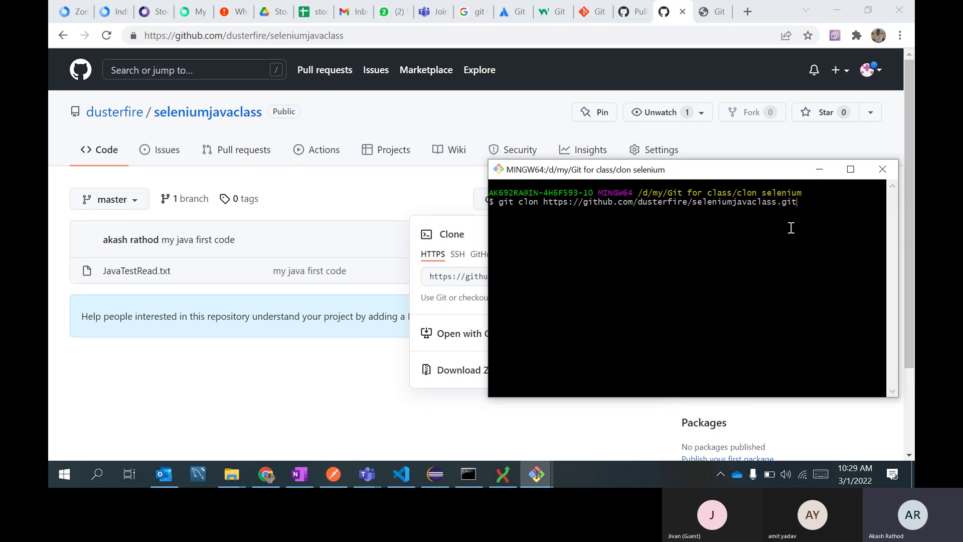
pyautogui.press('Return')
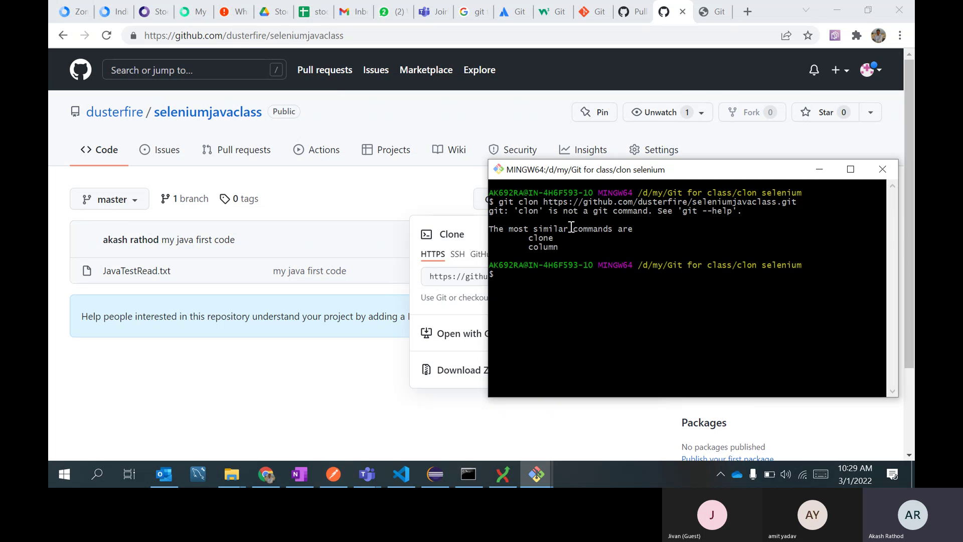
# Correct the command to 'git clone' and rerun it to clone seleniumjavaclass.
pyautogui.press('Up')
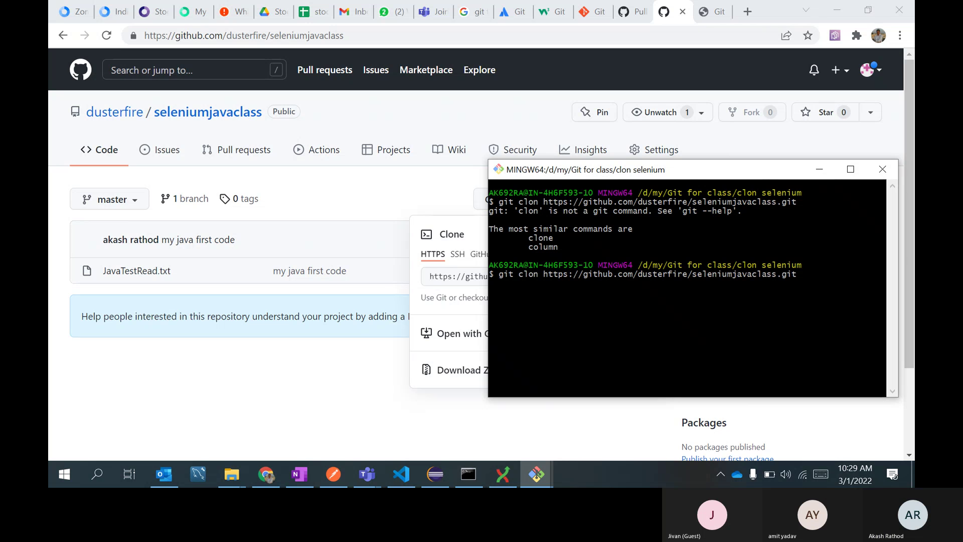
pyautogui.write('e')
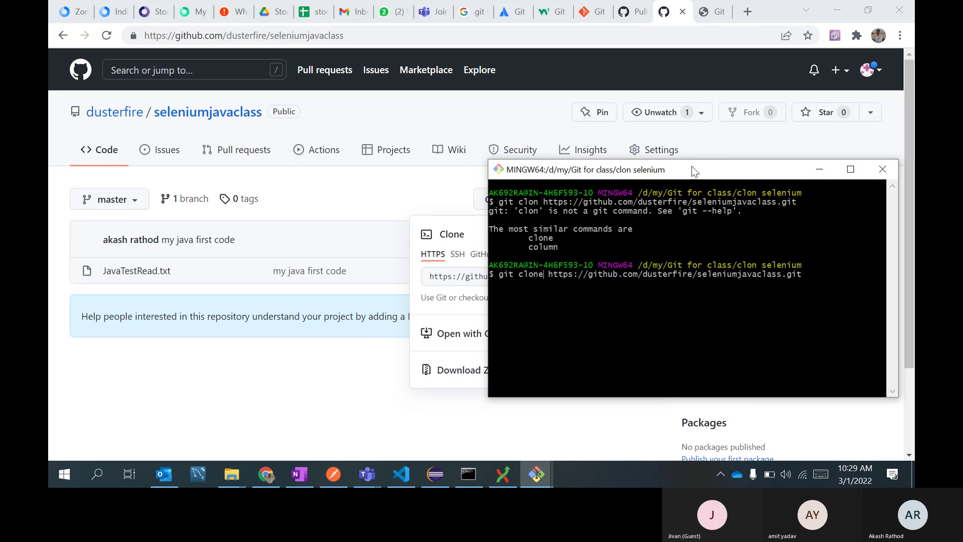
pyautogui.moveTo(692, 166); pyautogui.dragTo(639, 271)
pyautogui.click(635, 190)
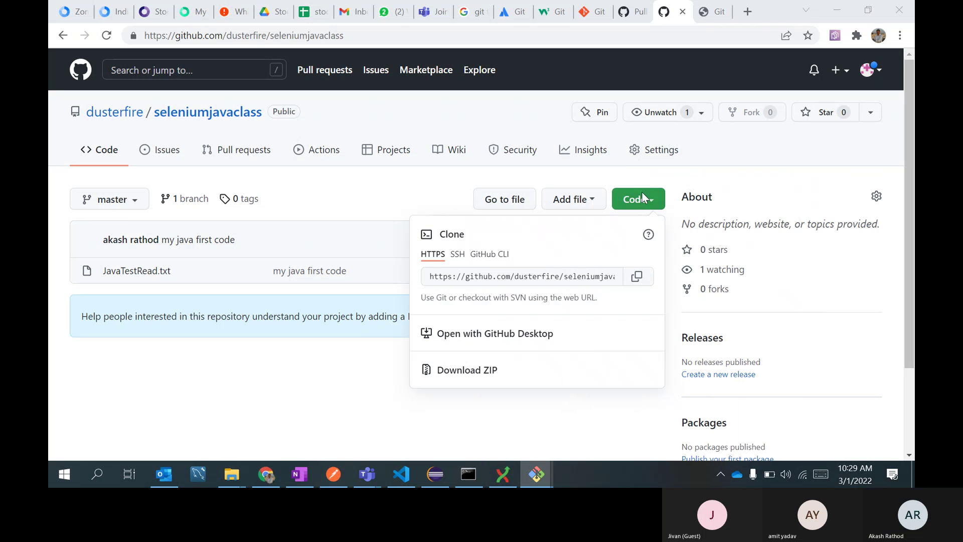
pyautogui.click(642, 195)
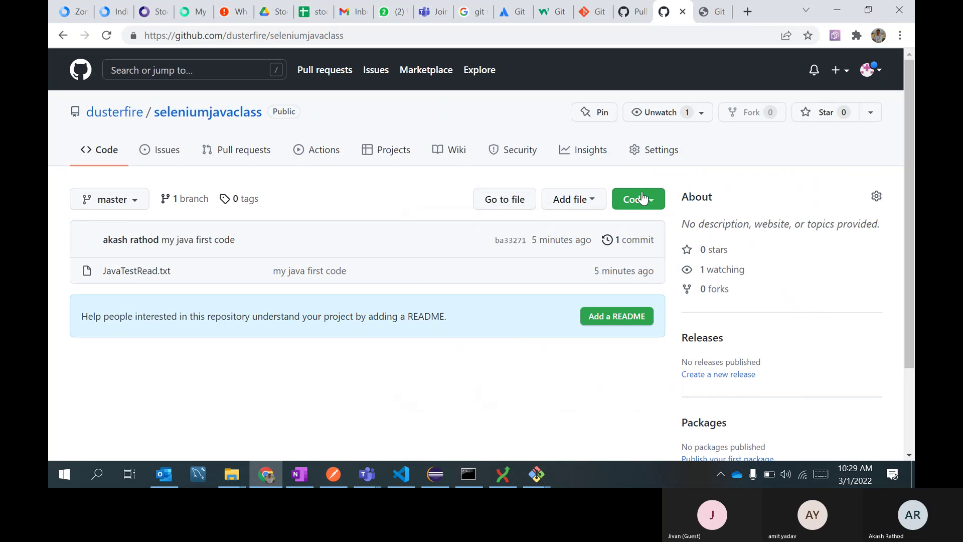
pyautogui.hotkey('alt', 'Tab')
pyautogui.press('Return')
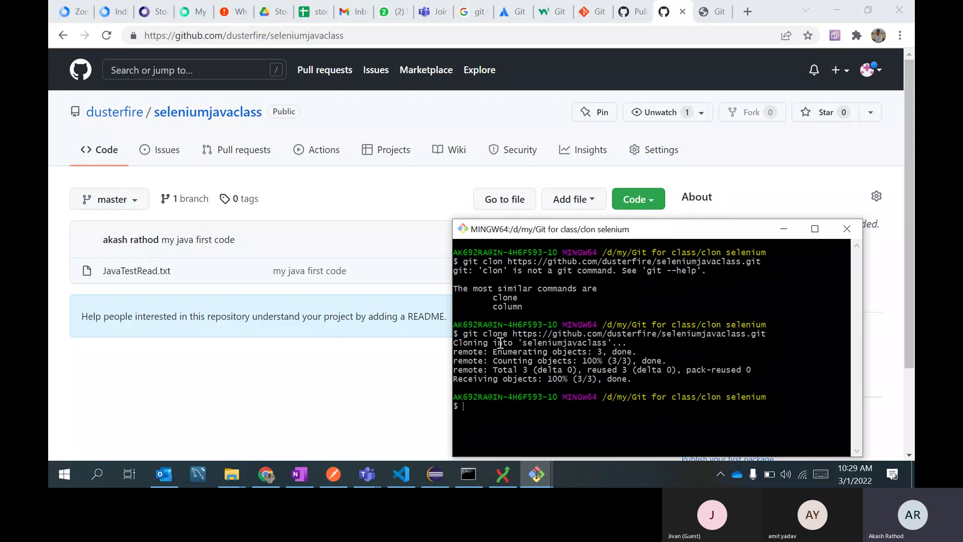
# Open the cloned seleniumjavaclass folder in clon selenium and view its JavaTestRead file.
pyautogui.moveTo(231, 474)
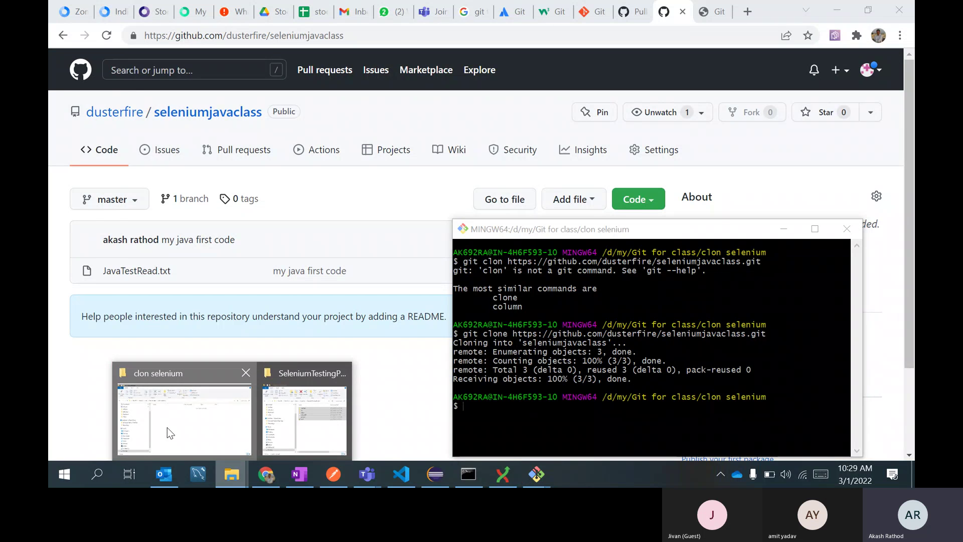
pyautogui.click(167, 427)
pyautogui.click(310, 154)
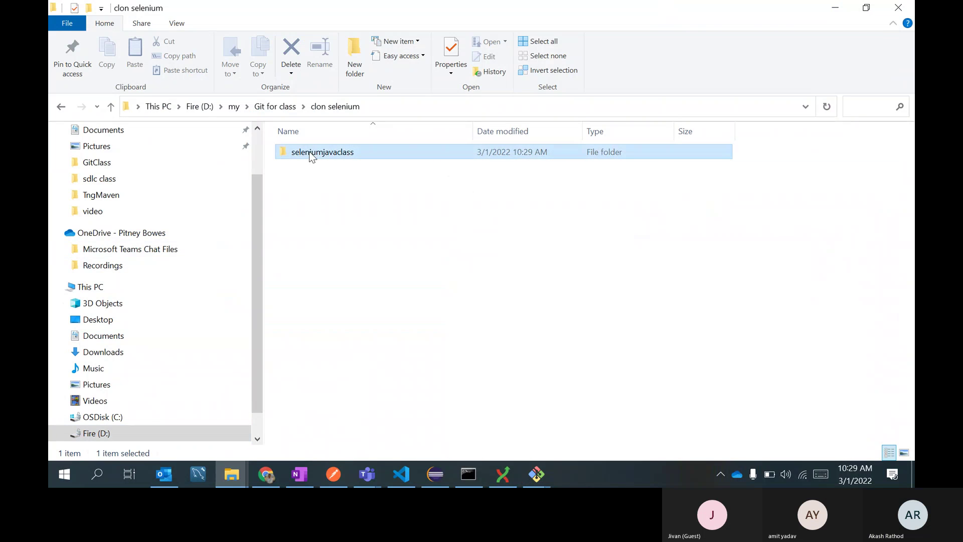
pyautogui.doubleClick(307, 153)
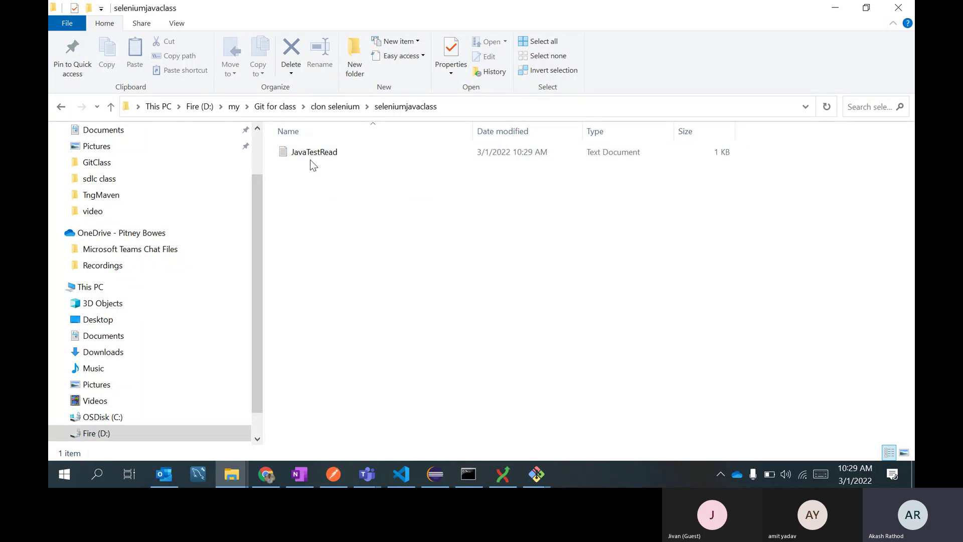
pyautogui.click(284, 109)
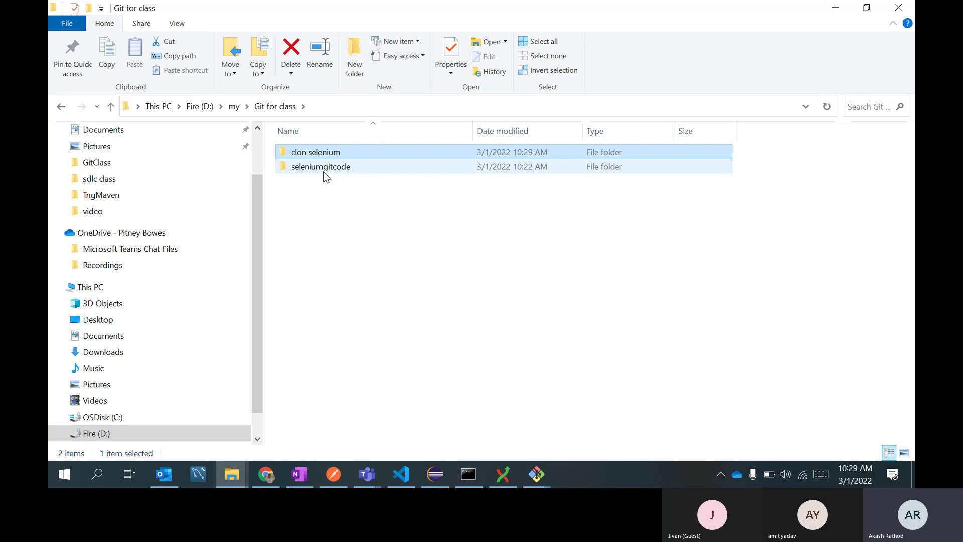
pyautogui.click(303, 168)
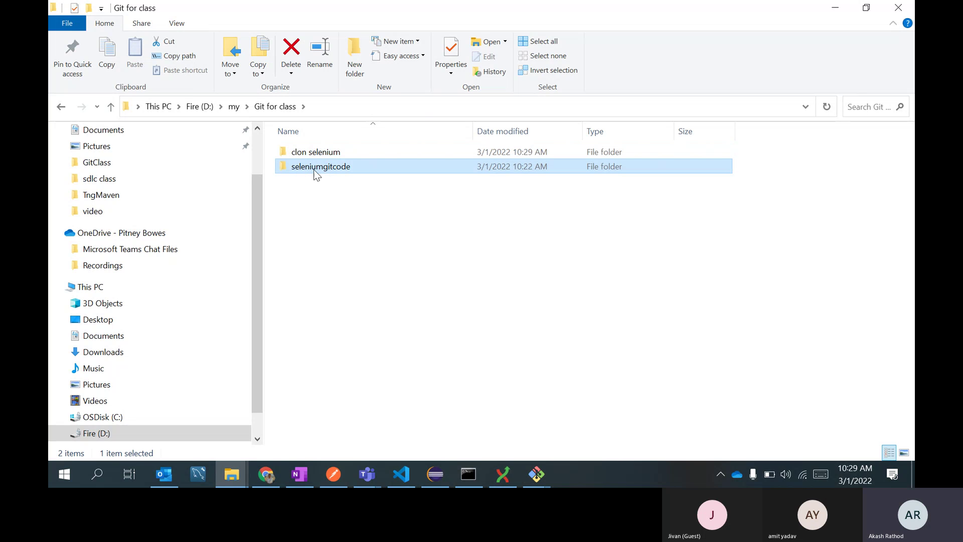
pyautogui.doubleClick(333, 151)
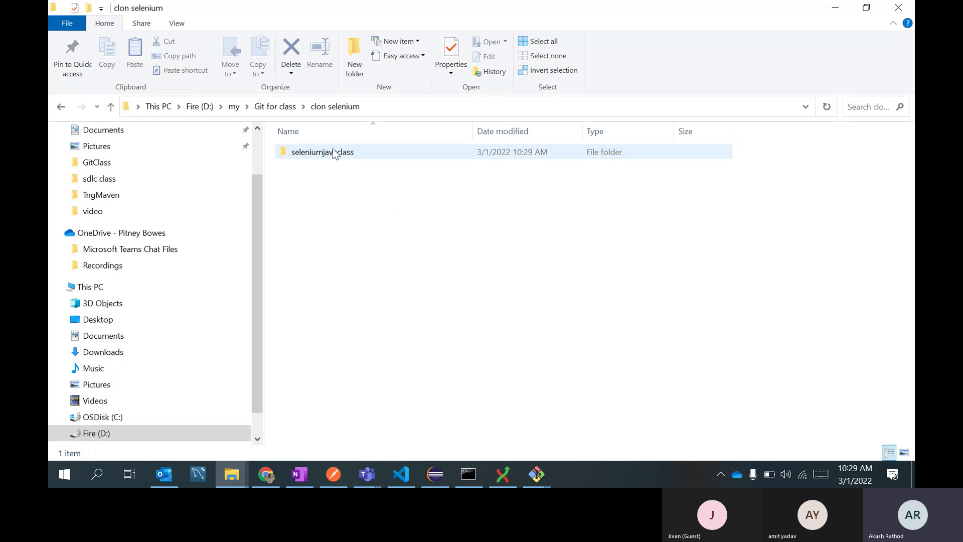
pyautogui.click(334, 152)
pyautogui.doubleClick(333, 151)
pyautogui.doubleClick(320, 155)
# Compare with the original JavaTestRead in seleniumgitcode, then return to the cloned seleniumjavaclass folder.
pyautogui.click(333, 107)
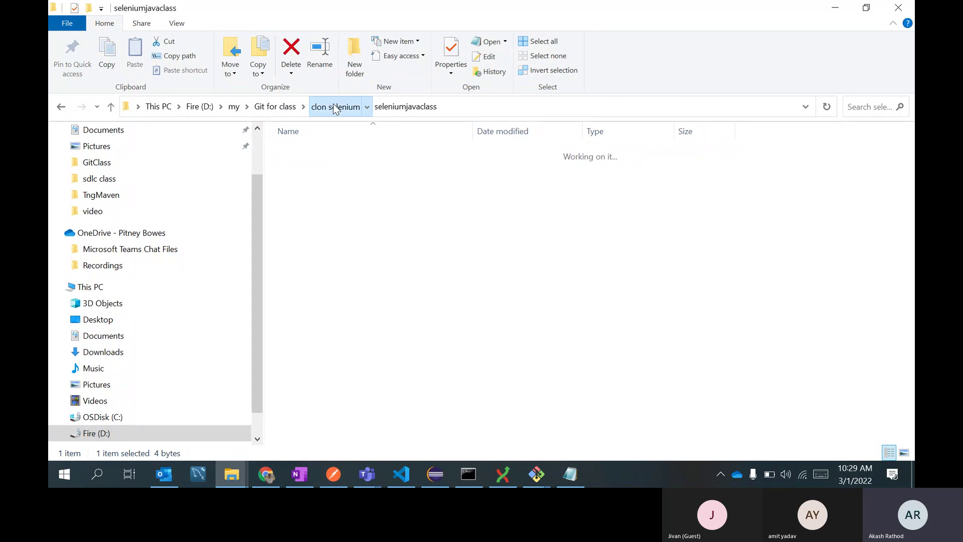
pyautogui.click(293, 105)
pyautogui.doubleClick(314, 166)
pyautogui.doubleClick(314, 153)
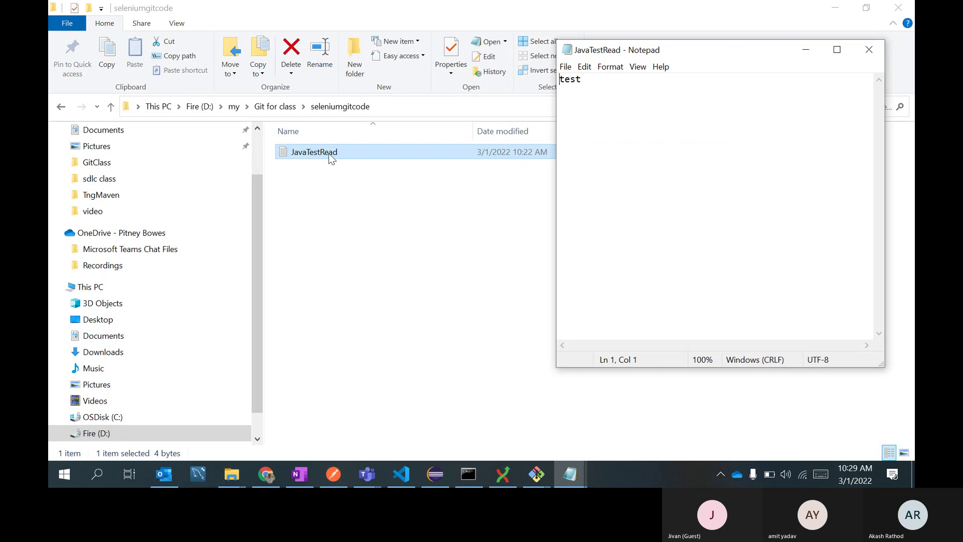
pyautogui.click(863, 50)
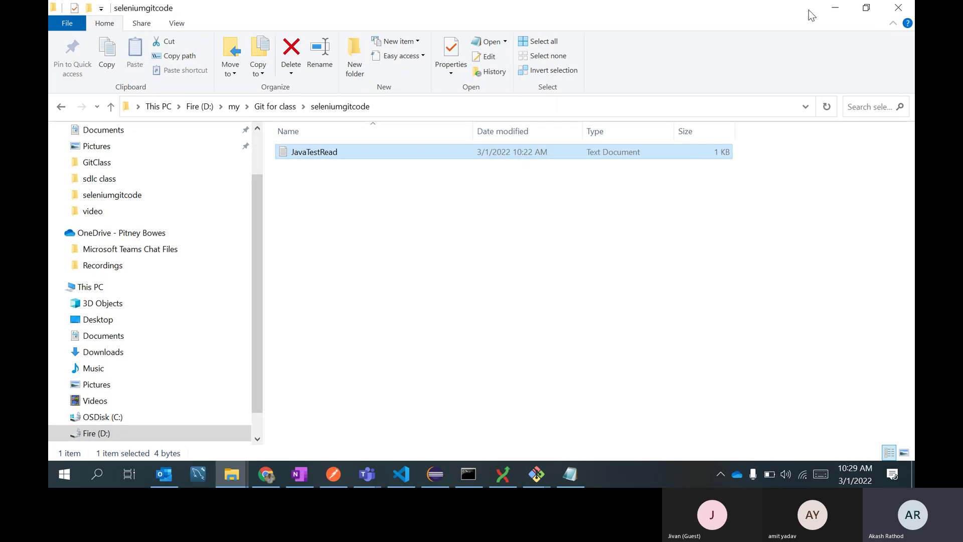
pyautogui.click(294, 110)
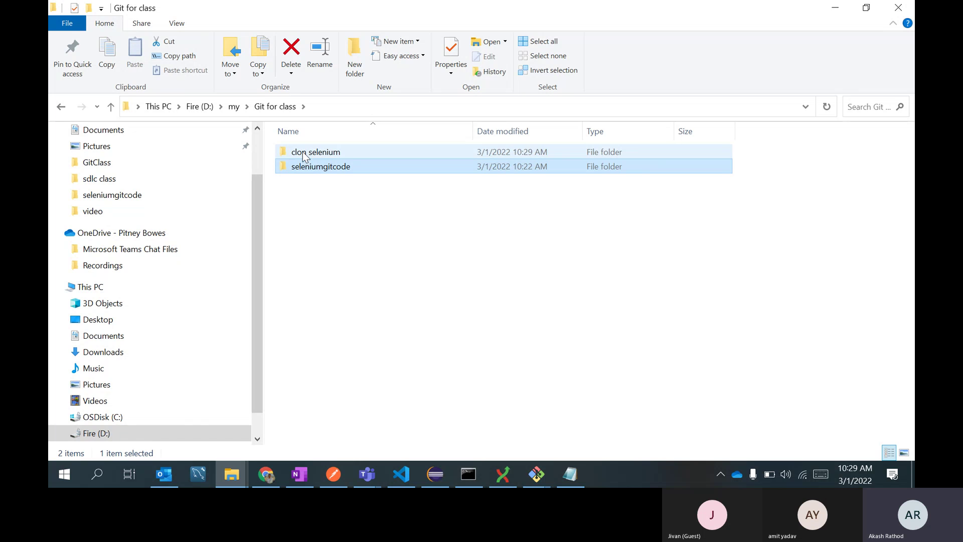
pyautogui.click(339, 150)
pyautogui.doubleClick(324, 154)
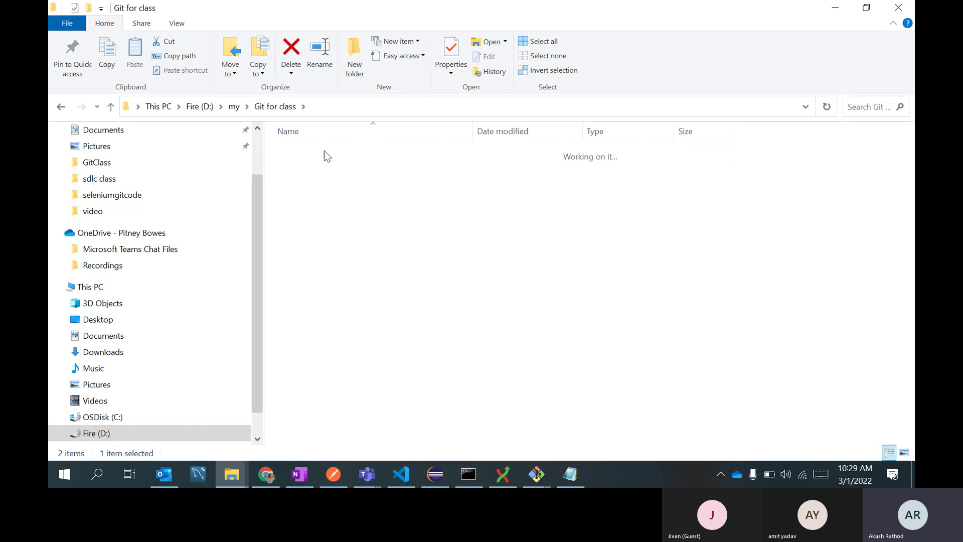
pyautogui.doubleClick(324, 153)
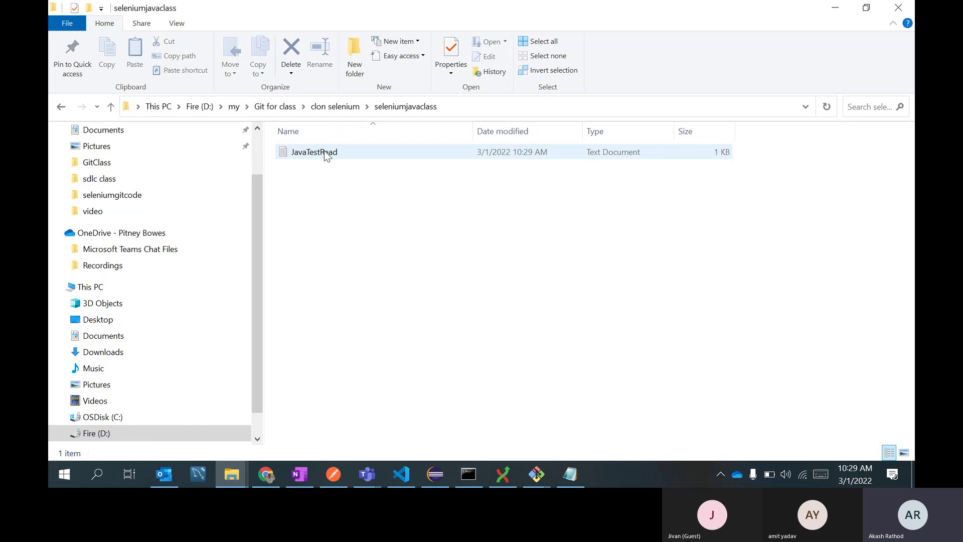
# Add an empty test2 text document beside JavaTestRead, then return to the clone terminal.
pyautogui.rightClick(355, 197)
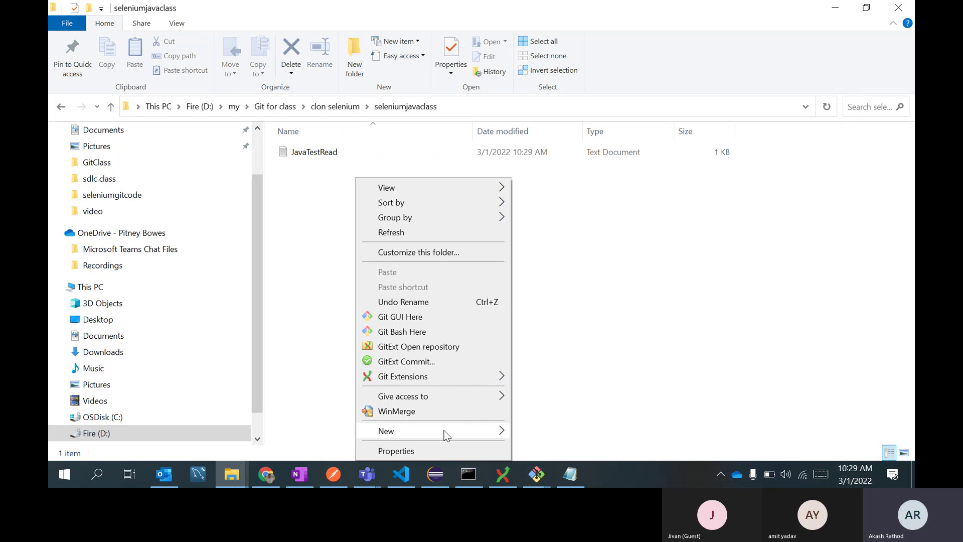
pyautogui.moveTo(445, 431)
pyautogui.click(586, 402)
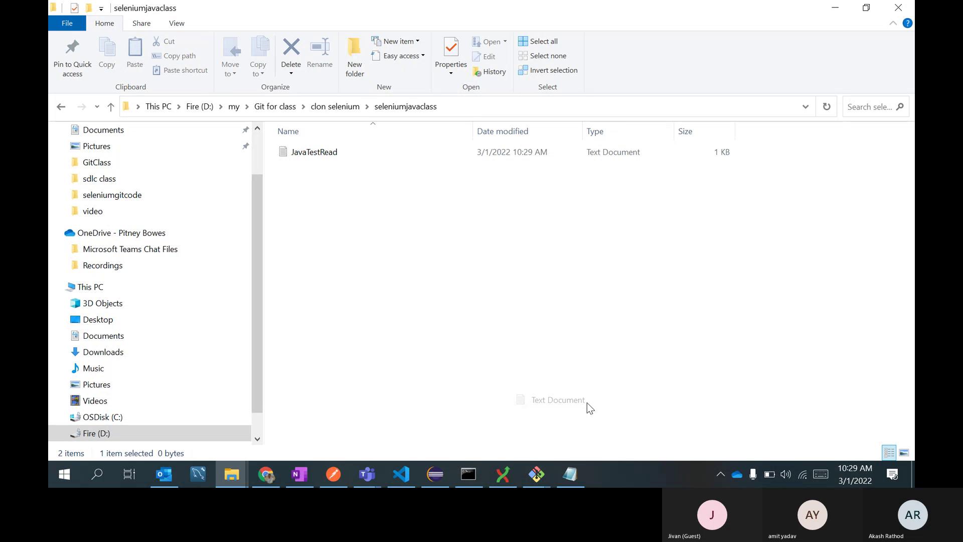
pyautogui.write('test2')
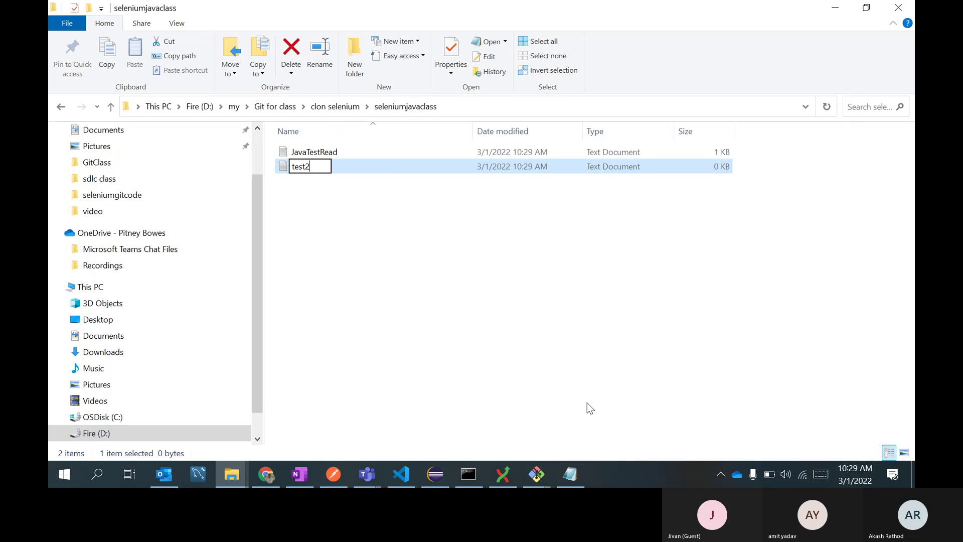
pyautogui.click(572, 406)
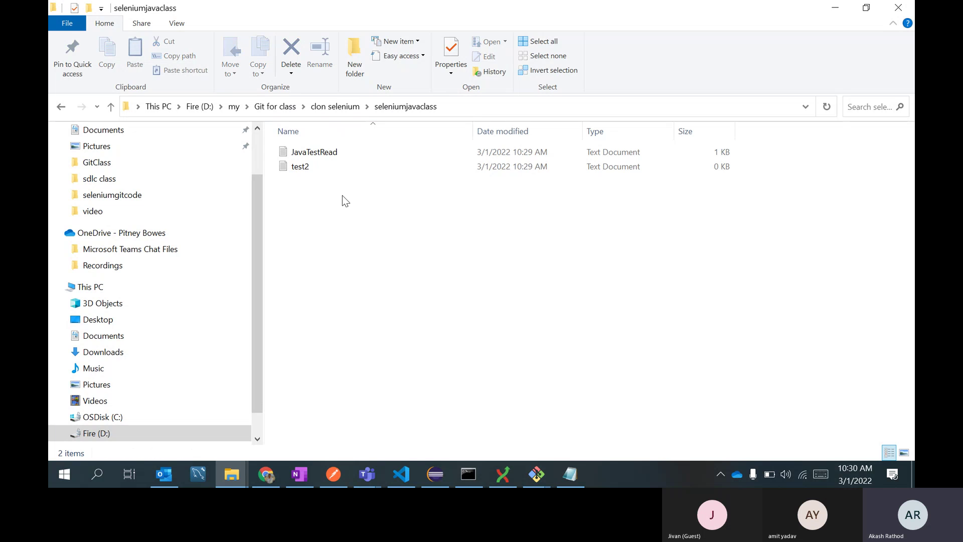
pyautogui.click(536, 474)
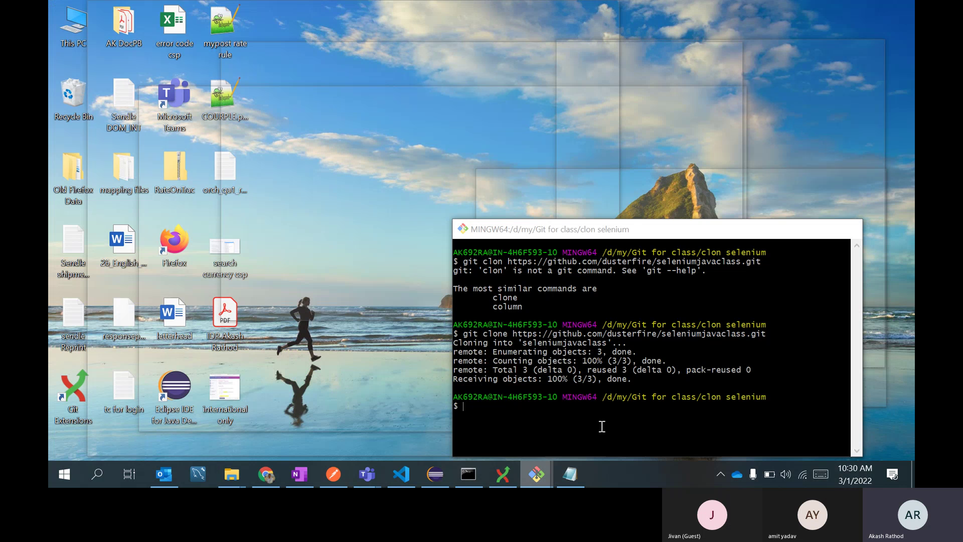
pyautogui.click(600, 425)
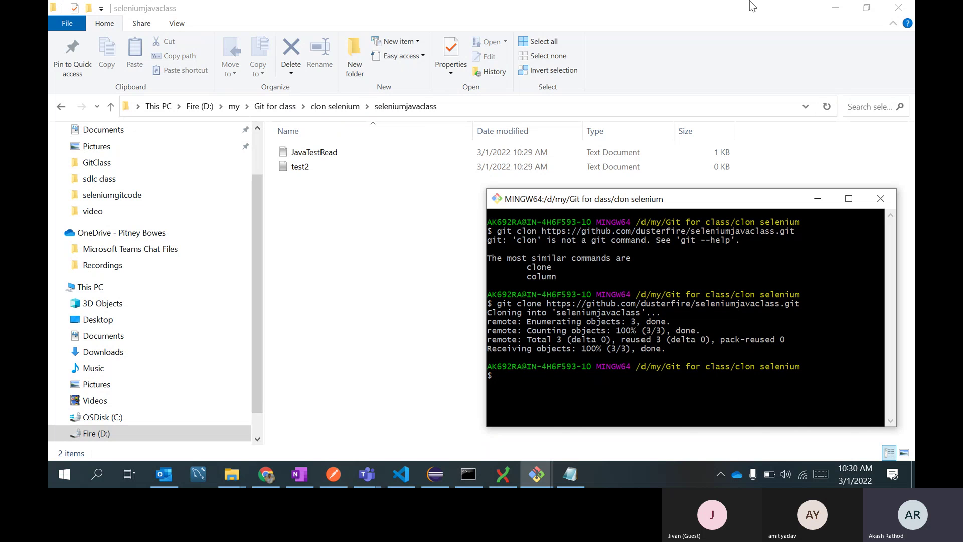
# Run git status in clon selenium, which reports it is not a git repository.
pyautogui.click(836, 3)
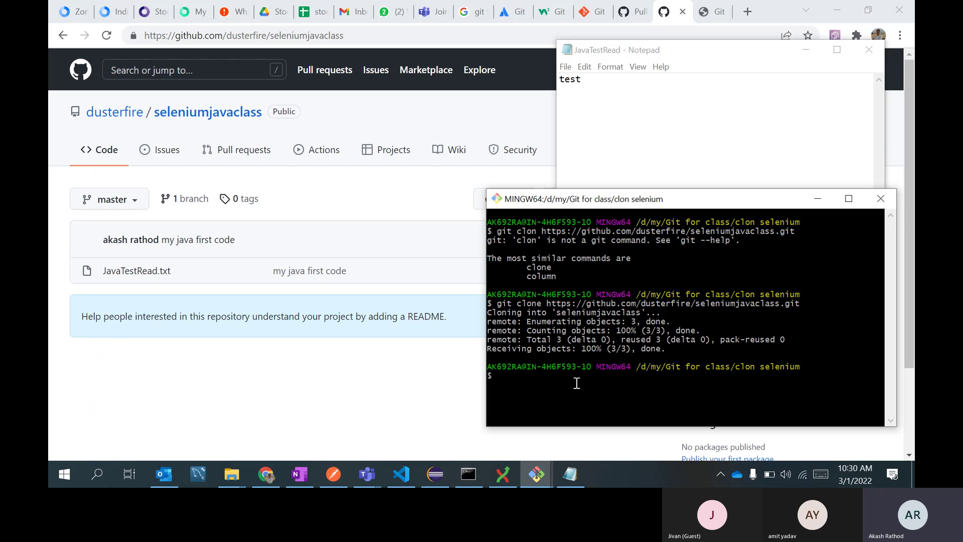
pyautogui.write('git')
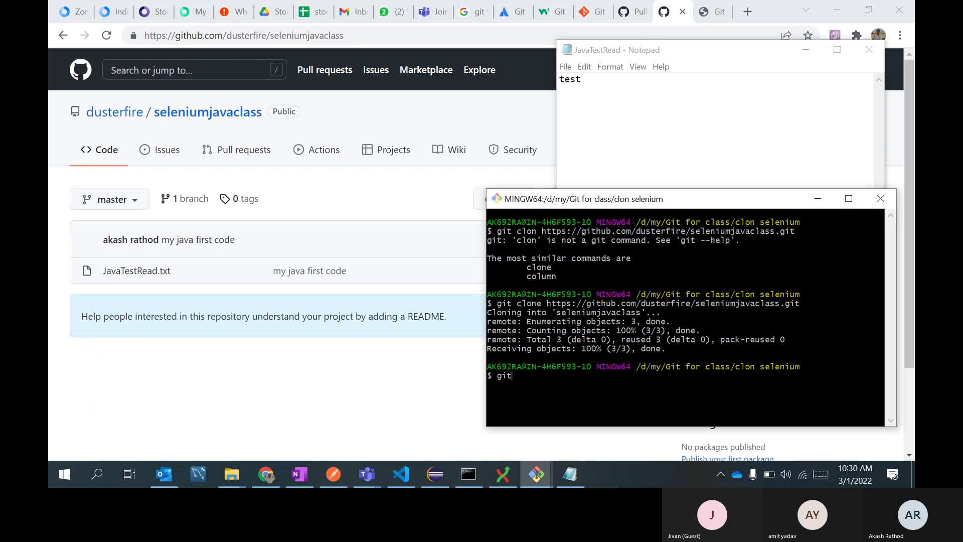
pyautogui.write(' status')
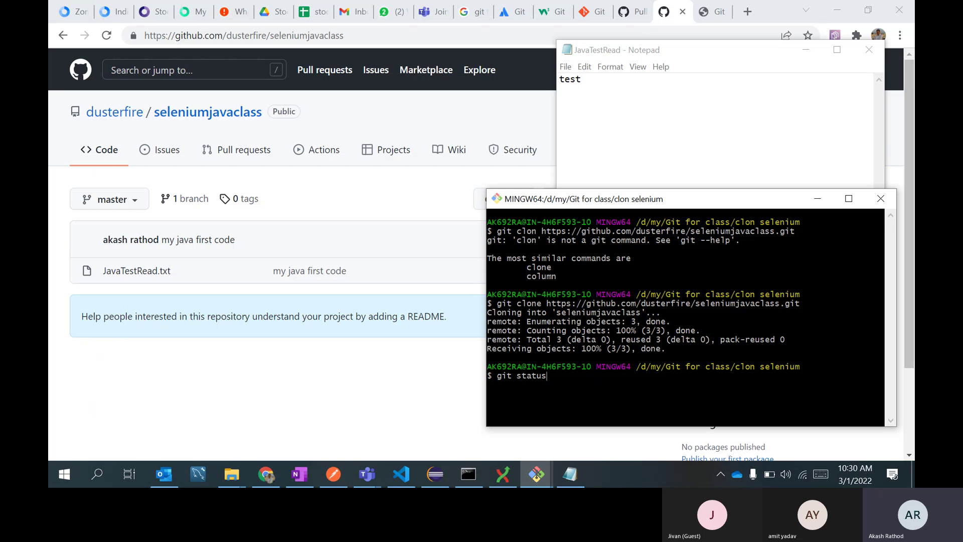
pyautogui.press('Return')
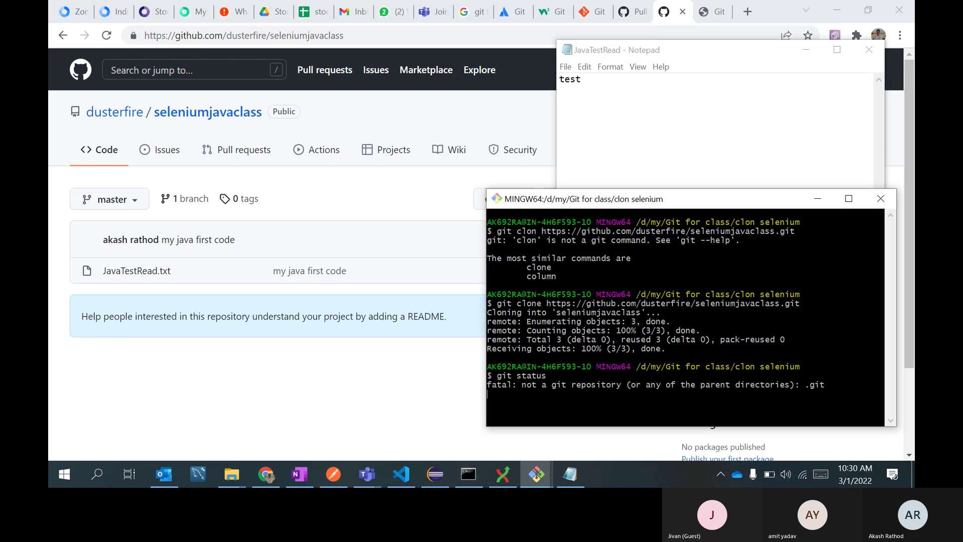
# Change into the cloned repository with 'cd seleniumjavaclass/' so the prompt shows master.
pyautogui.press('Up')
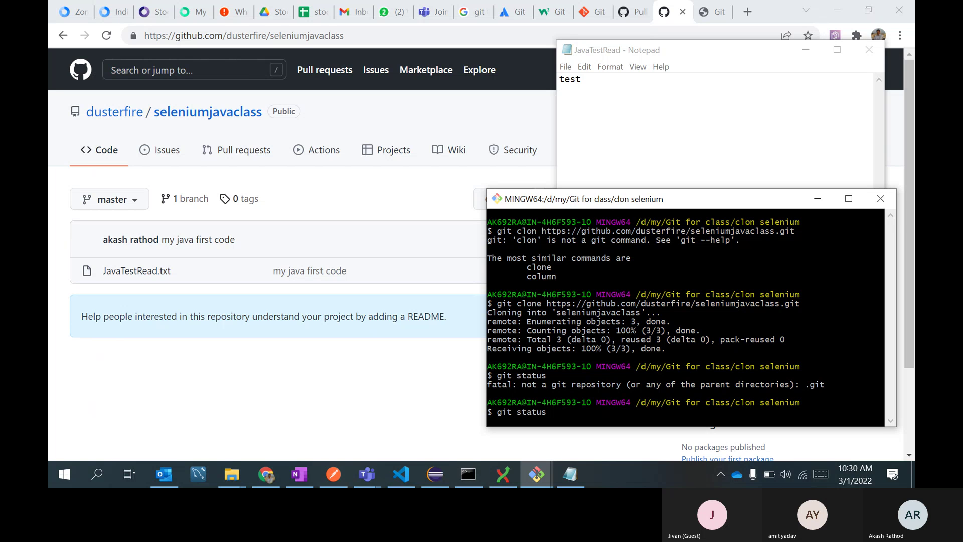
pyautogui.press('BackSpace')
pyautogui.press('BackSpace')
pyautogui.press('BackSpace')
pyautogui.press('BackSpace')
pyautogui.press('BackSpace')
pyautogui.press('BackSpace')
pyautogui.press('BackSpace')
pyautogui.press('BackSpace')
pyautogui.press('BackSpace')
pyautogui.press('BackSpace')
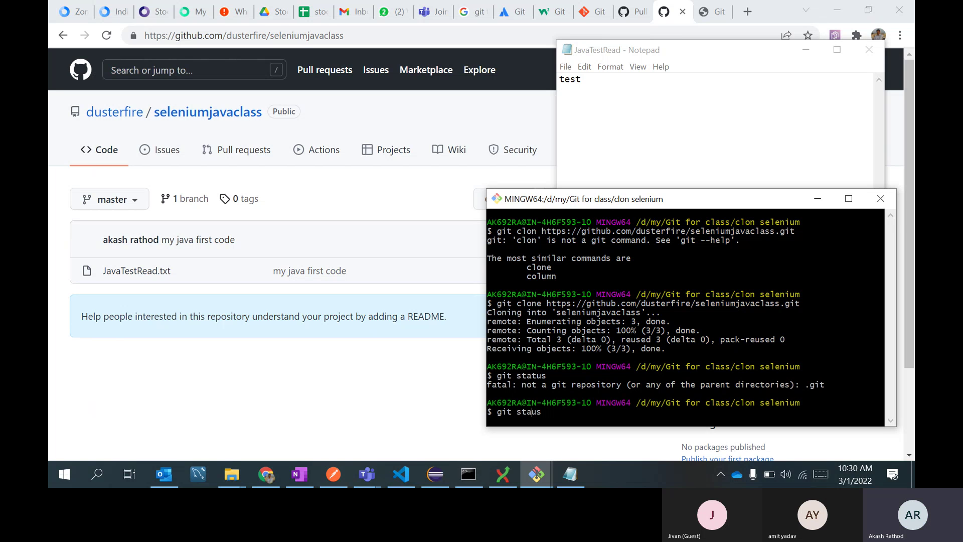
pyautogui.write('ls')
pyautogui.press('BackSpace')
pyautogui.press('BackSpace')
pyautogui.write('cd seleniumjavaclass/')
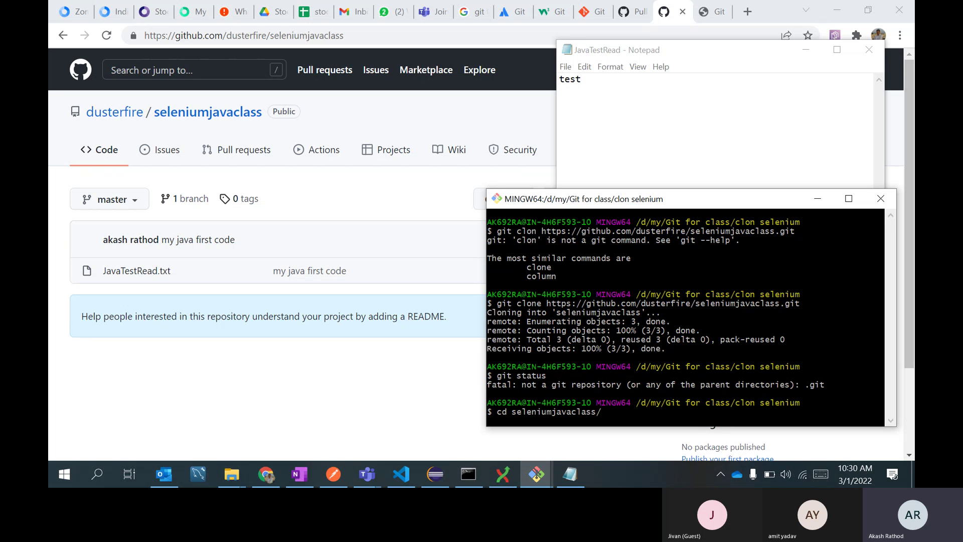
pyautogui.press('Return')
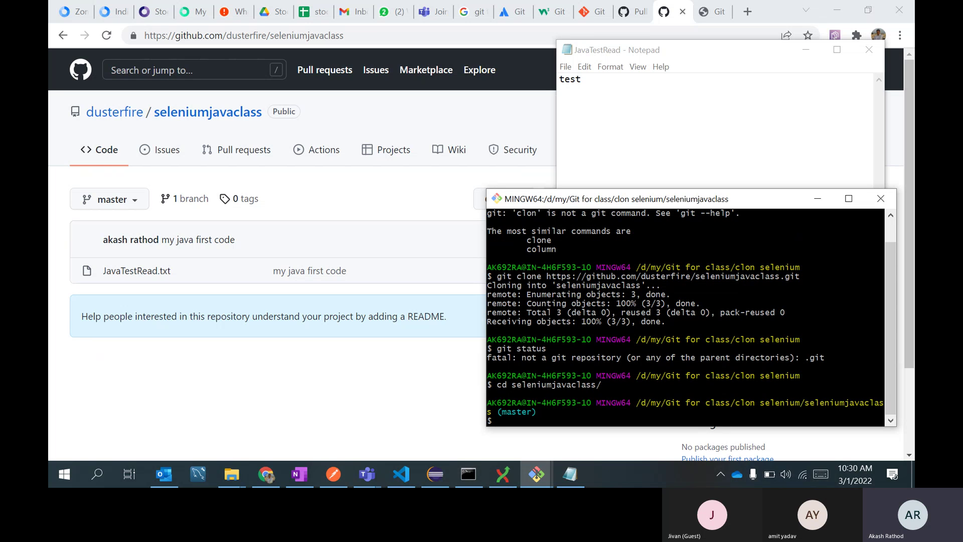
pyautogui.hotkey('alt', 'Tab')
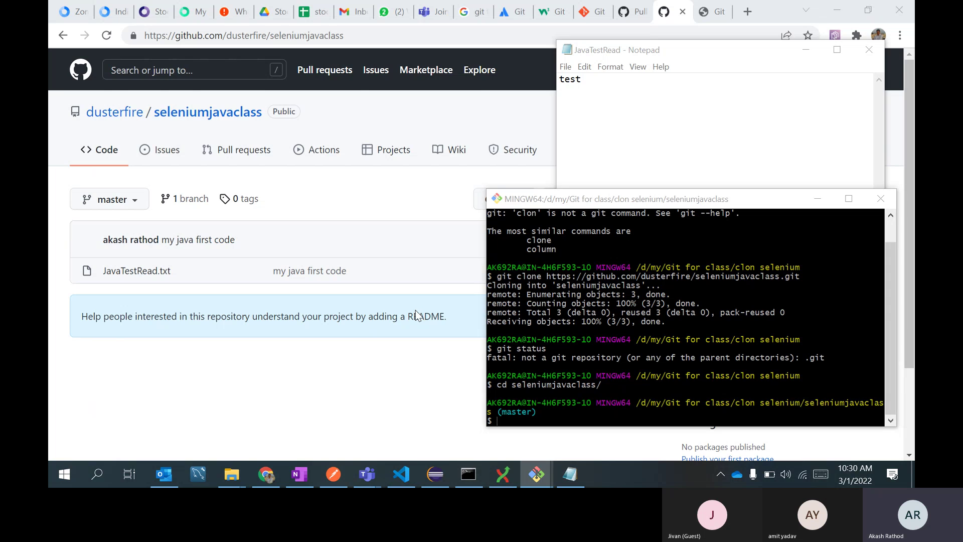
# Go up to Git for class, then open clon selenium and the cloned seleniumjavaclass folder.
pyautogui.click(333, 106)
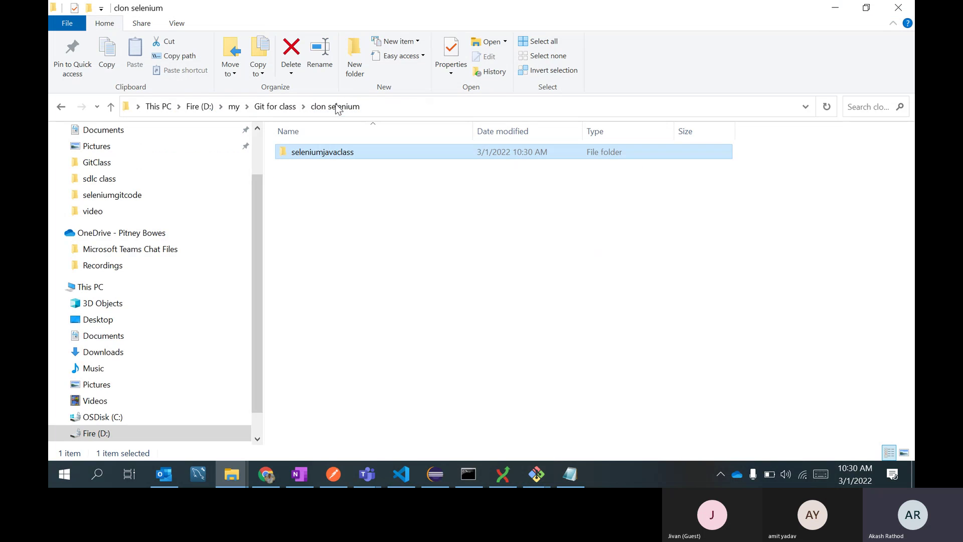
pyautogui.click(275, 107)
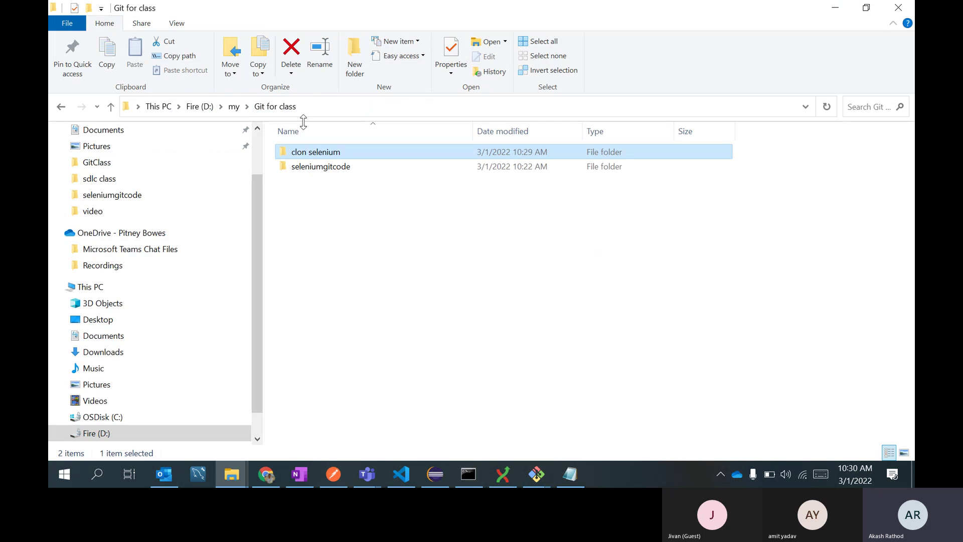
pyautogui.doubleClick(326, 157)
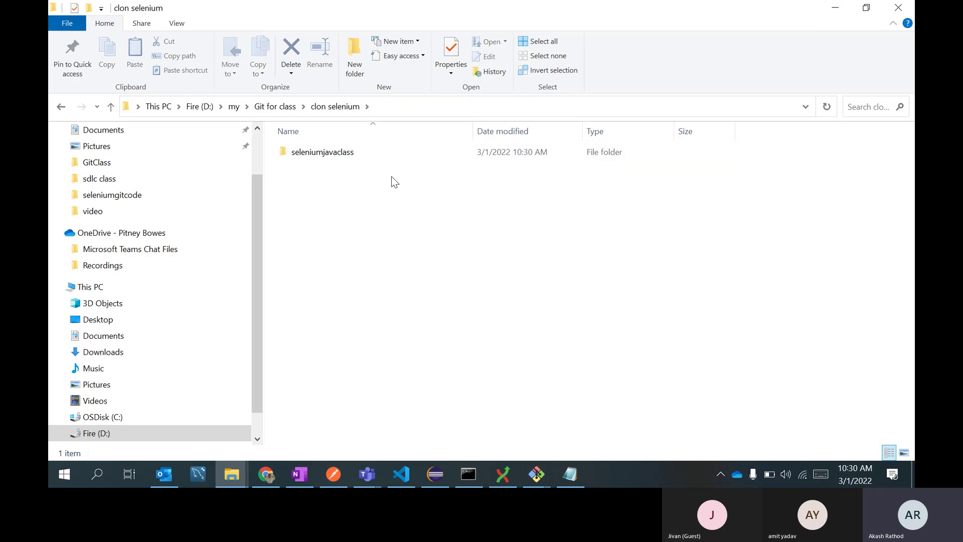
pyautogui.click(338, 151)
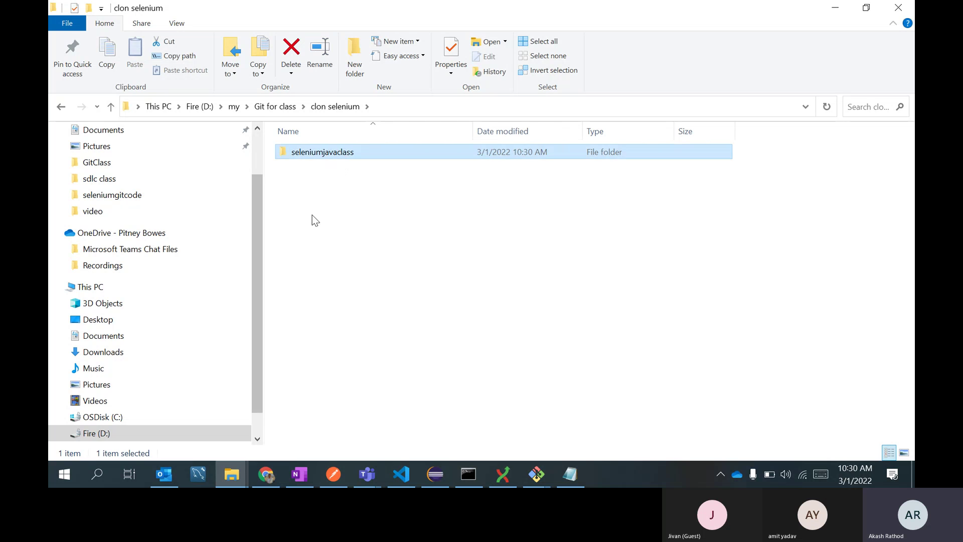
pyautogui.doubleClick(333, 150)
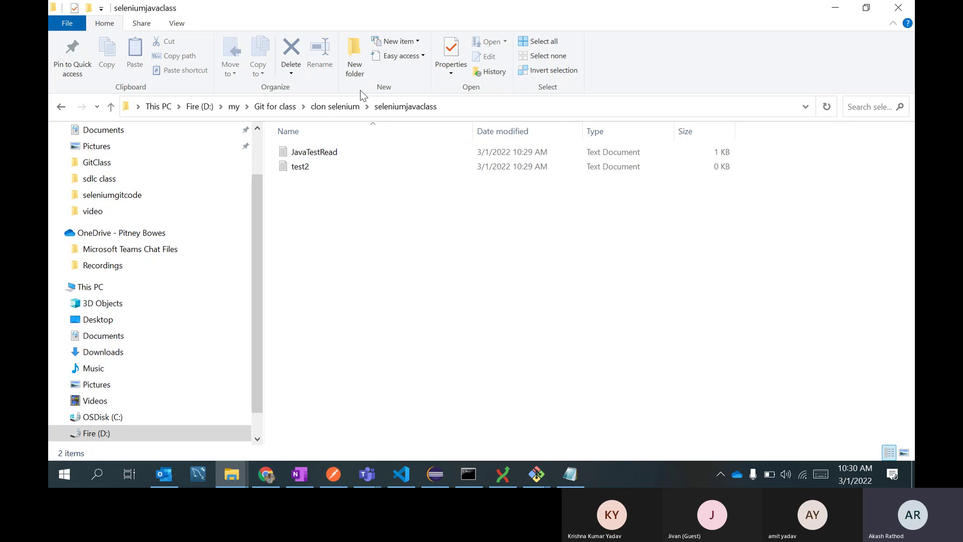
# Run git status in the seleniumjavaclass repo and point out the untracked test2.txt.
pyautogui.hotkey('alt', 'Tab')
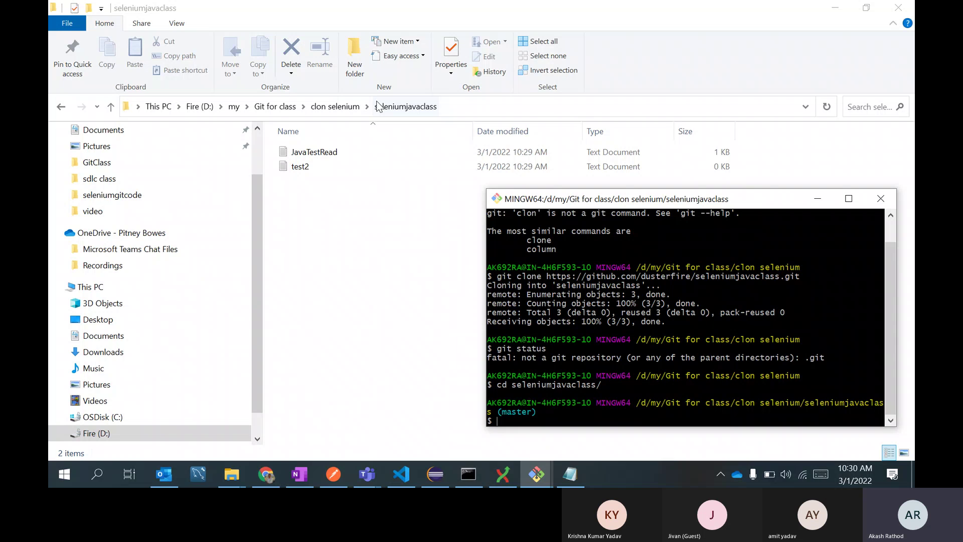
pyautogui.doubleClick(516, 412)
pyautogui.click(522, 421)
pyautogui.write('git status')
pyautogui.press('Return')
pyautogui.moveTo(581, 371); pyautogui.dragTo(533, 362)
pyautogui.click(554, 371)
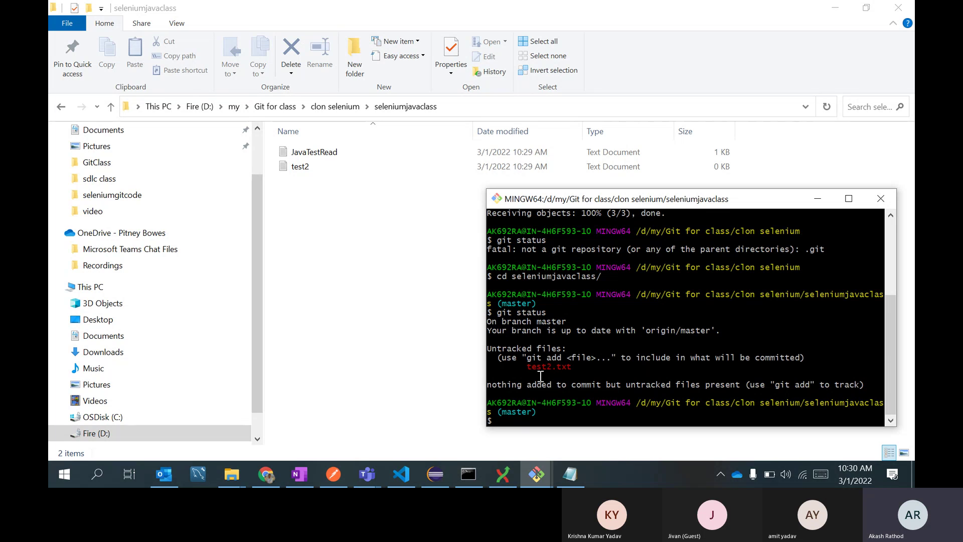
pyautogui.moveTo(572, 372); pyautogui.dragTo(526, 366)
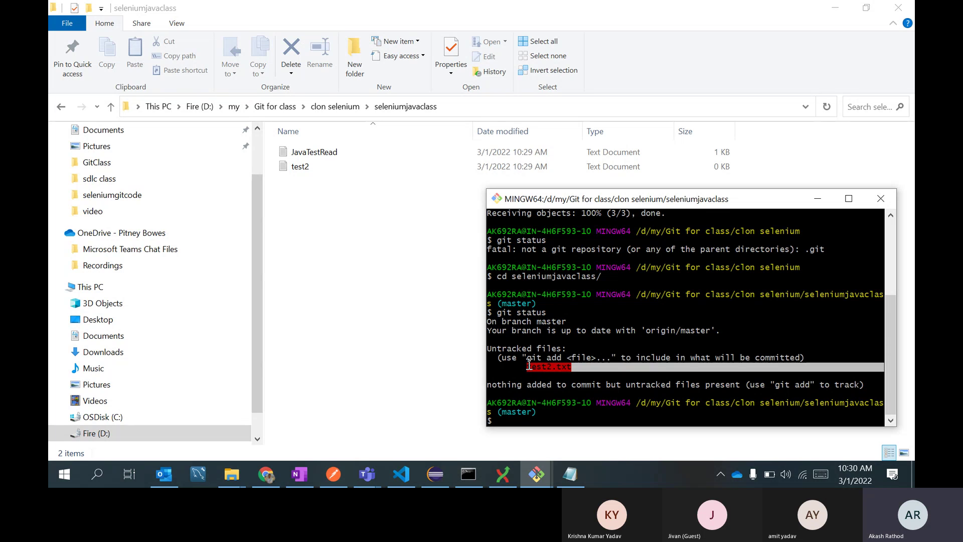
pyautogui.click(570, 420)
# Stage test2.txt with git add, removing the mistaken ext2.txt argument after it fails.
pyautogui.write('git ad')
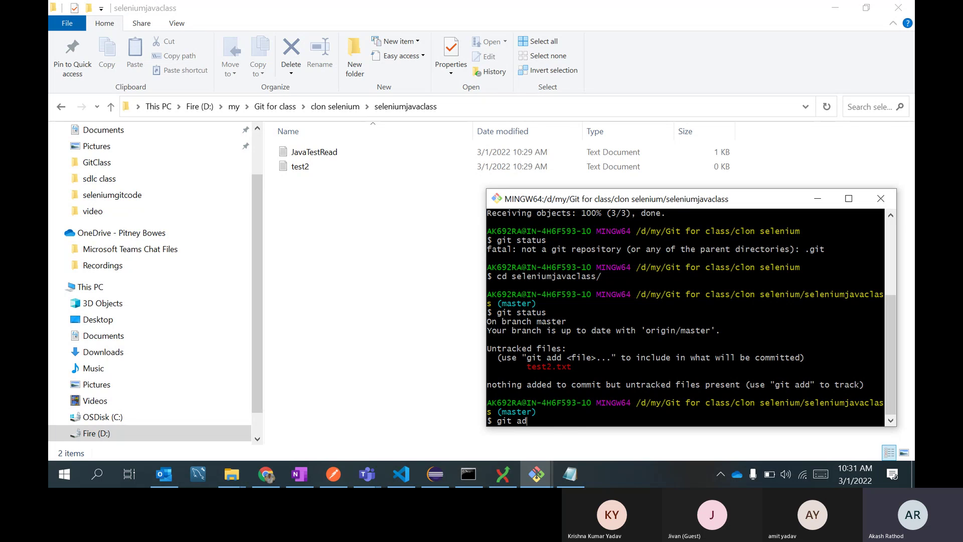
pyautogui.write('d t')
pyautogui.press('Tab')
pyautogui.write('ext2.txt')
pyautogui.press('Return')
pyautogui.press('Up')
pyautogui.press('Left')
pyautogui.press('Left')
pyautogui.press('Left')
pyautogui.press('Left')
pyautogui.press('Left')
pyautogui.press('Left')
pyautogui.press('Left')
pyautogui.press('Left')
pyautogui.press('Left')
pyautogui.press('Left')
pyautogui.press('Left')
pyautogui.press('Left')
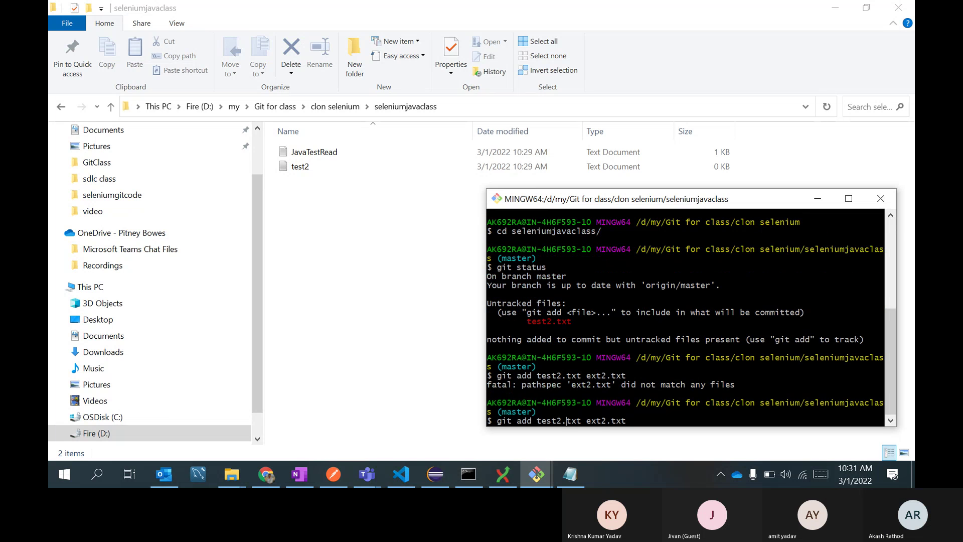
pyautogui.press('Right')
pyautogui.press('Right')
pyautogui.press('Right')
pyautogui.press('Delete')
pyautogui.press('Delete')
pyautogui.press('Delete')
pyautogui.press('Delete')
pyautogui.press('Delete')
pyautogui.press('Delete')
pyautogui.press('Delete')
pyautogui.press('Delete')
pyautogui.press('Return')
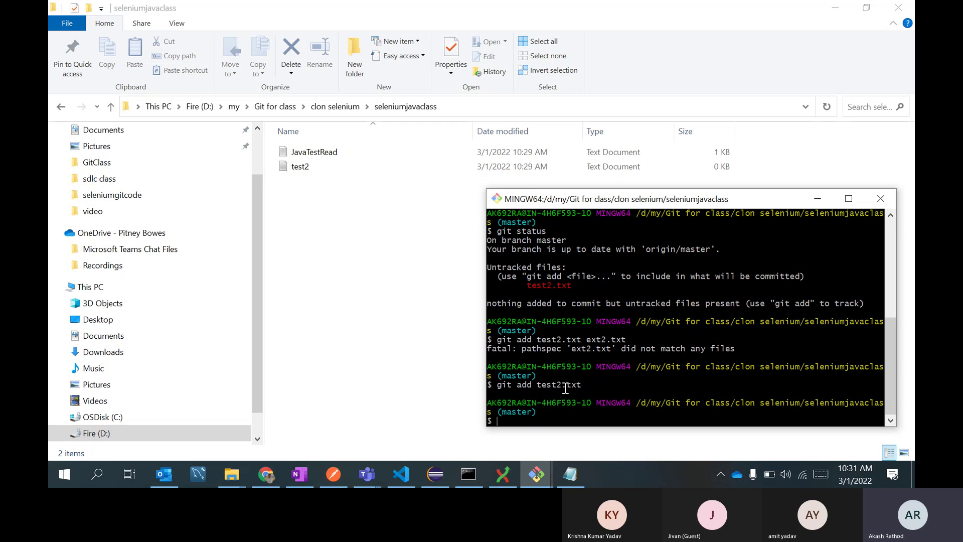
# Begin a git commit -m command with a commit message for test2.txt.
pyautogui.moveTo(590, 385); pyautogui.dragTo(498, 384)
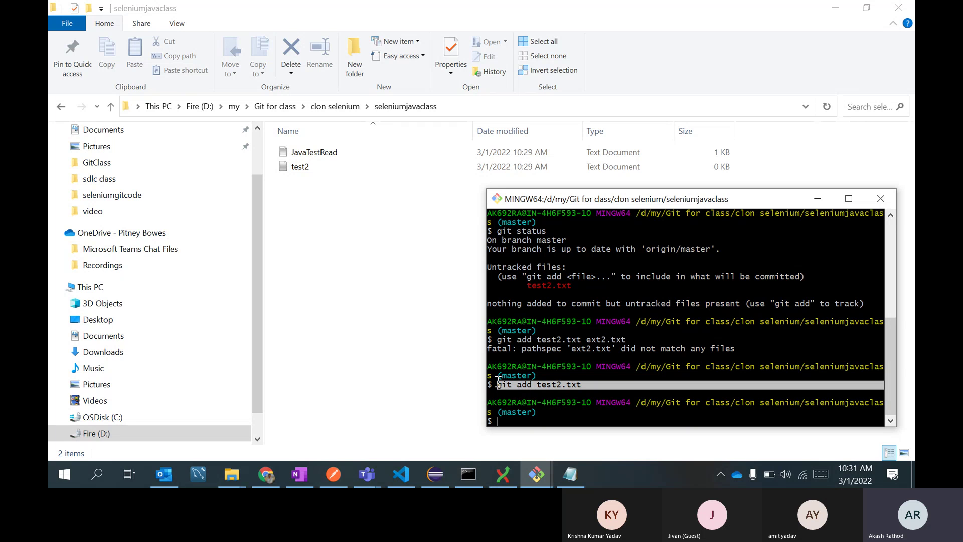
pyautogui.click(529, 421)
pyautogui.write('git')
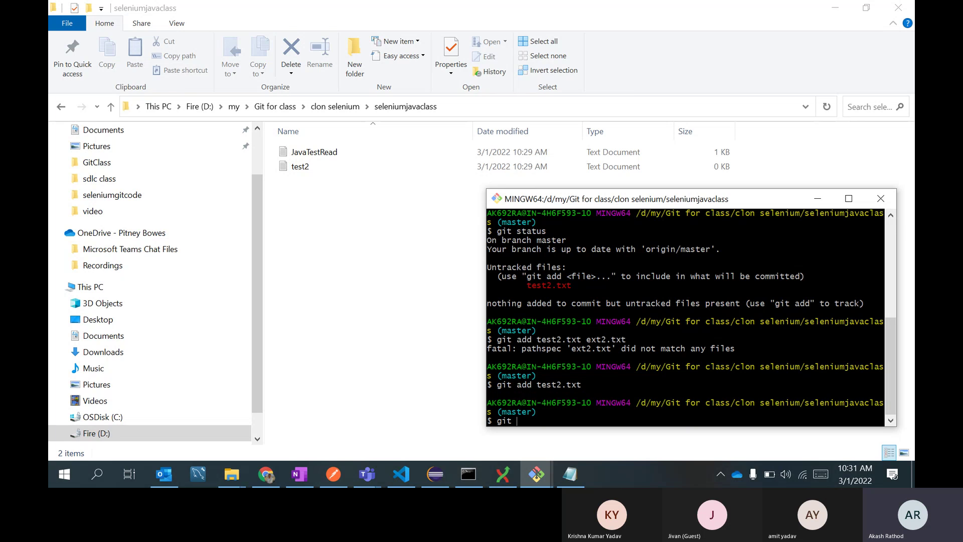
pyautogui.write(' commit')
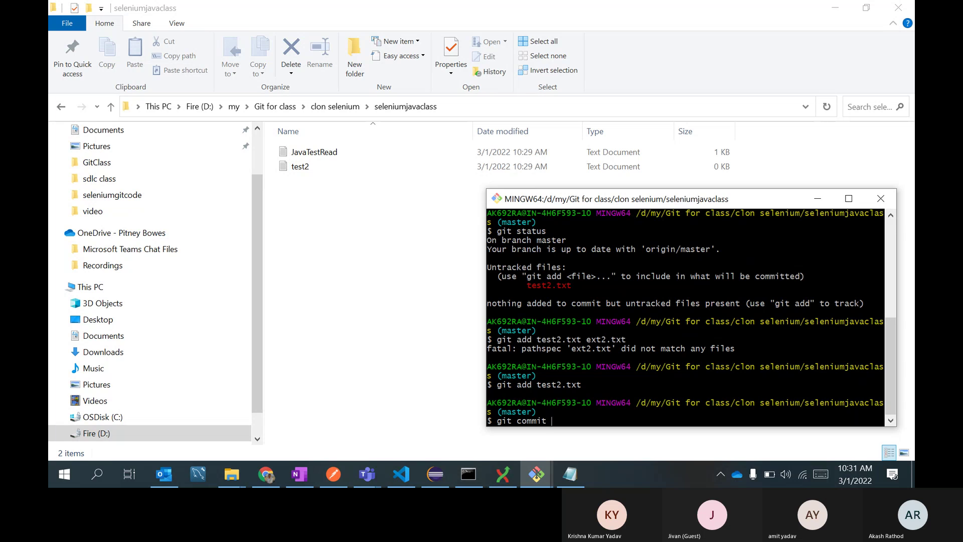
pyautogui.write(' -m ""')
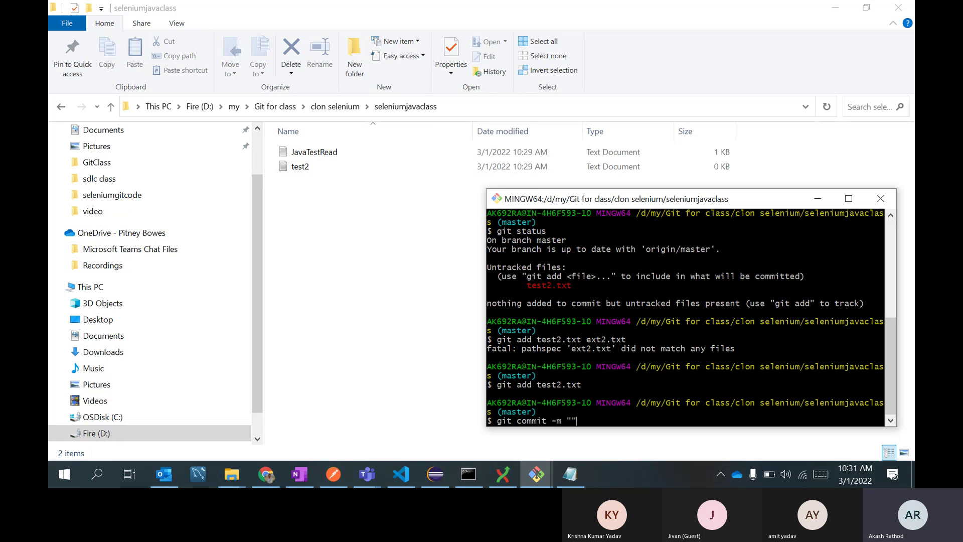
pyautogui.write('akash  2 commit')
# Commit test2.txt on master, then try git push master, which fails as 'master' isn't a repository.
pyautogui.press('Return')
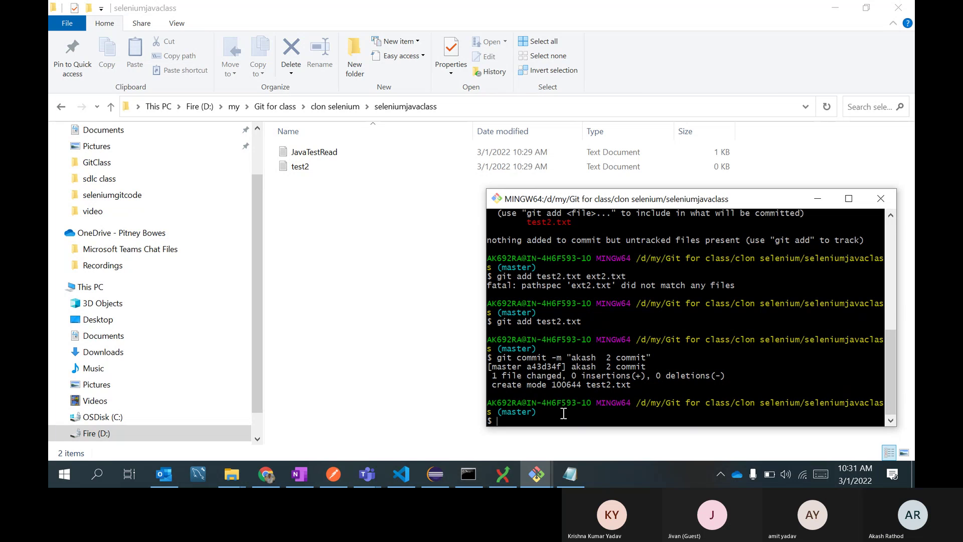
pyautogui.write('git push master')
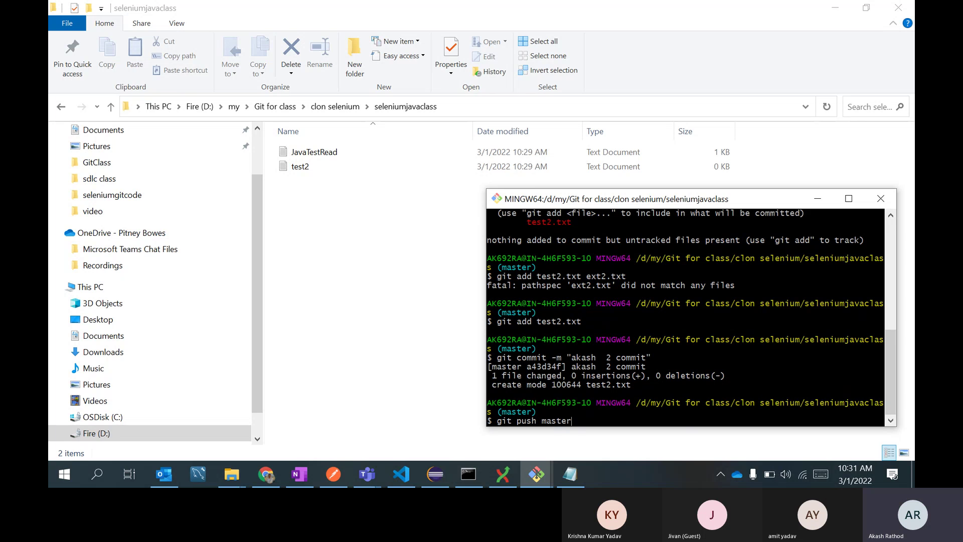
pyautogui.press('Return')
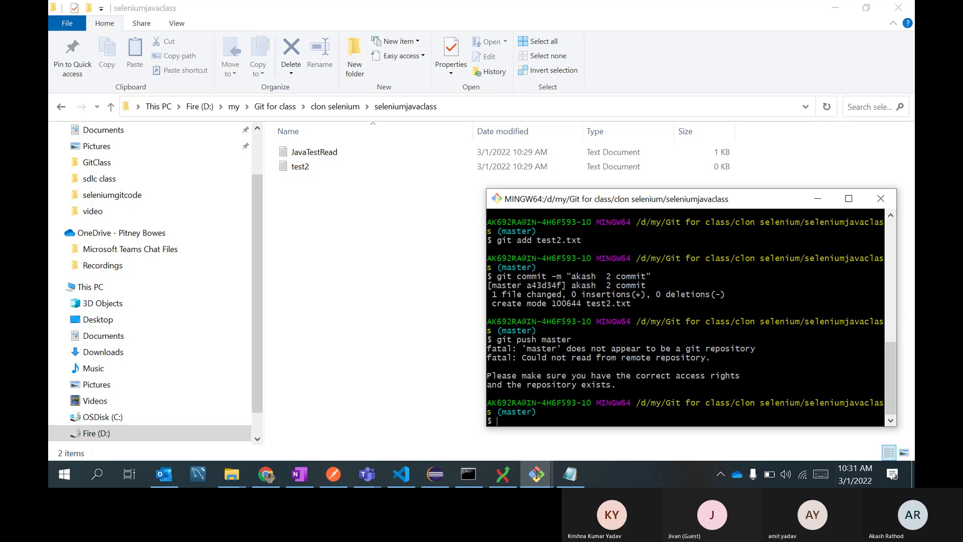
pyautogui.press('Up')
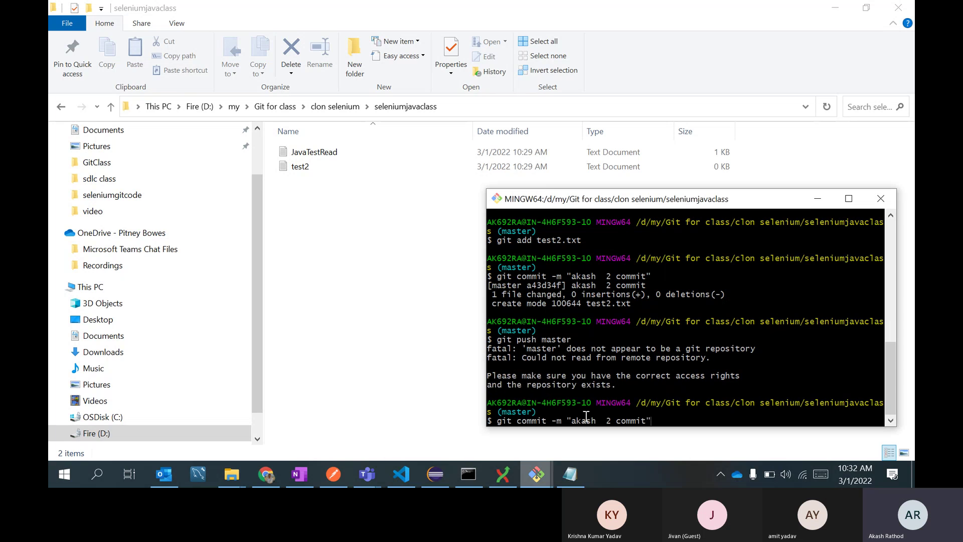
# Bring the seleniumgitcode terminal forward and move it to the upper left.
pyautogui.click(533, 479)
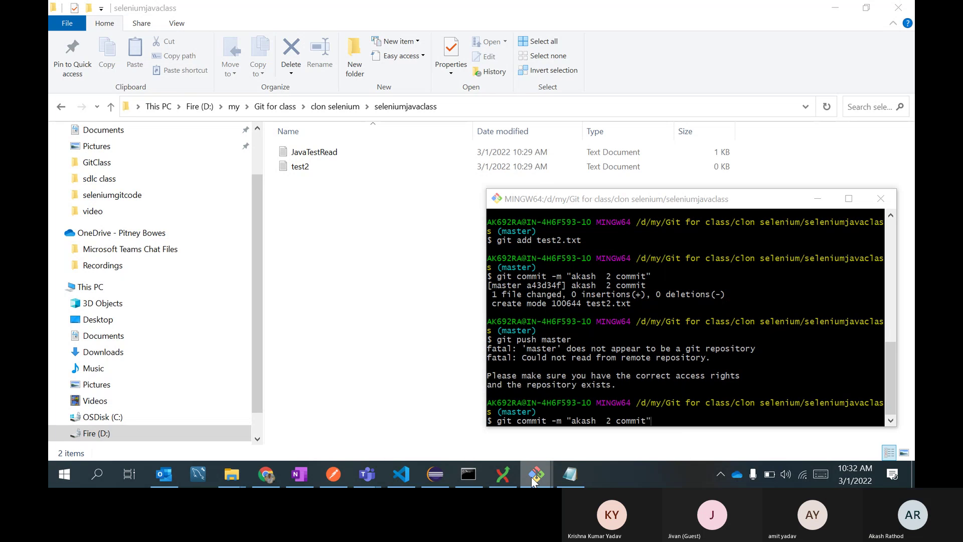
pyautogui.click(481, 401)
pyautogui.moveTo(609, 188); pyautogui.dragTo(208, 80)
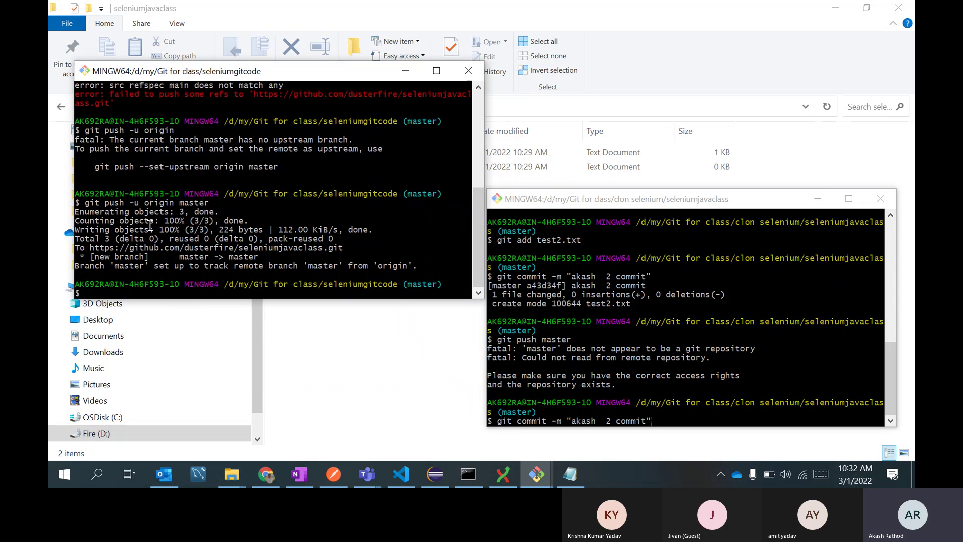
# Run git push origin master in the seleniumjavaclass terminal.
pyautogui.click(651, 420)
pyautogui.press('Up')
pyautogui.write('ext2.txt')
pyautogui.press('Down')
pyautogui.press('Down')
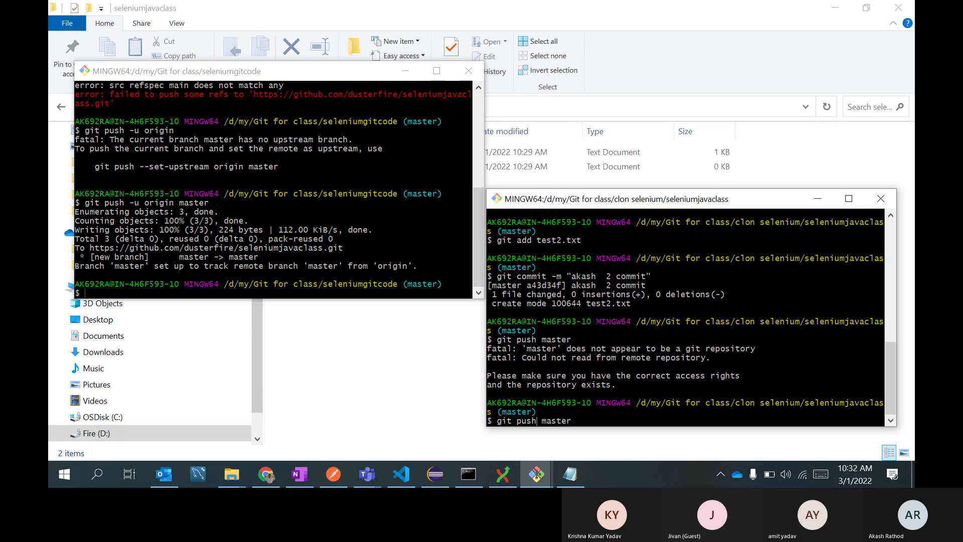
pyautogui.write('origin')
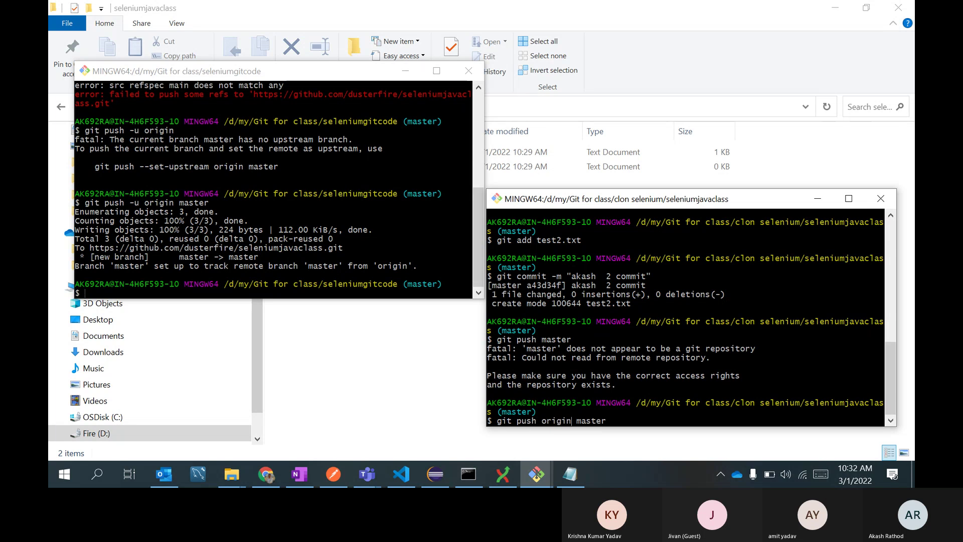
pyautogui.press('Return')
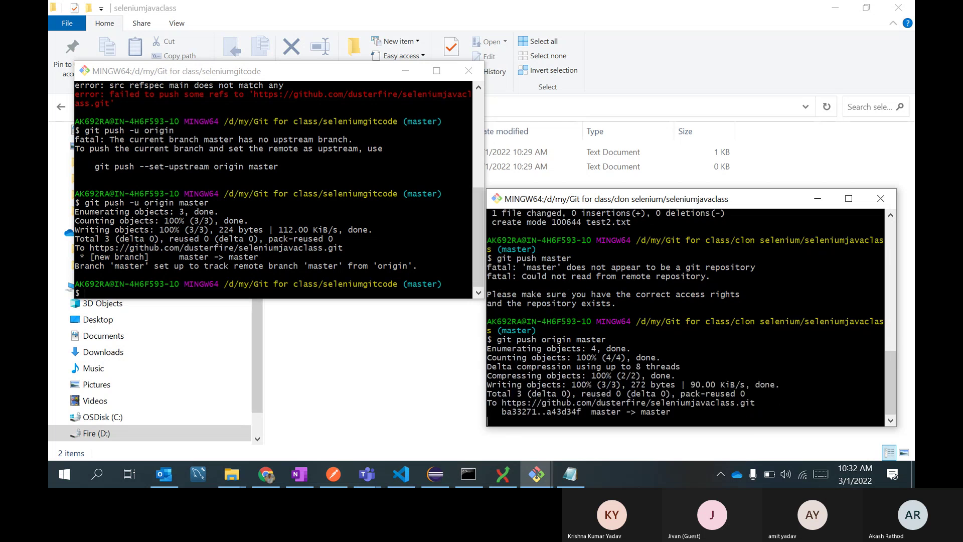
# Compare the -u option in the seleniumgitcode push with the successful master -> master output.
pyautogui.click(135, 203)
pyautogui.doubleClick(133, 203)
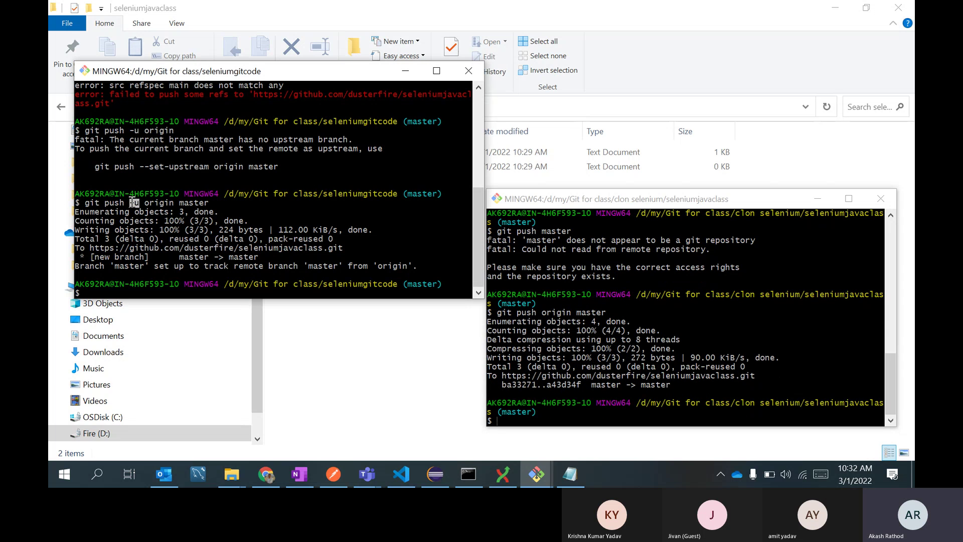
pyautogui.click(611, 347)
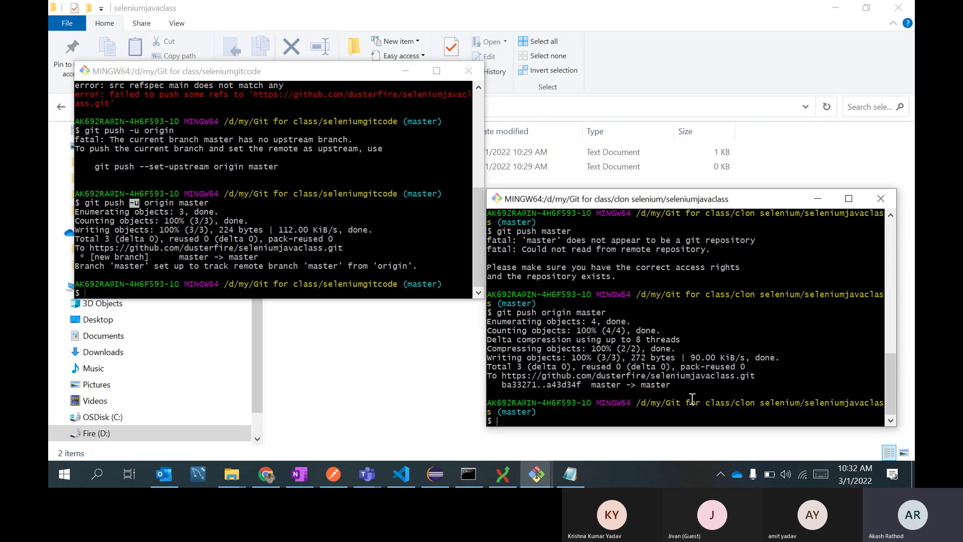
pyautogui.moveTo(687, 389); pyautogui.dragTo(485, 314)
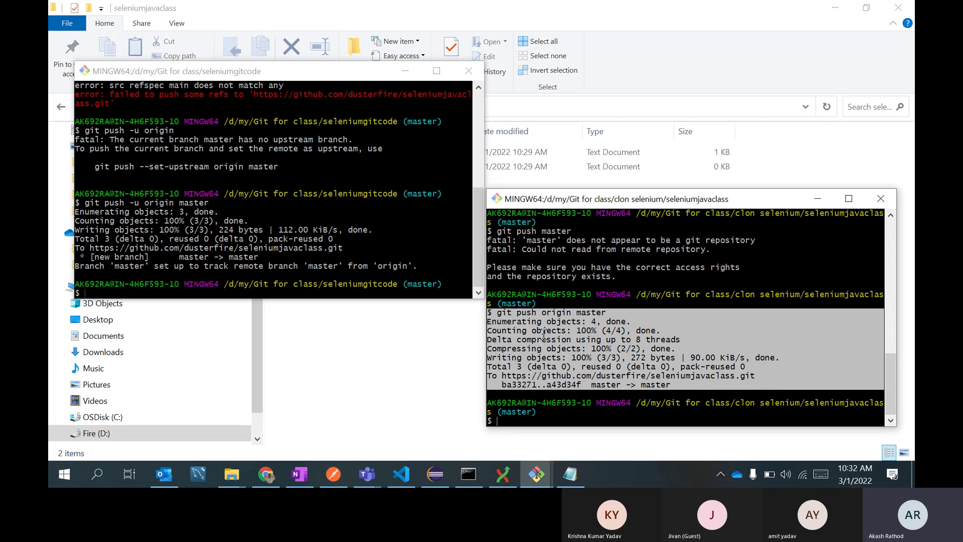
pyautogui.click(484, 314)
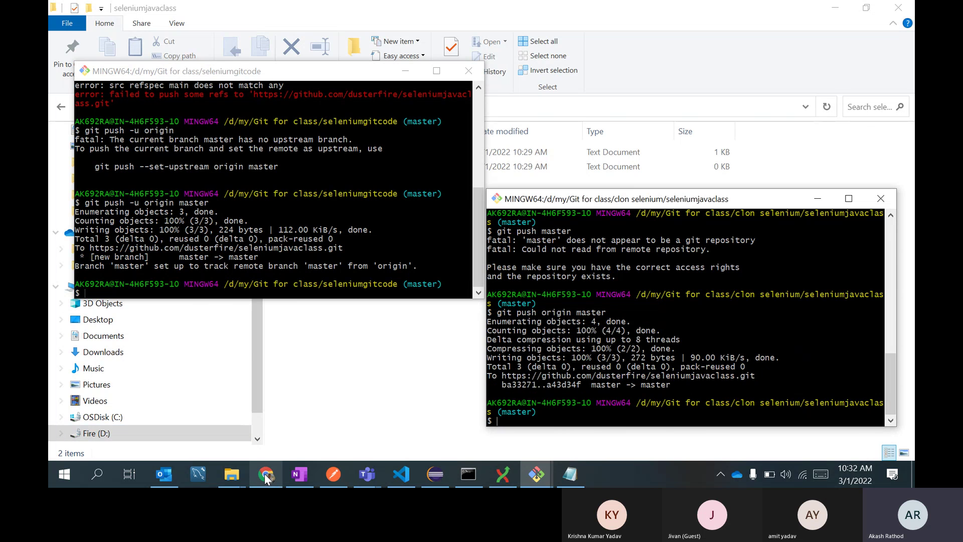
# Reload the seleniumjavaclass GitHub page and check that test2.txt and commit a43d34f appear.
pyautogui.click(266, 475)
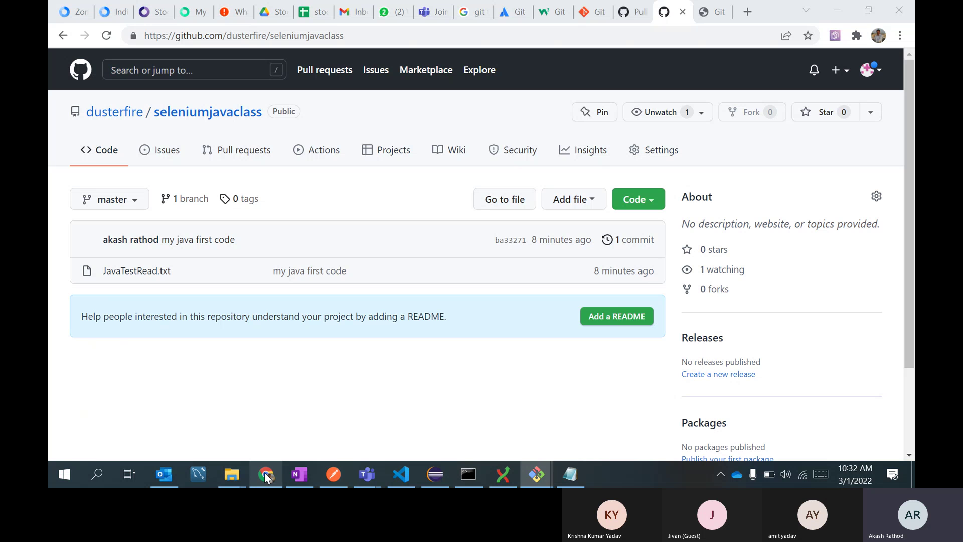
pyautogui.click(107, 35)
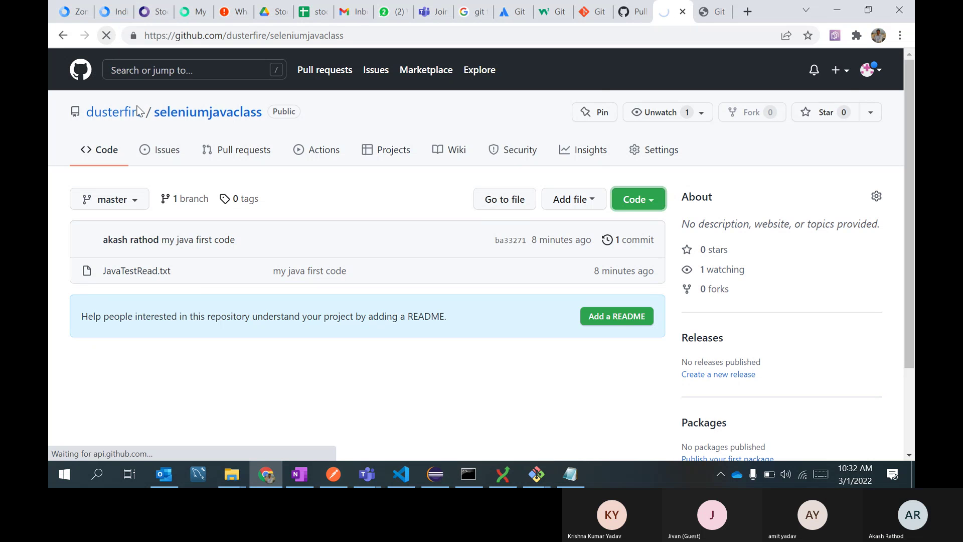
pyautogui.moveTo(147, 297); pyautogui.dragTo(109, 297)
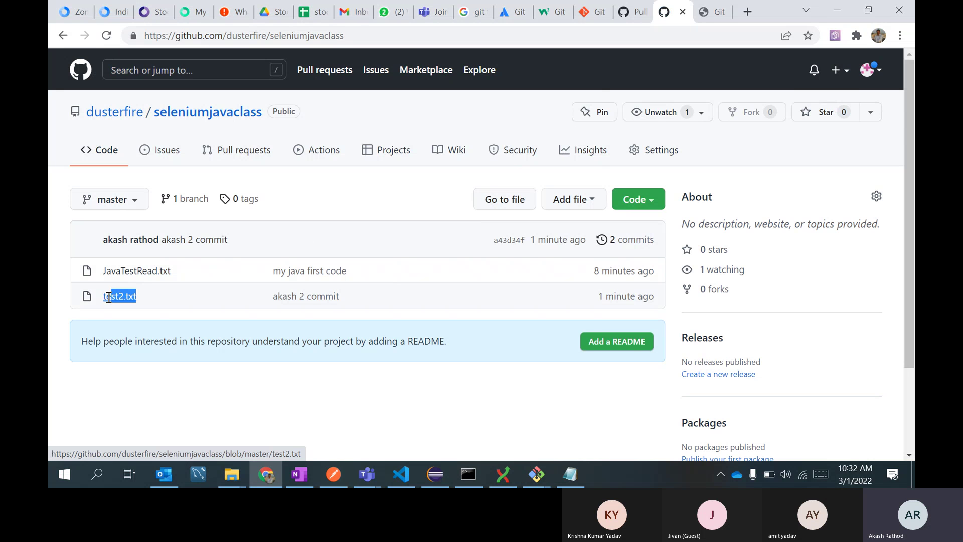
pyautogui.click(217, 295)
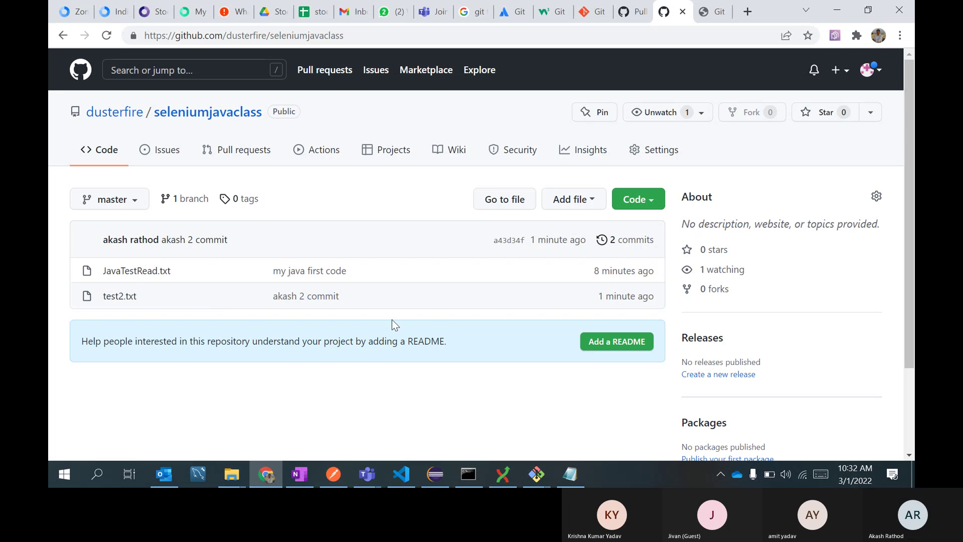
pyautogui.moveTo(342, 294); pyautogui.dragTo(257, 269)
pyautogui.click(423, 387)
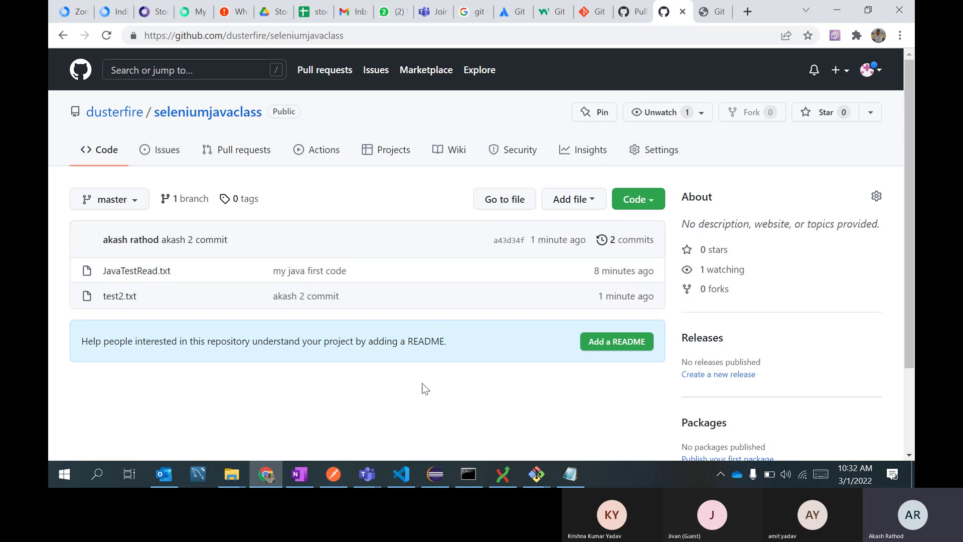
# Copy src, target, .classpath, .project and pom from the SeleniumTestingProject folder.
pyautogui.moveTo(228, 476)
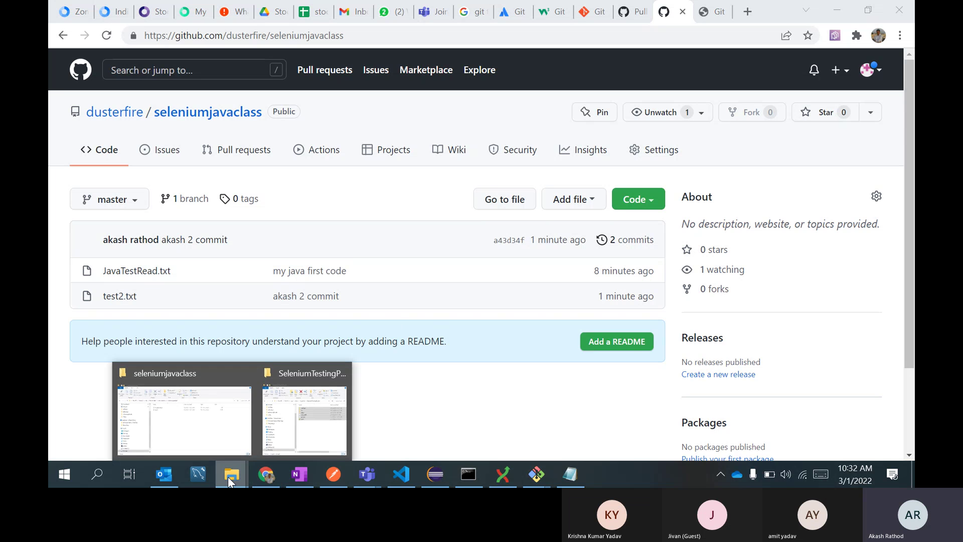
pyautogui.moveTo(223, 407)
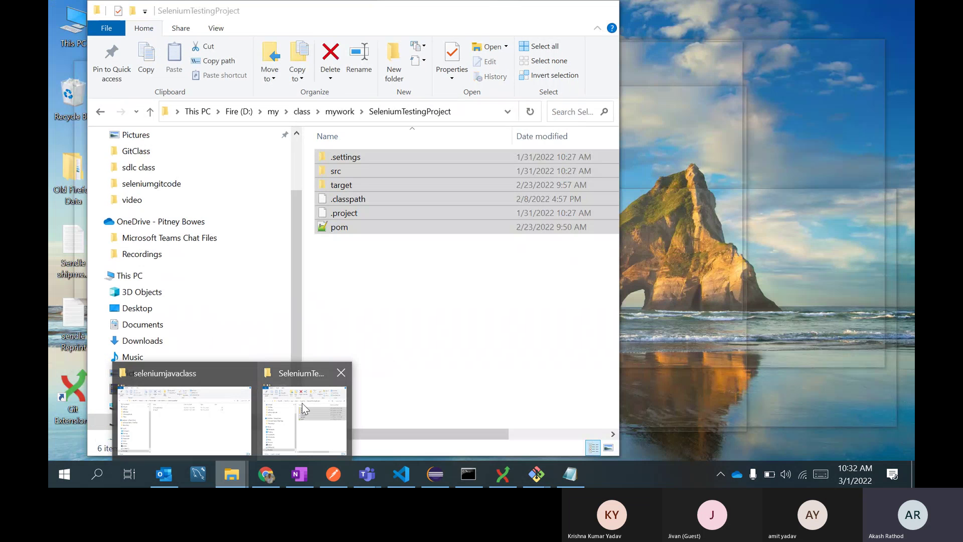
pyautogui.click(302, 407)
pyautogui.moveTo(372, 264); pyautogui.dragTo(342, 172)
pyautogui.hotkey('ctrl', 'c')
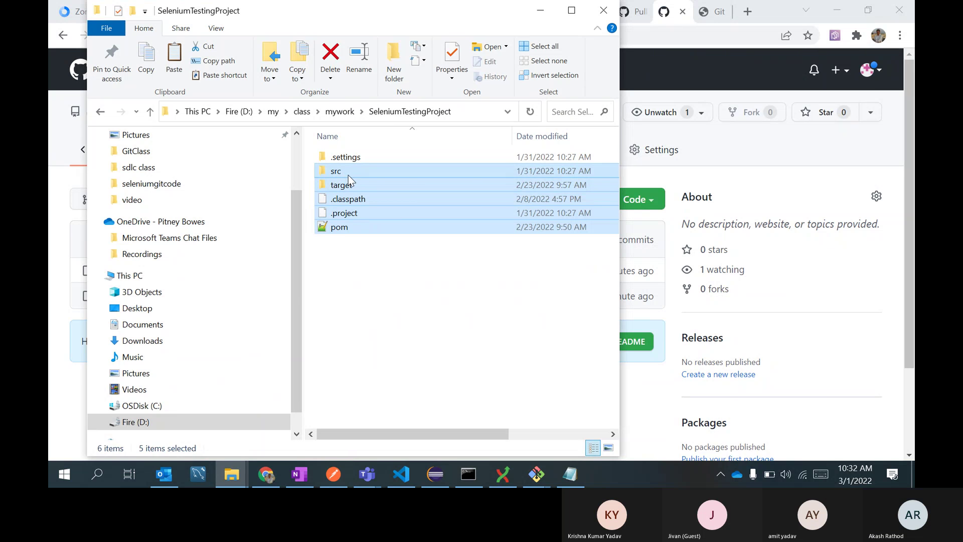
# Paste the copied project items into the cloned seleniumjavaclass folder.
pyautogui.click(540, 12)
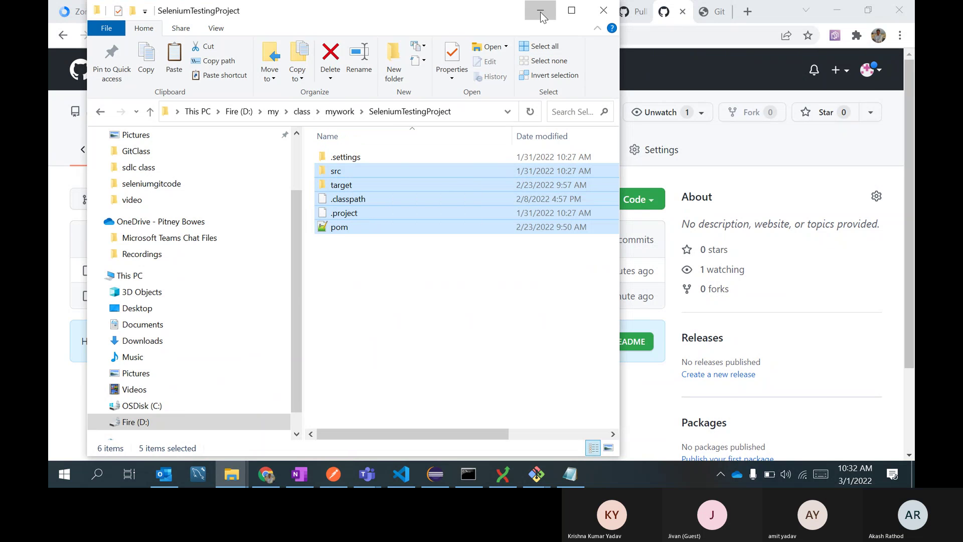
pyautogui.moveTo(228, 471)
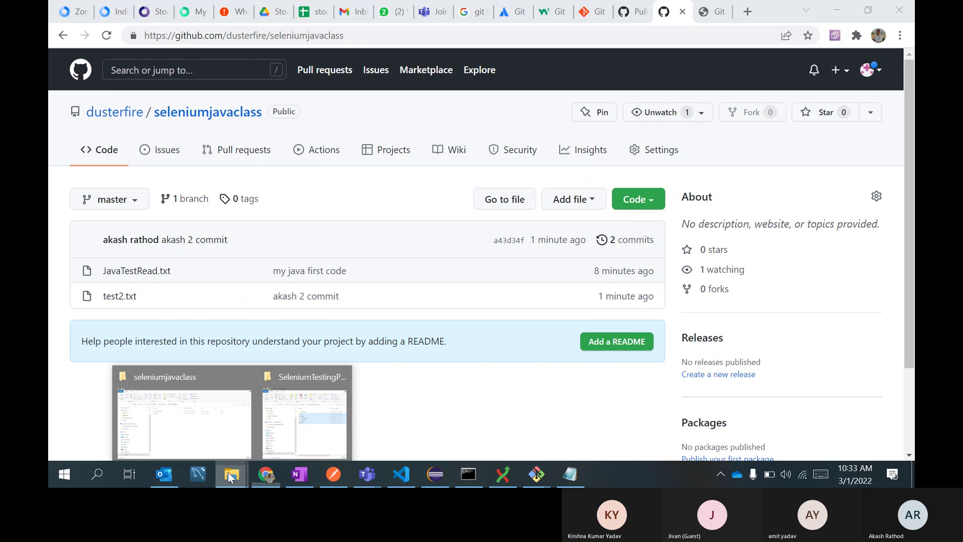
pyautogui.click(208, 427)
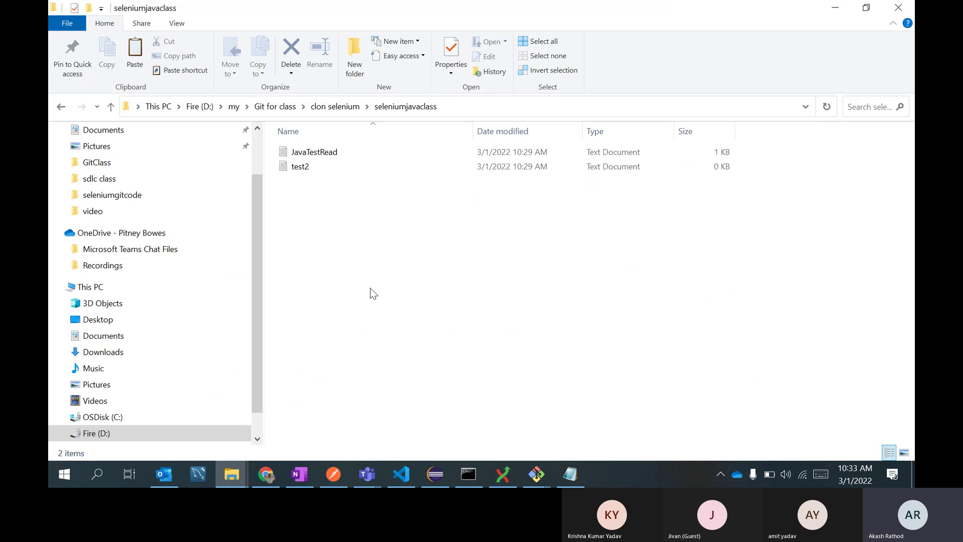
pyautogui.hotkey('ctrl', 'v')
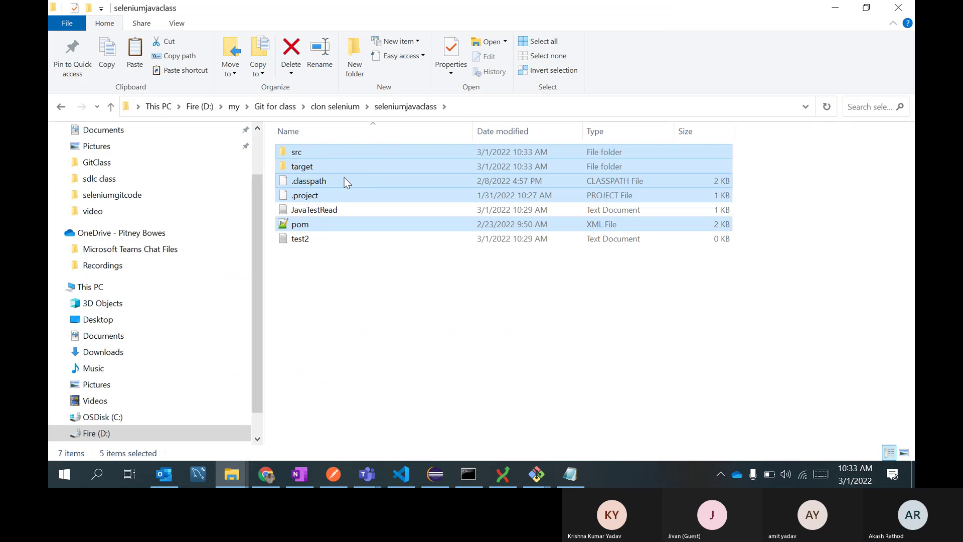
pyautogui.click(327, 155)
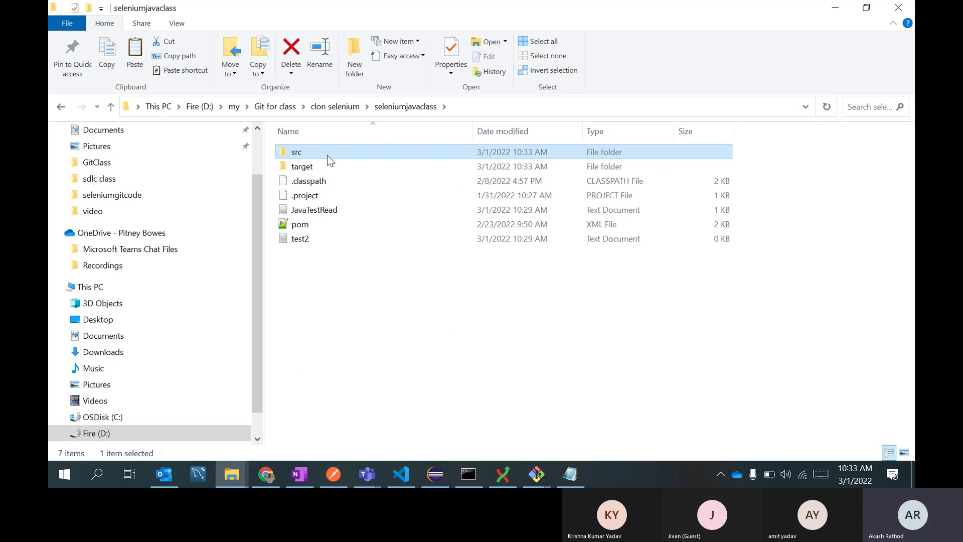
pyautogui.click(329, 167)
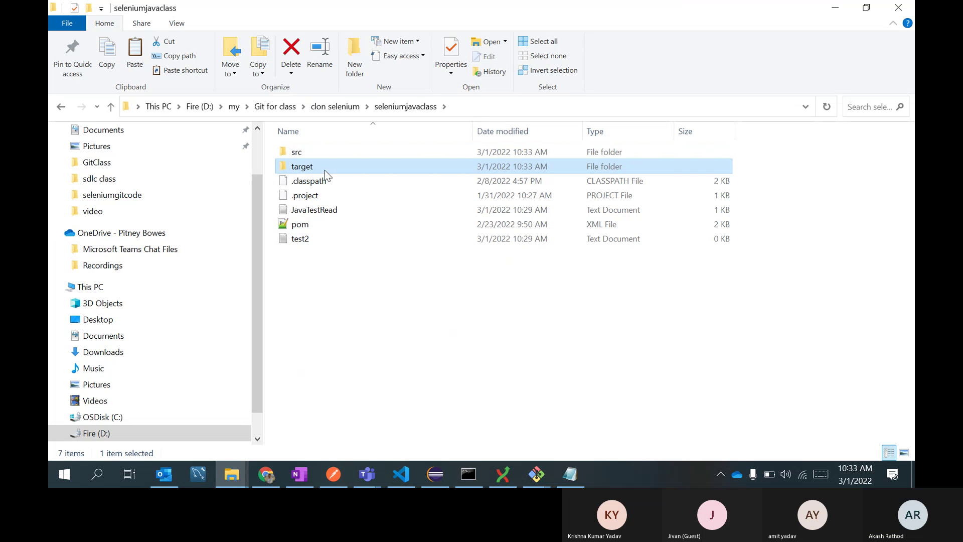
# Delete chromedriver and geckodriver from target/classes, then browse into src/main.
pyautogui.doubleClick(325, 171)
pyautogui.doubleClick(324, 153)
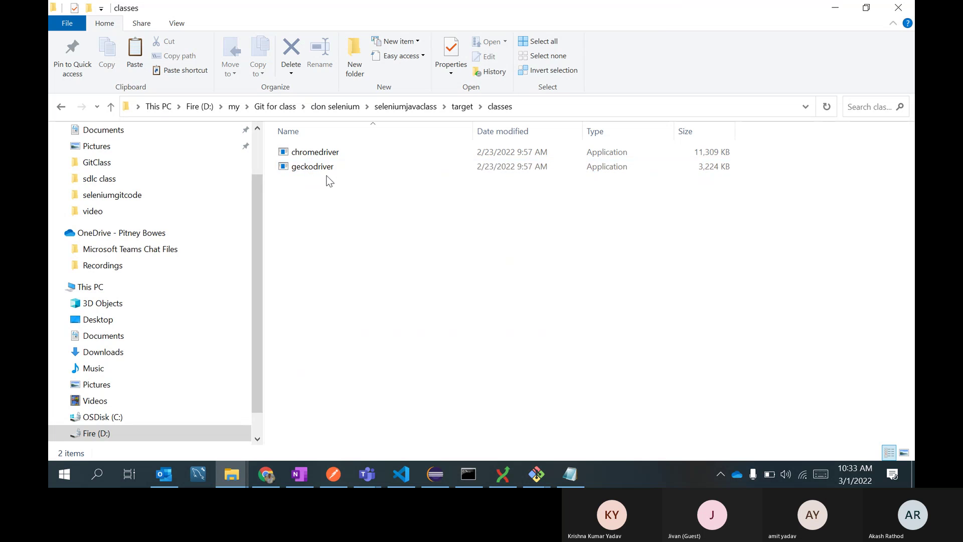
pyautogui.moveTo(326, 176); pyautogui.dragTo(319, 150)
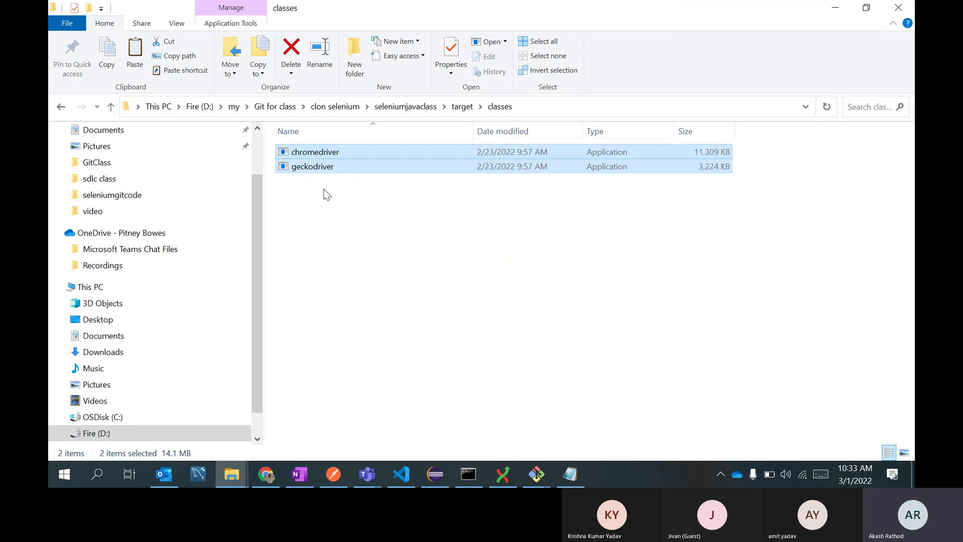
pyautogui.press('Delete')
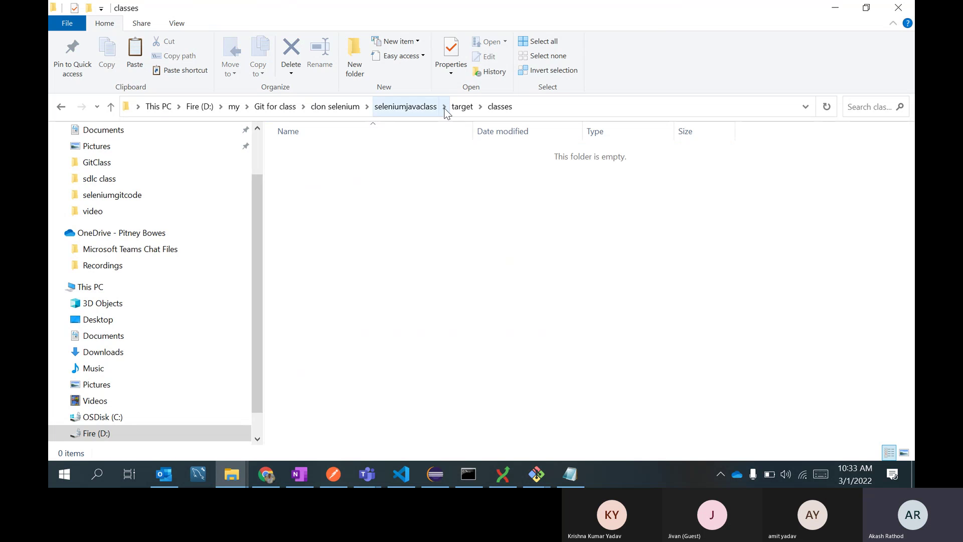
pyautogui.click(457, 109)
pyautogui.click(405, 107)
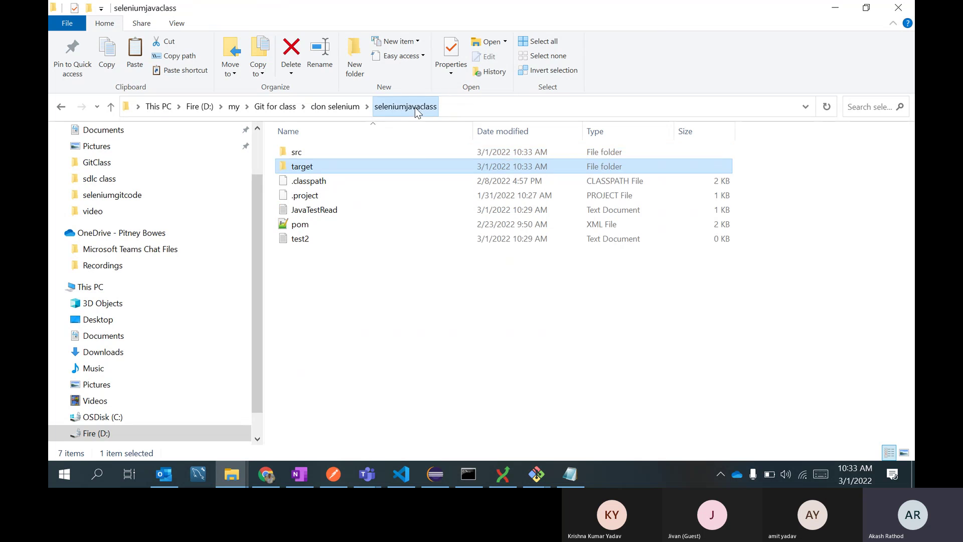
pyautogui.click(314, 153)
pyautogui.doubleClick(314, 153)
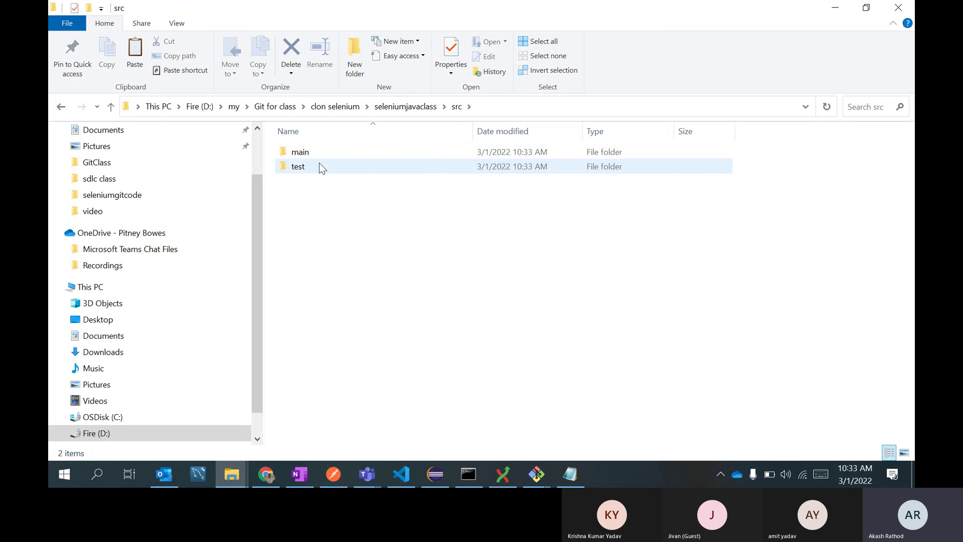
pyautogui.doubleClick(316, 153)
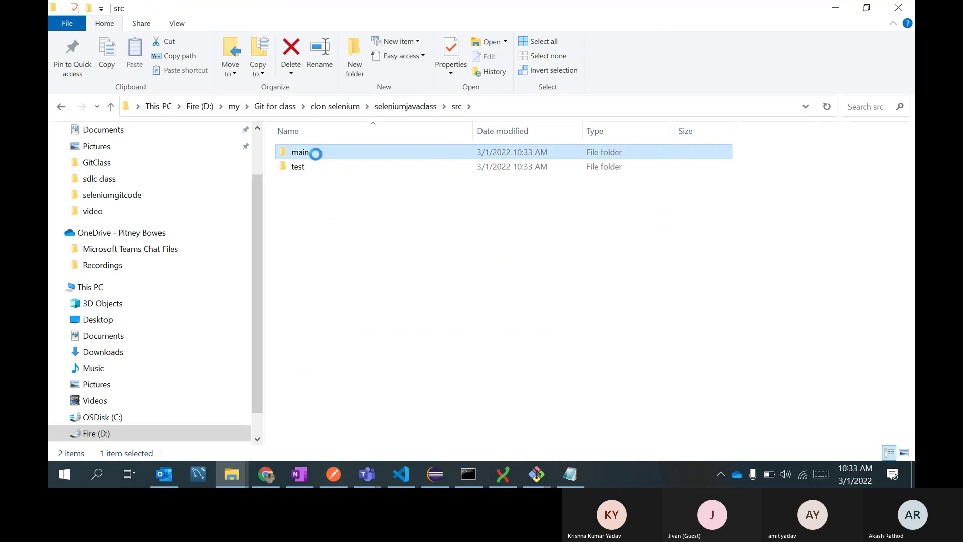
# Search clon selenium for .exe and delete the found driver executables, skipping the missing ones.
pyautogui.click(329, 107)
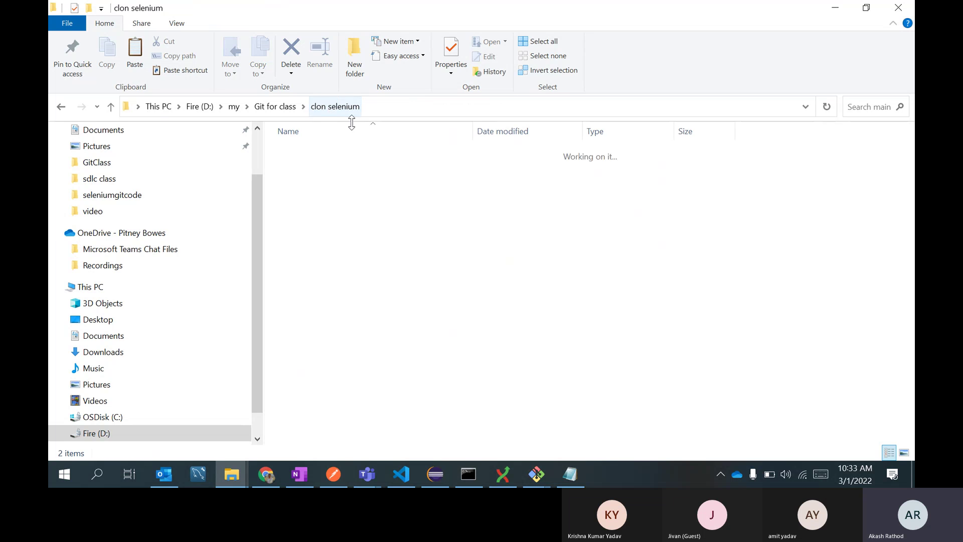
pyautogui.click(871, 109)
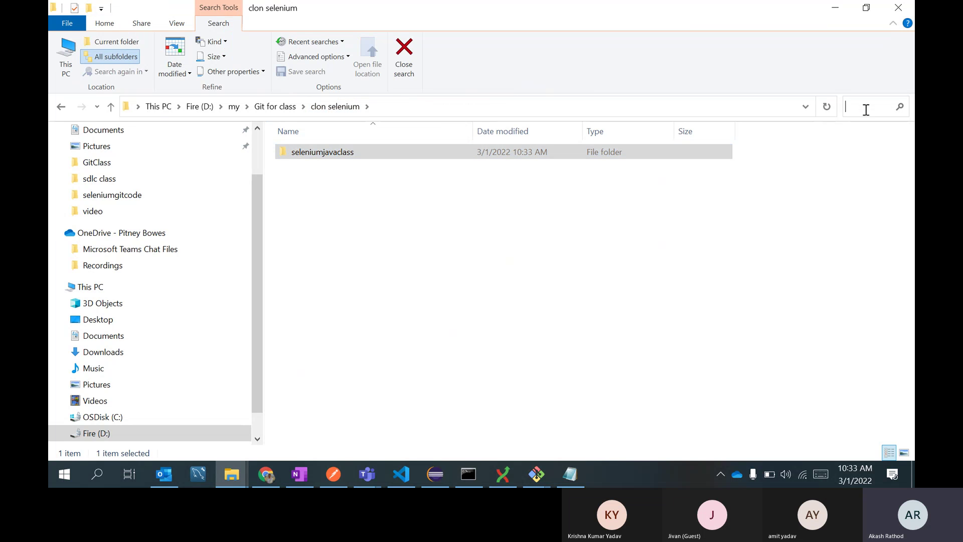
pyautogui.write('.exe')
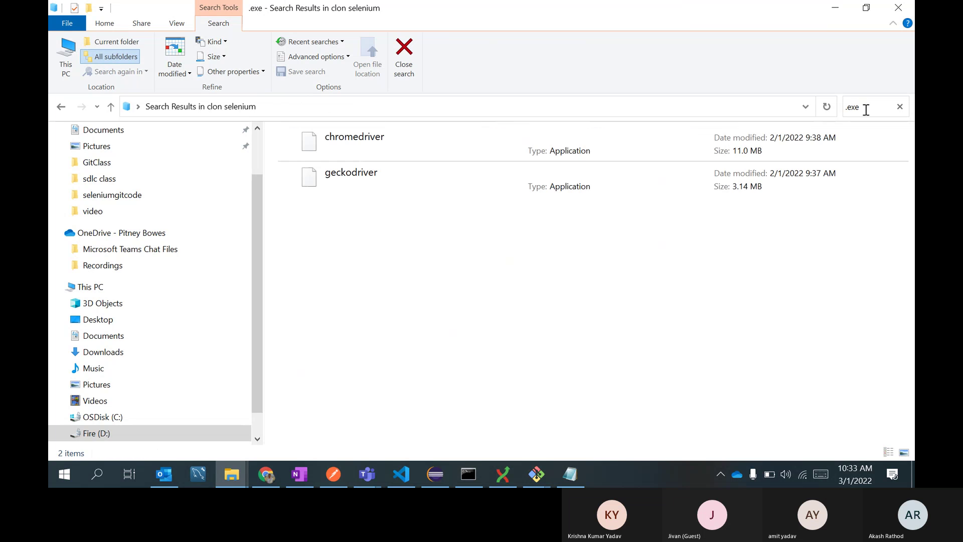
pyautogui.moveTo(433, 236); pyautogui.dragTo(409, 146)
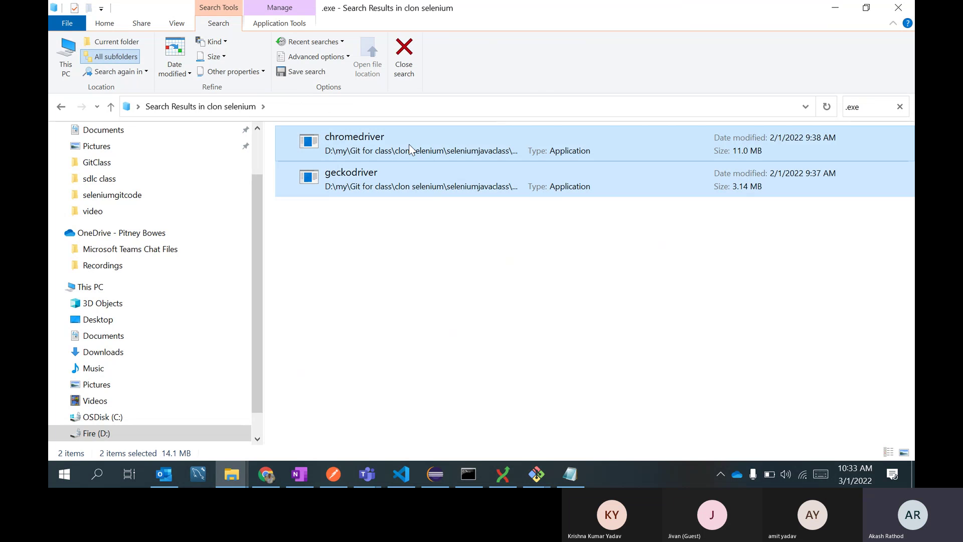
pyautogui.press('Delete')
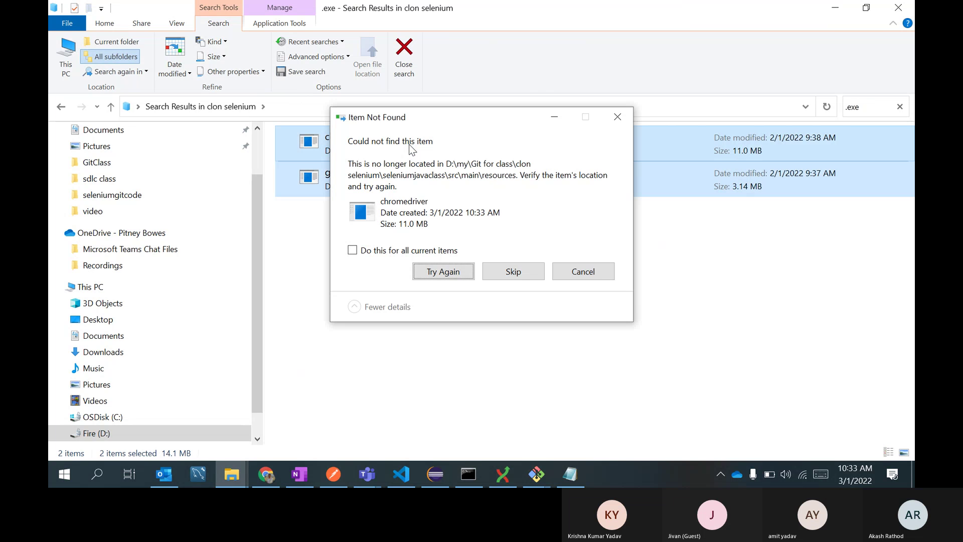
pyautogui.click(506, 273)
pyautogui.click(506, 274)
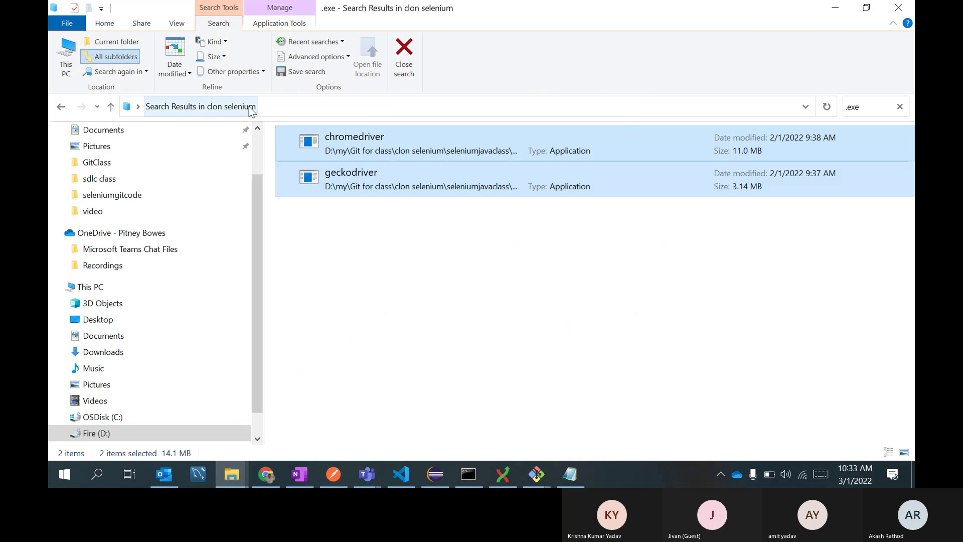
pyautogui.click(397, 66)
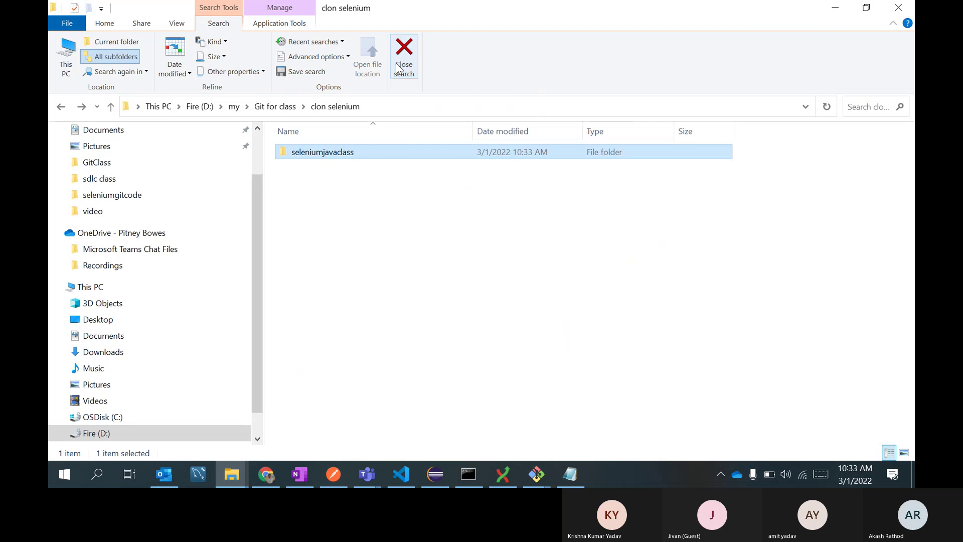
# Search .exe again to confirm no matches, then open seleniumjavaclass's src folder.
pyautogui.click(865, 106)
pyautogui.write('.exe')
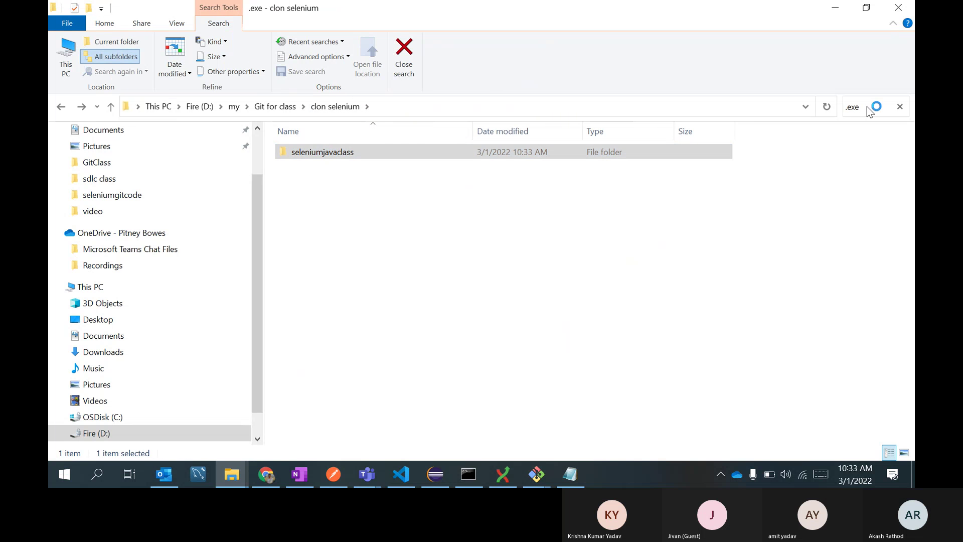
pyautogui.click(410, 60)
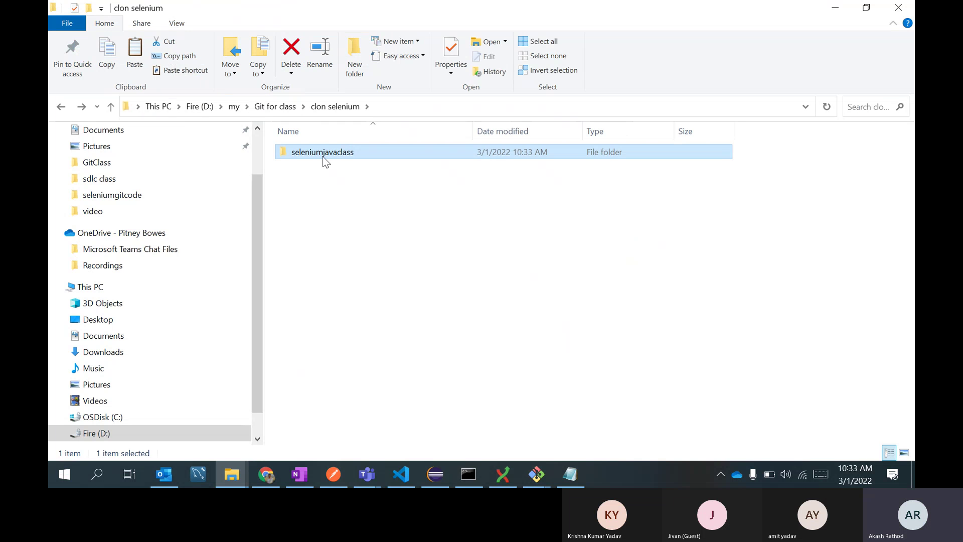
pyautogui.doubleClick(323, 156)
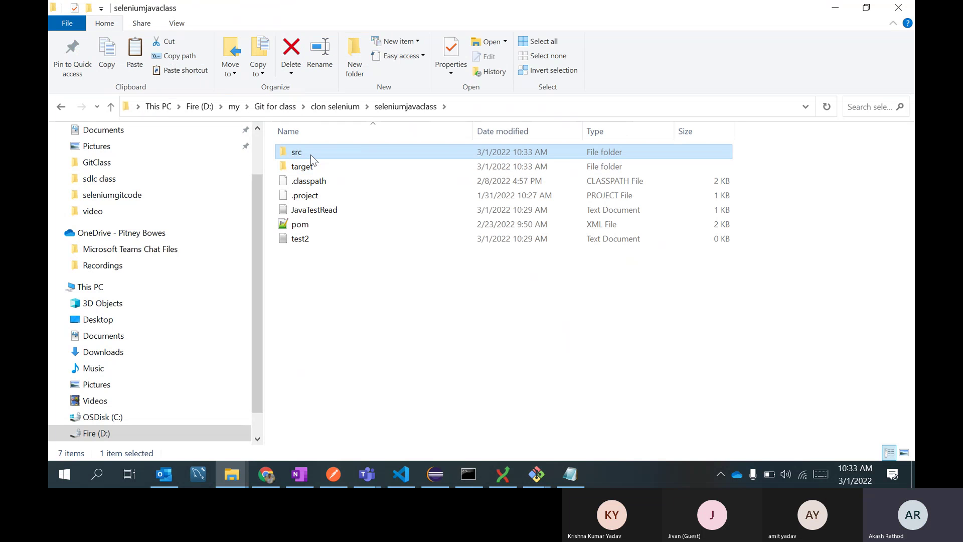
pyautogui.doubleClick(311, 154)
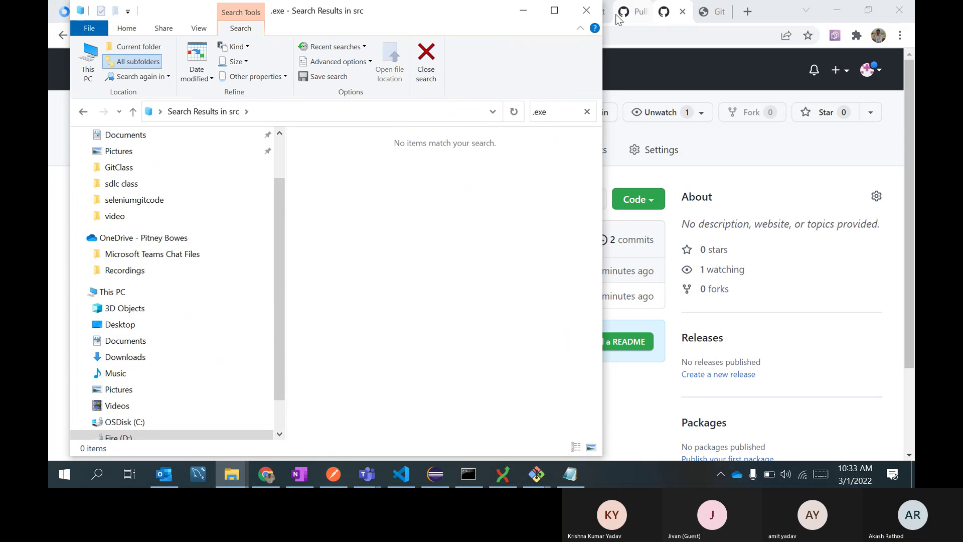
# Reopen File Explorer maximized on SeleniumTestingProject and go up to mywork.
pyautogui.click(589, 11)
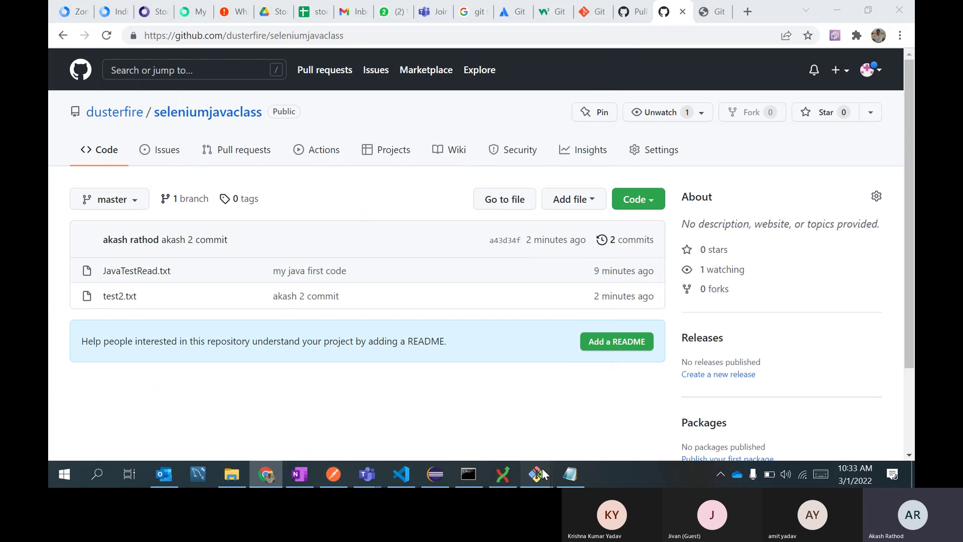
pyautogui.moveTo(542, 467)
pyautogui.click(232, 473)
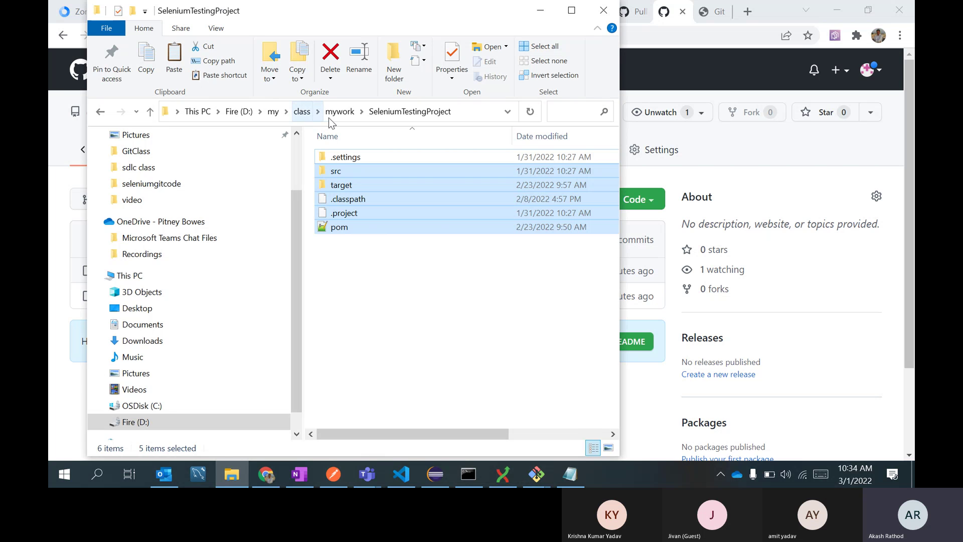
pyautogui.doubleClick(483, 11)
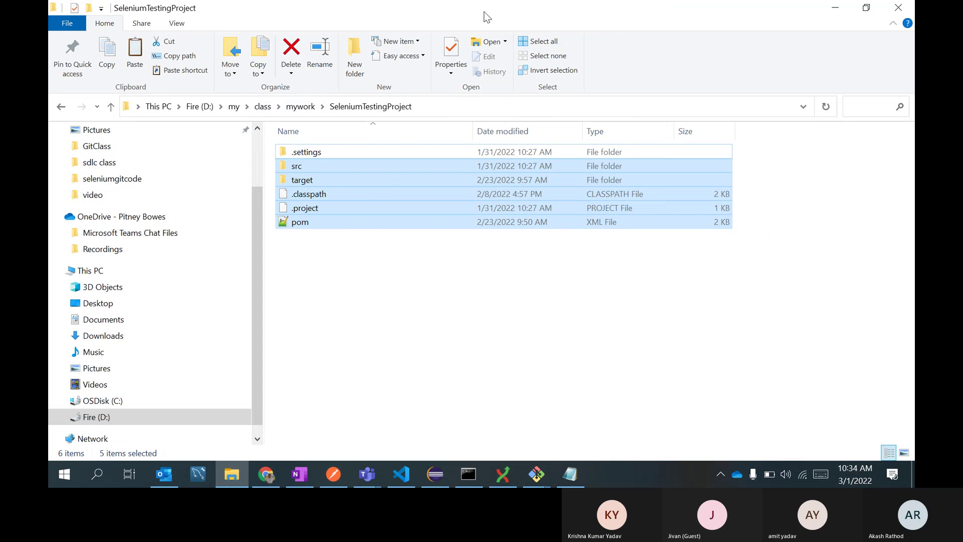
pyautogui.click(300, 107)
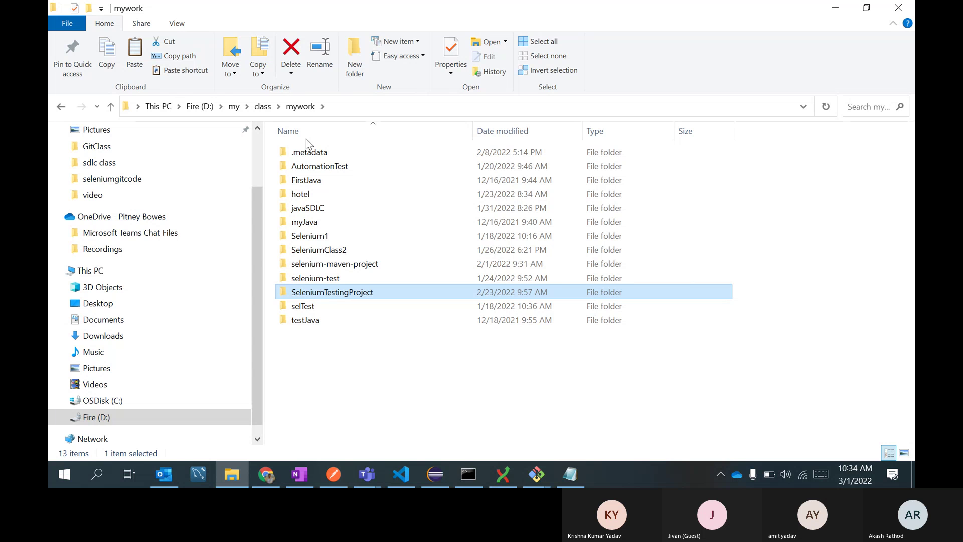
# Minimize Explorer and bring up the cloned seleniumjavaclass terminal from the taskbar.
pyautogui.click(239, 466)
pyautogui.moveTo(536, 473)
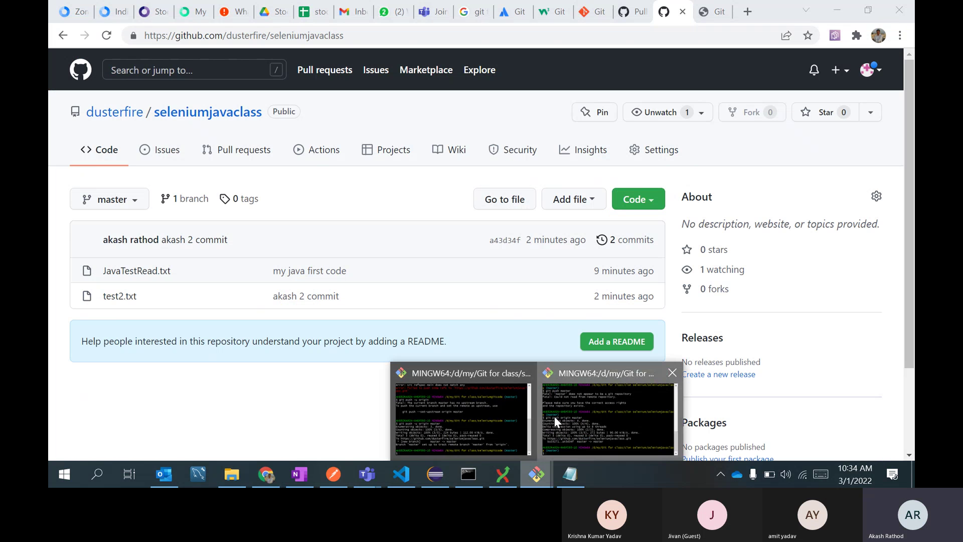
pyautogui.click(555, 417)
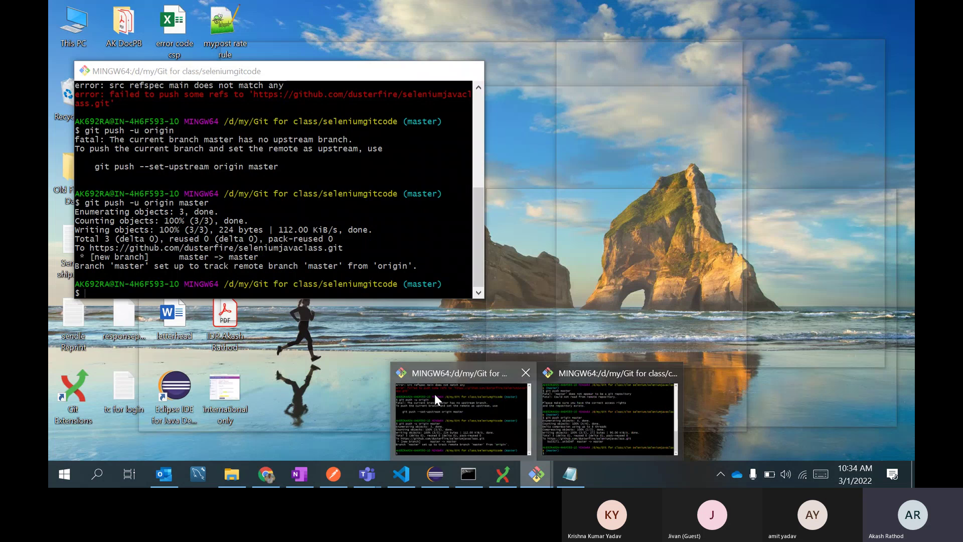
# Run git status and review the untracked .classpath, .project, pom.xml, src and target.
pyautogui.click(435, 393)
pyautogui.write('git statu')
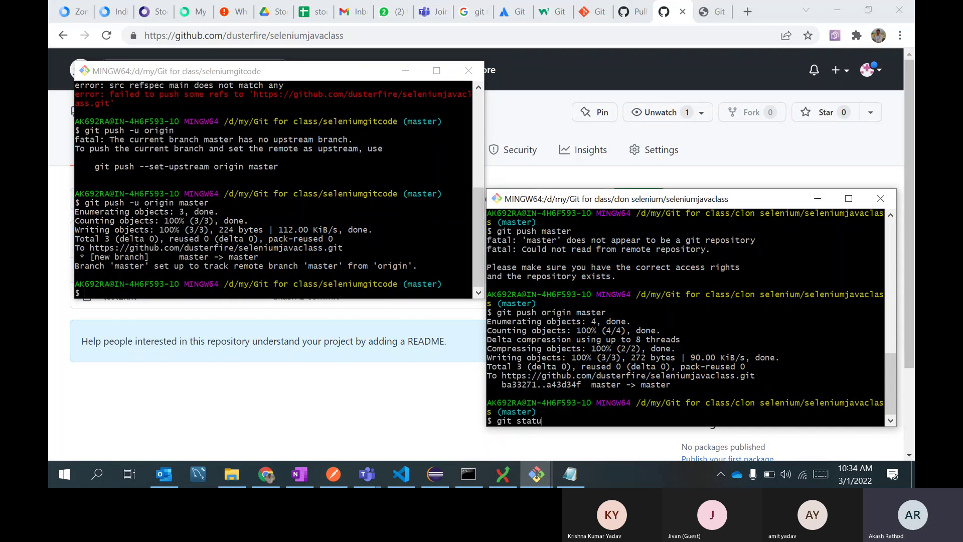
pyautogui.write('s')
pyautogui.press('Return')
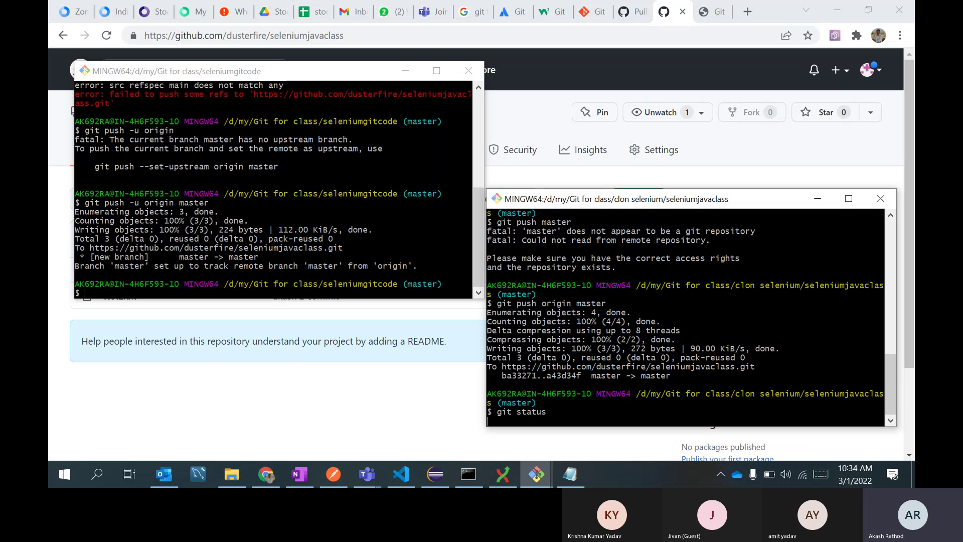
pyautogui.moveTo(565, 364); pyautogui.dragTo(542, 340)
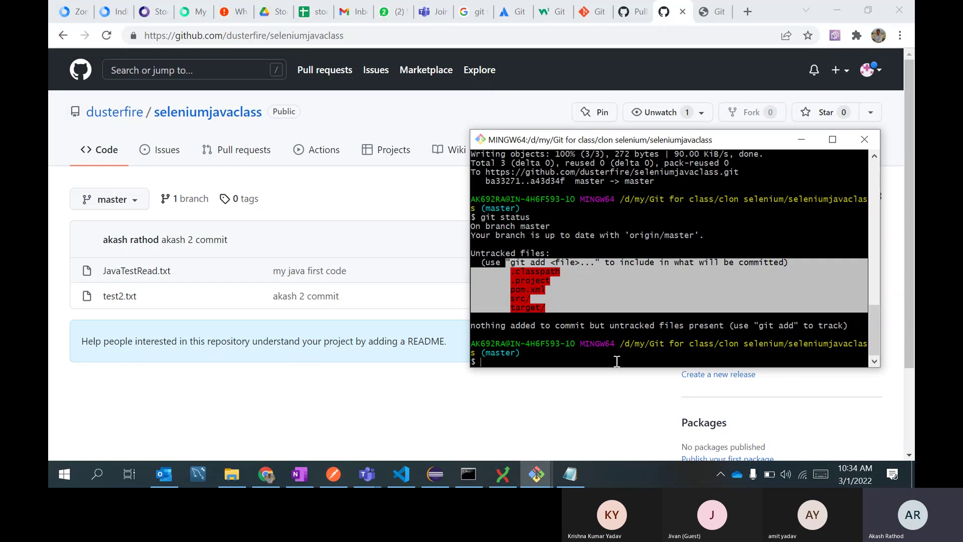
pyautogui.click(616, 361)
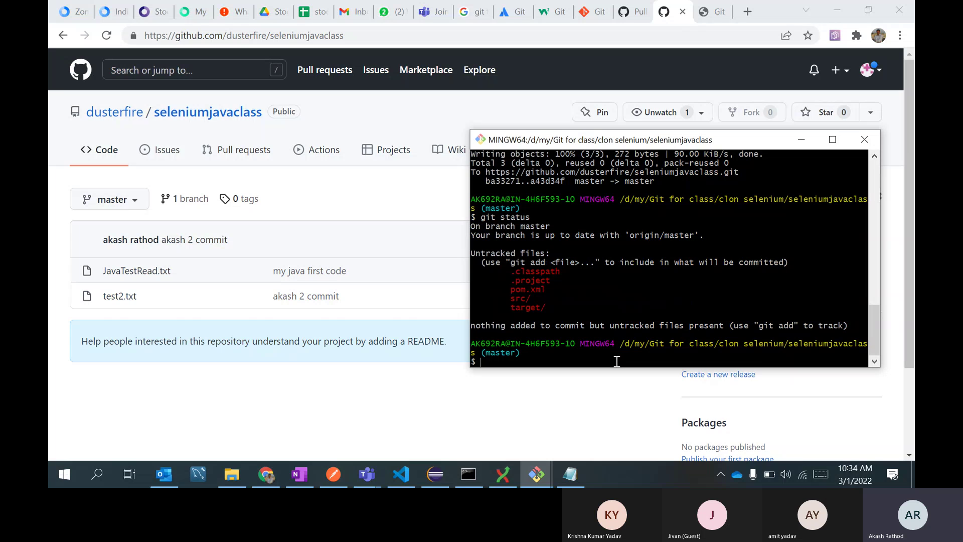
# Stage all the untracked project files with git add ..
pyautogui.press('Up')
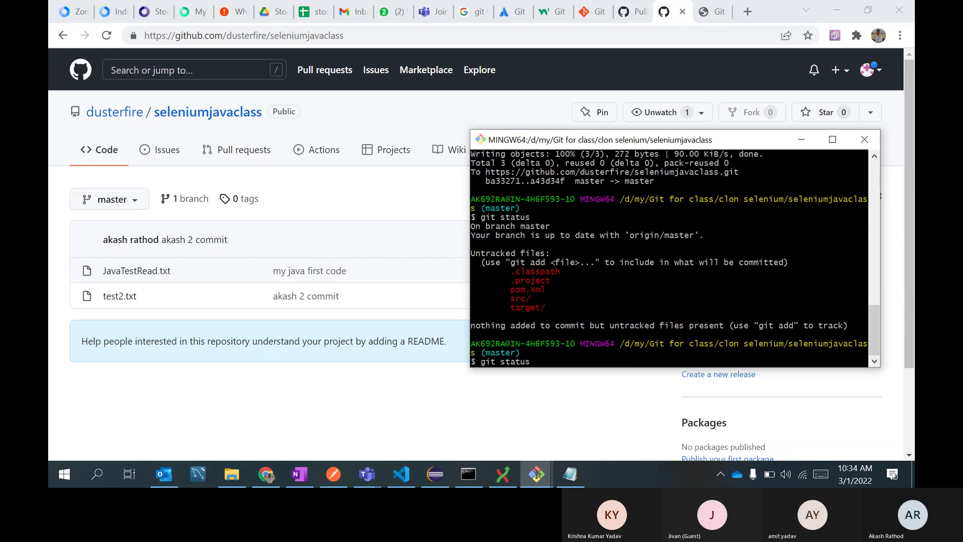
pyautogui.press('Up')
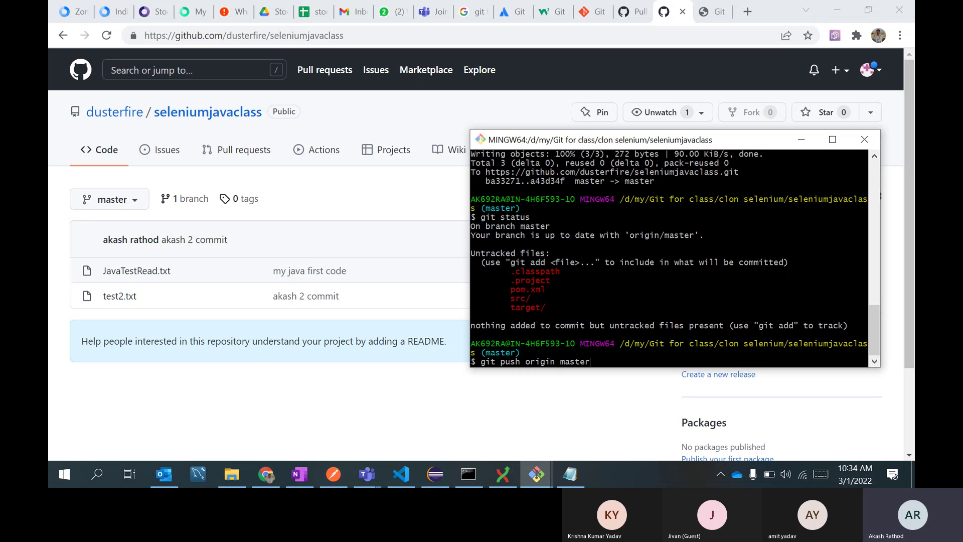
pyautogui.press('BackSpace')
pyautogui.press('BackSpace')
pyautogui.press('BackSpace')
pyautogui.press('BackSpace')
pyautogui.press('BackSpace')
pyautogui.press('BackSpace')
pyautogui.press('BackSpace')
pyautogui.press('BackSpace')
pyautogui.press('BackSpace')
pyautogui.press('BackSpace')
pyautogui.press('BackSpace')
pyautogui.press('BackSpace')
pyautogui.press('BackSpace')
pyautogui.press('BackSpace')
pyautogui.press('BackSpace')
pyautogui.press('BackSpace')
pyautogui.press('BackSpace')
pyautogui.press('BackSpace')
pyautogui.write('add t')
pyautogui.press('BackSpace')
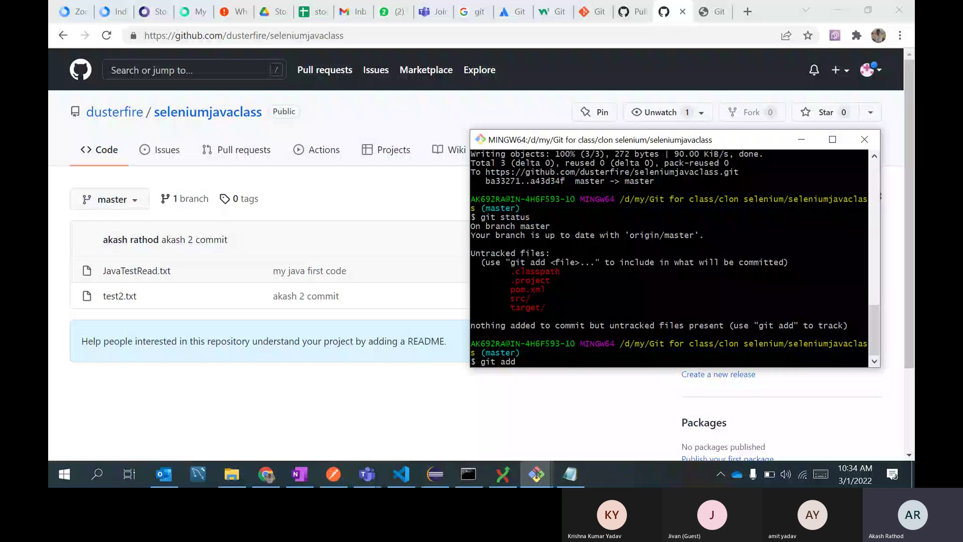
pyautogui.write('.')
pyautogui.press('Return')
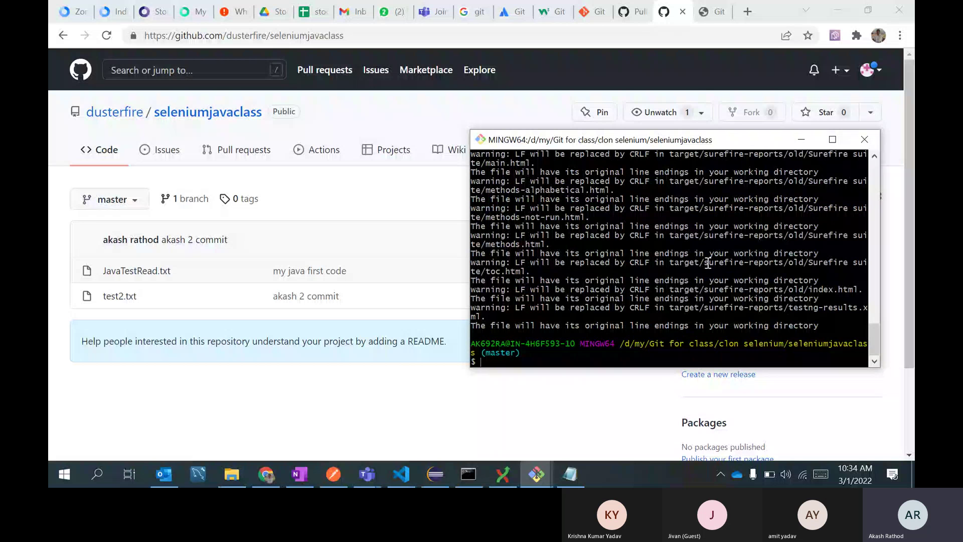
# Maximize the terminal and scroll through the LF-to-CRLF line-ending warnings.
pyautogui.press('super+Up')
pyautogui.scroll(11, 502, 205)
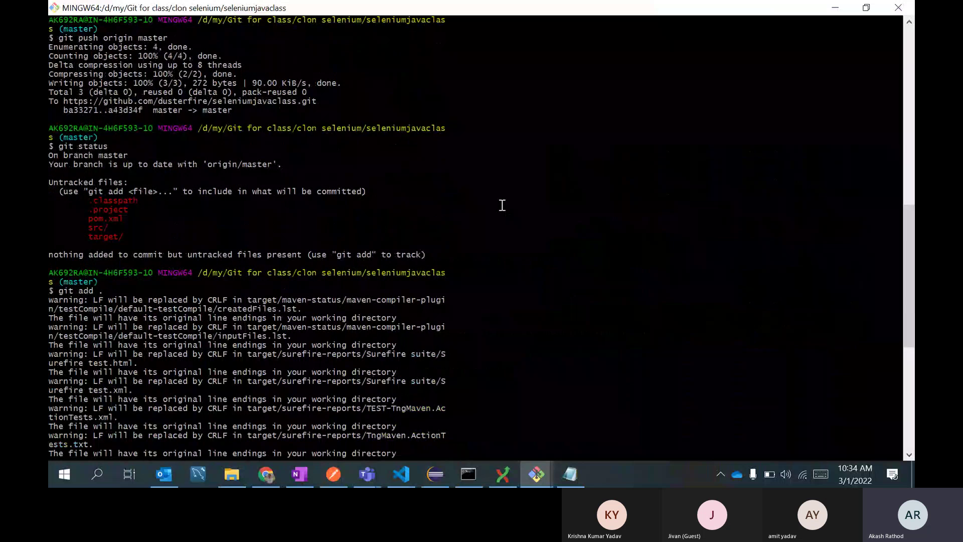
pyautogui.scroll(-4, 309, 191)
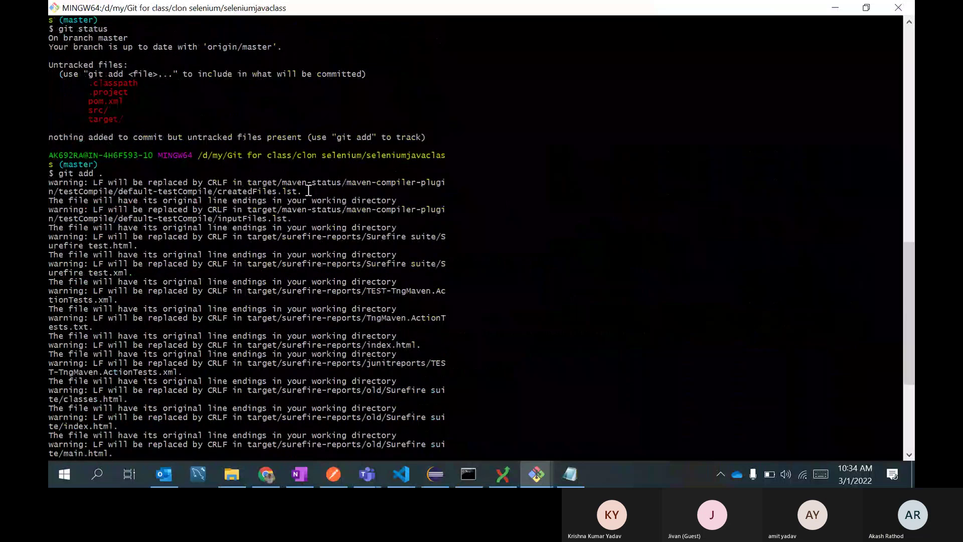
pyautogui.moveTo(217, 209); pyautogui.dragTo(218, 219)
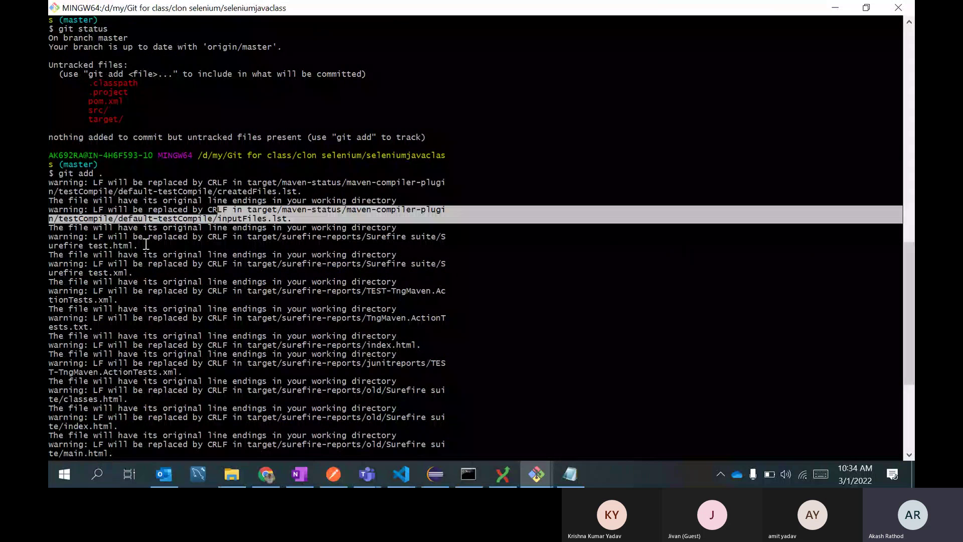
pyautogui.scroll(-4, 145, 244)
pyautogui.moveTo(118, 192); pyautogui.dragTo(93, 200)
pyautogui.scroll(-4, 83, 230)
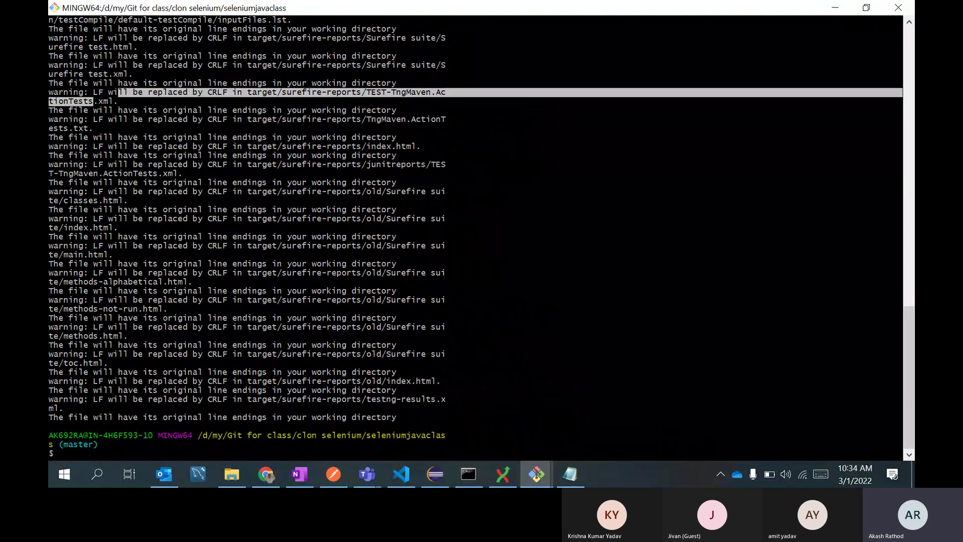
# Commit the staged files with git commit -m "selenium code commit".
pyautogui.press('Up')
pyautogui.press('Up')
pyautogui.press('Up')
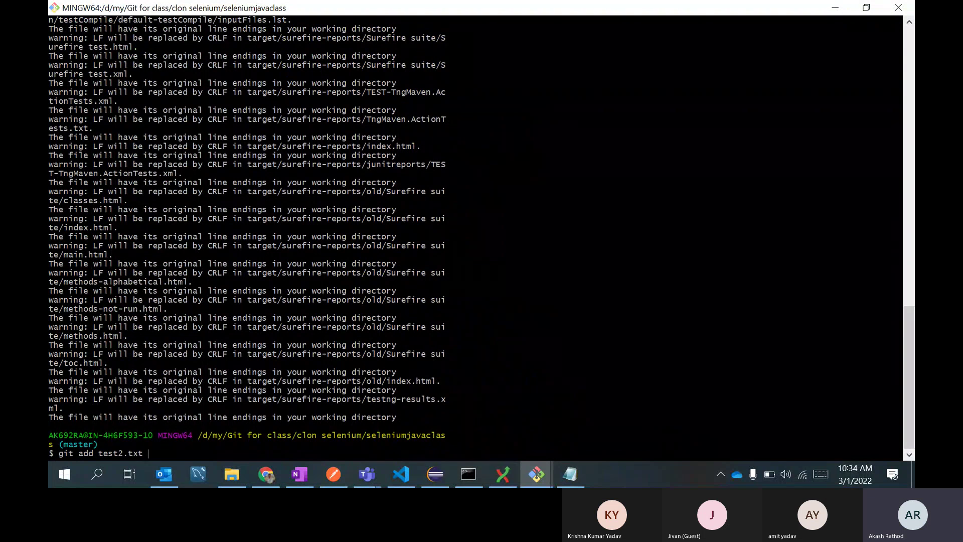
pyautogui.press('Down')
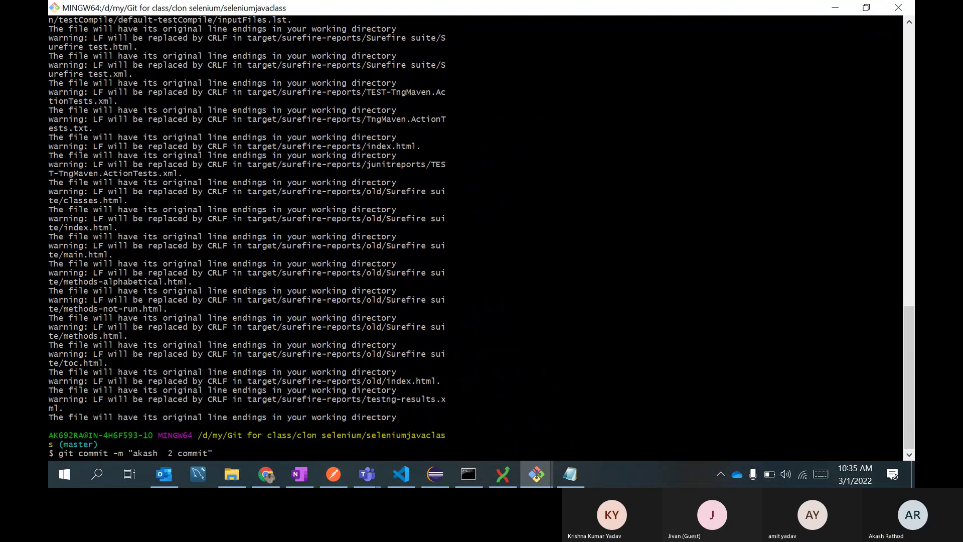
pyautogui.press('BackSpace')
pyautogui.press('BackSpace')
pyautogui.press('BackSpace')
pyautogui.press('BackSpace')
pyautogui.press('BackSpace')
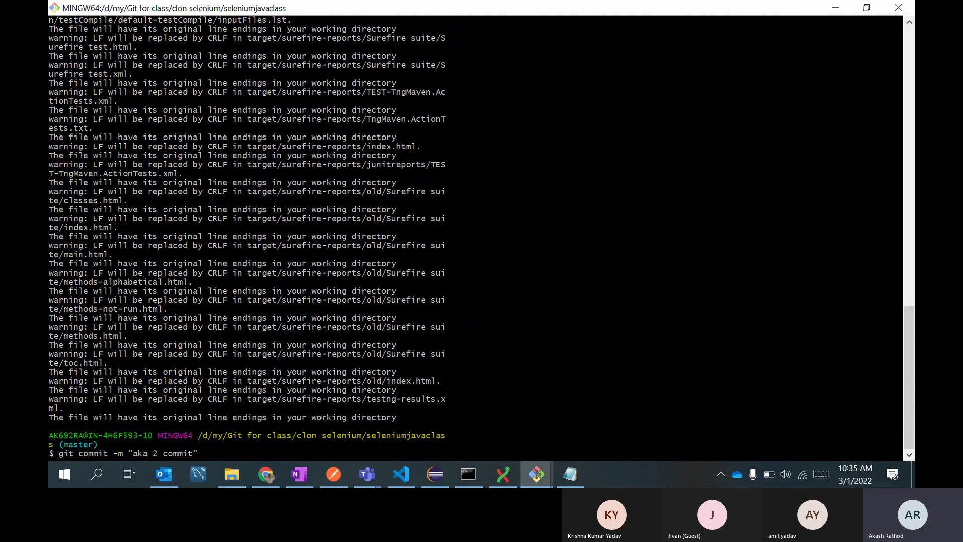
pyautogui.write('sele')
pyautogui.press('Delete')
pyautogui.press('Delete')
pyautogui.write('nium code')
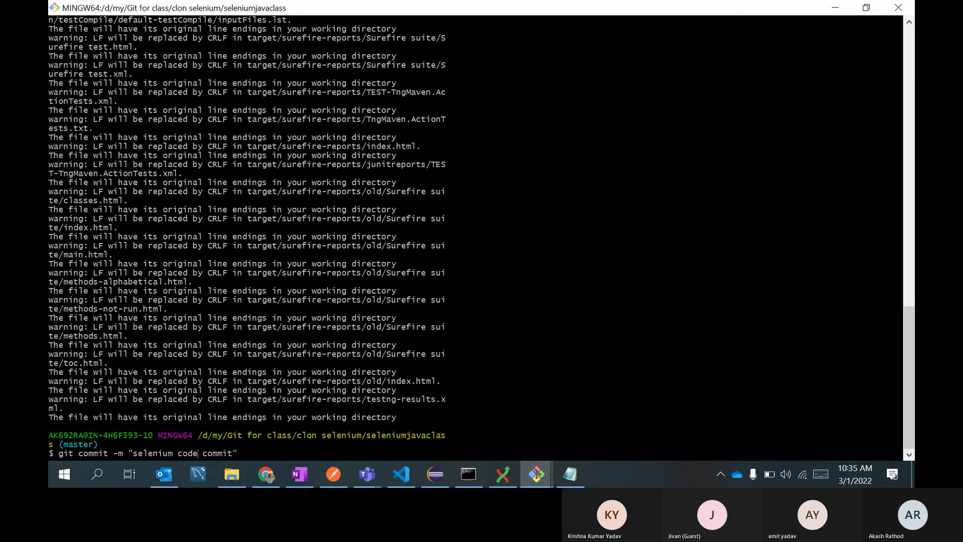
pyautogui.press('Return')
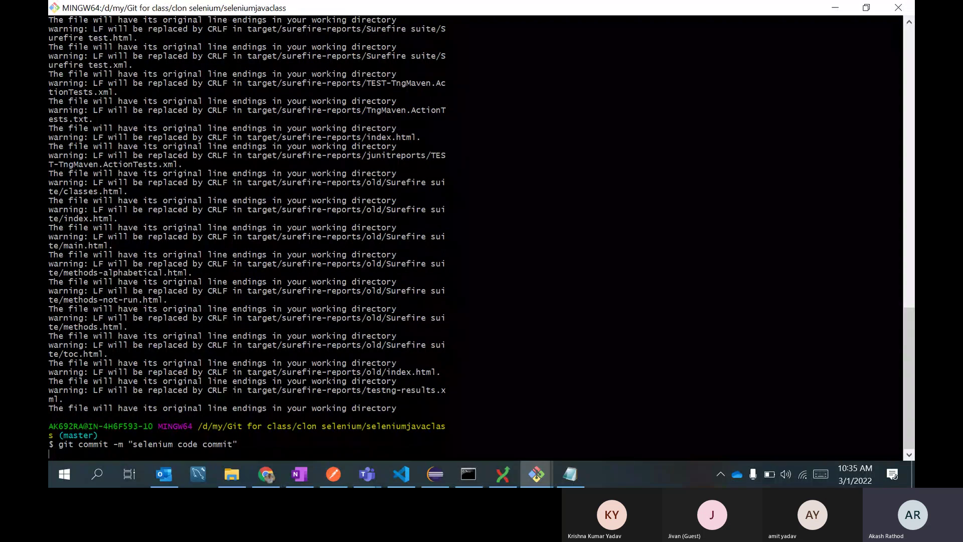